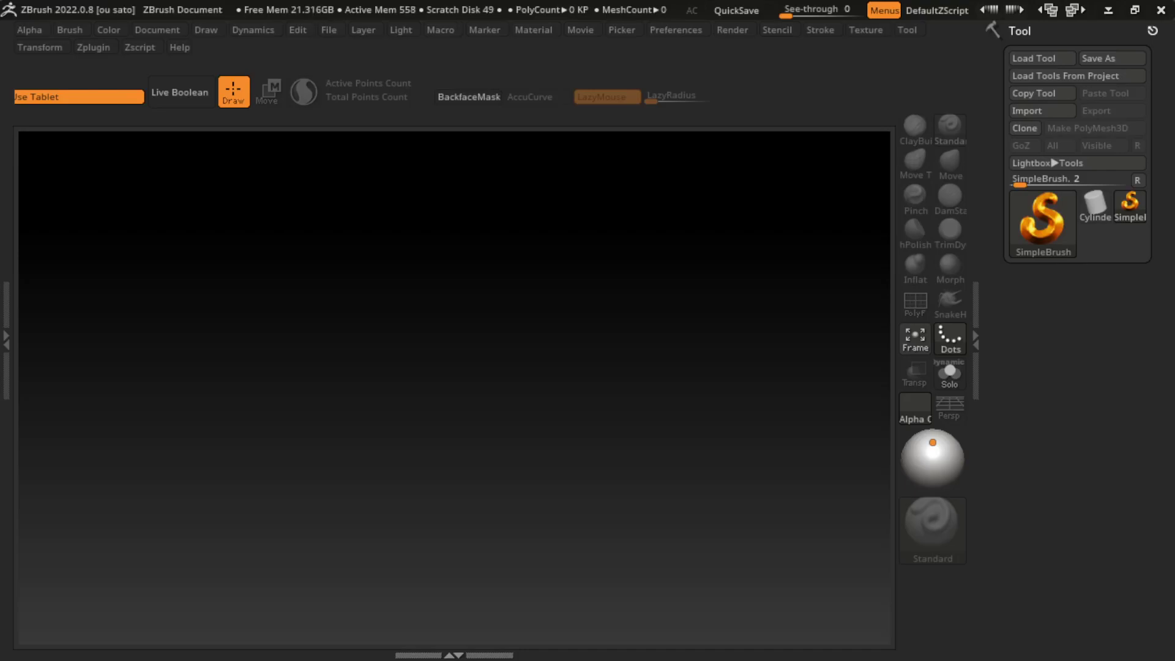
- Draw a Cylinder3D on the canvas and convert it into an editable PolyMesh3D
{"action": "left_click", "coordinate": [1095, 205]}
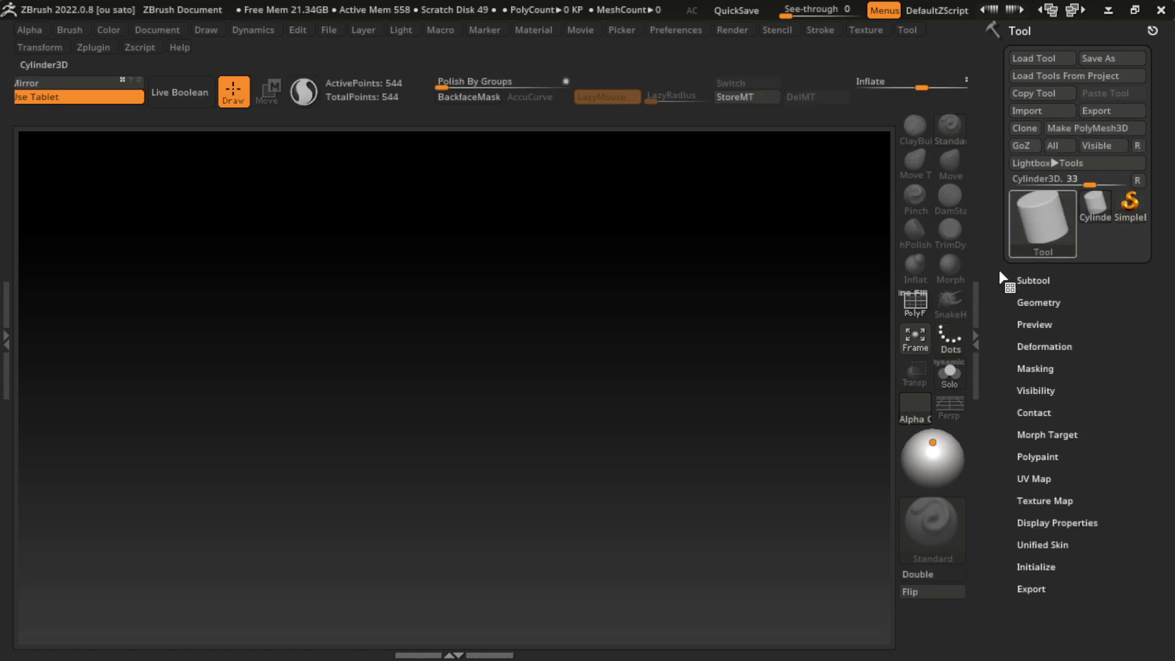
{"action": "left_click_drag", "start_coordinate": [487, 343], "coordinate": [498, 522]}
{"action": "right_click", "coordinate": [499, 521]}
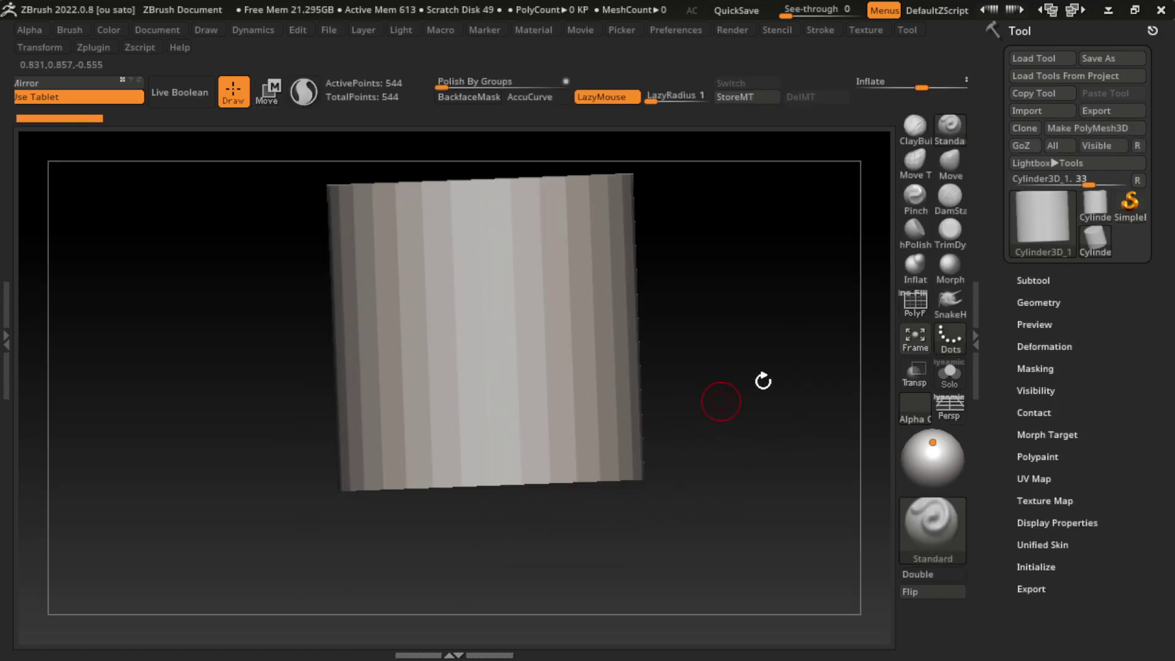
{"action": "left_click", "coordinate": [1105, 239]}
- Append a Sphere3D as a second subtool and select it for sculpting
{"action": "left_click", "coordinate": [1040, 346]}
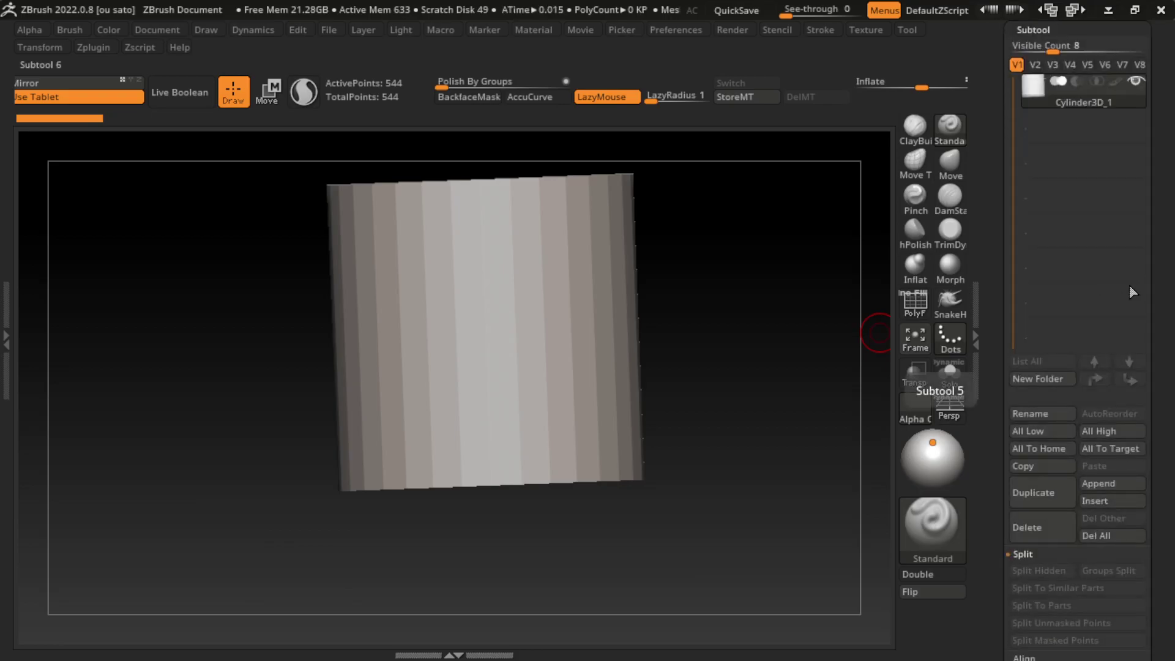
{"action": "left_click", "coordinate": [1107, 477]}
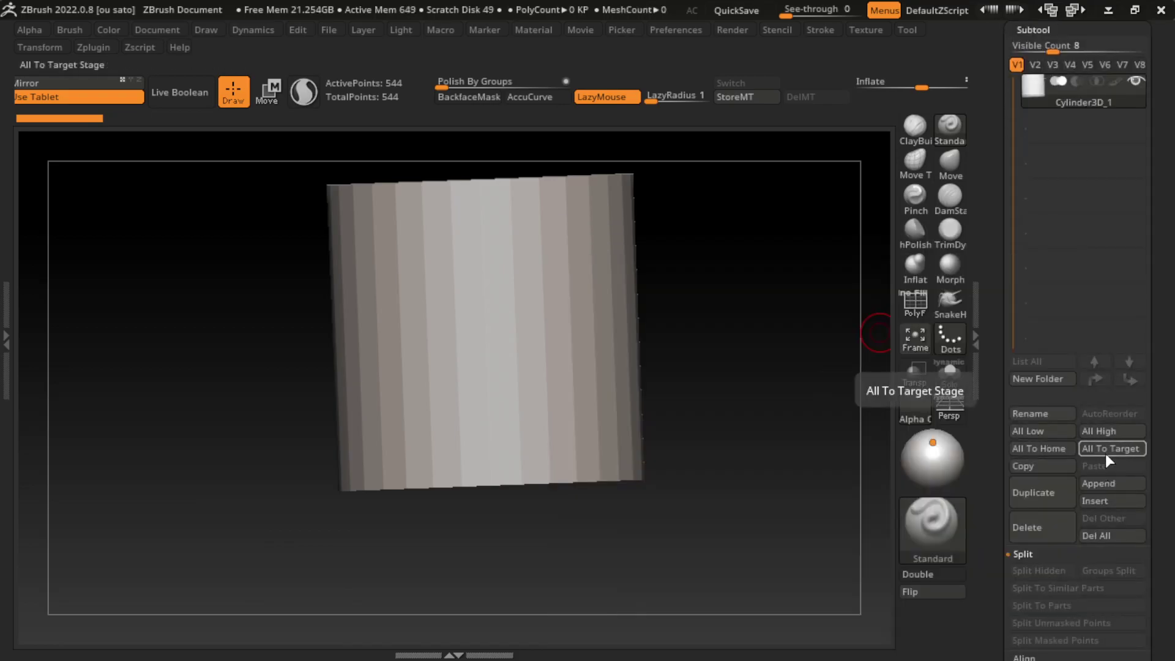
{"action": "left_click", "coordinate": [1098, 483]}
{"action": "left_click", "coordinate": [606, 337]}
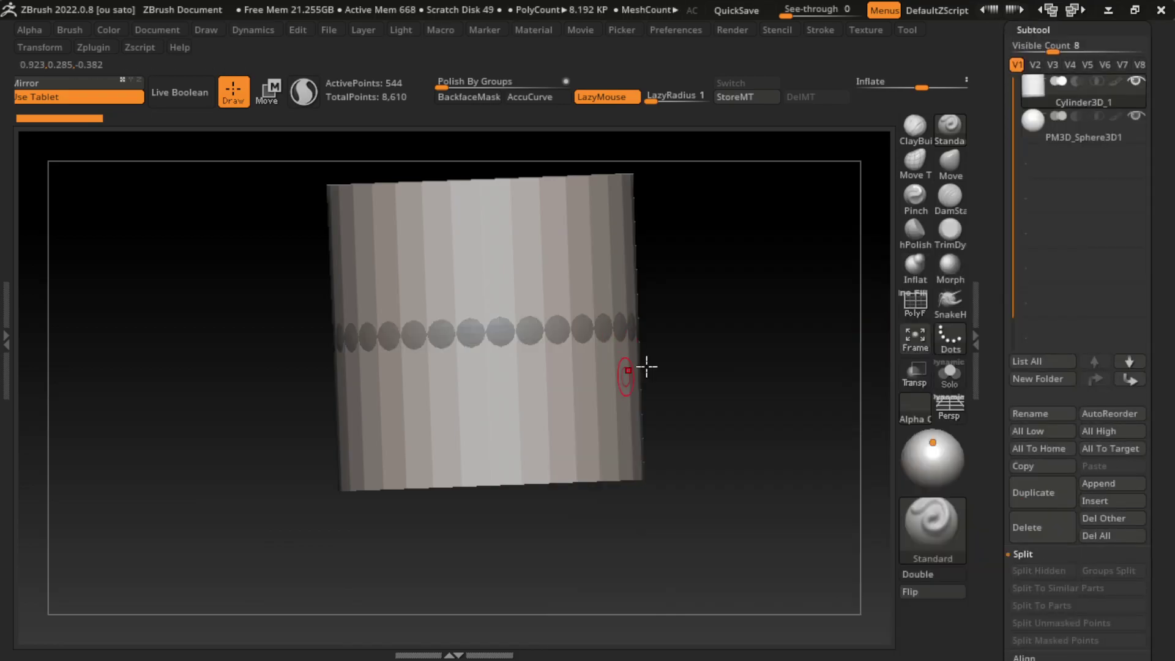
{"action": "left_click", "coordinate": [1105, 145]}
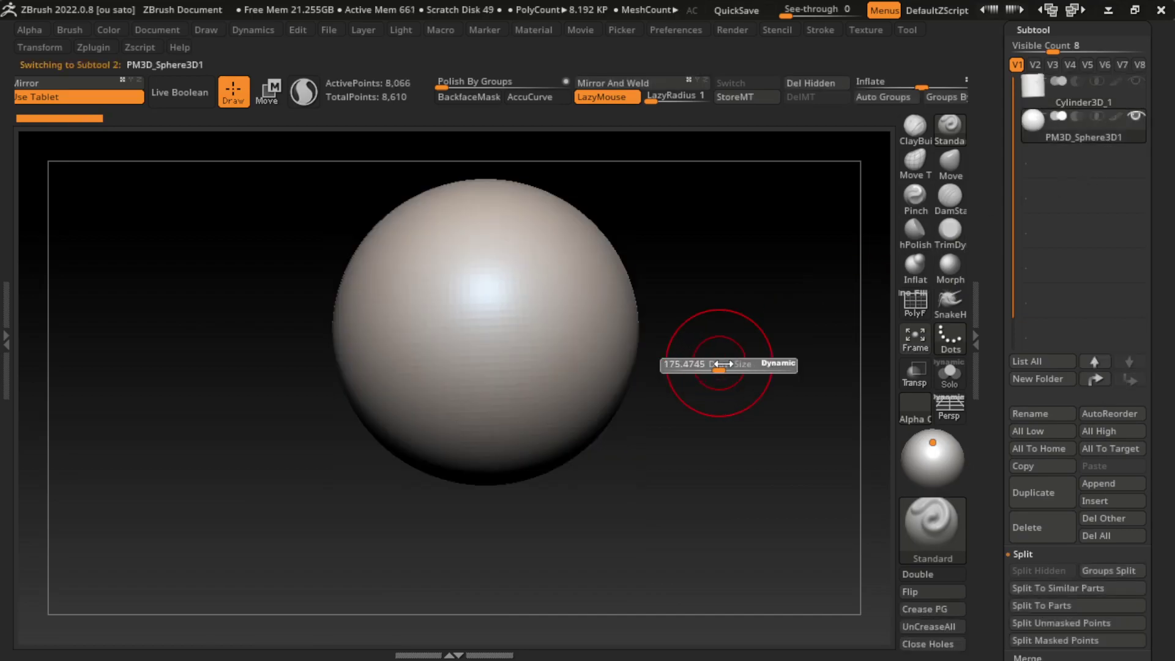
- With an enlarged Move brush, pull the sphere's bottom down and push in its lower-left side
{"action": "left_click", "coordinate": [960, 164]}
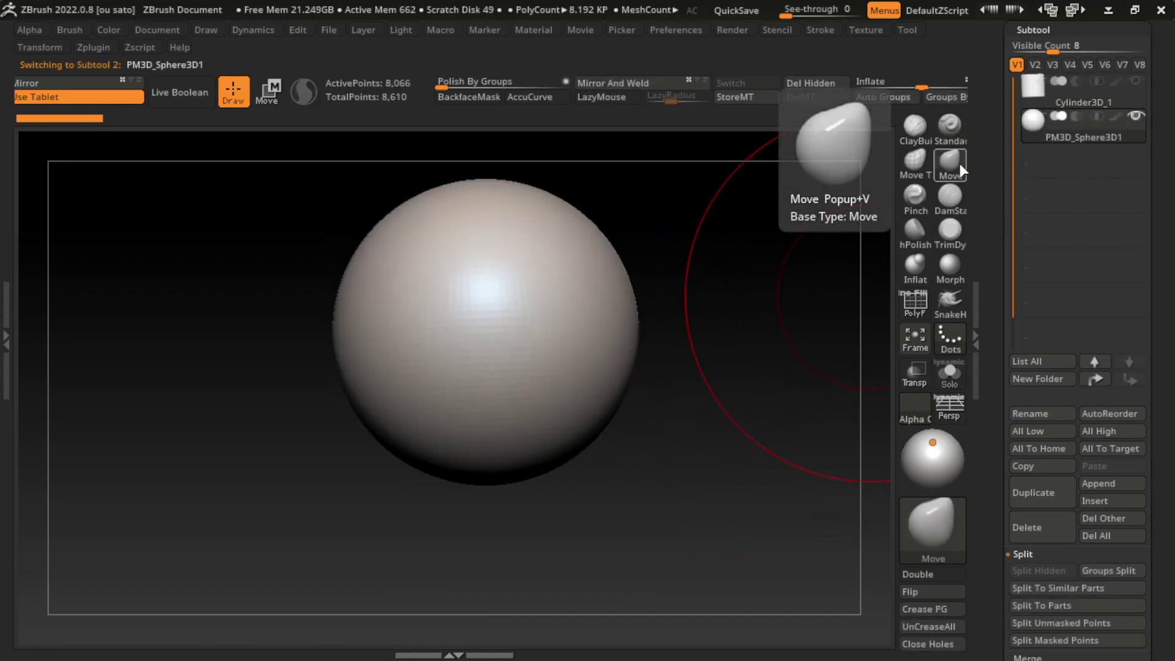
{"action": "right_click_drag", "start_coordinate": [696, 462], "coordinate": [657, 479], "text": "ctrl"}
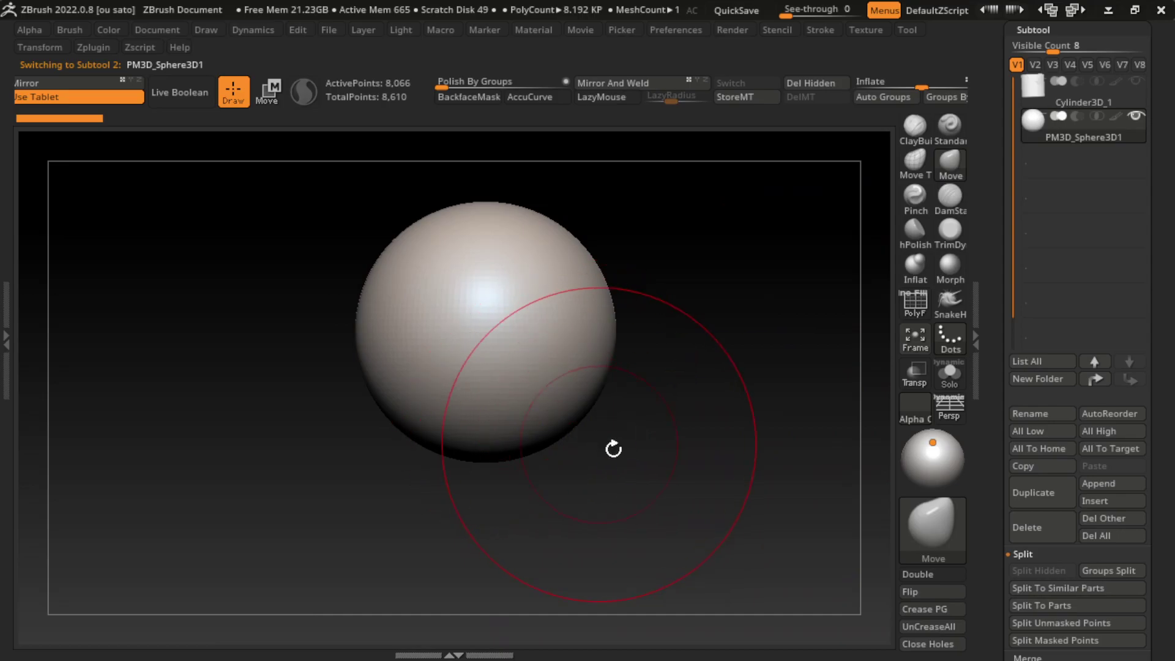
{"action": "key", "text": "s"}
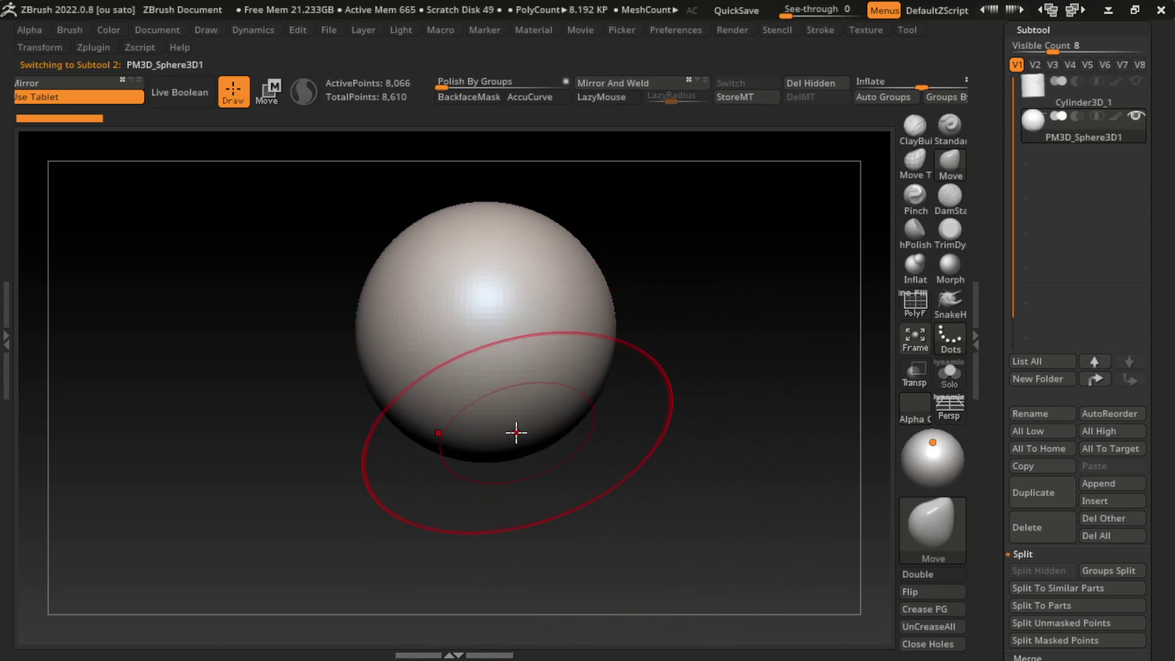
{"action": "mouse_move", "coordinate": [525, 420]}
{"action": "left_mouse_down"}
{"action": "mouse_move", "coordinate": [526, 522]}
{"action": "mouse_move", "coordinate": [637, 478]}
{"action": "left_mouse_up"}
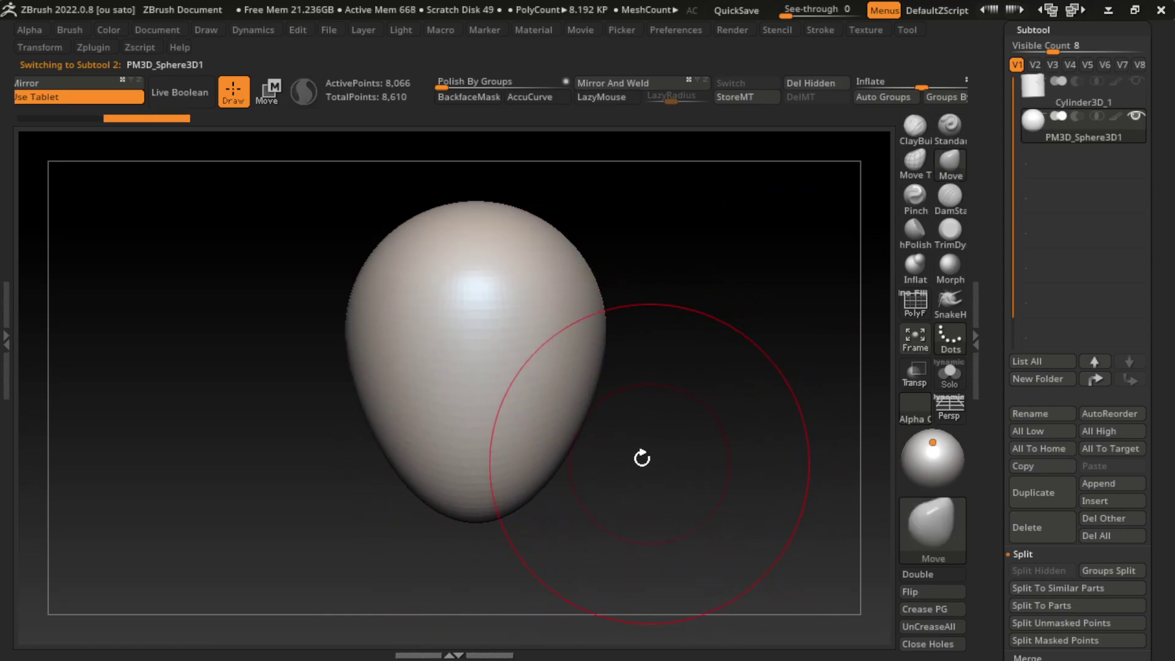
{"action": "left_click_drag", "start_coordinate": [659, 380], "coordinate": [694, 386]}
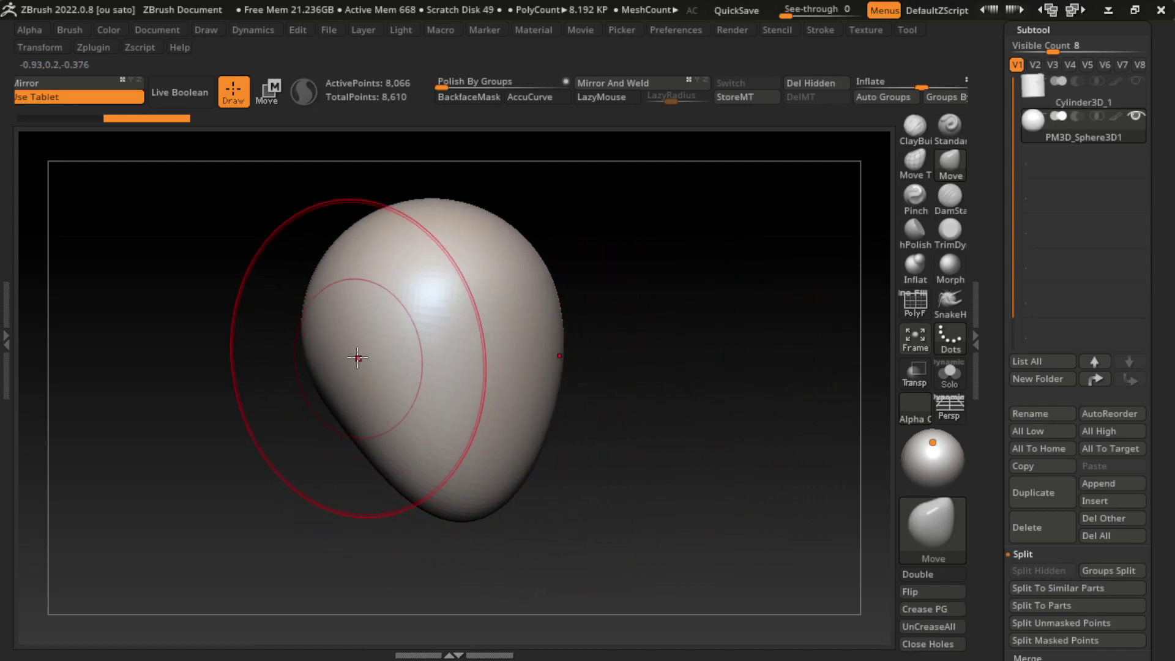
{"action": "left_click_drag", "start_coordinate": [354, 414], "coordinate": [354, 390]}
{"action": "key", "text": "s"}
{"action": "left_click", "coordinate": [671, 475]}
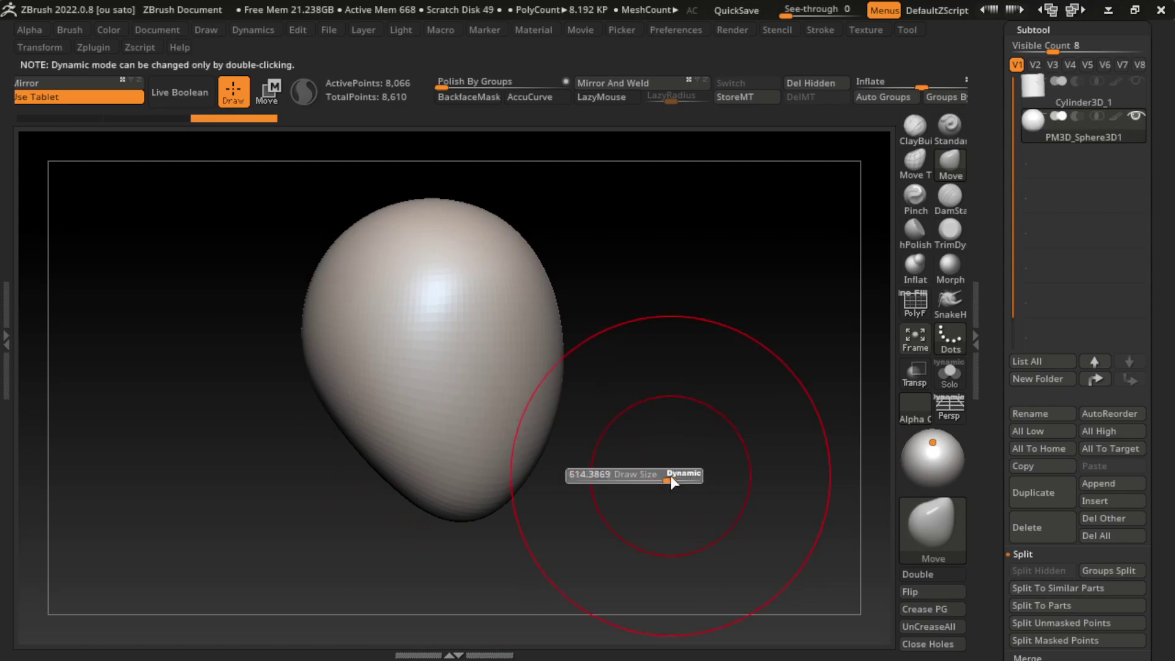
- Dock the Document palette beside the canvas, choose DamStandard and enable Sculptris Pro
{"action": "left_click", "coordinate": [158, 30]}
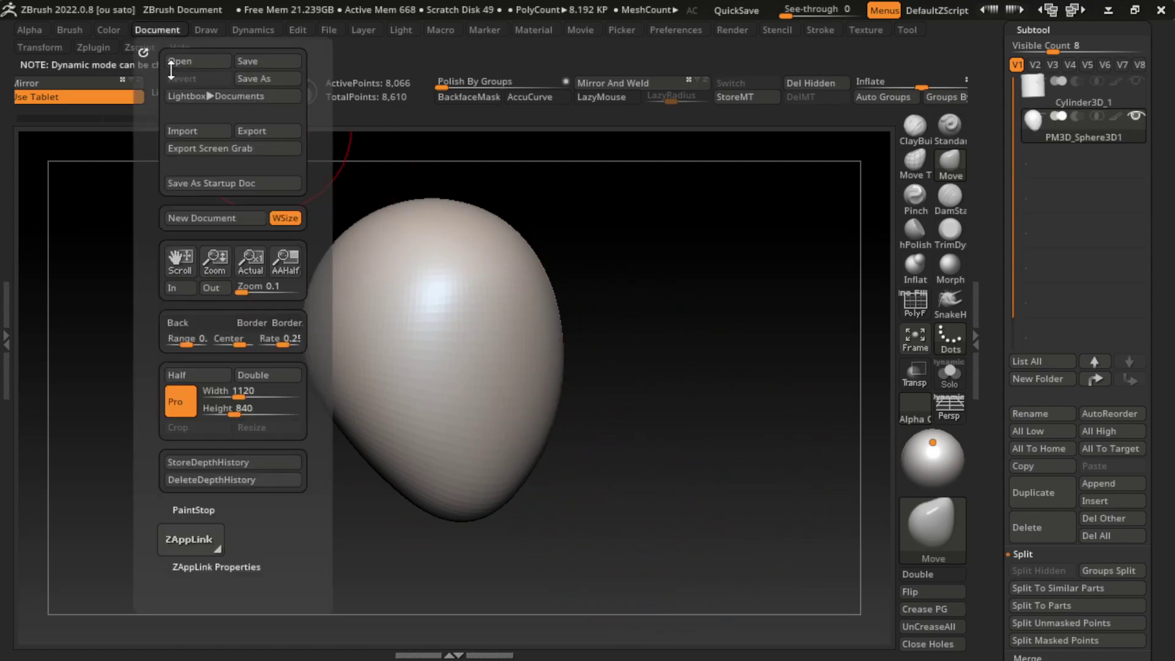
{"action": "left_click", "coordinate": [191, 567]}
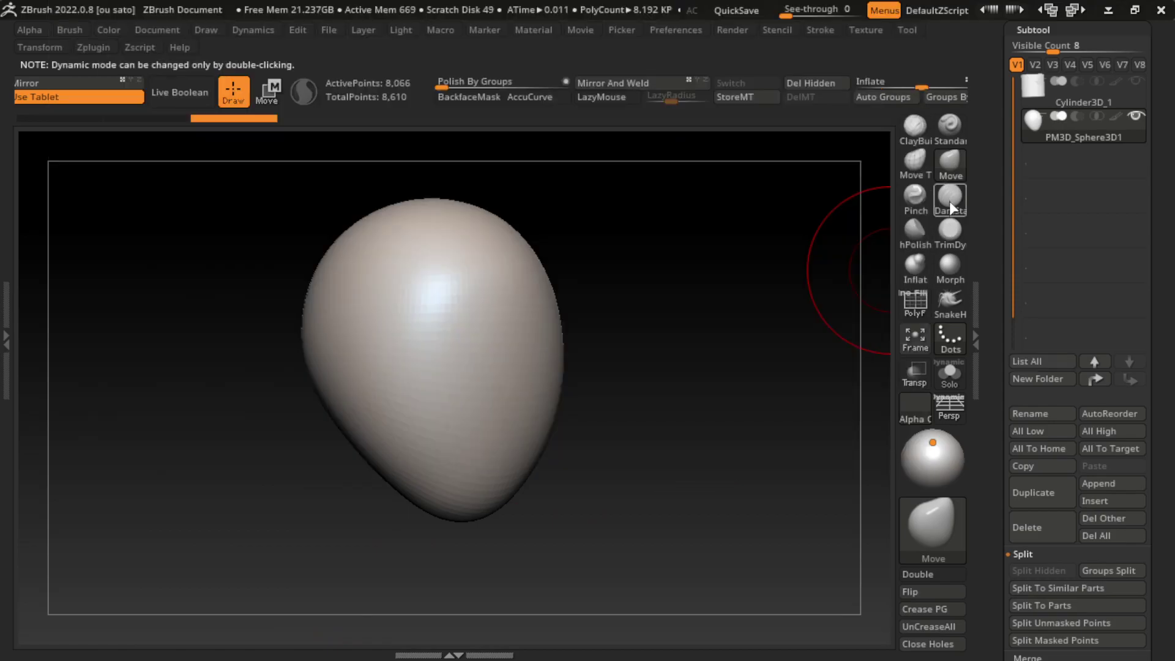
{"action": "left_click", "coordinate": [949, 195]}
{"action": "left_click_drag", "start_coordinate": [663, 419], "coordinate": [645, 427]}
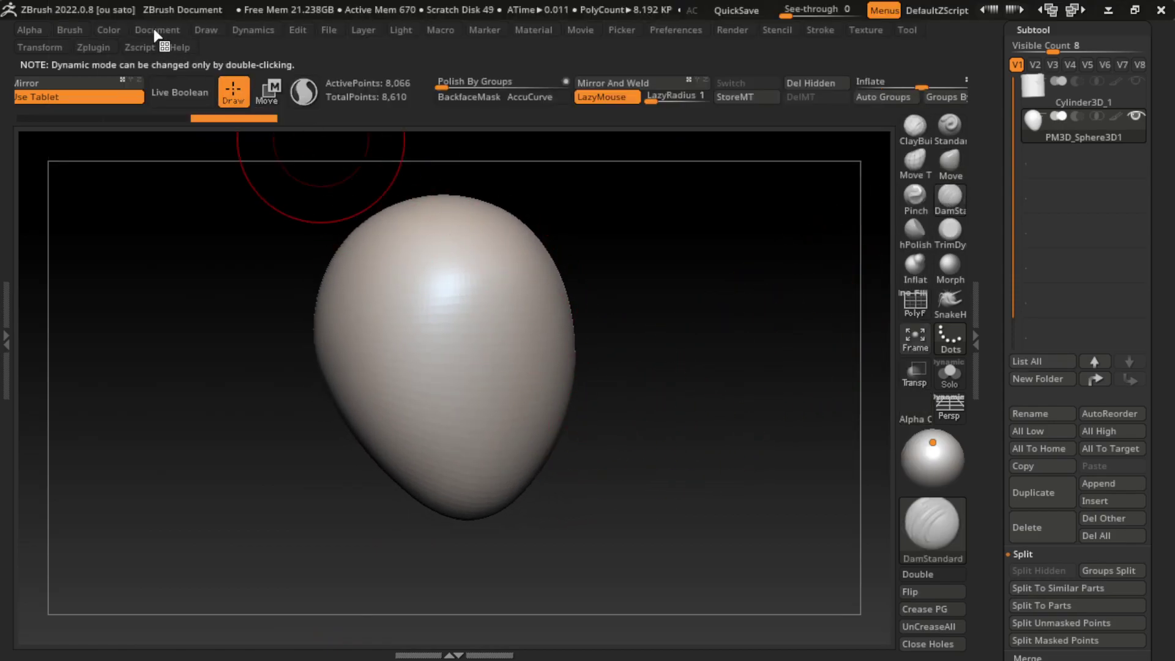
{"action": "left_click", "coordinate": [158, 30]}
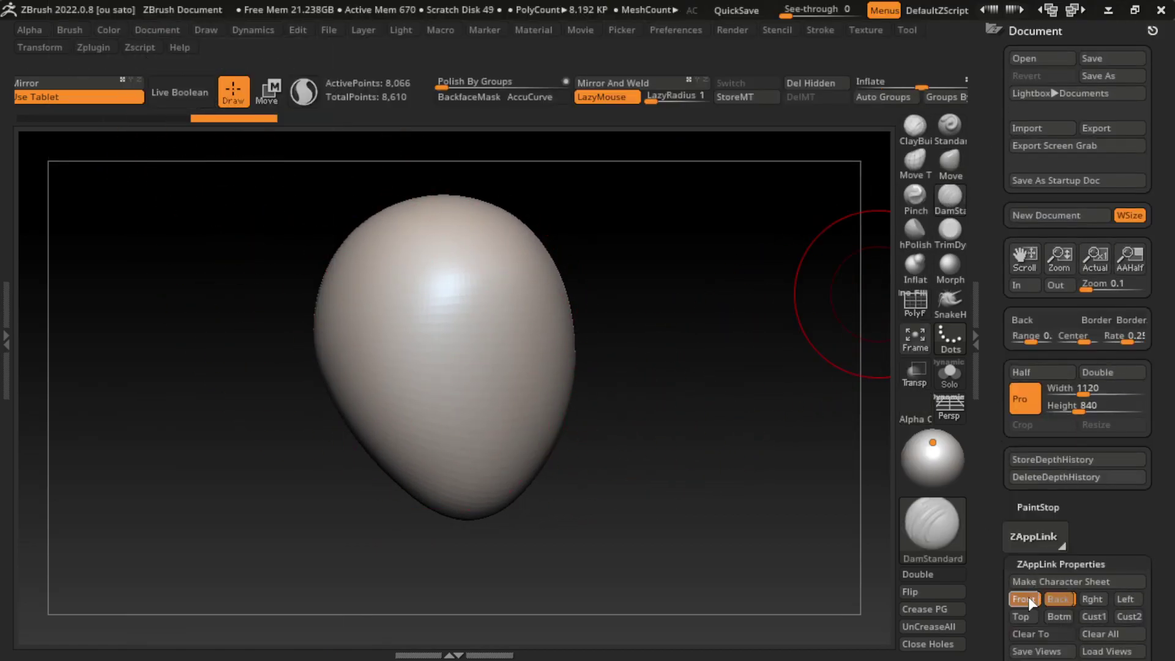
{"action": "left_click_drag", "start_coordinate": [777, 288], "coordinate": [648, 487]}
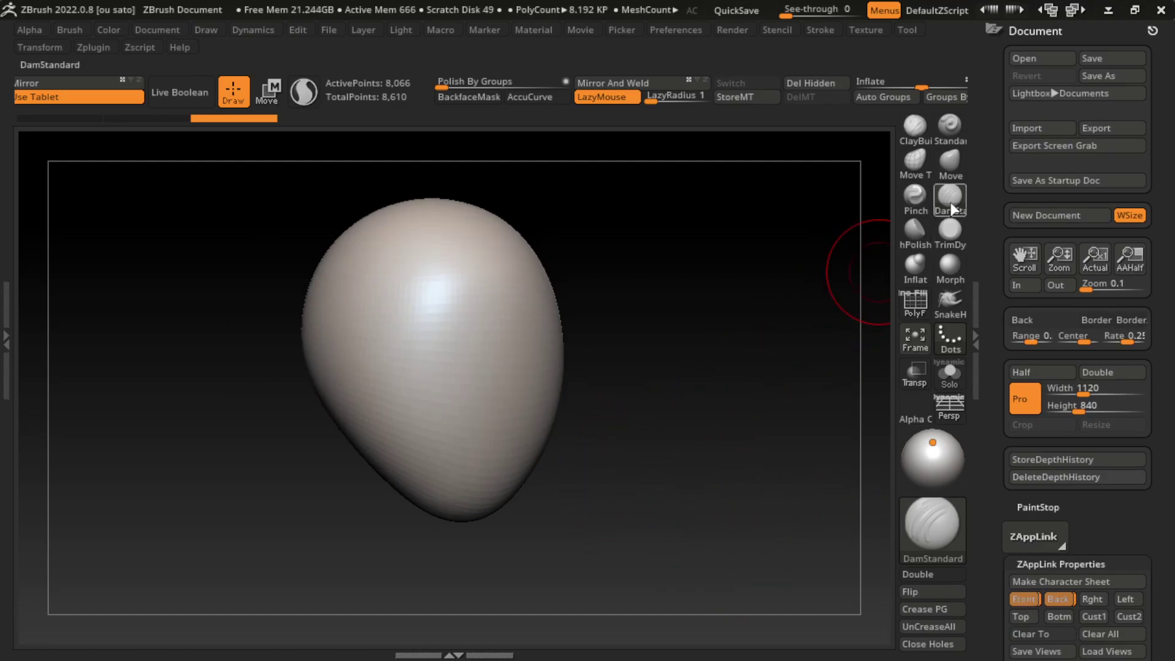
{"action": "left_click", "coordinate": [303, 95]}
- Carve mirrored eye sockets, a groove between the eyes and creases down the nose
{"action": "mouse_move", "coordinate": [407, 319]}
{"action": "left_mouse_down"}
{"action": "mouse_move", "coordinate": [471, 316]}
{"action": "mouse_move", "coordinate": [480, 367]}
{"action": "left_mouse_up"}
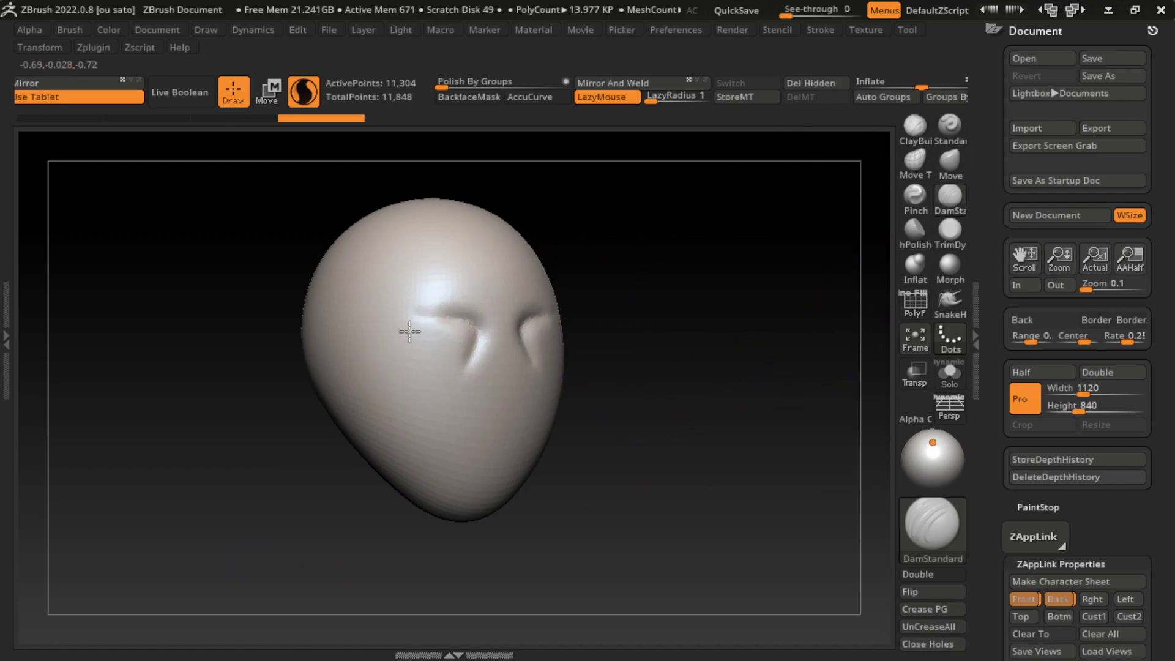
{"action": "mouse_move", "coordinate": [403, 322]}
{"action": "left_mouse_down"}
{"action": "mouse_move", "coordinate": [465, 328]}
{"action": "mouse_move", "coordinate": [442, 360]}
{"action": "left_mouse_up"}
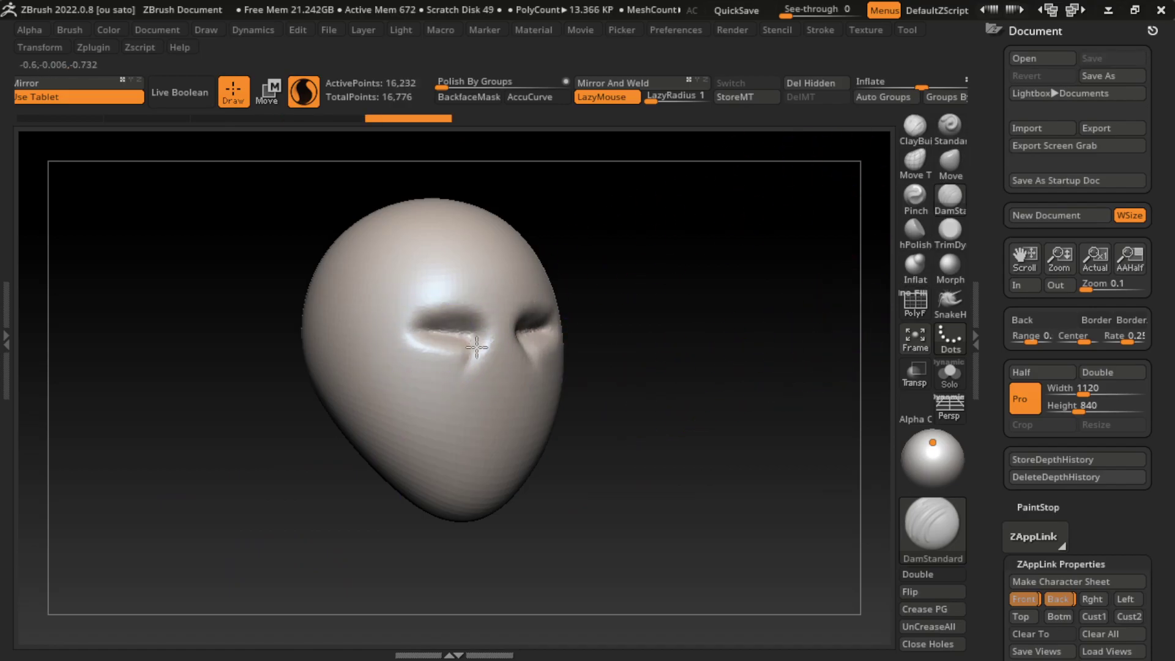
{"action": "mouse_move", "coordinate": [385, 310]}
{"action": "left_mouse_down"}
{"action": "mouse_move", "coordinate": [471, 341]}
{"action": "mouse_move", "coordinate": [489, 391]}
{"action": "left_mouse_up"}
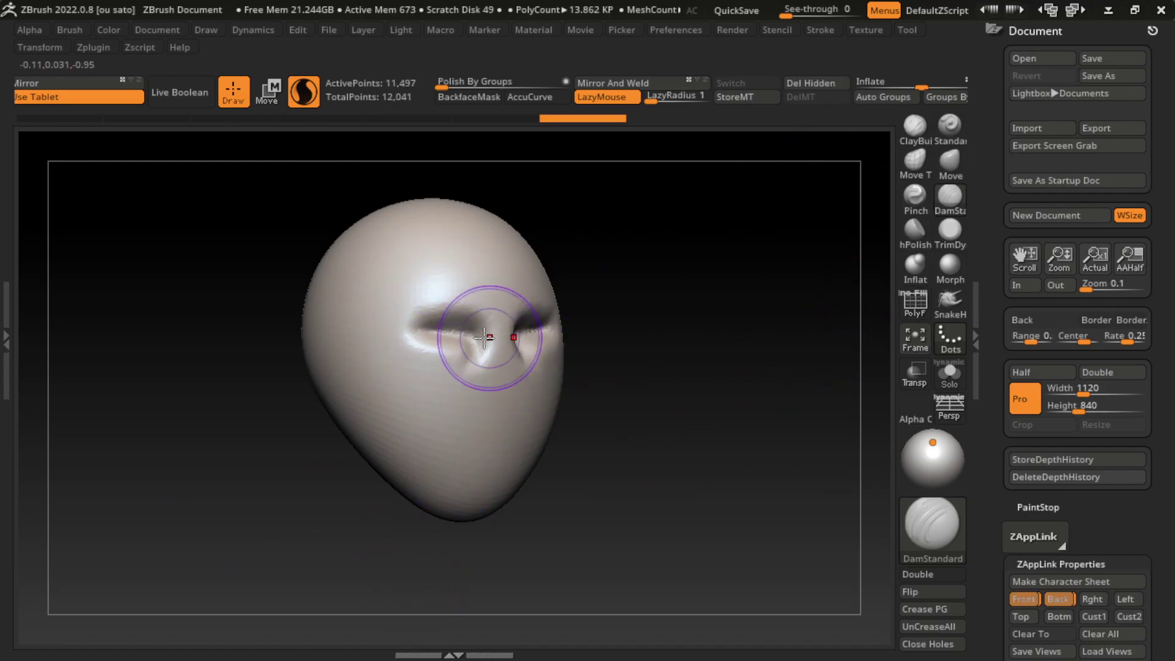
{"action": "left_click_drag", "start_coordinate": [468, 333], "coordinate": [478, 380]}
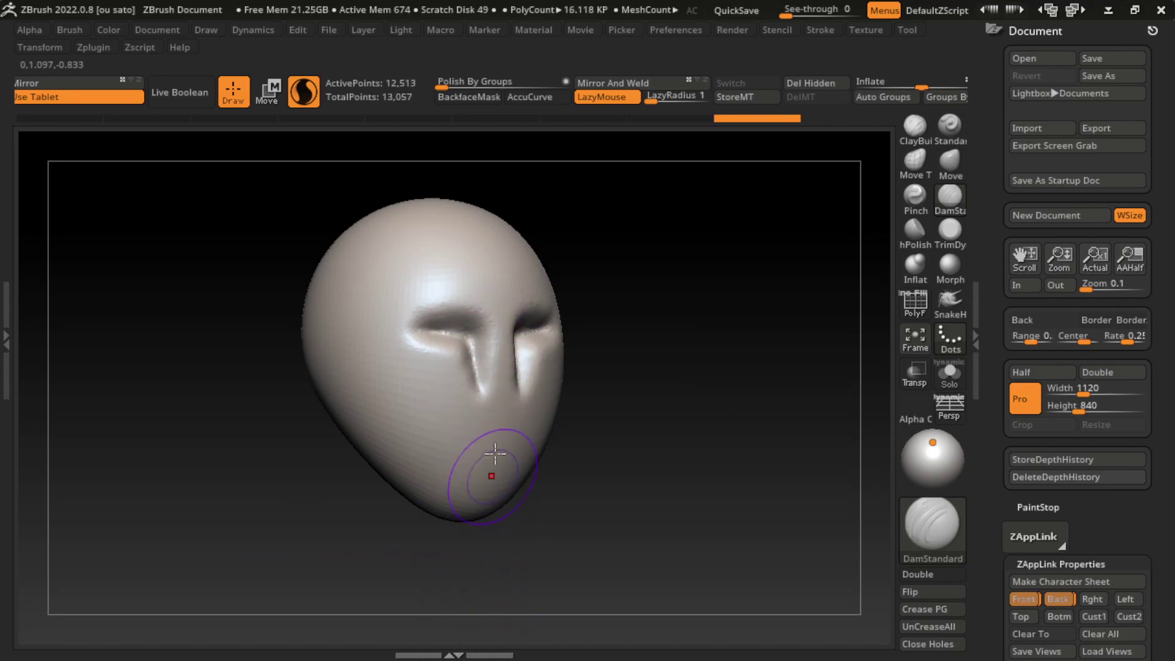
{"action": "mouse_move", "coordinate": [480, 309]}
{"action": "left_mouse_down"}
{"action": "mouse_move", "coordinate": [490, 428]}
{"action": "mouse_move", "coordinate": [472, 414]}
{"action": "mouse_move", "coordinate": [446, 441]}
{"action": "left_mouse_up"}
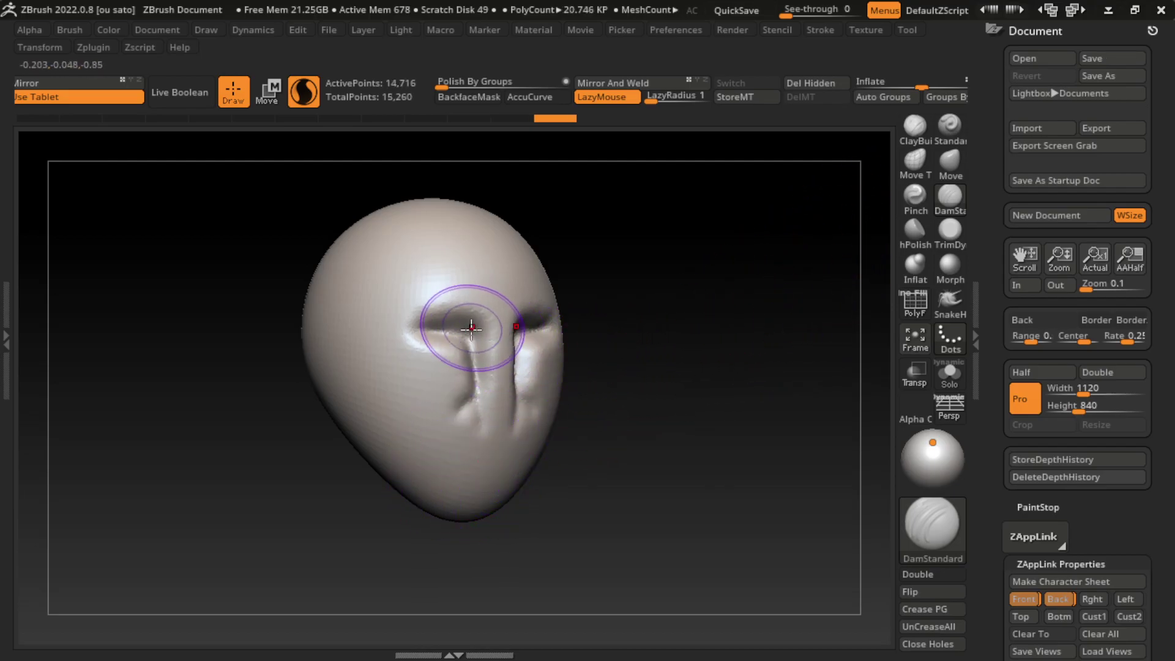
{"action": "mouse_move", "coordinate": [532, 319]}
{"action": "left_mouse_down"}
{"action": "mouse_move", "coordinate": [496, 334]}
{"action": "mouse_move", "coordinate": [453, 391]}
{"action": "left_mouse_up"}
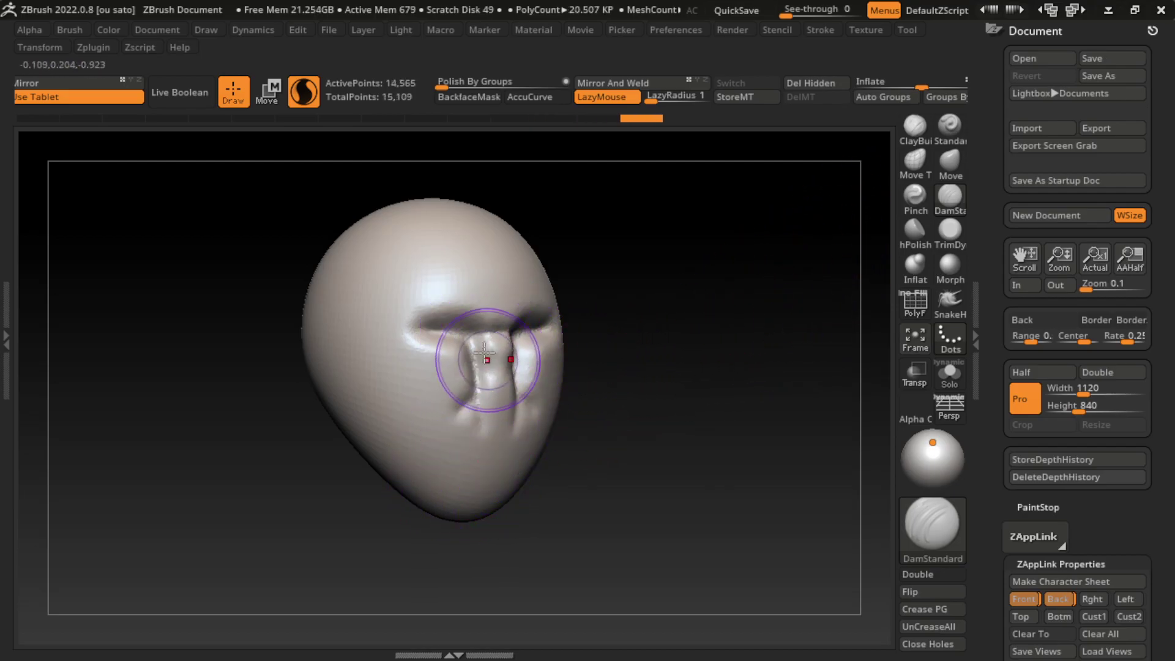
{"action": "left_click_drag", "start_coordinate": [471, 465], "coordinate": [482, 343]}
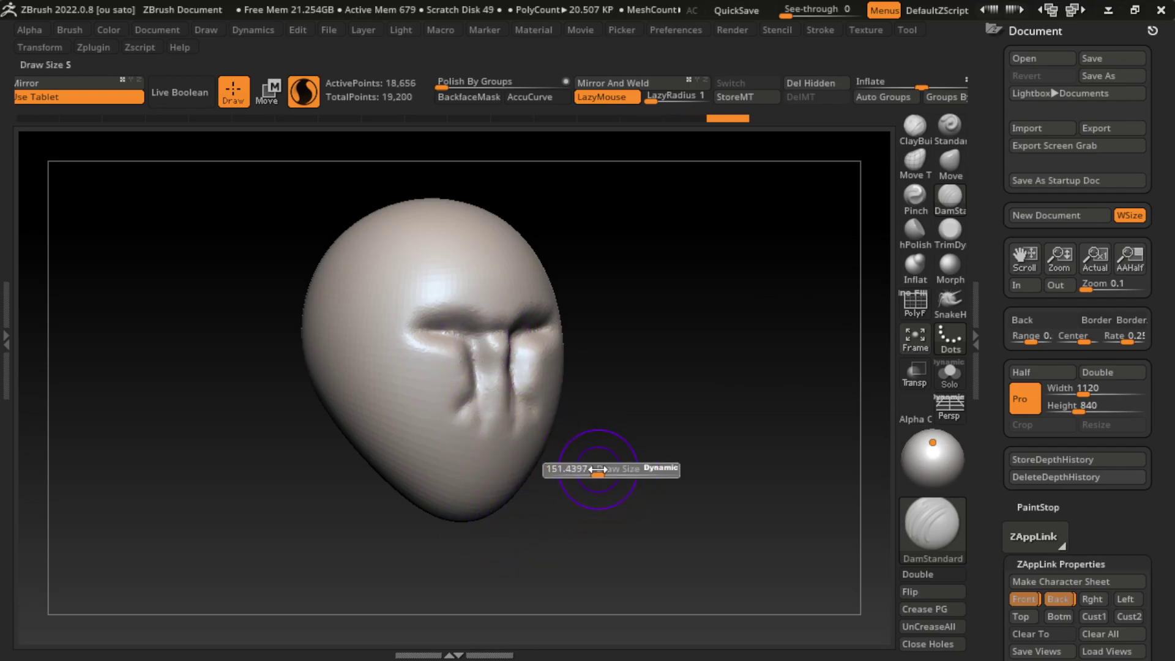
- Build up and sharpen a squared nose tip with ClayBuildup, undoing the cheek ridges
{"action": "key", "text": "b"}
{"action": "key", "text": "c"}
{"action": "key", "text": "b"}
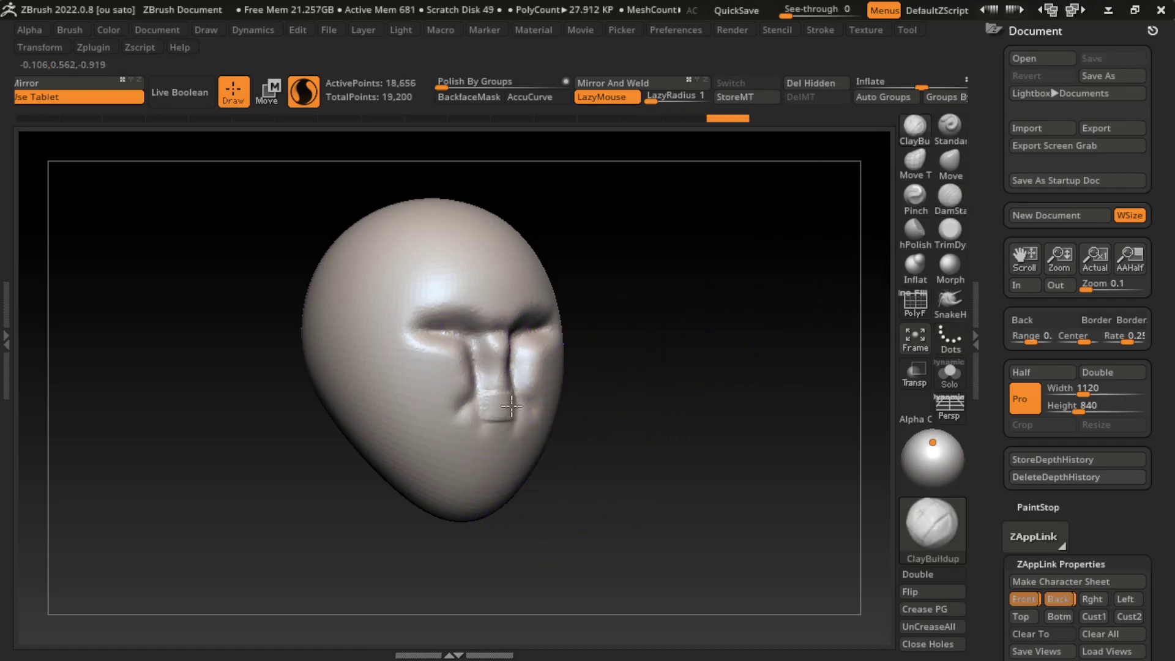
{"action": "left_click_drag", "start_coordinate": [511, 405], "coordinate": [507, 407], "text": "shift"}
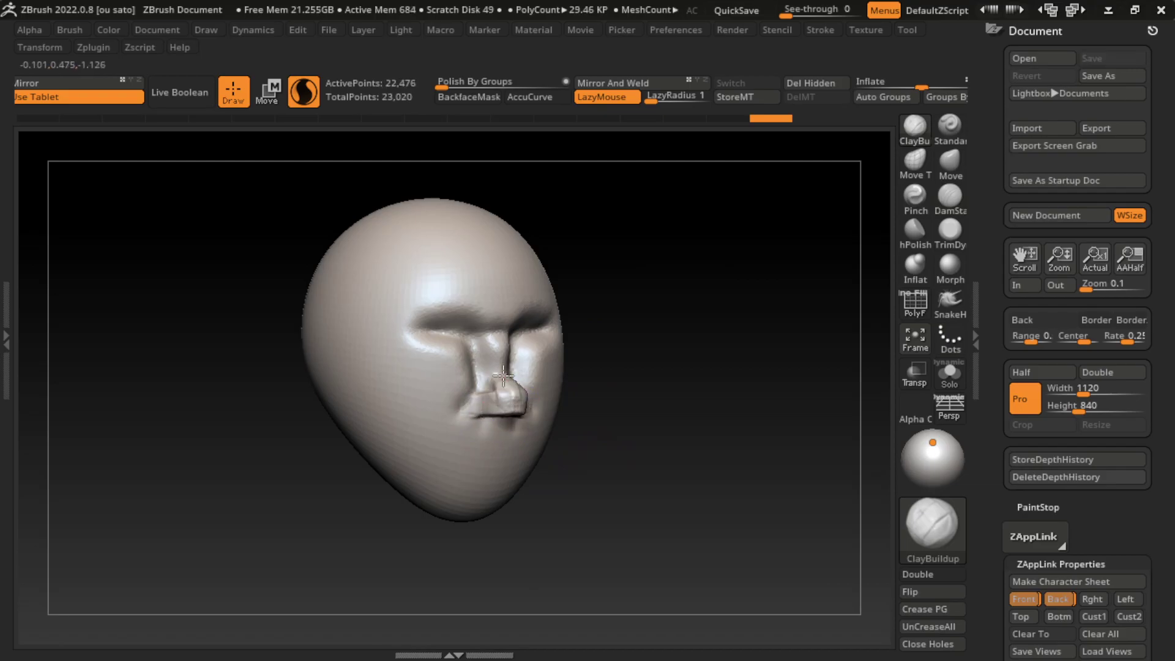
{"action": "mouse_move", "coordinate": [512, 396]}
{"action": "left_mouse_down"}
{"action": "mouse_move", "coordinate": [538, 385]}
{"action": "mouse_move", "coordinate": [447, 361]}
{"action": "mouse_move", "coordinate": [451, 347]}
{"action": "mouse_move", "coordinate": [456, 392]}
{"action": "left_mouse_up"}
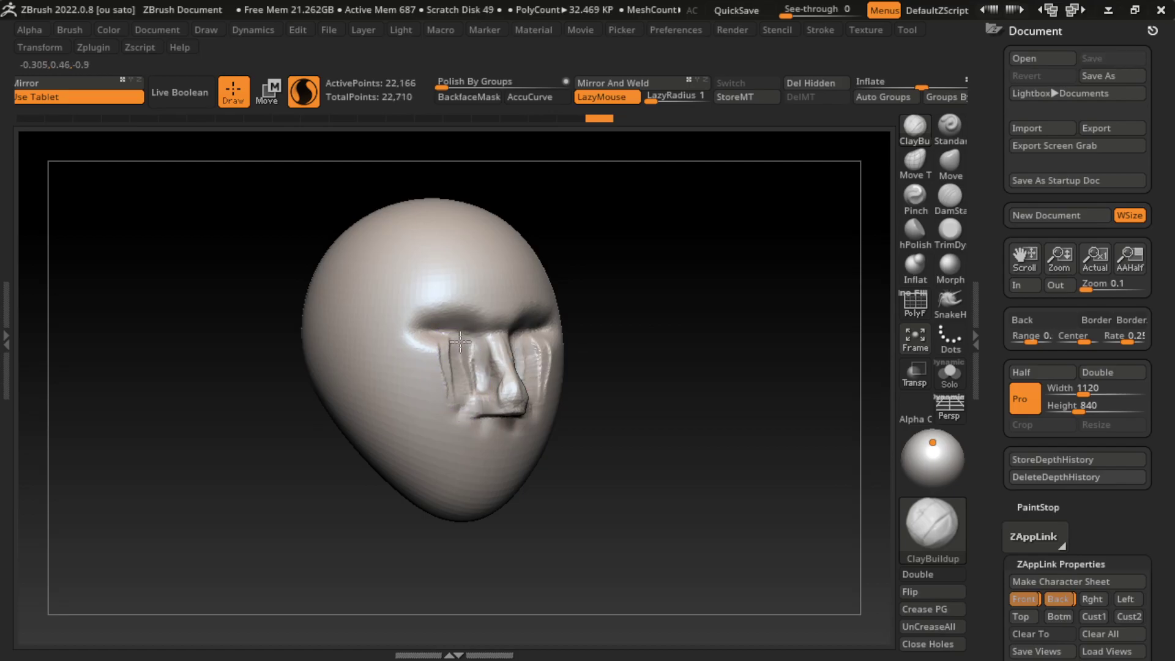
{"action": "mouse_move", "coordinate": [431, 343]}
{"action": "left_mouse_down"}
{"action": "mouse_move", "coordinate": [434, 404]}
{"action": "mouse_move", "coordinate": [424, 341]}
{"action": "mouse_move", "coordinate": [422, 367]}
{"action": "mouse_move", "coordinate": [465, 367]}
{"action": "left_mouse_up"}
{"action": "key", "text": "ctrl+z"}
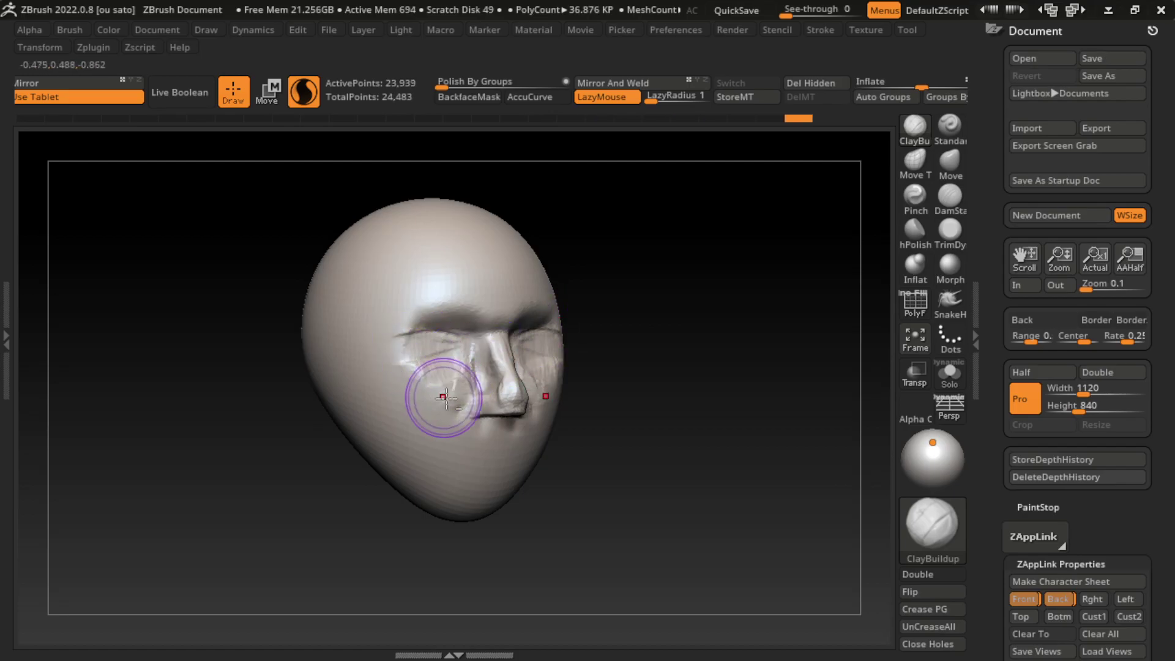
{"action": "key", "text": "ctrl+z"}
{"action": "key", "text": "ctrl+z"}
{"action": "key", "text": "ctrl+z"}
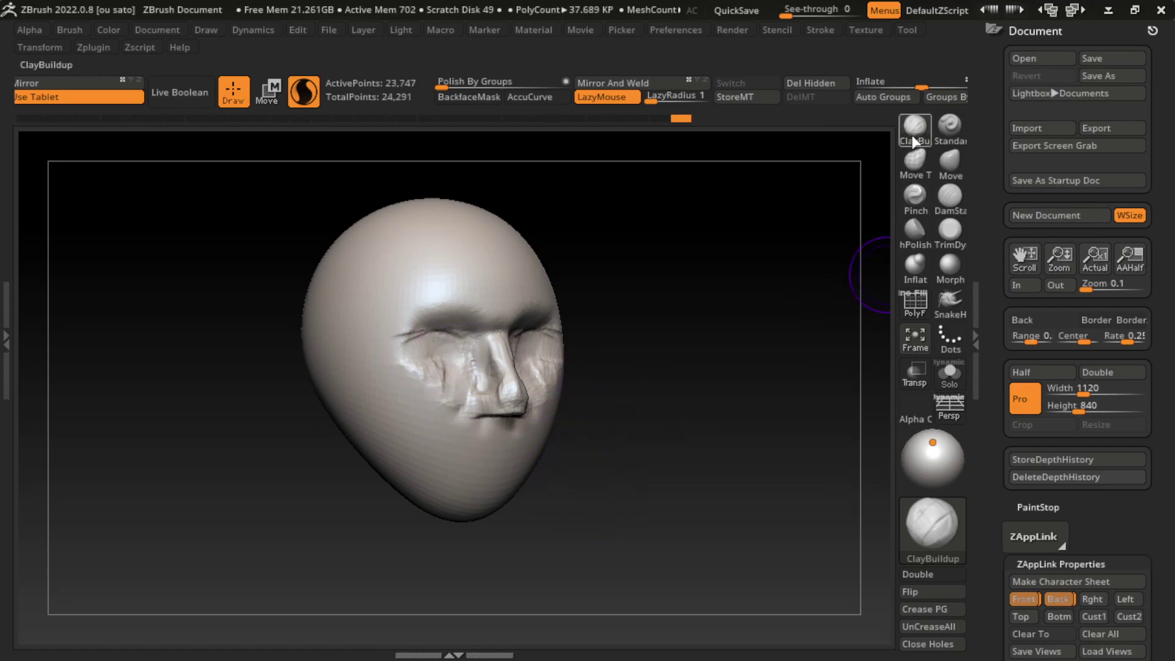
- Carve a mouth line across the lower face with DamStandard and soften around the lips
{"action": "left_click", "coordinate": [950, 194]}
{"action": "left_click_drag", "start_coordinate": [420, 435], "coordinate": [557, 436]}
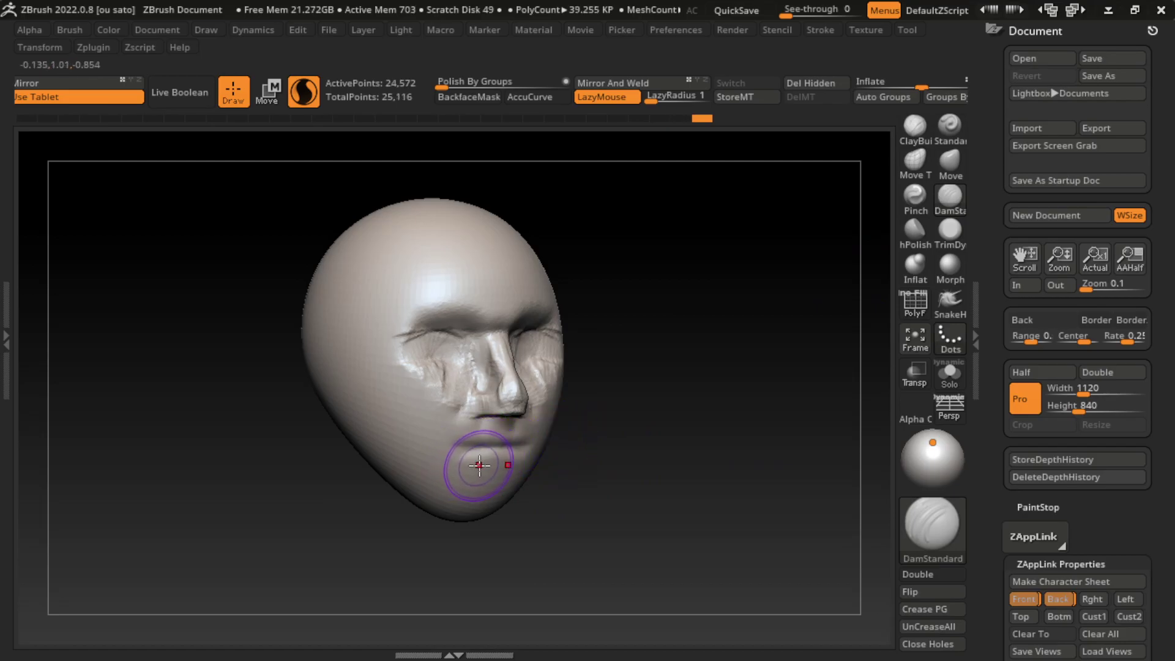
{"action": "mouse_move", "coordinate": [479, 468]}
{"action": "left_mouse_down", "text": "shift"}
{"action": "mouse_move", "coordinate": [508, 455]}
{"action": "mouse_move", "coordinate": [478, 440]}
{"action": "mouse_move", "coordinate": [514, 462]}
{"action": "mouse_move", "coordinate": [469, 453]}
{"action": "mouse_move", "coordinate": [525, 463]}
{"action": "mouse_move", "coordinate": [490, 472]}
{"action": "mouse_move", "coordinate": [537, 498]}
{"action": "mouse_move", "coordinate": [656, 440]}
{"action": "left_mouse_up", "text": "shift"}
{"action": "key", "text": "s"}
- Turn the head to the front view and carve a DamStandard crease under the lower lip
{"action": "left_click", "coordinate": [949, 162]}
{"action": "left_click_drag", "start_coordinate": [564, 498], "coordinate": [485, 454]}
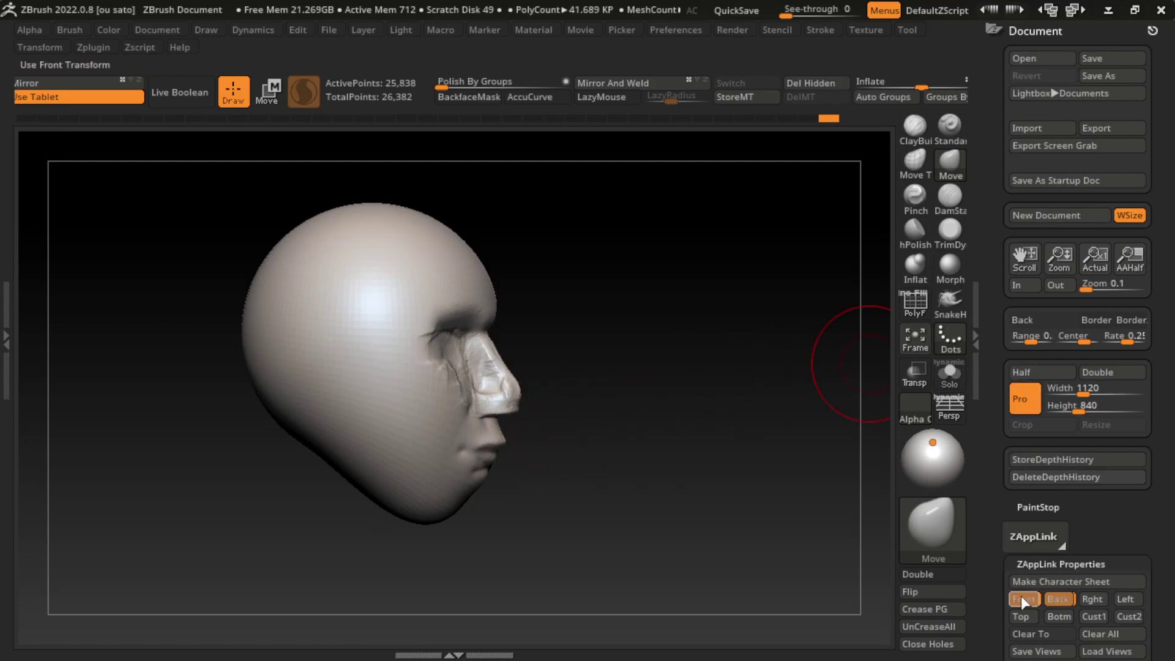
{"action": "left_click", "coordinate": [1024, 599]}
{"action": "left_click_drag", "start_coordinate": [1152, 542], "coordinate": [1153, 427]}
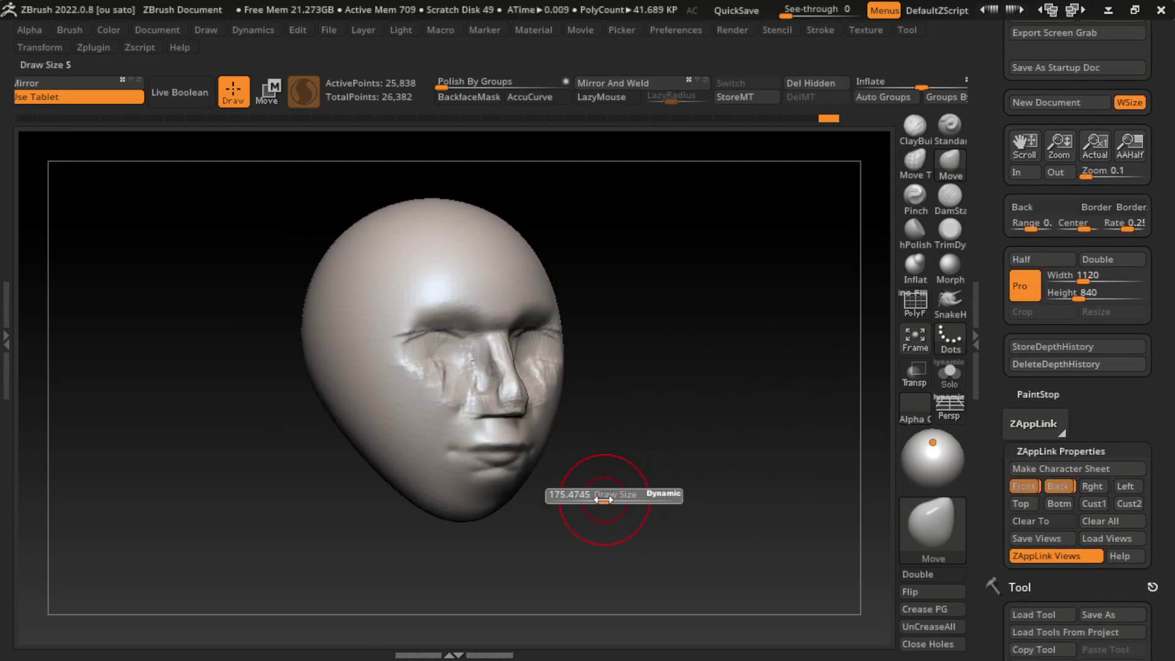
{"action": "left_click", "coordinate": [952, 197]}
{"action": "left_click_drag", "start_coordinate": [447, 483], "coordinate": [519, 479]}
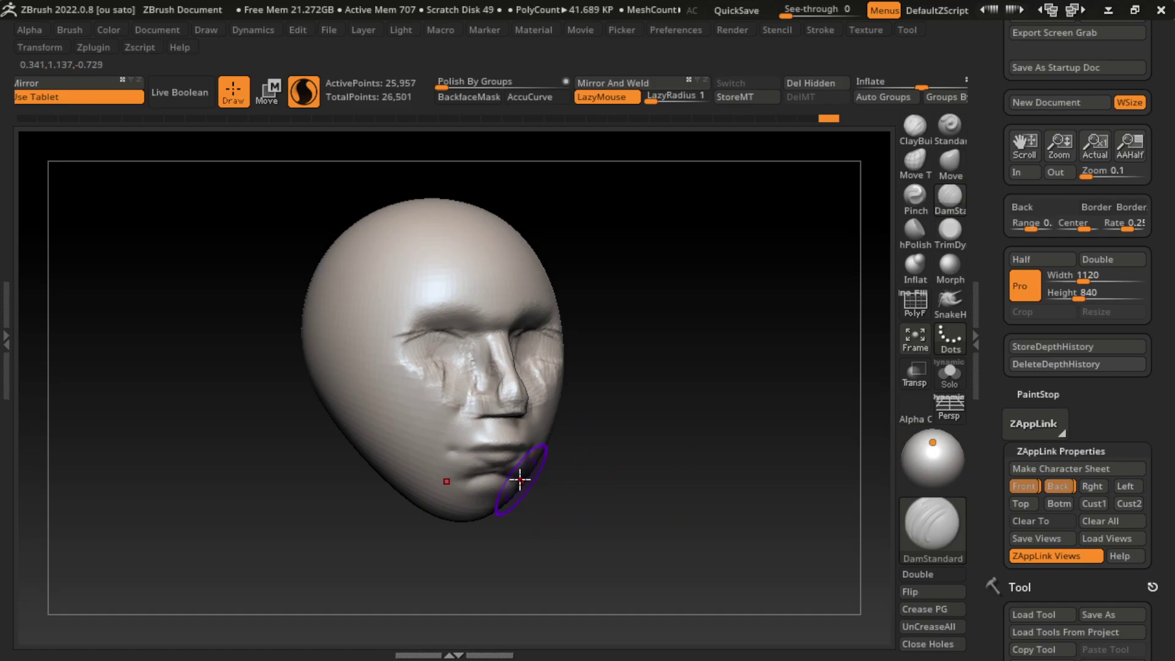
- Build up clay on the chin and jaw with ClayBuildup, rotating toward the front
{"action": "left_click", "coordinate": [914, 126]}
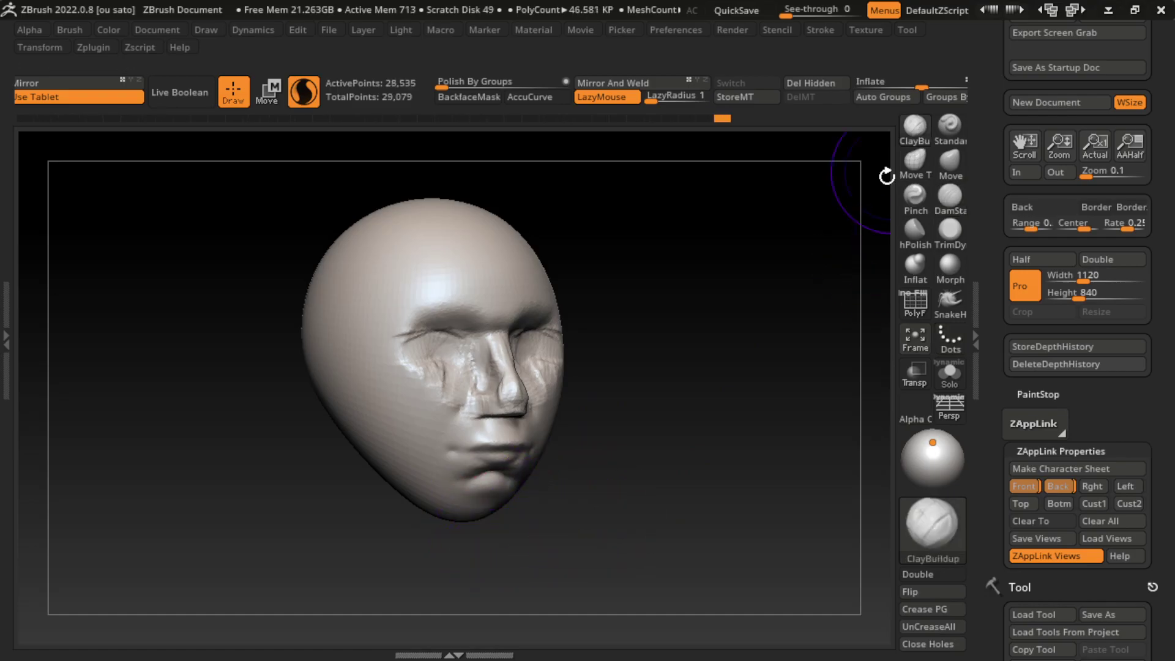
{"action": "left_click_drag", "start_coordinate": [468, 493], "coordinate": [480, 501]}
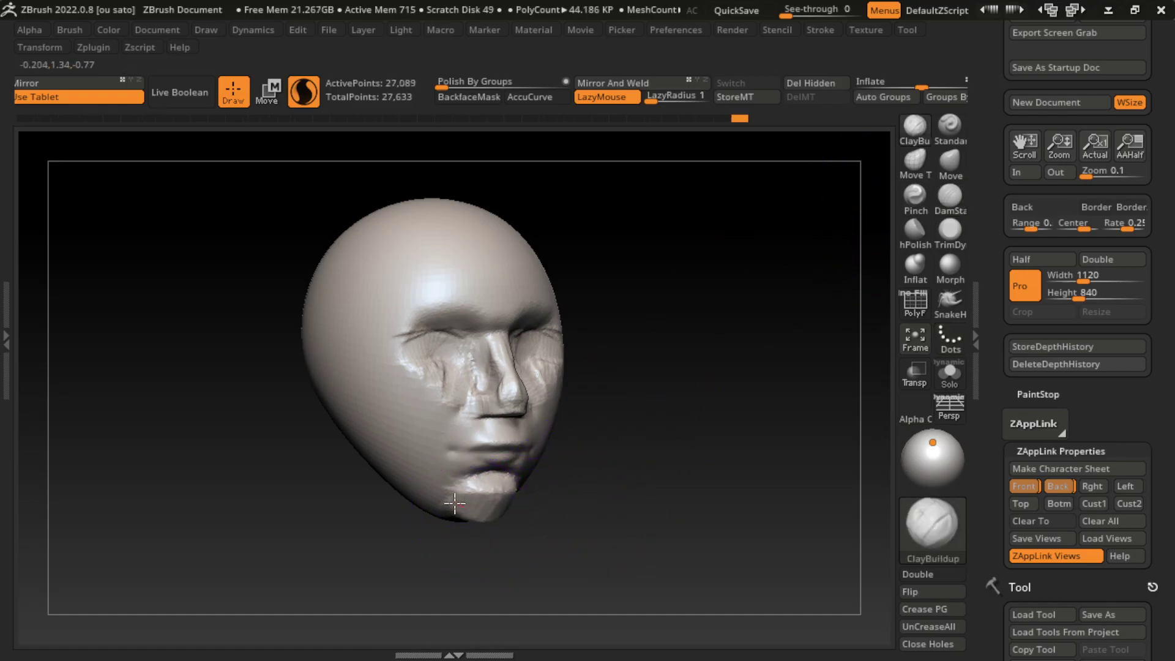
{"action": "key", "text": "s"}
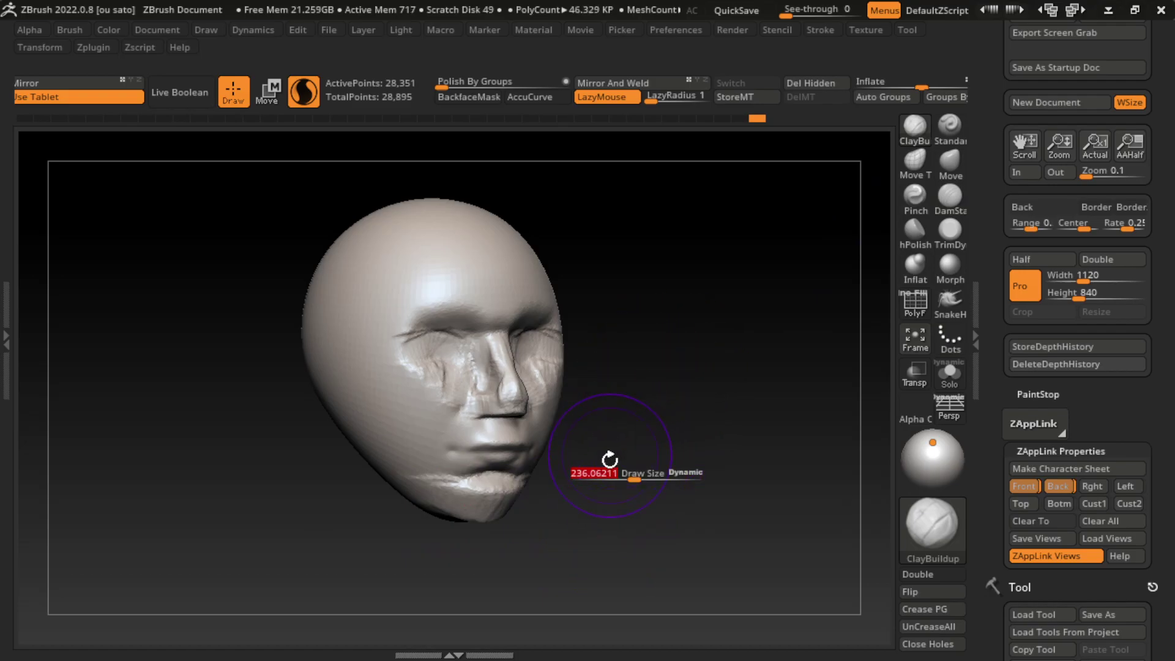
{"action": "left_click_drag", "start_coordinate": [629, 499], "coordinate": [638, 499]}
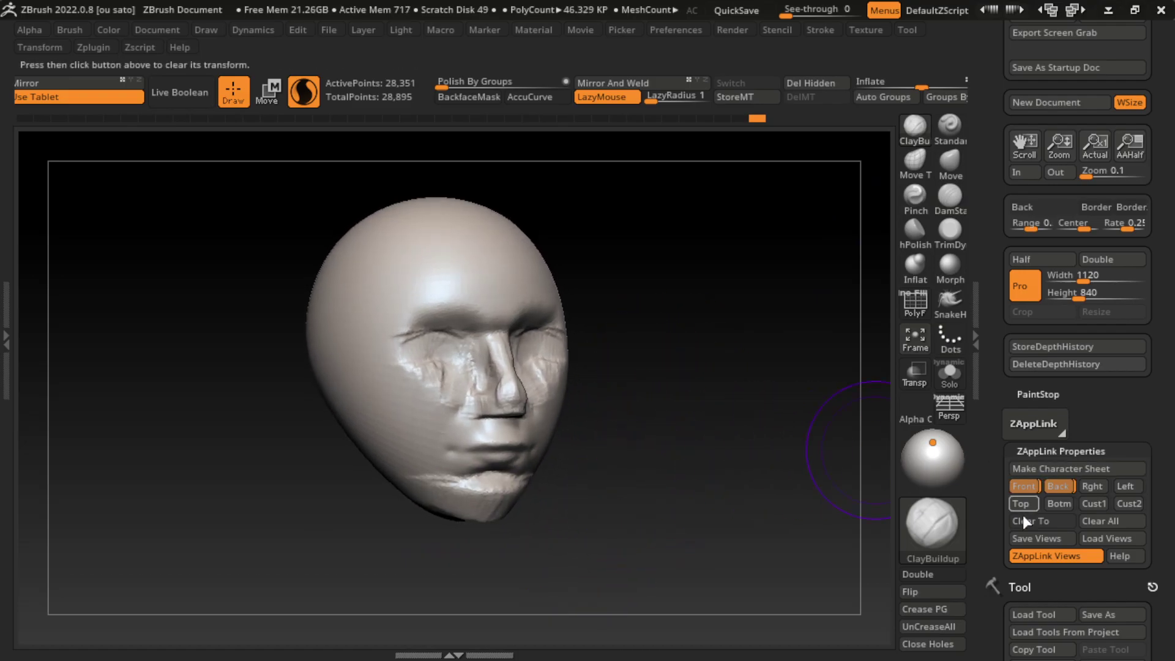
{"action": "left_click", "coordinate": [1023, 485]}
{"action": "key", "text": "s"}
{"action": "left_click_drag", "start_coordinate": [629, 453], "coordinate": [624, 446]}
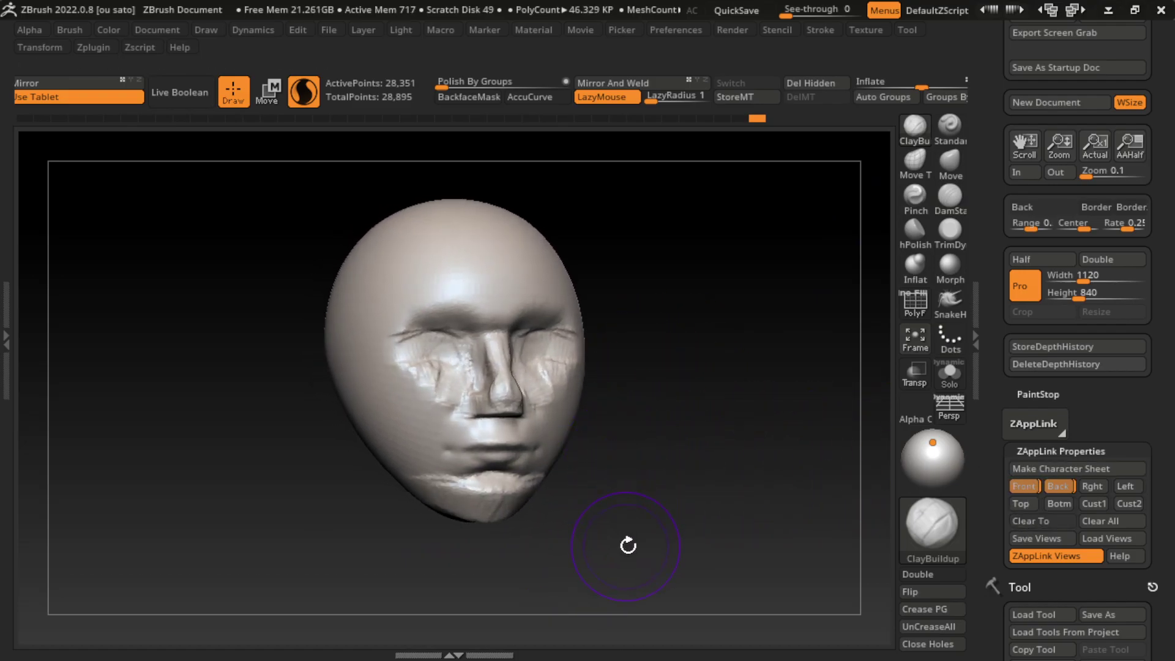
{"action": "mouse_move", "coordinate": [628, 544]}
{"action": "left_mouse_down"}
{"action": "mouse_move", "coordinate": [650, 448]}
{"action": "mouse_move", "coordinate": [811, 339]}
{"action": "left_mouse_up"}
{"action": "key", "text": "s"}
- Deepen the creases around both eyes with DamStandard and ClayBuildup
{"action": "left_click", "coordinate": [950, 196]}
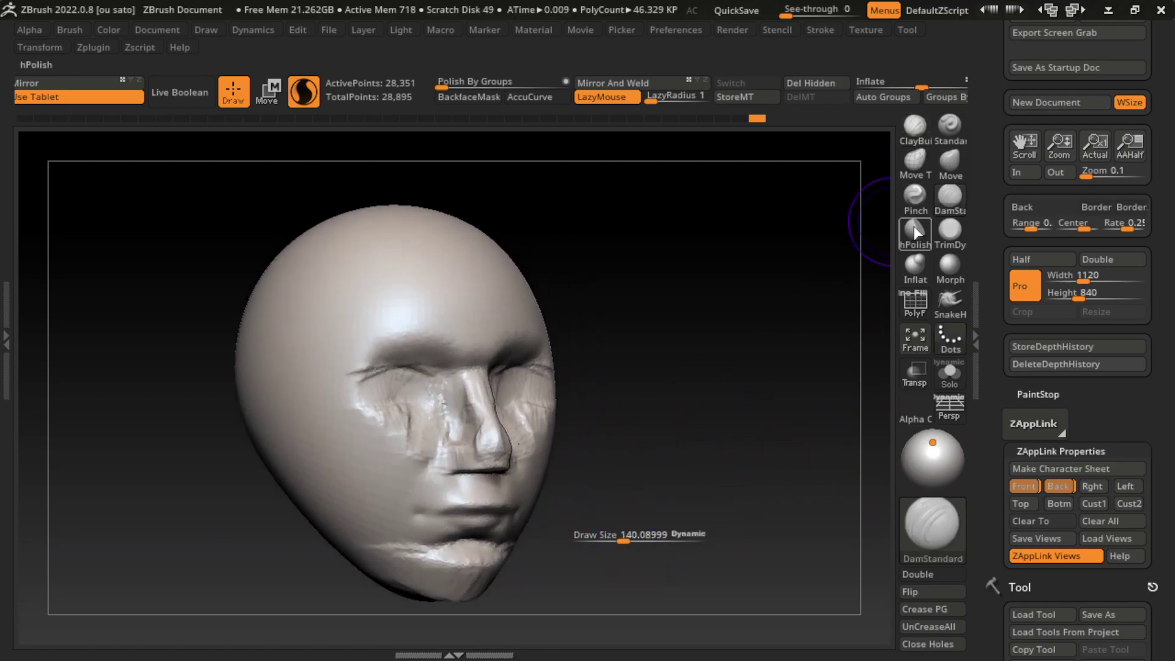
{"action": "left_click_drag", "start_coordinate": [375, 382], "coordinate": [321, 375]}
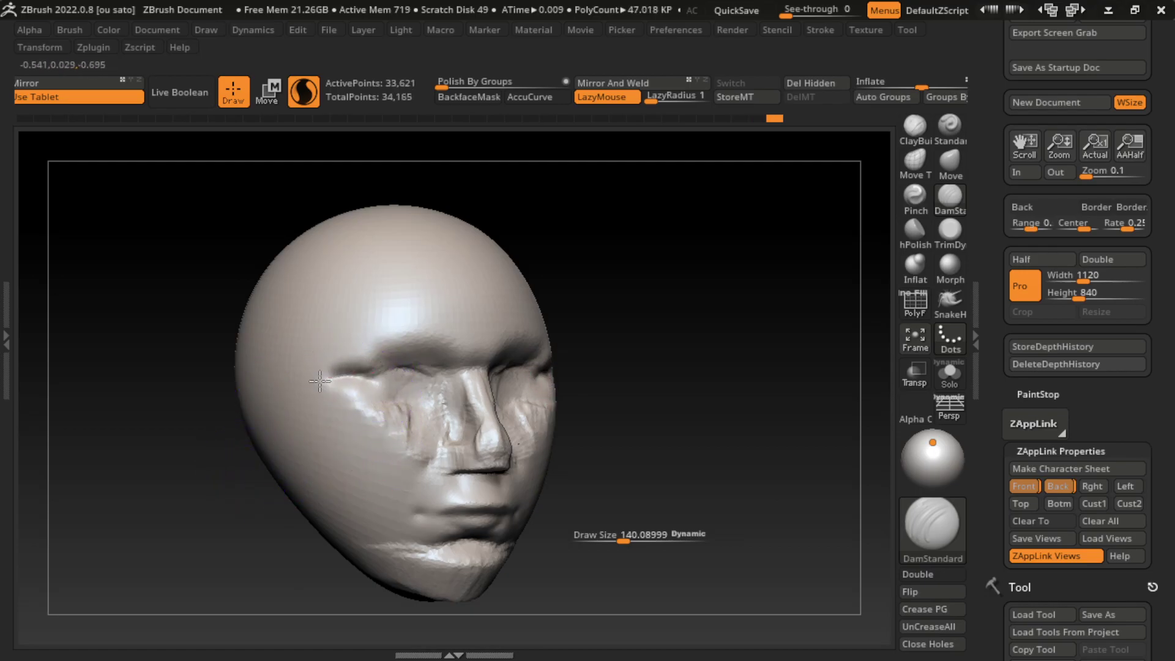
{"action": "left_click", "coordinate": [914, 126]}
{"action": "mouse_move", "coordinate": [656, 304]}
{"action": "left_mouse_down"}
{"action": "mouse_move", "coordinate": [670, 305]}
{"action": "mouse_move", "coordinate": [611, 475]}
{"action": "left_mouse_up"}
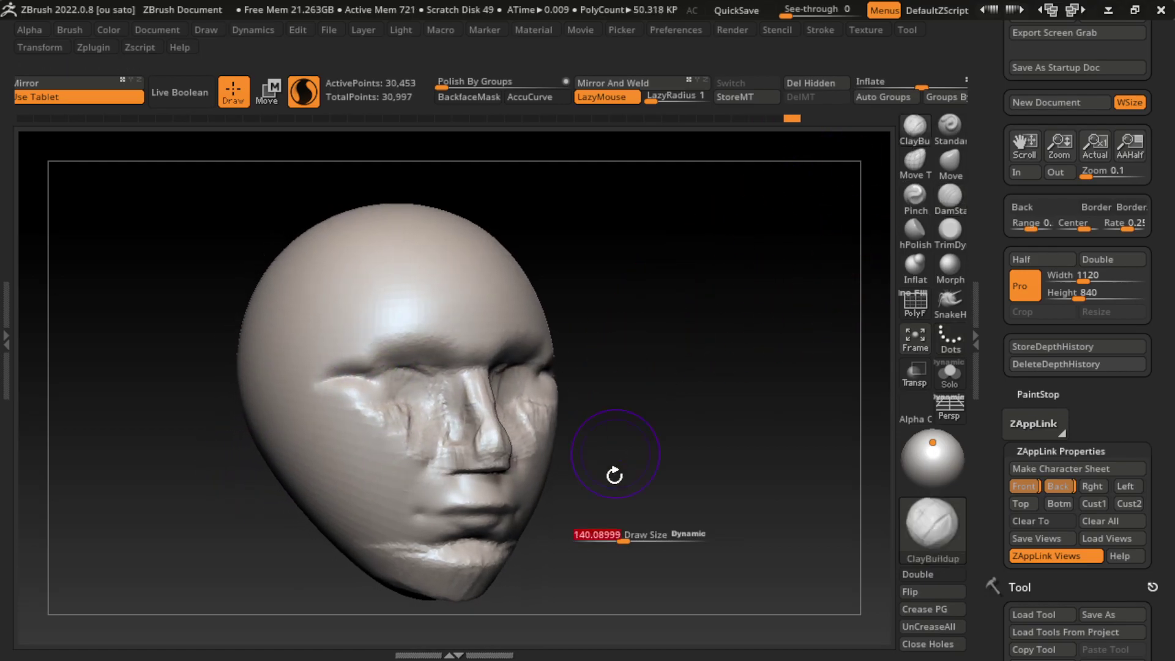
- Flatten the cheeks beside the eyes and nose and smooth the brow with TrimDynamic
{"action": "left_click", "coordinate": [948, 231]}
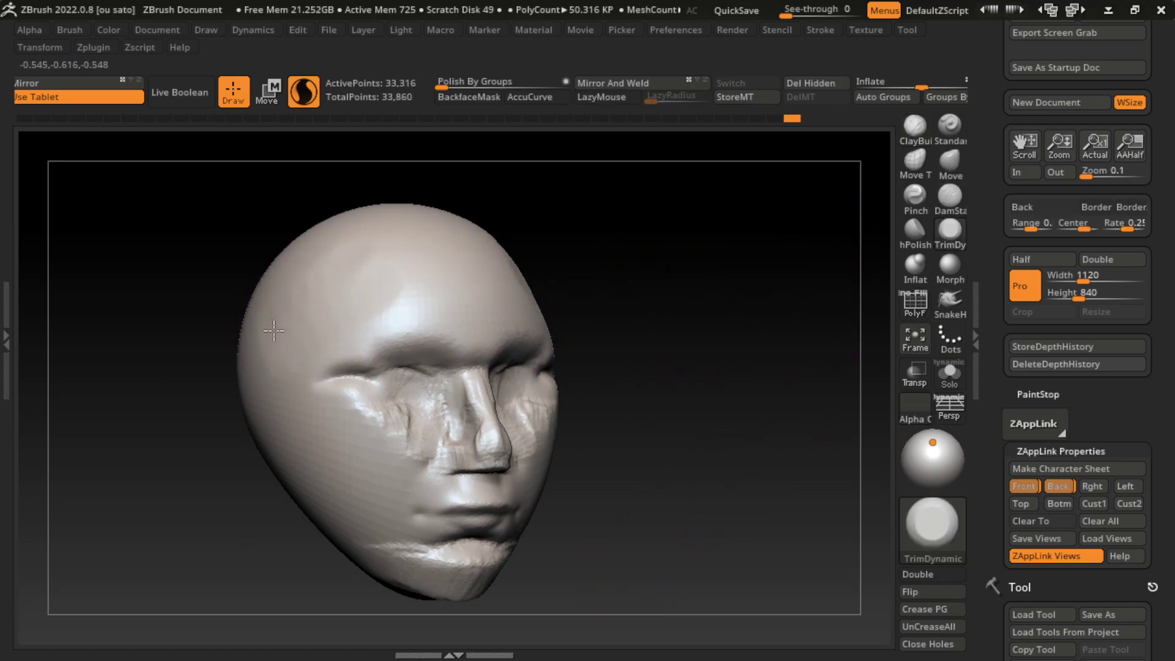
{"action": "left_click_drag", "start_coordinate": [286, 347], "coordinate": [298, 468]}
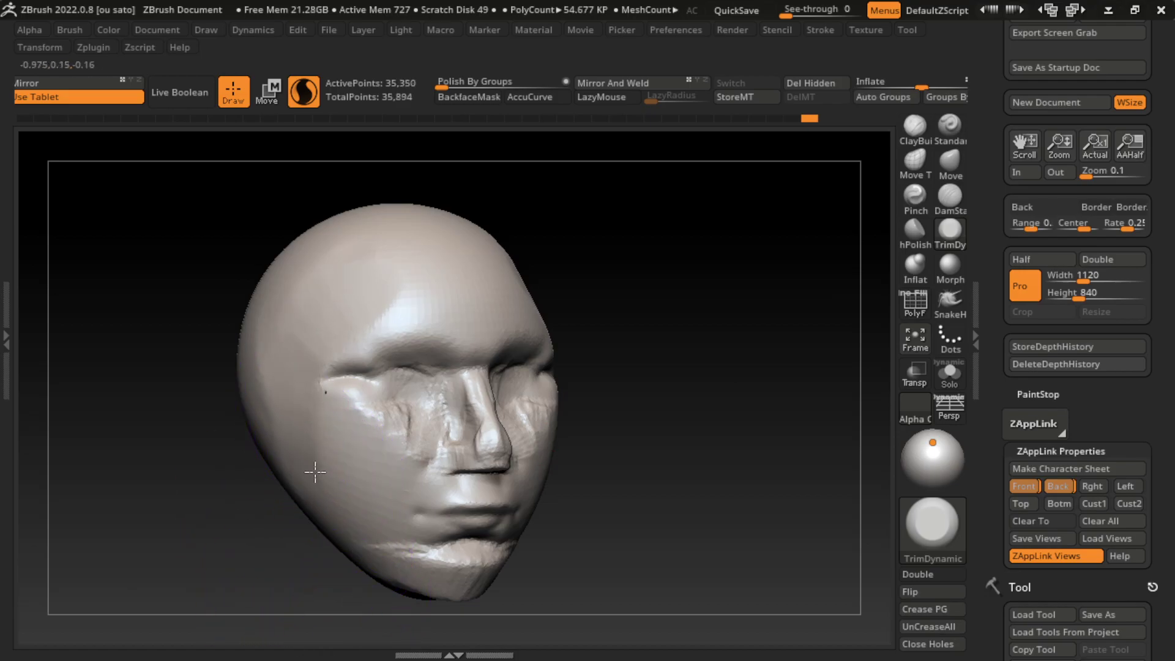
{"action": "left_click_drag", "start_coordinate": [324, 352], "coordinate": [322, 485]}
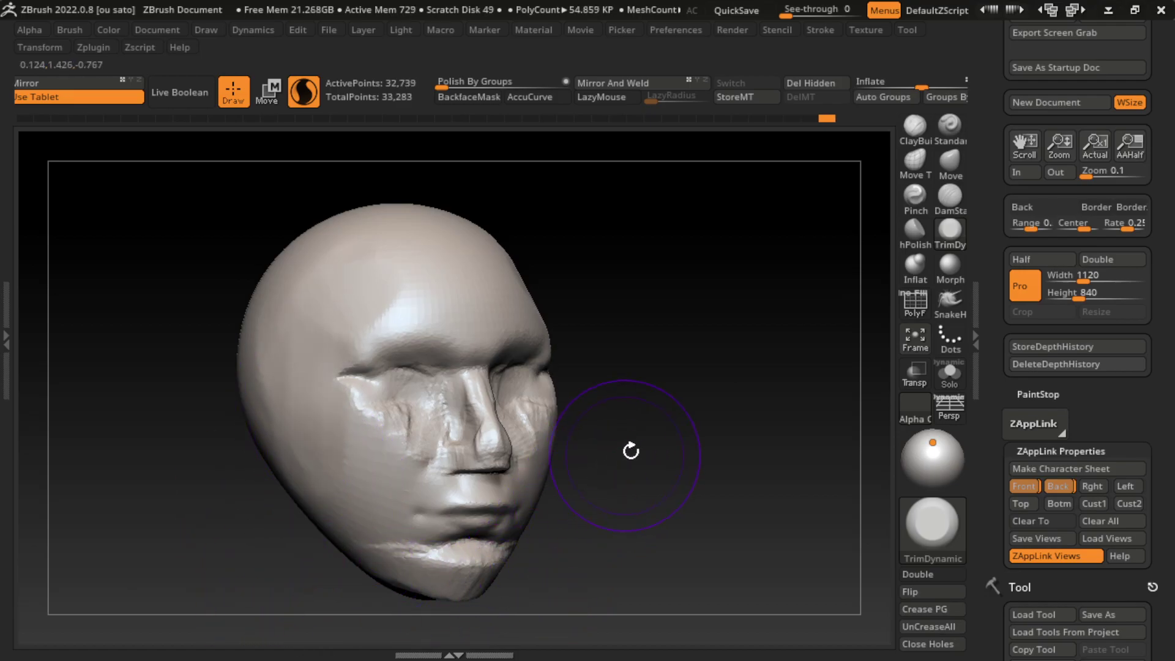
{"action": "mouse_move", "coordinate": [562, 439]}
{"action": "left_mouse_down"}
{"action": "mouse_move", "coordinate": [537, 446]}
{"action": "mouse_move", "coordinate": [588, 386]}
{"action": "mouse_move", "coordinate": [695, 428]}
{"action": "left_mouse_up"}
{"action": "mouse_move", "coordinate": [569, 401]}
{"action": "left_mouse_down"}
{"action": "mouse_move", "coordinate": [587, 328]}
{"action": "mouse_move", "coordinate": [547, 404]}
{"action": "mouse_move", "coordinate": [577, 354]}
{"action": "left_mouse_up"}
{"action": "mouse_move", "coordinate": [569, 304]}
{"action": "left_mouse_down"}
{"action": "mouse_move", "coordinate": [501, 267]}
{"action": "mouse_move", "coordinate": [569, 313]}
{"action": "mouse_move", "coordinate": [584, 414]}
{"action": "left_mouse_up"}
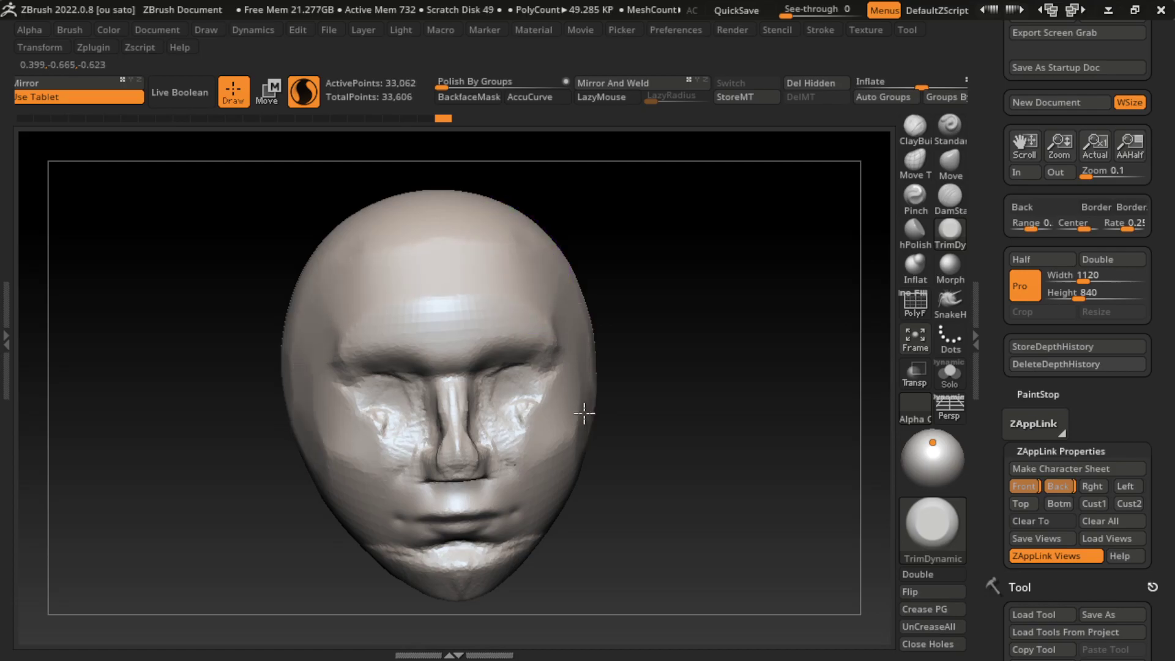
- From a preset view, trim the lip and chin area flatter
{"action": "left_click", "coordinate": [1019, 503]}
{"action": "left_click_drag", "start_coordinate": [597, 427], "coordinate": [564, 440]}
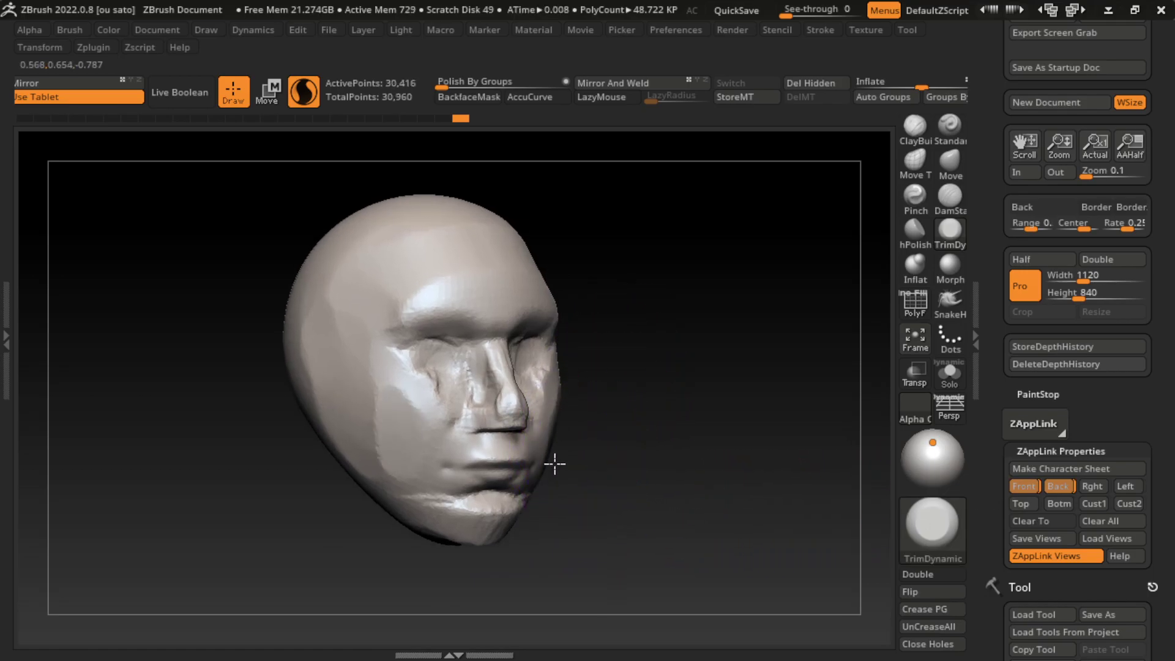
{"action": "mouse_move", "coordinate": [550, 474]}
{"action": "left_mouse_down"}
{"action": "mouse_move", "coordinate": [565, 492]}
{"action": "mouse_move", "coordinate": [564, 474]}
{"action": "left_mouse_up"}
{"action": "key", "text": "s"}
{"action": "left_click", "coordinate": [915, 127]}
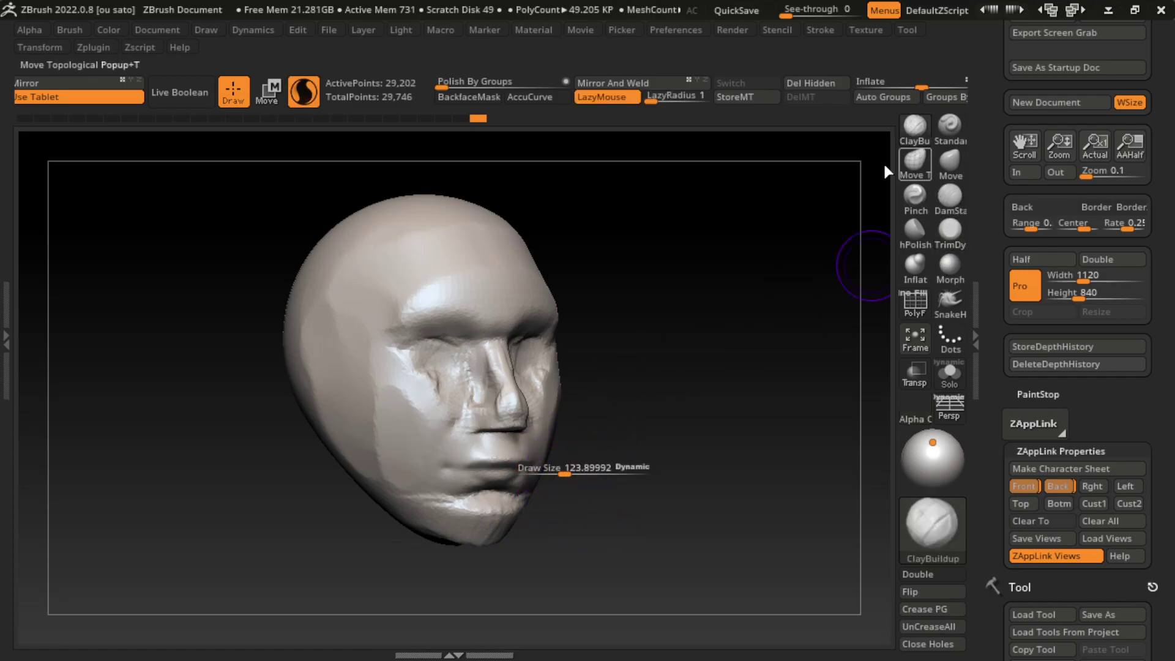
- Zoom in and carve the nostril-to-lip crease with a smaller DamStandard brush
{"action": "left_click", "coordinate": [949, 196]}
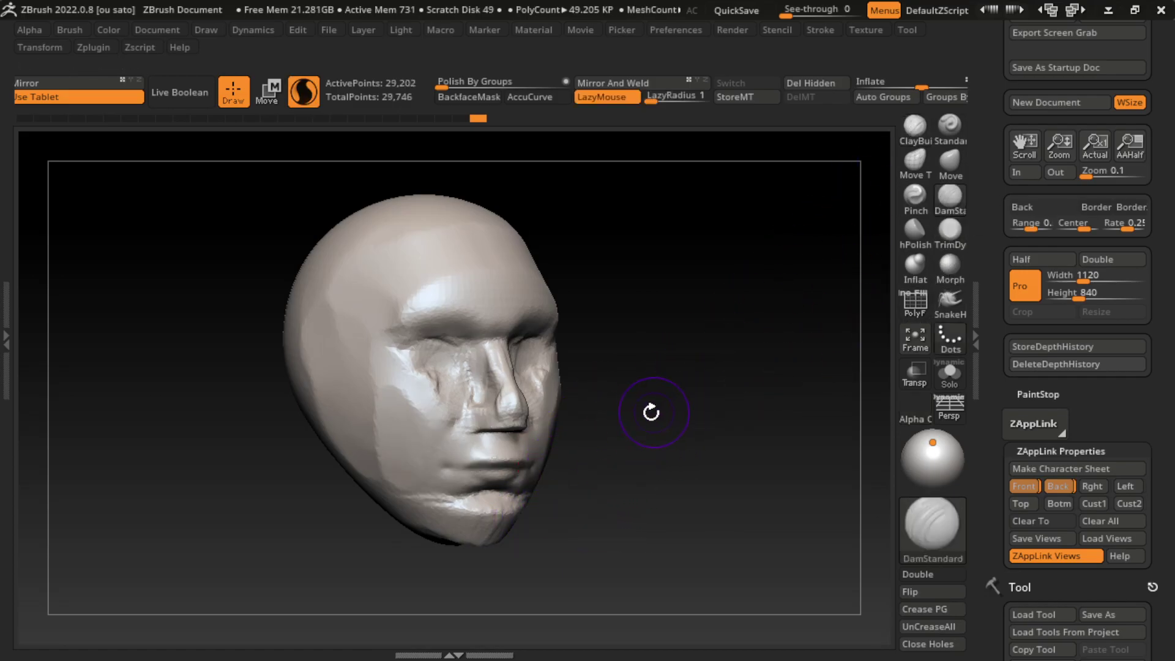
{"action": "left_click_drag", "start_coordinate": [650, 412], "coordinate": [695, 441], "text": "alt"}
{"action": "right_click", "coordinate": [620, 434]}
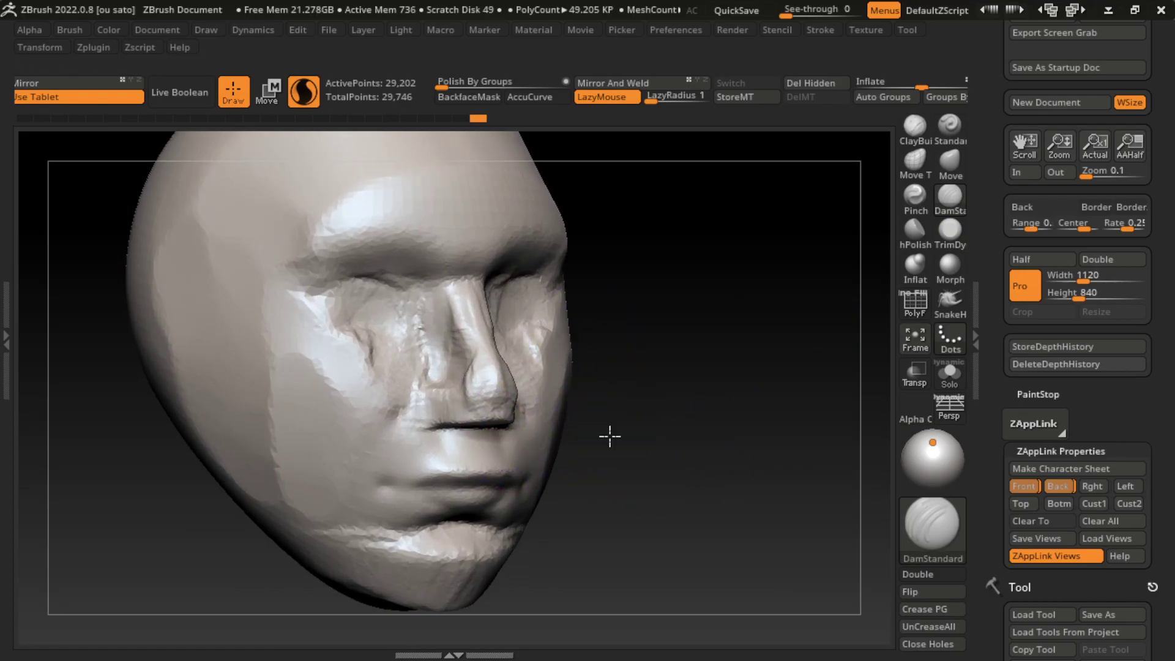
{"action": "left_click_drag", "start_coordinate": [608, 433], "coordinate": [792, 564]}
{"action": "key", "text": "s"}
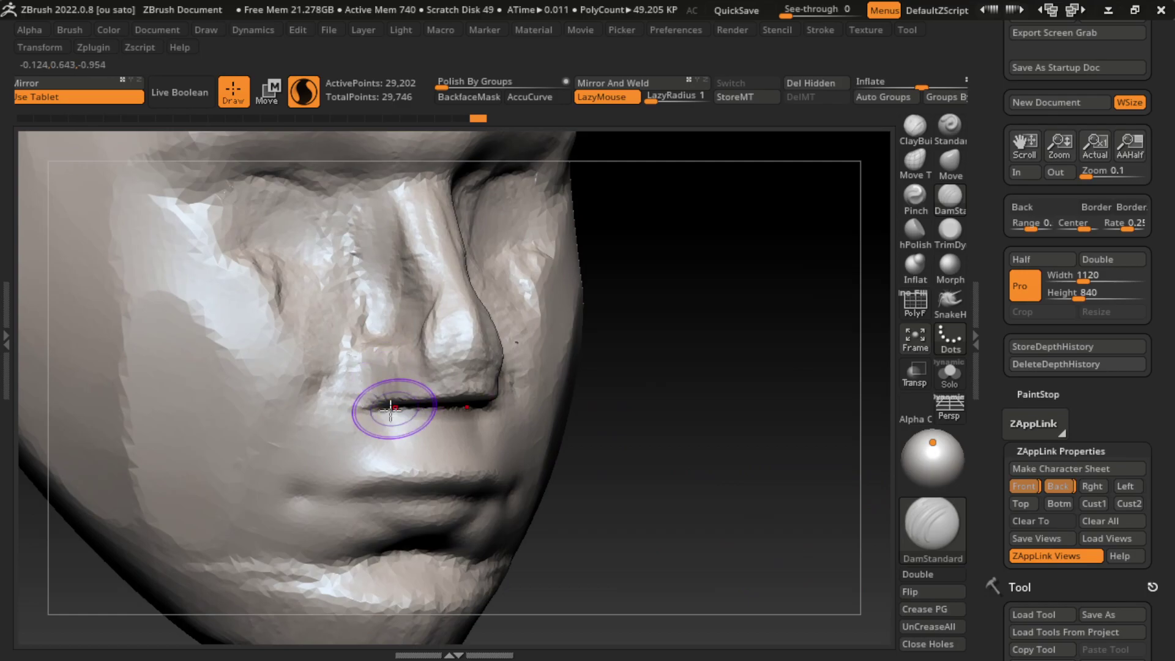
{"action": "left_click_drag", "start_coordinate": [422, 396], "coordinate": [421, 395]}
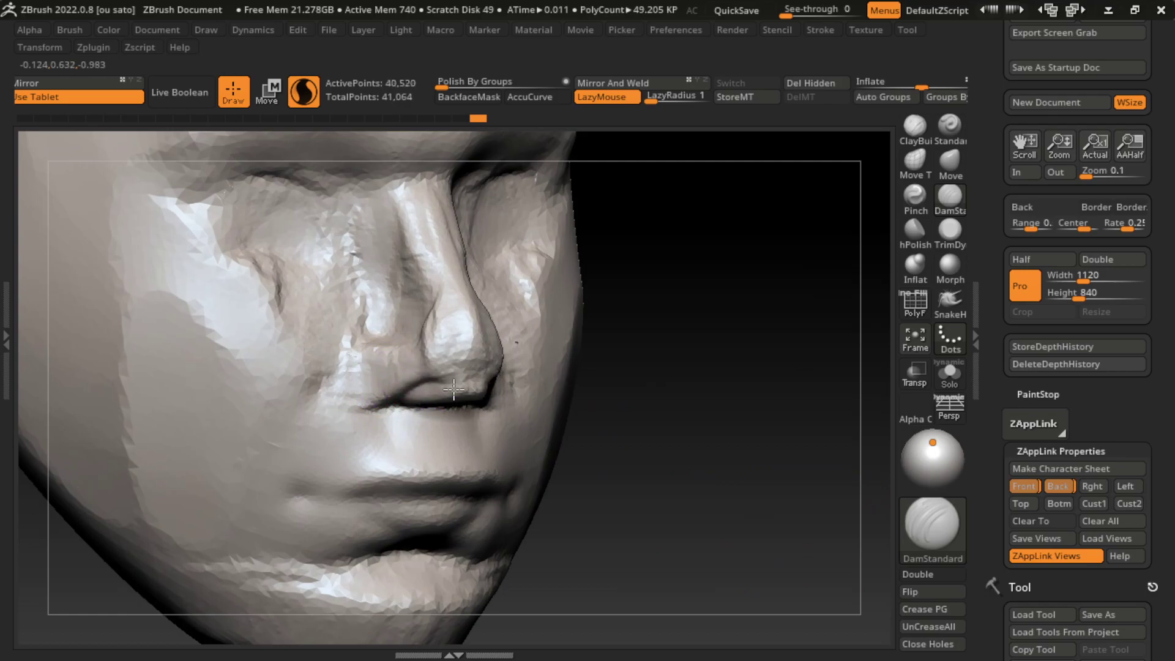
{"action": "left_click_drag", "start_coordinate": [318, 442], "coordinate": [517, 440]}
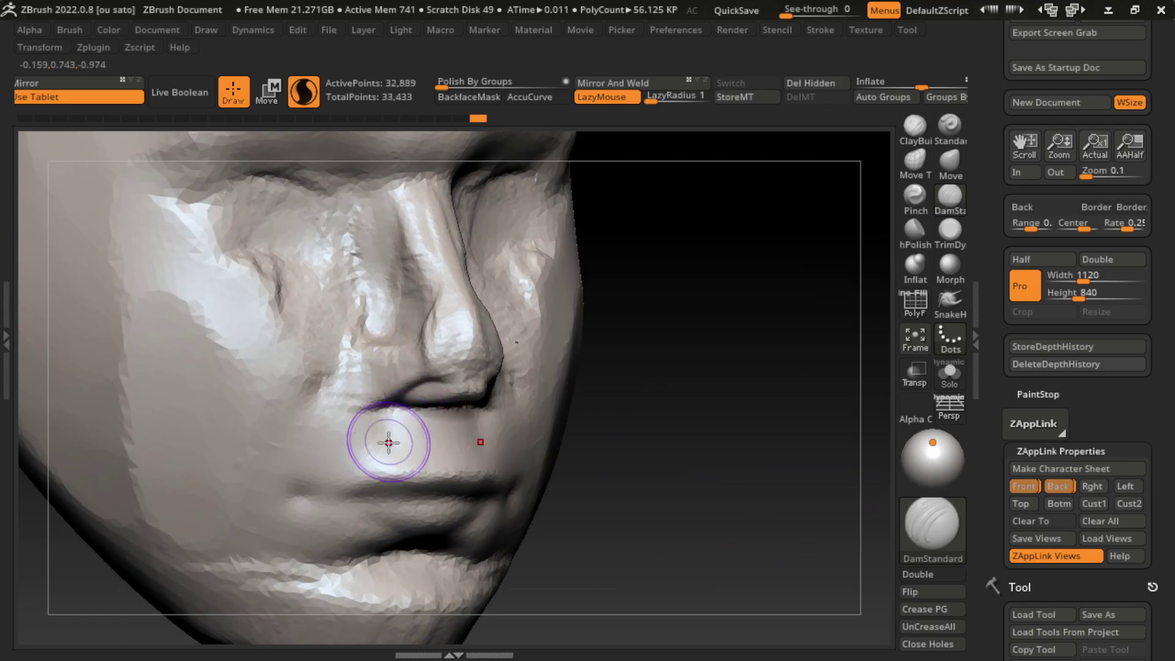
- Build up the nostril and upper lip, then carve a crease beside the right nostril
{"action": "left_click", "coordinate": [912, 148]}
{"action": "left_click_drag", "start_coordinate": [700, 471], "coordinate": [553, 426]}
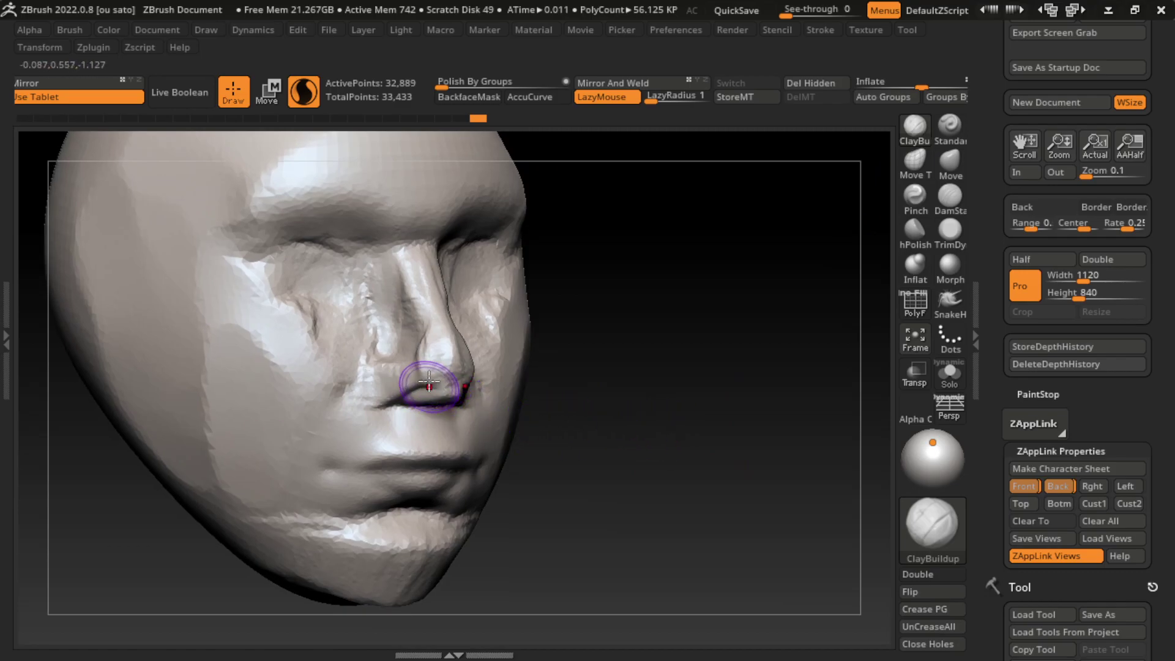
{"action": "mouse_move", "coordinate": [443, 395]}
{"action": "left_mouse_down"}
{"action": "mouse_move", "coordinate": [407, 433]}
{"action": "mouse_move", "coordinate": [375, 388]}
{"action": "mouse_move", "coordinate": [396, 368]}
{"action": "mouse_move", "coordinate": [381, 367]}
{"action": "mouse_move", "coordinate": [374, 405]}
{"action": "left_mouse_up"}
{"action": "left_click", "coordinate": [949, 197]}
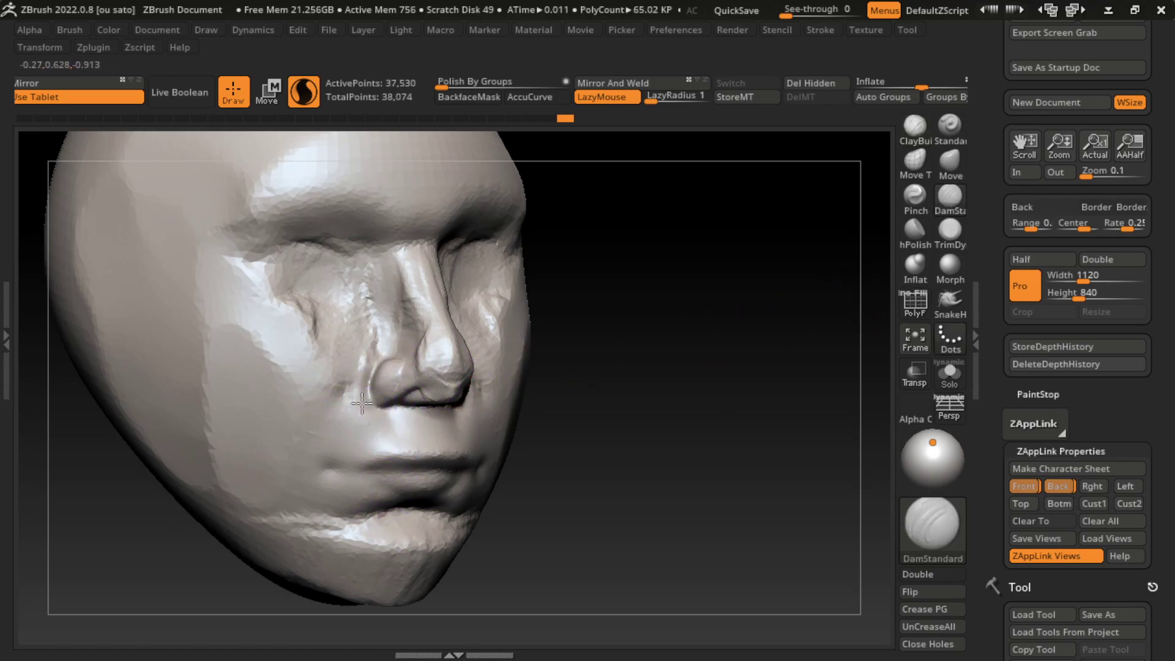
{"action": "left_click_drag", "start_coordinate": [464, 403], "coordinate": [436, 451]}
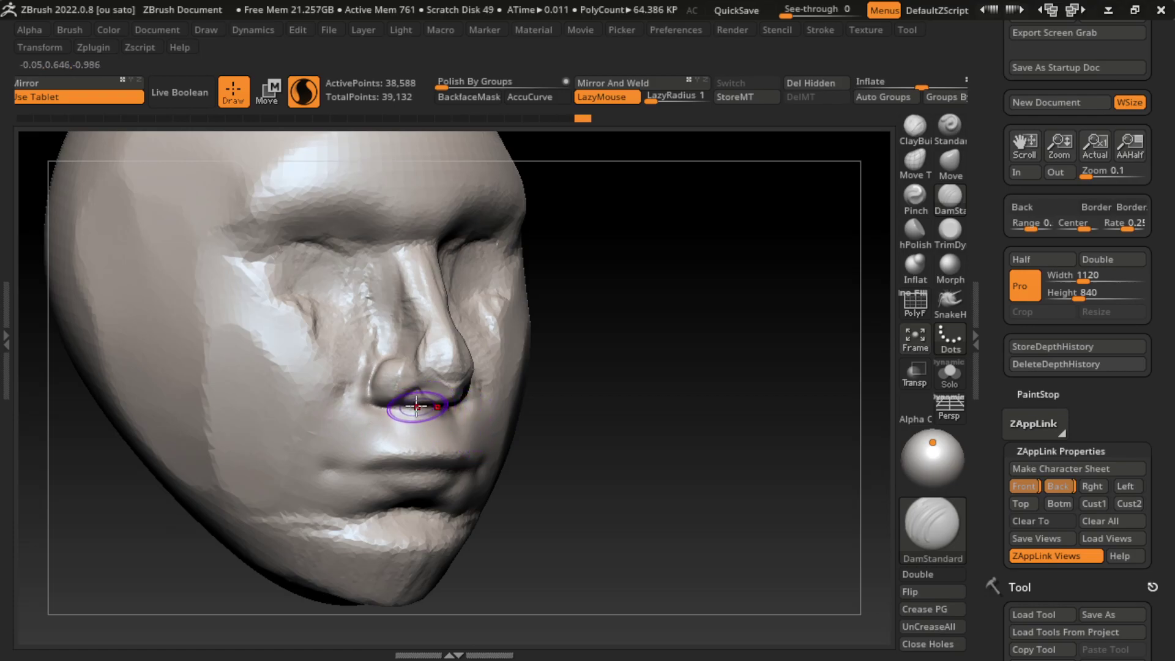
- Build up the nostril and add clay ridges along the nose bridge beside the eye
{"action": "left_click", "coordinate": [915, 129]}
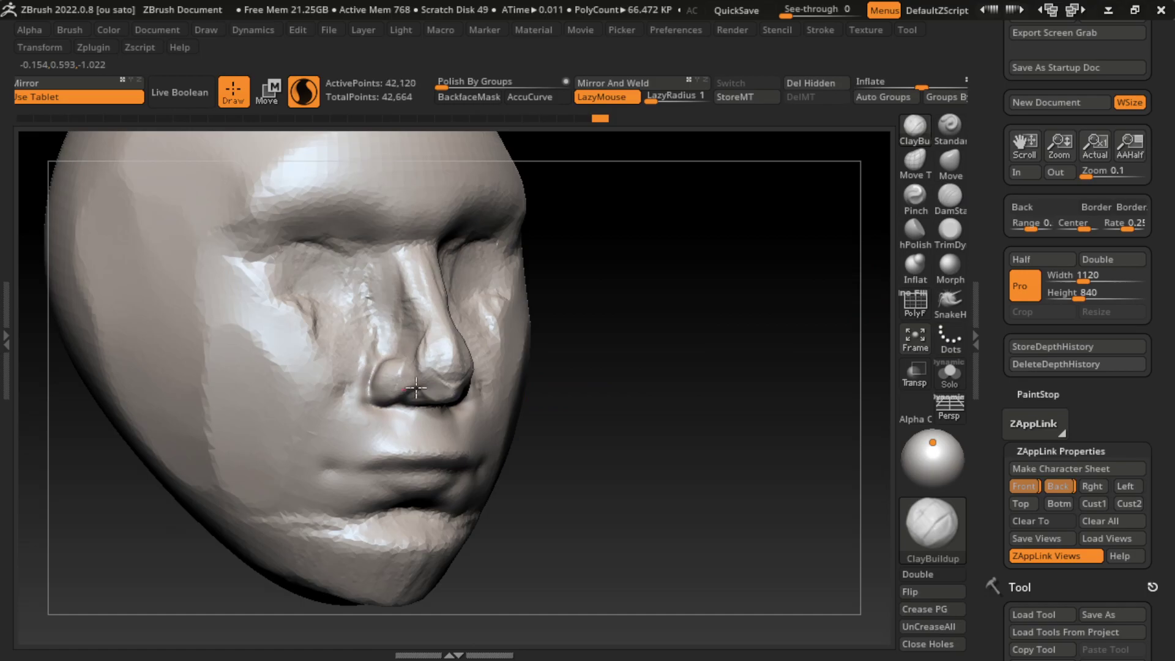
{"action": "mouse_move", "coordinate": [398, 393]}
{"action": "left_mouse_down"}
{"action": "mouse_move", "coordinate": [405, 379]}
{"action": "mouse_move", "coordinate": [425, 381]}
{"action": "mouse_move", "coordinate": [433, 336]}
{"action": "left_mouse_up"}
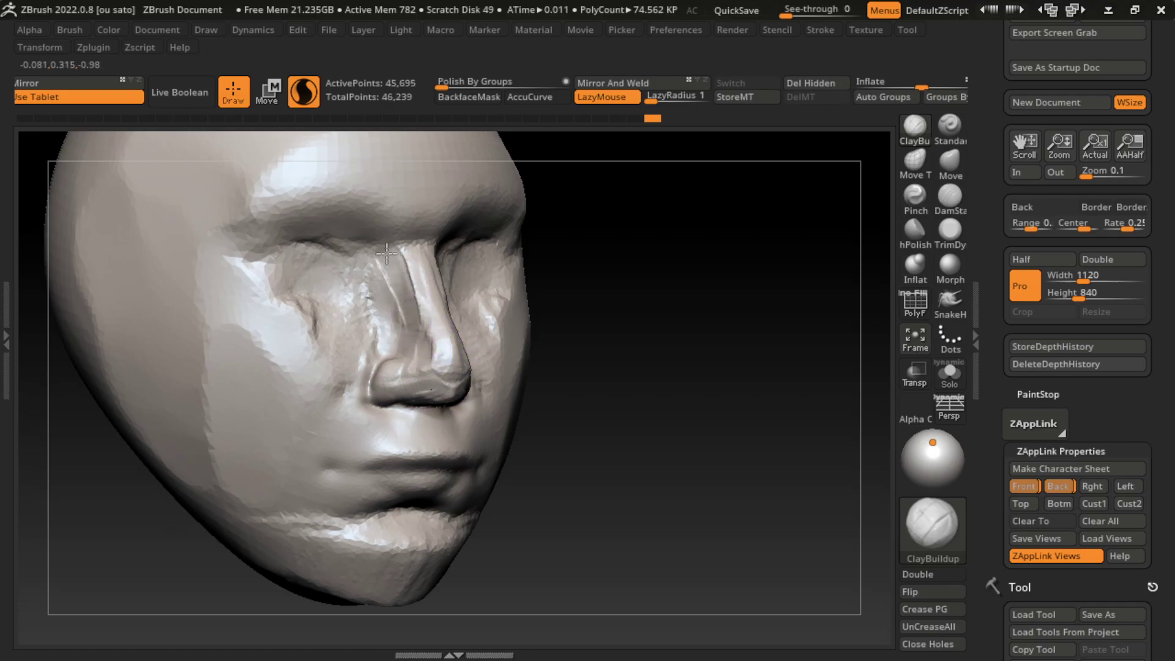
{"action": "mouse_move", "coordinate": [407, 287]}
{"action": "left_mouse_down"}
{"action": "mouse_move", "coordinate": [371, 267]}
{"action": "mouse_move", "coordinate": [382, 309]}
{"action": "left_mouse_up"}
{"action": "left_click_drag", "start_coordinate": [367, 257], "coordinate": [392, 343]}
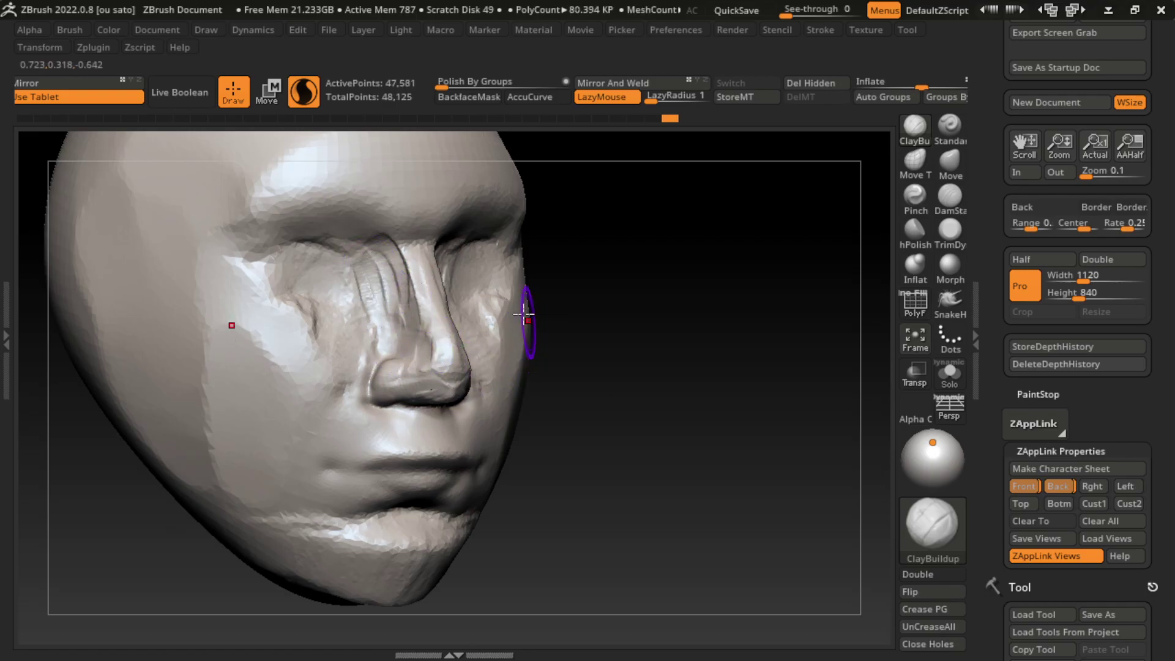
{"action": "left_click_drag", "start_coordinate": [341, 241], "coordinate": [393, 336]}
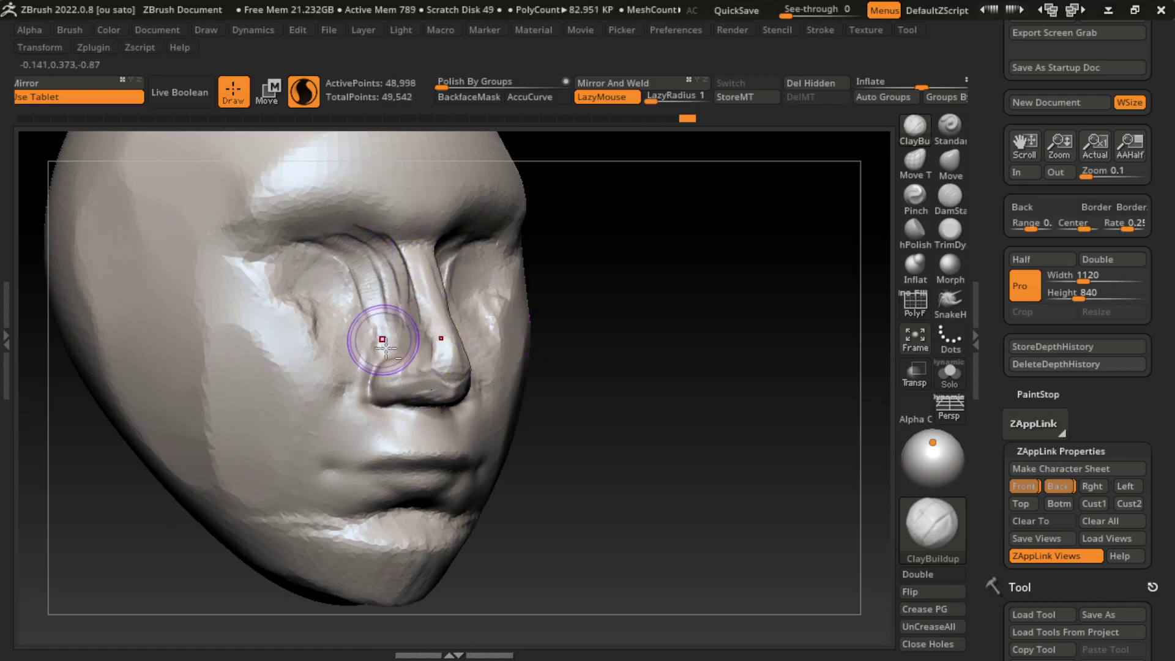
{"action": "left_click_drag", "start_coordinate": [402, 262], "coordinate": [436, 309]}
{"action": "left_click_drag", "start_coordinate": [397, 208], "coordinate": [447, 337]}
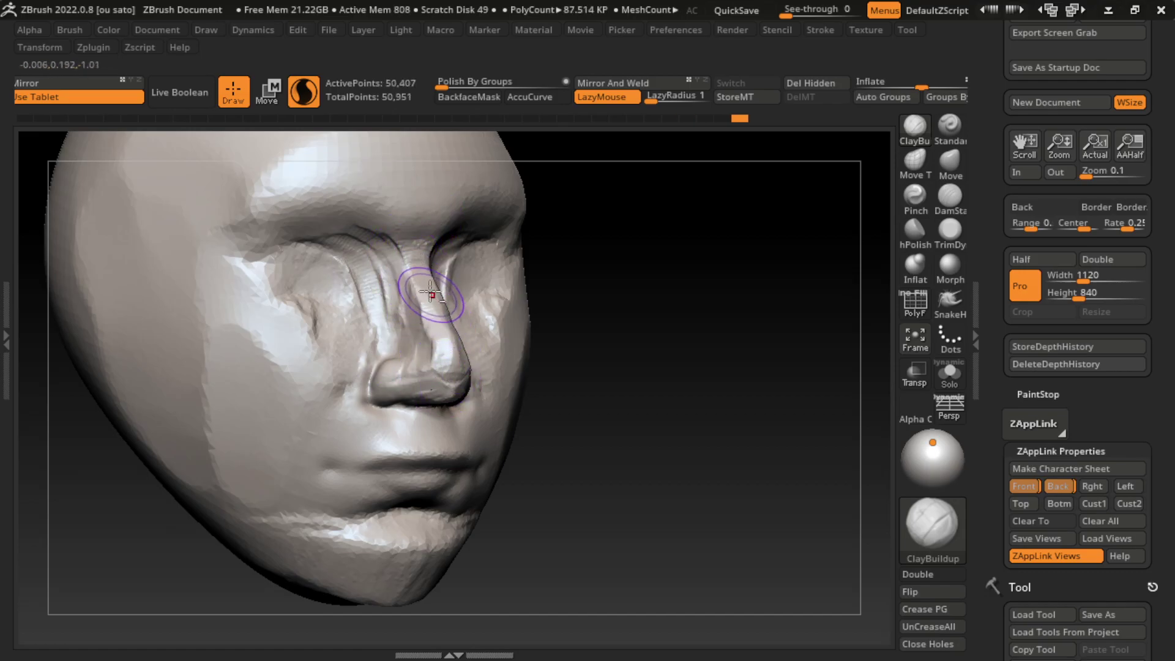
- Carve wrinkle grooves on the cheek, then deepen the lip line with DamStandard
{"action": "key", "text": "s"}
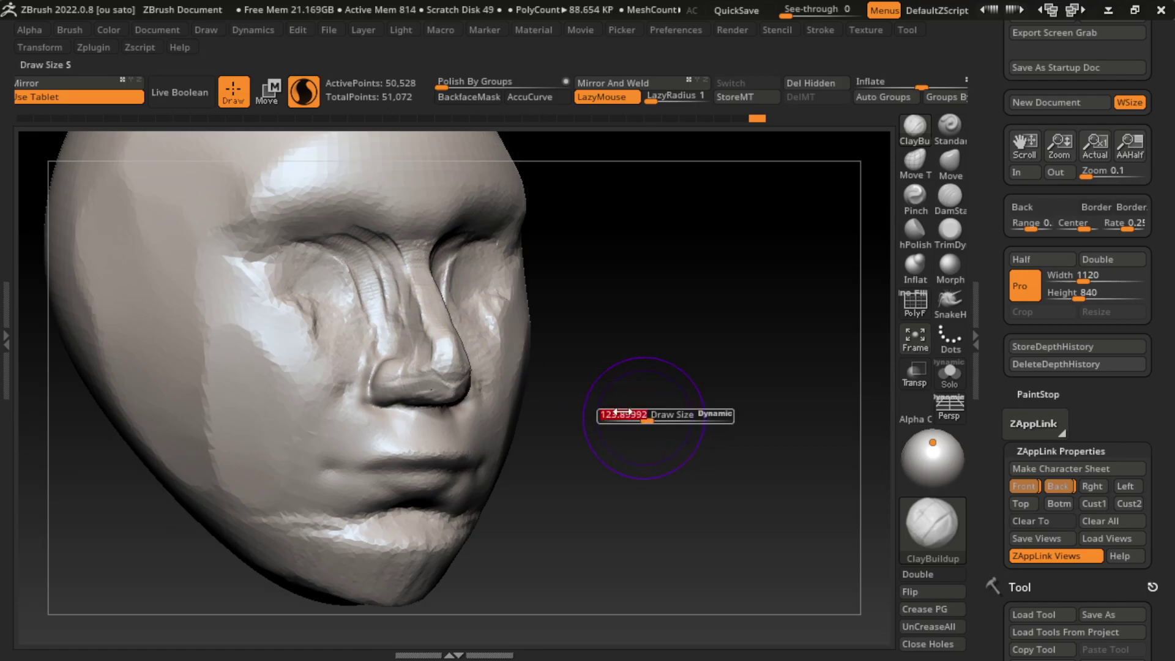
{"action": "left_click_drag", "start_coordinate": [497, 280], "coordinate": [499, 275]}
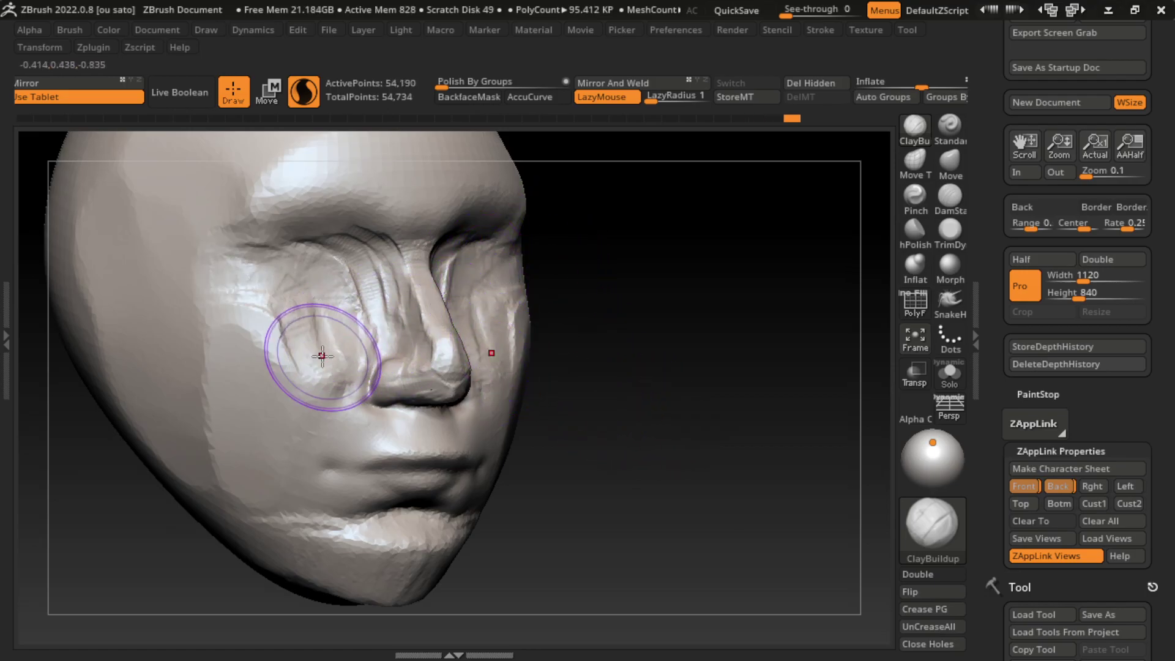
{"action": "mouse_move", "coordinate": [315, 353]}
{"action": "left_mouse_down"}
{"action": "mouse_move", "coordinate": [363, 319]}
{"action": "mouse_move", "coordinate": [301, 419]}
{"action": "left_mouse_up"}
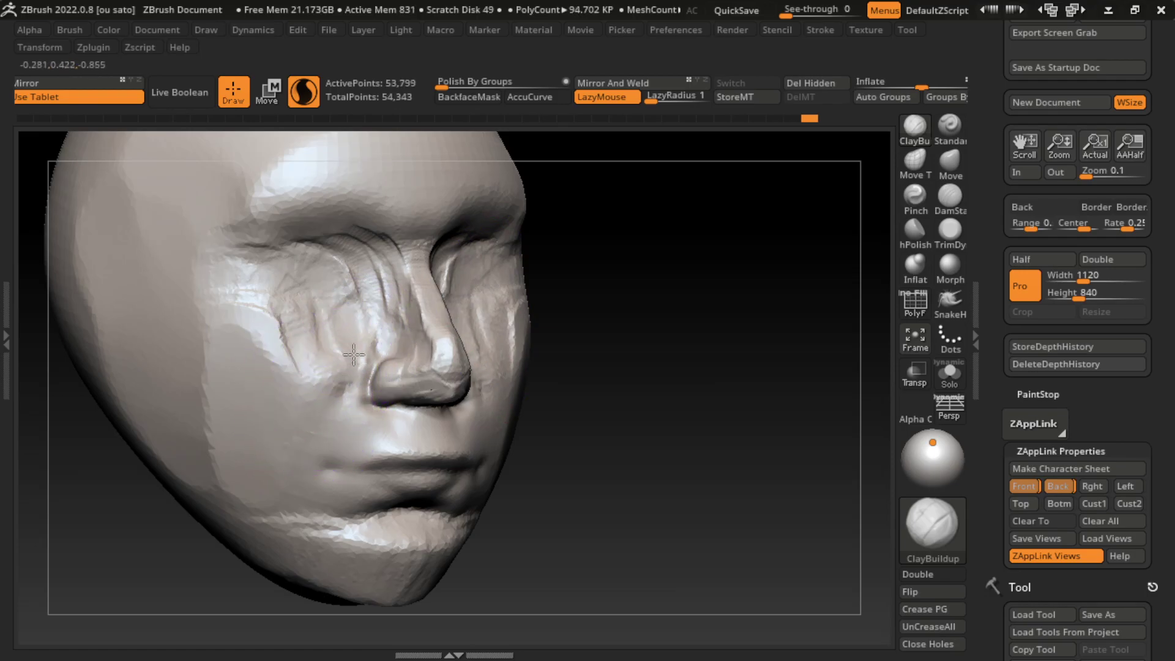
{"action": "type", "text": "dam"}
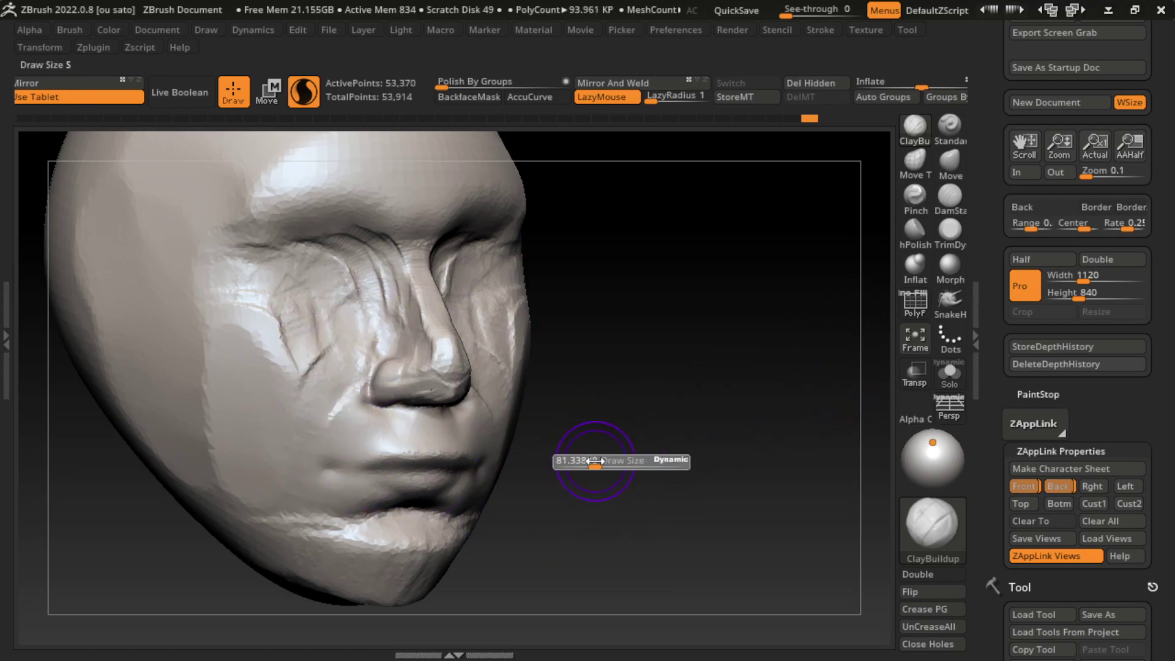
{"action": "key", "text": "Return"}
{"action": "left_click_drag", "start_coordinate": [451, 456], "coordinate": [391, 466]}
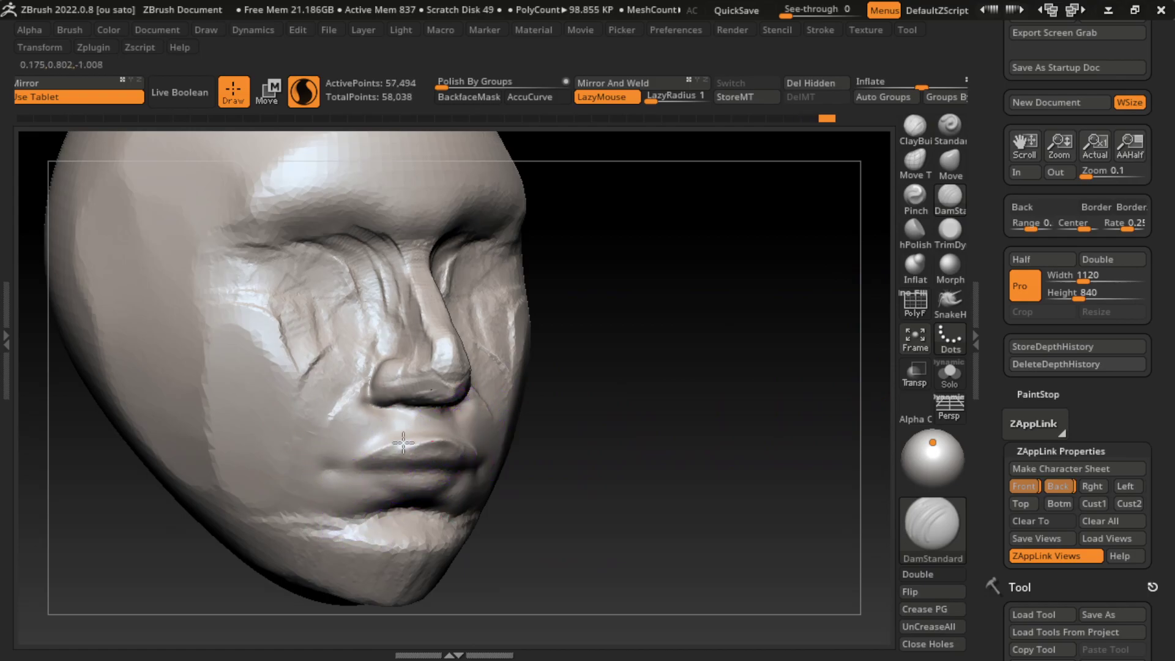
- Deepen the mouth corners and the line between the lips, undoing unwanted edits
{"action": "left_click_drag", "start_coordinate": [476, 474], "coordinate": [333, 476]}
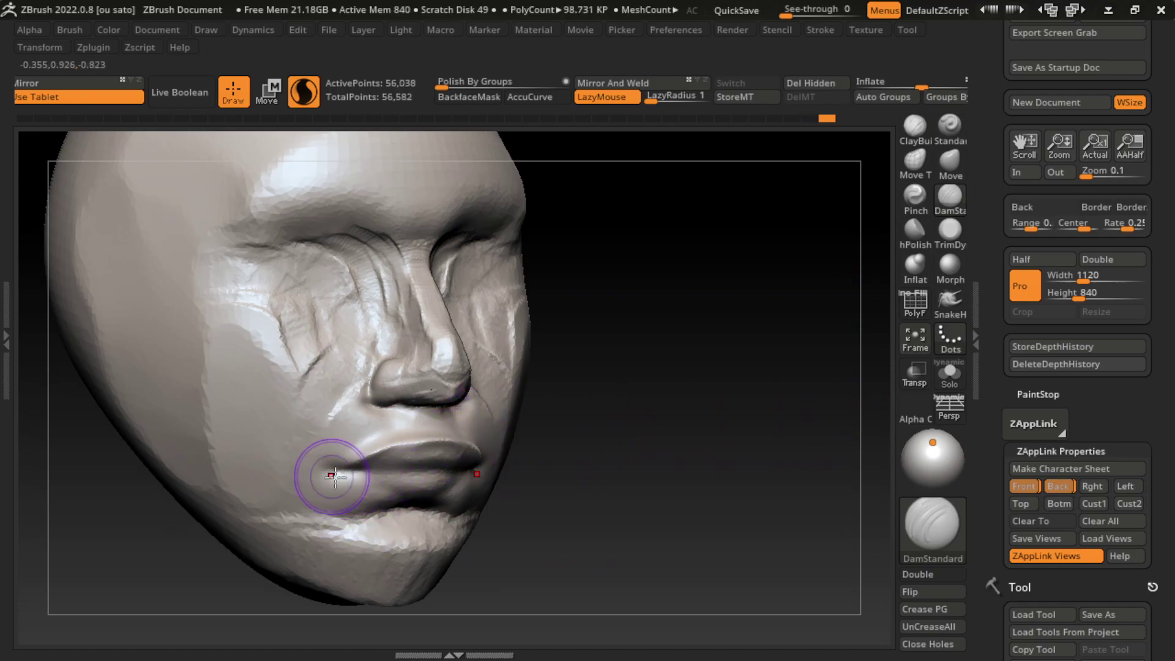
{"action": "mouse_move", "coordinate": [378, 511]}
{"action": "left_mouse_down"}
{"action": "mouse_move", "coordinate": [435, 505]}
{"action": "mouse_move", "coordinate": [375, 469]}
{"action": "left_mouse_up"}
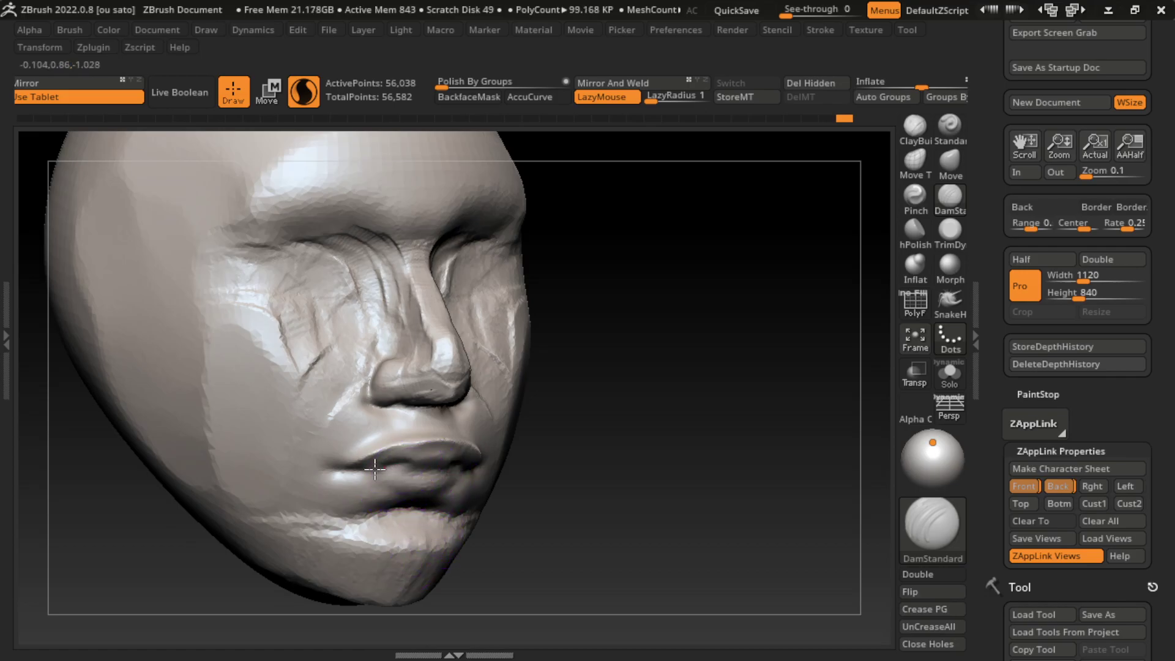
{"action": "left_click_drag", "start_coordinate": [471, 465], "coordinate": [413, 463]}
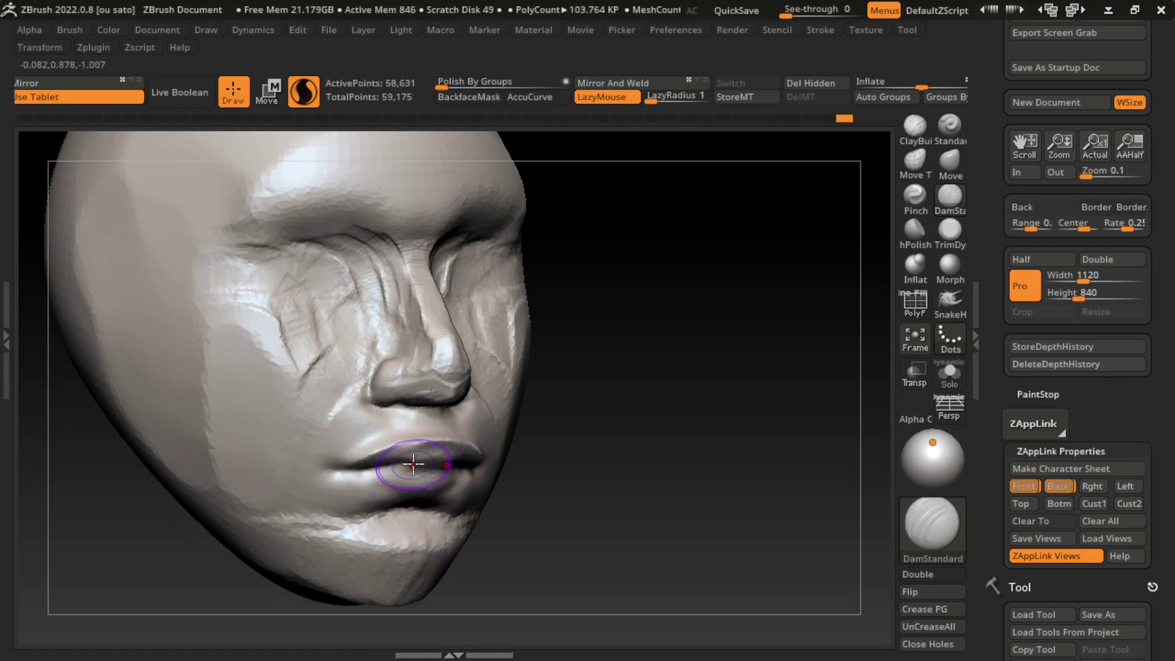
{"action": "left_click", "coordinate": [961, 163]}
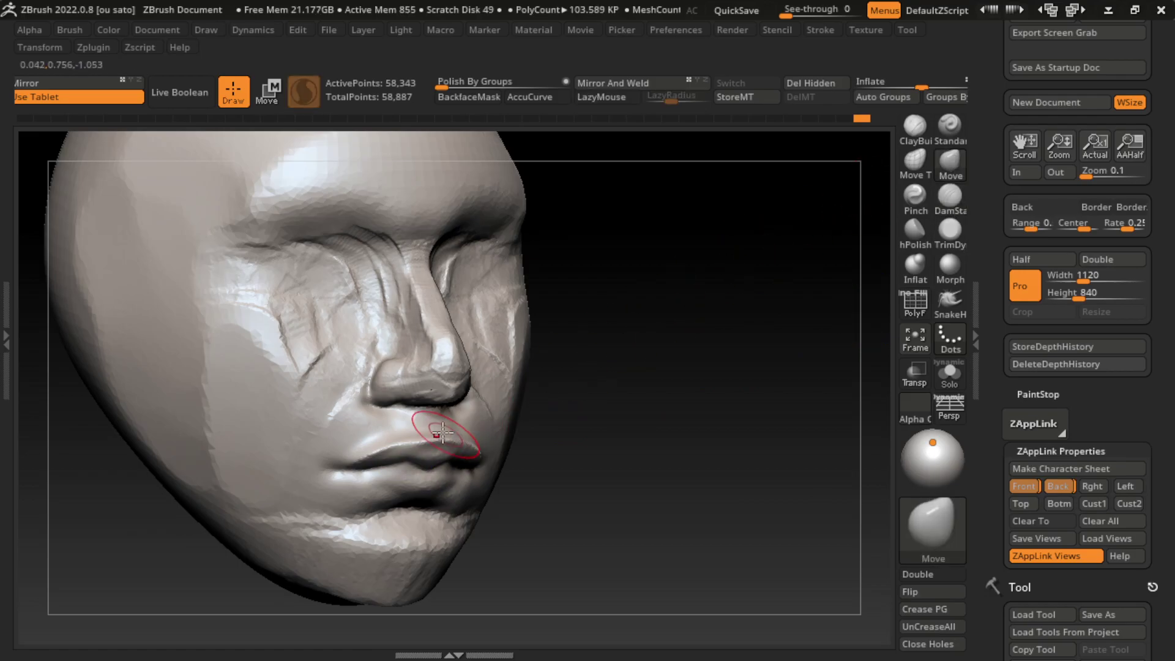
{"action": "left_click", "coordinate": [914, 127]}
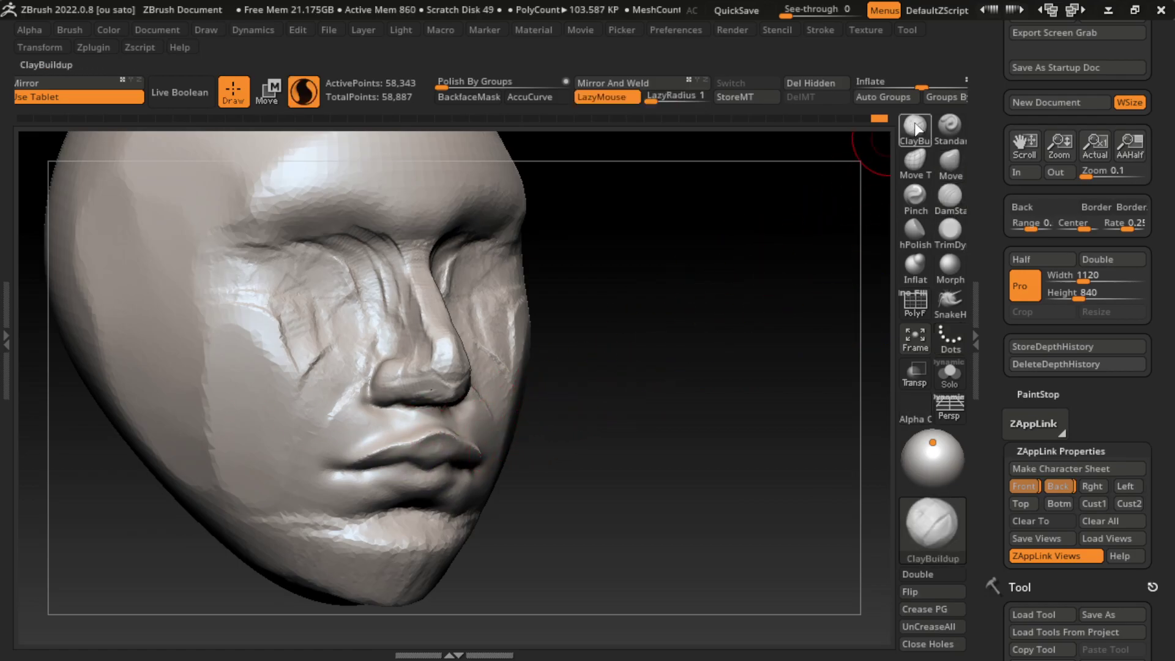
{"action": "key", "text": "ctrl+z"}
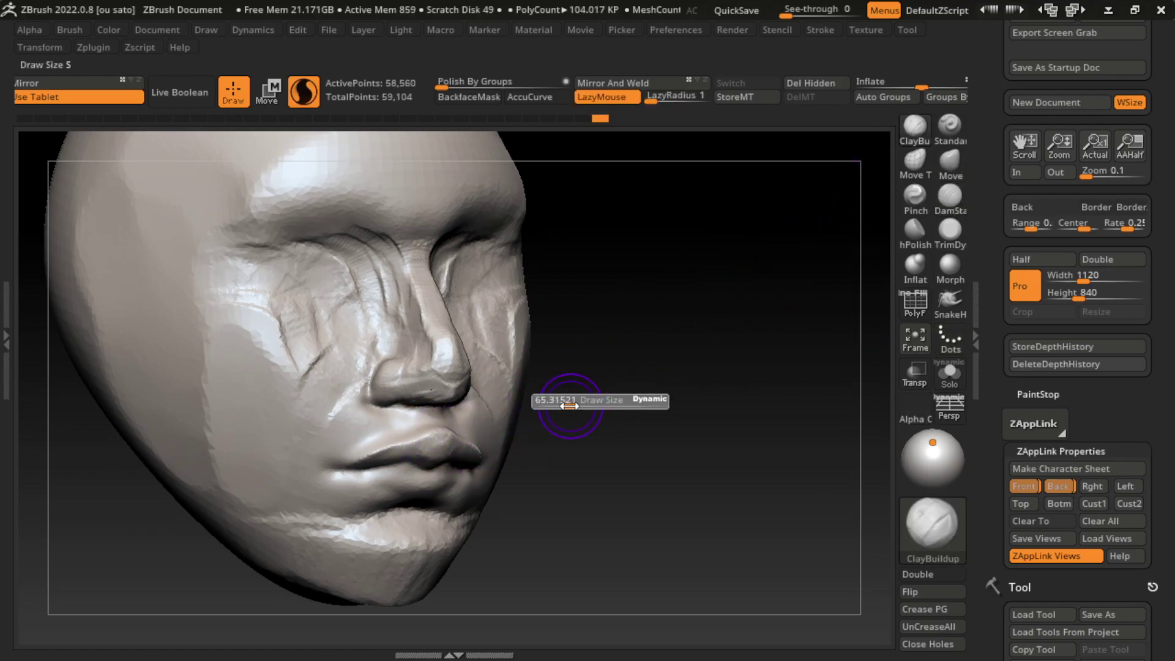
{"action": "left_click", "coordinate": [949, 199]}
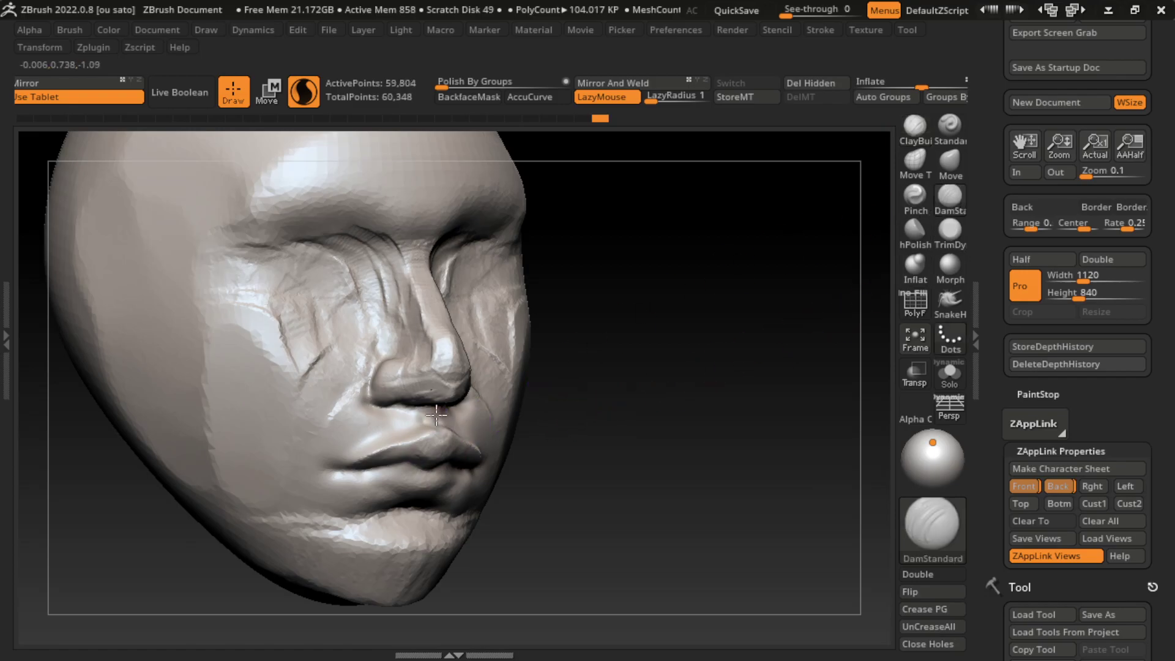
{"action": "key", "text": "ctrl+z"}
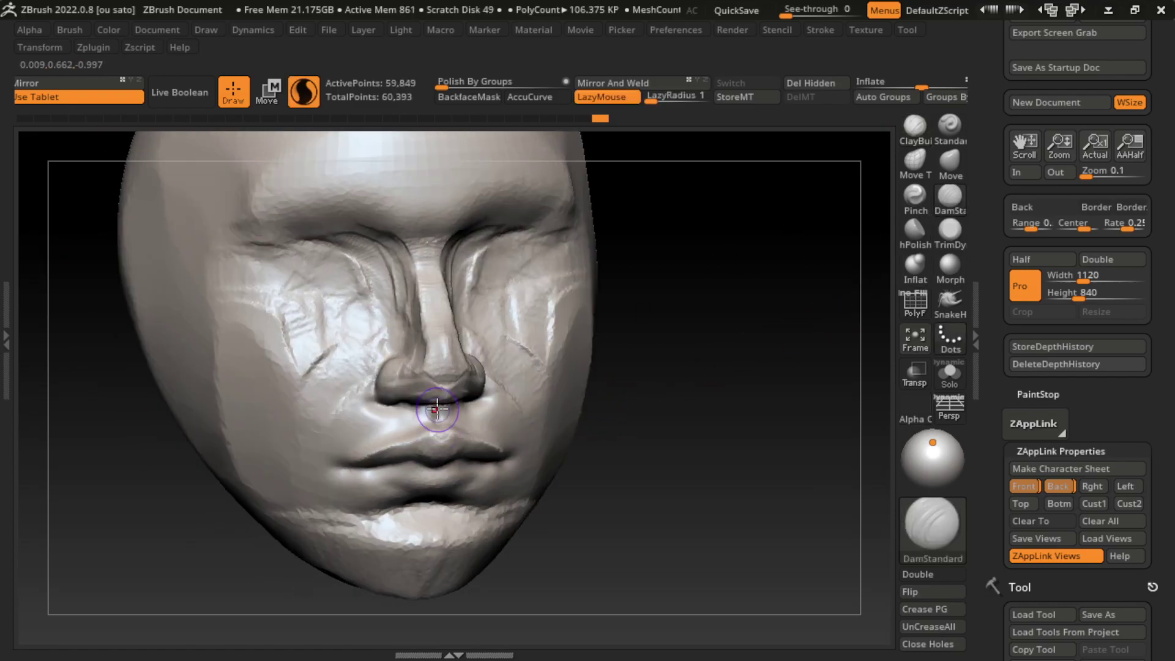
- Build up and smooth a fuller lower lip with ClayBuildup after undoing a philtrum mark
{"action": "left_click", "coordinate": [950, 126]}
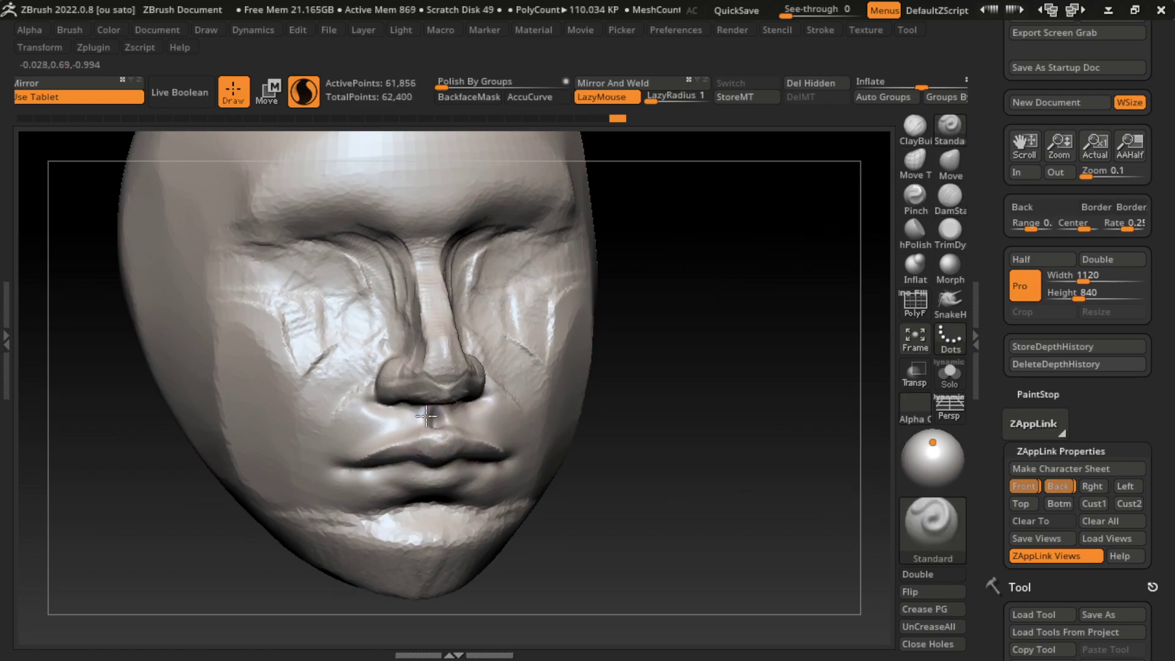
{"action": "left_click_drag", "start_coordinate": [431, 409], "coordinate": [437, 435]}
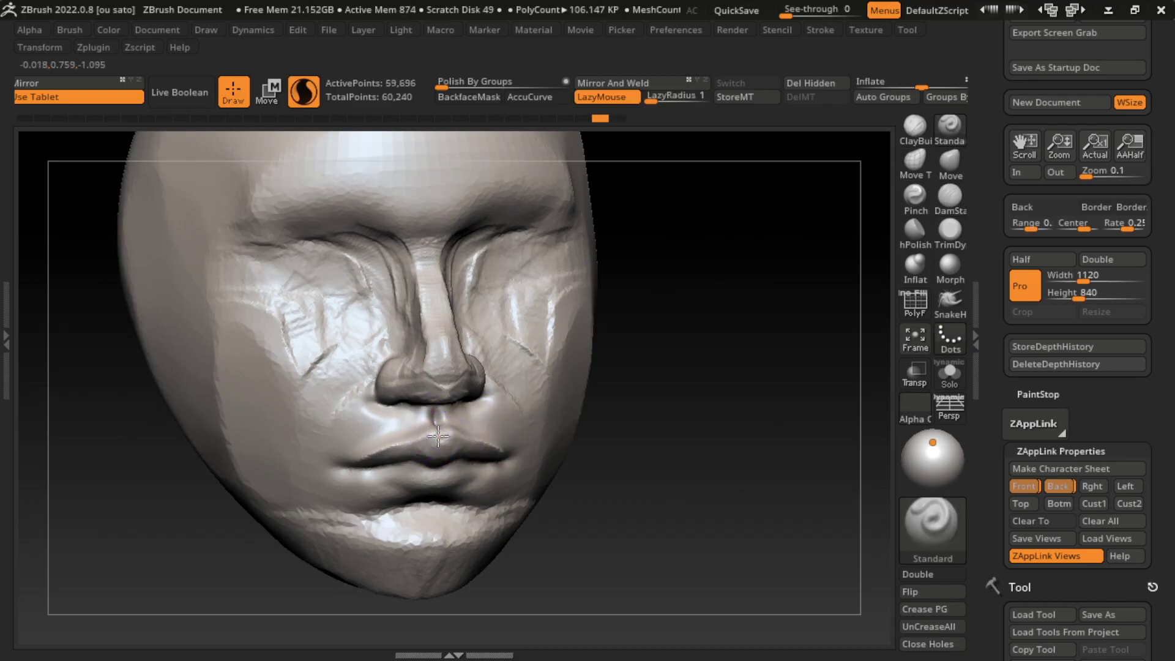
{"action": "key", "text": "ctrl+z"}
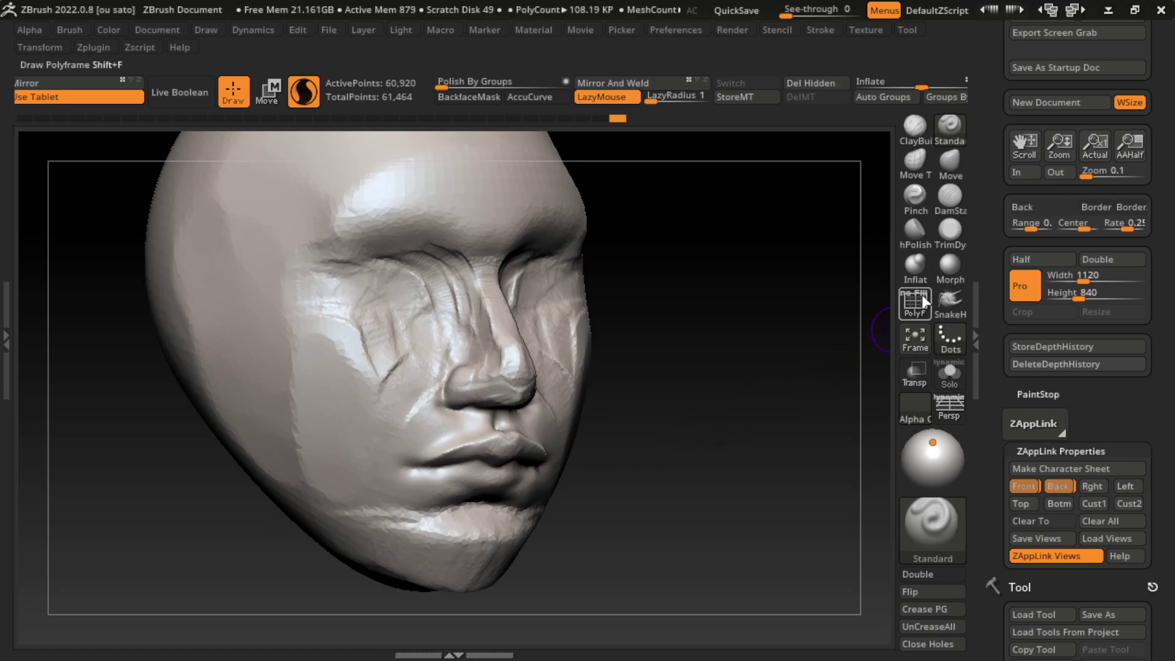
{"action": "key", "text": "b"}
{"action": "left_click_drag", "start_coordinate": [454, 489], "coordinate": [496, 482]}
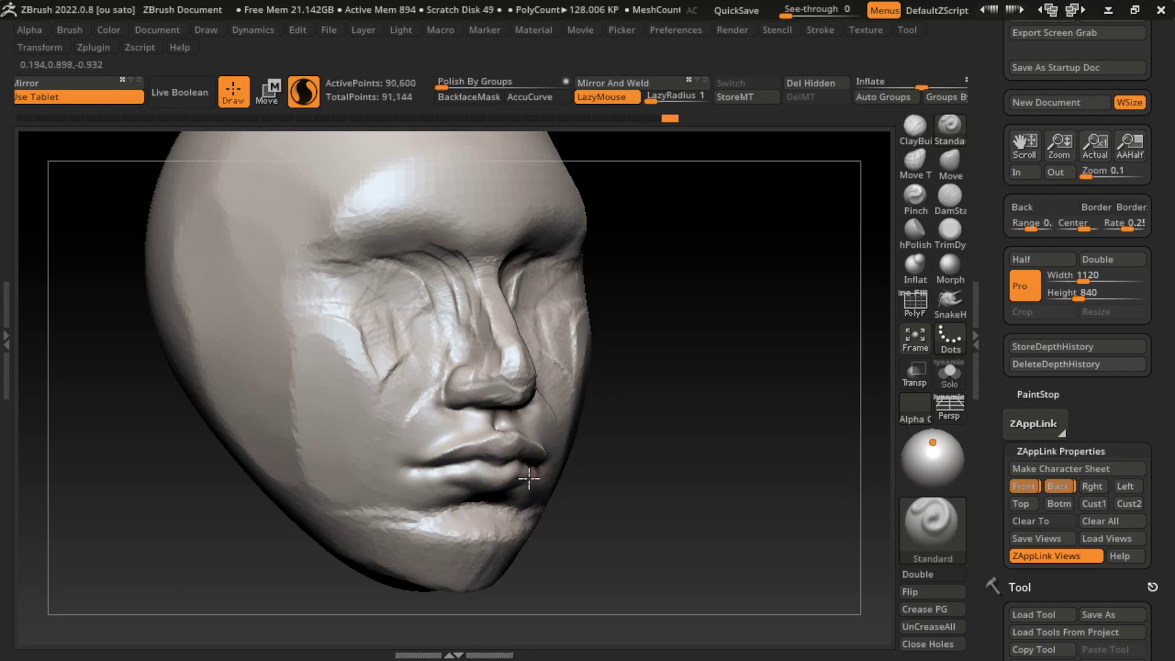
{"action": "left_click", "coordinate": [949, 201]}
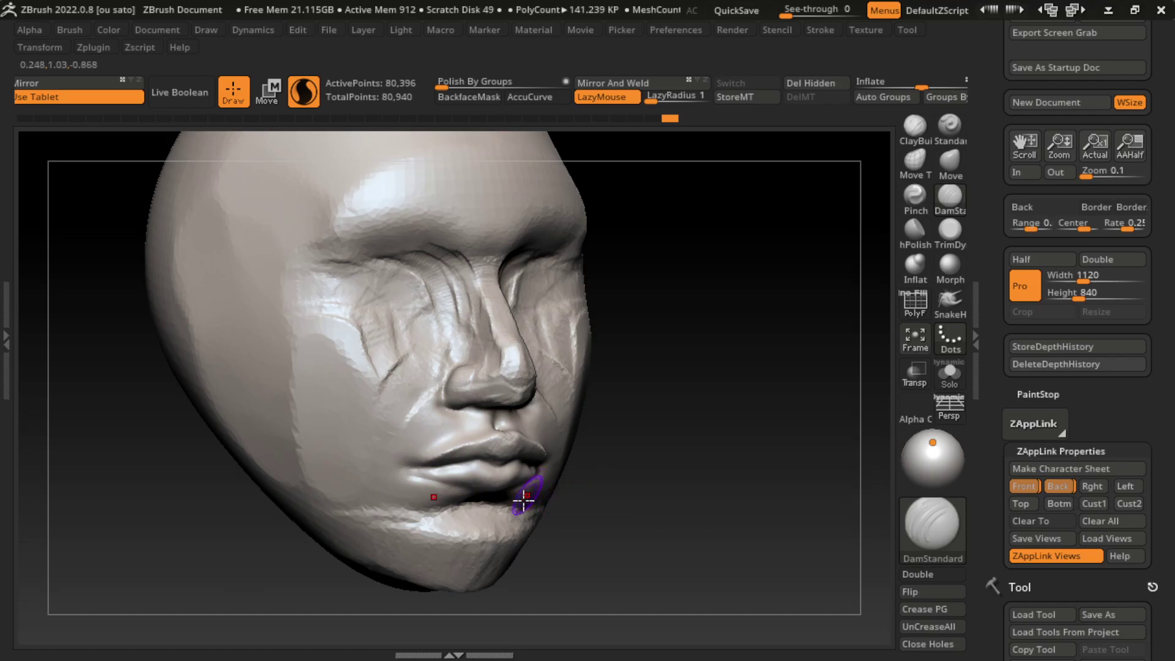
{"action": "left_click", "coordinate": [915, 125]}
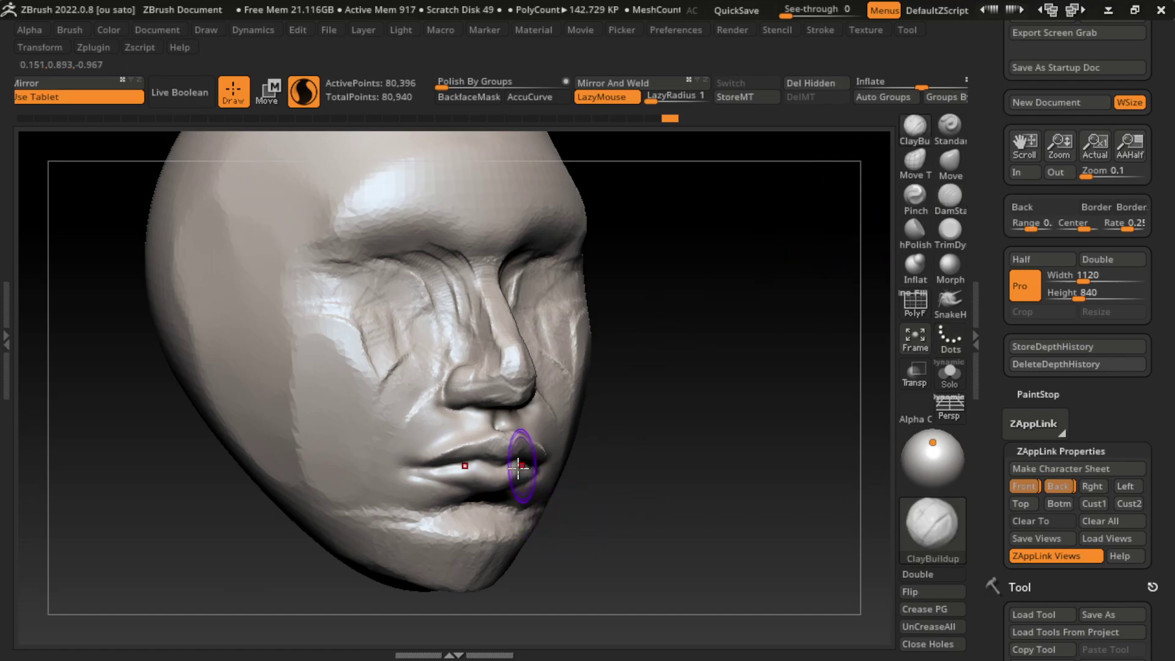
{"action": "mouse_move", "coordinate": [426, 509]}
{"action": "left_mouse_down"}
{"action": "mouse_move", "coordinate": [498, 493]}
{"action": "mouse_move", "coordinate": [446, 514]}
{"action": "mouse_move", "coordinate": [470, 508]}
{"action": "mouse_move", "coordinate": [392, 563]}
{"action": "mouse_move", "coordinate": [598, 539]}
{"action": "left_mouse_up"}
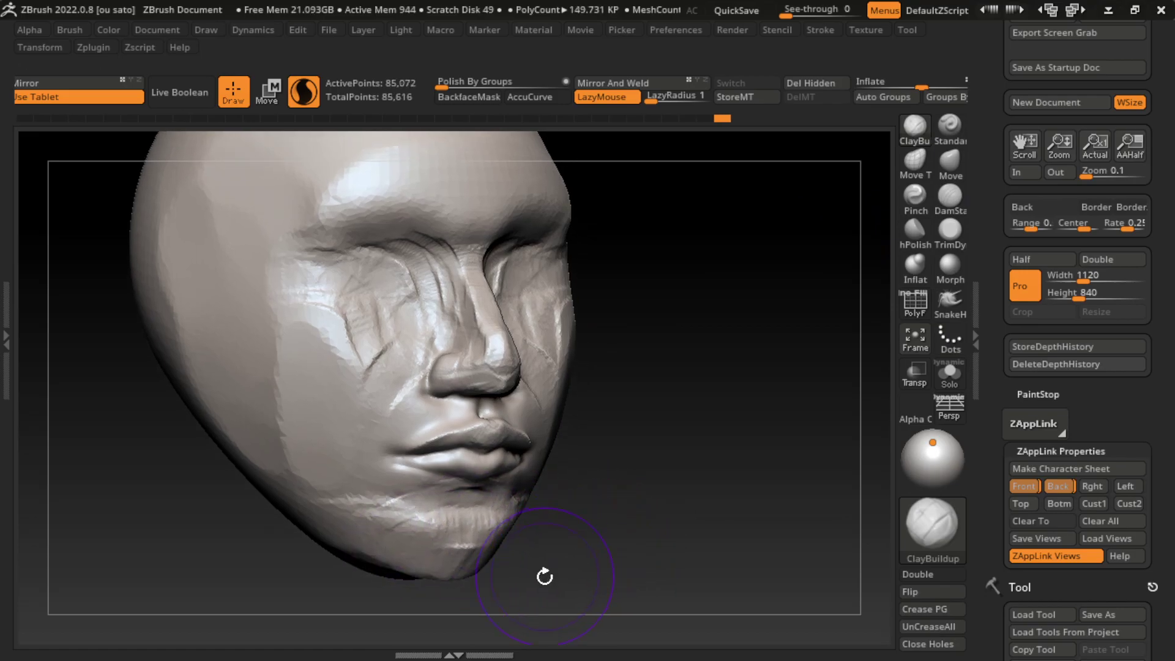
- Lower the Move brush size to about 188 and push the nostrils inward
{"action": "left_click_drag", "start_coordinate": [545, 576], "coordinate": [416, 564]}
{"action": "key", "text": "s"}
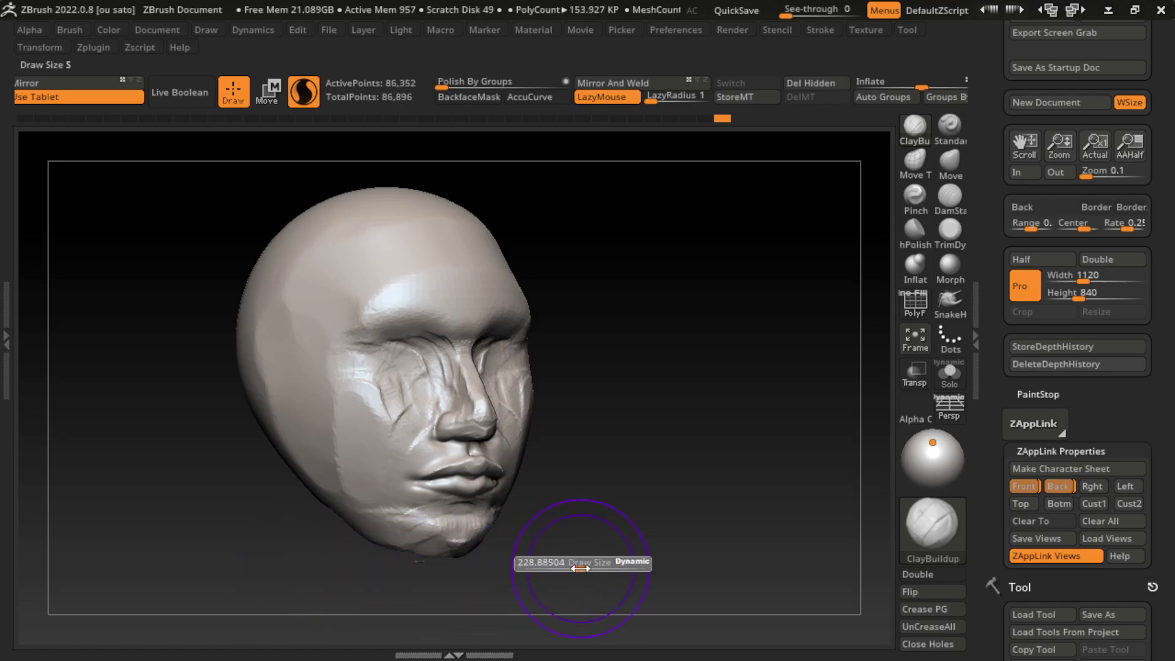
{"action": "left_click_drag", "start_coordinate": [577, 567], "coordinate": [574, 565]}
{"action": "left_click_drag", "start_coordinate": [619, 467], "coordinate": [612, 468]}
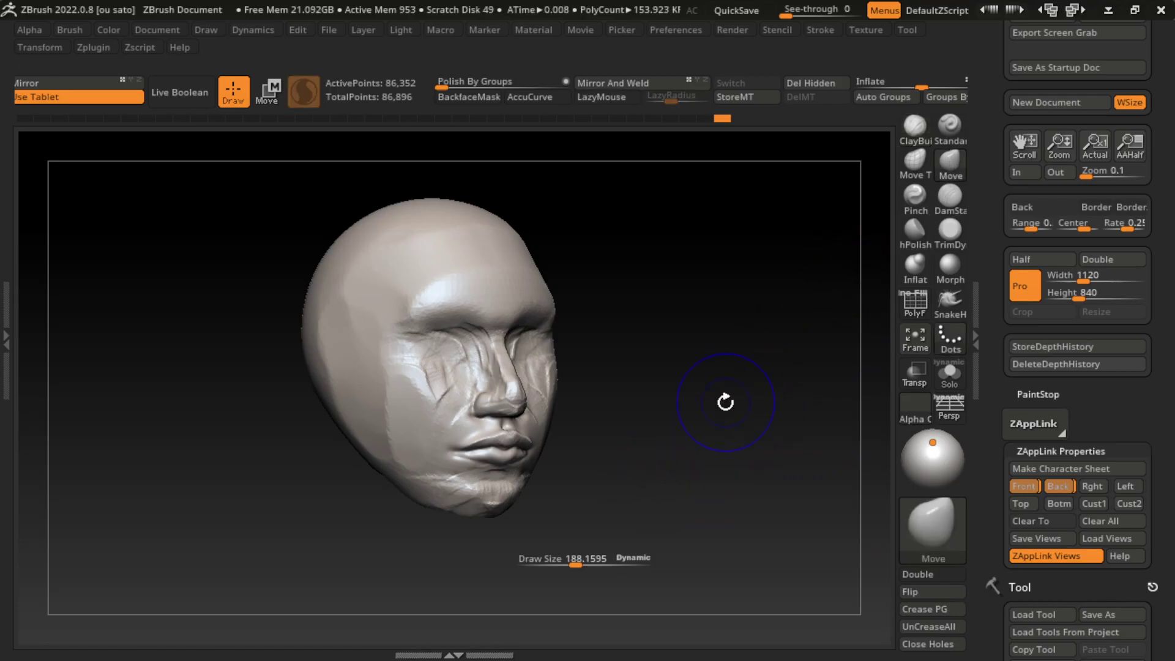
{"action": "left_click_drag", "start_coordinate": [673, 466], "coordinate": [663, 498]}
{"action": "key", "text": "s"}
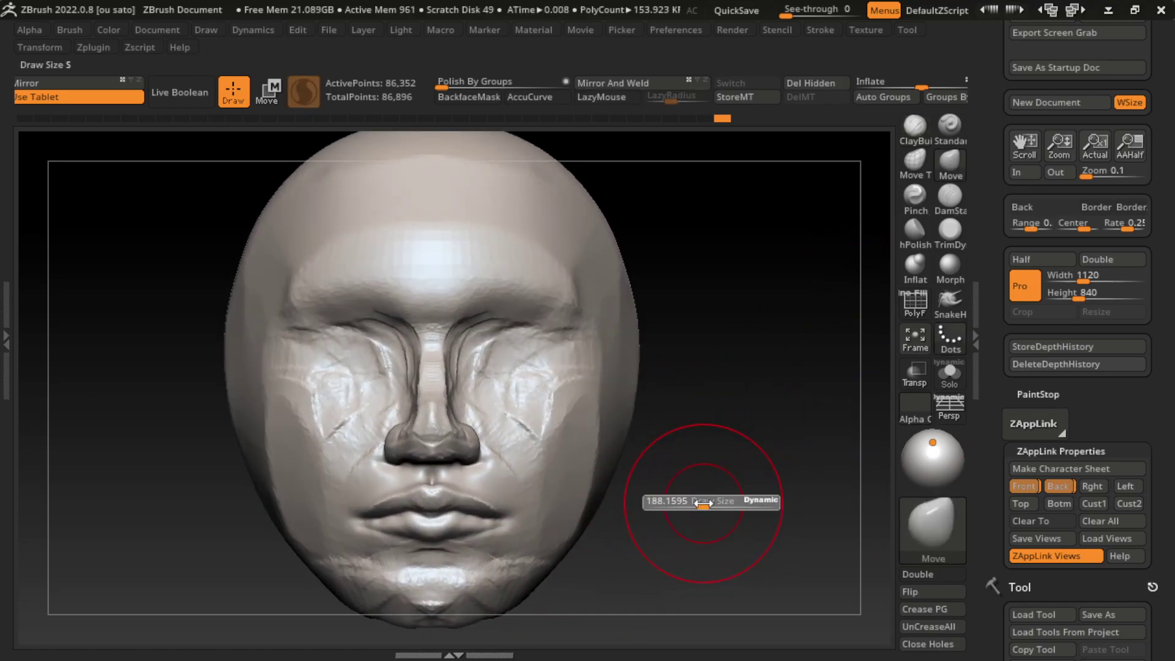
{"action": "left_click_drag", "start_coordinate": [367, 432], "coordinate": [397, 451]}
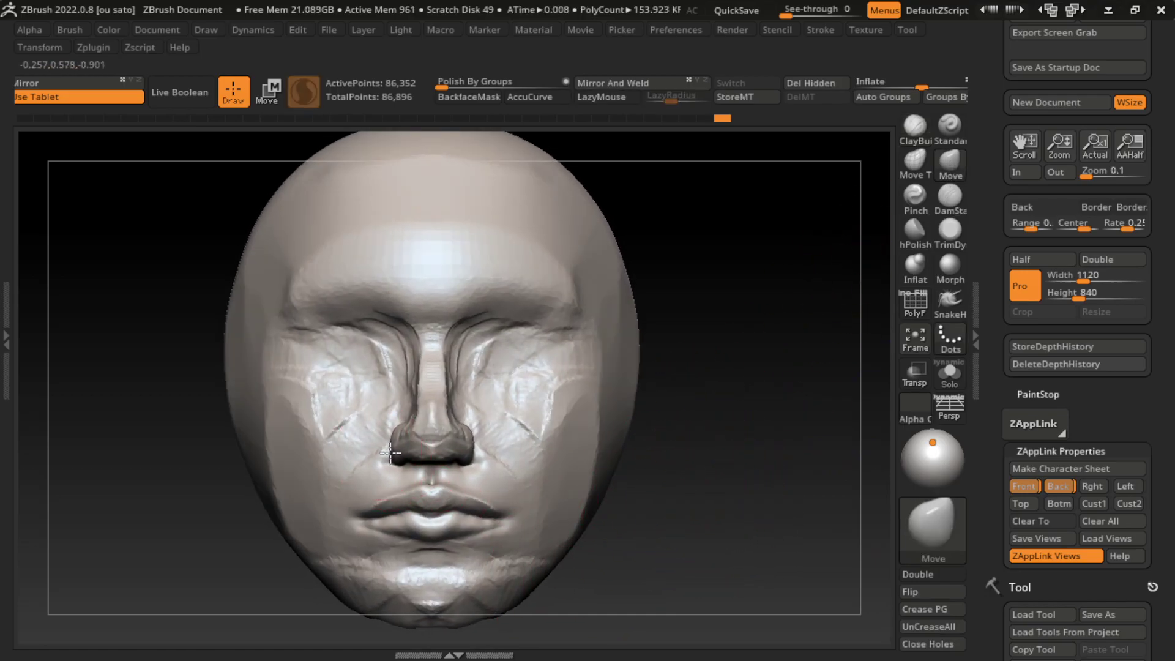
- Check the nose from the stored front and preset views, zooming in on the head
{"action": "left_click", "coordinate": [1039, 485]}
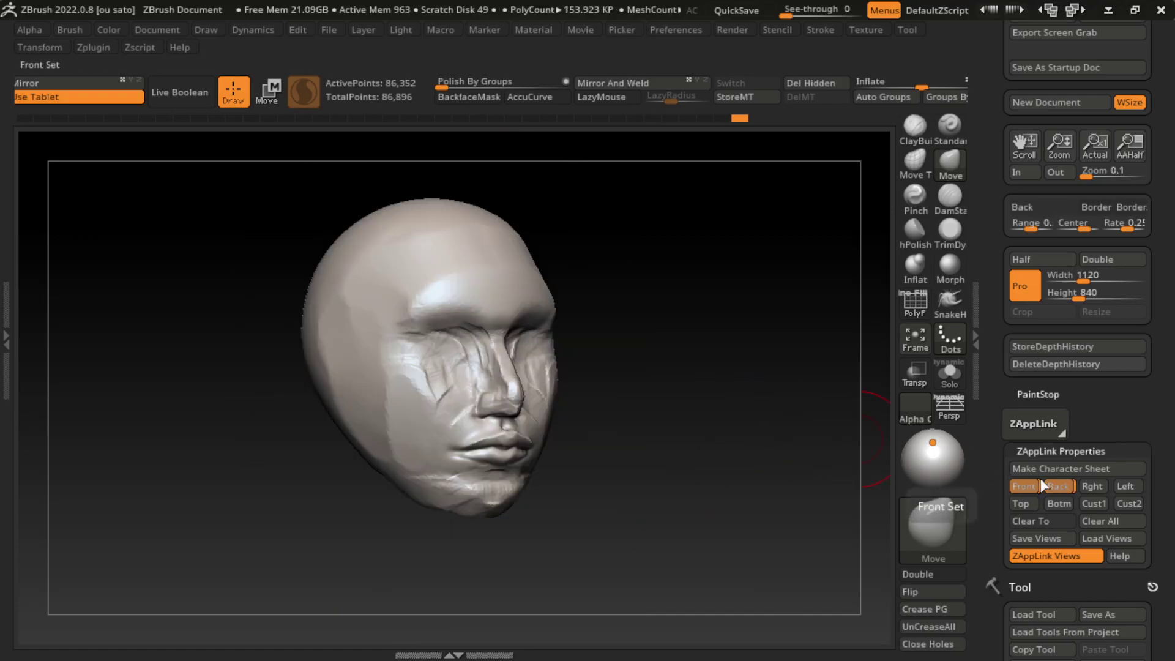
{"action": "mouse_move", "coordinate": [669, 406]}
{"action": "right_mouse_down", "text": "ctrl"}
{"action": "mouse_move", "coordinate": [717, 457]}
{"action": "mouse_move", "coordinate": [551, 426]}
{"action": "mouse_move", "coordinate": [551, 409]}
{"action": "right_mouse_up", "text": "ctrl"}
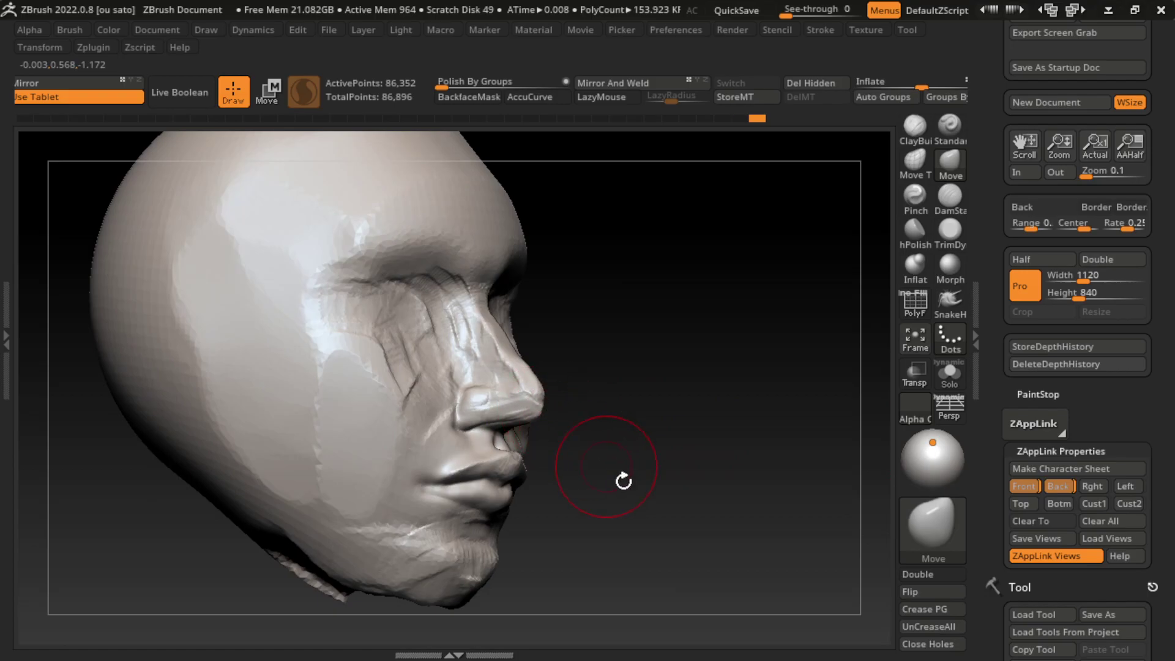
{"action": "right_click_drag", "start_coordinate": [623, 480], "coordinate": [689, 524]}
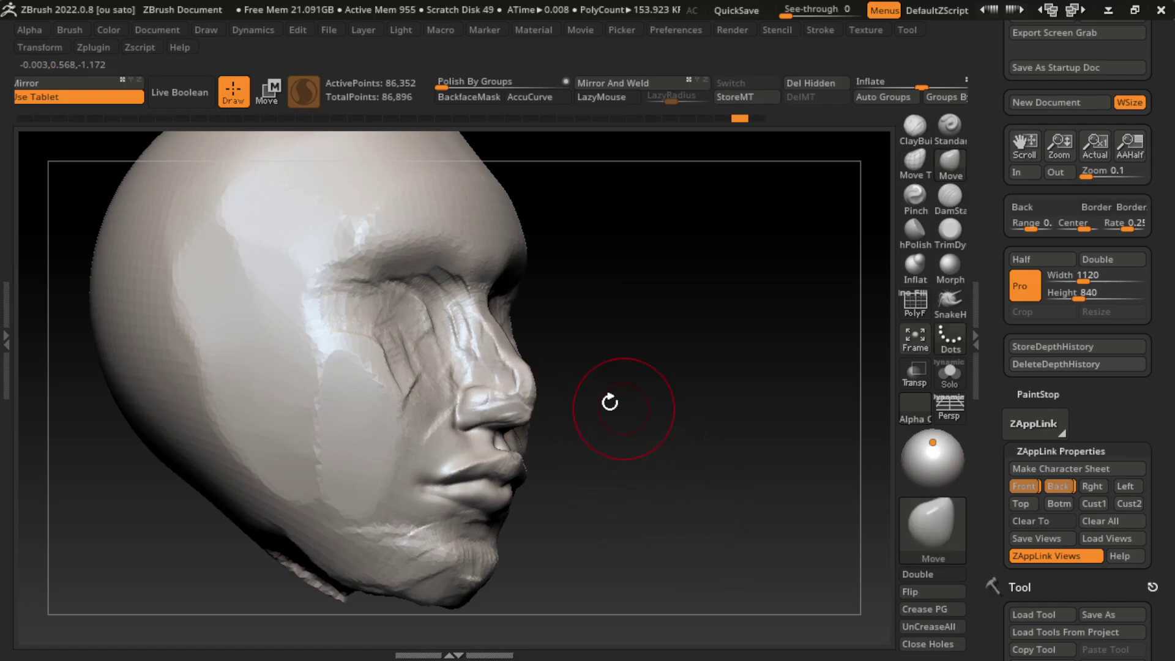
{"action": "right_click_drag", "start_coordinate": [590, 352], "coordinate": [571, 362]}
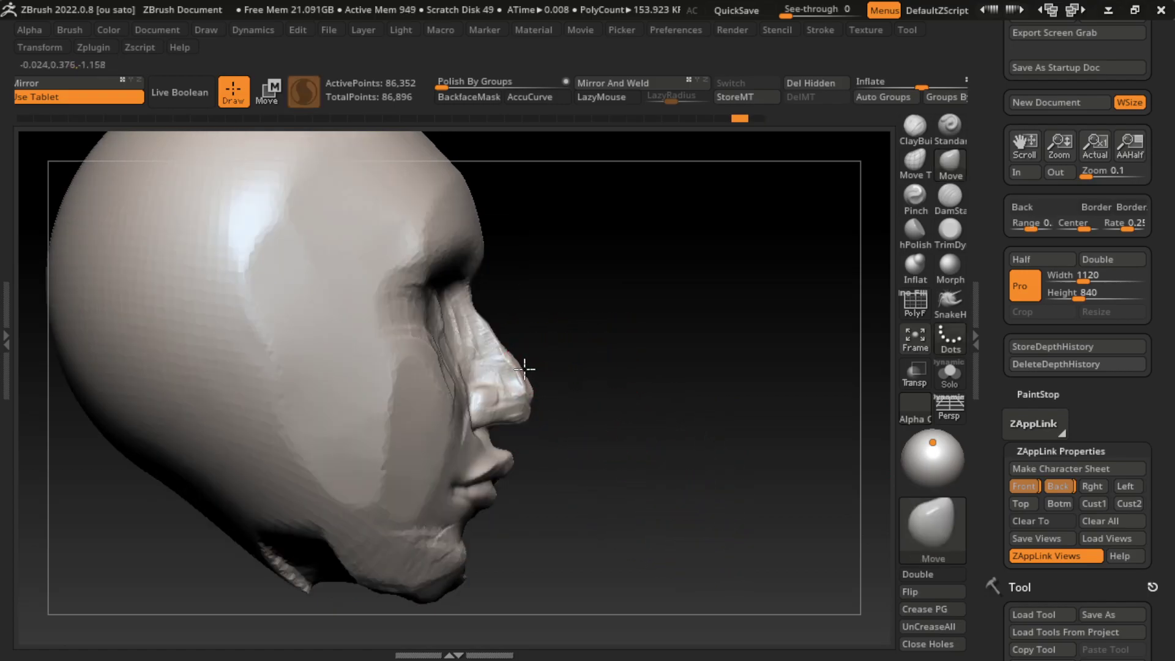
{"action": "key", "text": "s"}
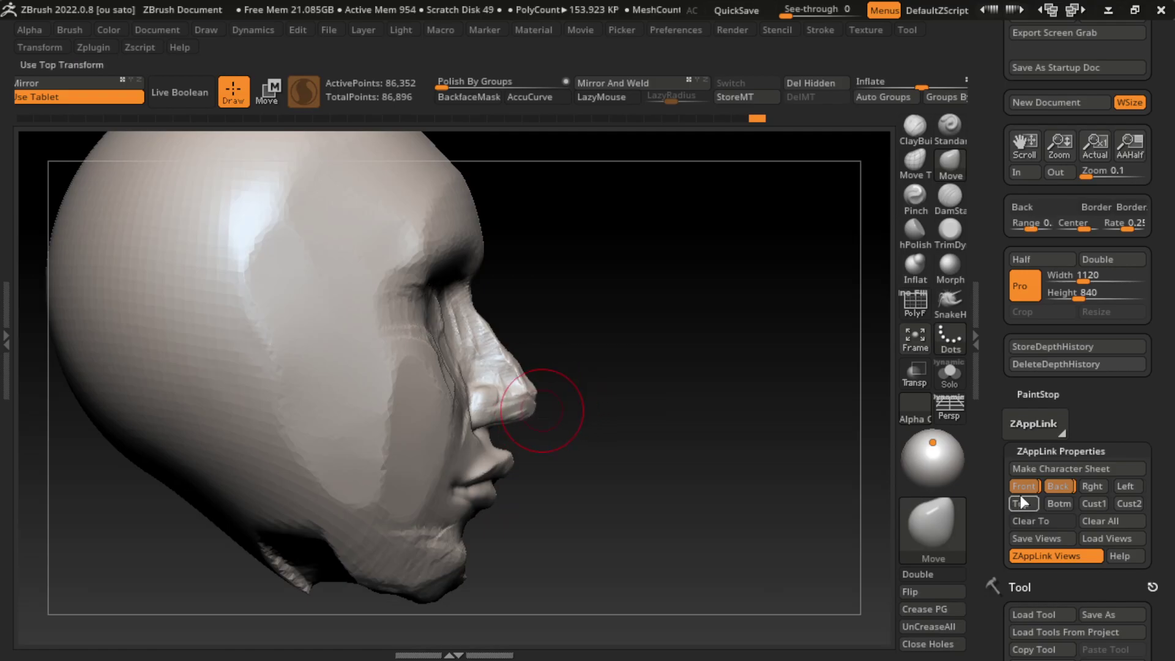
{"action": "left_click", "coordinate": [1019, 497]}
{"action": "right_click_drag", "start_coordinate": [616, 445], "coordinate": [650, 480], "text": "alt"}
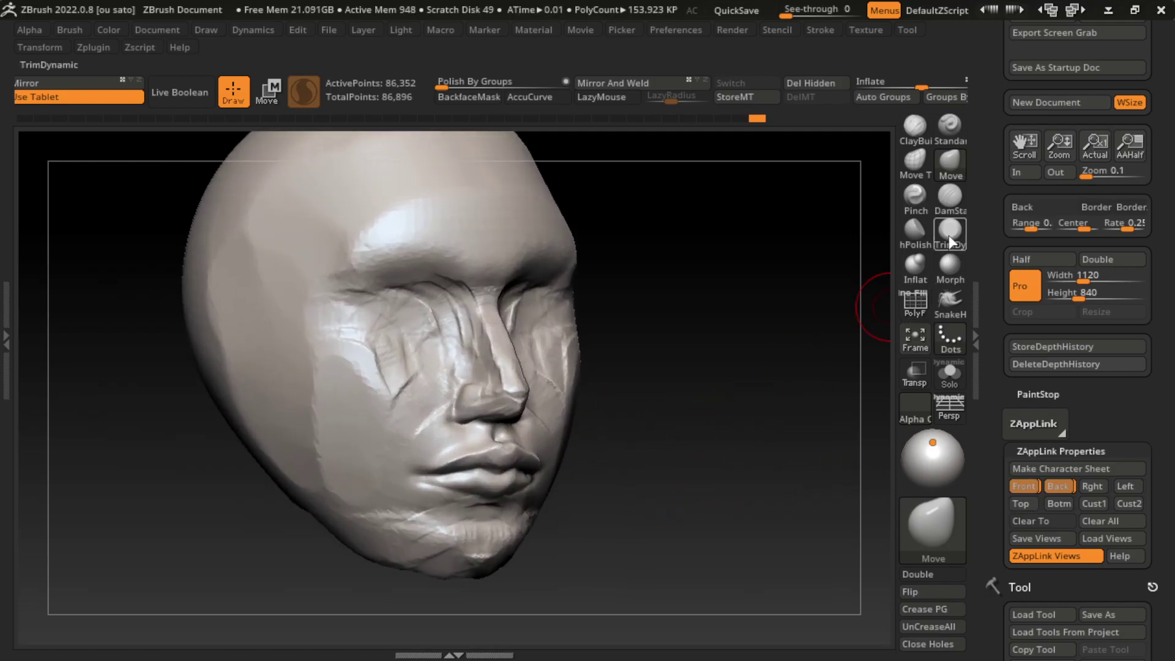
- Reshape the nostril and upper-lip area with the TrimDynamic brush
{"action": "key", "text": "b"}
{"action": "key", "text": "t"}
{"action": "key", "text": "d"}
{"action": "left_click_drag", "start_coordinate": [520, 423], "coordinate": [517, 410]}
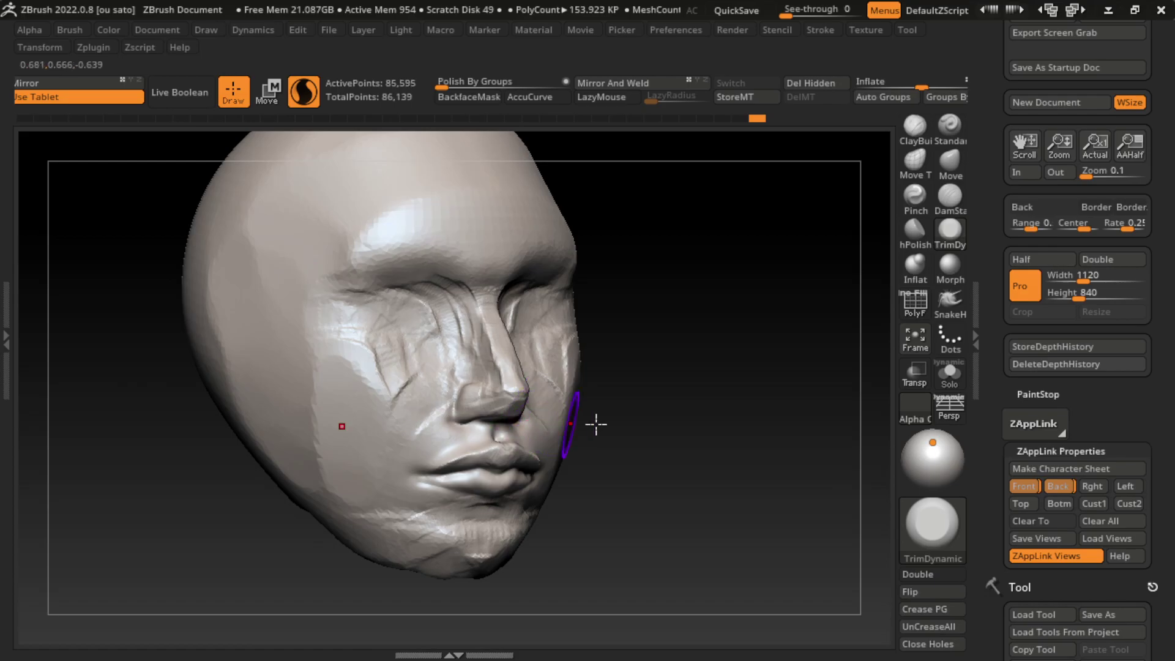
{"action": "left_click", "coordinate": [949, 196]}
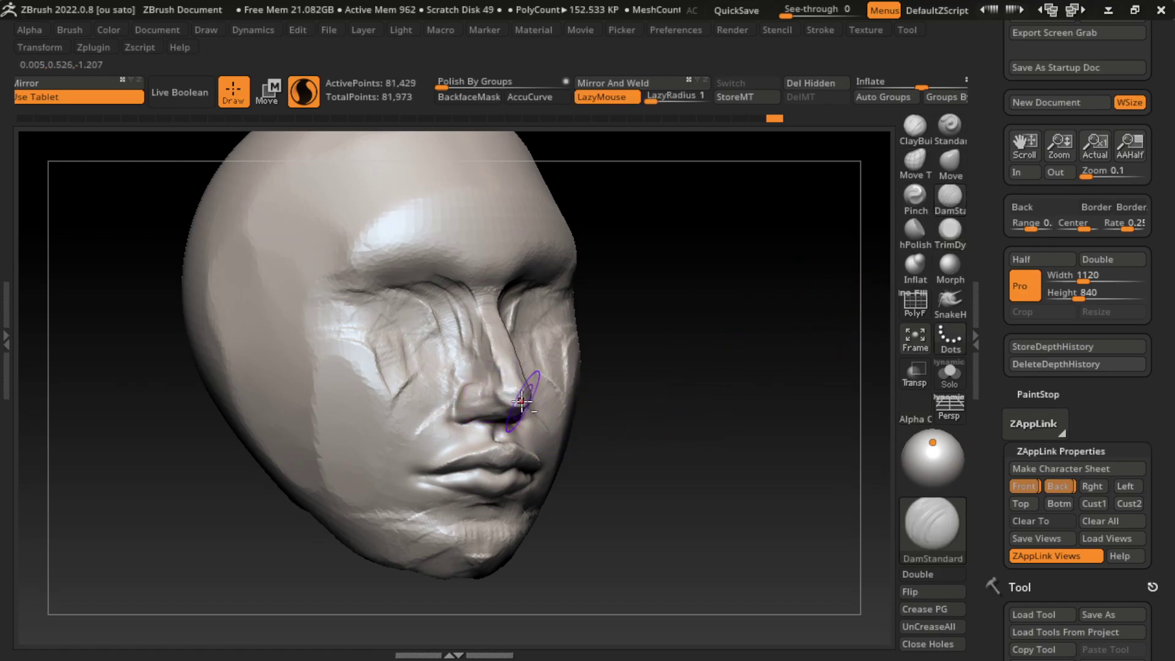
- Crease the underside of the nose and build up the nose bridge with ClayBuildup
{"action": "left_click_drag", "start_coordinate": [521, 401], "coordinate": [487, 419]}
{"action": "left_click", "coordinate": [915, 126]}
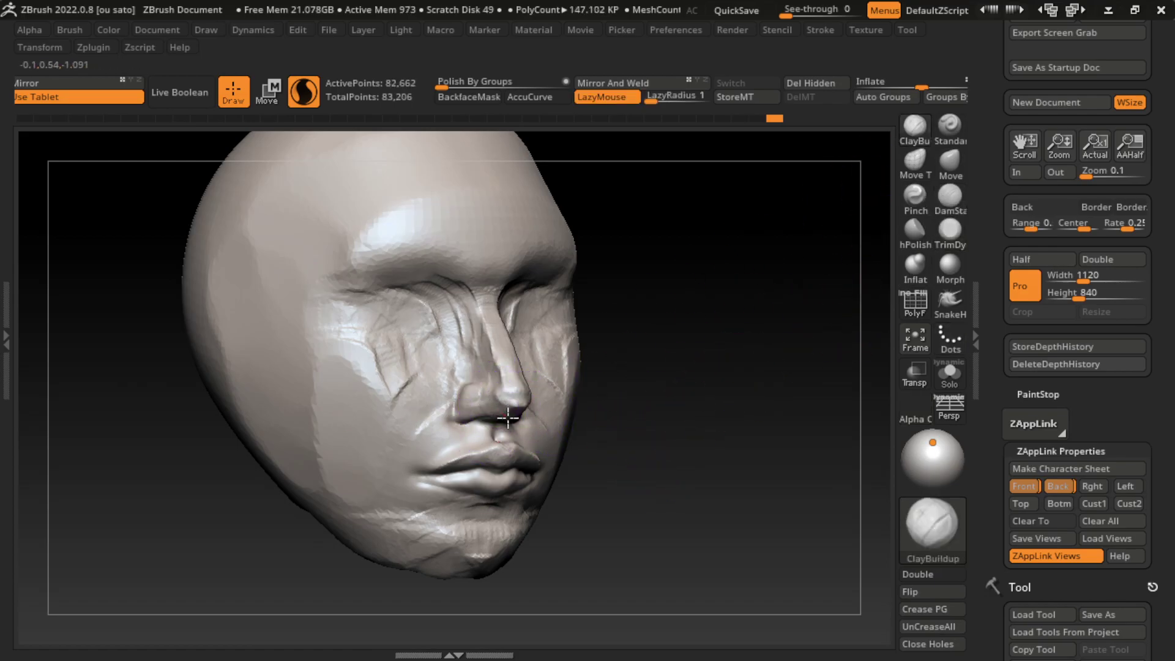
{"action": "left_click_drag", "start_coordinate": [492, 506], "coordinate": [496, 407]}
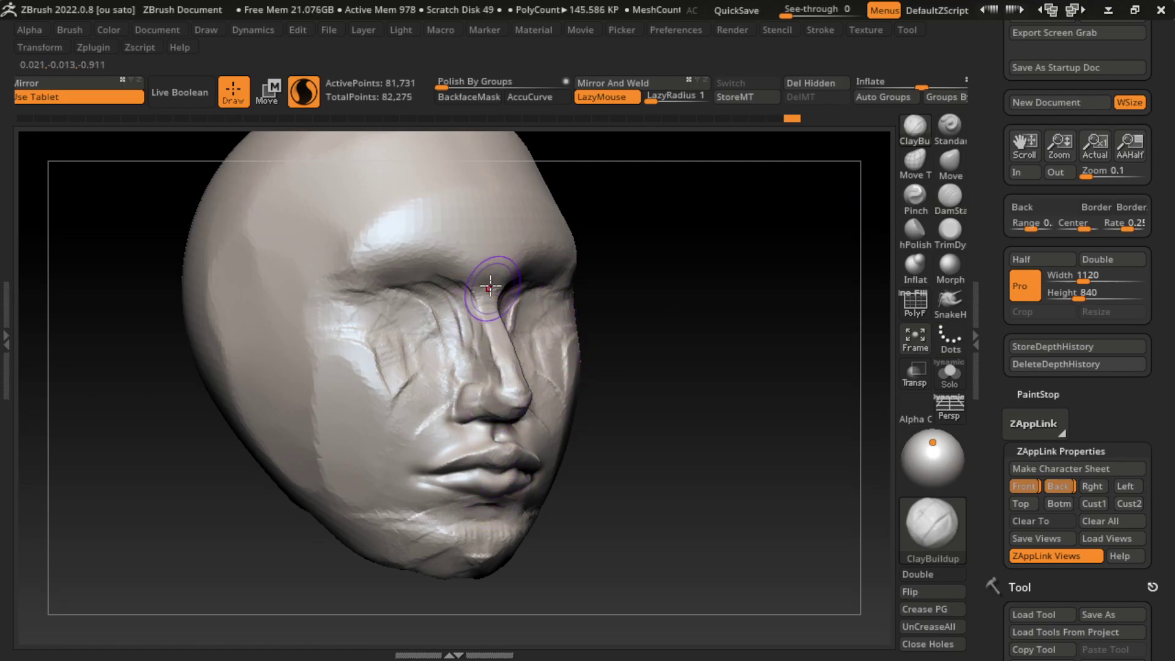
{"action": "mouse_move", "coordinate": [487, 366]}
{"action": "left_mouse_down"}
{"action": "mouse_move", "coordinate": [470, 385]}
{"action": "mouse_move", "coordinate": [451, 336]}
{"action": "left_mouse_up"}
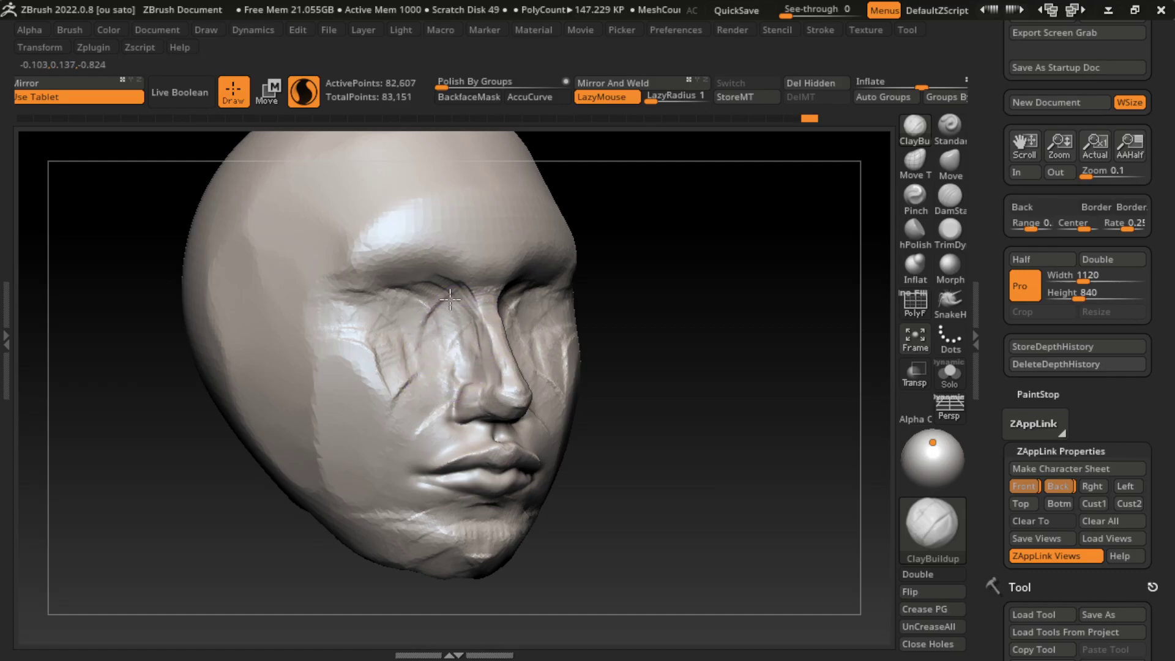
{"action": "mouse_move", "coordinate": [612, 392]}
{"action": "left_mouse_down"}
{"action": "mouse_move", "coordinate": [667, 397]}
{"action": "mouse_move", "coordinate": [681, 386]}
{"action": "left_mouse_up"}
- Reshape the eye-socket area with the Move brush, then zoom in with a smaller brush
{"action": "key", "text": "s"}
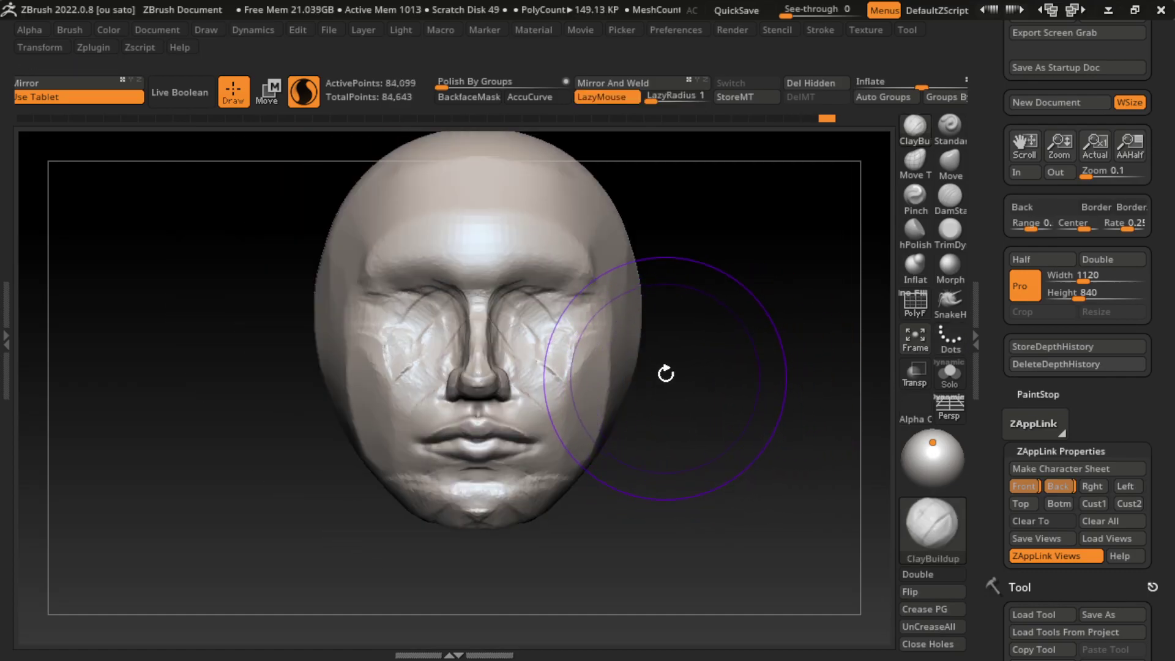
{"action": "left_click", "coordinate": [960, 155]}
{"action": "left_click_drag", "start_coordinate": [537, 276], "coordinate": [535, 329]}
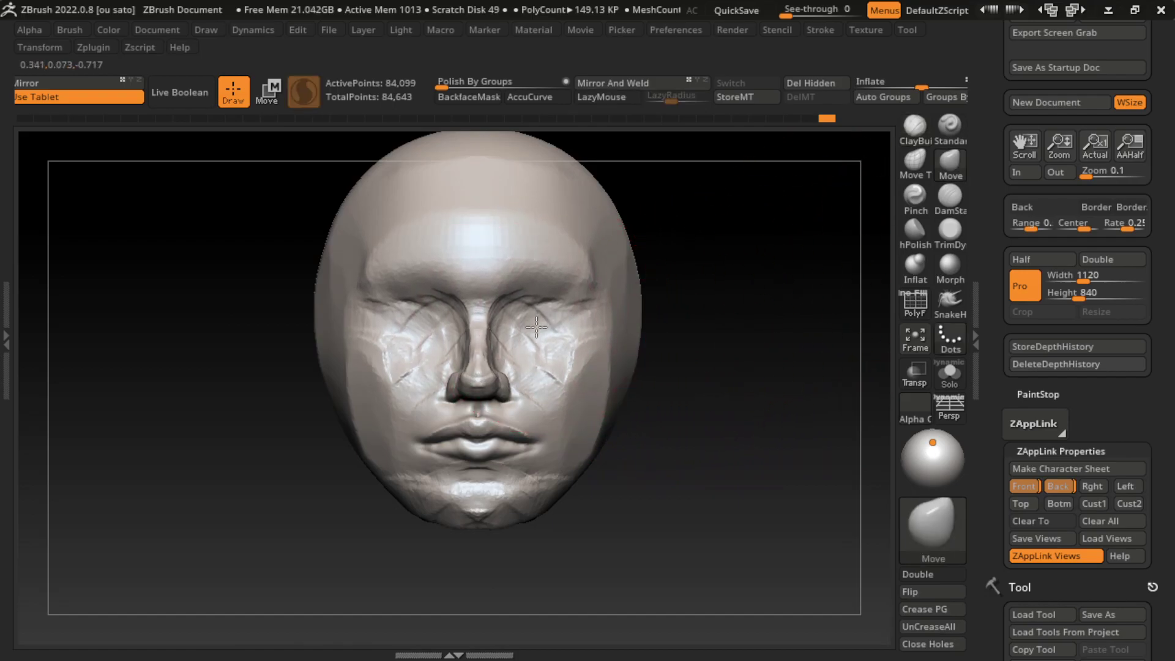
{"action": "left_click_drag", "start_coordinate": [881, 471], "coordinate": [804, 464]}
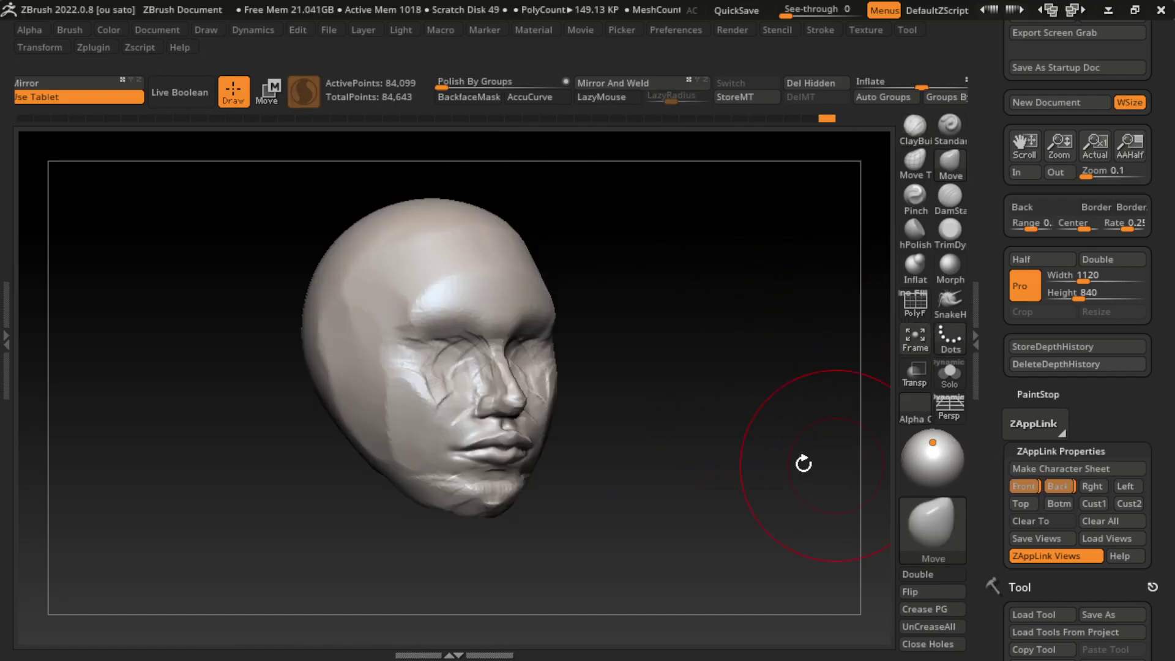
{"action": "left_click_drag", "start_coordinate": [612, 498], "coordinate": [677, 530], "text": "alt"}
{"action": "key", "text": "s"}
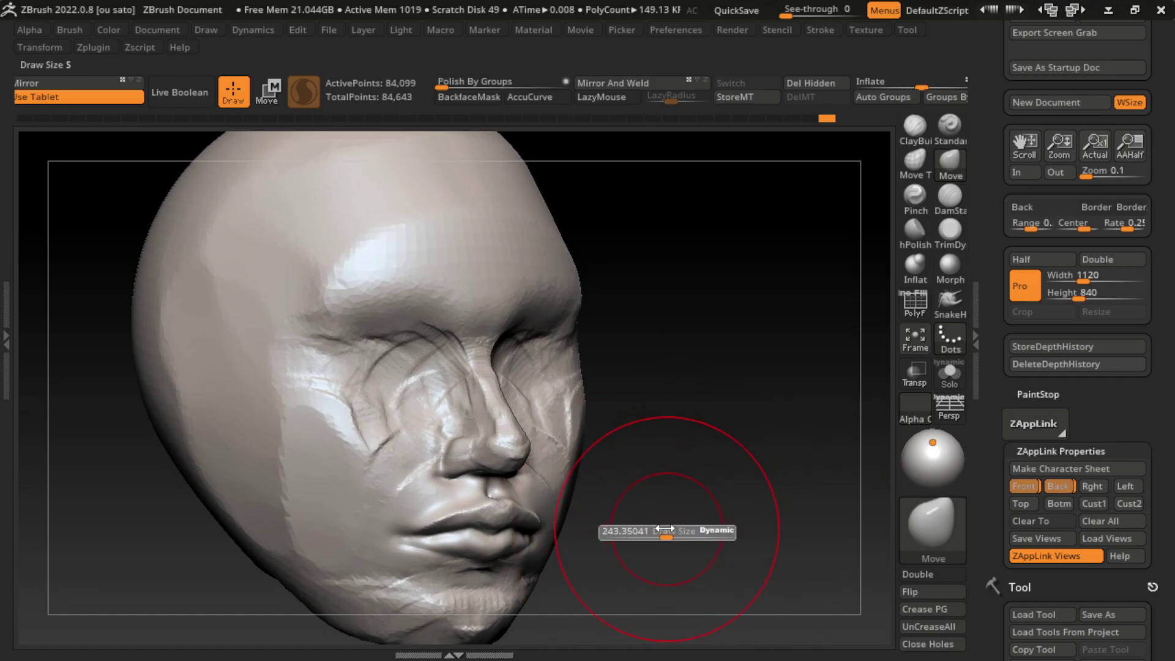
{"action": "left_click", "coordinate": [668, 531]}
{"action": "key", "text": "s"}
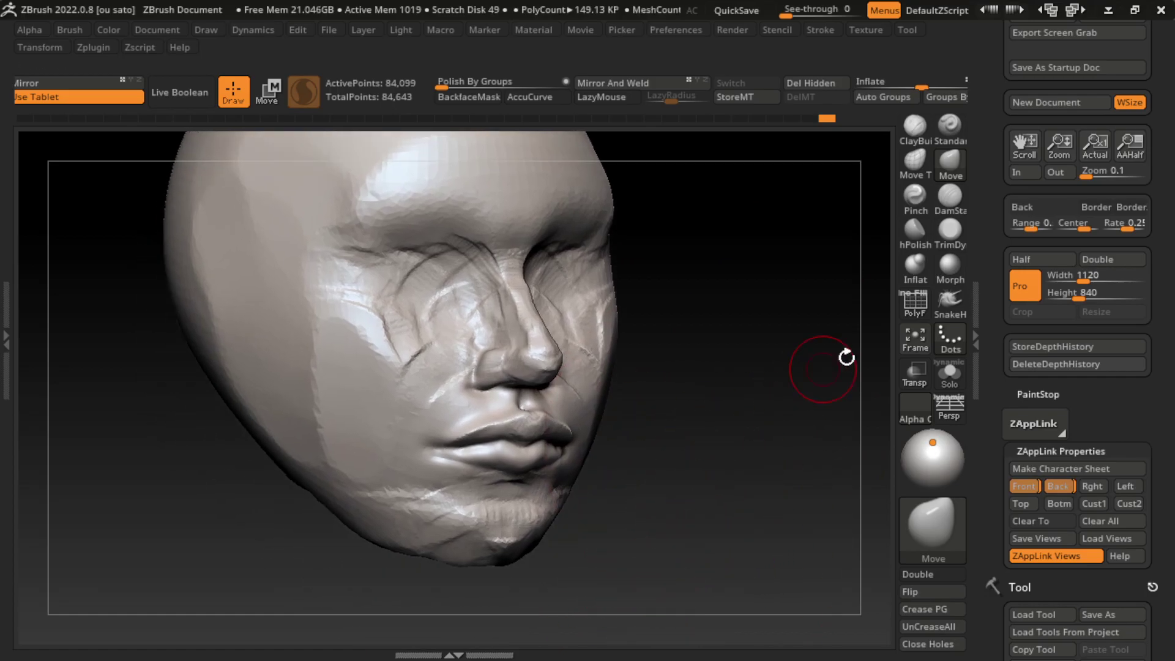
{"action": "left_click", "coordinate": [949, 126]}
- Build up the cheeks beside the nose and upper lip, then smooth the lower-left cheek creases
{"action": "key", "text": "l"}
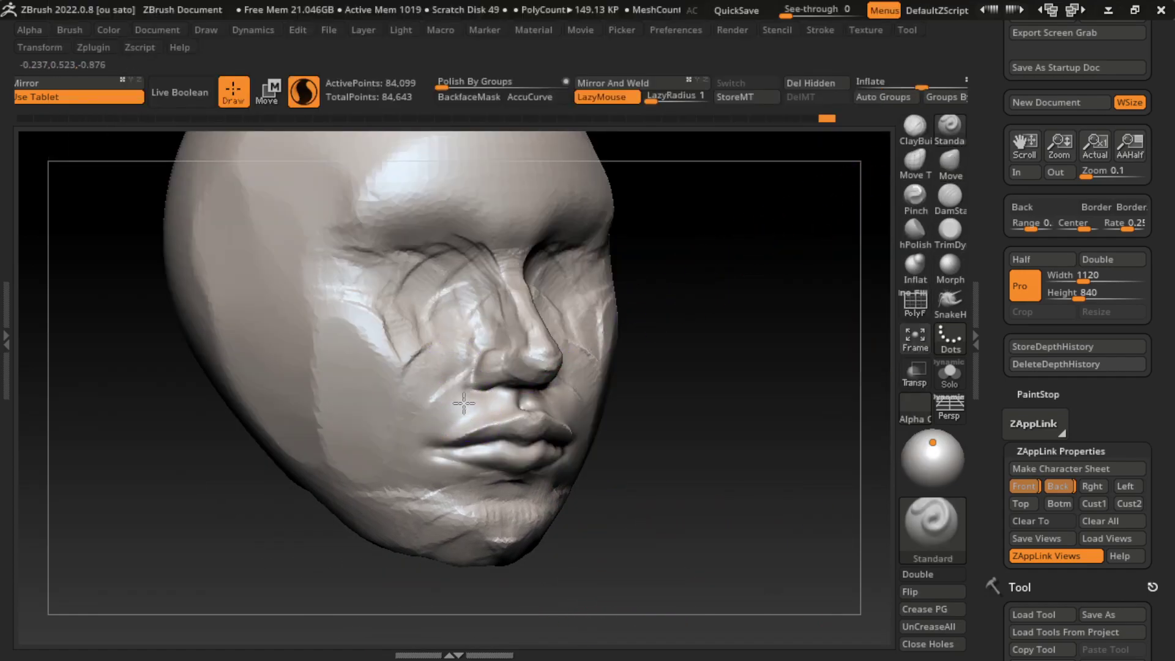
{"action": "left_click_drag", "start_coordinate": [465, 385], "coordinate": [506, 554]}
{"action": "left_click", "coordinate": [933, 138]}
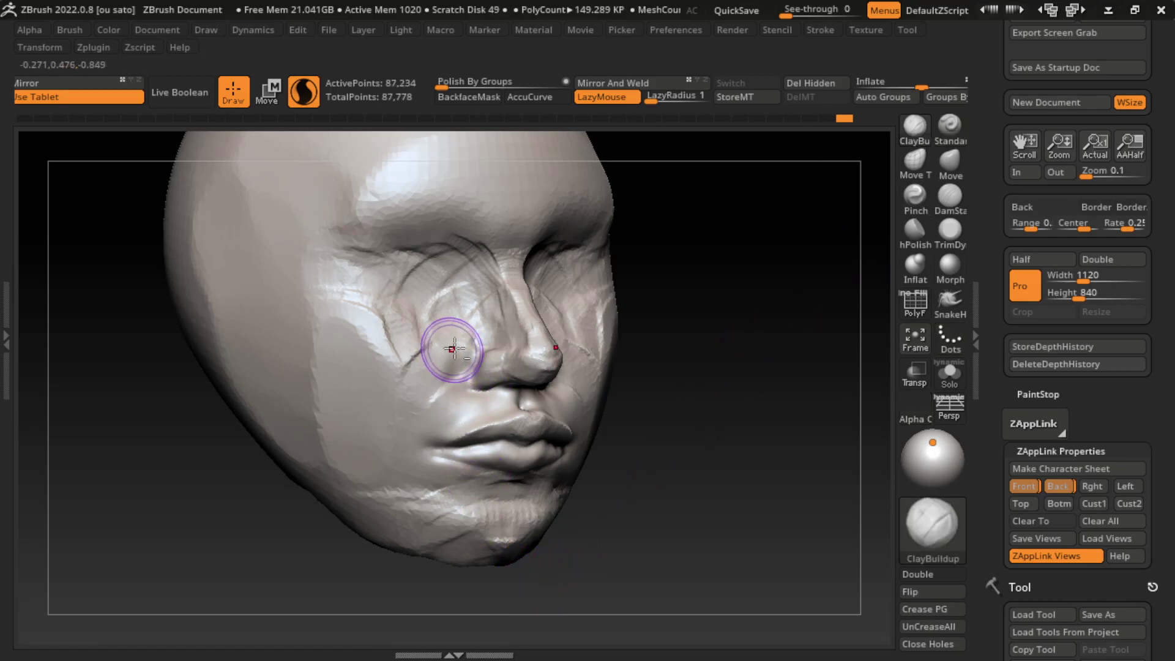
{"action": "mouse_move", "coordinate": [446, 349]}
{"action": "left_mouse_down"}
{"action": "mouse_move", "coordinate": [448, 396]}
{"action": "mouse_move", "coordinate": [428, 422]}
{"action": "mouse_move", "coordinate": [453, 350]}
{"action": "mouse_move", "coordinate": [446, 414]}
{"action": "mouse_move", "coordinate": [422, 429]}
{"action": "mouse_move", "coordinate": [459, 388]}
{"action": "mouse_move", "coordinate": [404, 393]}
{"action": "mouse_move", "coordinate": [431, 378]}
{"action": "mouse_move", "coordinate": [465, 324]}
{"action": "mouse_move", "coordinate": [361, 422]}
{"action": "mouse_move", "coordinate": [359, 388]}
{"action": "mouse_move", "coordinate": [336, 410]}
{"action": "mouse_move", "coordinate": [380, 451]}
{"action": "left_mouse_up"}
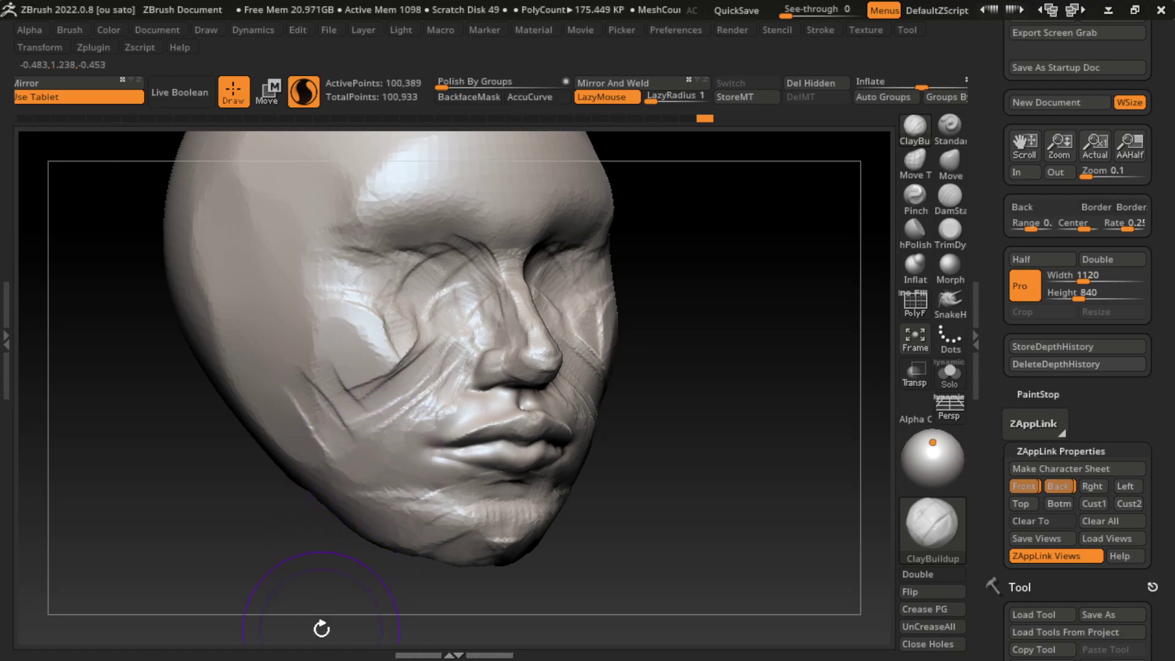
{"action": "mouse_move", "coordinate": [301, 367]}
{"action": "left_mouse_down", "text": "shift"}
{"action": "mouse_move", "coordinate": [341, 485]}
{"action": "mouse_move", "coordinate": [351, 457]}
{"action": "mouse_move", "coordinate": [294, 379]}
{"action": "left_mouse_up", "text": "shift"}
{"action": "left_click_drag", "start_coordinate": [422, 483], "coordinate": [306, 368], "text": "shift"}
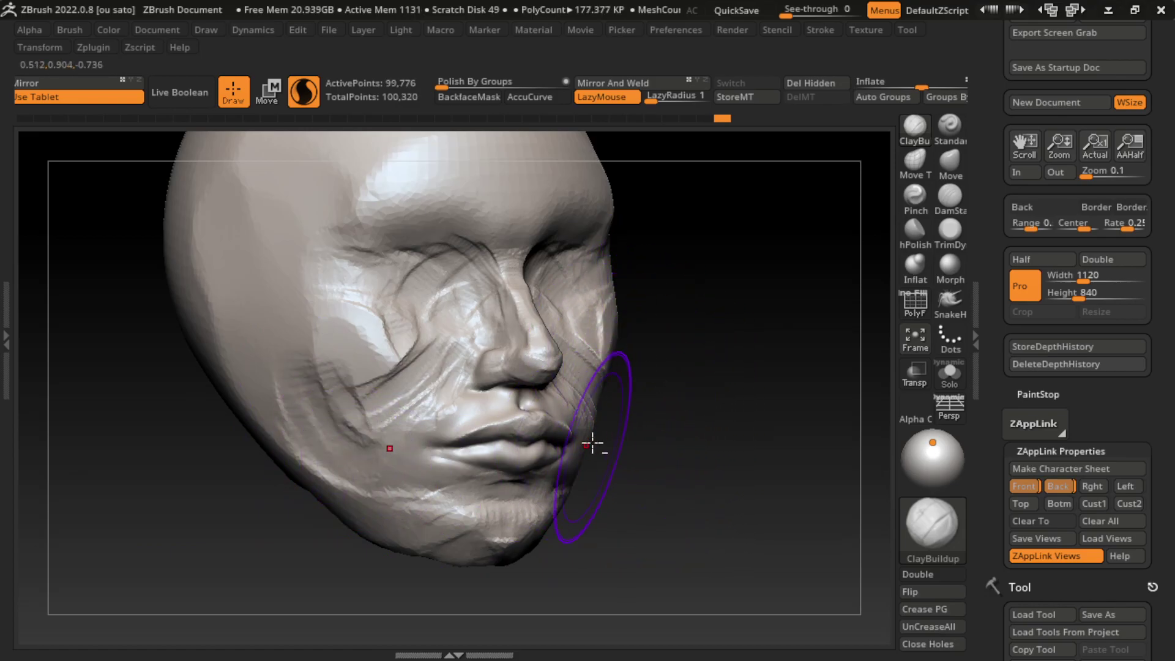
- Flatten the cheek plane symmetrically with the TrimDynamic brush
{"action": "left_click", "coordinate": [950, 229]}
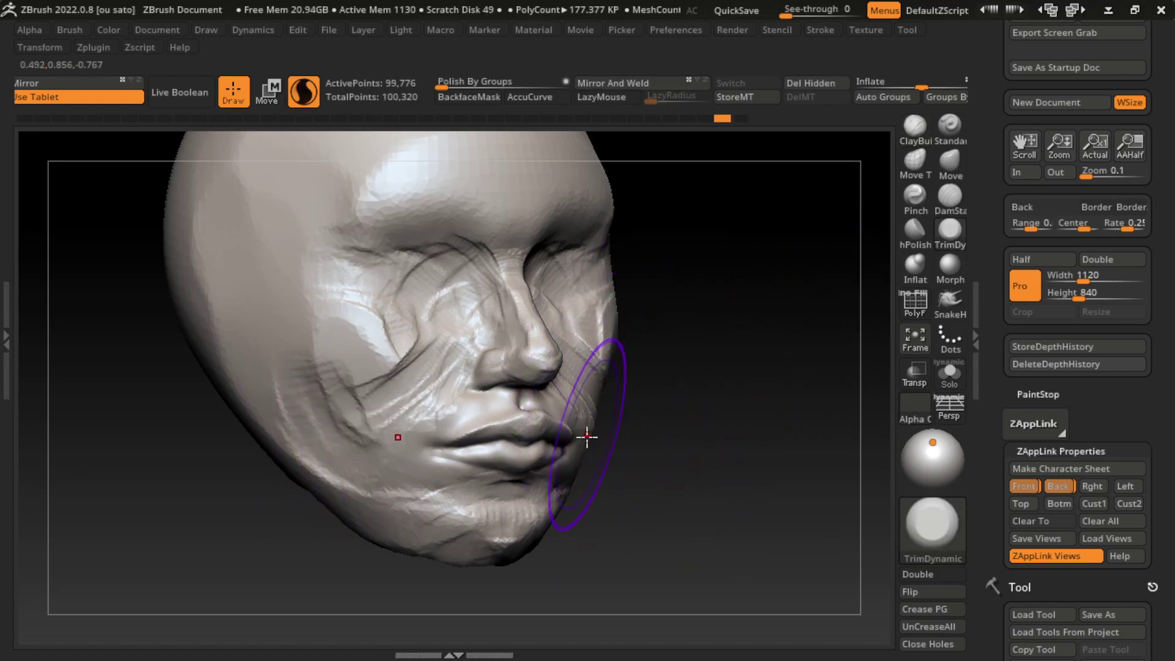
{"action": "left_click_drag", "start_coordinate": [669, 407], "coordinate": [660, 432]}
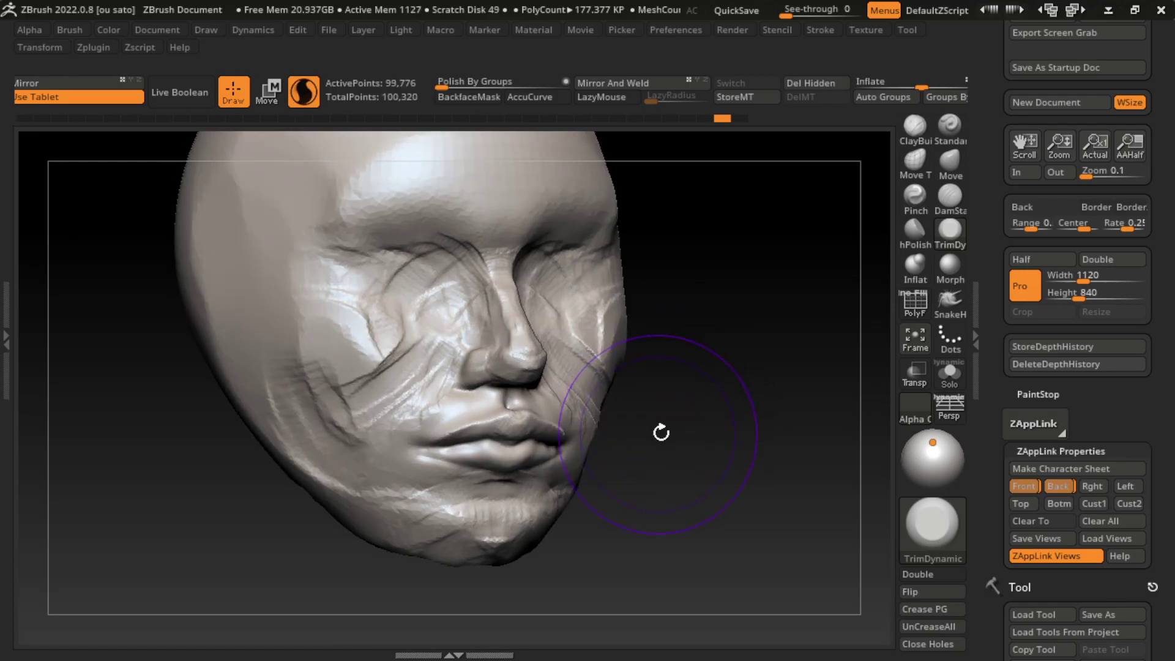
{"action": "mouse_move", "coordinate": [602, 387]}
{"action": "left_mouse_down"}
{"action": "mouse_move", "coordinate": [609, 416]}
{"action": "mouse_move", "coordinate": [646, 434]}
{"action": "mouse_move", "coordinate": [587, 373]}
{"action": "mouse_move", "coordinate": [598, 428]}
{"action": "mouse_move", "coordinate": [569, 367]}
{"action": "mouse_move", "coordinate": [577, 353]}
{"action": "mouse_move", "coordinate": [590, 419]}
{"action": "mouse_move", "coordinate": [643, 529]}
{"action": "left_mouse_up"}
- Flatten both cheeks and trim the lower-left jaw edge with TrimDynamic
{"action": "left_click", "coordinate": [1010, 487]}
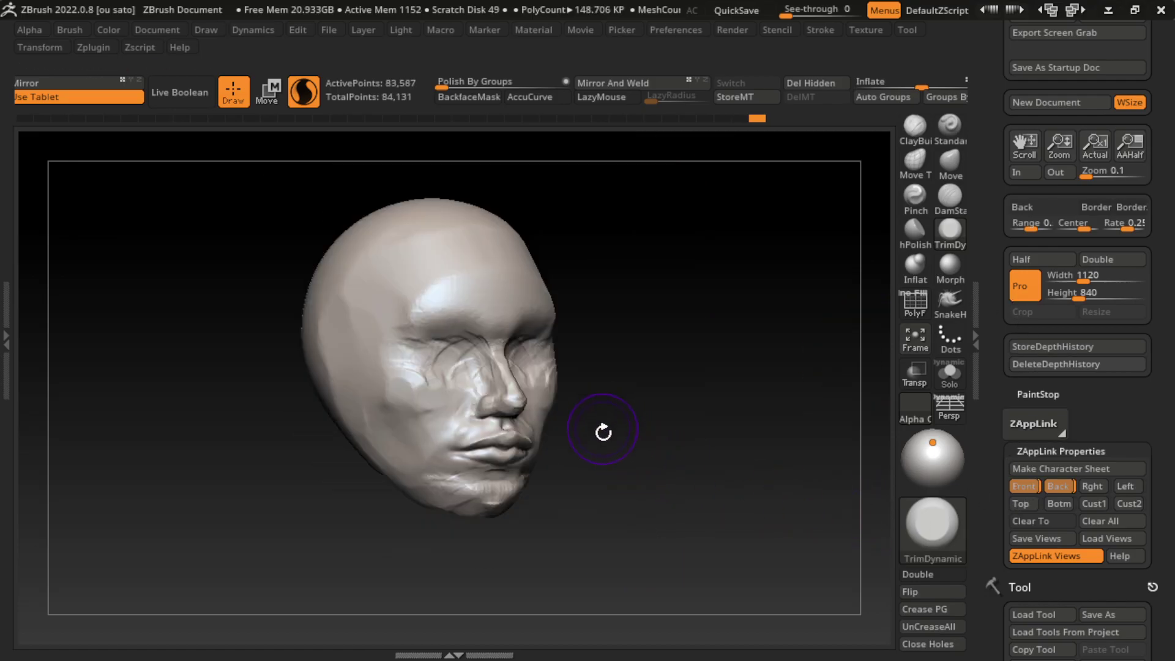
{"action": "mouse_move", "coordinate": [603, 428]}
{"action": "left_mouse_down"}
{"action": "mouse_move", "coordinate": [614, 438]}
{"action": "mouse_move", "coordinate": [614, 429]}
{"action": "left_mouse_up"}
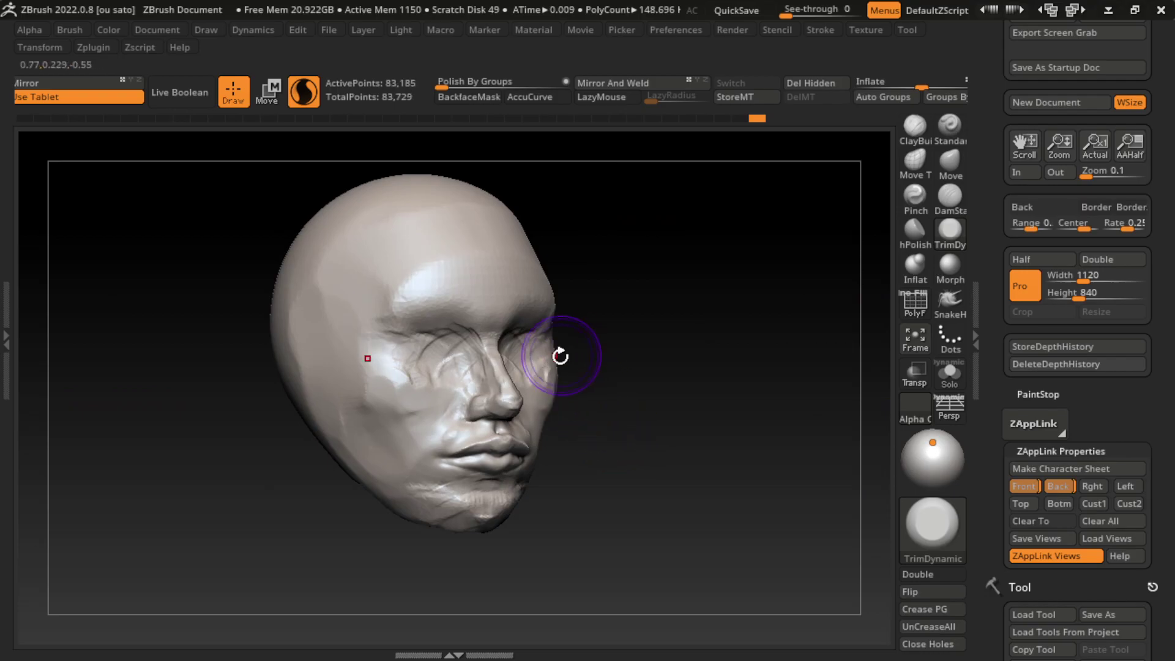
{"action": "left_click_drag", "start_coordinate": [560, 355], "coordinate": [567, 351]}
{"action": "left_click_drag", "start_coordinate": [398, 394], "coordinate": [350, 361]}
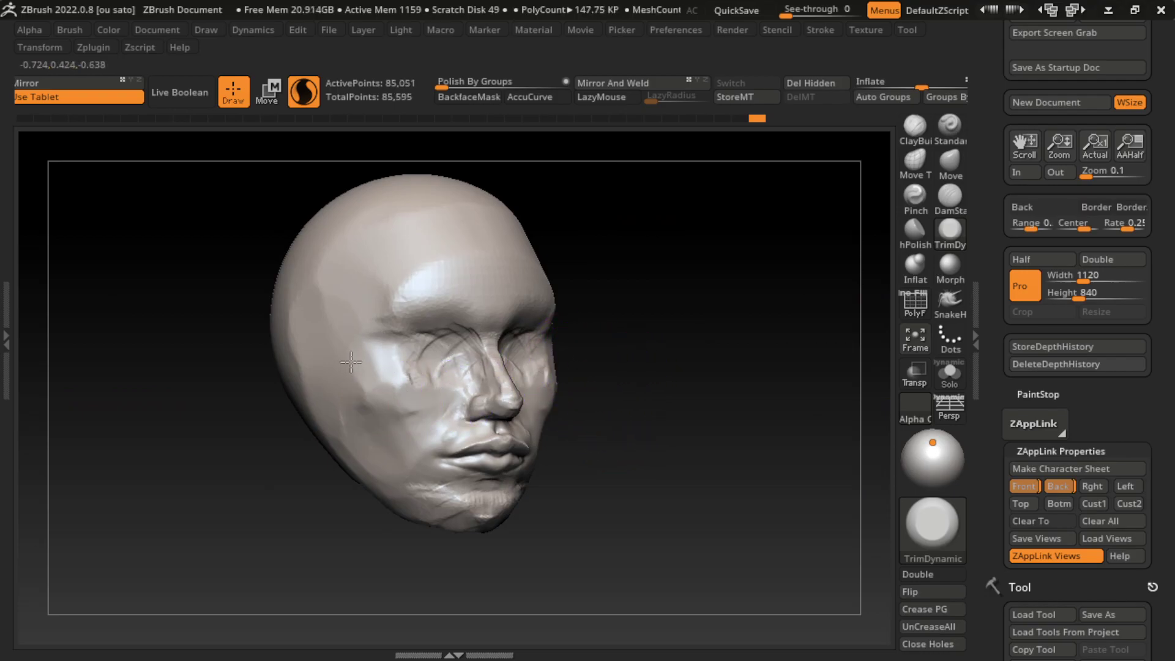
{"action": "left_click_drag", "start_coordinate": [380, 485], "coordinate": [350, 451]}
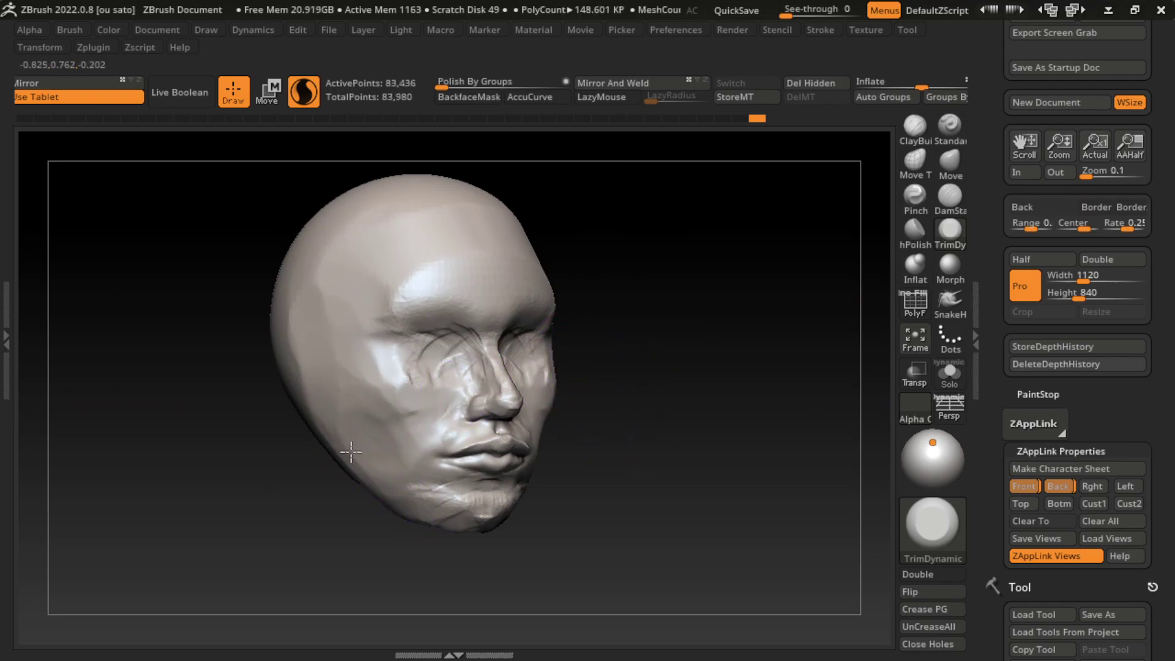
- Build up the lower-left jaw and cheek with ClayBuildup
{"action": "left_click", "coordinate": [915, 126]}
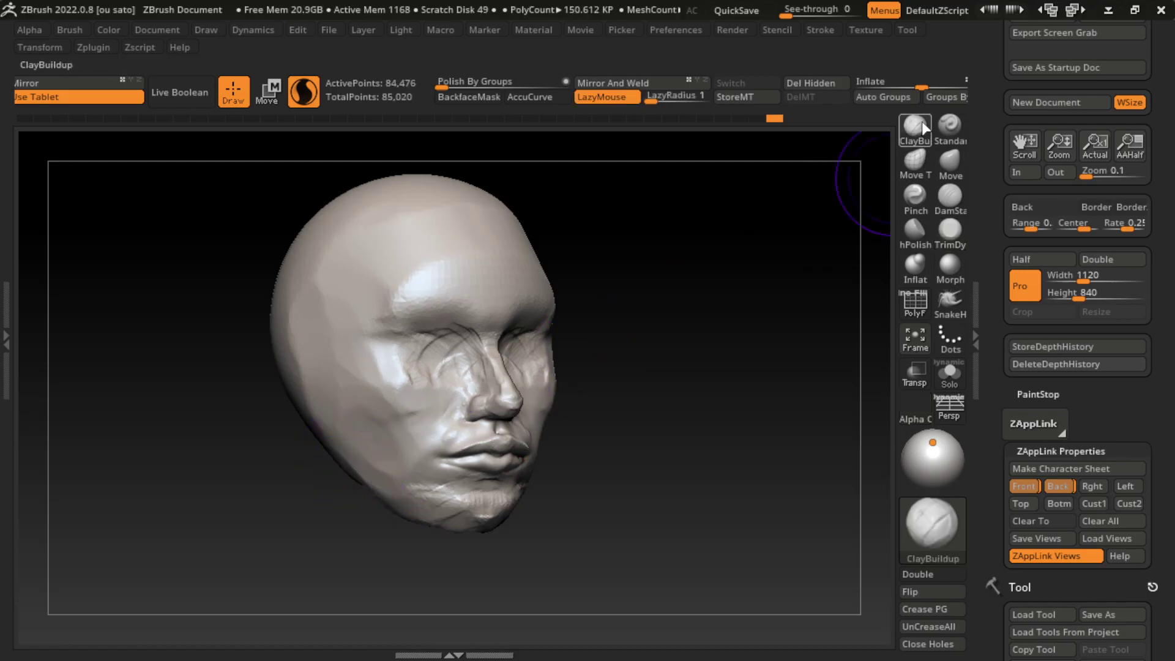
{"action": "mouse_move", "coordinate": [309, 399]}
{"action": "left_mouse_down"}
{"action": "mouse_move", "coordinate": [325, 447]}
{"action": "mouse_move", "coordinate": [314, 341]}
{"action": "mouse_move", "coordinate": [288, 302]}
{"action": "mouse_move", "coordinate": [271, 320]}
{"action": "mouse_move", "coordinate": [287, 416]}
{"action": "left_mouse_up"}
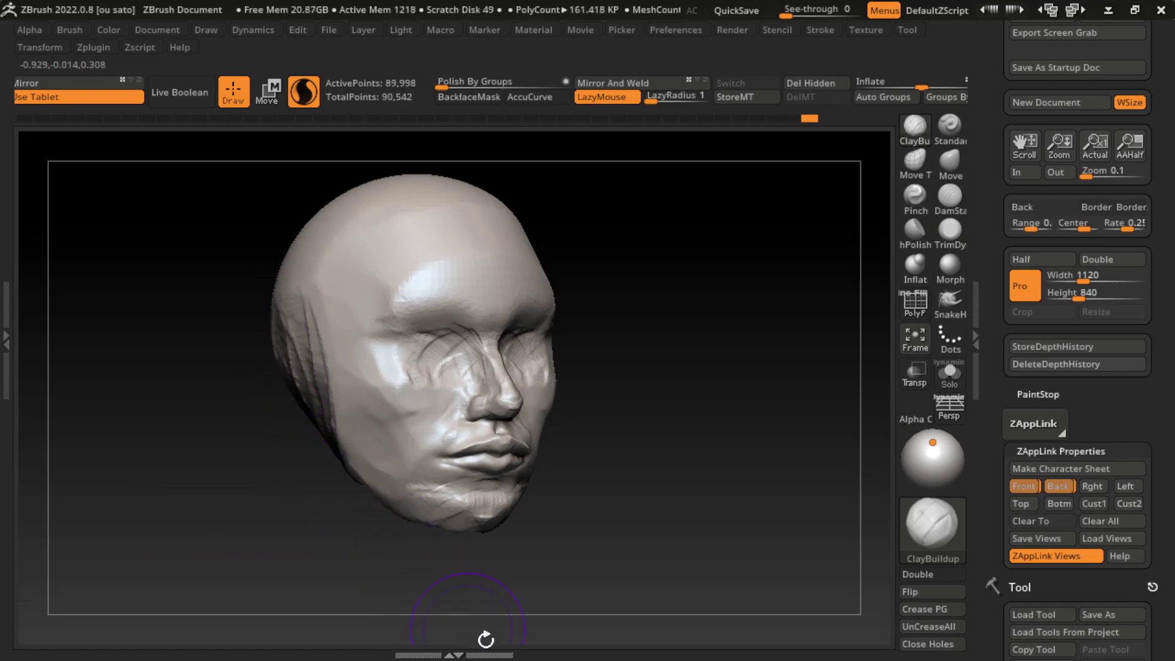
{"action": "key", "text": "s"}
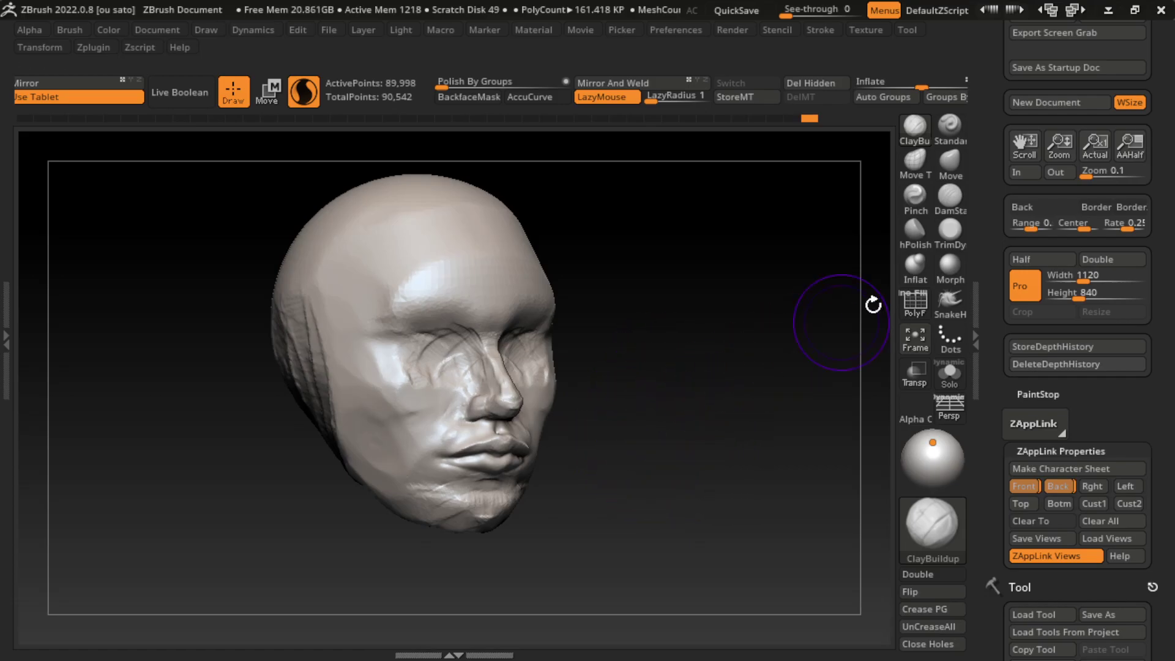
{"action": "left_click", "coordinate": [950, 127]}
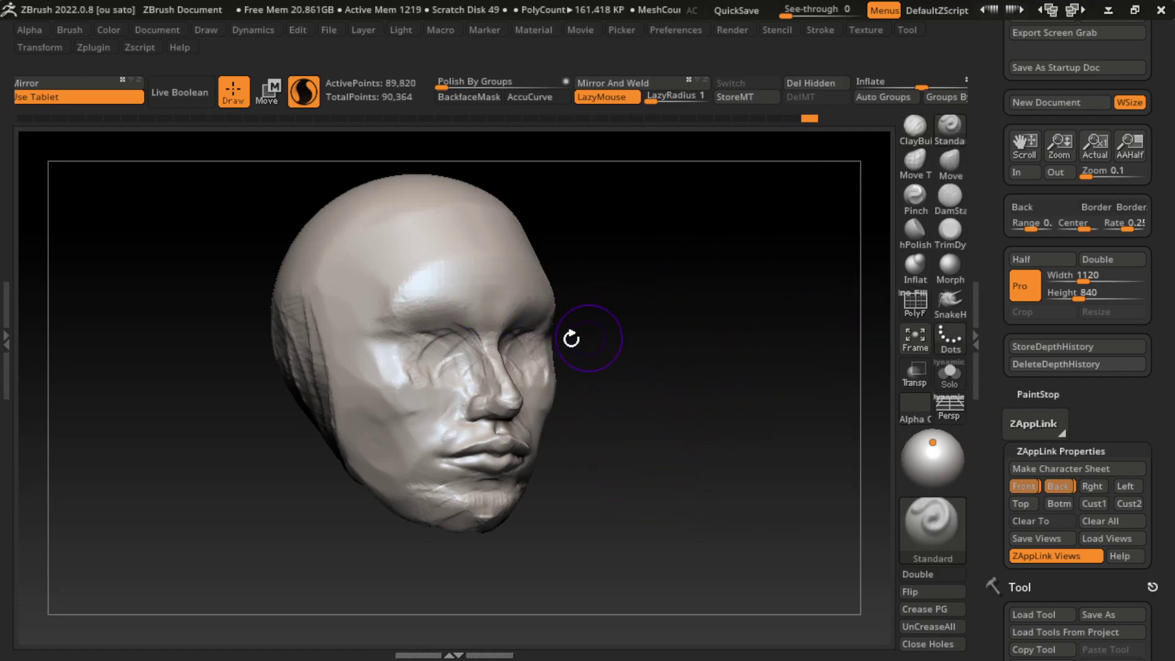
{"action": "key", "text": "ctrl"}
- Flatten the forehead, brow and nose bridge with TrimDynamic
{"action": "key", "text": "l"}
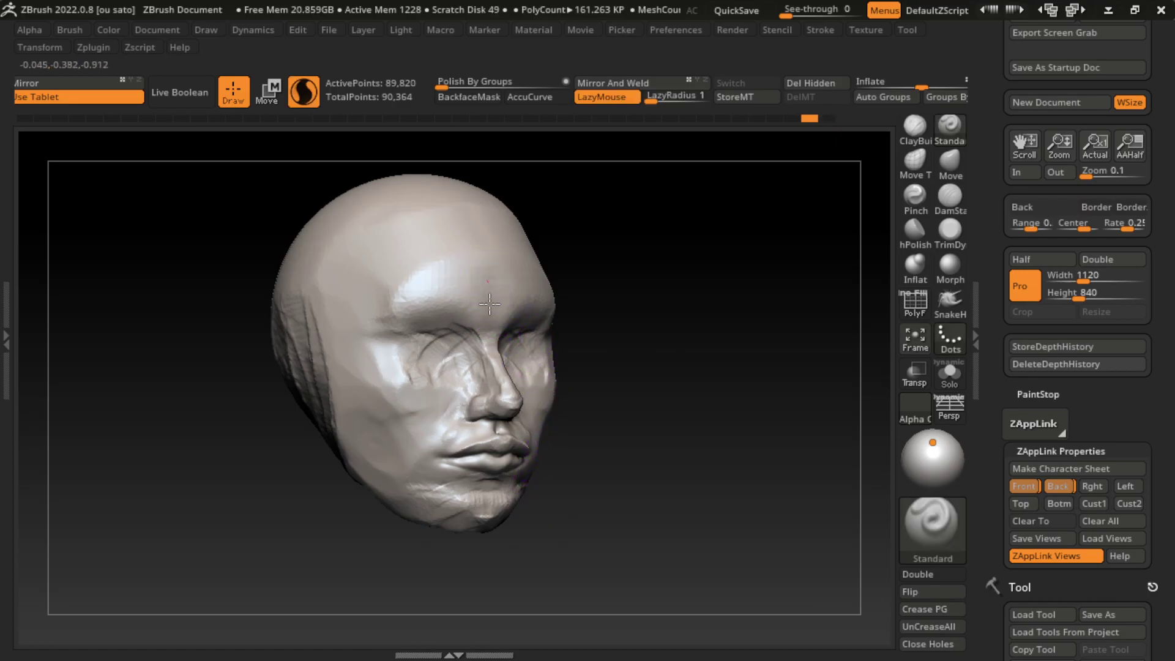
{"action": "left_click", "coordinate": [914, 126]}
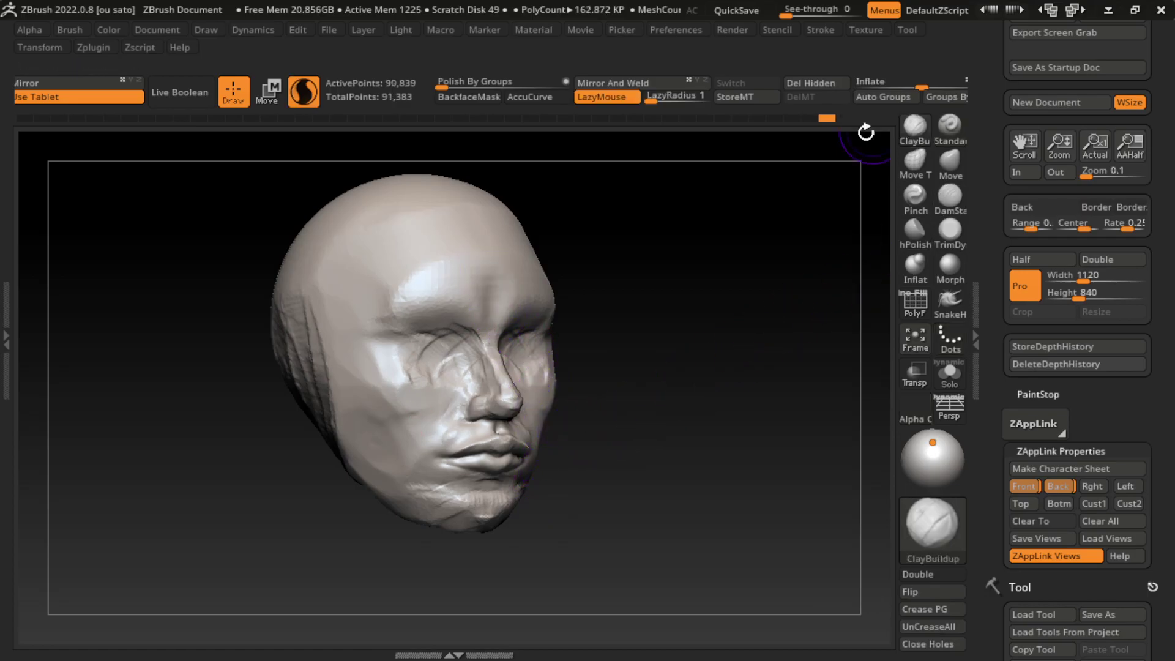
{"action": "left_click", "coordinate": [949, 229]}
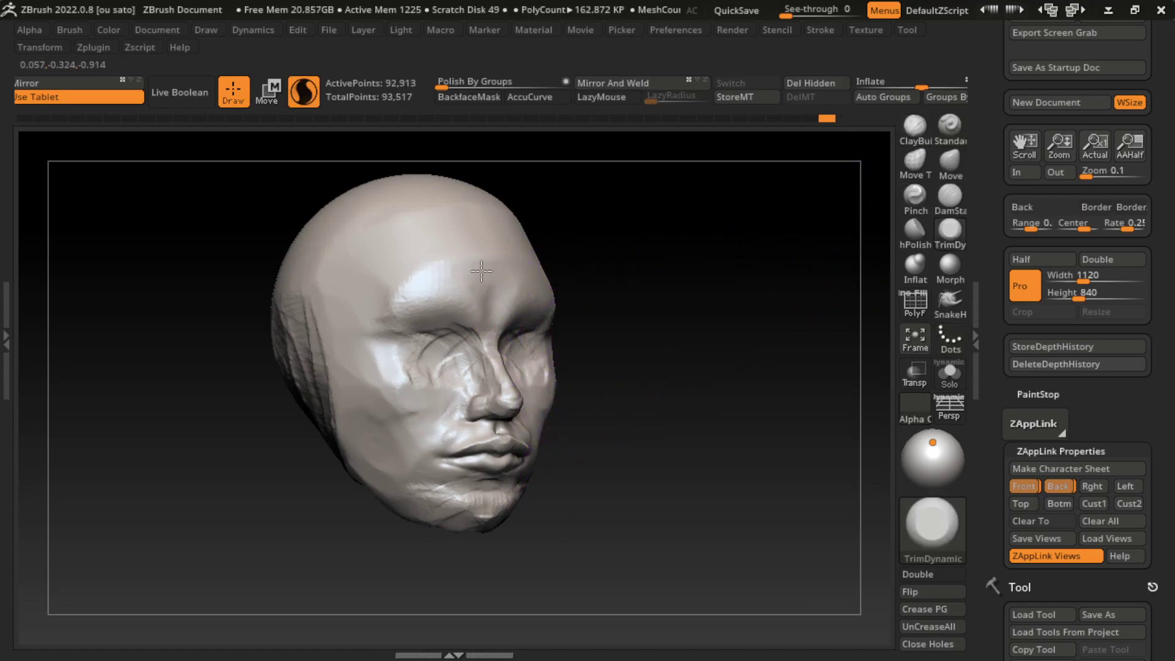
{"action": "left_click_drag", "start_coordinate": [473, 247], "coordinate": [486, 278]}
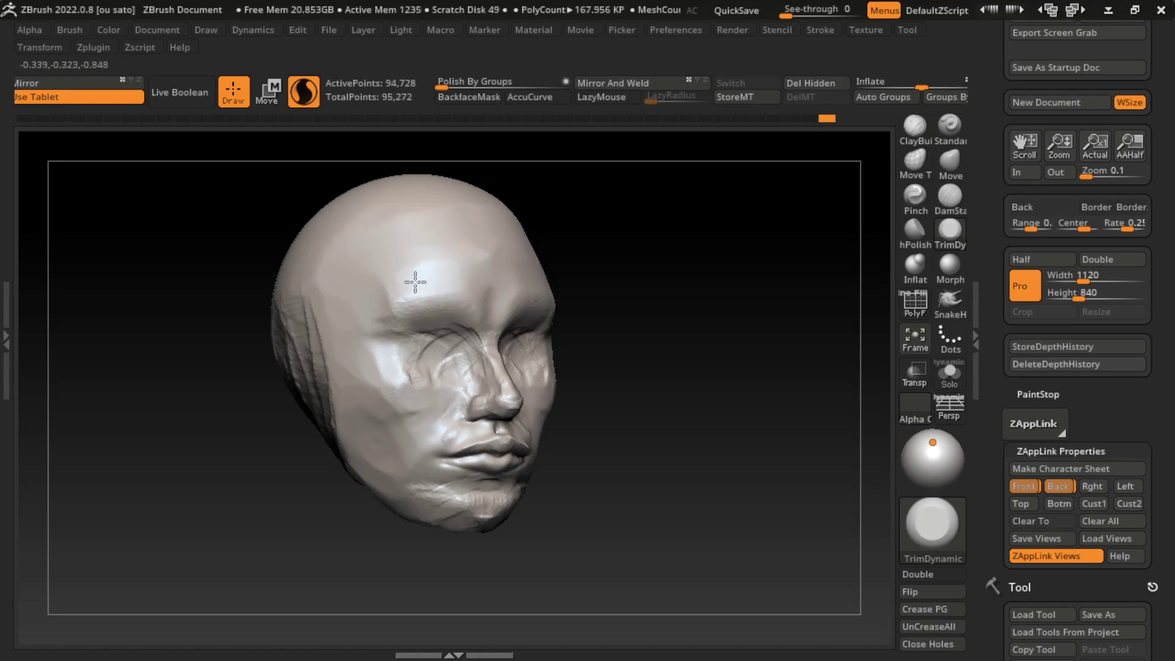
{"action": "left_click_drag", "start_coordinate": [524, 322], "coordinate": [498, 349]}
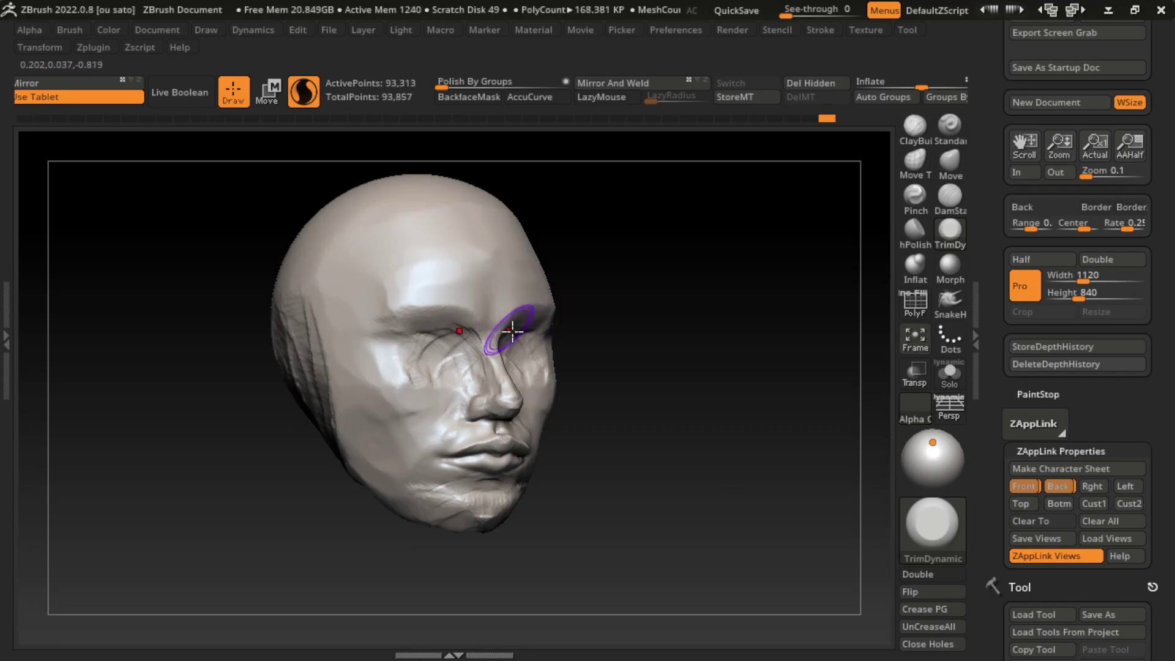
- Trim the nose bridge, then smooth the creases around the eyes, cheeks and lips
{"action": "key", "text": "s"}
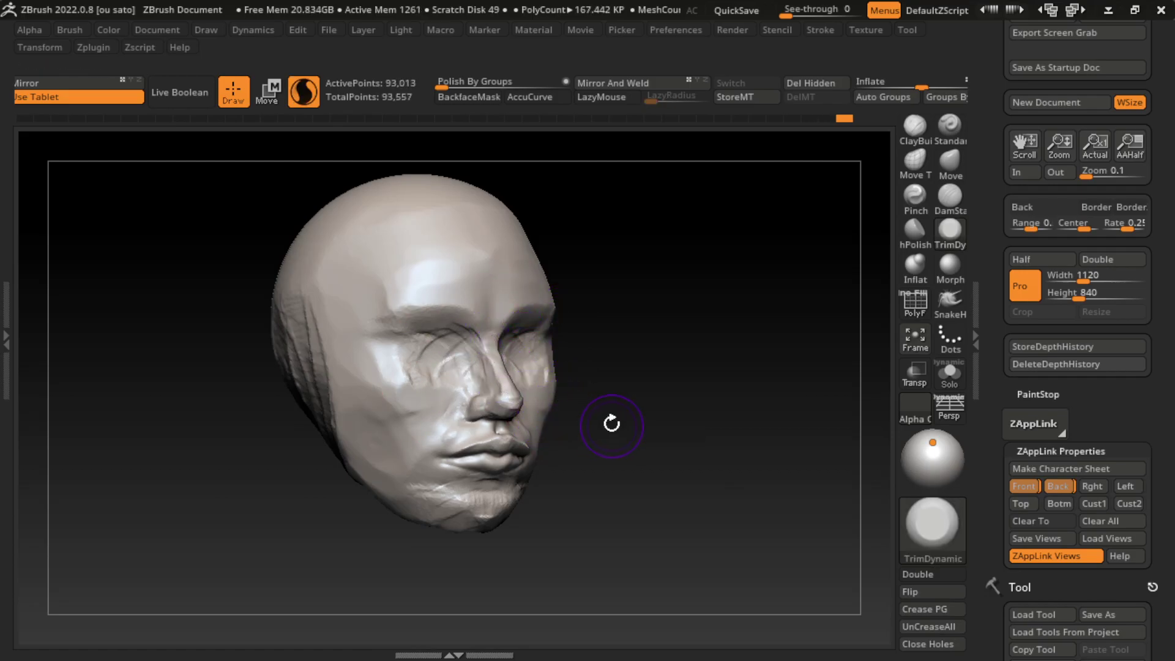
{"action": "mouse_move", "coordinate": [490, 358]}
{"action": "left_mouse_down"}
{"action": "mouse_move", "coordinate": [508, 396]}
{"action": "mouse_move", "coordinate": [542, 381]}
{"action": "mouse_move", "coordinate": [543, 404]}
{"action": "left_mouse_up"}
{"action": "key", "text": "s"}
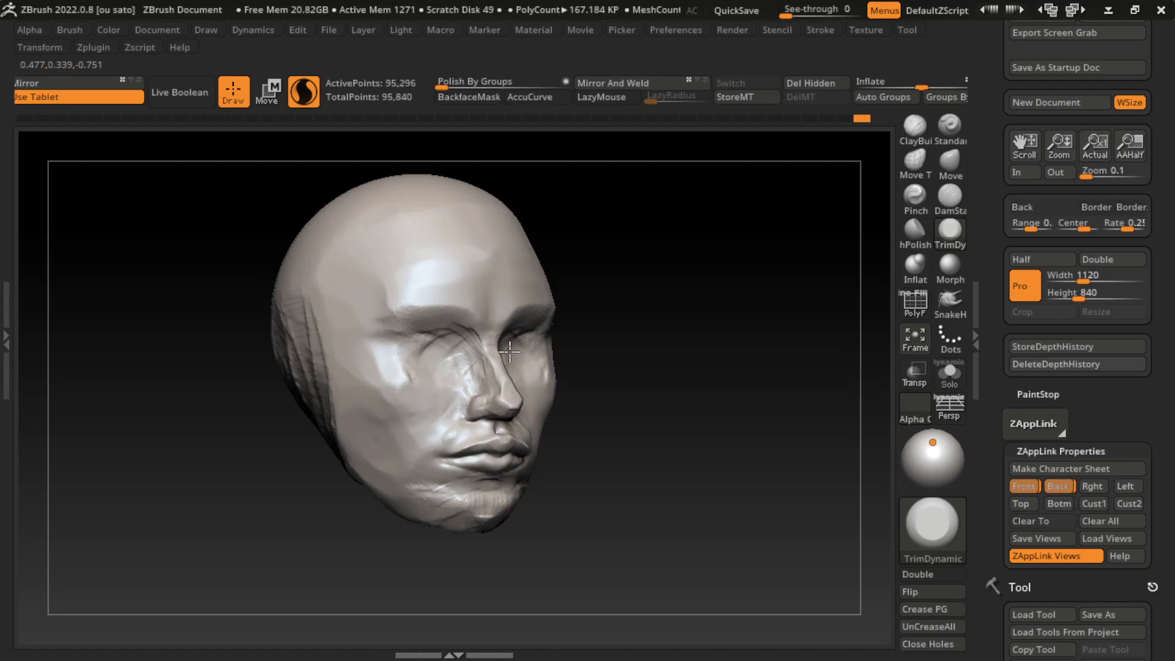
{"action": "left_click_drag", "start_coordinate": [509, 352], "coordinate": [412, 422]}
{"action": "left_click_drag", "start_coordinate": [428, 367], "coordinate": [471, 426]}
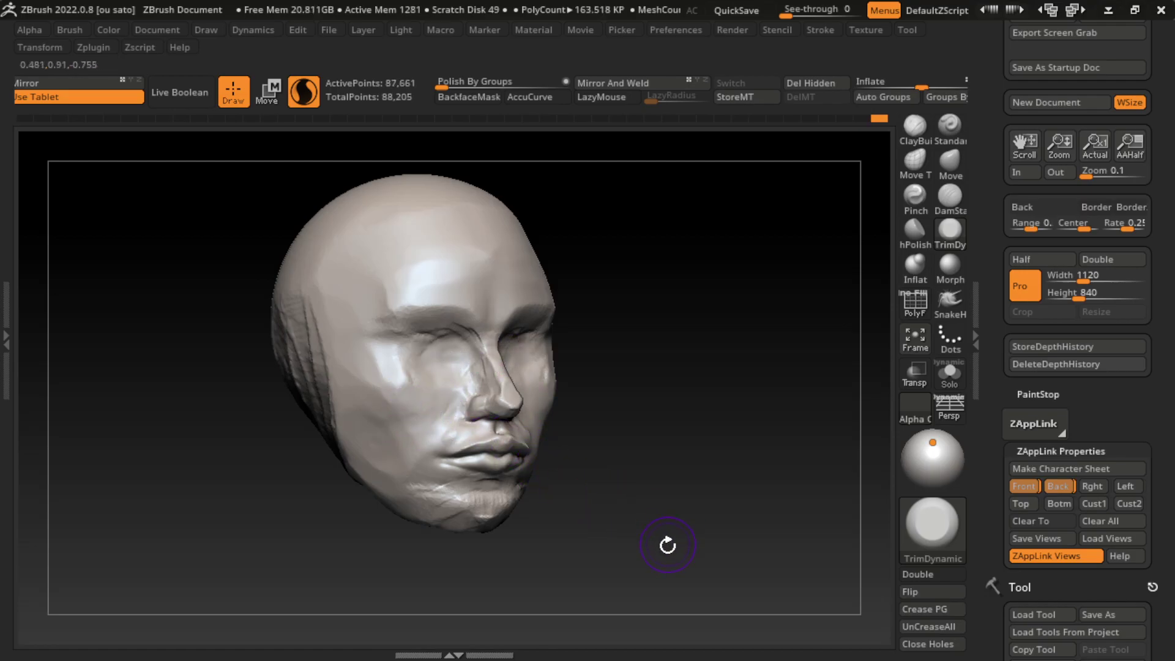
- Append a Sphere3D mesh as a new subtool
{"action": "scroll", "coordinate": [1101, 551], "scroll_direction": "down", "scroll_amount": 5}
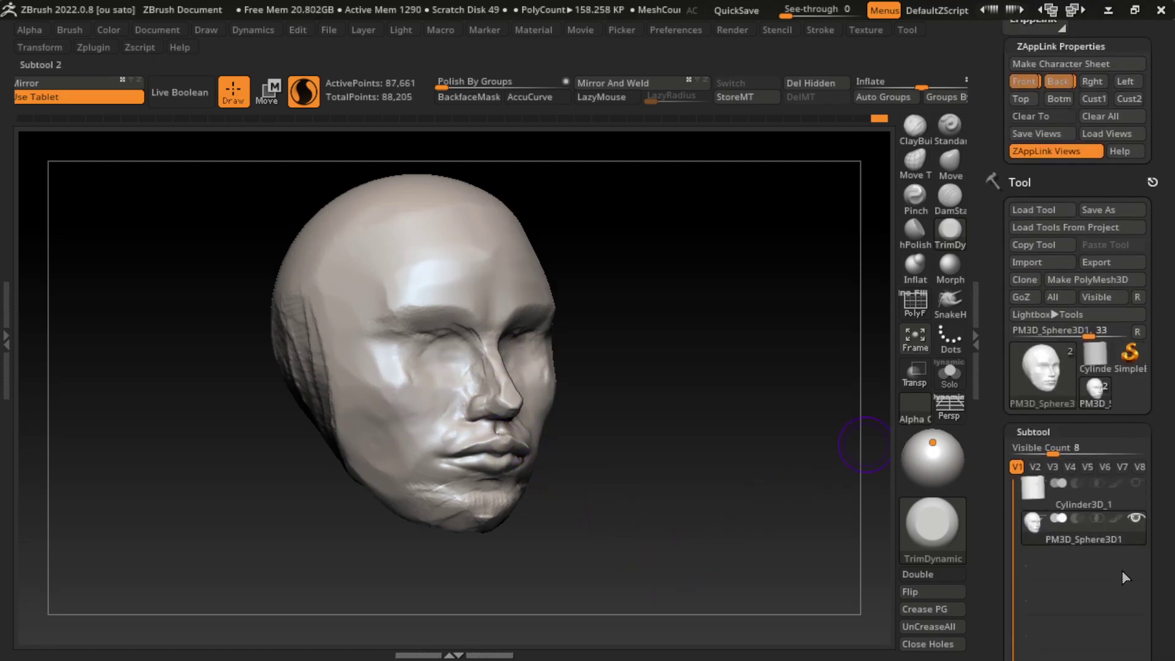
{"action": "scroll", "coordinate": [1124, 576], "scroll_direction": "down", "scroll_amount": 4}
{"action": "left_click", "coordinate": [1116, 628]}
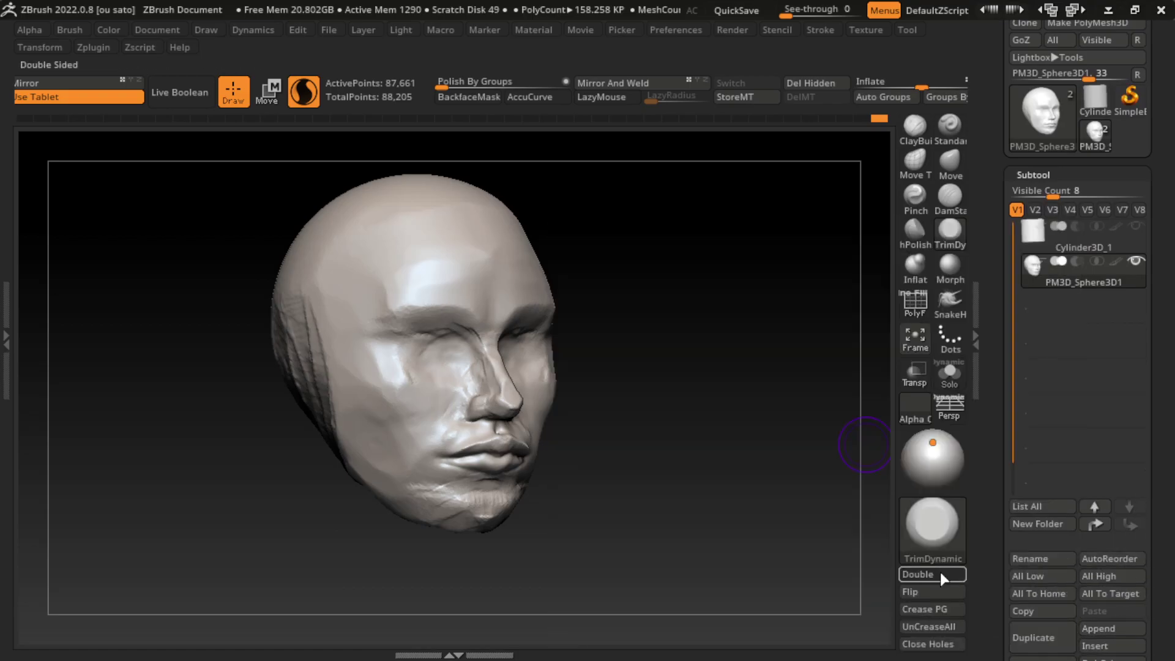
{"action": "left_click", "coordinate": [1113, 625]}
{"action": "left_click", "coordinate": [606, 335]}
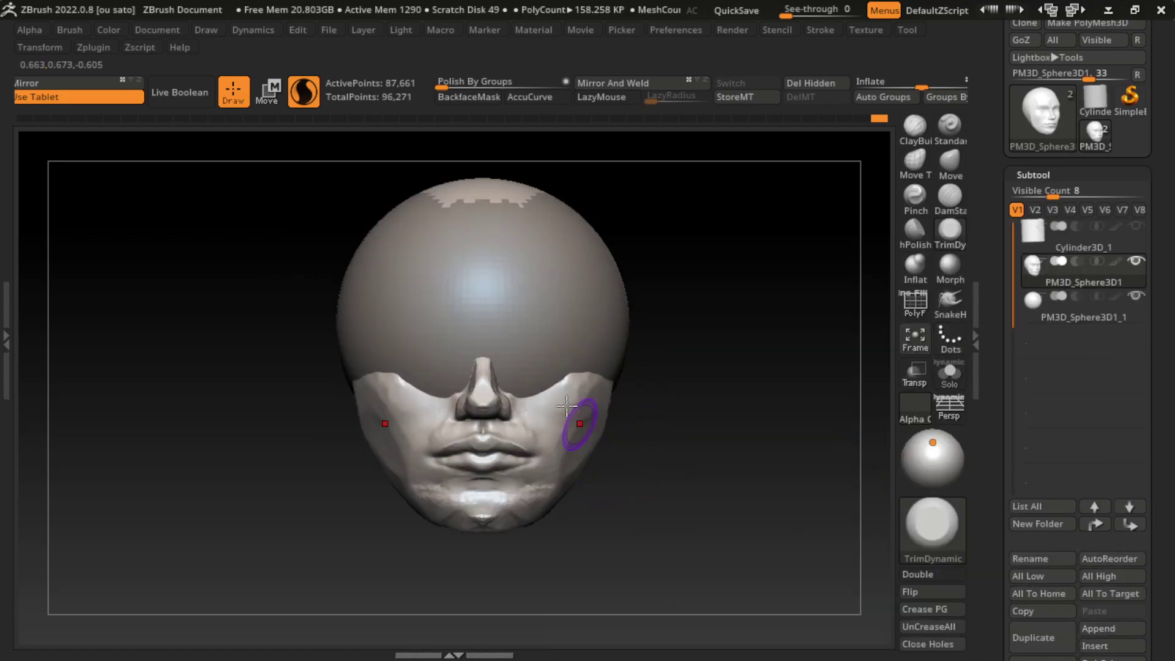
- Make the sphere transparent and scale it down onto the right eye with the Transpose gizmo
{"action": "left_click", "coordinate": [914, 383]}
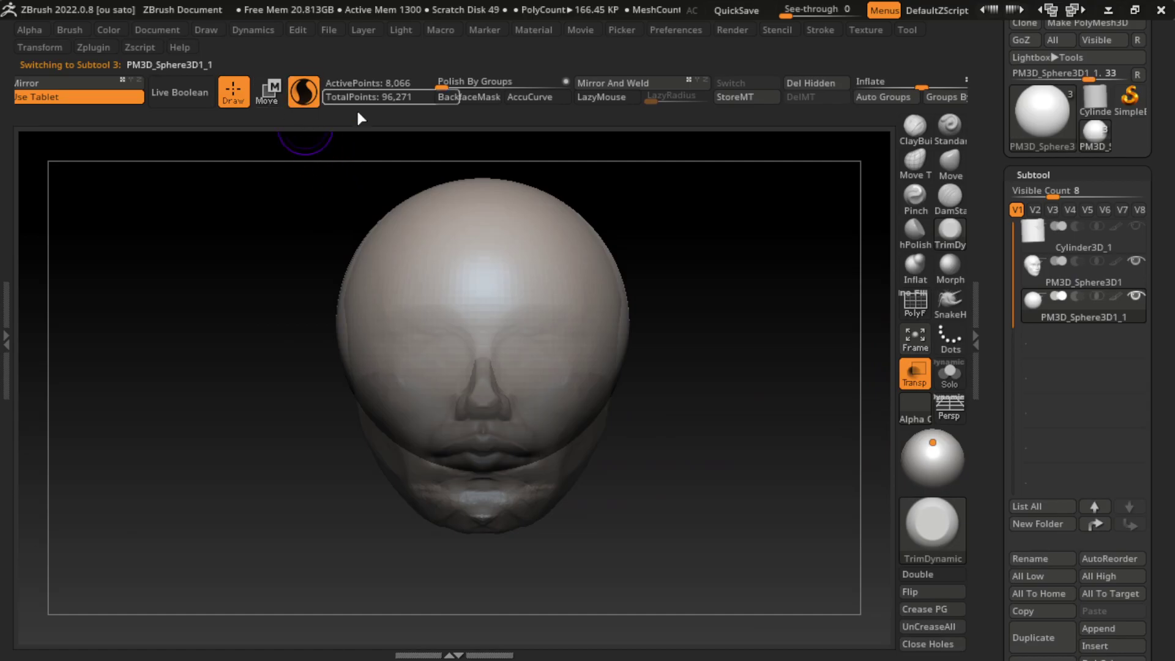
{"action": "key", "text": "w"}
{"action": "mouse_move", "coordinate": [481, 325]}
{"action": "left_mouse_down"}
{"action": "mouse_move", "coordinate": [453, 285]}
{"action": "mouse_move", "coordinate": [462, 297]}
{"action": "left_mouse_up"}
{"action": "left_click_drag", "start_coordinate": [555, 399], "coordinate": [606, 421]}
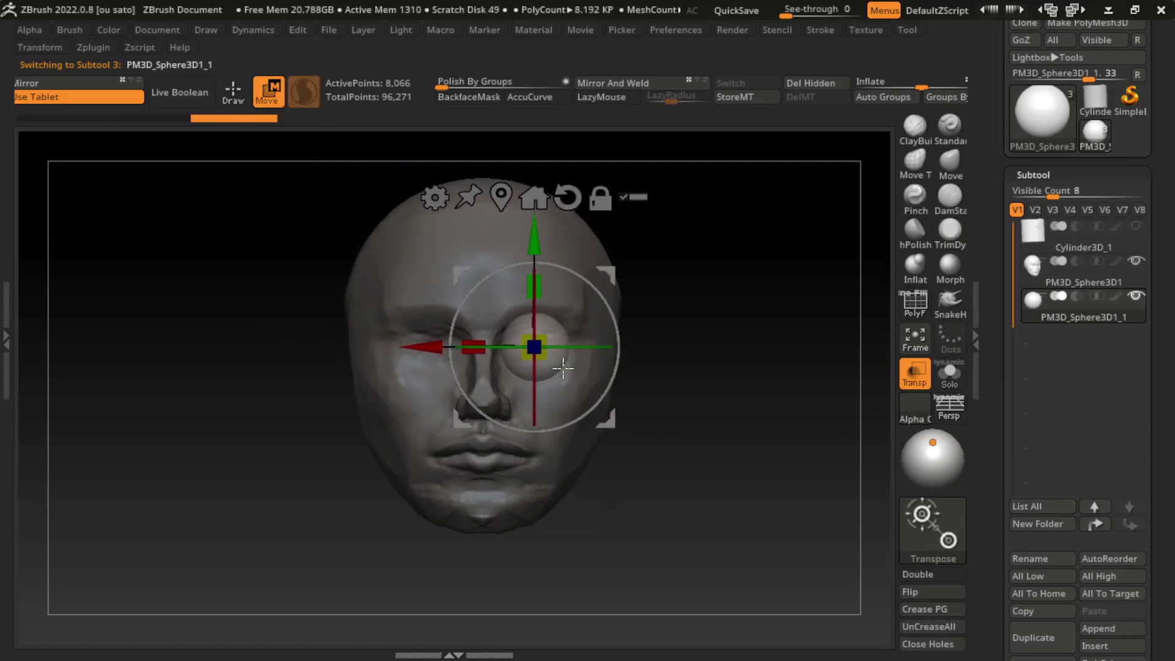
- Turn off transparency and position the eyeball inside its eye socket
{"action": "left_click", "coordinate": [916, 387]}
{"action": "left_click_drag", "start_coordinate": [734, 435], "coordinate": [881, 388]}
{"action": "mouse_move", "coordinate": [429, 388]}
{"action": "left_mouse_down", "text": "alt"}
{"action": "mouse_move", "coordinate": [402, 390]}
{"action": "mouse_move", "coordinate": [413, 360]}
{"action": "left_mouse_up", "text": "alt"}
{"action": "scroll", "coordinate": [406, 407], "scroll_direction": "up", "scroll_amount": 5}
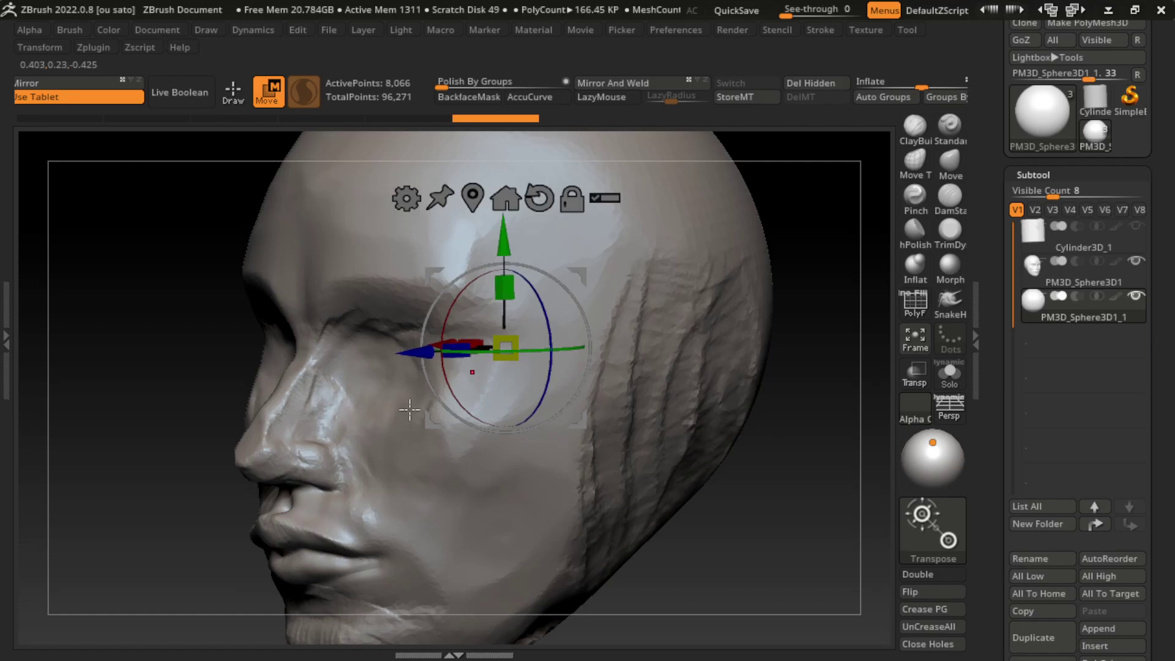
{"action": "left_click_drag", "start_coordinate": [406, 407], "coordinate": [350, 380]}
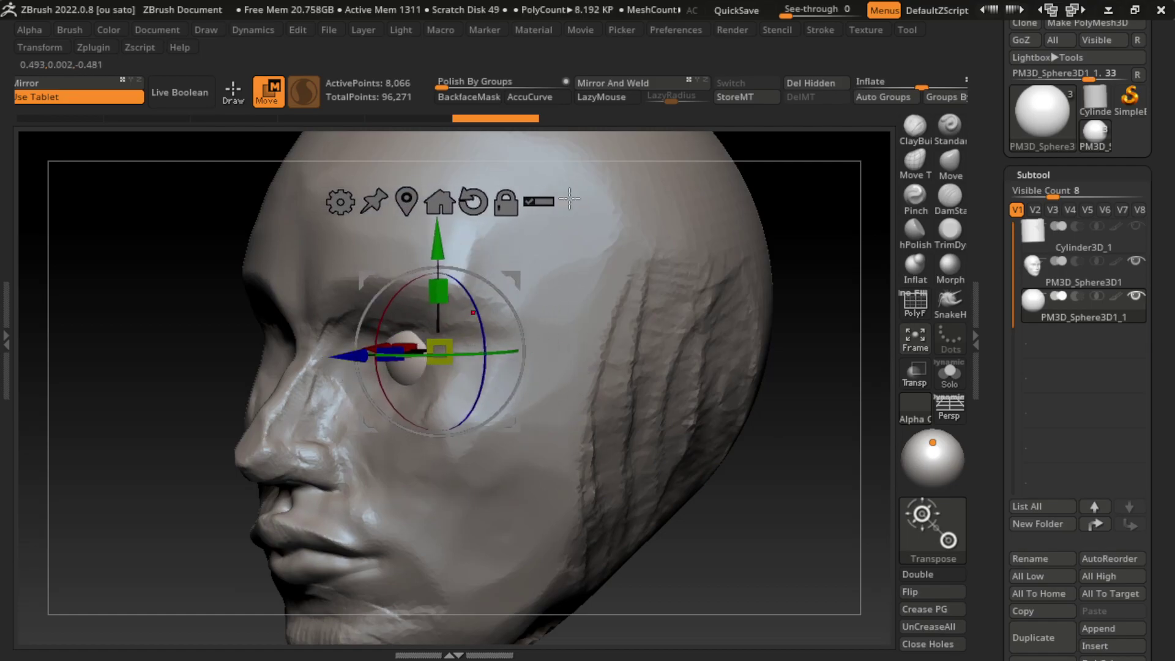
- Mirror the eyeball subtool to the other eye and check it from the front
{"action": "left_click", "coordinate": [673, 84]}
{"action": "scroll", "coordinate": [1111, 440], "scroll_direction": "up", "scroll_amount": 1}
{"action": "scroll", "coordinate": [1095, 380], "scroll_direction": "up", "scroll_amount": 1}
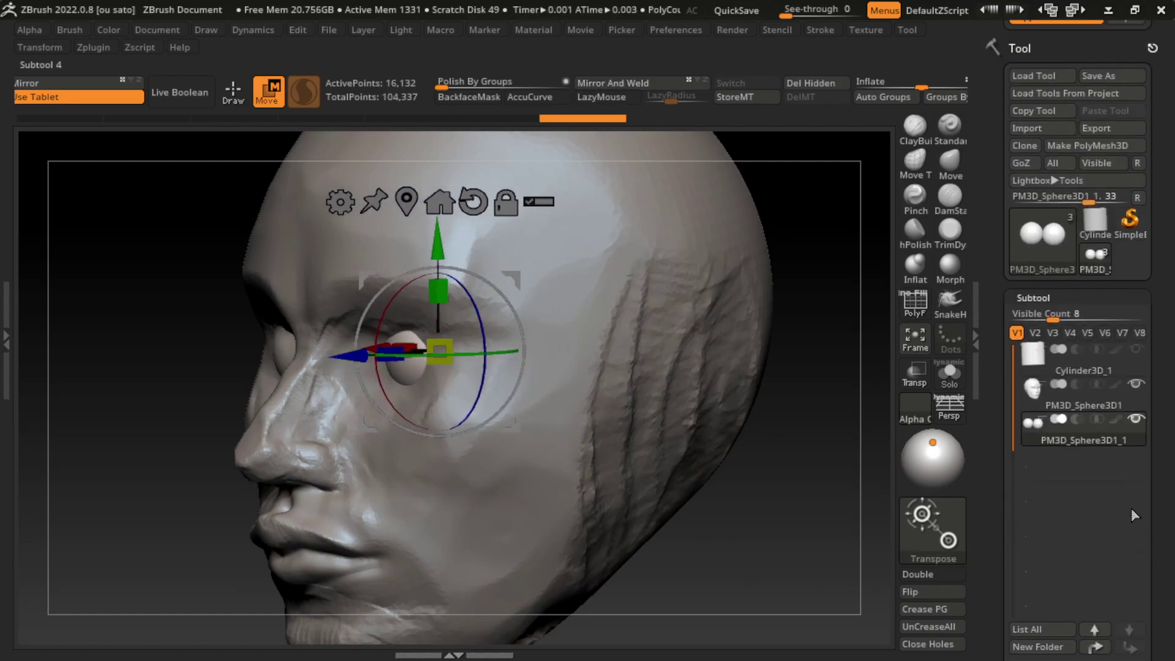
{"action": "scroll", "coordinate": [1077, 294], "scroll_direction": "up", "scroll_amount": 1}
{"action": "scroll", "coordinate": [1052, 202], "scroll_direction": "up", "scroll_amount": 1}
{"action": "left_click", "coordinate": [1024, 151]}
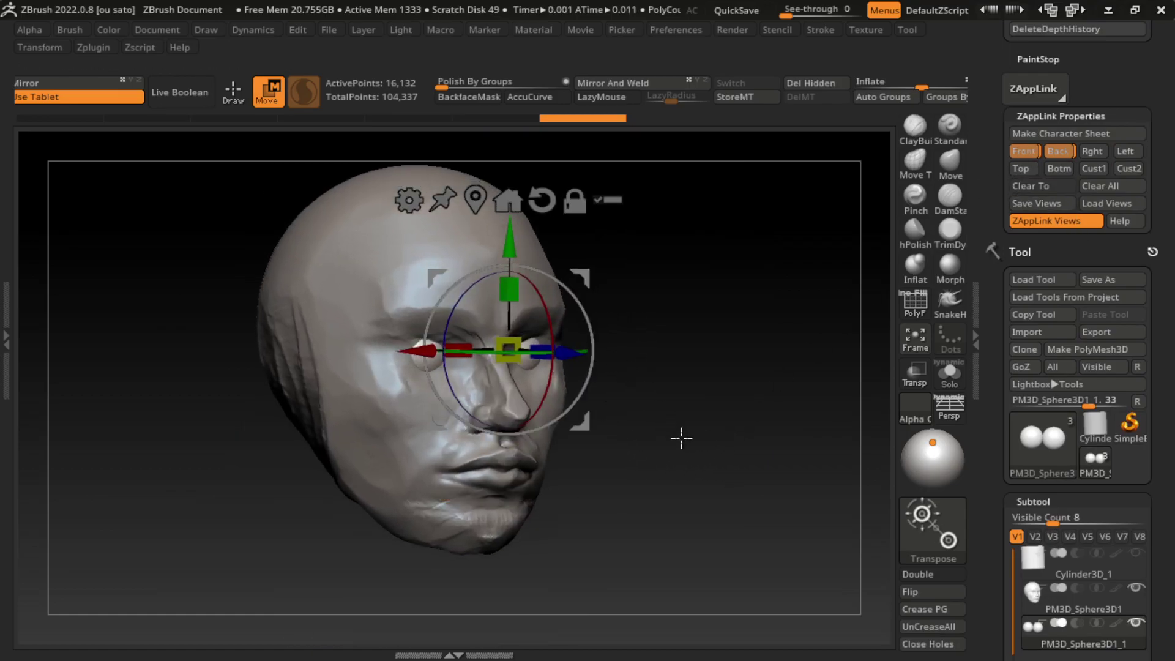
{"action": "left_click_drag", "start_coordinate": [689, 459], "coordinate": [704, 457]}
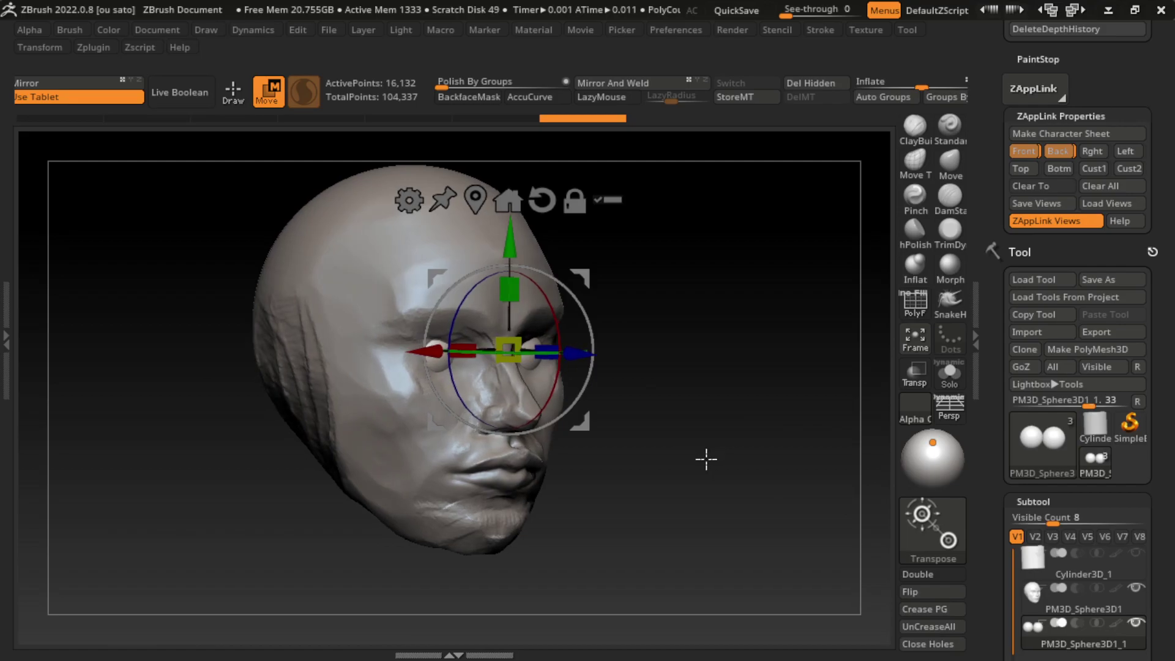
- Nudge both eyeballs deeper into the sockets and reselect the face subtool for sculpting
{"action": "left_click", "coordinate": [1092, 151]}
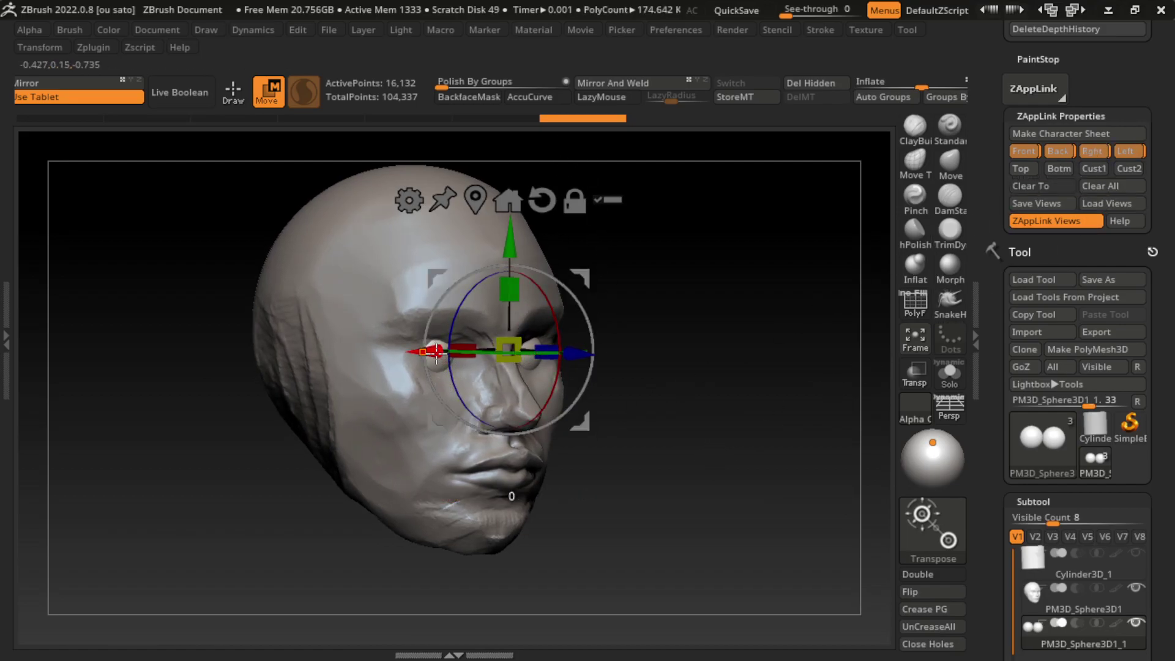
{"action": "left_click_drag", "start_coordinate": [447, 367], "coordinate": [563, 354]}
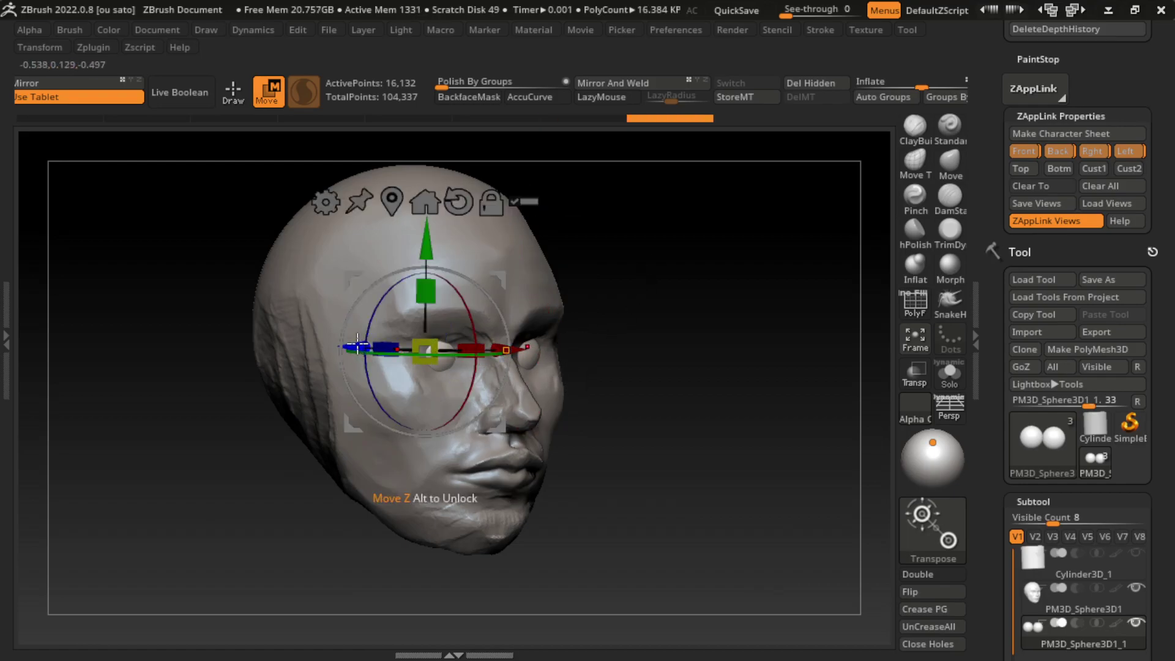
{"action": "left_click_drag", "start_coordinate": [357, 346], "coordinate": [359, 345]}
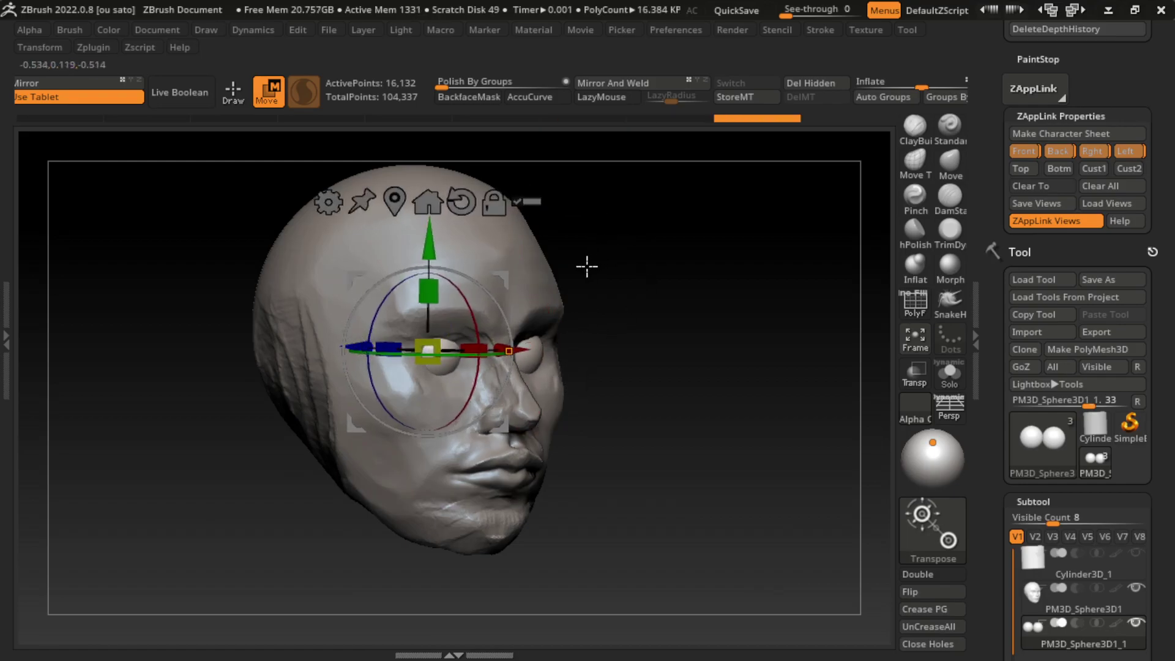
{"action": "left_click", "coordinate": [567, 278]}
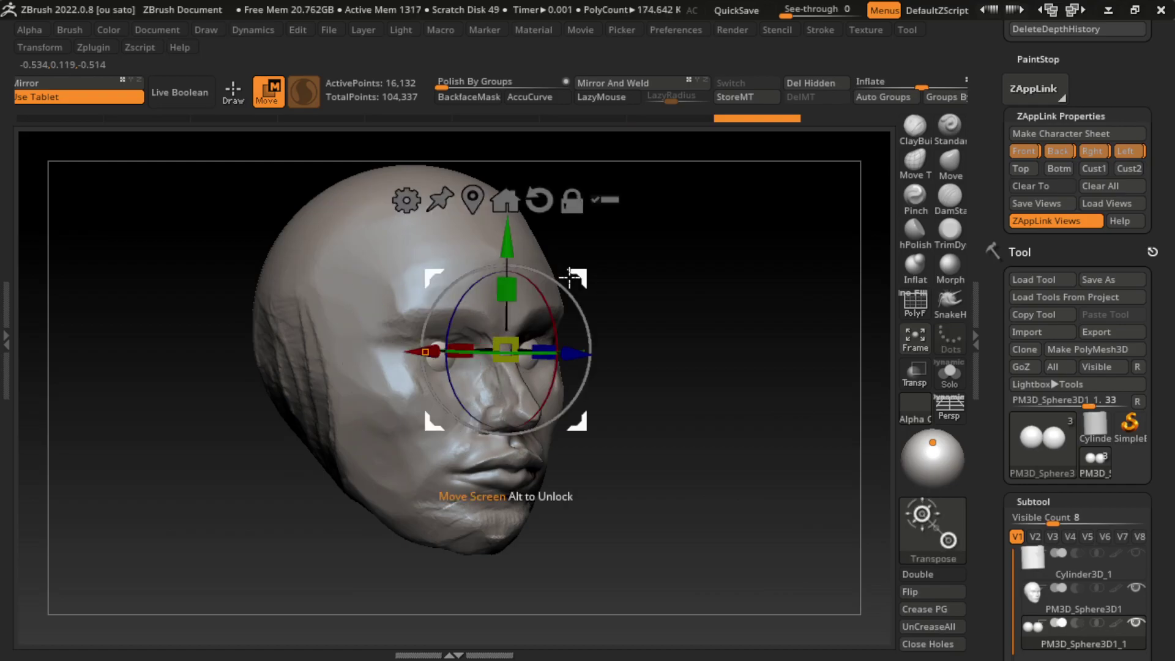
{"action": "key", "text": "q"}
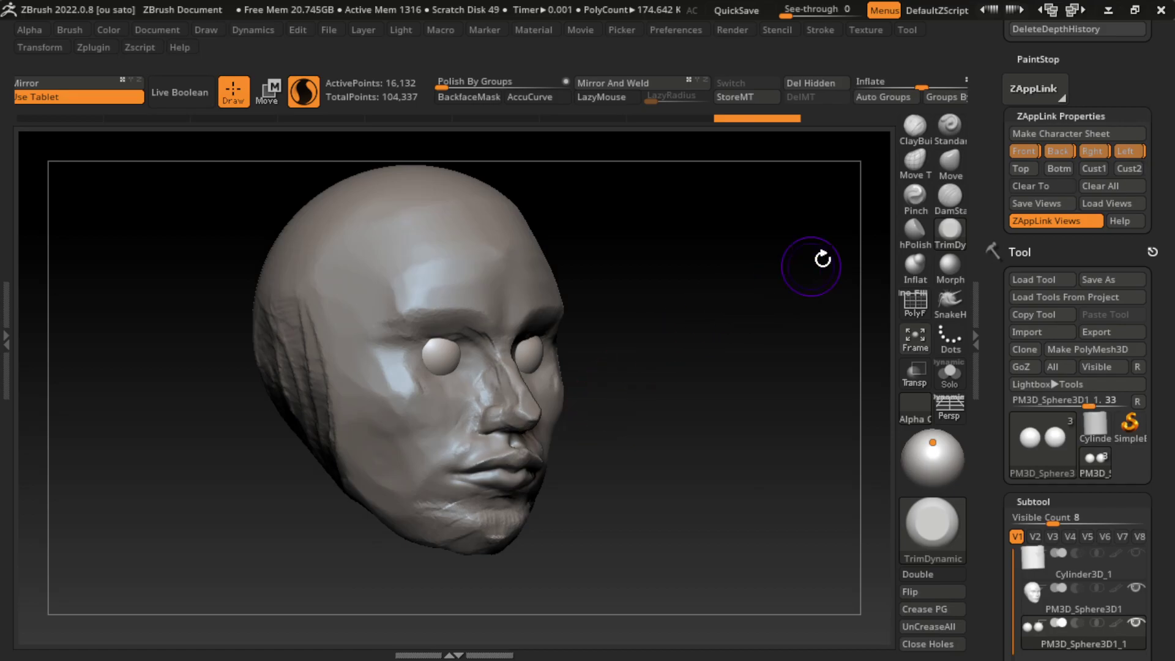
{"action": "left_click", "coordinate": [913, 127]}
{"action": "left_click", "coordinate": [413, 334], "text": "alt"}
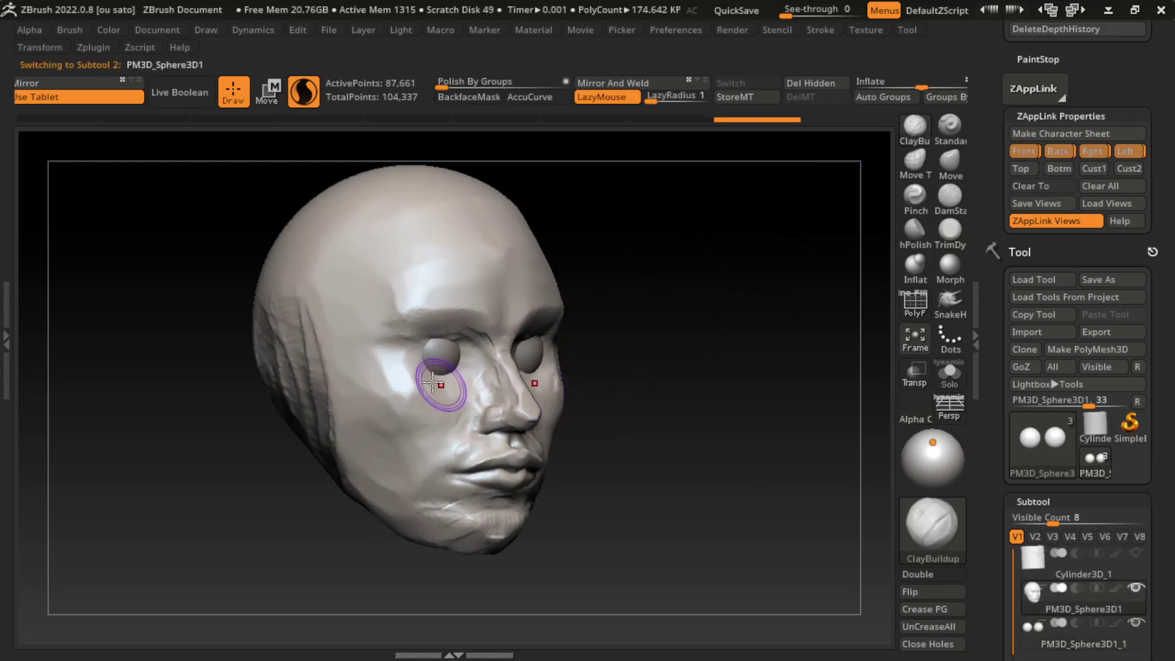
- Undo the first eye strokes and carve the upper eyelid crease with DamStandard
{"action": "left_click_drag", "start_coordinate": [433, 383], "coordinate": [456, 367]}
{"action": "key", "text": "ctrl+z"}
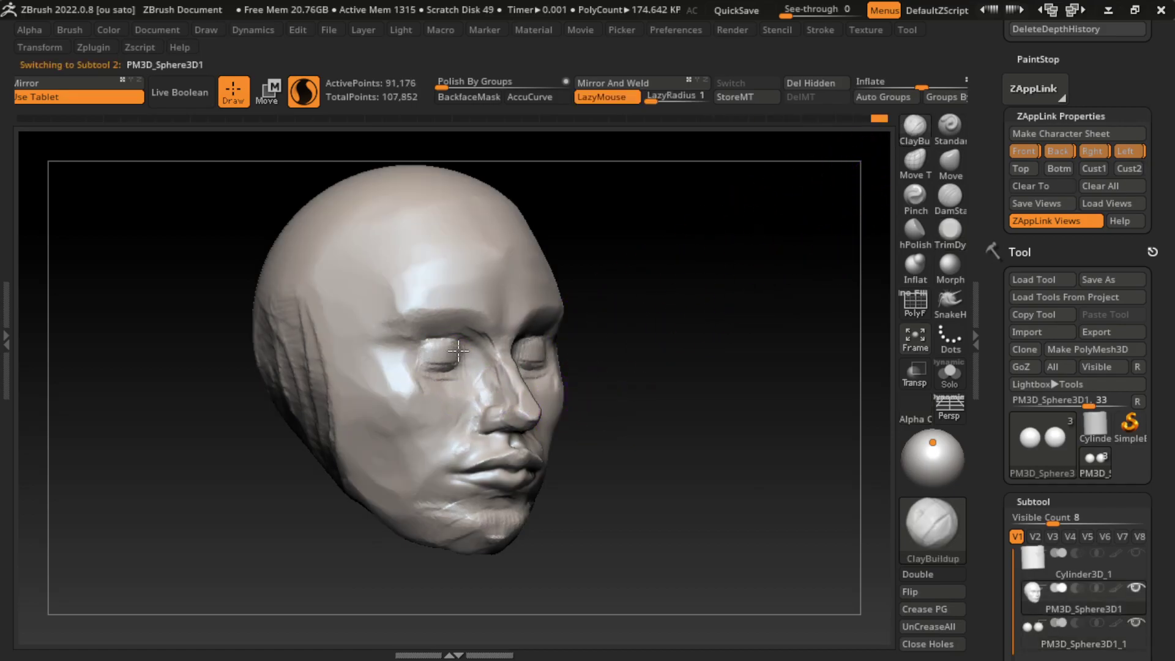
{"action": "key", "text": "ctrl+z"}
{"action": "key", "text": "ctrl+z"}
{"action": "key", "text": "ctrl+z"}
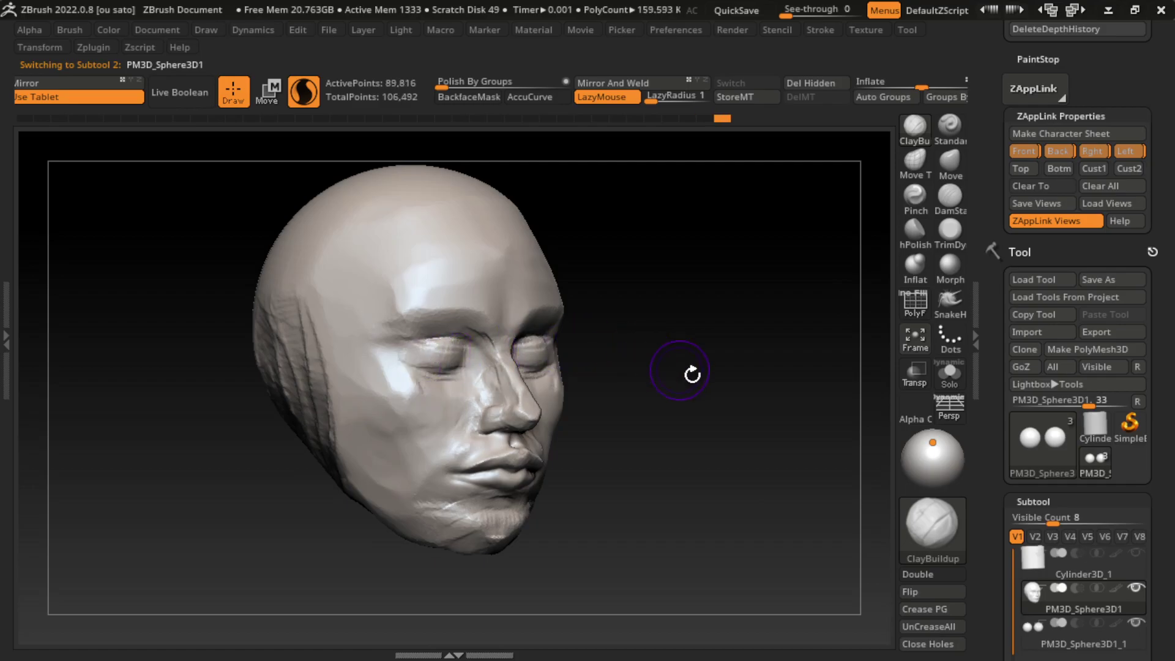
{"action": "key", "text": "ctrl+z"}
{"action": "left_click", "coordinate": [936, 211]}
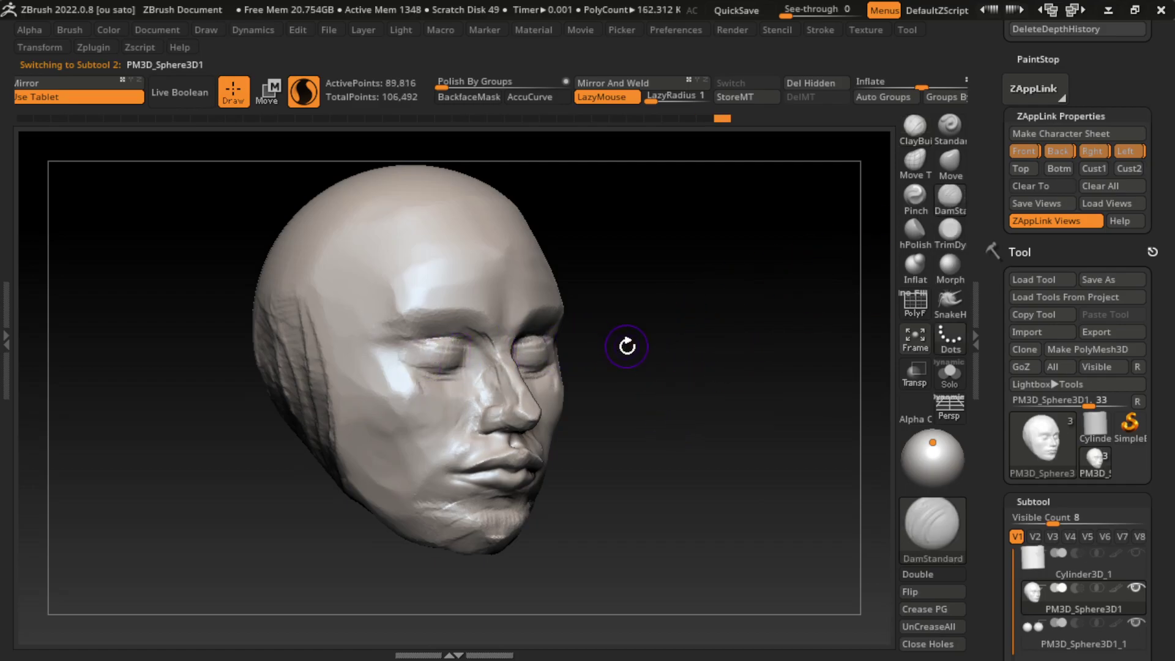
{"action": "key", "text": "space"}
{"action": "key", "text": "s"}
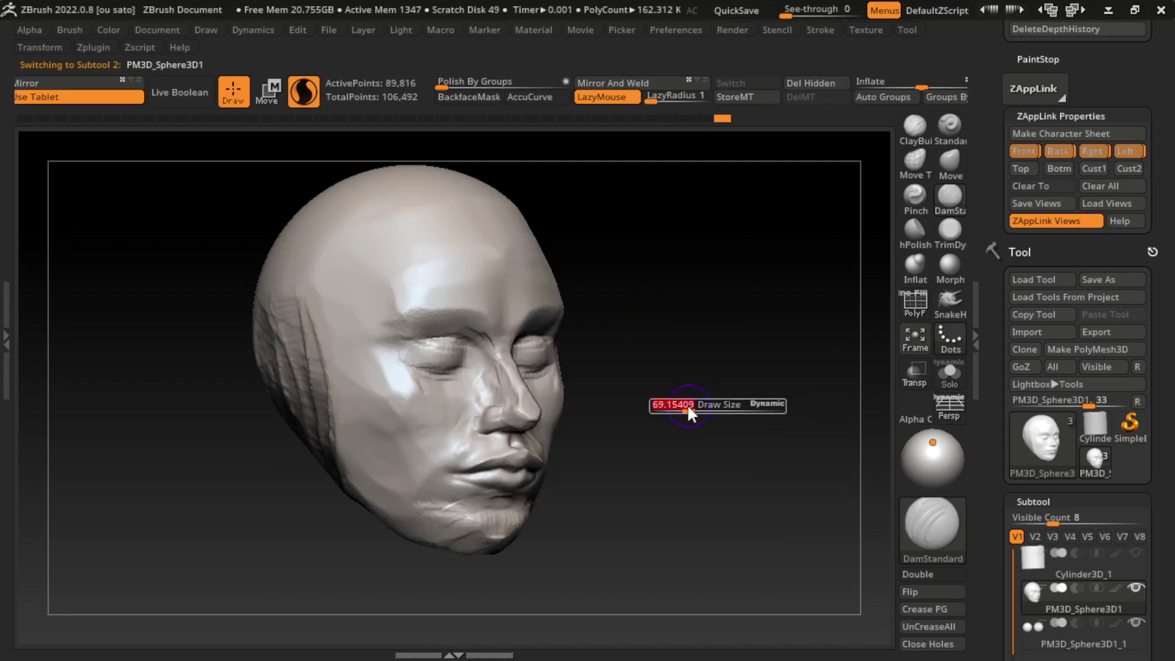
{"action": "scroll", "coordinate": [453, 385], "scroll_direction": "up", "scroll_amount": 2}
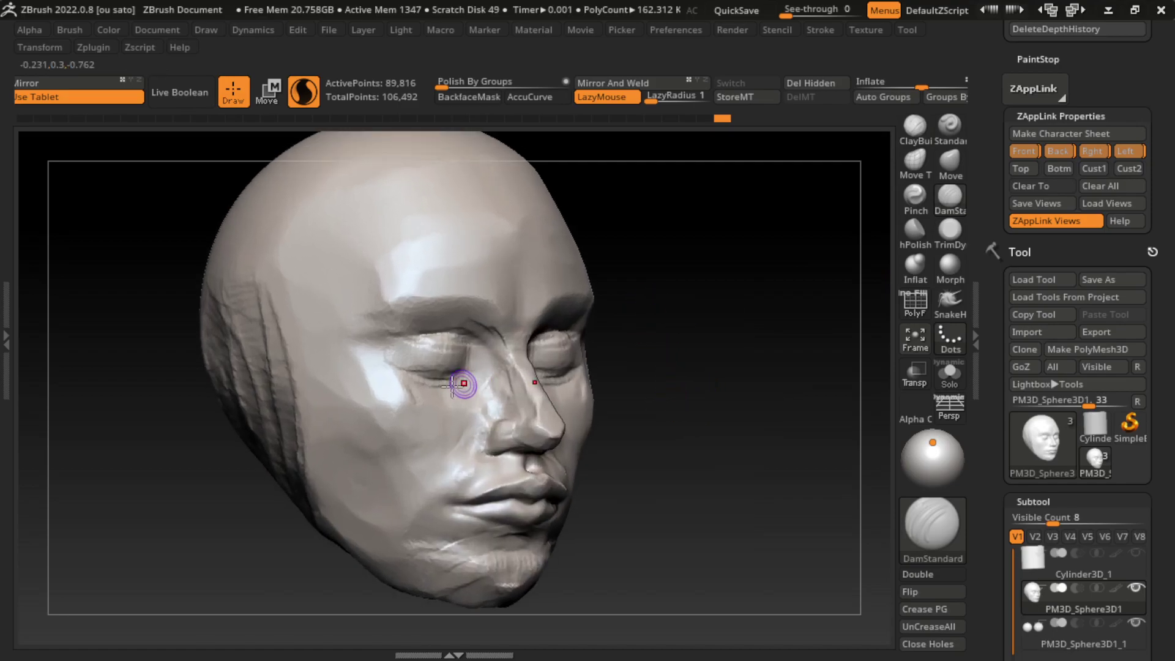
{"action": "left_click_drag", "start_coordinate": [433, 352], "coordinate": [488, 315]}
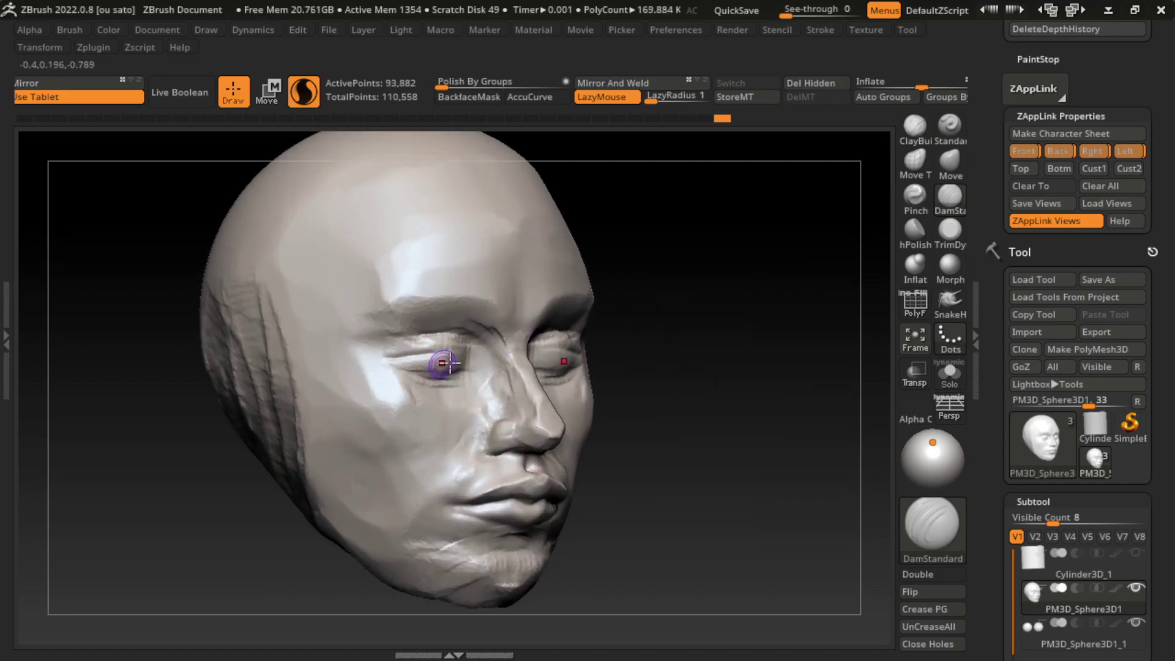
{"action": "left_click_drag", "start_coordinate": [425, 349], "coordinate": [455, 348]}
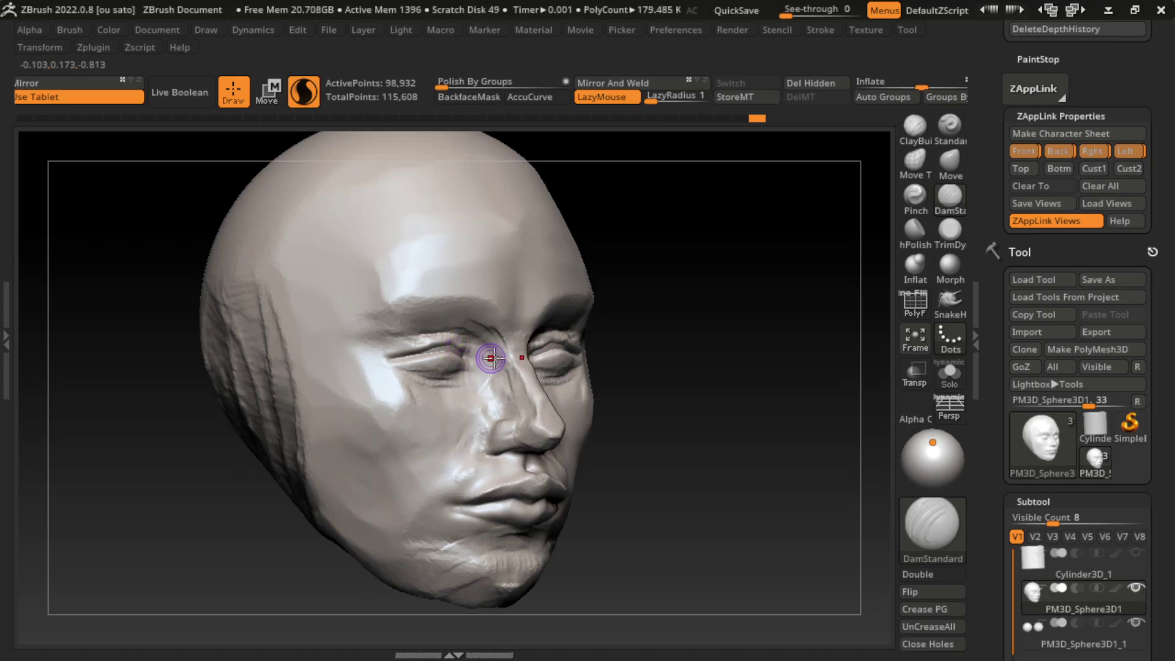
- Reshape and refine the eyelids around both eyeballs with symmetry
{"action": "right_click_drag", "start_coordinate": [475, 362], "coordinate": [554, 340], "text": "shift"}
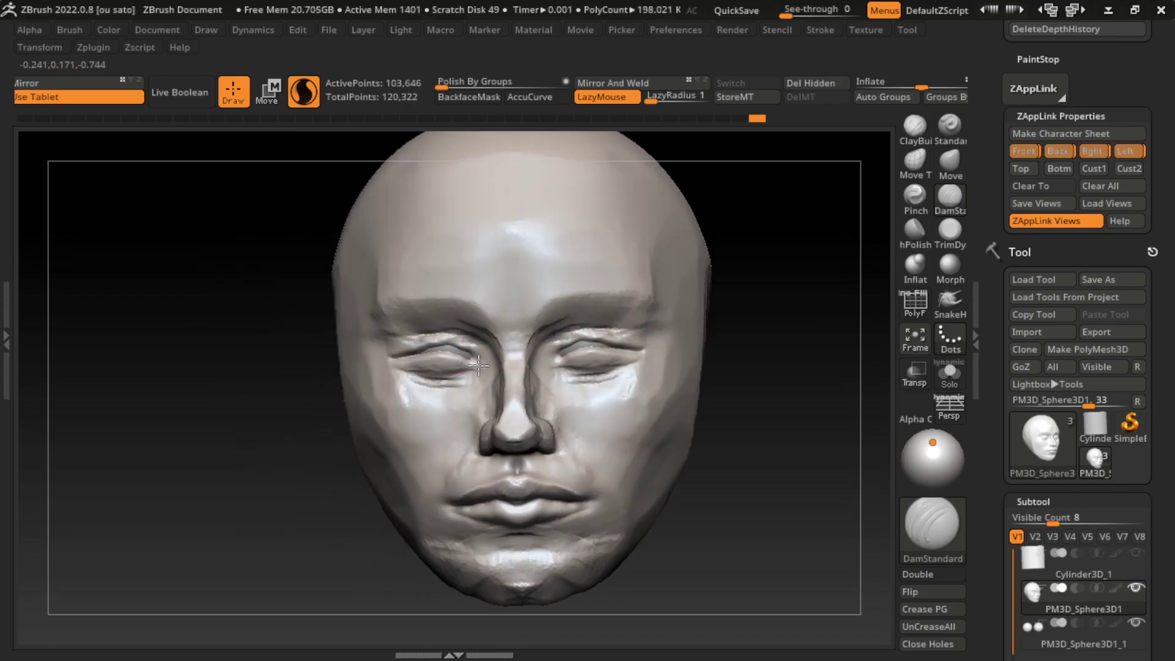
{"action": "left_click", "coordinate": [633, 375]}
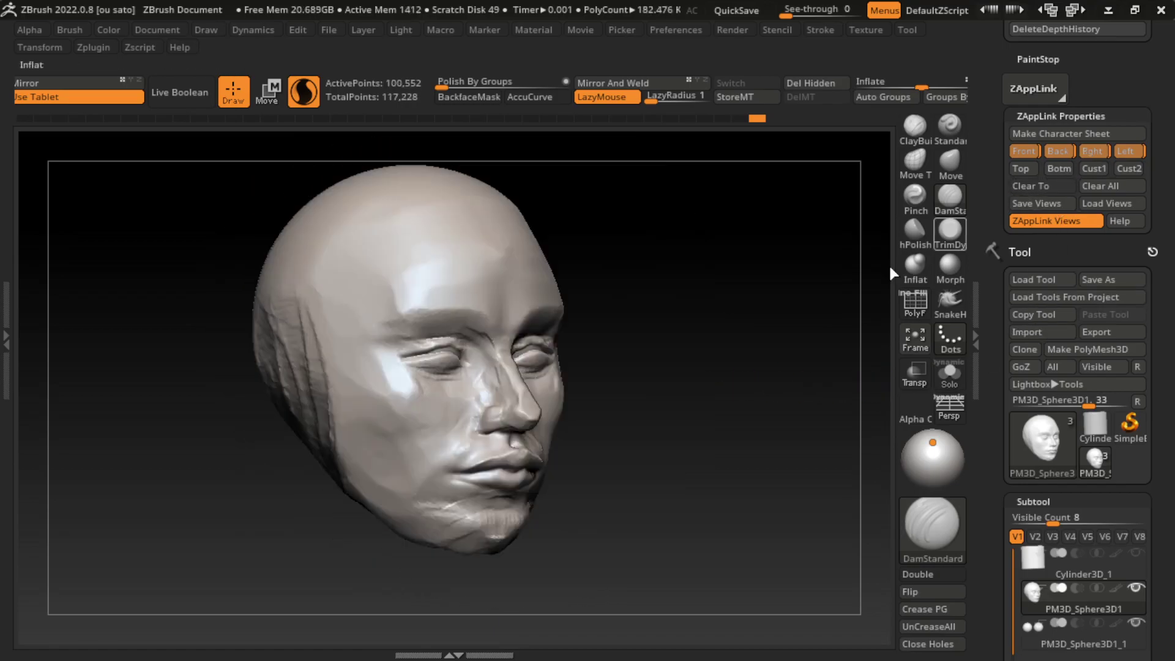
{"action": "right_click_drag", "start_coordinate": [889, 263], "coordinate": [648, 348]}
{"action": "scroll", "coordinate": [647, 348], "scroll_direction": "up", "scroll_amount": 3}
{"action": "left_click_drag", "start_coordinate": [422, 379], "coordinate": [395, 361]}
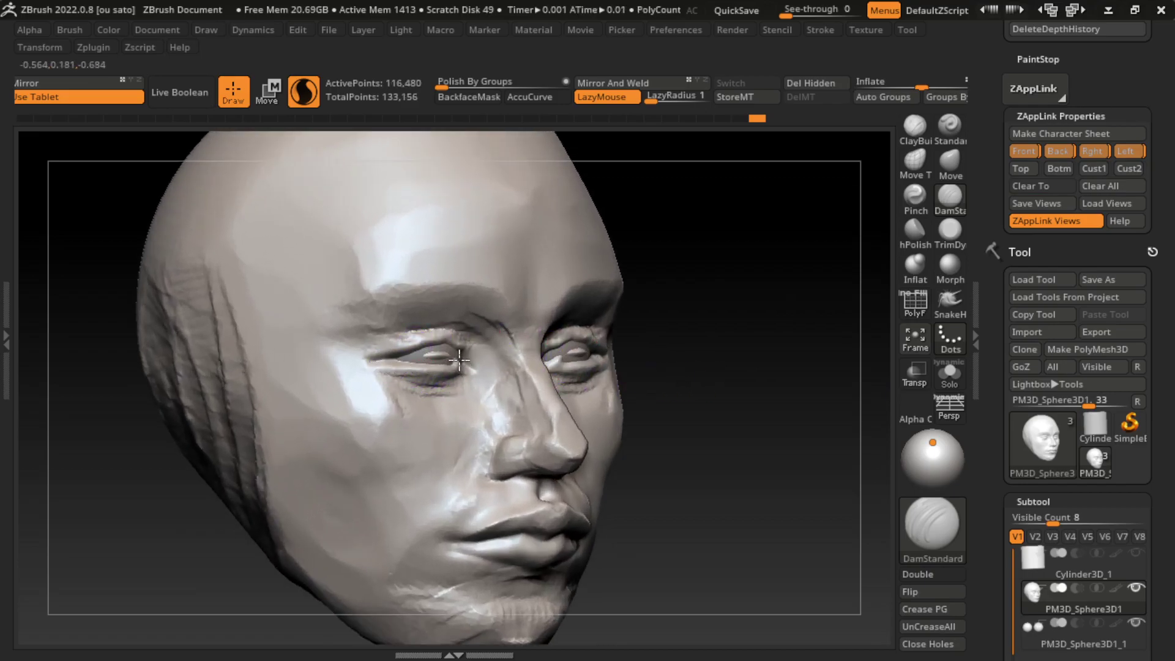
{"action": "left_click_drag", "start_coordinate": [448, 364], "coordinate": [449, 364]}
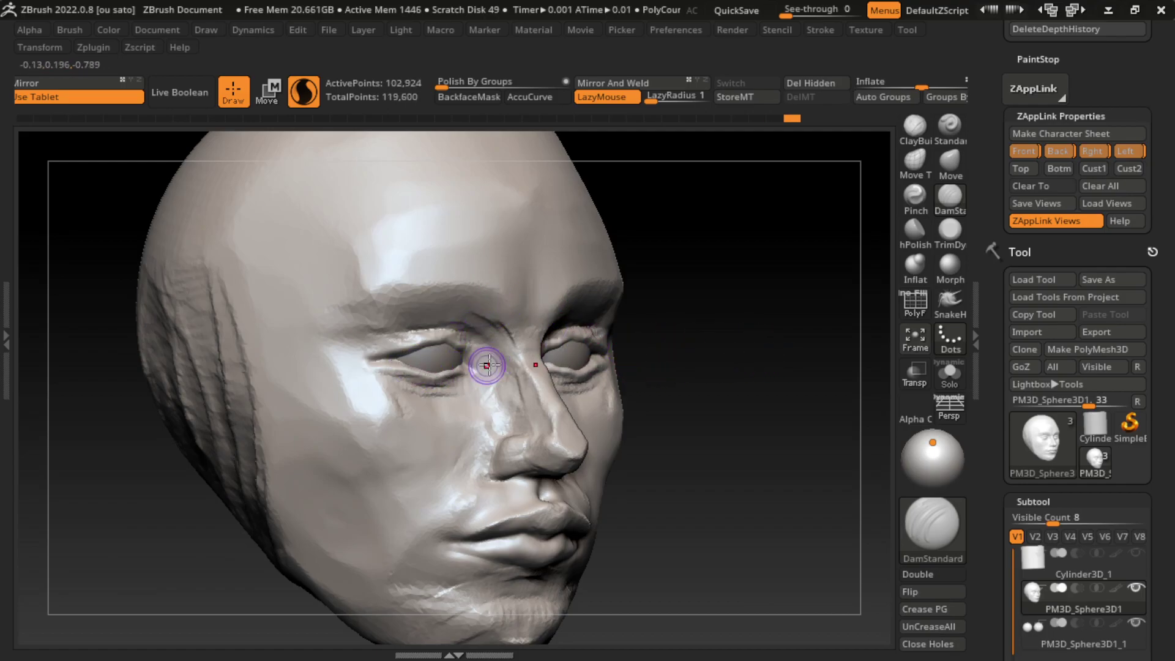
{"action": "mouse_move", "coordinate": [485, 362]}
{"action": "left_mouse_down"}
{"action": "mouse_move", "coordinate": [442, 372]}
{"action": "mouse_move", "coordinate": [483, 352]}
{"action": "mouse_move", "coordinate": [380, 349]}
{"action": "mouse_move", "coordinate": [407, 361]}
{"action": "mouse_move", "coordinate": [369, 366]}
{"action": "mouse_move", "coordinate": [393, 388]}
{"action": "mouse_move", "coordinate": [384, 368]}
{"action": "mouse_move", "coordinate": [373, 374]}
{"action": "mouse_move", "coordinate": [388, 380]}
{"action": "mouse_move", "coordinate": [343, 388]}
{"action": "mouse_move", "coordinate": [363, 402]}
{"action": "mouse_move", "coordinate": [362, 379]}
{"action": "mouse_move", "coordinate": [419, 402]}
{"action": "mouse_move", "coordinate": [433, 420]}
{"action": "mouse_move", "coordinate": [443, 406]}
{"action": "mouse_move", "coordinate": [430, 406]}
{"action": "mouse_move", "coordinate": [459, 394]}
{"action": "mouse_move", "coordinate": [422, 398]}
{"action": "mouse_move", "coordinate": [464, 388]}
{"action": "left_mouse_up"}
{"action": "left_click", "coordinate": [914, 127]}
- Carve a long crease from the eye to the lower cheek with DamStandard, lazy radius 30
{"action": "left_click", "coordinate": [956, 208]}
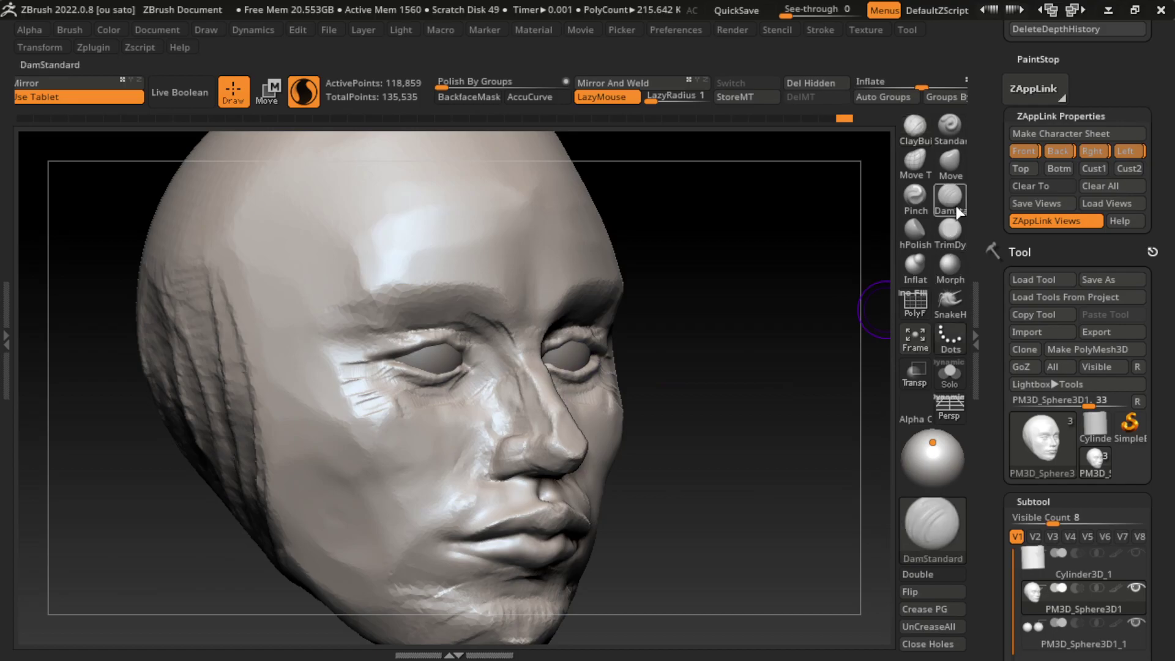
{"action": "left_click_drag", "start_coordinate": [471, 368], "coordinate": [408, 450]}
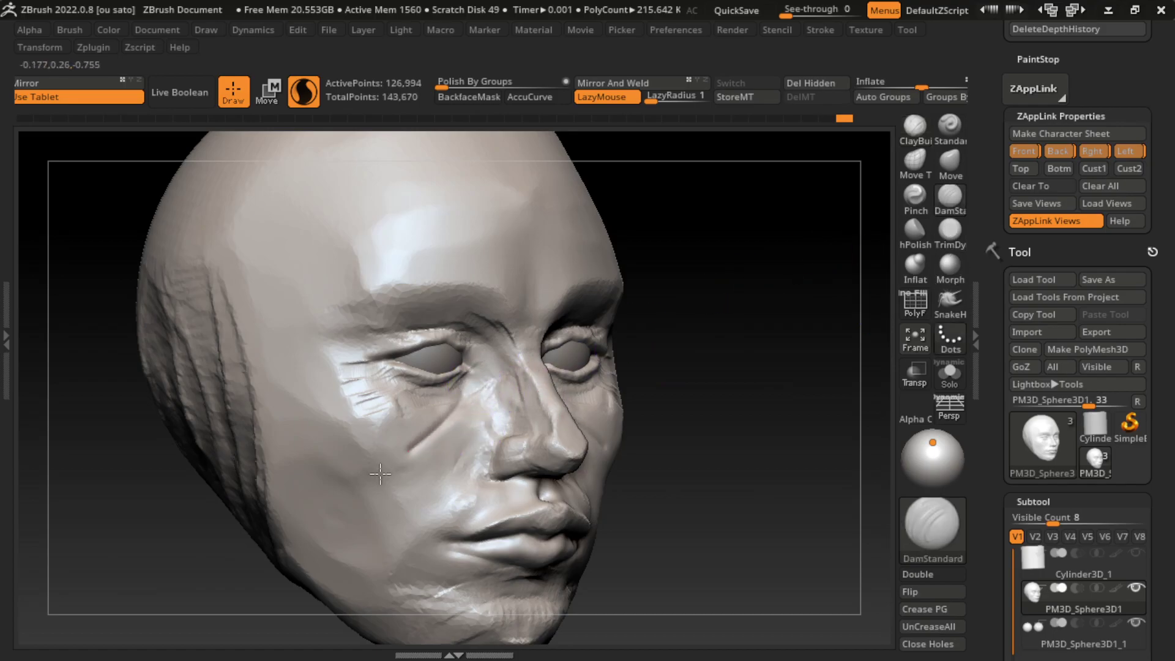
{"action": "key", "text": "ctrl+z"}
{"action": "left_click_drag", "start_coordinate": [650, 96], "coordinate": [671, 96]}
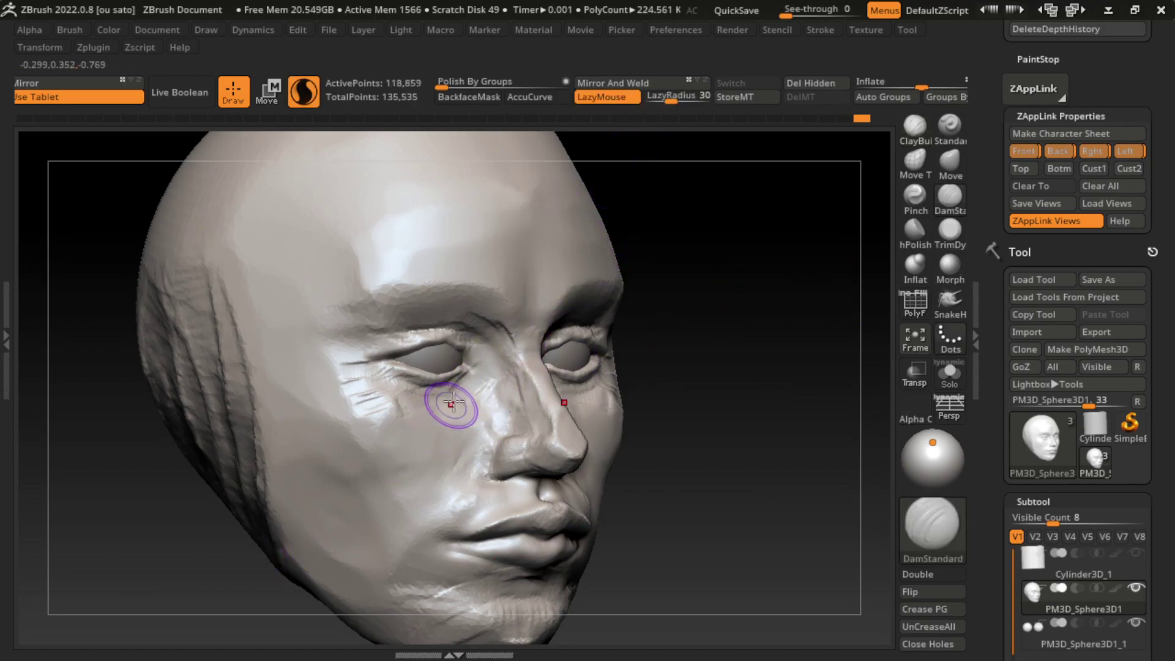
{"action": "left_click_drag", "start_coordinate": [453, 402], "coordinate": [215, 597]}
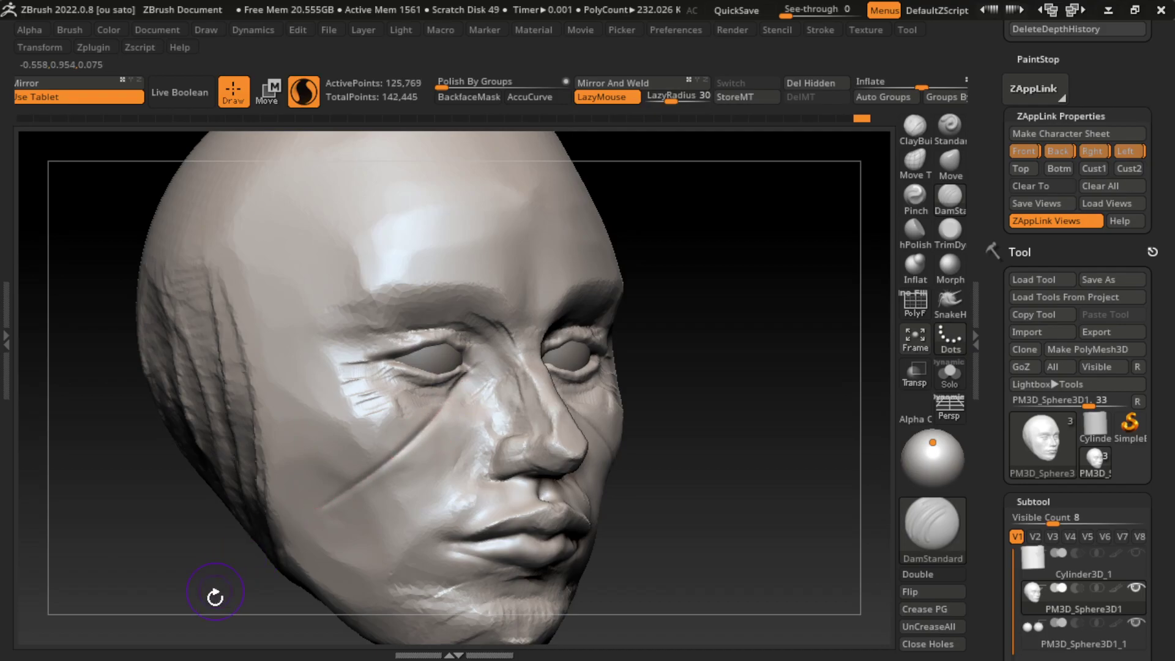
- Flatten the cheek, the side of the nose and the jaw into planes with TrimDynamic
{"action": "left_click", "coordinate": [914, 125]}
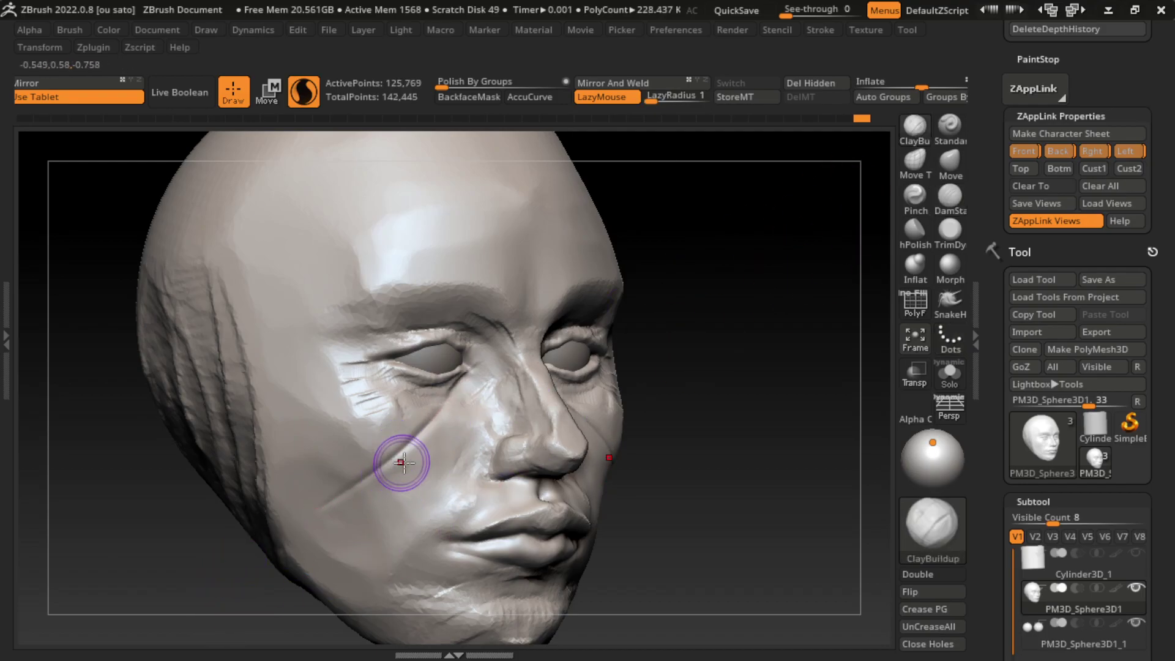
{"action": "left_click", "coordinate": [950, 229]}
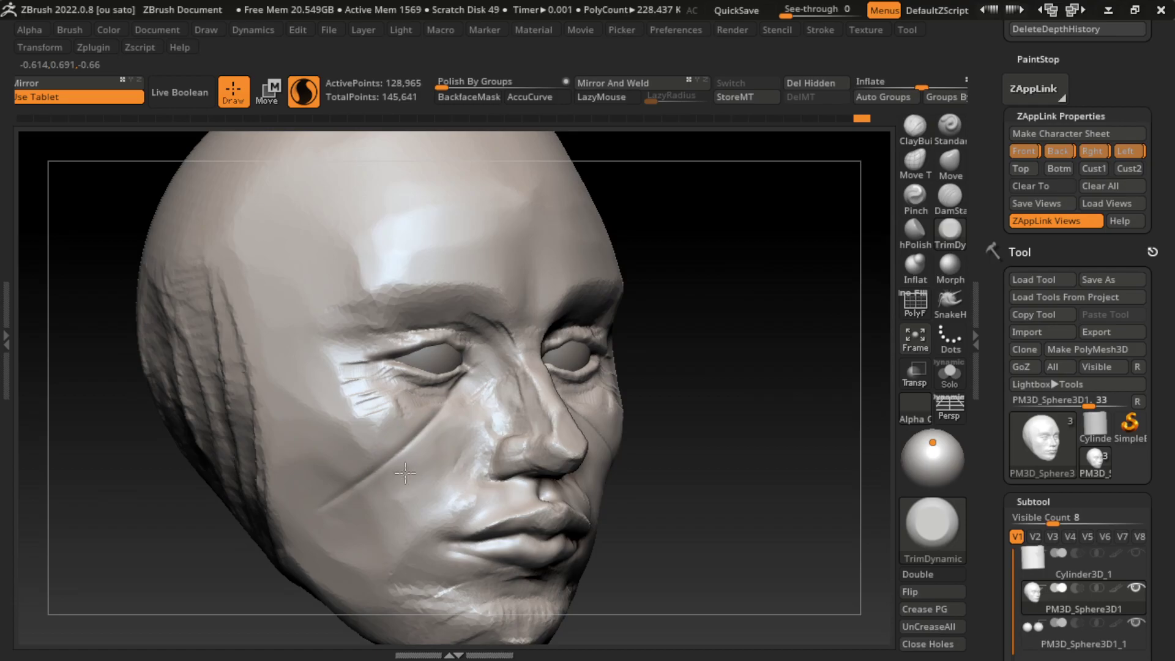
{"action": "left_click_drag", "start_coordinate": [439, 439], "coordinate": [438, 494]}
{"action": "left_click_drag", "start_coordinate": [439, 442], "coordinate": [382, 433]}
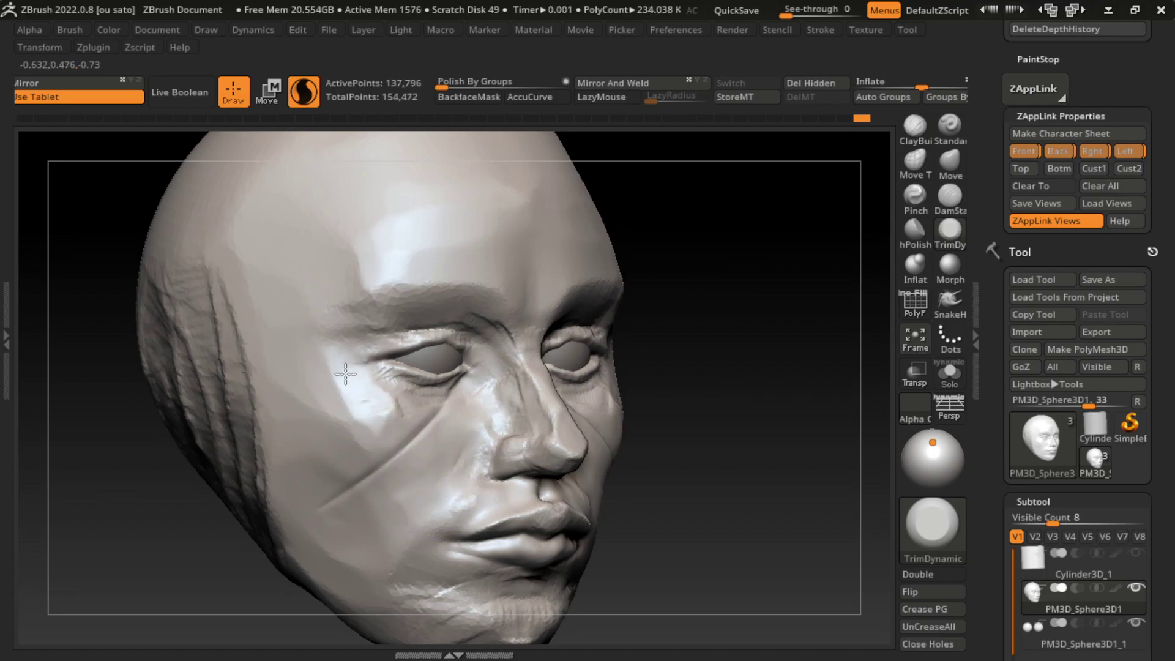
{"action": "left_click_drag", "start_coordinate": [622, 508], "coordinate": [697, 488]}
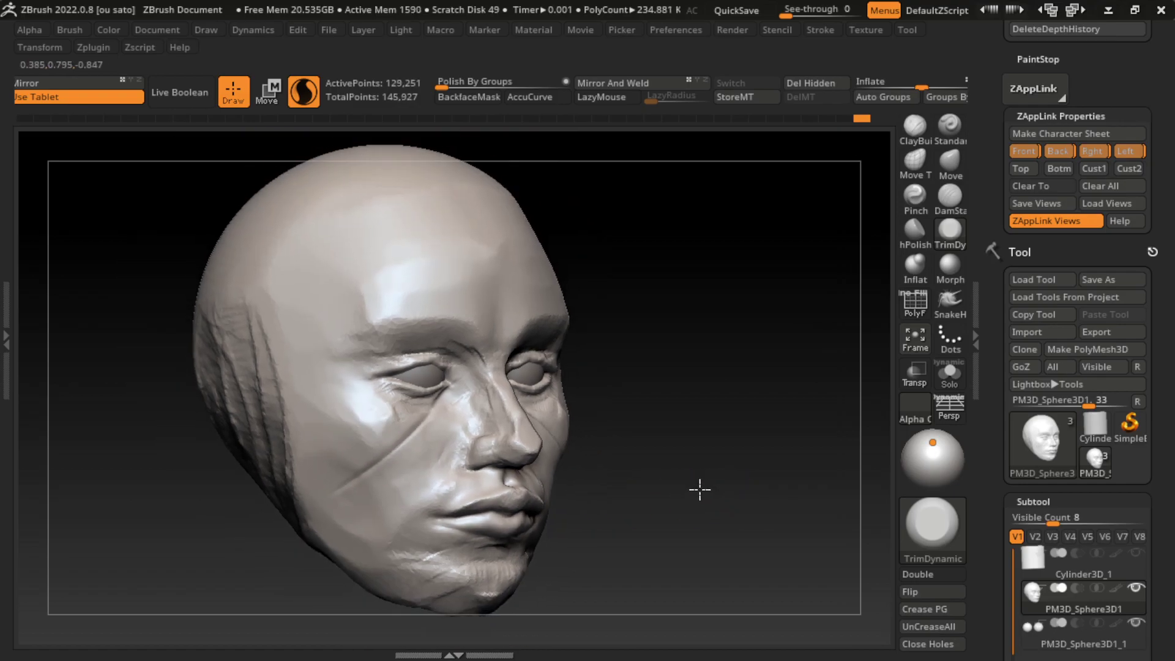
{"action": "left_click_drag", "start_coordinate": [554, 415], "coordinate": [547, 443]}
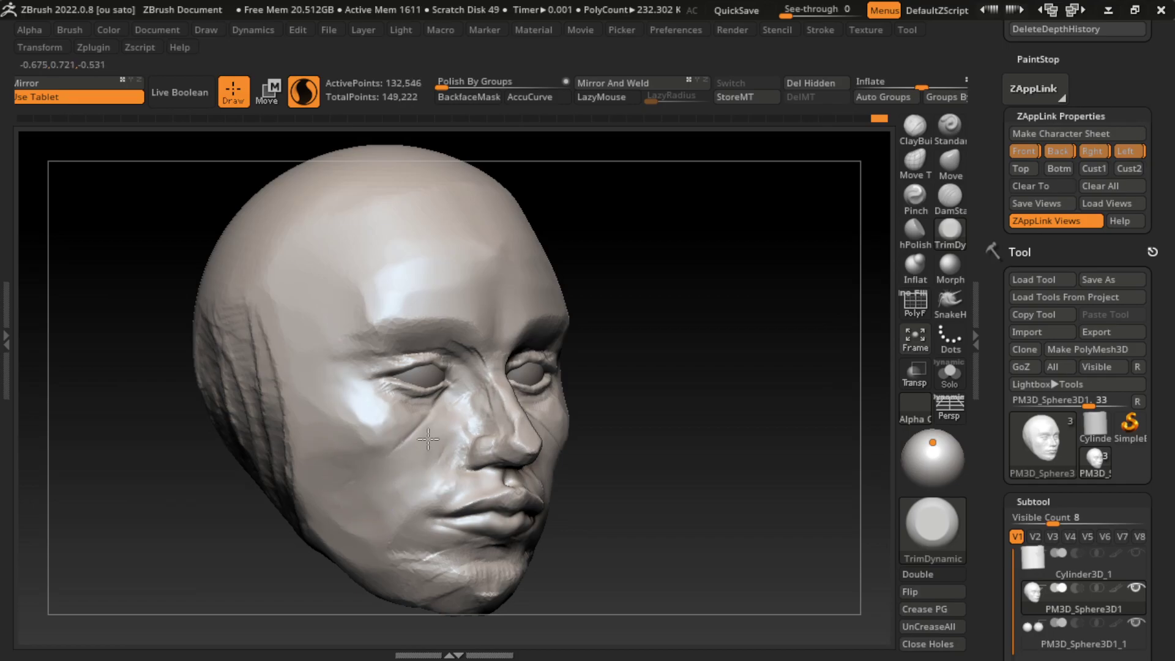
{"action": "left_click_drag", "start_coordinate": [324, 557], "coordinate": [365, 564]}
- Refine the side of the nose and the nostril area with a smaller brush
{"action": "key", "text": "s"}
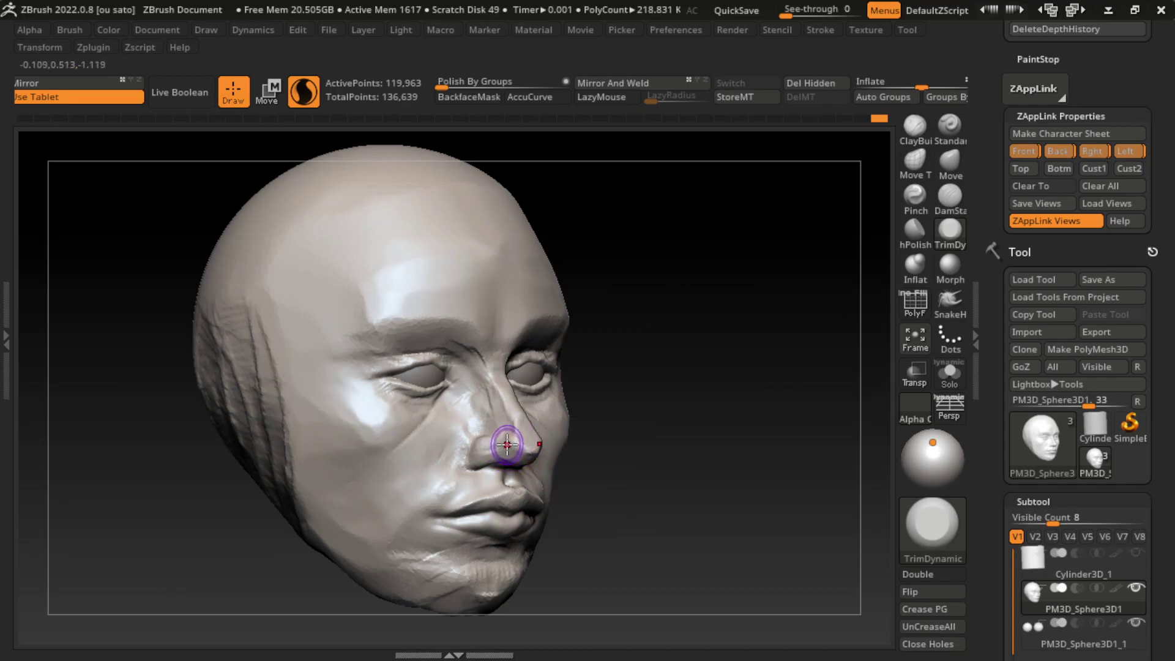
{"action": "left_click_drag", "start_coordinate": [490, 445], "coordinate": [508, 450]}
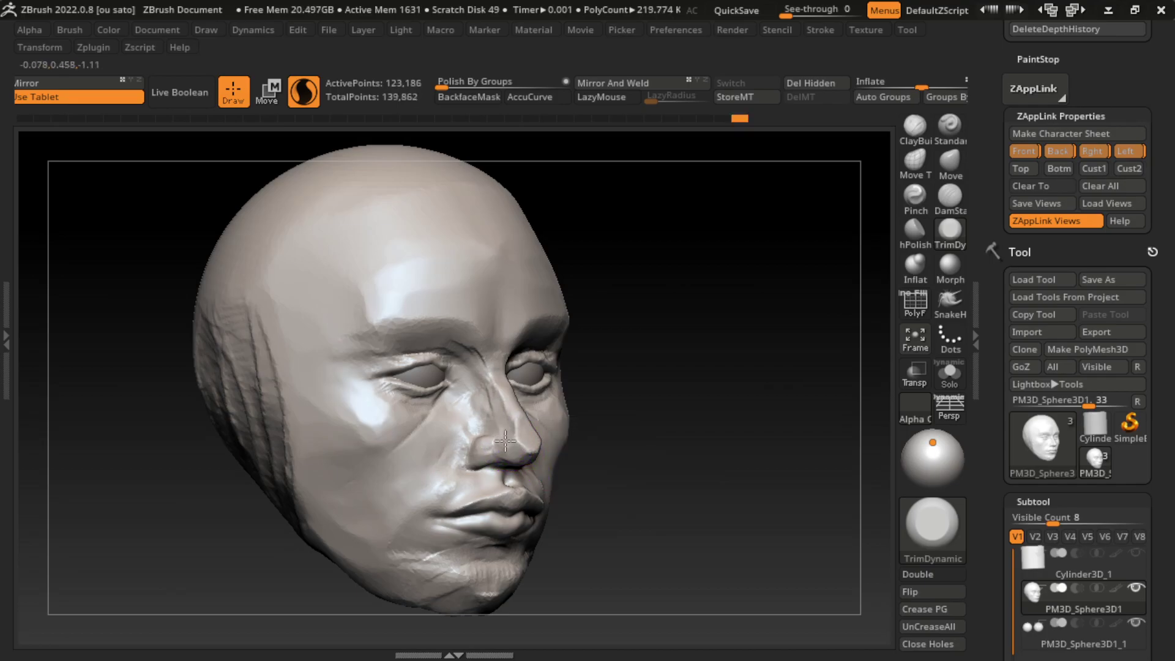
{"action": "key", "text": "s"}
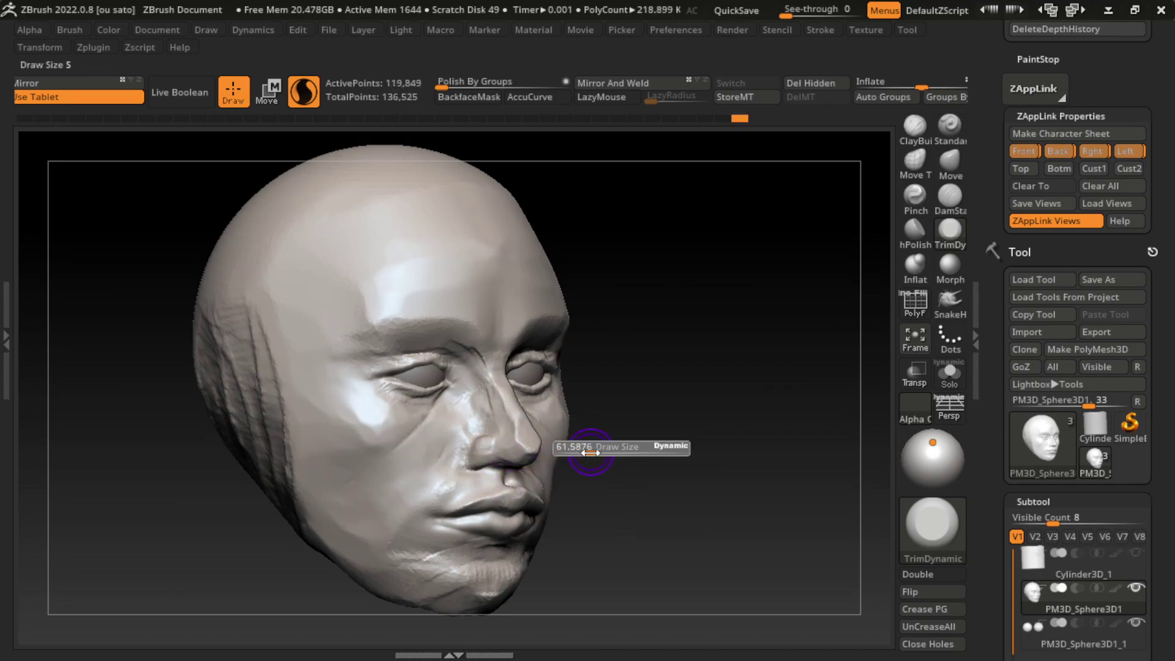
{"action": "left_click_drag", "start_coordinate": [494, 465], "coordinate": [493, 462]}
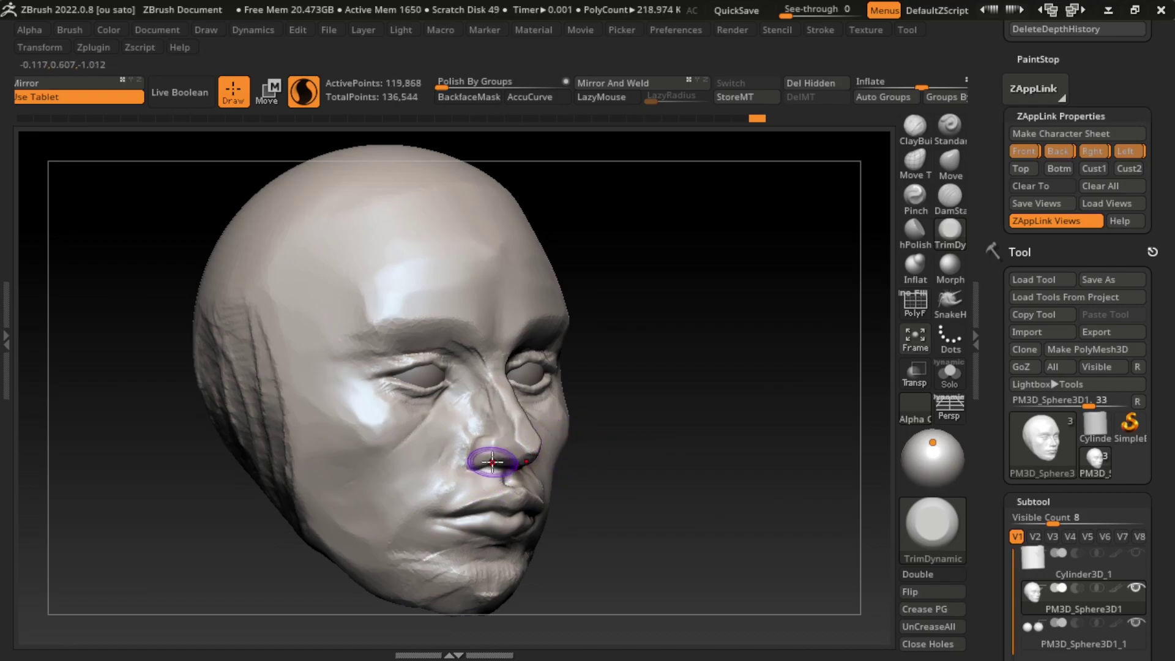
{"action": "key", "text": "s"}
- Build up the nostril wing and nose with ClayBuildup, undoing one stroke
{"action": "key", "text": "b"}
{"action": "key", "text": "c"}
{"action": "key", "text": "b"}
{"action": "key", "text": "l"}
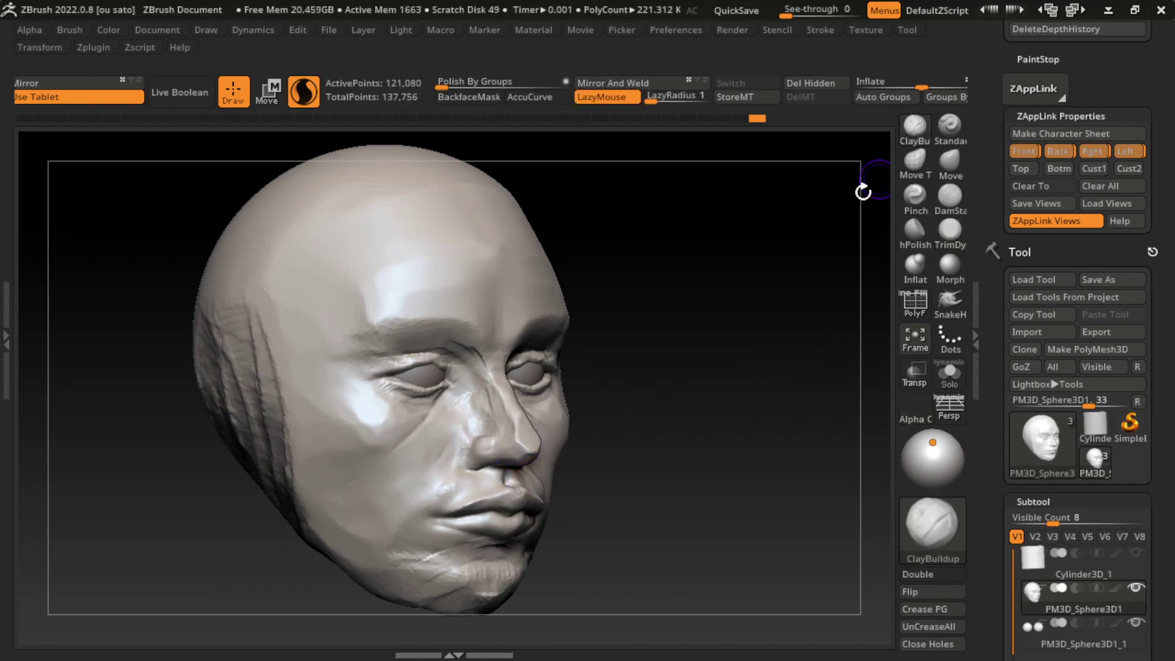
{"action": "mouse_move", "coordinate": [468, 462]}
{"action": "left_mouse_down"}
{"action": "mouse_move", "coordinate": [446, 472]}
{"action": "mouse_move", "coordinate": [446, 446]}
{"action": "mouse_move", "coordinate": [499, 425]}
{"action": "mouse_move", "coordinate": [489, 437]}
{"action": "left_mouse_up"}
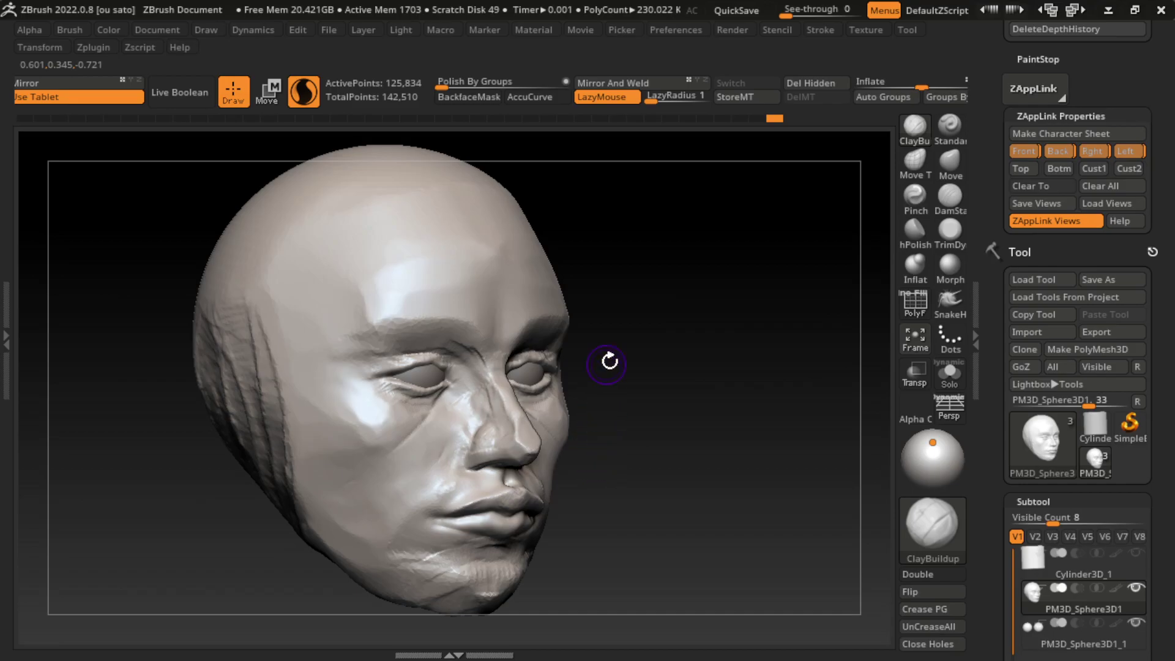
{"action": "key", "text": "ctrl+z"}
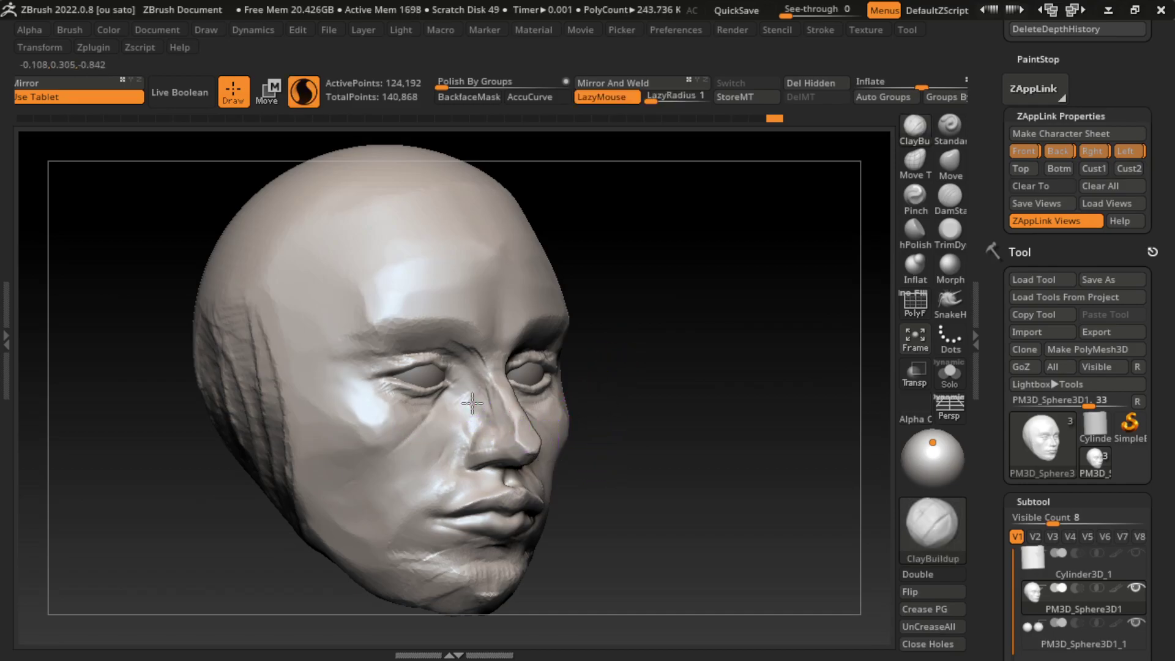
{"action": "left_click_drag", "start_coordinate": [471, 402], "coordinate": [517, 431]}
- Trim the area between the eyes, nose bridge, under the nose and lower cheek
{"action": "left_click", "coordinate": [949, 230]}
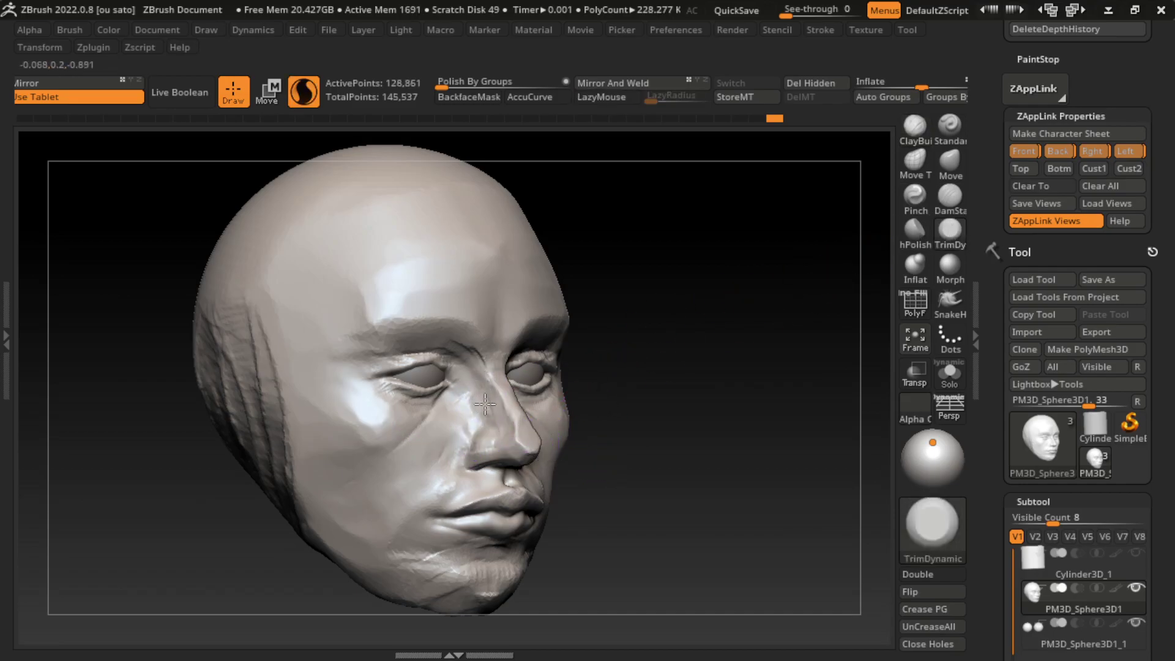
{"action": "left_click_drag", "start_coordinate": [472, 370], "coordinate": [467, 354]}
{"action": "left_click_drag", "start_coordinate": [493, 413], "coordinate": [482, 376]}
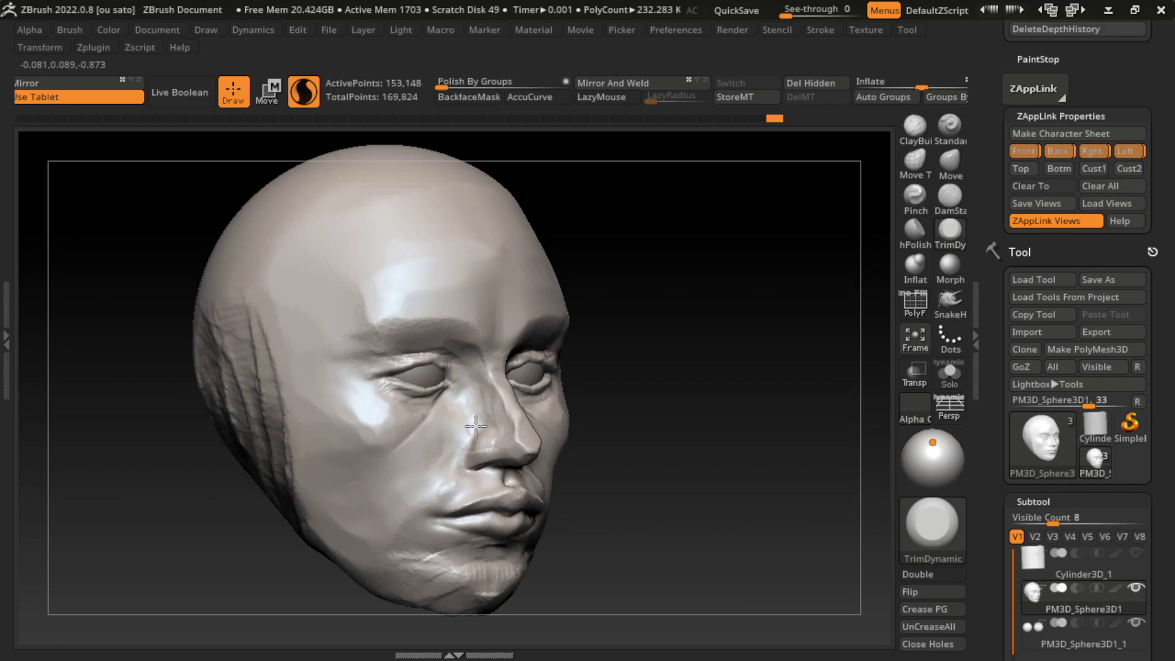
{"action": "left_click_drag", "start_coordinate": [511, 452], "coordinate": [502, 430]}
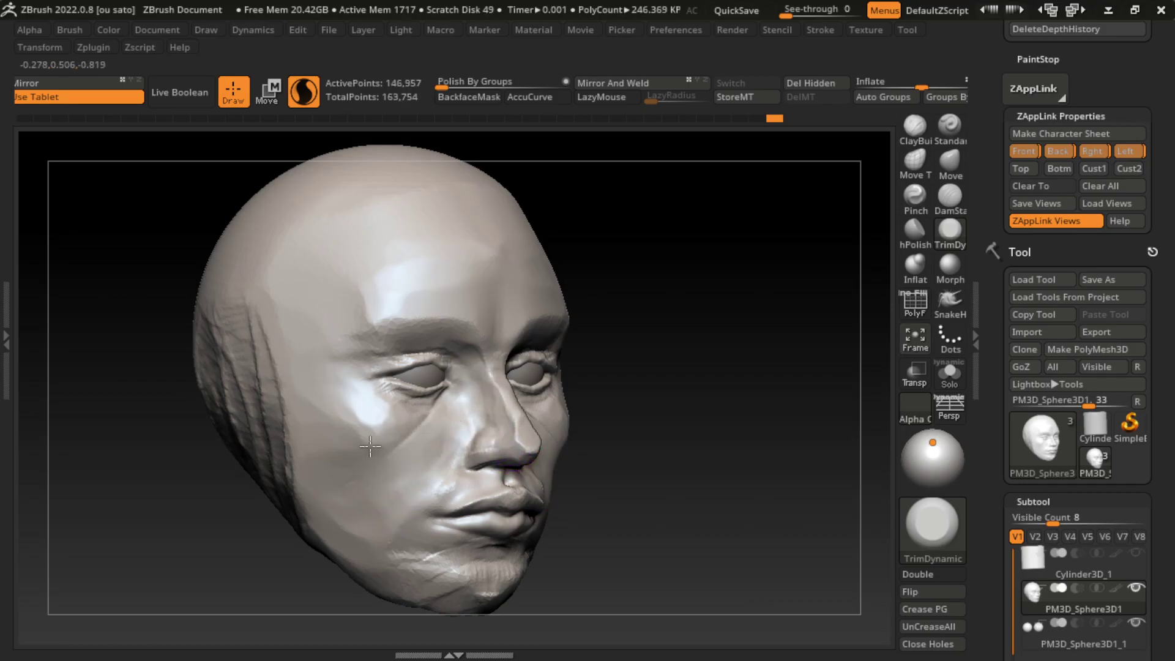
{"action": "mouse_move", "coordinate": [406, 490]}
{"action": "left_mouse_down"}
{"action": "mouse_move", "coordinate": [343, 552]}
{"action": "mouse_move", "coordinate": [452, 604]}
{"action": "left_mouse_up"}
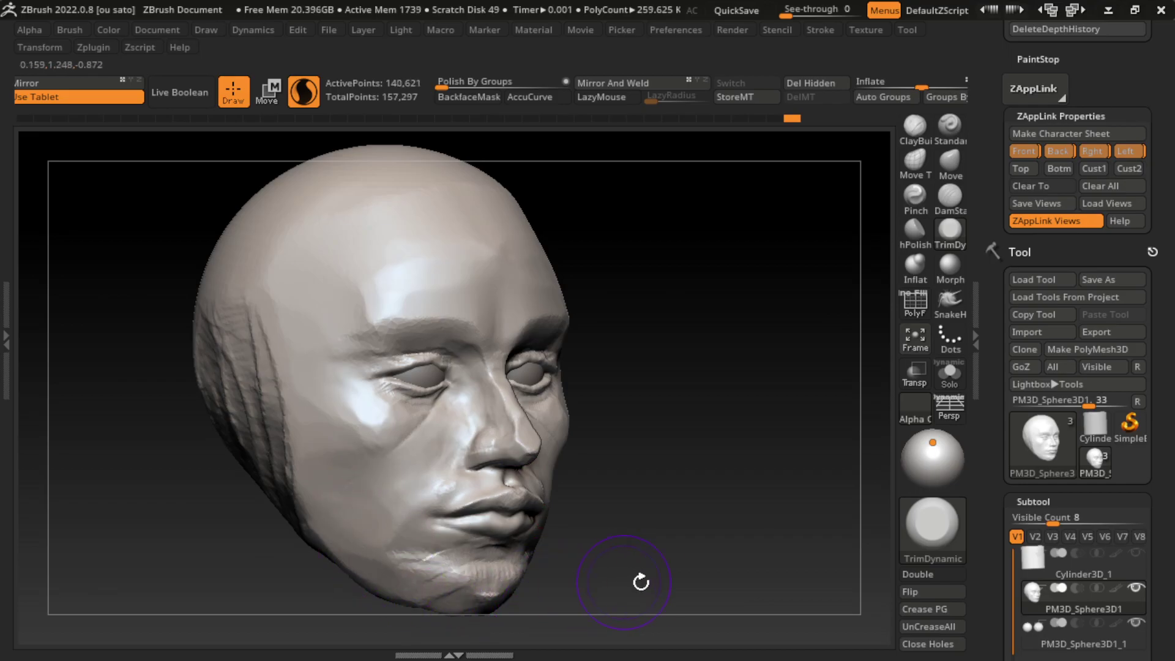
- Refine the jaw and chin surfaces with a larger TrimDynamic brush
{"action": "left_click_drag", "start_coordinate": [641, 581], "coordinate": [630, 532], "text": "alt"}
{"action": "left_click_drag", "start_coordinate": [393, 497], "coordinate": [387, 495]}
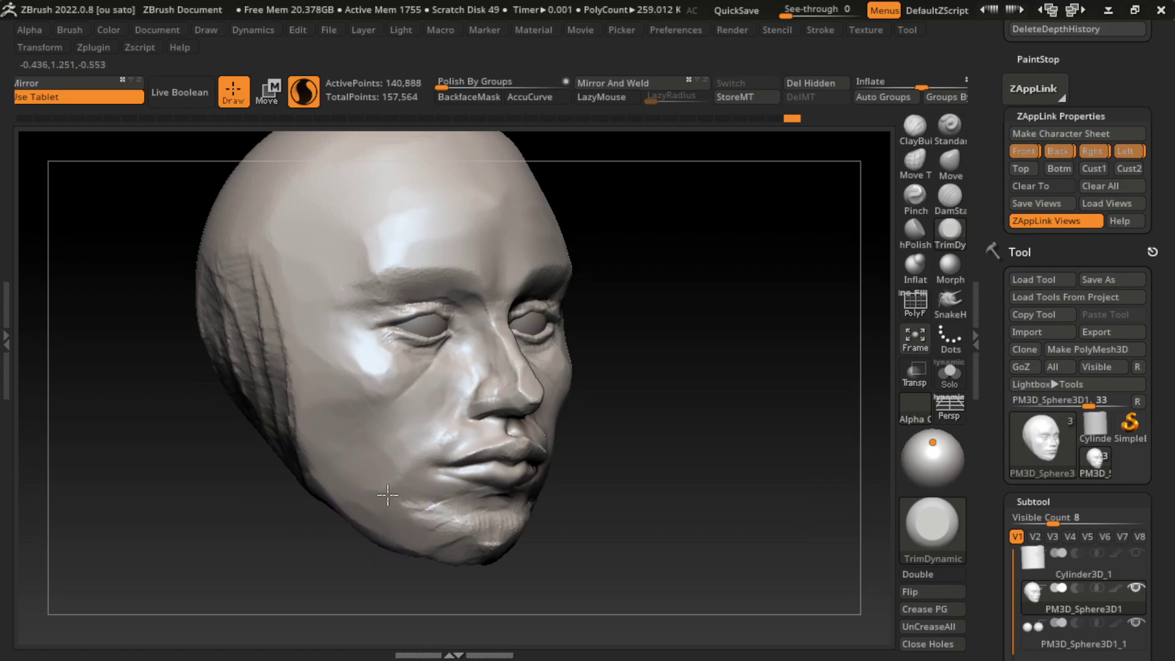
{"action": "mouse_move", "coordinate": [512, 580]}
{"action": "left_mouse_down"}
{"action": "mouse_move", "coordinate": [420, 542]}
{"action": "mouse_move", "coordinate": [520, 532]}
{"action": "mouse_move", "coordinate": [428, 533]}
{"action": "mouse_move", "coordinate": [452, 543]}
{"action": "left_mouse_up"}
{"action": "key", "text": "s"}
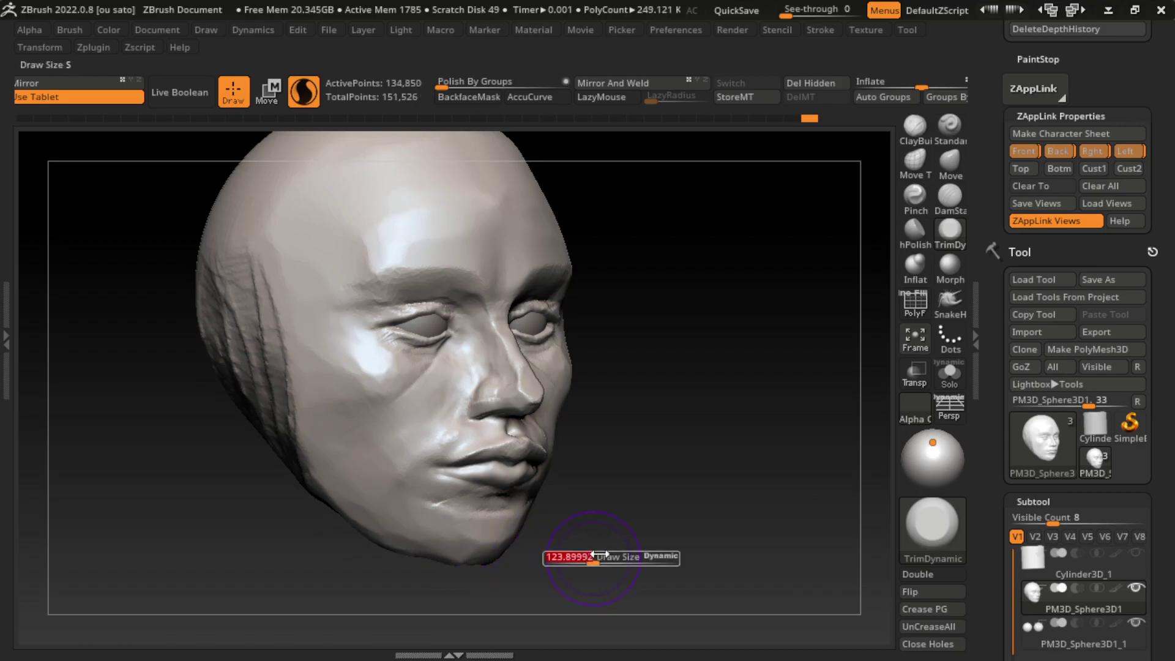
{"action": "left_click_drag", "start_coordinate": [576, 557], "coordinate": [586, 557]}
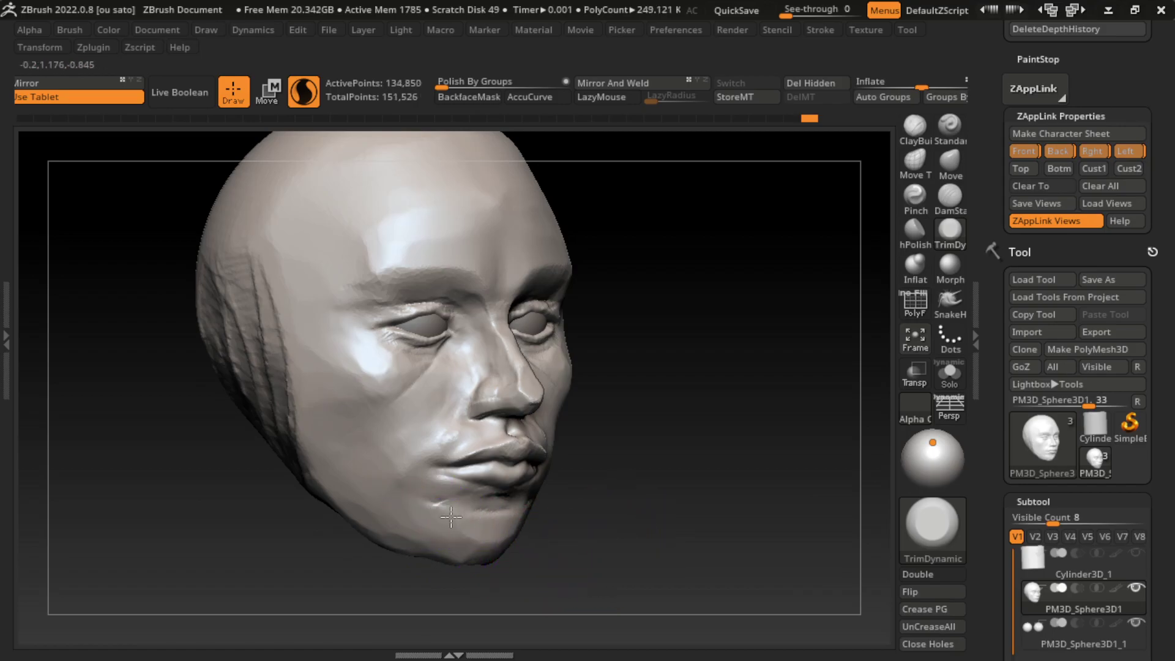
{"action": "mouse_move", "coordinate": [435, 510]}
{"action": "left_mouse_down"}
{"action": "mouse_move", "coordinate": [459, 524]}
{"action": "mouse_move", "coordinate": [419, 538]}
{"action": "left_mouse_up"}
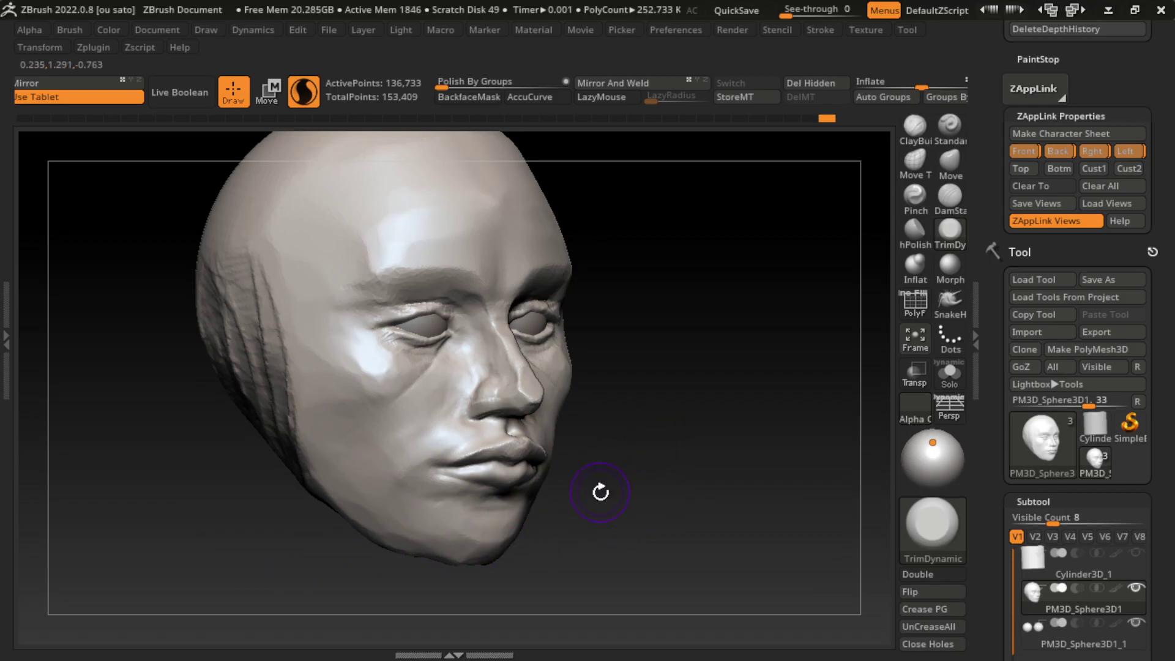
- Reshape the lips with the Move brush from a front view
{"action": "left_click_drag", "start_coordinate": [656, 517], "coordinate": [748, 498], "text": "shift"}
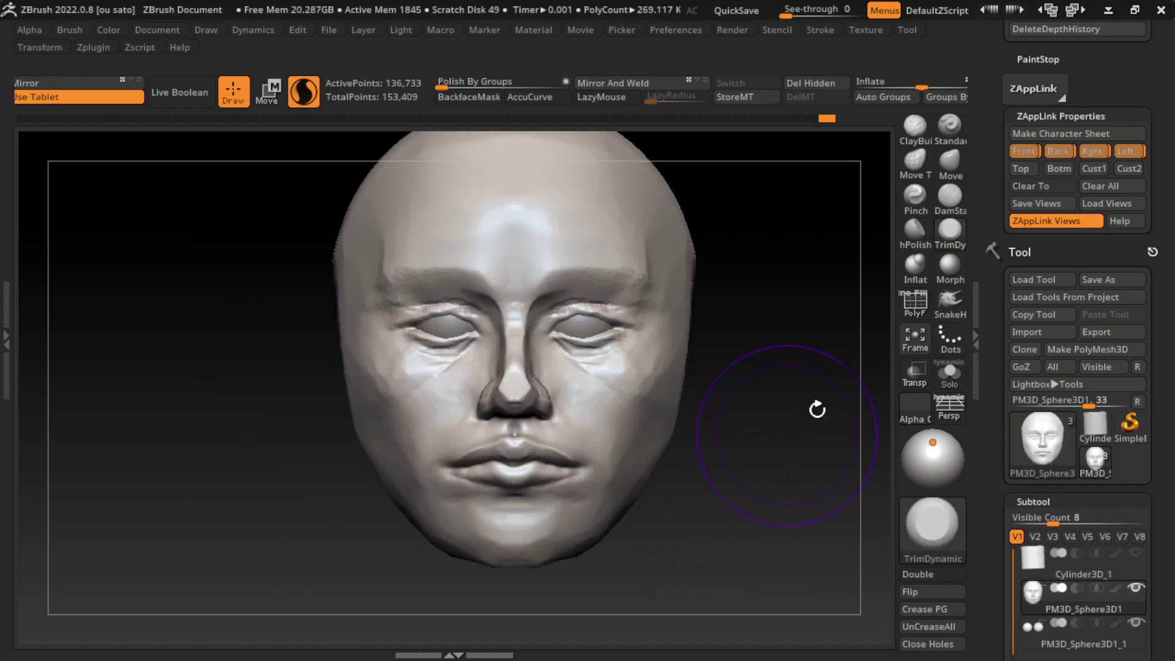
{"action": "left_click", "coordinate": [949, 160]}
{"action": "mouse_move", "coordinate": [568, 471]}
{"action": "left_mouse_down"}
{"action": "mouse_move", "coordinate": [571, 485]}
{"action": "mouse_move", "coordinate": [603, 471]}
{"action": "left_mouse_up"}
- Isolate the lips with an inverted mask, scale them up fuller, then clear the mask
{"action": "left_click", "coordinate": [722, 456], "text": "ctrl"}
{"action": "key", "text": "w"}
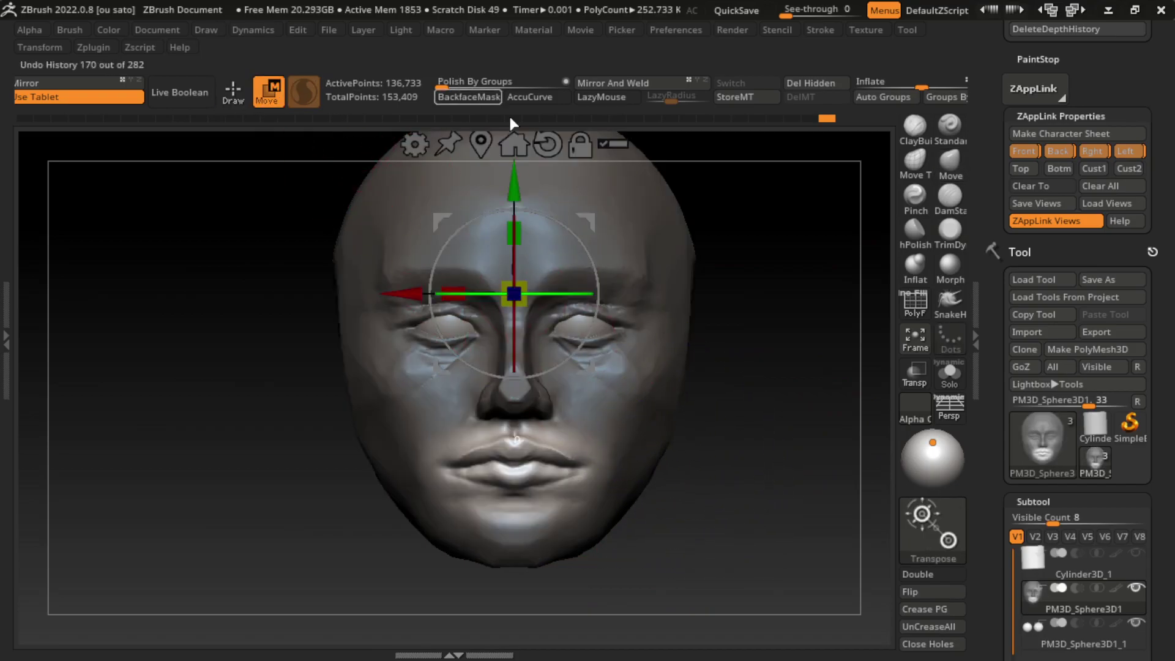
{"action": "left_click_drag", "start_coordinate": [510, 300], "coordinate": [465, 300], "text": "ctrl"}
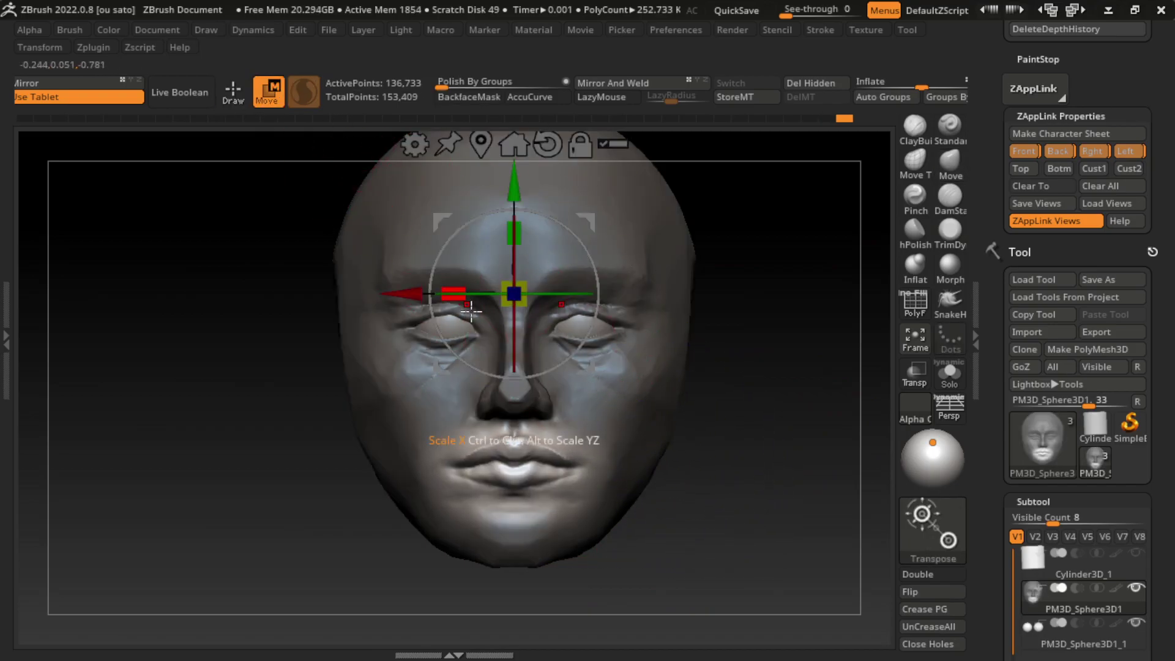
{"action": "mouse_move", "coordinate": [753, 605]}
{"action": "left_mouse_down", "text": "ctrl"}
{"action": "mouse_move", "coordinate": [774, 618]}
{"action": "mouse_move", "coordinate": [773, 572]}
{"action": "left_mouse_up", "text": "ctrl"}
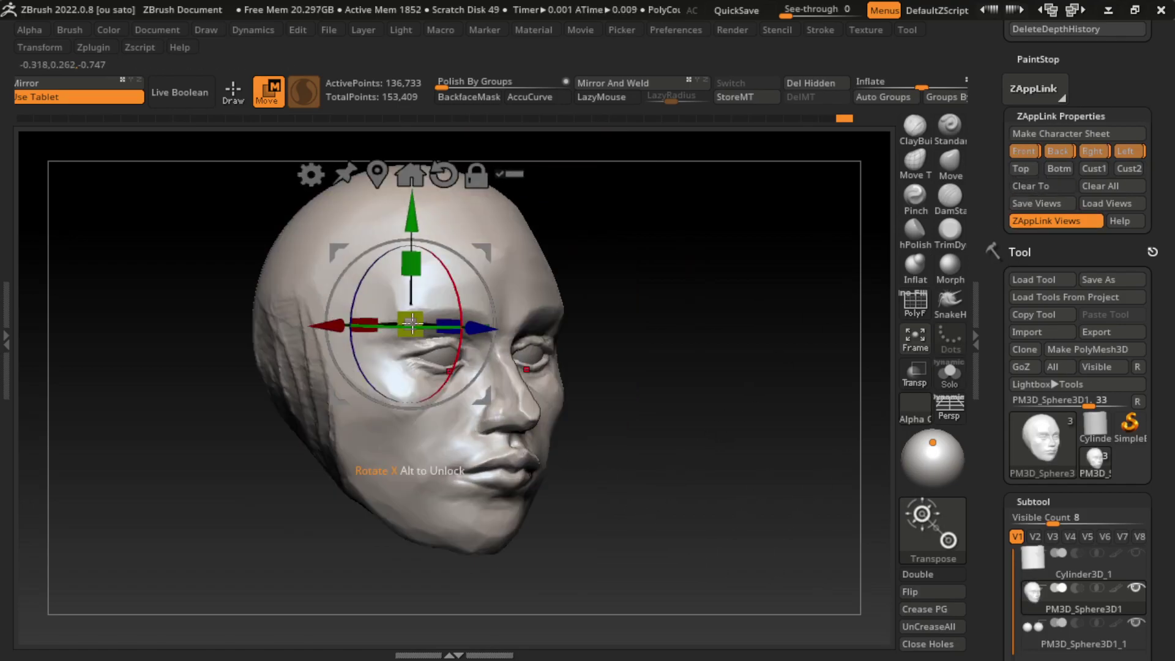
{"action": "key", "text": "q"}
- Set the Move brush draw size to about 95 and zoom in on the head
{"action": "key", "text": "s"}
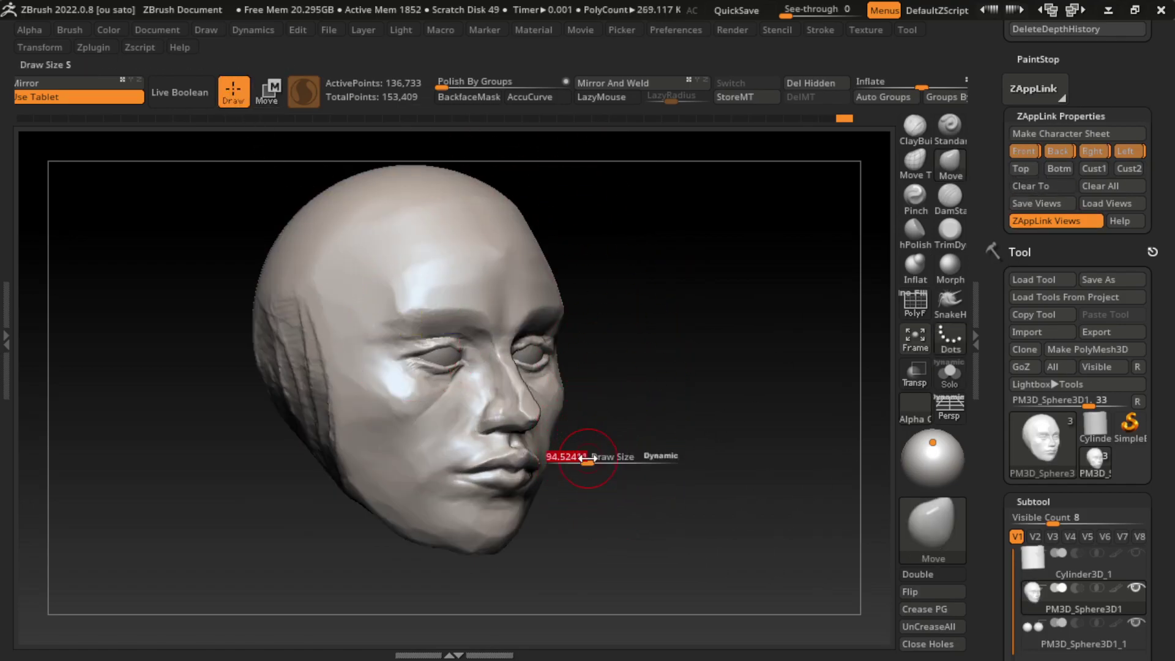
{"action": "left_click_drag", "start_coordinate": [595, 458], "coordinate": [586, 458]}
{"action": "right_click_drag", "start_coordinate": [635, 395], "coordinate": [713, 436], "text": "alt"}
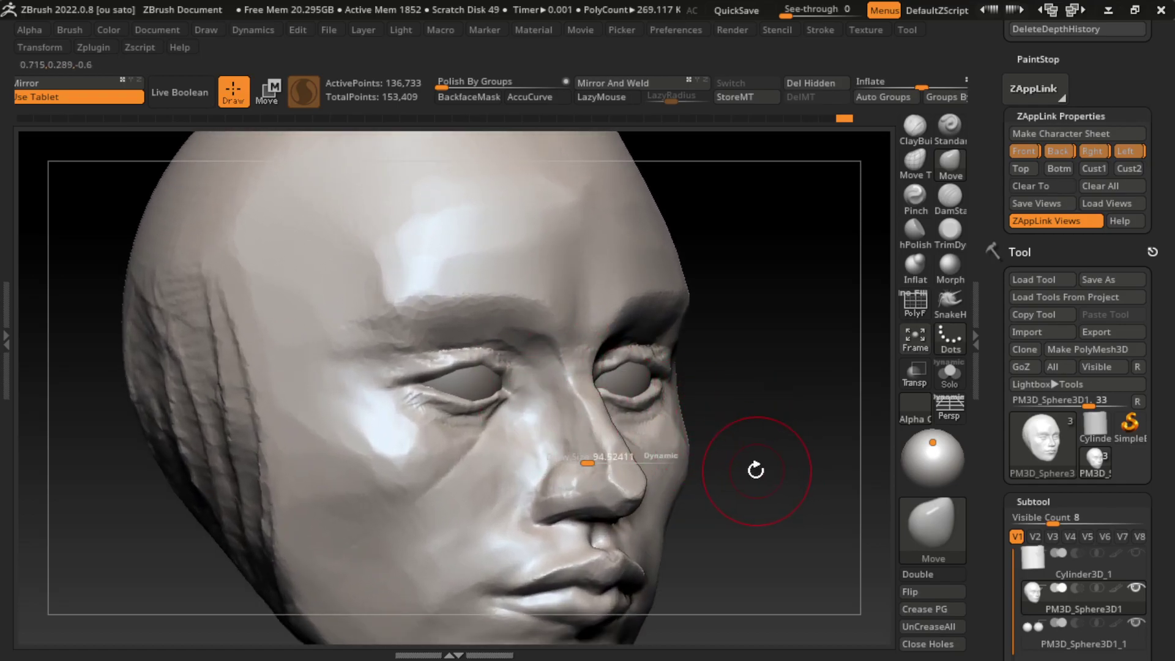
- Switch to DamStandard and carve creases along the left upper eyelid and inner eye corner
{"action": "key", "text": "s"}
{"action": "key", "text": "b"}
{"action": "key", "text": "d"}
{"action": "key", "text": "s"}
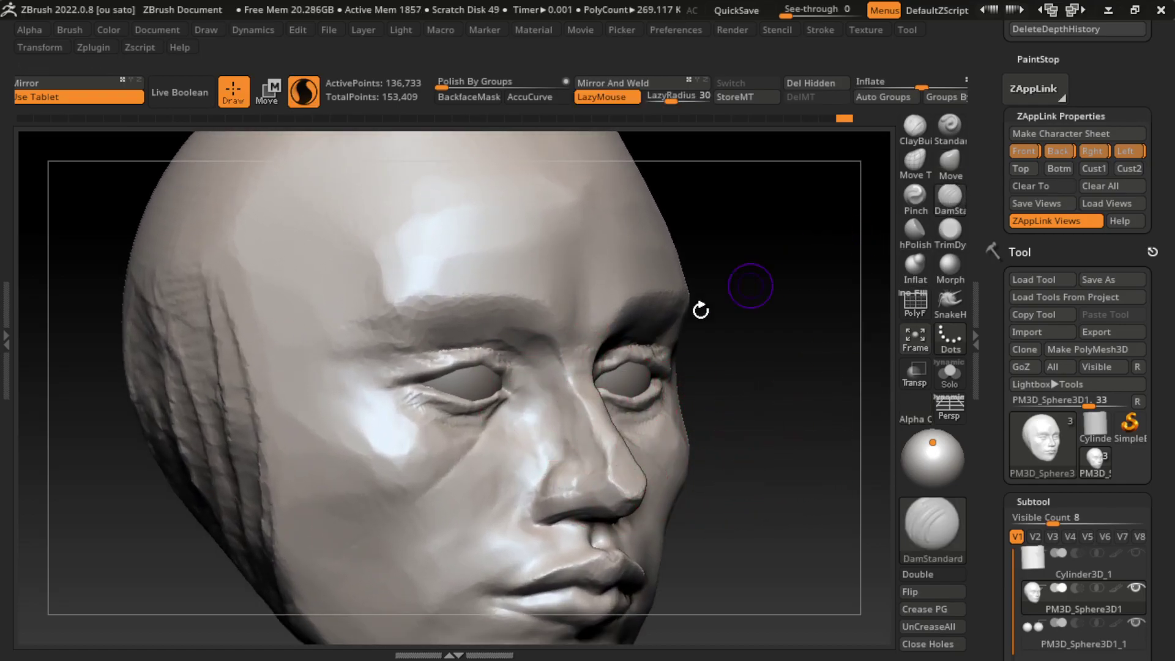
{"action": "left_click_drag", "start_coordinate": [393, 386], "coordinate": [430, 373]}
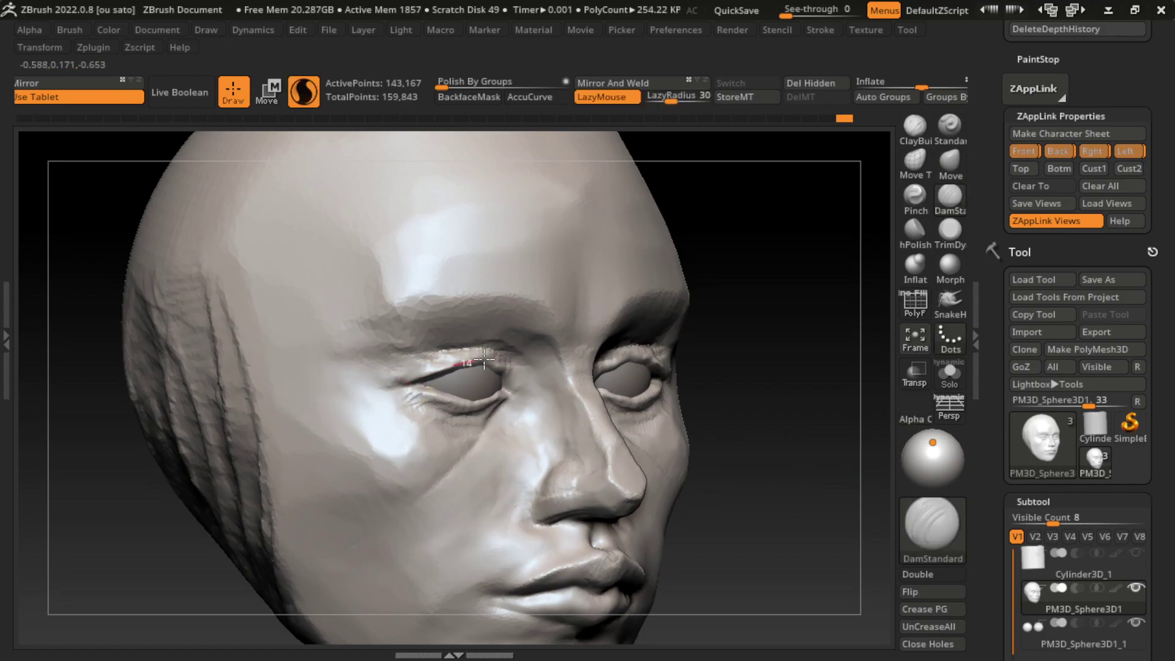
{"action": "left_click_drag", "start_coordinate": [503, 362], "coordinate": [512, 365]}
{"action": "mouse_move", "coordinate": [499, 428]}
{"action": "left_mouse_down"}
{"action": "mouse_move", "coordinate": [509, 387]}
{"action": "mouse_move", "coordinate": [525, 401]}
{"action": "left_mouse_up"}
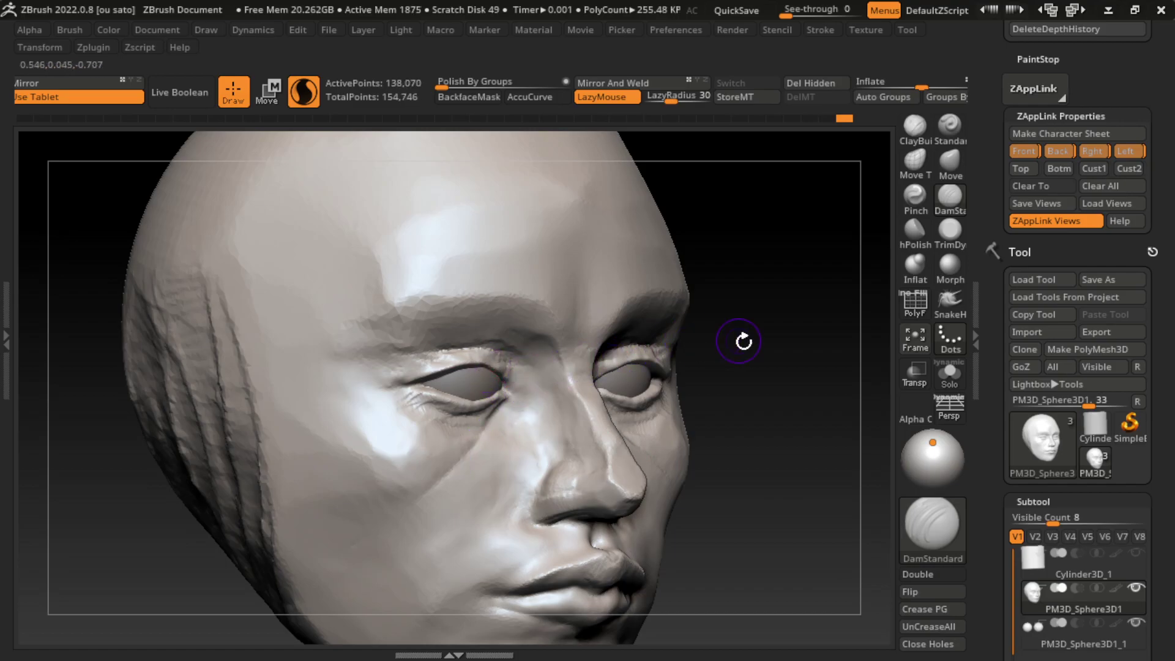
- Deepen the upper eyelid and eyebrow creases from front and side views
{"action": "left_click_drag", "start_coordinate": [747, 341], "coordinate": [734, 348], "text": "shift"}
{"action": "mouse_move", "coordinate": [532, 397]}
{"action": "left_mouse_down"}
{"action": "mouse_move", "coordinate": [415, 388]}
{"action": "mouse_move", "coordinate": [463, 404]}
{"action": "mouse_move", "coordinate": [527, 386]}
{"action": "left_mouse_up"}
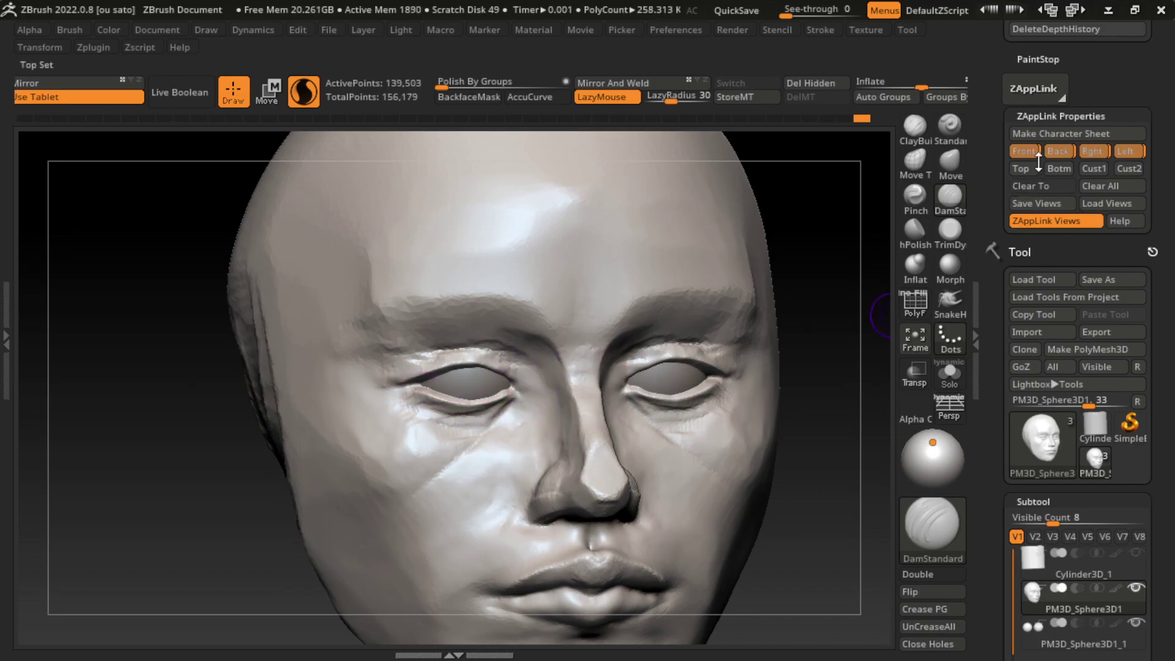
{"action": "left_click", "coordinate": [1091, 153]}
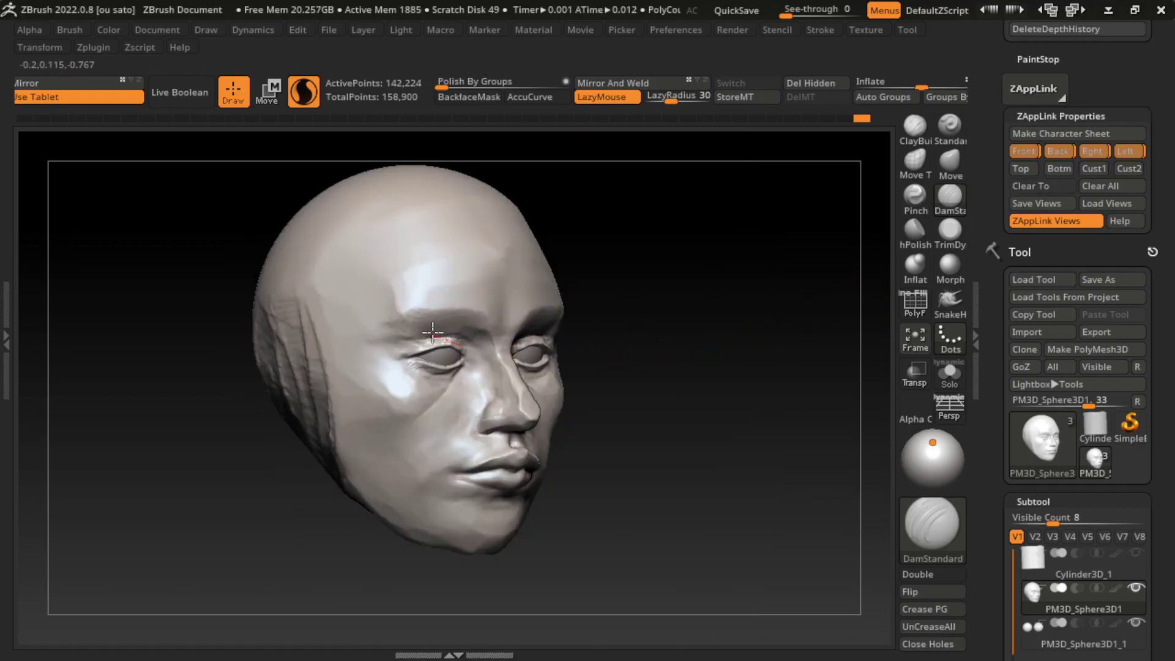
{"action": "left_click_drag", "start_coordinate": [386, 360], "coordinate": [491, 348]}
{"action": "key", "text": "space"}
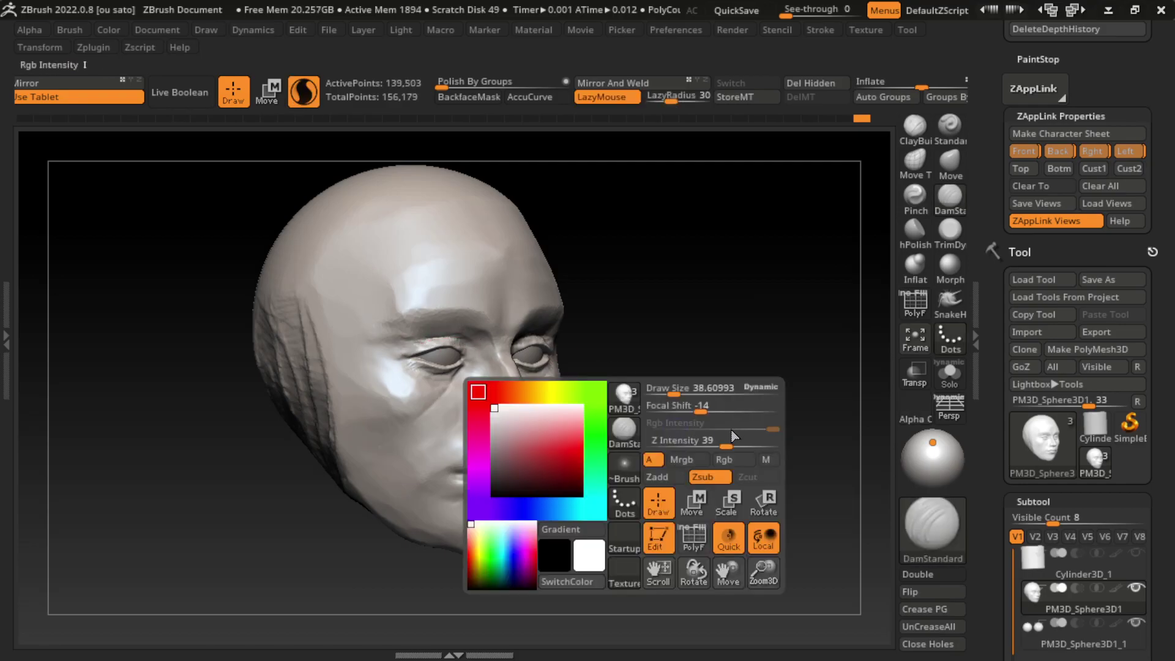
{"action": "key", "text": "space"}
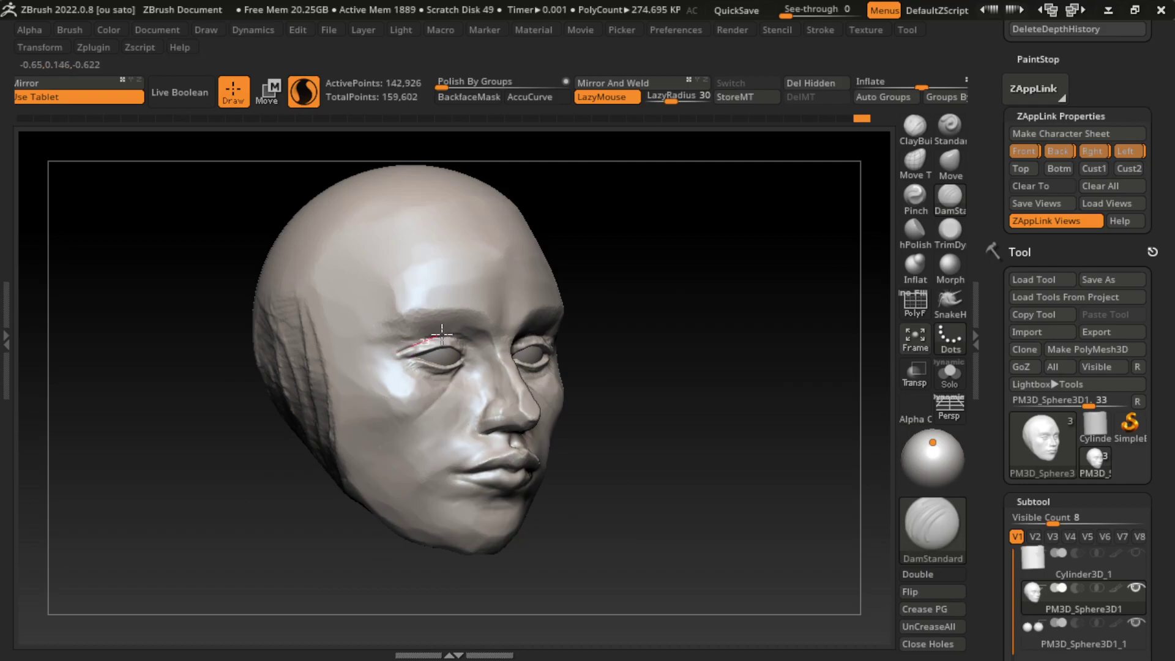
{"action": "mouse_move", "coordinate": [460, 335]}
{"action": "left_mouse_down"}
{"action": "mouse_move", "coordinate": [459, 351]}
{"action": "mouse_move", "coordinate": [480, 355]}
{"action": "left_mouse_up"}
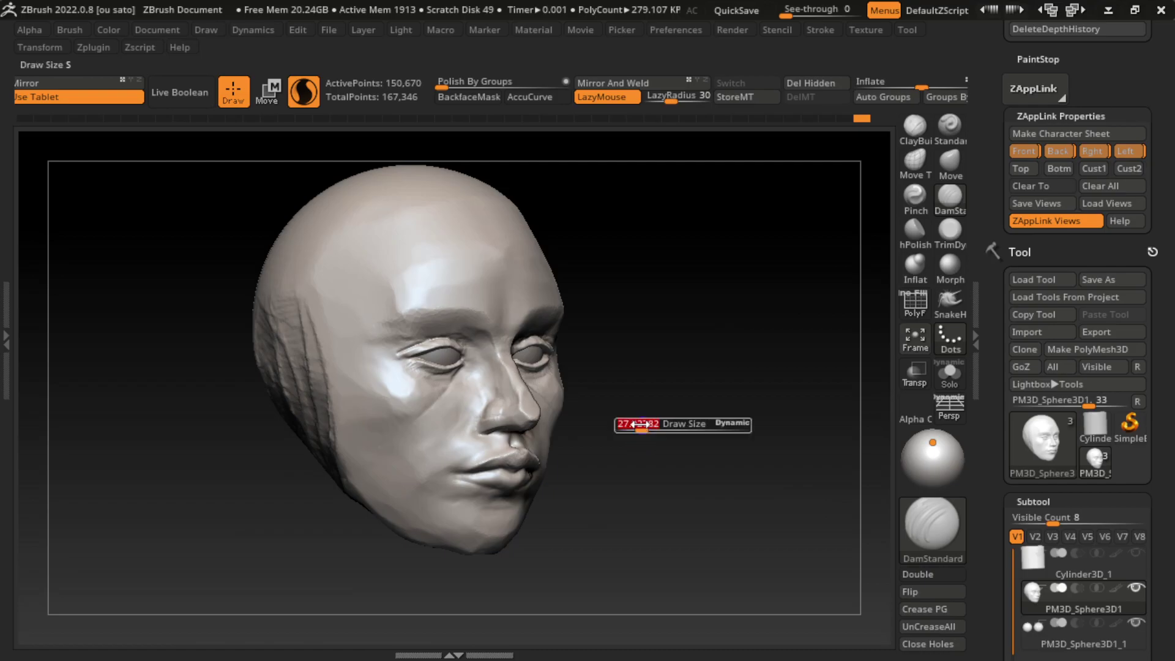
{"action": "left_click_drag", "start_coordinate": [637, 428], "coordinate": [682, 441], "text": "shift"}
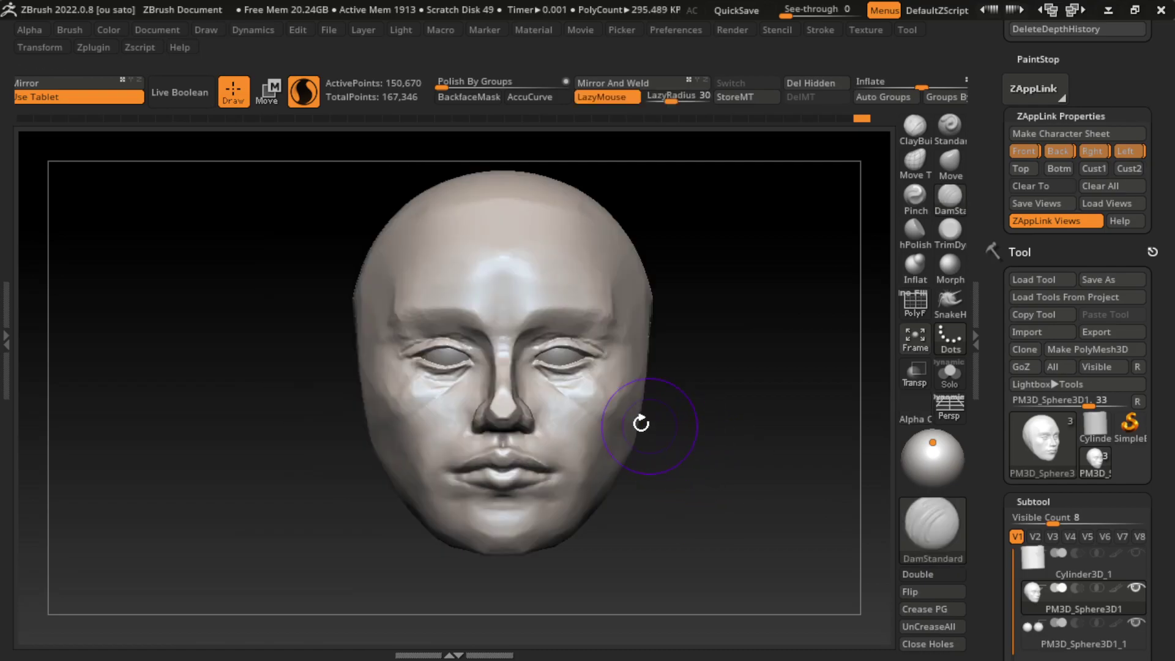
- Mask the areas under both eyes and reshape the upper eyelids with the Move brush
{"action": "left_click_drag", "start_coordinate": [588, 392], "coordinate": [556, 367], "text": "ctrl"}
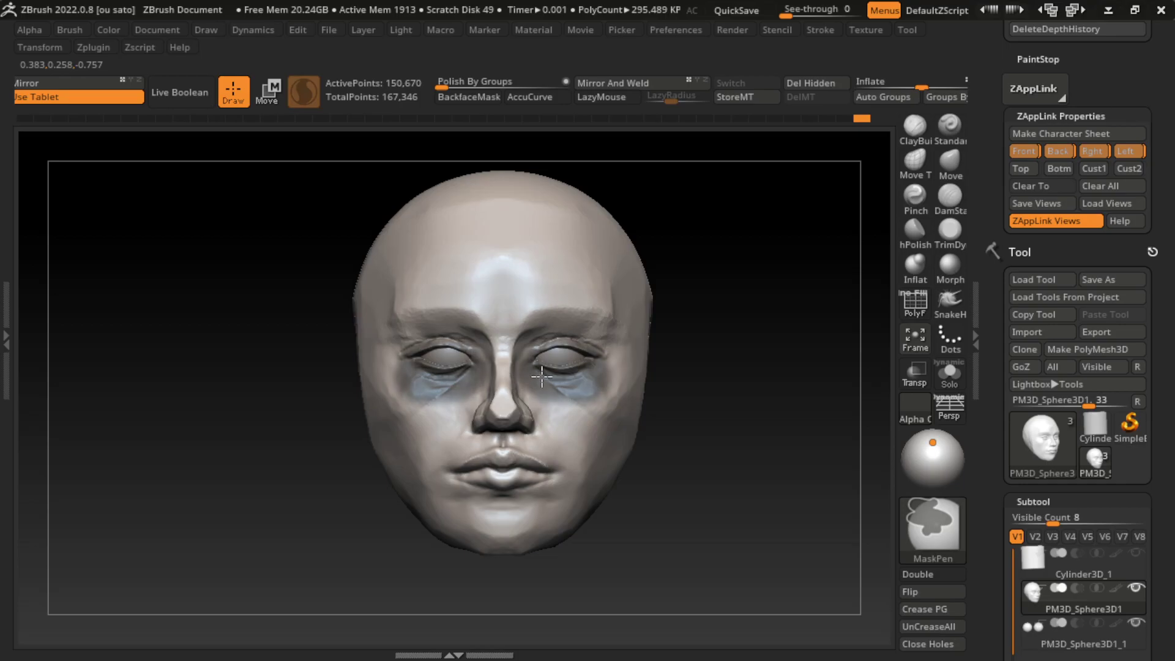
{"action": "left_click", "coordinate": [854, 379], "text": "ctrl"}
{"action": "left_click", "coordinate": [874, 244], "text": "ctrl"}
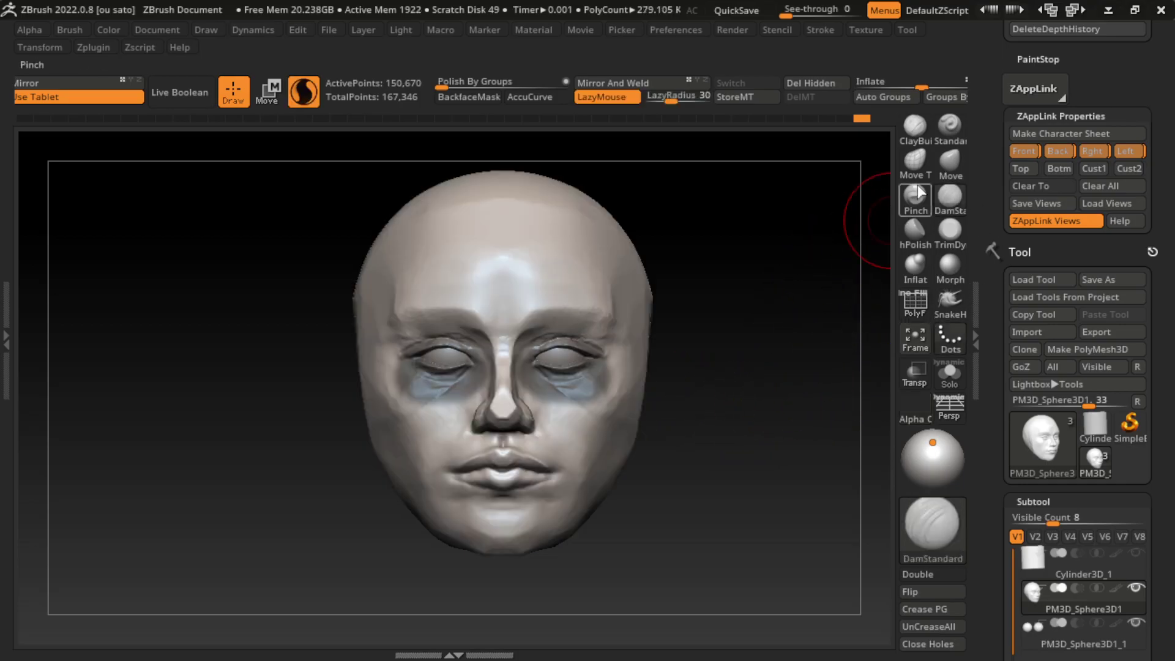
{"action": "left_click", "coordinate": [950, 164]}
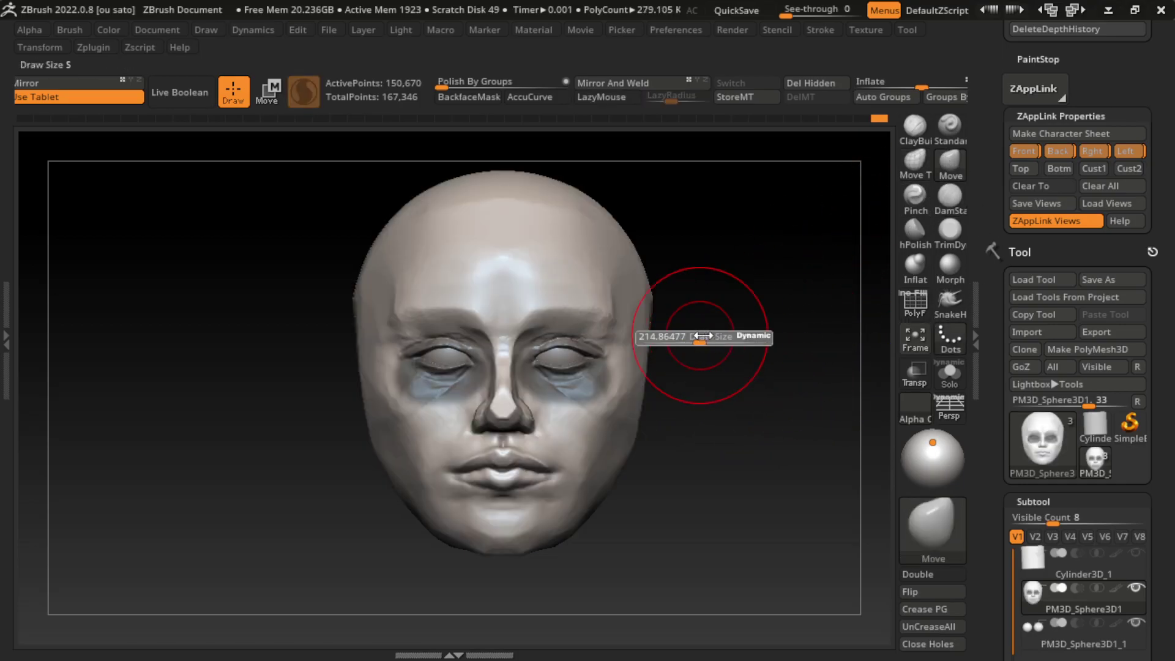
{"action": "mouse_move", "coordinate": [561, 343]}
{"action": "left_mouse_down"}
{"action": "mouse_move", "coordinate": [564, 355]}
{"action": "mouse_move", "coordinate": [559, 343]}
{"action": "left_mouse_up"}
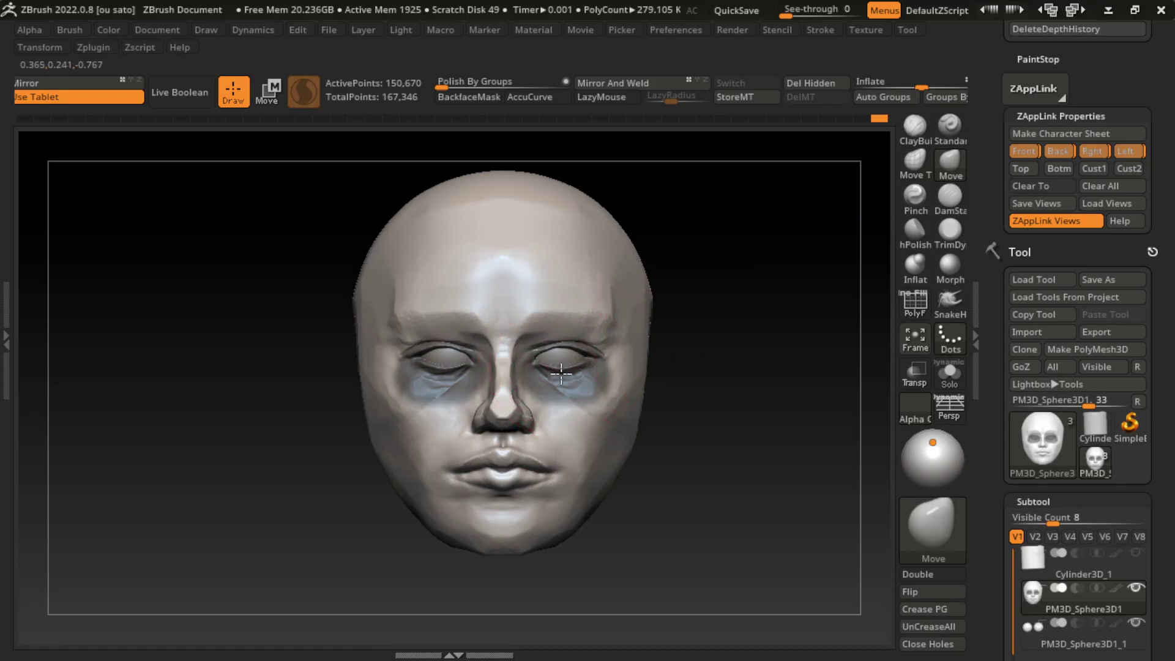
- Mask the under-eye and cheek areas, then check the head from the side and front
{"action": "key", "text": "ctrl"}
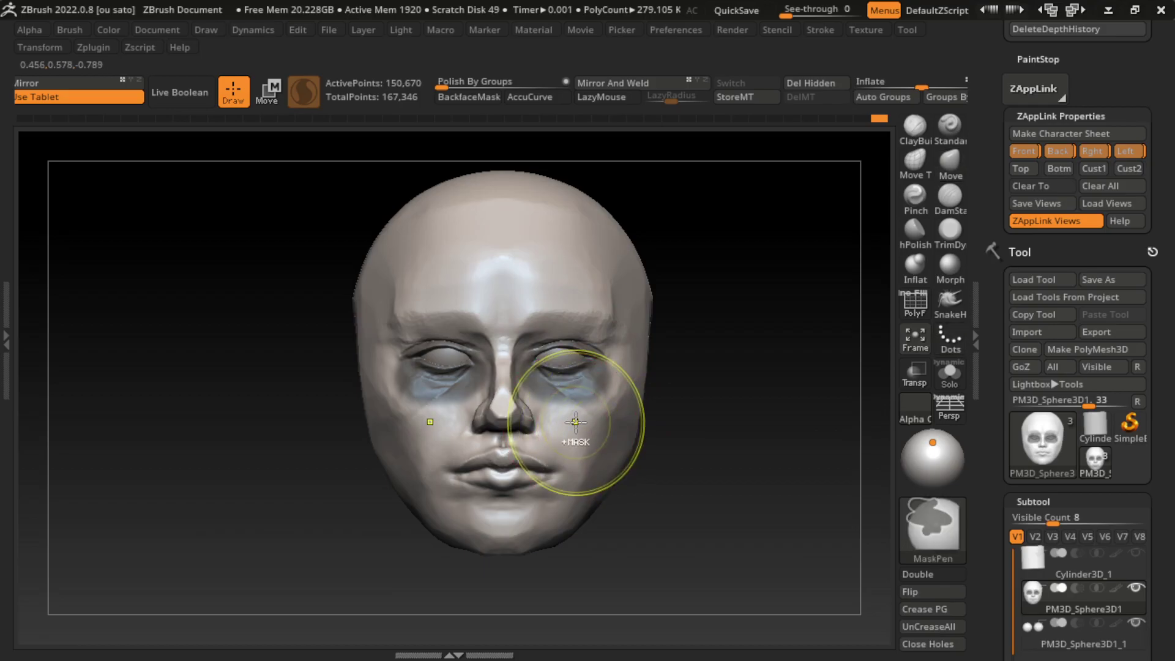
{"action": "left_click_drag", "start_coordinate": [557, 428], "coordinate": [538, 409], "text": "ctrl"}
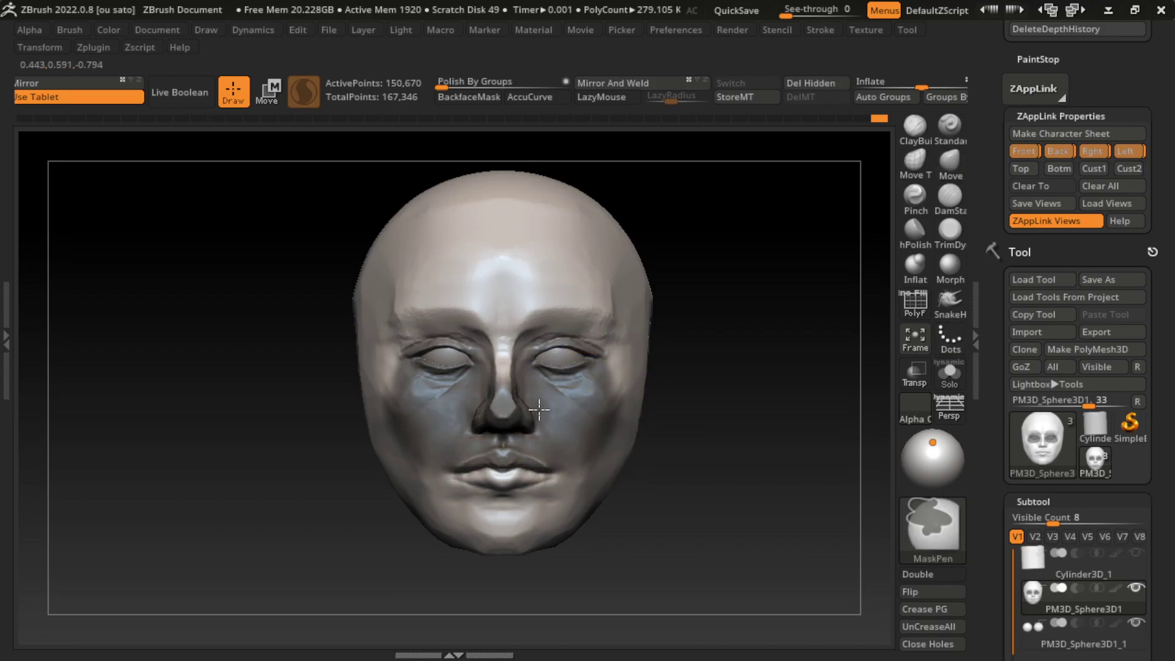
{"action": "left_click", "coordinate": [561, 390], "text": "ctrl"}
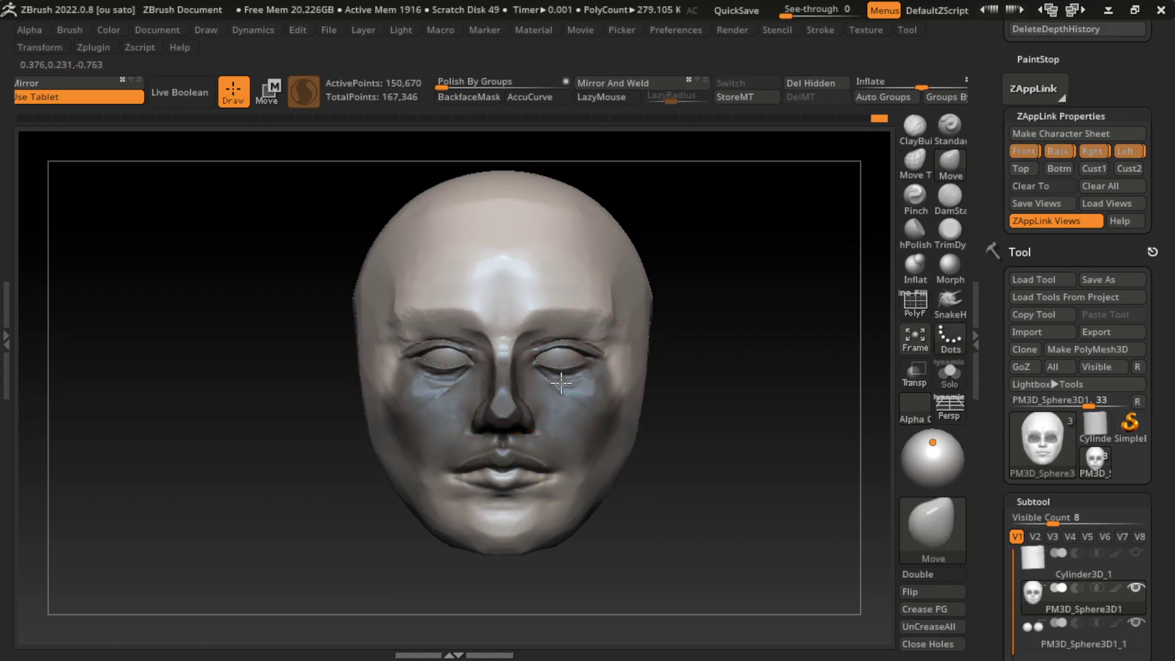
{"action": "left_click_drag", "start_coordinate": [814, 257], "coordinate": [708, 354]}
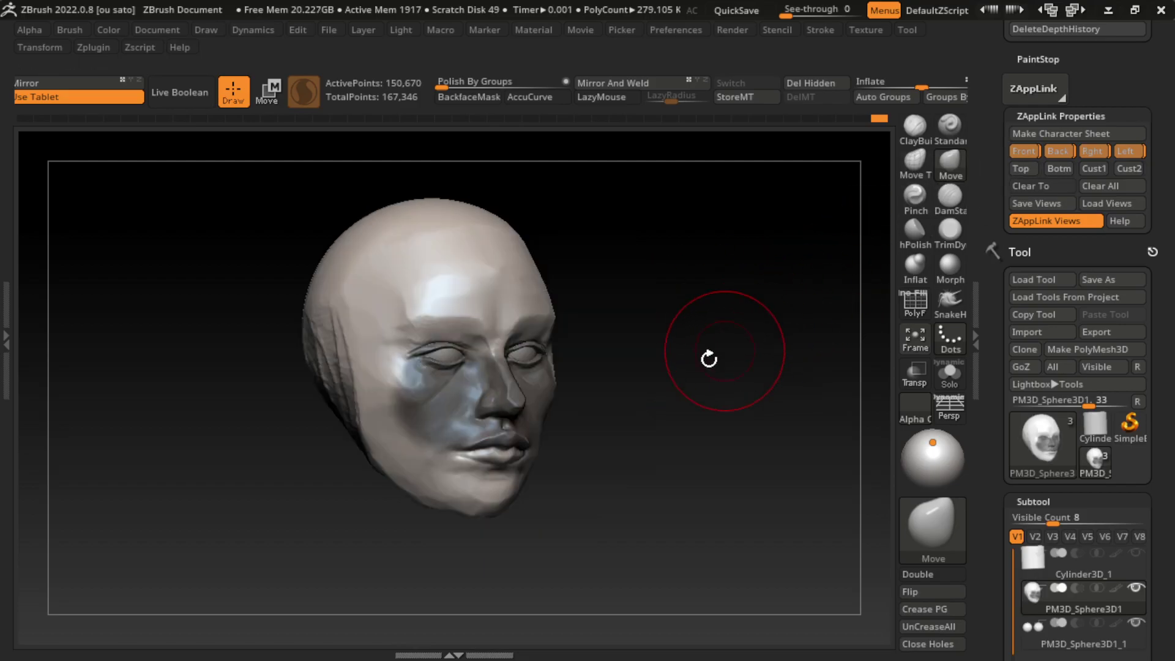
{"action": "left_click_drag", "start_coordinate": [661, 454], "coordinate": [641, 456], "text": "ctrl"}
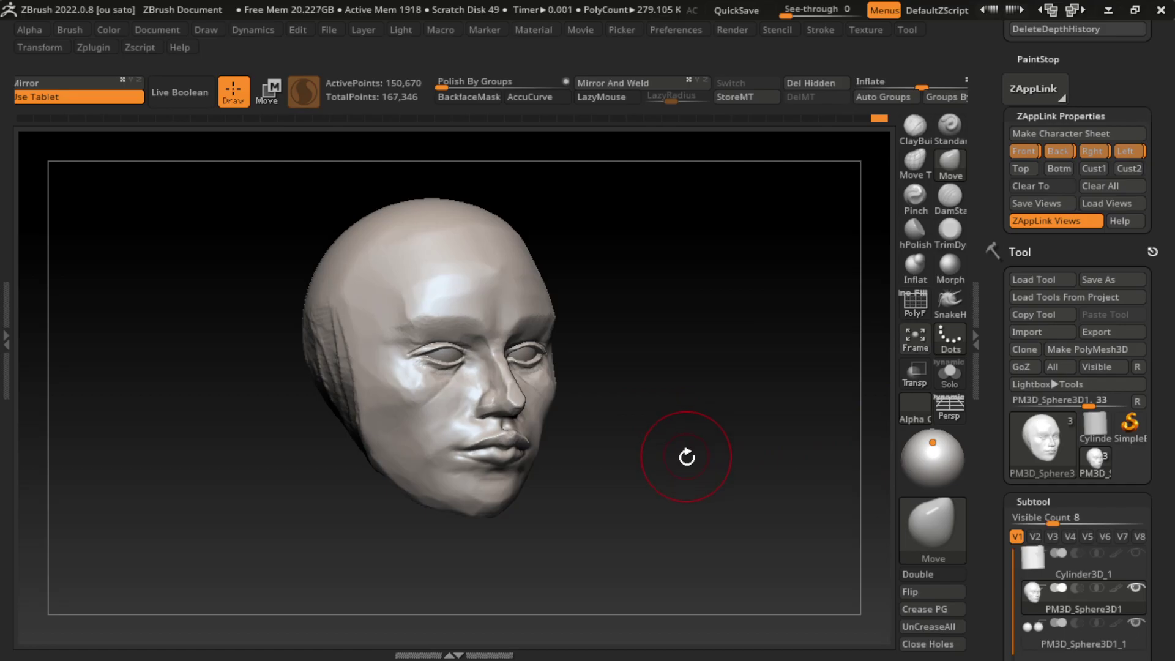
{"action": "left_click_drag", "start_coordinate": [669, 515], "coordinate": [708, 505], "text": "shift"}
{"action": "left_click", "coordinate": [1097, 171]}
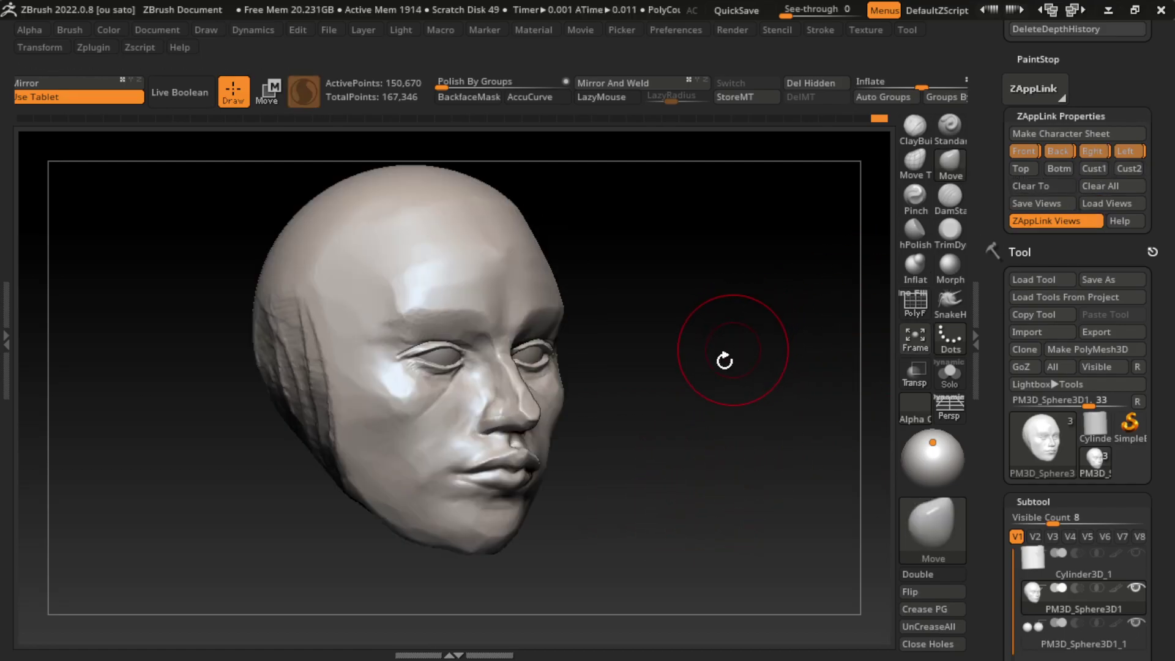
{"action": "left_click", "coordinate": [950, 230]}
- Shrink the brush and trim flat planes into the left cheek and chin
{"action": "key", "text": "s"}
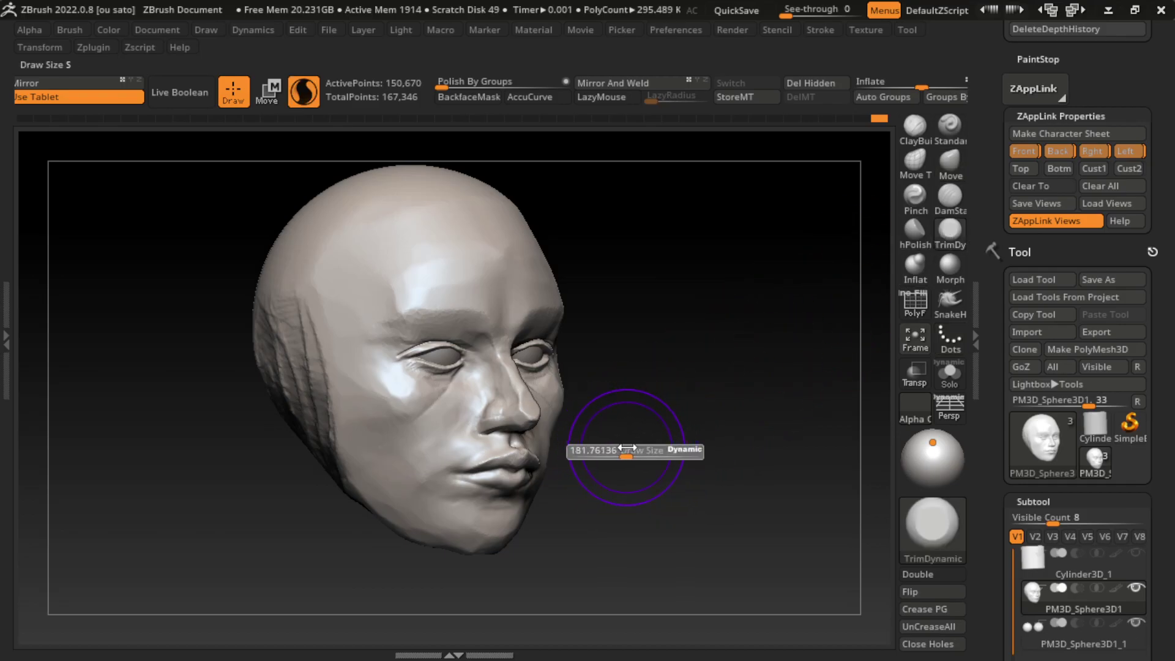
{"action": "mouse_move", "coordinate": [410, 422]}
{"action": "left_mouse_down"}
{"action": "mouse_move", "coordinate": [587, 490]}
{"action": "mouse_move", "coordinate": [619, 465]}
{"action": "left_mouse_up"}
{"action": "key", "text": "s"}
{"action": "mouse_move", "coordinate": [392, 453]}
{"action": "left_mouse_down"}
{"action": "mouse_move", "coordinate": [406, 472]}
{"action": "mouse_move", "coordinate": [416, 416]}
{"action": "left_mouse_up"}
{"action": "mouse_move", "coordinate": [354, 446]}
{"action": "left_mouse_down"}
{"action": "mouse_move", "coordinate": [401, 399]}
{"action": "mouse_move", "coordinate": [354, 420]}
{"action": "mouse_move", "coordinate": [307, 414]}
{"action": "mouse_move", "coordinate": [388, 454]}
{"action": "mouse_move", "coordinate": [311, 505]}
{"action": "left_mouse_up"}
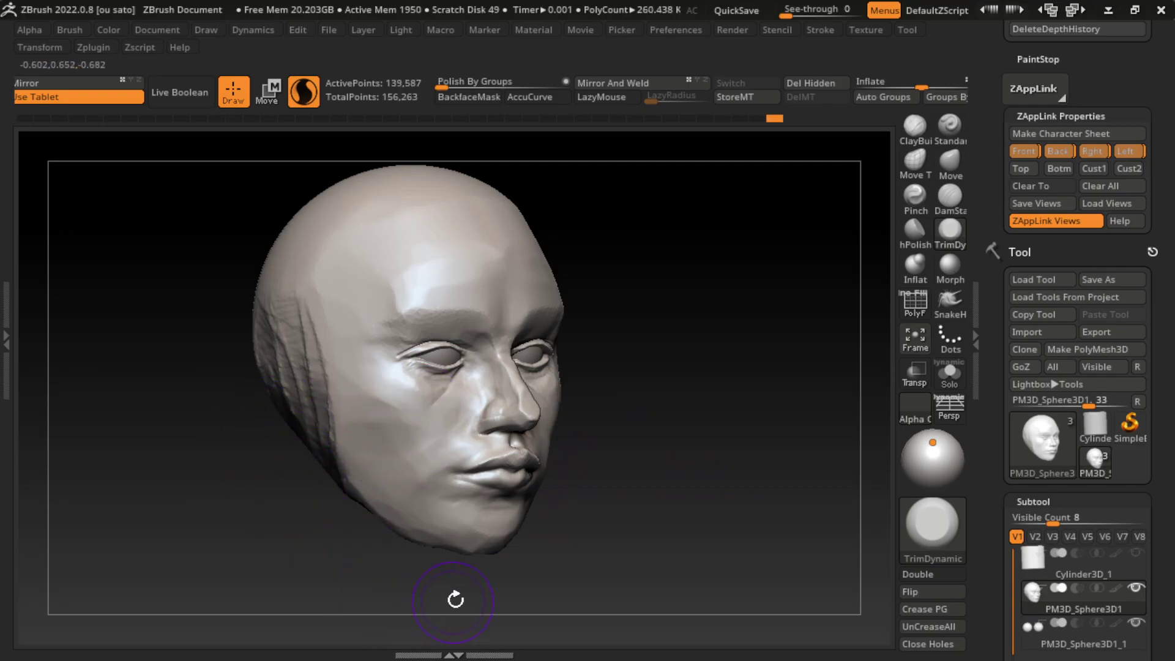
{"action": "mouse_move", "coordinate": [489, 530]}
{"action": "left_mouse_down"}
{"action": "mouse_move", "coordinate": [467, 524]}
{"action": "mouse_move", "coordinate": [474, 536]}
{"action": "mouse_move", "coordinate": [439, 542]}
{"action": "left_mouse_up"}
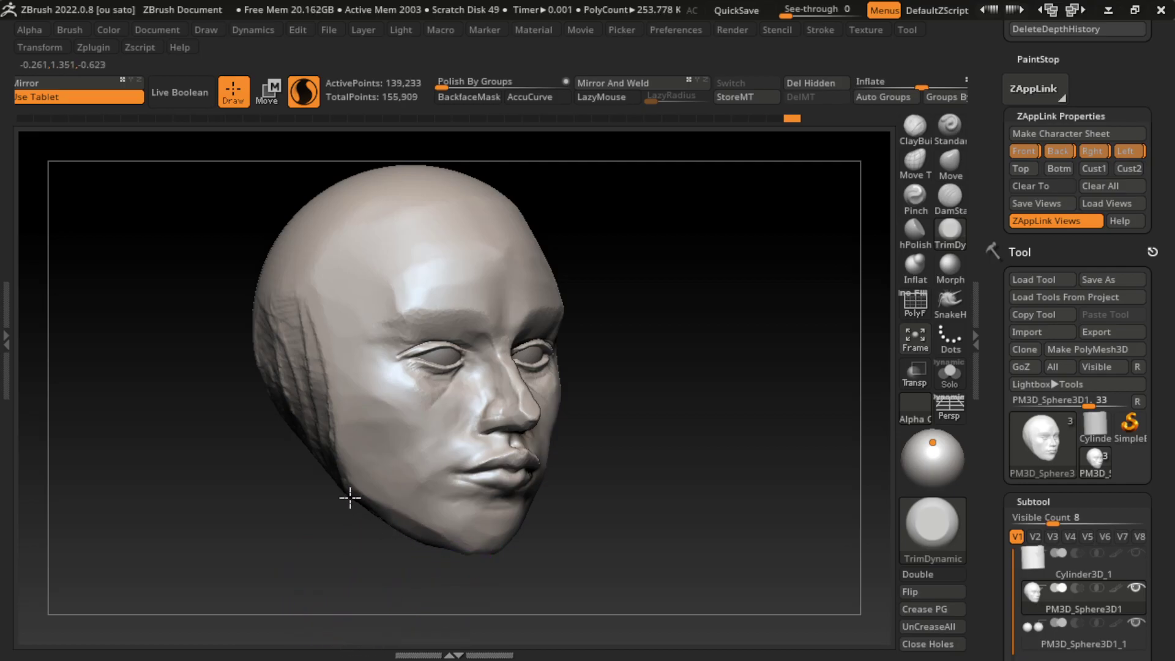
{"action": "mouse_move", "coordinate": [475, 596]}
{"action": "left_mouse_down"}
{"action": "mouse_move", "coordinate": [325, 456]}
{"action": "mouse_move", "coordinate": [385, 538]}
{"action": "left_mouse_up"}
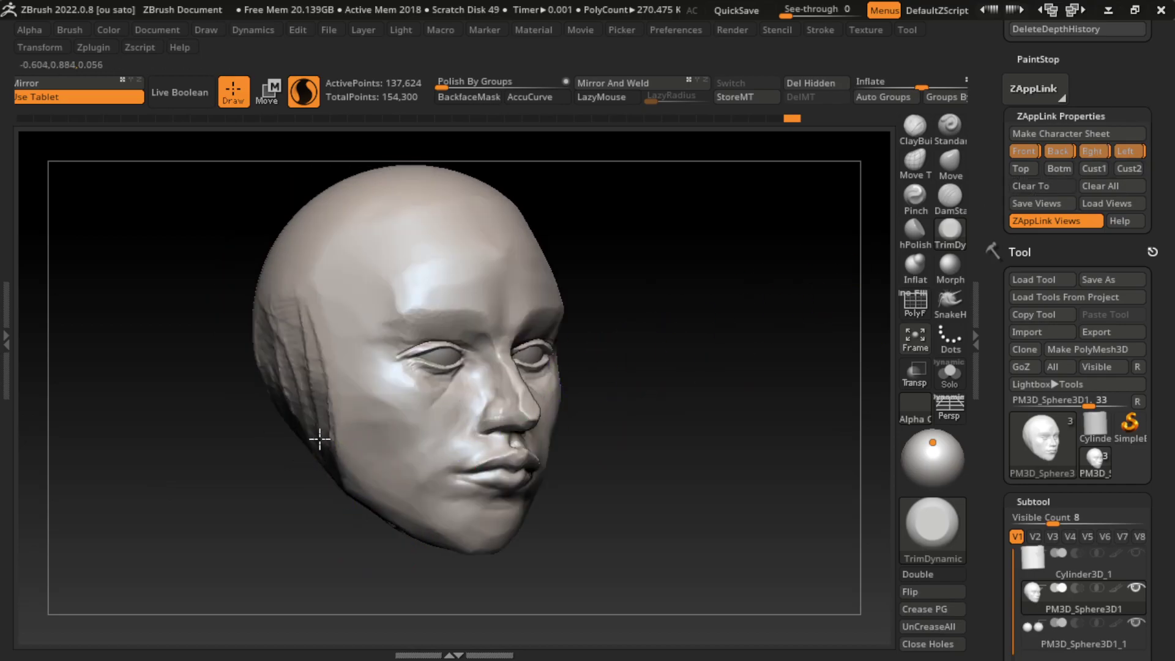
- Build up an ear with a spiral rim on the side of the head using ClayBuildup
{"action": "left_click", "coordinate": [914, 125]}
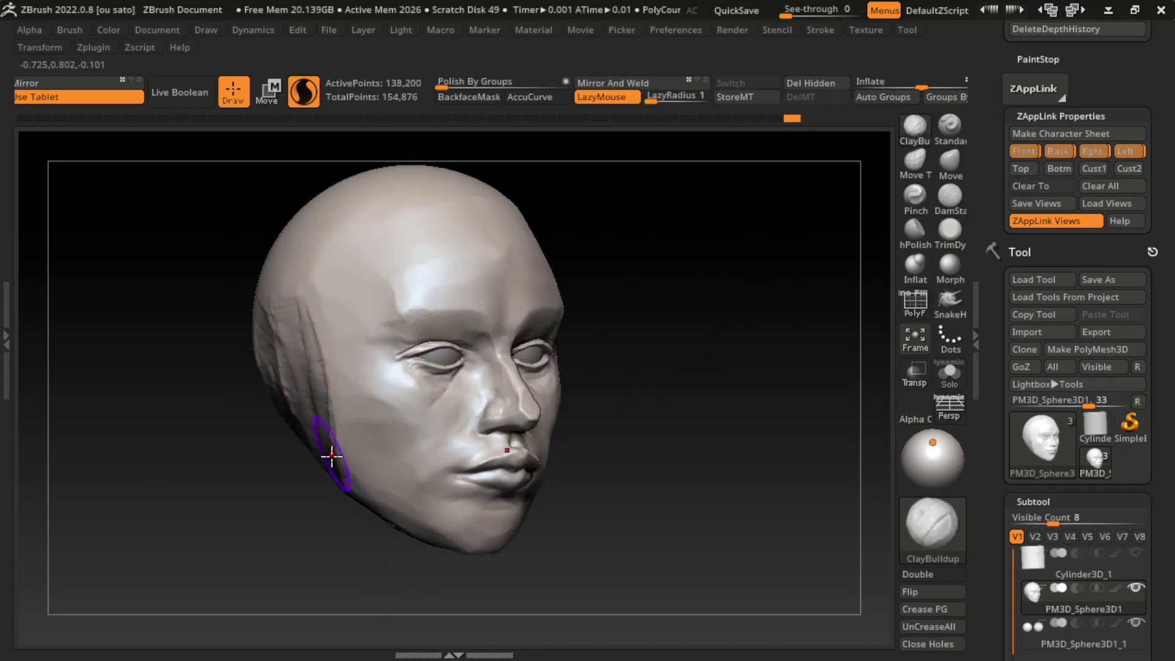
{"action": "mouse_move", "coordinate": [333, 459]}
{"action": "left_mouse_down"}
{"action": "mouse_move", "coordinate": [293, 387]}
{"action": "mouse_move", "coordinate": [304, 414]}
{"action": "mouse_move", "coordinate": [263, 362]}
{"action": "mouse_move", "coordinate": [334, 474]}
{"action": "mouse_move", "coordinate": [315, 395]}
{"action": "left_mouse_up"}
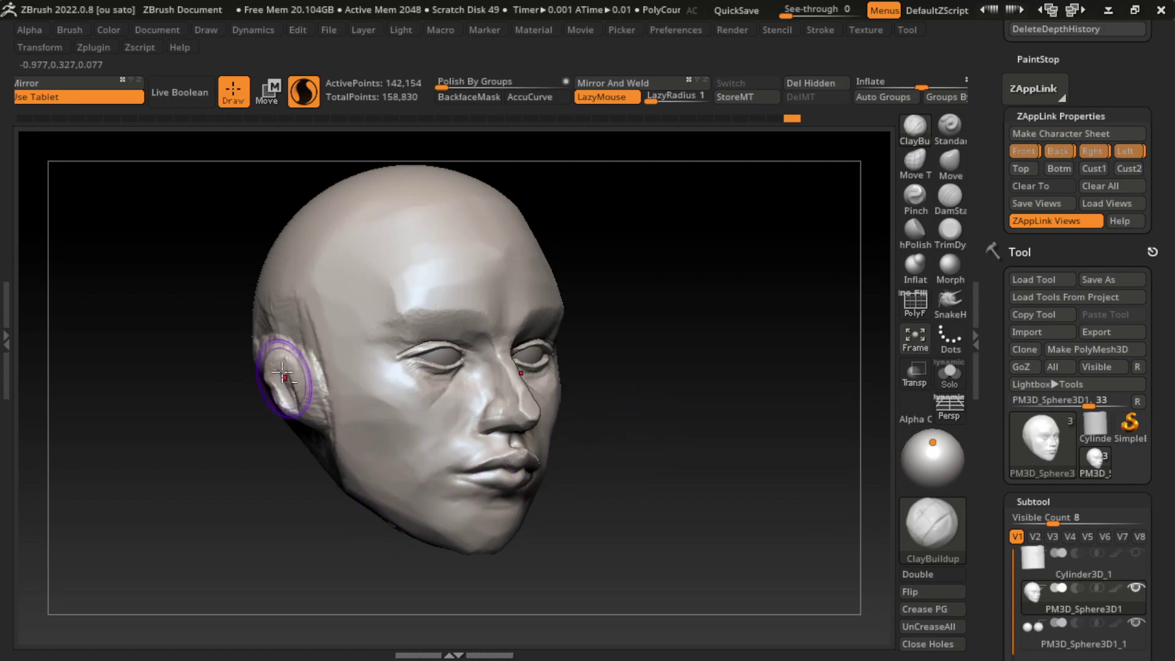
{"action": "left_click_drag", "start_coordinate": [270, 349], "coordinate": [315, 420]}
{"action": "mouse_move", "coordinate": [596, 446]}
{"action": "left_mouse_down"}
{"action": "mouse_move", "coordinate": [633, 460]}
{"action": "mouse_move", "coordinate": [477, 469]}
{"action": "left_mouse_up"}
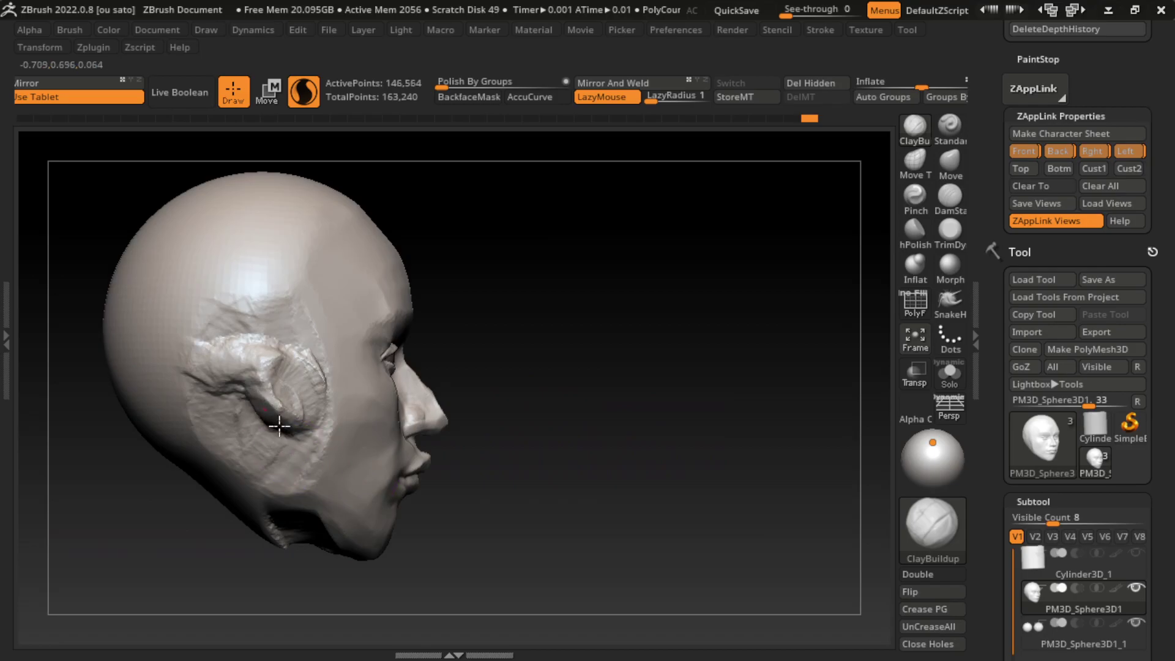
{"action": "mouse_move", "coordinate": [275, 420]}
{"action": "left_mouse_down"}
{"action": "mouse_move", "coordinate": [270, 343]}
{"action": "mouse_move", "coordinate": [263, 353]}
{"action": "left_mouse_up"}
{"action": "left_click_drag", "start_coordinate": [490, 404], "coordinate": [793, 394]}
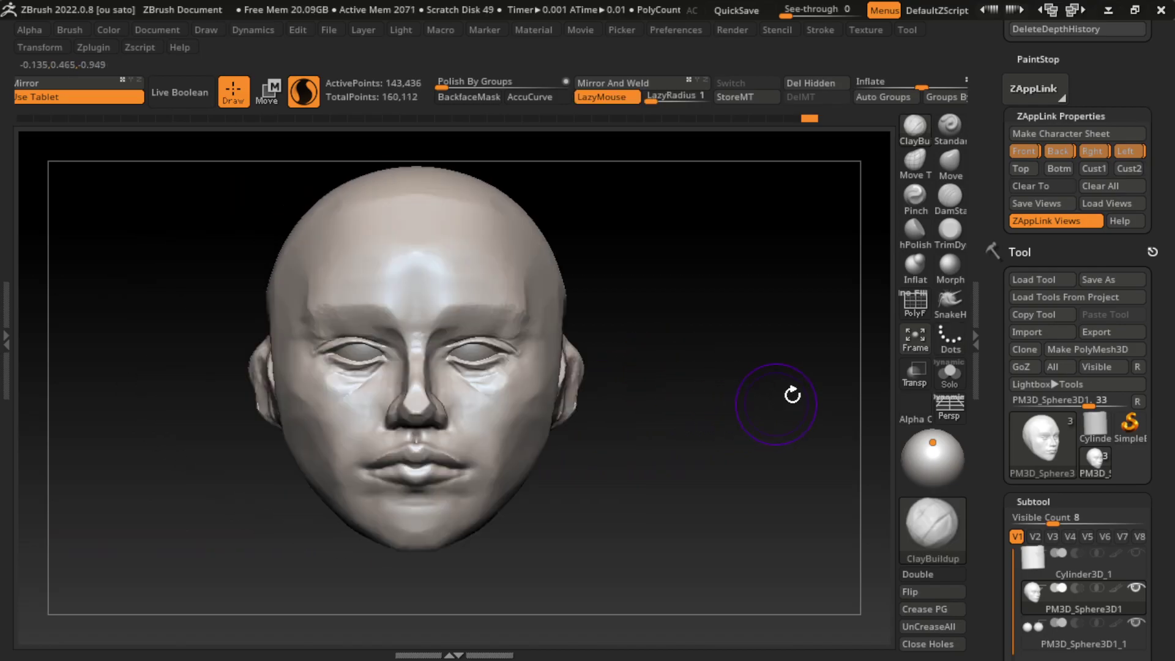
{"action": "left_click_drag", "start_coordinate": [612, 367], "coordinate": [704, 379]}
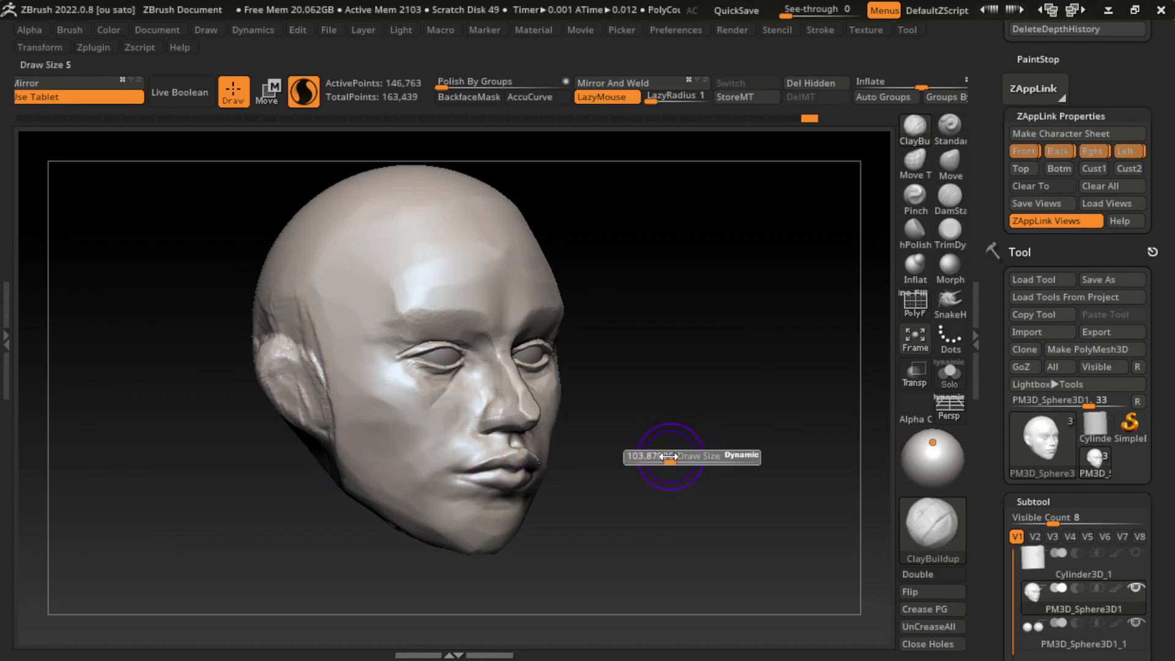
{"action": "left_click", "coordinate": [949, 194]}
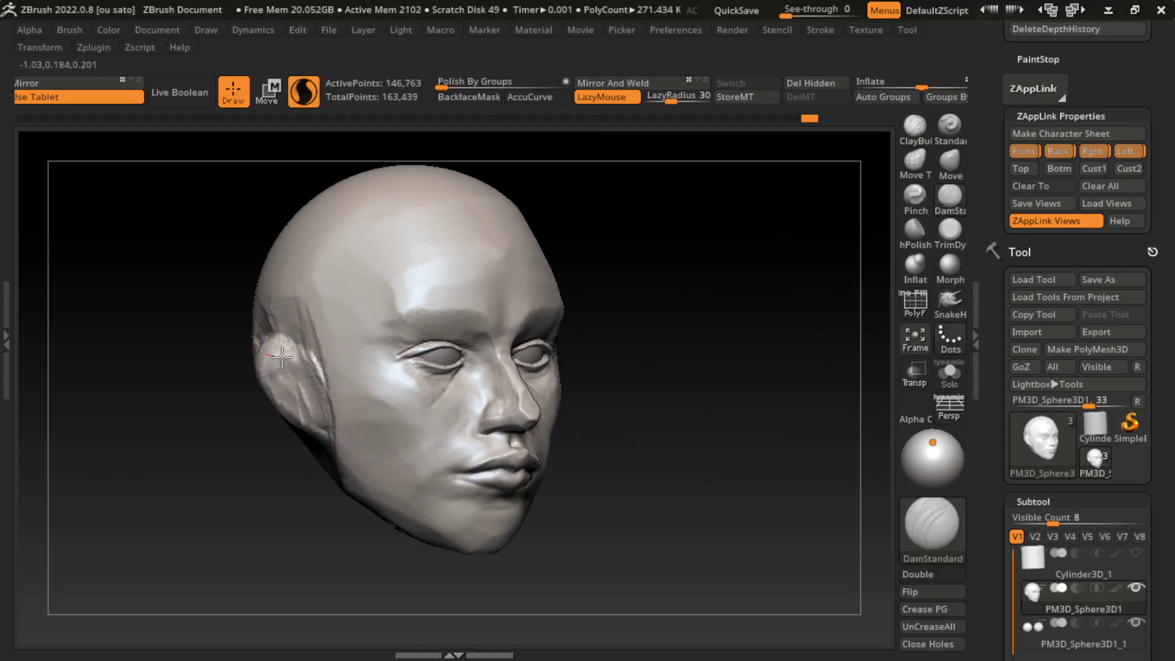
- Carve ear folds with DamStandard and build up the inner ear surface with ClayBuildup
{"action": "left_click_drag", "start_coordinate": [380, 505], "coordinate": [385, 509]}
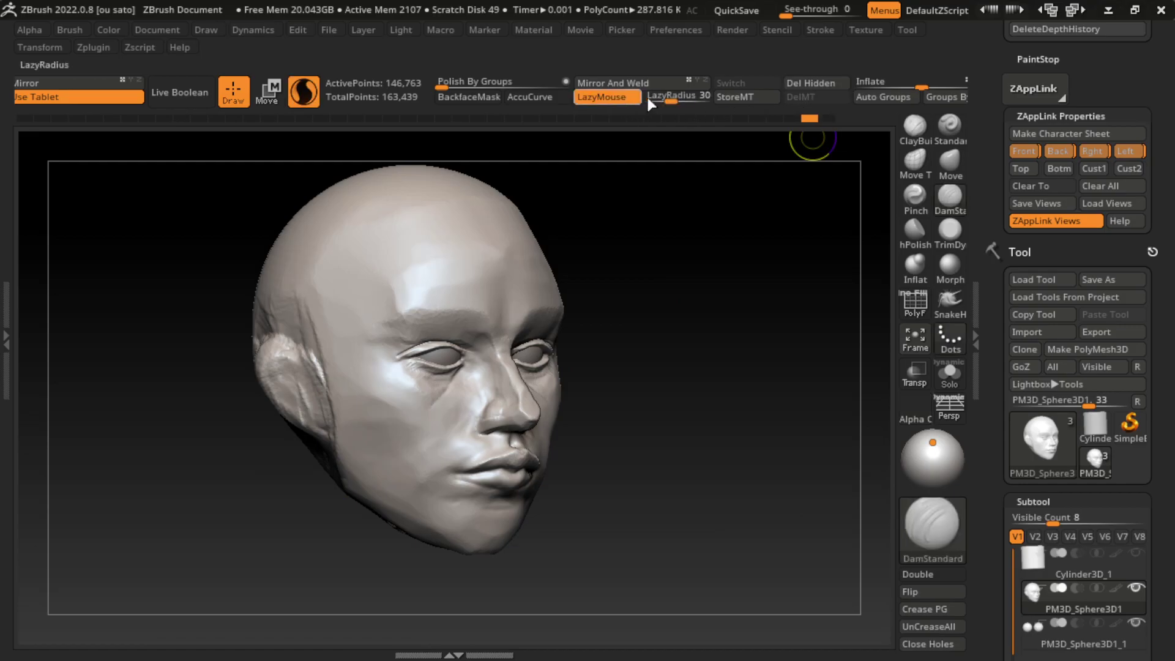
{"action": "mouse_move", "coordinate": [307, 365]}
{"action": "left_mouse_down"}
{"action": "mouse_move", "coordinate": [293, 361]}
{"action": "mouse_move", "coordinate": [297, 414]}
{"action": "left_mouse_up"}
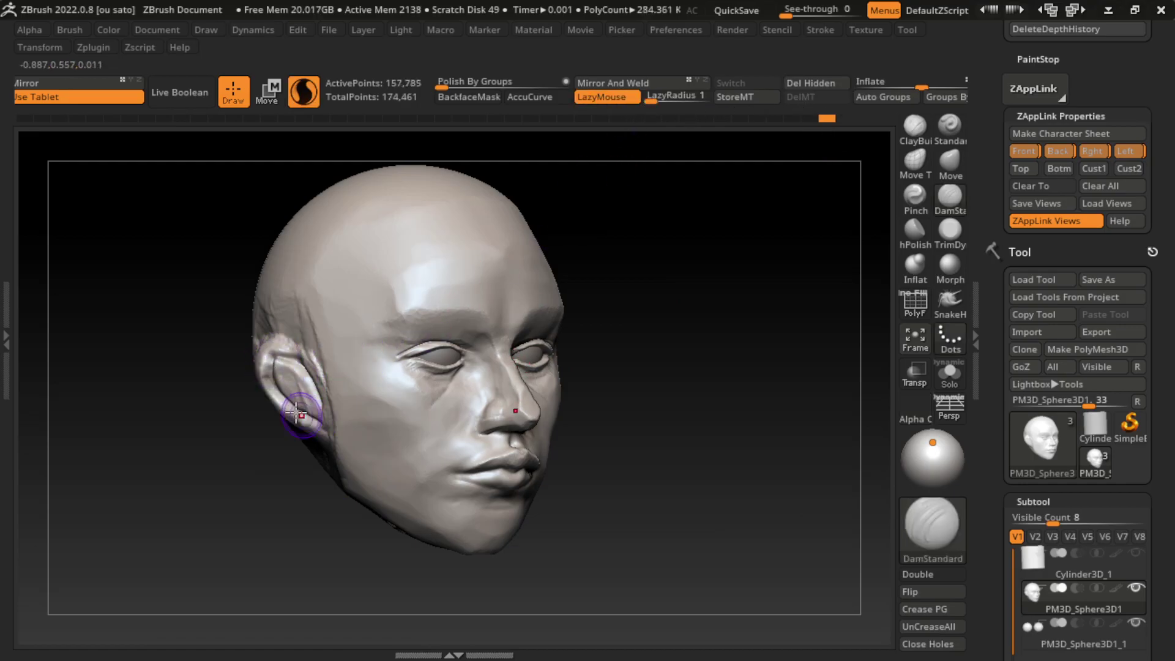
{"action": "left_click", "coordinate": [916, 129]}
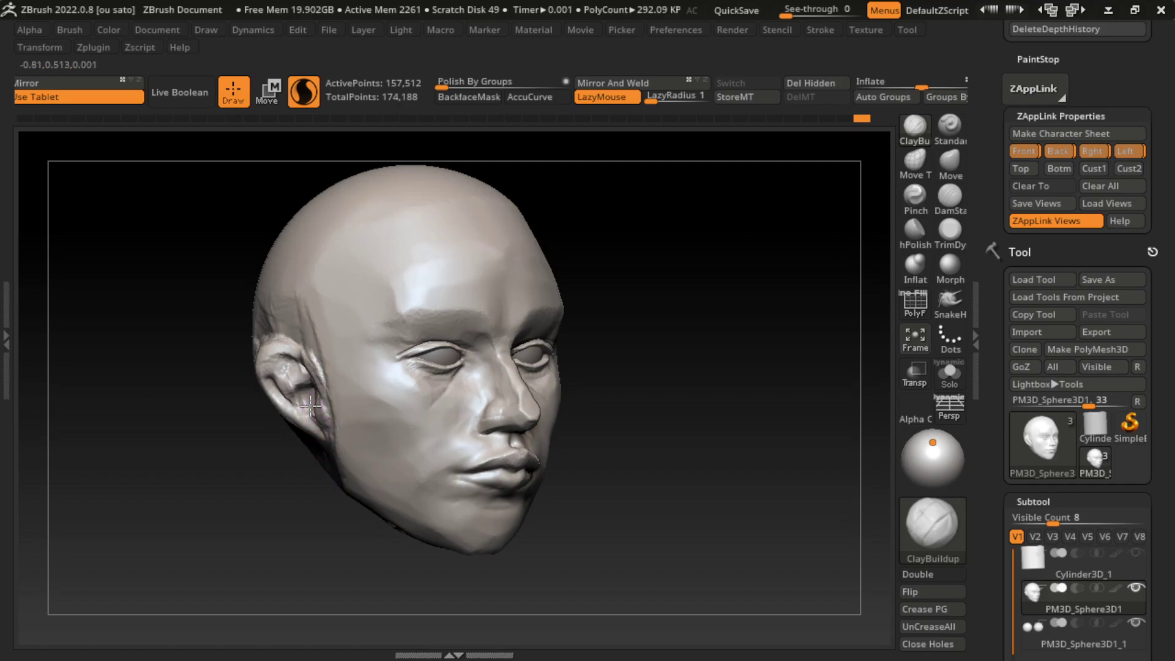
{"action": "left_click", "coordinate": [947, 195]}
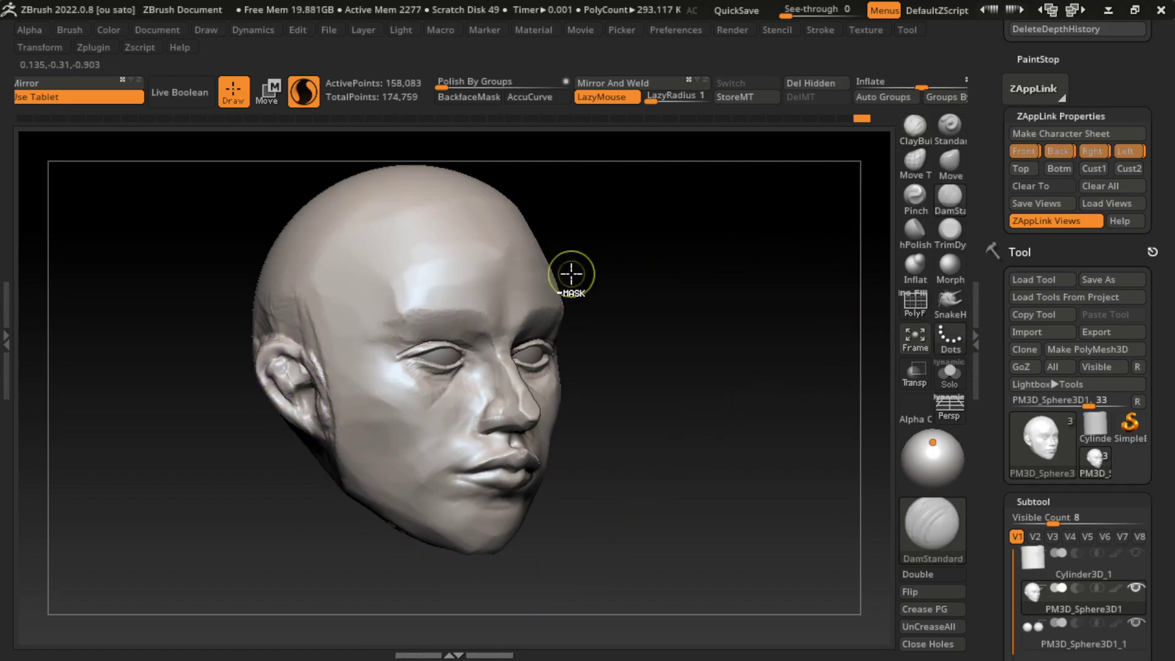
{"action": "mouse_move", "coordinate": [667, 324]}
{"action": "left_mouse_down"}
{"action": "mouse_move", "coordinate": [657, 264]}
{"action": "mouse_move", "coordinate": [236, 398]}
{"action": "left_mouse_up"}
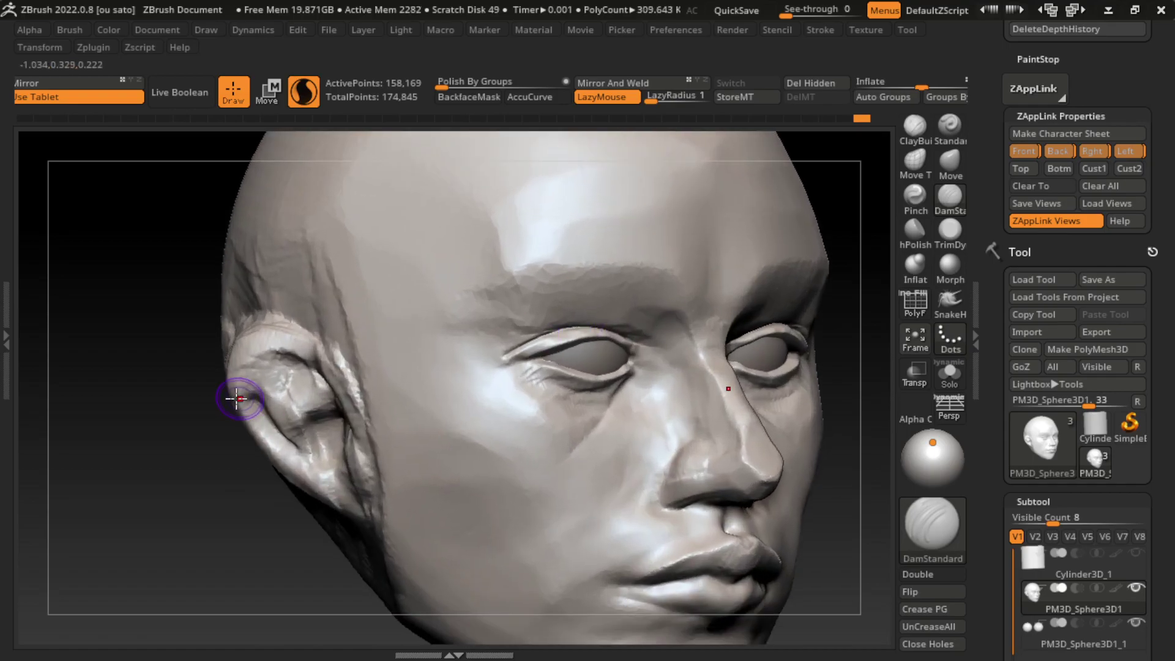
{"action": "mouse_move", "coordinate": [252, 355]}
{"action": "left_mouse_down"}
{"action": "mouse_move", "coordinate": [331, 373]}
{"action": "mouse_move", "coordinate": [287, 343]}
{"action": "mouse_move", "coordinate": [300, 353]}
{"action": "mouse_move", "coordinate": [263, 364]}
{"action": "mouse_move", "coordinate": [276, 352]}
{"action": "mouse_move", "coordinate": [263, 354]}
{"action": "mouse_move", "coordinate": [306, 370]}
{"action": "mouse_move", "coordinate": [289, 359]}
{"action": "left_mouse_up"}
{"action": "left_click", "coordinate": [914, 126]}
{"action": "mouse_move", "coordinate": [255, 397]}
{"action": "left_mouse_down"}
{"action": "mouse_move", "coordinate": [276, 380]}
{"action": "mouse_move", "coordinate": [294, 403]}
{"action": "mouse_move", "coordinate": [275, 432]}
{"action": "left_mouse_up"}
{"action": "left_click", "coordinate": [1058, 170]}
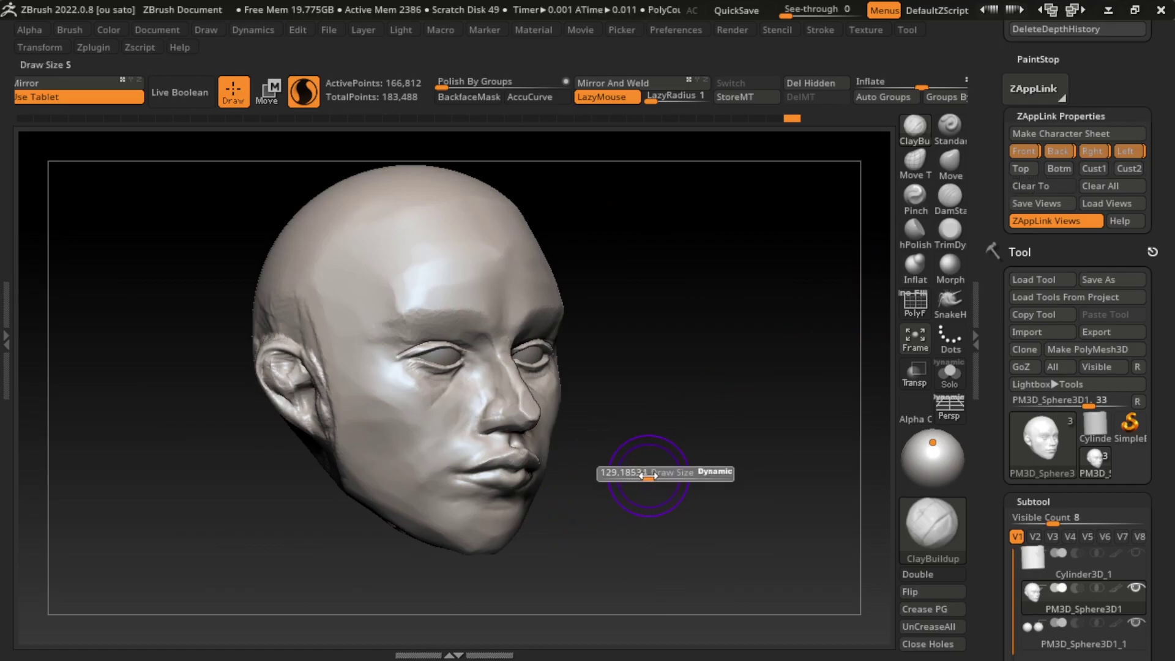
- Push the ears, temples and lower cheeks slightly inward with the Move brush
{"action": "left_click_drag", "start_coordinate": [663, 545], "coordinate": [601, 474], "text": "alt"}
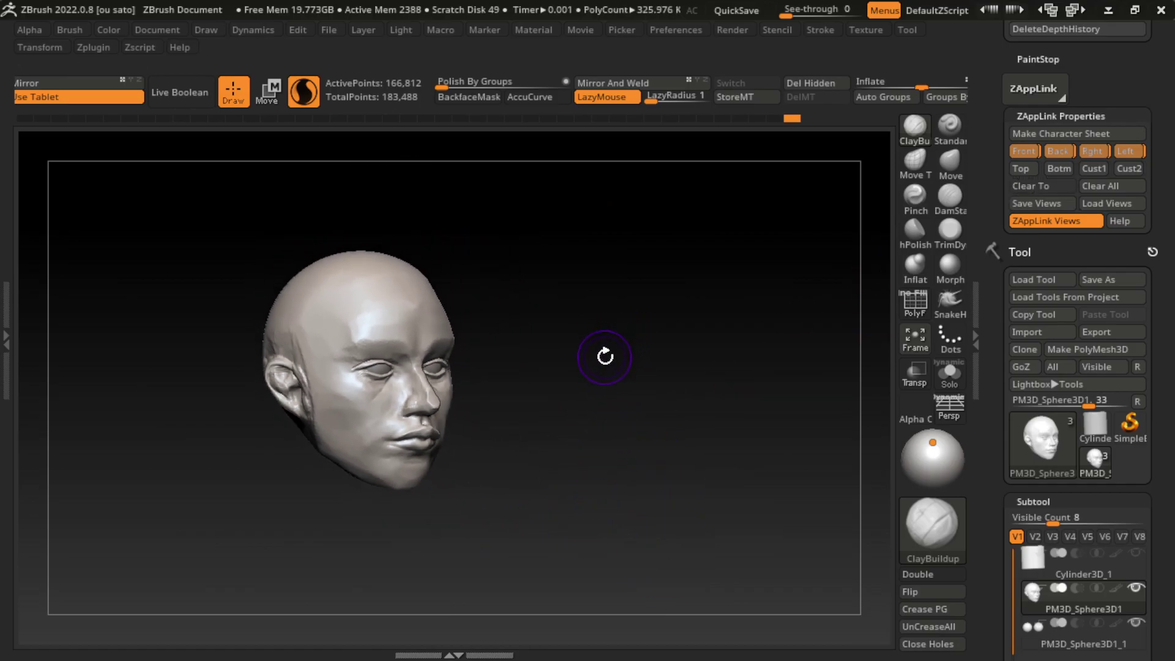
{"action": "mouse_move", "coordinate": [604, 356]}
{"action": "left_mouse_down", "text": "shift"}
{"action": "mouse_move", "coordinate": [692, 323]}
{"action": "mouse_move", "coordinate": [674, 354]}
{"action": "mouse_move", "coordinate": [622, 362]}
{"action": "left_mouse_up", "text": "shift"}
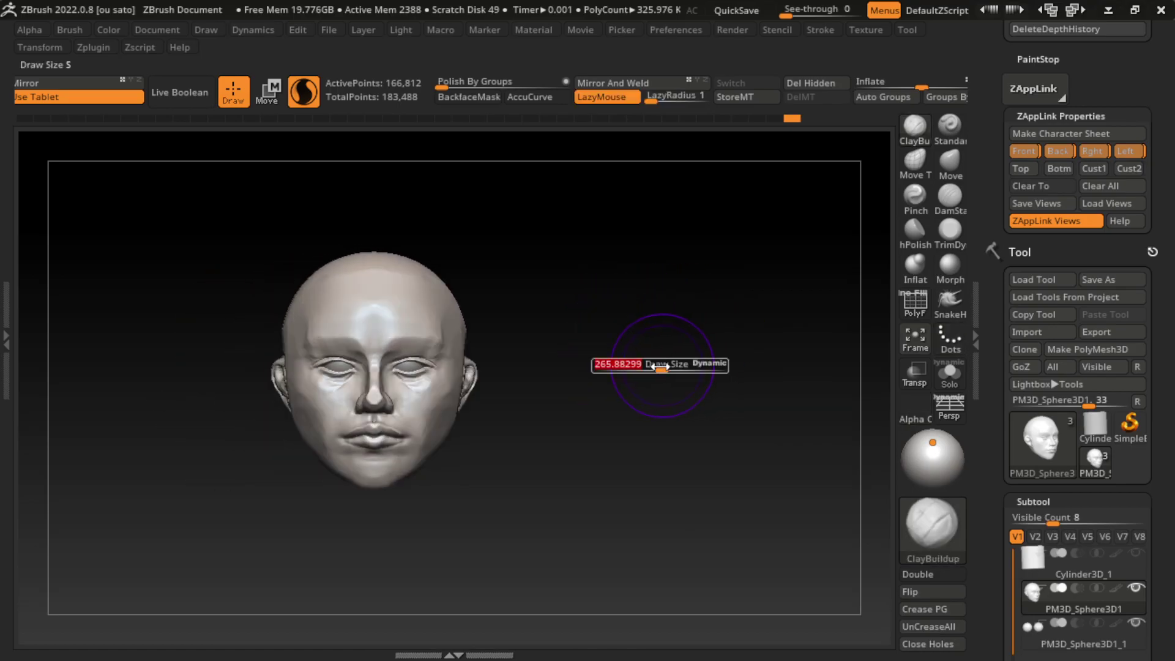
{"action": "left_click", "coordinate": [956, 158]}
{"action": "left_click_drag", "start_coordinate": [472, 369], "coordinate": [428, 411]}
{"action": "key", "text": "s"}
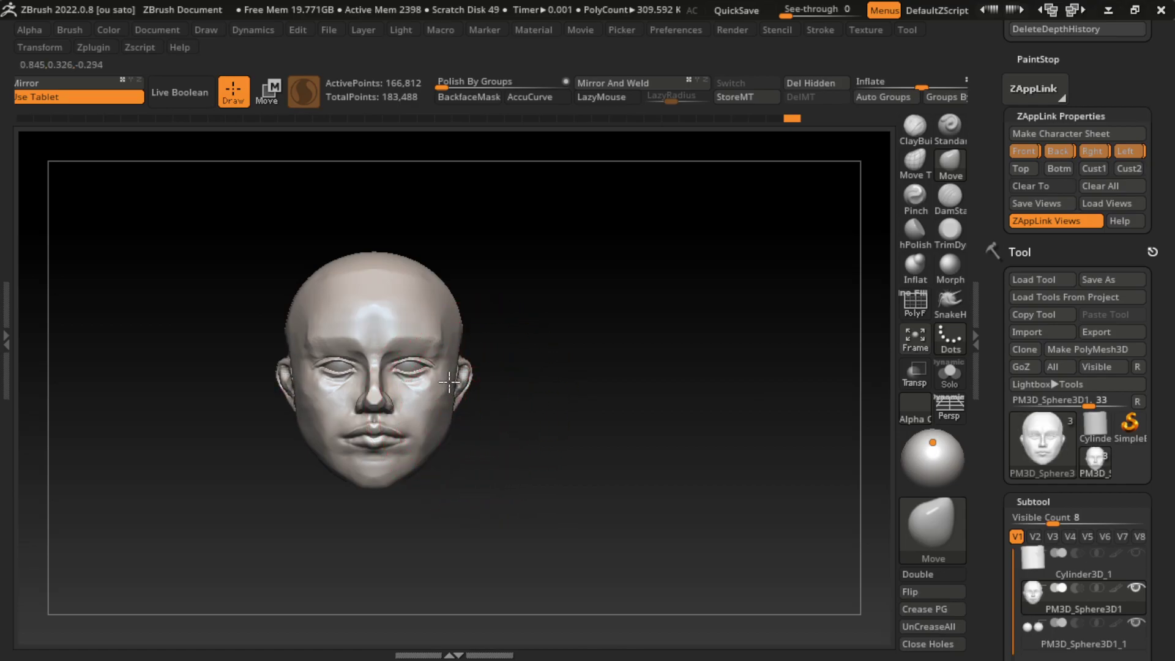
{"action": "left_click_drag", "start_coordinate": [471, 328], "coordinate": [462, 329]}
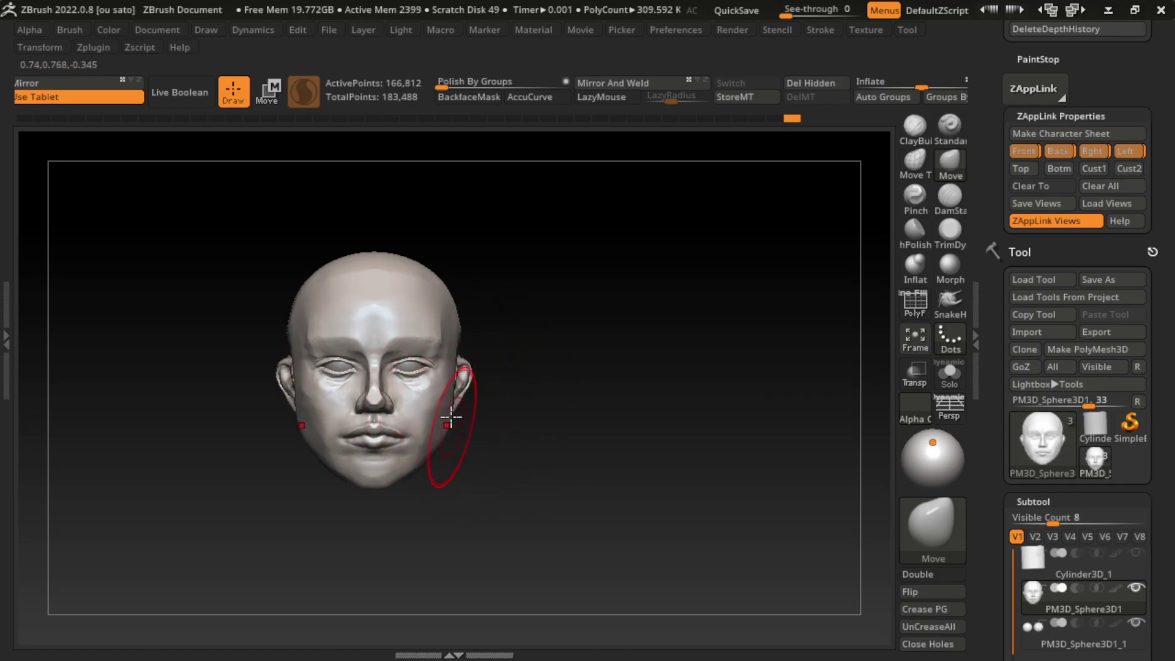
{"action": "left_click_drag", "start_coordinate": [451, 428], "coordinate": [447, 428]}
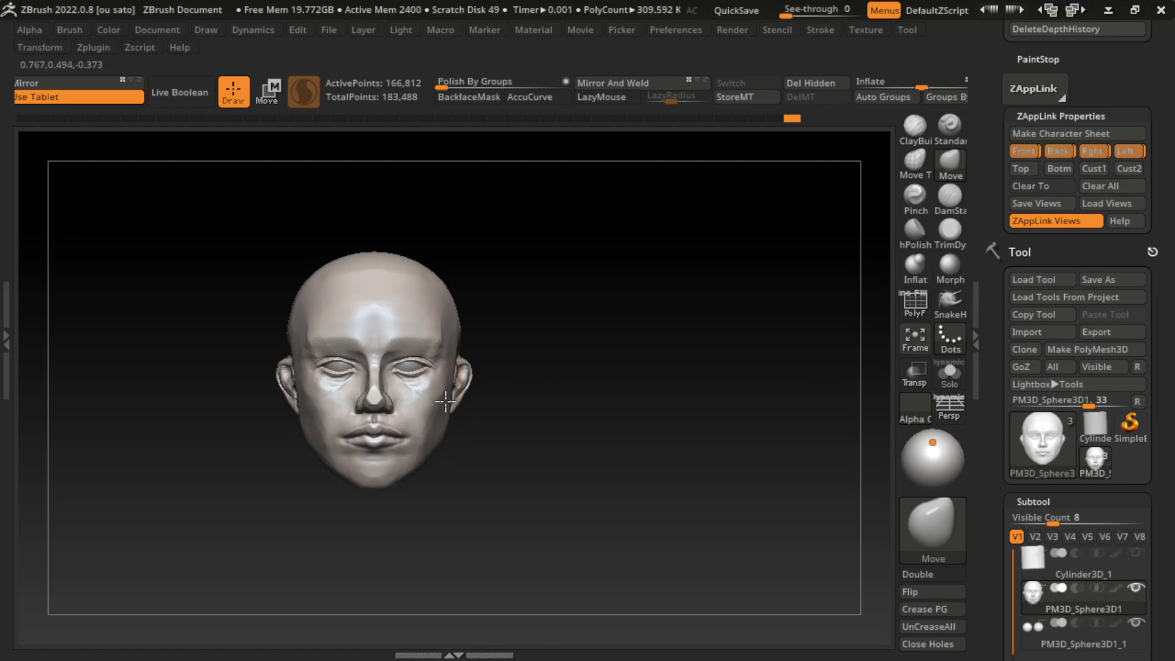
{"action": "left_click_drag", "start_coordinate": [851, 236], "coordinate": [774, 262]}
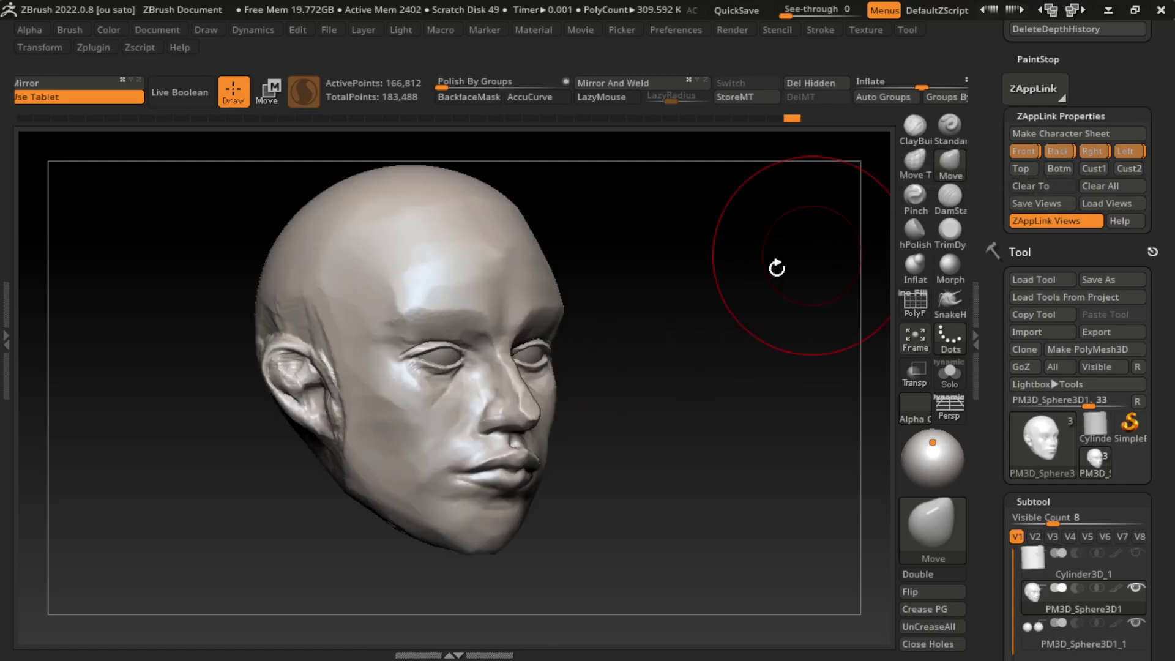
{"action": "key", "text": "ctrl+shift"}
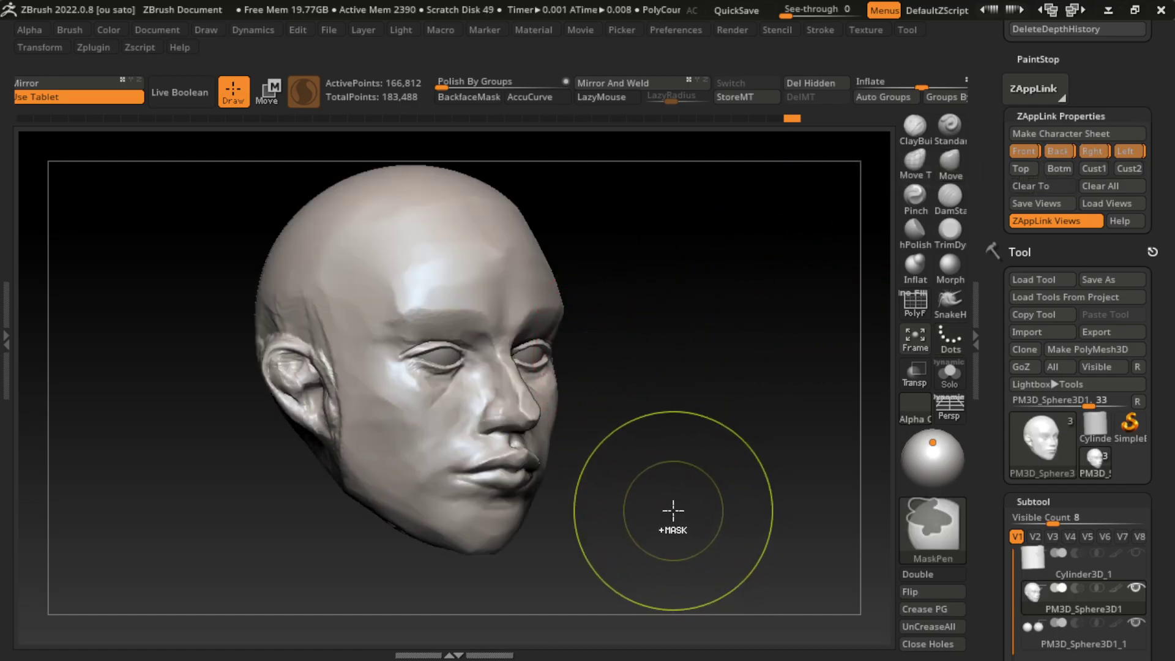
- Bulge the back of the skull outward and push the upper forehead forward
{"action": "key", "text": "ctrl+shift"}
{"action": "left_click_drag", "start_coordinate": [677, 487], "coordinate": [703, 477]}
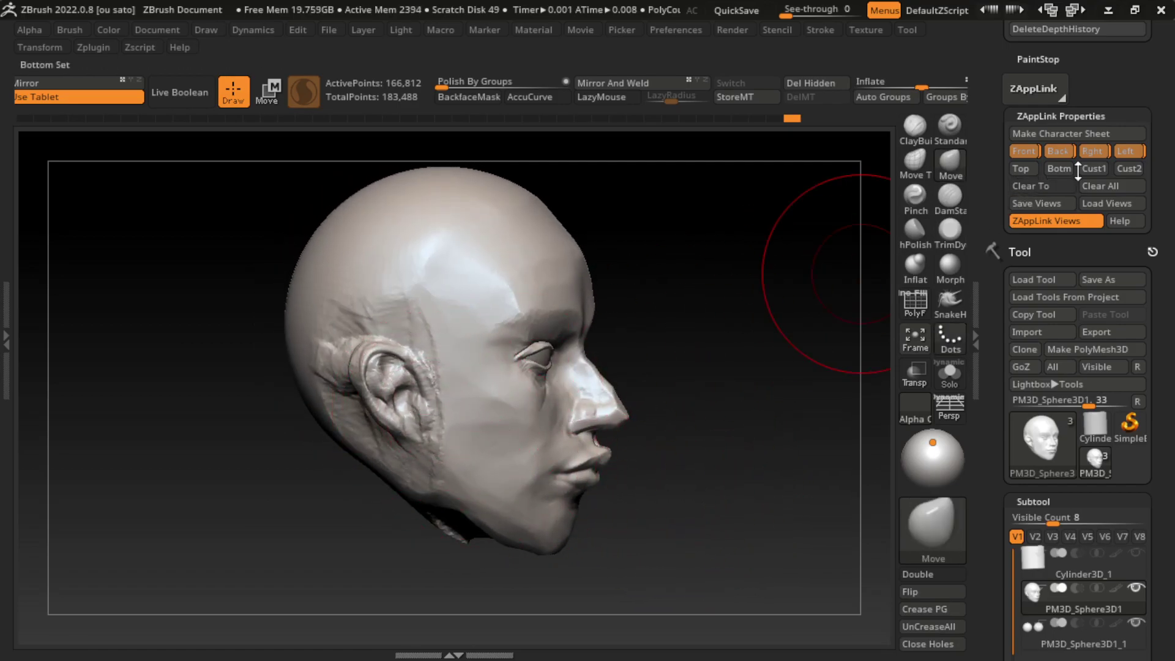
{"action": "left_click_drag", "start_coordinate": [856, 245], "coordinate": [949, 240]}
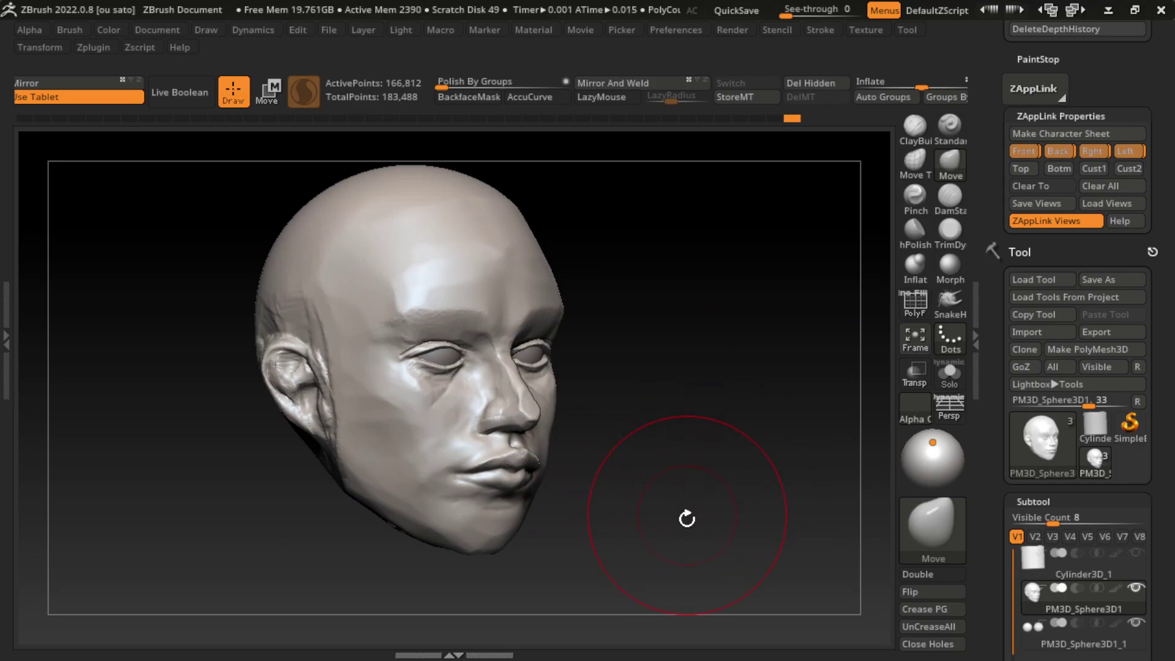
{"action": "left_click_drag", "start_coordinate": [687, 519], "coordinate": [630, 564], "text": "alt"}
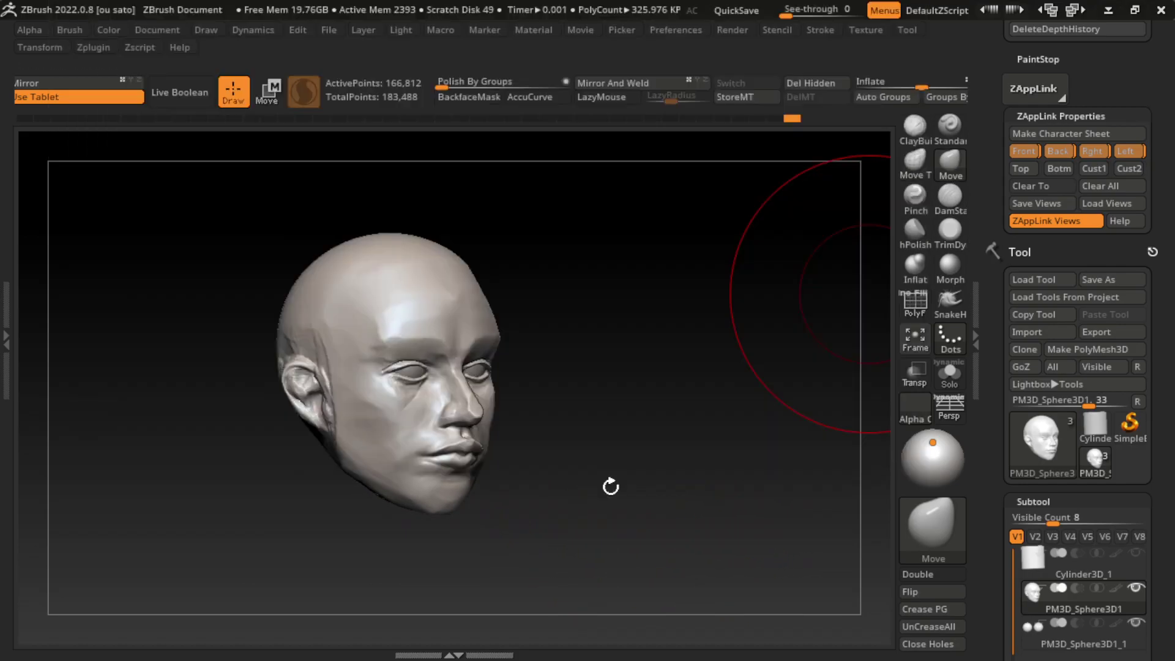
{"action": "left_click_drag", "start_coordinate": [608, 485], "coordinate": [531, 530]}
{"action": "left_click_drag", "start_coordinate": [420, 510], "coordinate": [296, 475]}
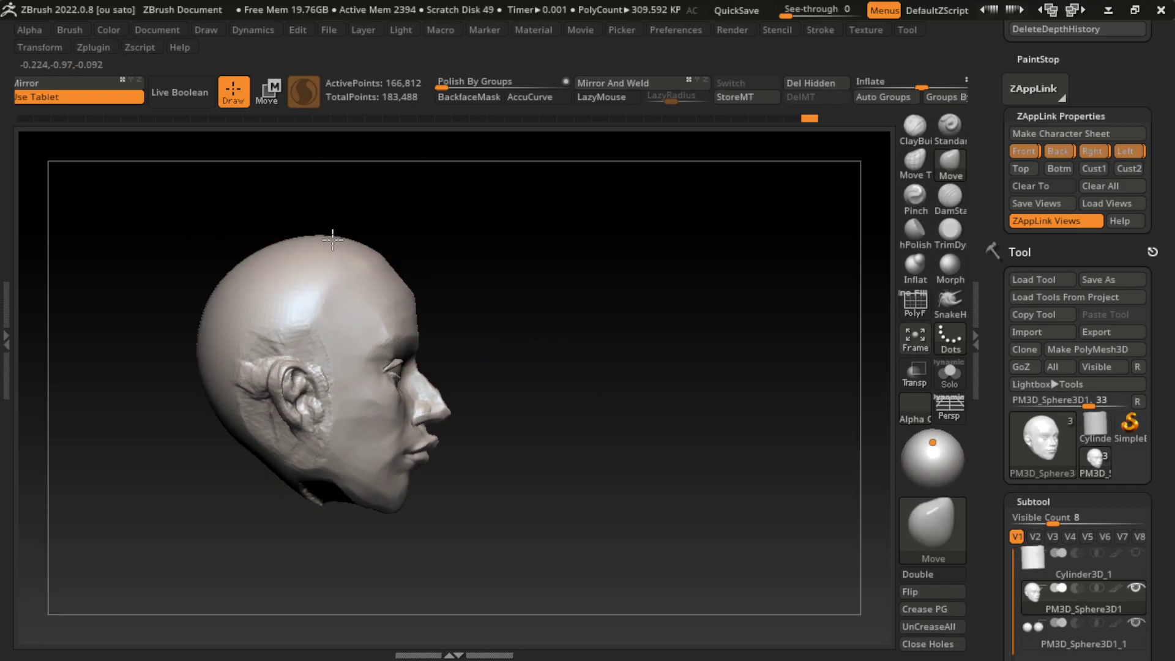
{"action": "left_click_drag", "start_coordinate": [341, 233], "coordinate": [360, 232]}
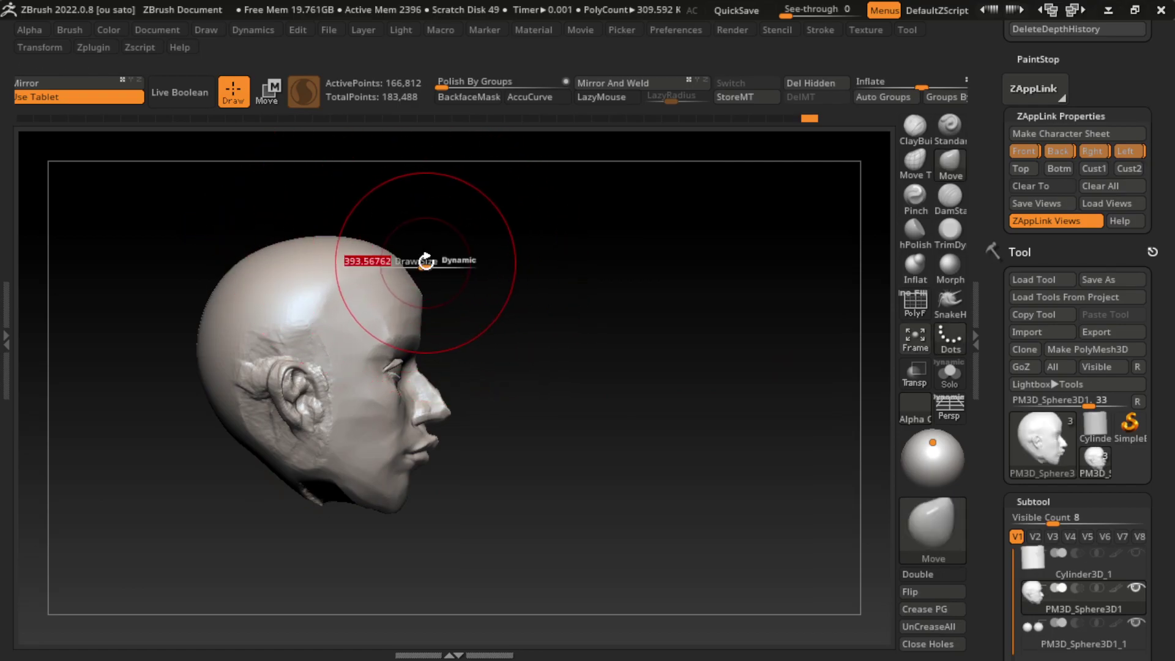
{"action": "left_click_drag", "start_coordinate": [392, 246], "coordinate": [402, 244]}
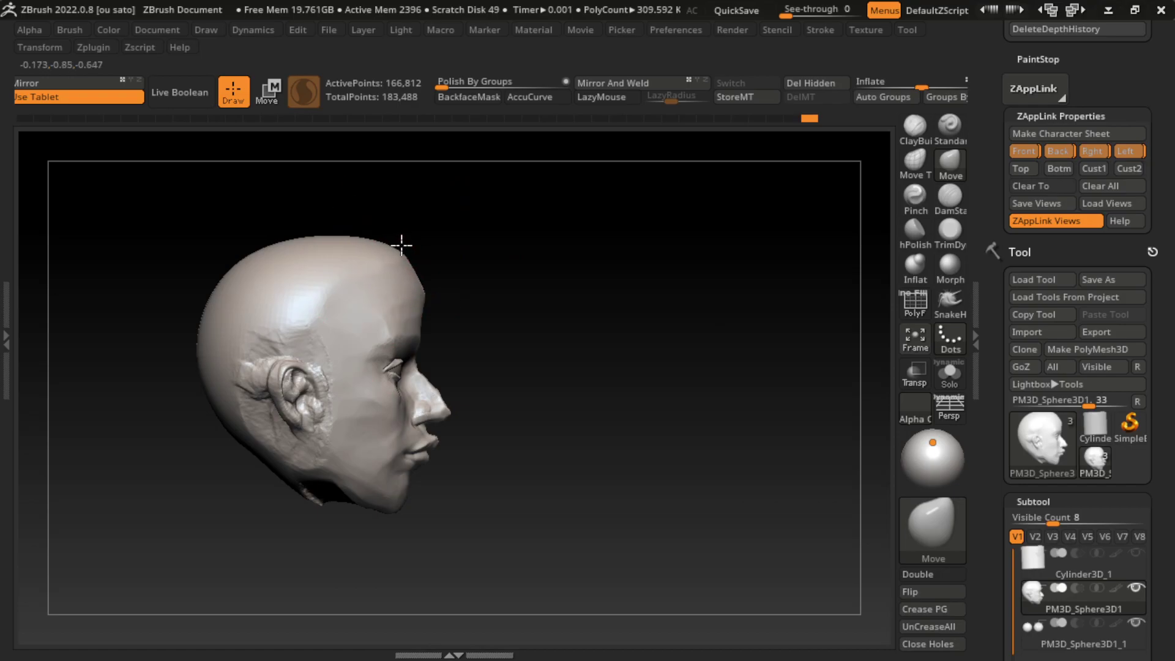
- Flatten the forehead and top of the head into planes with TrimDynamic
{"action": "left_click", "coordinate": [948, 236]}
{"action": "key", "text": "s"}
{"action": "left_click_drag", "start_coordinate": [473, 282], "coordinate": [429, 294]}
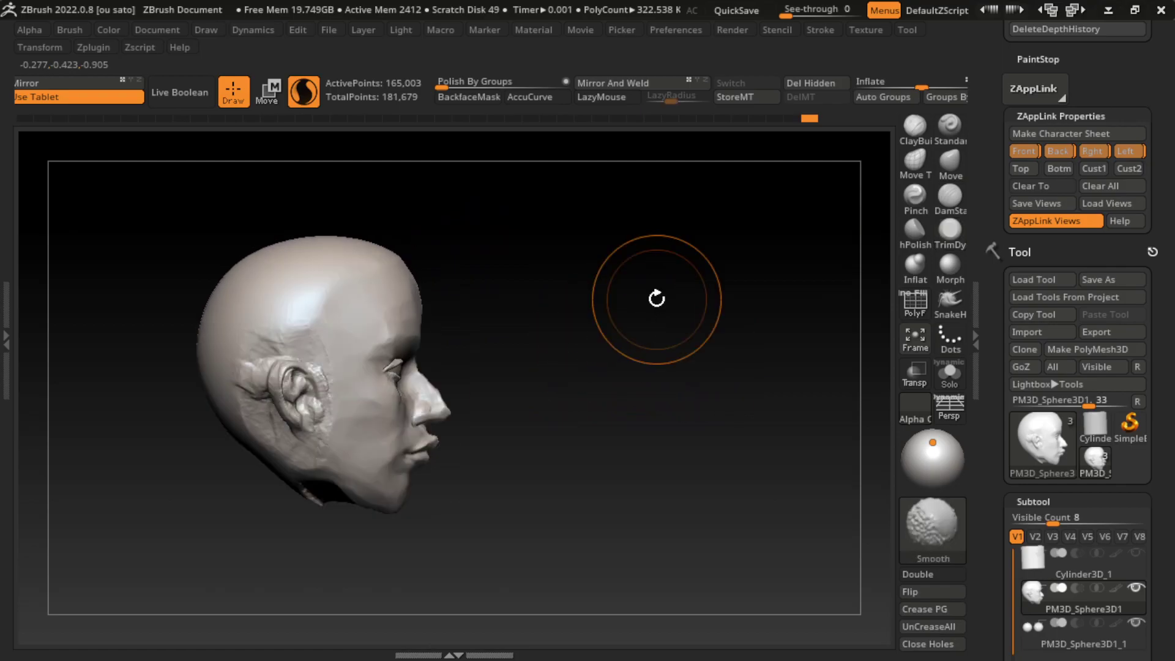
{"action": "left_click", "coordinate": [1092, 150]}
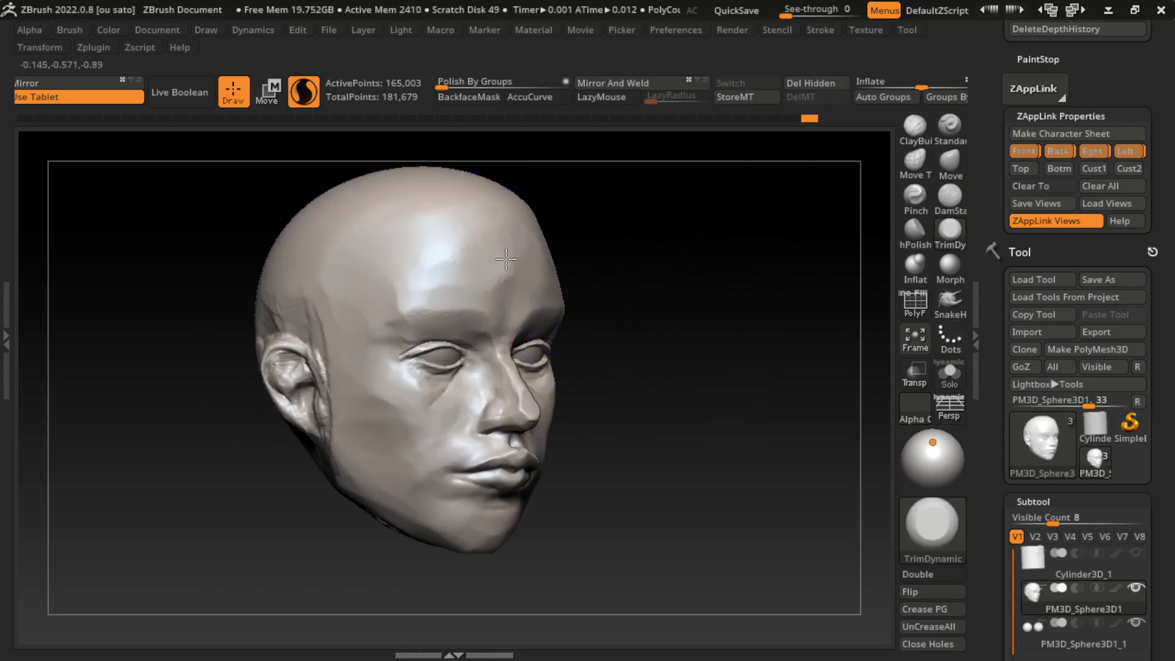
{"action": "left_click_drag", "start_coordinate": [701, 421], "coordinate": [674, 467]}
{"action": "key", "text": "s"}
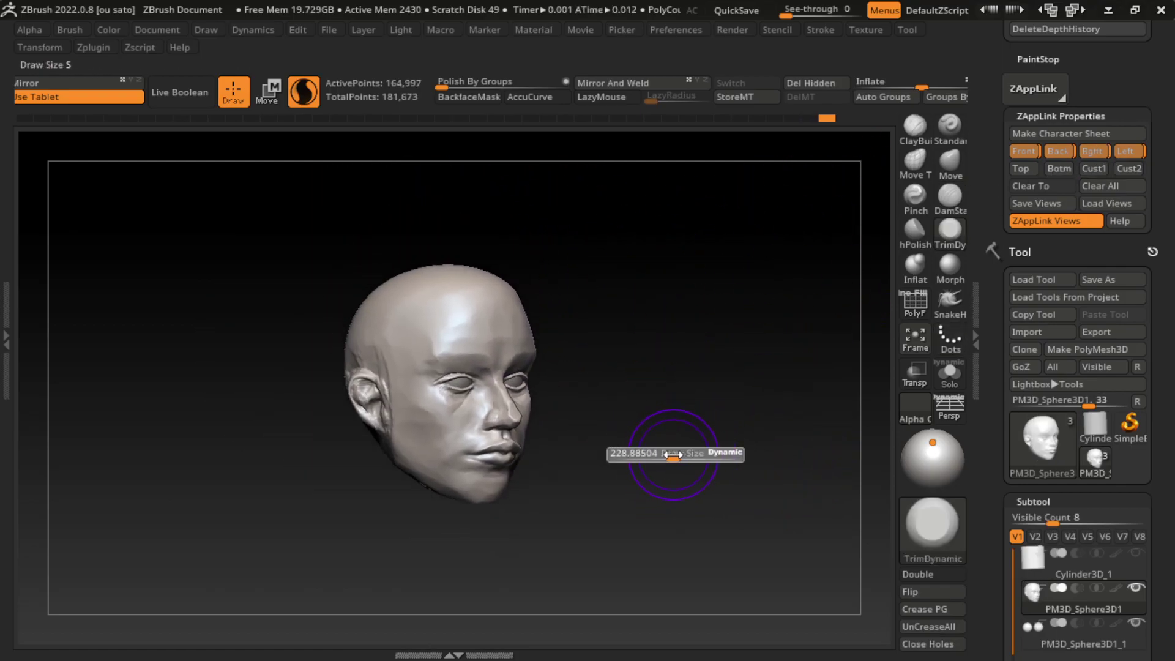
{"action": "left_click_drag", "start_coordinate": [519, 324], "coordinate": [473, 262]}
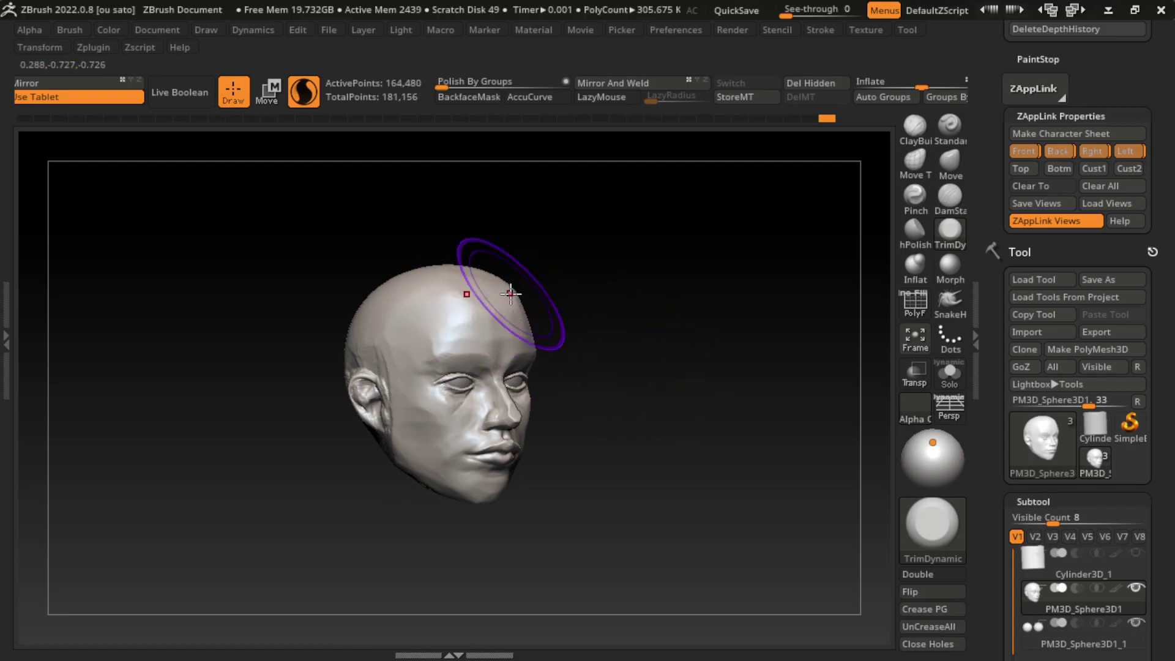
{"action": "left_click_drag", "start_coordinate": [499, 210], "coordinate": [433, 282]}
{"action": "left_click_drag", "start_coordinate": [462, 219], "coordinate": [455, 305]}
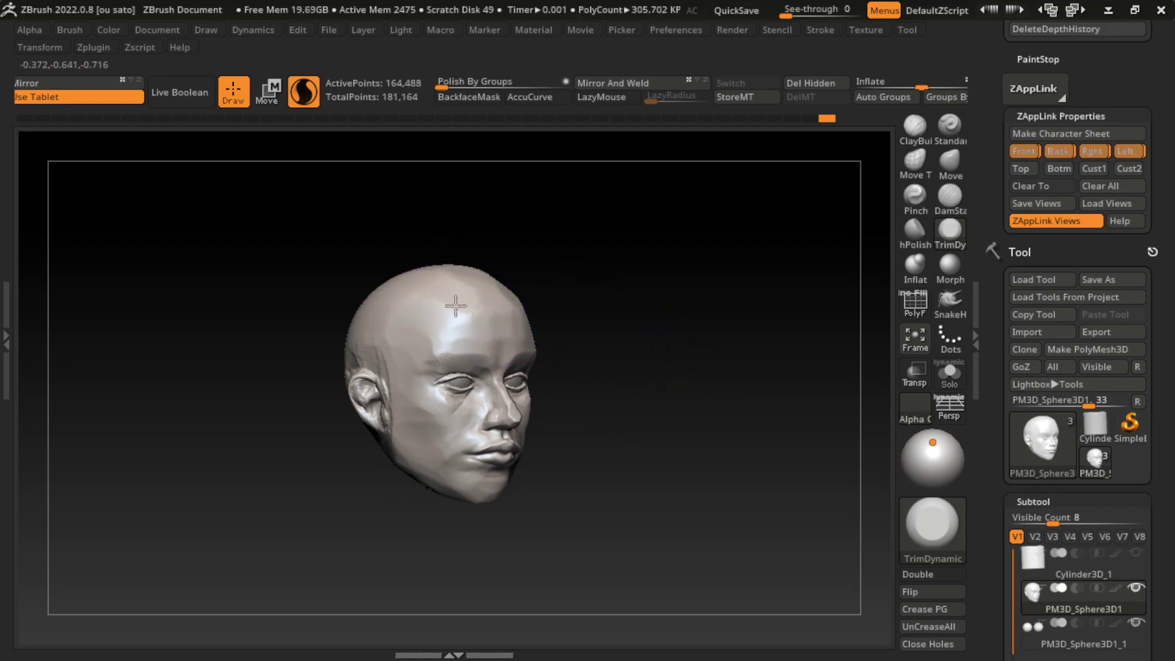
{"action": "left_click_drag", "start_coordinate": [539, 315], "coordinate": [489, 269]}
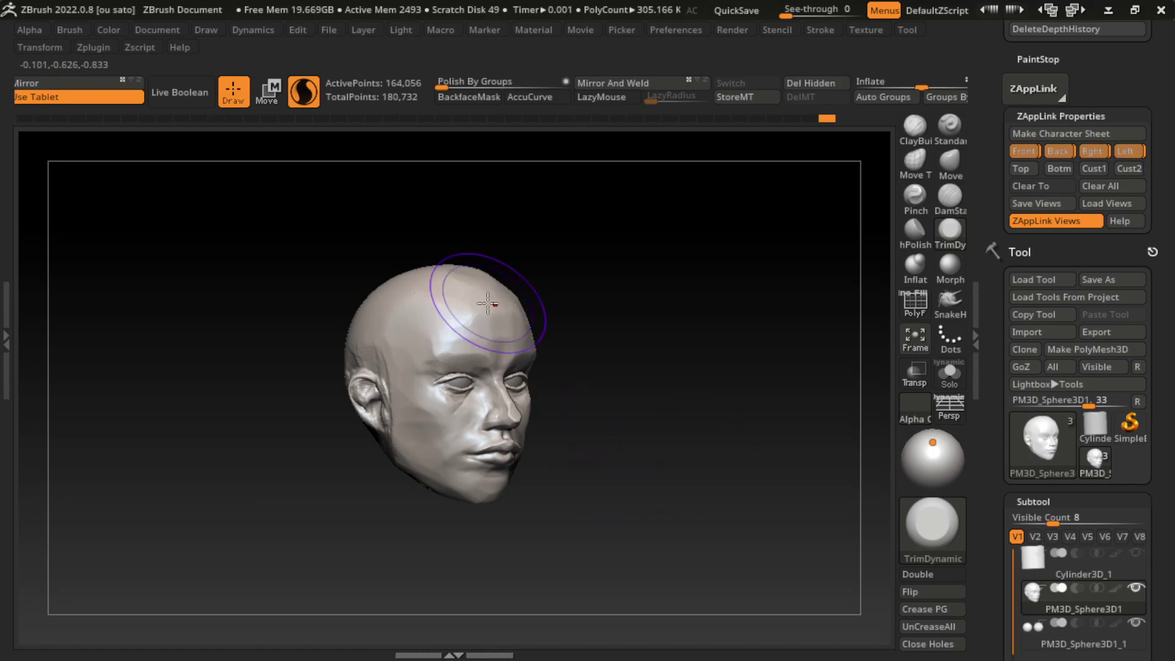
- Nudge the back of the skull back, then mask the head with a smaller brush
{"action": "key", "text": "b"}
{"action": "key", "text": "m"}
{"action": "key", "text": "v"}
{"action": "left_click_drag", "start_coordinate": [844, 361], "coordinate": [742, 359]}
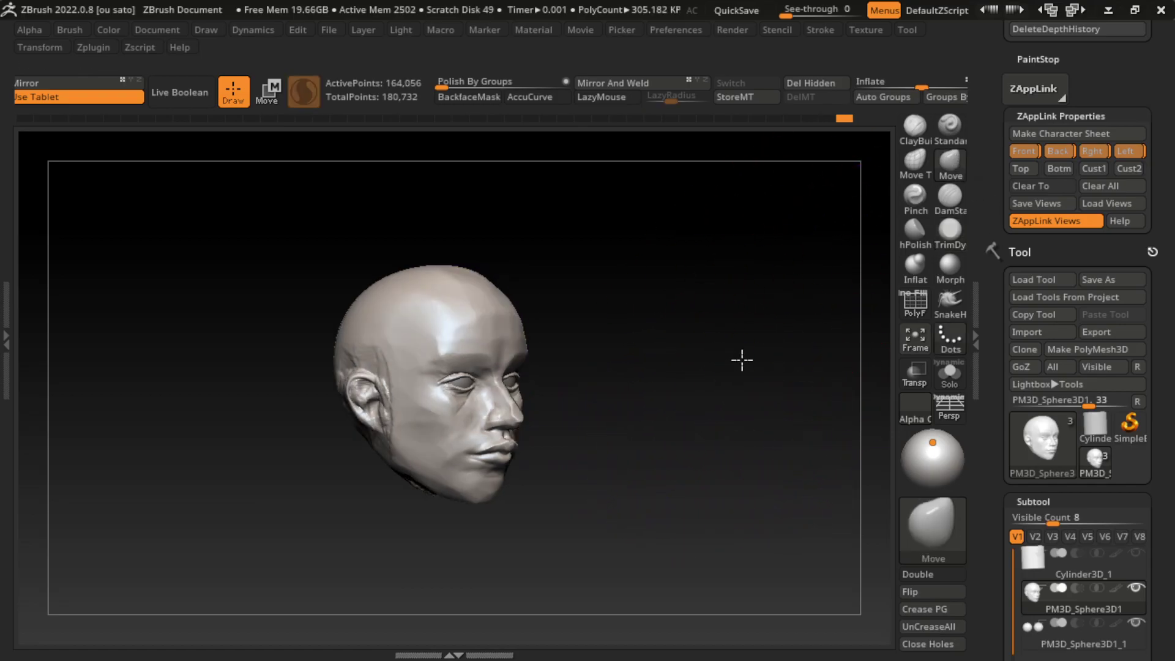
{"action": "left_click_drag", "start_coordinate": [417, 321], "coordinate": [395, 319]}
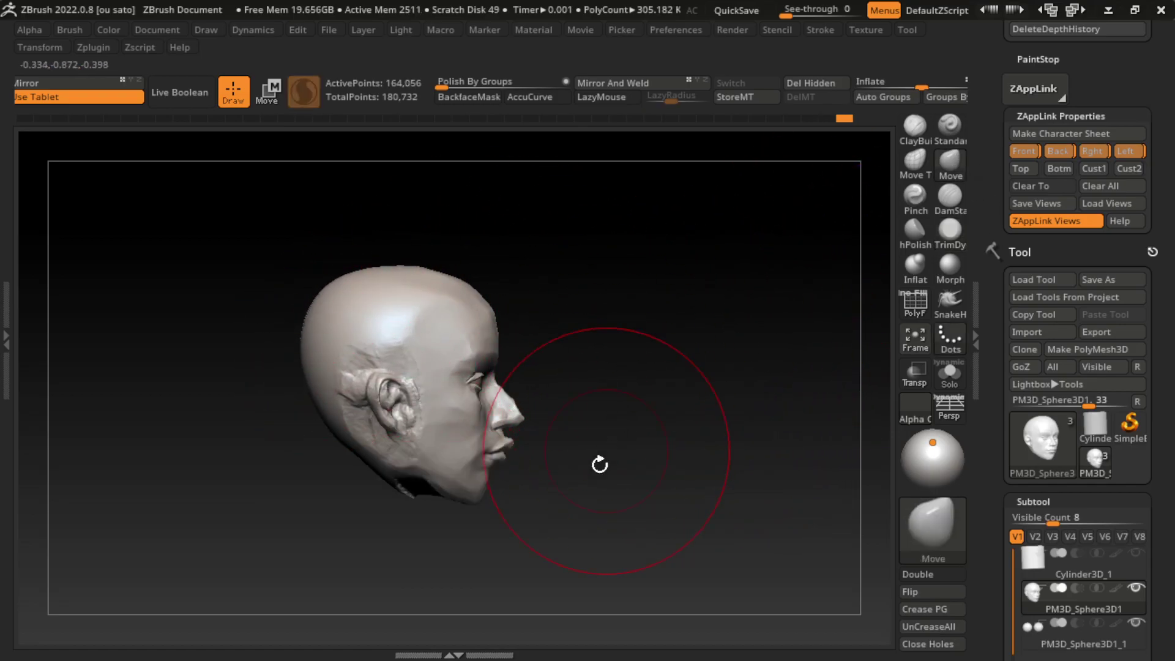
{"action": "key", "text": "s"}
{"action": "left_click_drag", "start_coordinate": [287, 529], "coordinate": [318, 496]}
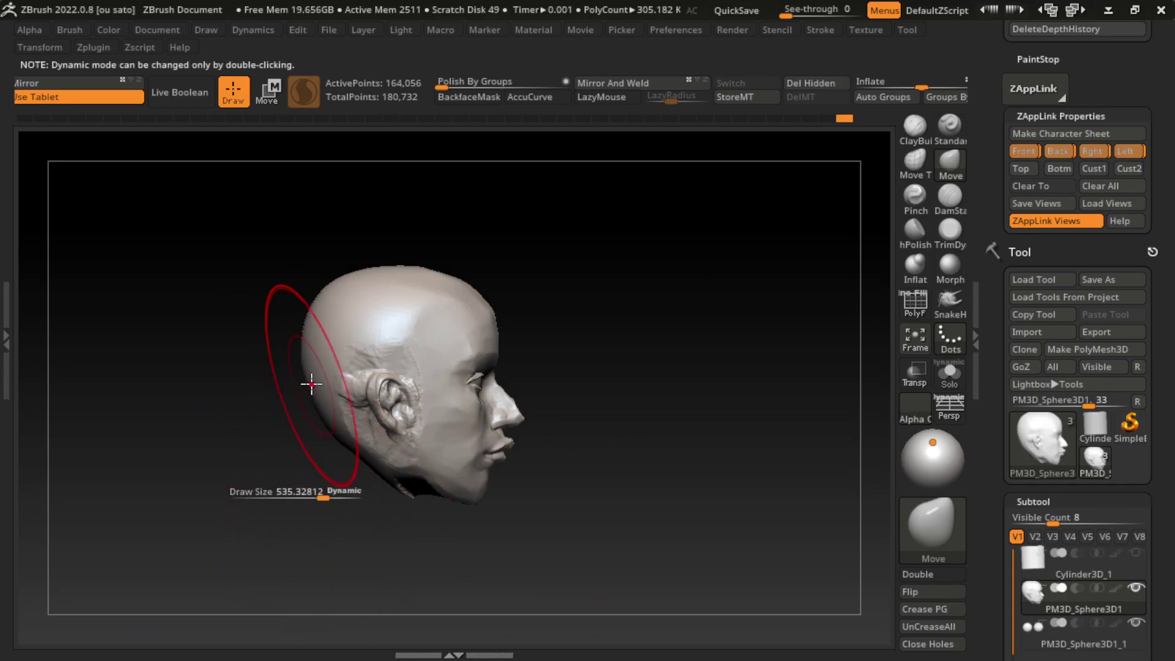
{"action": "mouse_move", "coordinate": [852, 309]}
{"action": "left_mouse_down"}
{"action": "mouse_move", "coordinate": [621, 357]}
{"action": "mouse_move", "coordinate": [465, 509]}
{"action": "left_mouse_up"}
{"action": "key", "text": "s"}
{"action": "left_click_drag", "start_coordinate": [611, 324], "coordinate": [587, 324]}
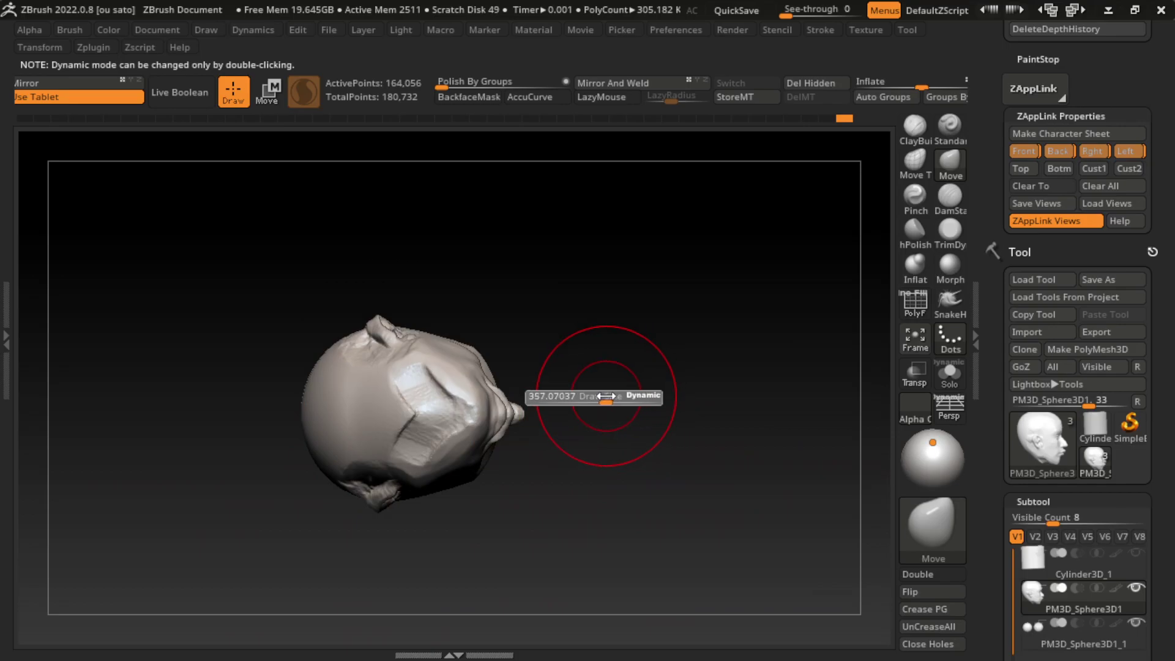
{"action": "mouse_move", "coordinate": [433, 422]}
{"action": "left_mouse_down", "text": "ctrl"}
{"action": "mouse_move", "coordinate": [388, 388]}
{"action": "mouse_move", "coordinate": [385, 414]}
{"action": "left_mouse_up", "text": "ctrl"}
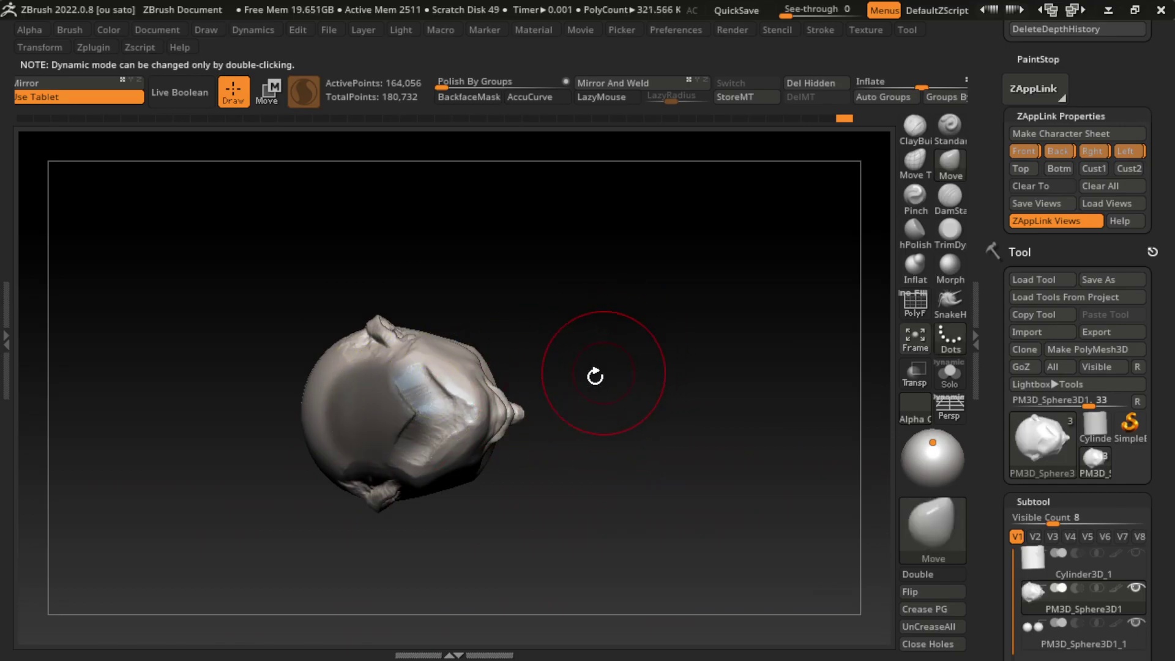
{"action": "left_click_drag", "start_coordinate": [590, 367], "coordinate": [550, 386], "text": "ctrl"}
- Pull the unmasked base down with the Transpose gizmo into a neck, then resume sculpting
{"action": "mouse_move", "coordinate": [386, 493]}
{"action": "left_mouse_down"}
{"action": "mouse_move", "coordinate": [696, 475]}
{"action": "mouse_move", "coordinate": [673, 435]}
{"action": "left_mouse_up"}
{"action": "left_click", "coordinate": [266, 92]}
{"action": "mouse_move", "coordinate": [698, 501]}
{"action": "left_mouse_down"}
{"action": "mouse_move", "coordinate": [702, 366]}
{"action": "mouse_move", "coordinate": [668, 377]}
{"action": "left_mouse_up"}
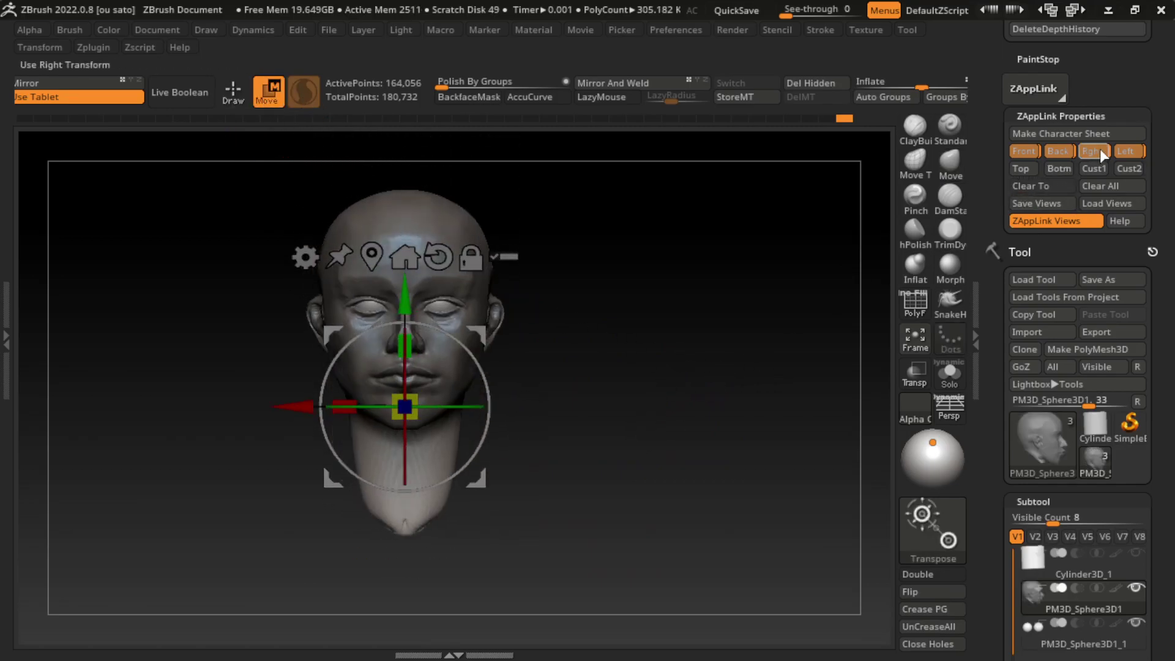
{"action": "left_click", "coordinate": [1093, 152]}
{"action": "left_click_drag", "start_coordinate": [524, 487], "coordinate": [676, 493], "text": "shift"}
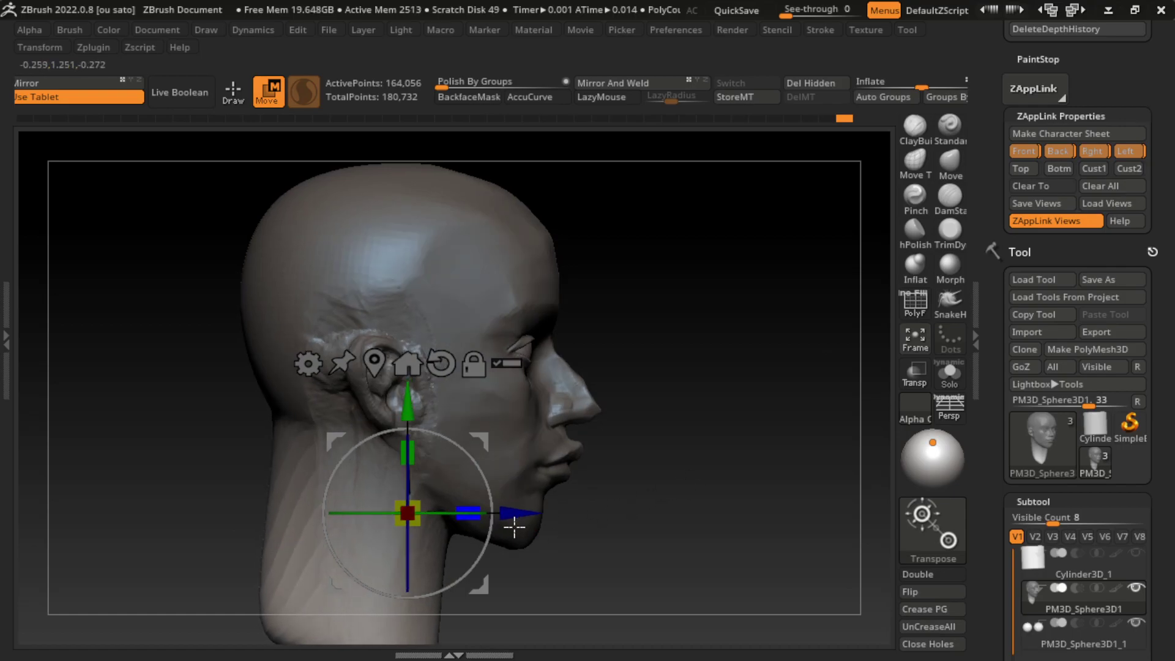
{"action": "left_click_drag", "start_coordinate": [568, 506], "coordinate": [702, 526]}
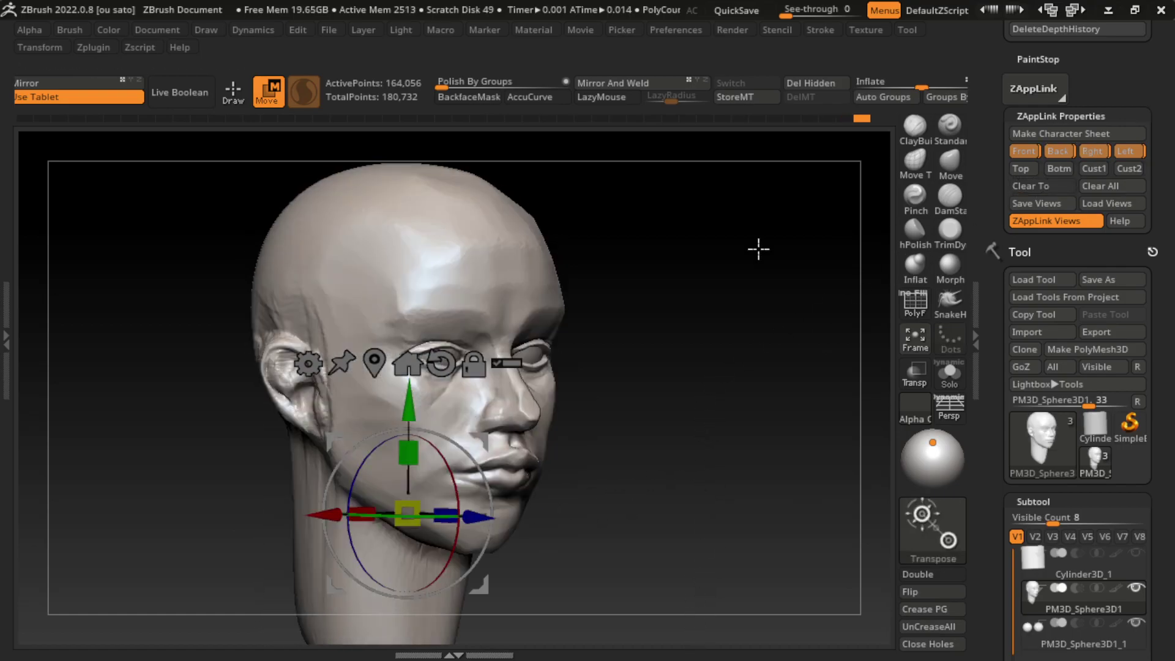
{"action": "key", "text": "q"}
{"action": "mouse_move", "coordinate": [572, 609]}
{"action": "left_mouse_down"}
{"action": "mouse_move", "coordinate": [651, 480]}
{"action": "mouse_move", "coordinate": [635, 477]}
{"action": "mouse_move", "coordinate": [645, 546]}
{"action": "left_mouse_up"}
{"action": "mouse_move", "coordinate": [850, 330]}
{"action": "left_mouse_down"}
{"action": "mouse_move", "coordinate": [801, 383]}
{"action": "mouse_move", "coordinate": [708, 428]}
{"action": "left_mouse_up"}
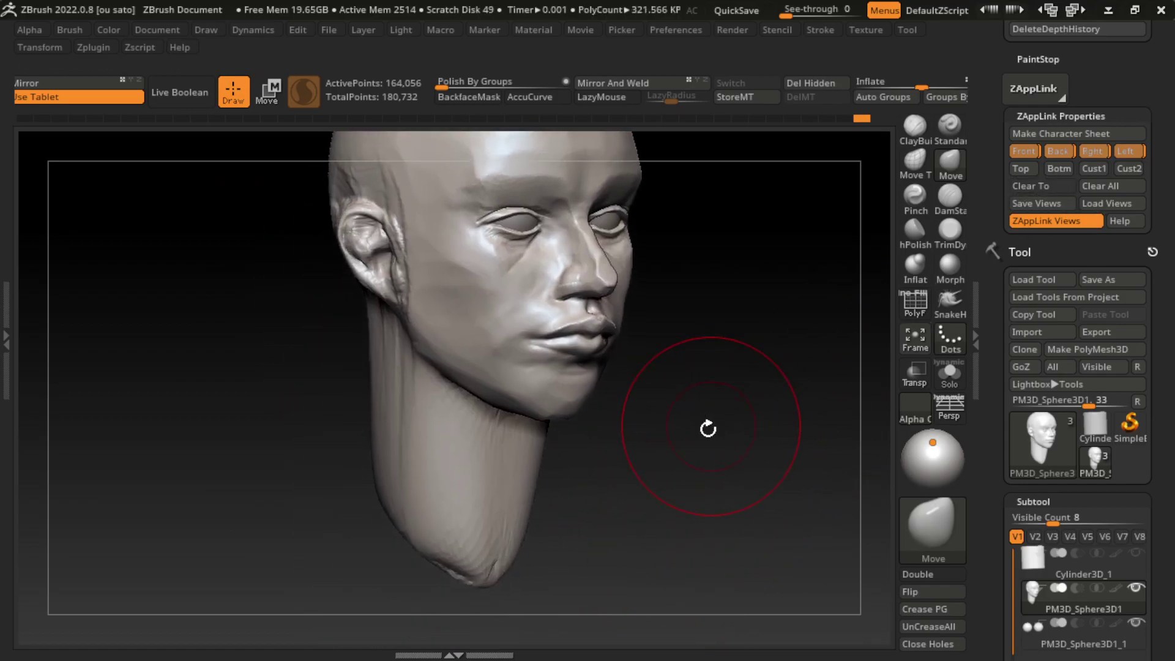
- Build up clay around the lower neck and neck base with ClayBuildup
{"action": "key", "text": "s"}
{"action": "key", "text": "s"}
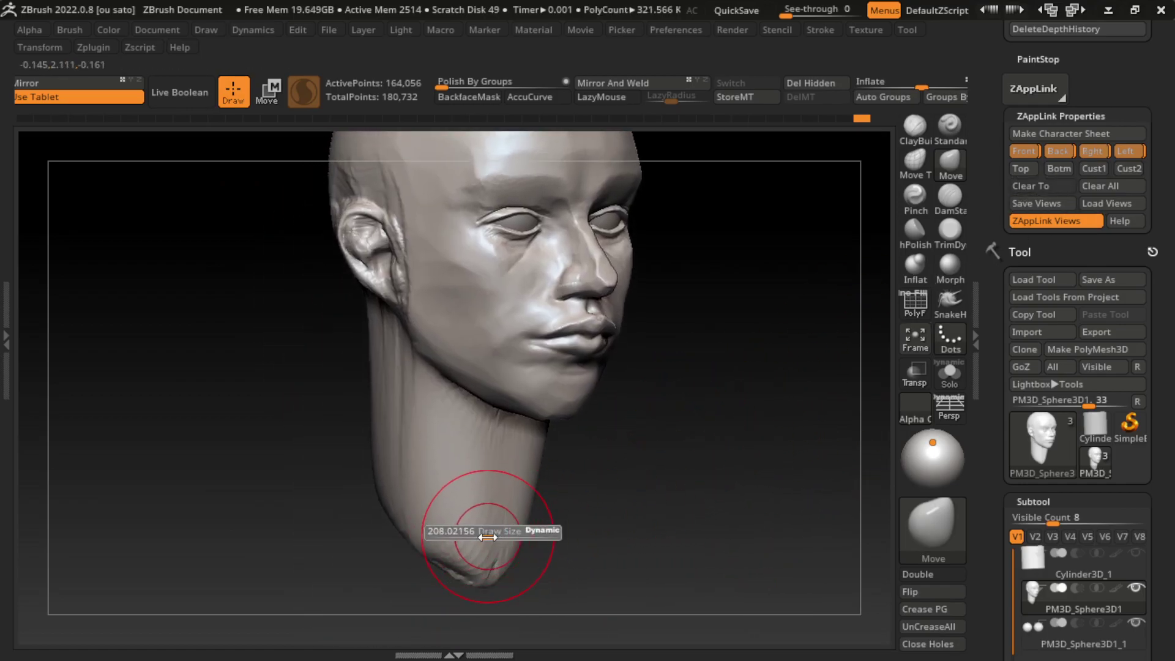
{"action": "left_click_drag", "start_coordinate": [488, 537], "coordinate": [490, 588]}
{"action": "key", "text": "ctrl+z"}
{"action": "key", "text": "b"}
{"action": "key", "text": "c"}
{"action": "key", "text": "b"}
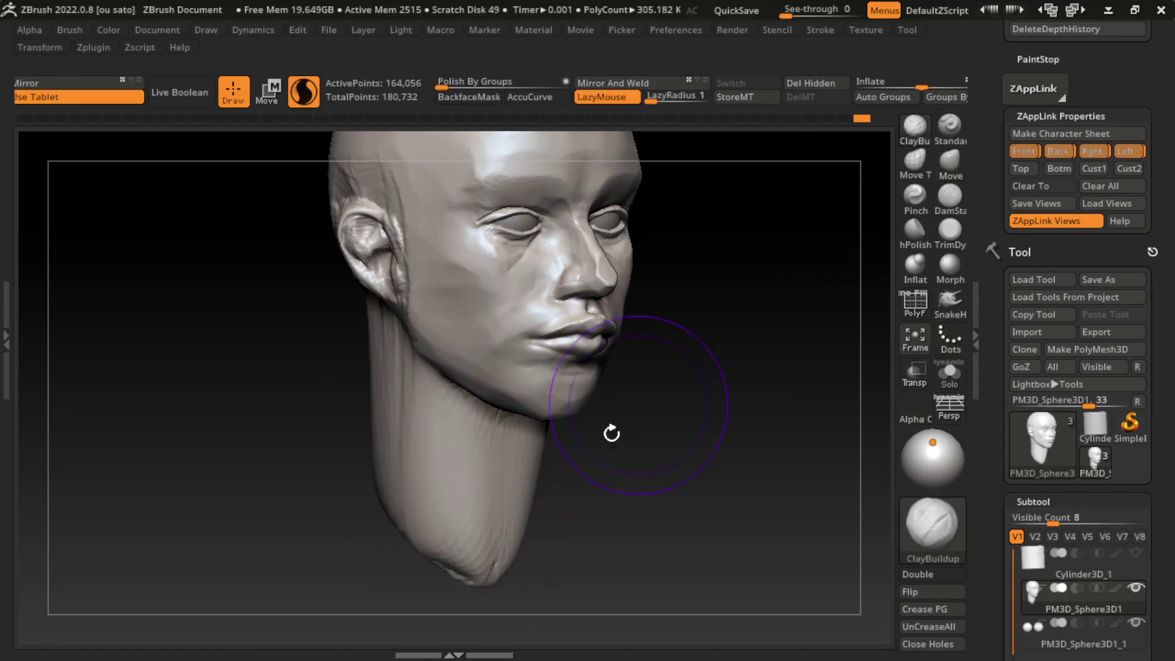
{"action": "mouse_move", "coordinate": [465, 508]}
{"action": "left_mouse_down"}
{"action": "mouse_move", "coordinate": [428, 551]}
{"action": "mouse_move", "coordinate": [352, 496]}
{"action": "mouse_move", "coordinate": [517, 643]}
{"action": "left_mouse_up"}
{"action": "mouse_move", "coordinate": [465, 539]}
{"action": "left_mouse_down"}
{"action": "mouse_move", "coordinate": [543, 569]}
{"action": "mouse_move", "coordinate": [388, 538]}
{"action": "left_mouse_up"}
{"action": "mouse_move", "coordinate": [512, 569]}
{"action": "left_mouse_down", "text": "shift"}
{"action": "mouse_move", "coordinate": [502, 599]}
{"action": "mouse_move", "coordinate": [564, 606]}
{"action": "left_mouse_up", "text": "shift"}
{"action": "mouse_move", "coordinate": [538, 551]}
{"action": "left_mouse_down"}
{"action": "mouse_move", "coordinate": [388, 571]}
{"action": "mouse_move", "coordinate": [379, 483]}
{"action": "left_mouse_up"}
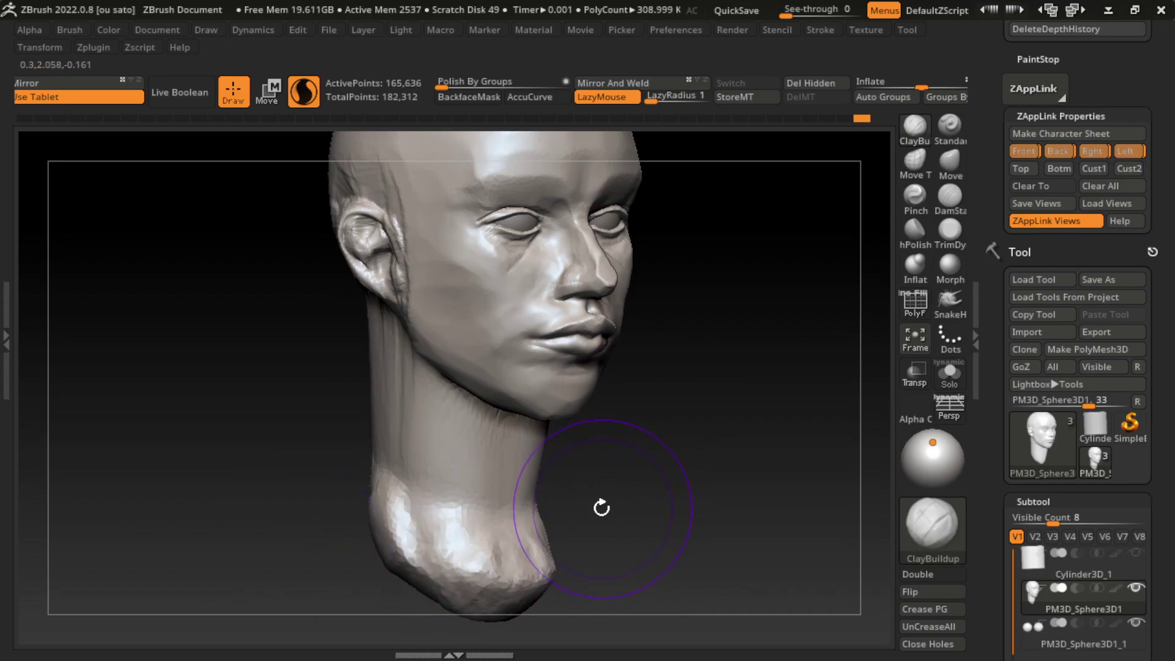
- Add clay strokes to the sides, back and left side of the neck
{"action": "left_click_drag", "start_coordinate": [601, 508], "coordinate": [532, 535]}
{"action": "mouse_move", "coordinate": [380, 465]}
{"action": "left_mouse_down"}
{"action": "mouse_move", "coordinate": [341, 532]}
{"action": "mouse_move", "coordinate": [335, 511]}
{"action": "mouse_move", "coordinate": [519, 571]}
{"action": "mouse_move", "coordinate": [354, 543]}
{"action": "mouse_move", "coordinate": [386, 564]}
{"action": "mouse_move", "coordinate": [355, 544]}
{"action": "left_mouse_up"}
{"action": "mouse_move", "coordinate": [428, 587]}
{"action": "left_mouse_down"}
{"action": "mouse_move", "coordinate": [343, 555]}
{"action": "mouse_move", "coordinate": [413, 599]}
{"action": "mouse_move", "coordinate": [752, 514]}
{"action": "left_mouse_up"}
{"action": "mouse_move", "coordinate": [153, 514]}
{"action": "left_mouse_down"}
{"action": "mouse_move", "coordinate": [331, 538]}
{"action": "mouse_move", "coordinate": [342, 550]}
{"action": "left_mouse_up"}
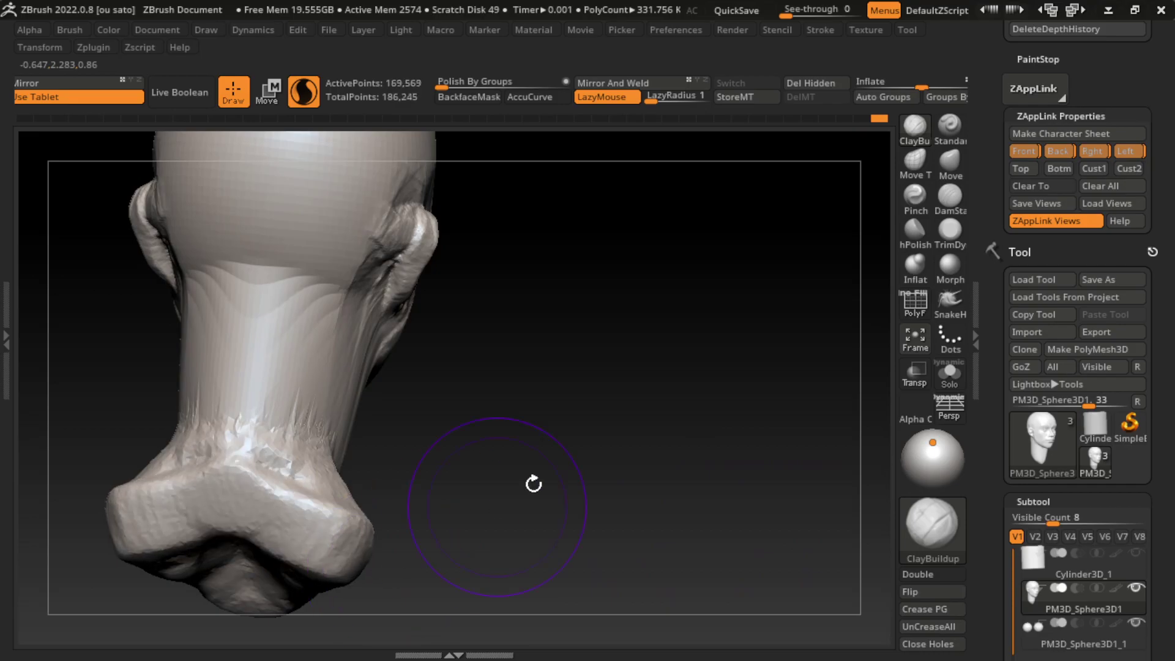
{"action": "left_click_drag", "start_coordinate": [838, 287], "coordinate": [660, 396]}
{"action": "left_click_drag", "start_coordinate": [597, 589], "coordinate": [721, 440]}
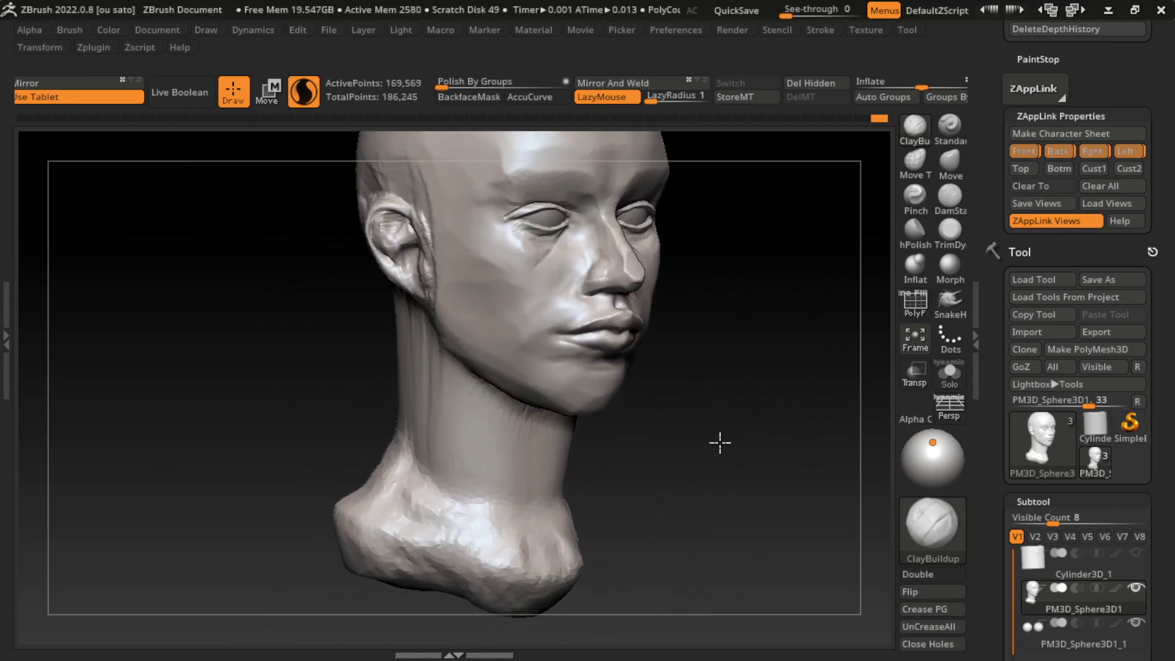
{"action": "left_click_drag", "start_coordinate": [389, 489], "coordinate": [371, 471]}
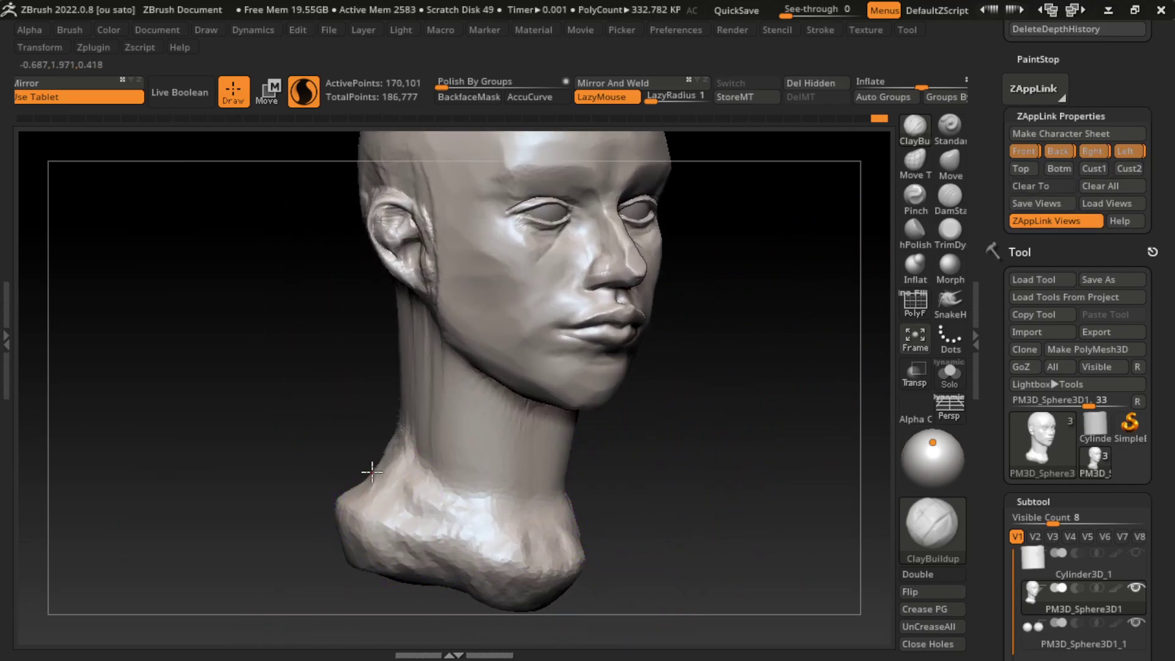
{"action": "mouse_move", "coordinate": [401, 397]}
{"action": "left_mouse_down"}
{"action": "mouse_move", "coordinate": [368, 471]}
{"action": "mouse_move", "coordinate": [340, 485]}
{"action": "mouse_move", "coordinate": [446, 458]}
{"action": "mouse_move", "coordinate": [395, 471]}
{"action": "mouse_move", "coordinate": [395, 385]}
{"action": "mouse_move", "coordinate": [432, 523]}
{"action": "mouse_move", "coordinate": [462, 491]}
{"action": "mouse_move", "coordinate": [398, 306]}
{"action": "mouse_move", "coordinate": [477, 527]}
{"action": "mouse_move", "coordinate": [425, 374]}
{"action": "mouse_move", "coordinate": [498, 506]}
{"action": "mouse_move", "coordinate": [422, 334]}
{"action": "mouse_move", "coordinate": [467, 550]}
{"action": "mouse_move", "coordinate": [393, 327]}
{"action": "mouse_move", "coordinate": [406, 547]}
{"action": "mouse_move", "coordinate": [399, 354]}
{"action": "mouse_move", "coordinate": [453, 541]}
{"action": "left_mouse_up"}
- Add clay strokes along the back and sides of the neck to build muscle
{"action": "left_click_drag", "start_coordinate": [642, 539], "coordinate": [734, 486], "text": "shift"}
{"action": "mouse_move", "coordinate": [367, 367]}
{"action": "left_mouse_down"}
{"action": "mouse_move", "coordinate": [333, 314]}
{"action": "mouse_move", "coordinate": [287, 484]}
{"action": "left_mouse_up"}
{"action": "left_click", "coordinate": [1093, 168]}
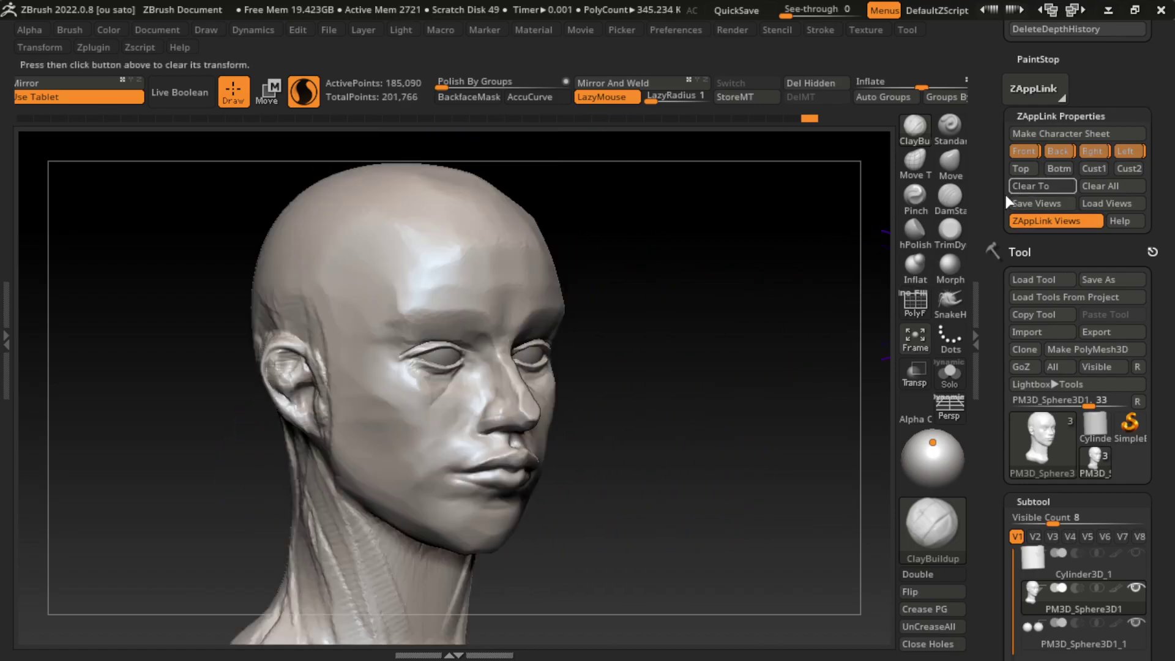
{"action": "mouse_move", "coordinate": [610, 554]}
{"action": "left_mouse_down"}
{"action": "mouse_move", "coordinate": [419, 516]}
{"action": "mouse_move", "coordinate": [320, 348]}
{"action": "mouse_move", "coordinate": [333, 495]}
{"action": "left_mouse_up"}
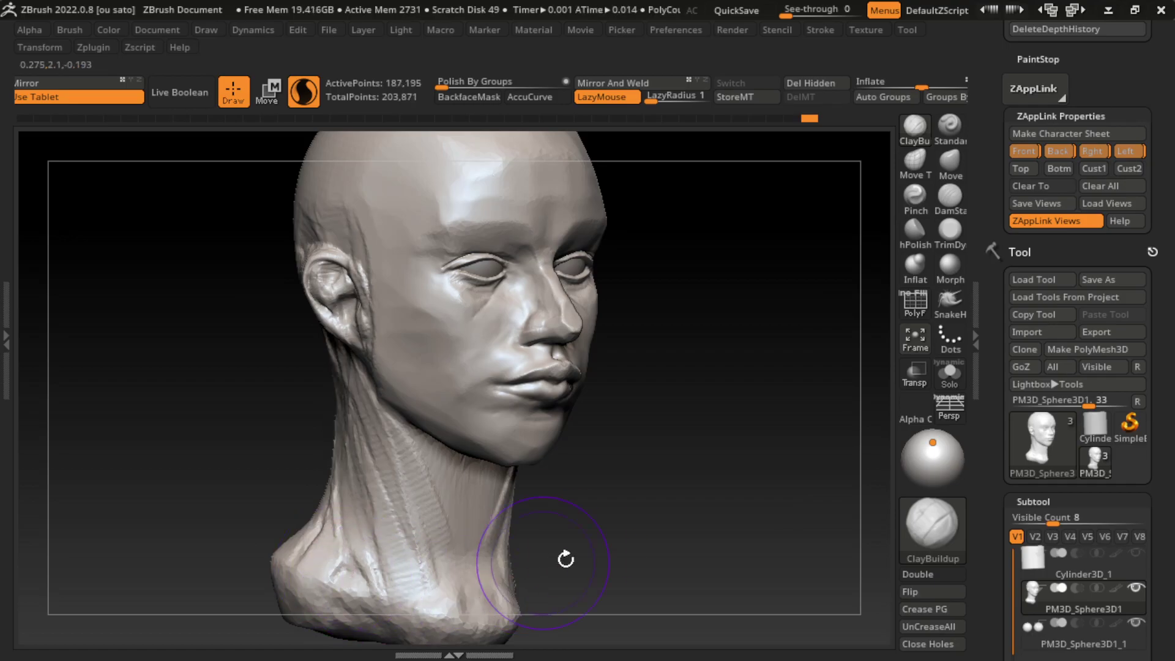
{"action": "mouse_move", "coordinate": [512, 535]}
{"action": "left_mouse_down"}
{"action": "mouse_move", "coordinate": [498, 537]}
{"action": "mouse_move", "coordinate": [647, 486]}
{"action": "left_mouse_up"}
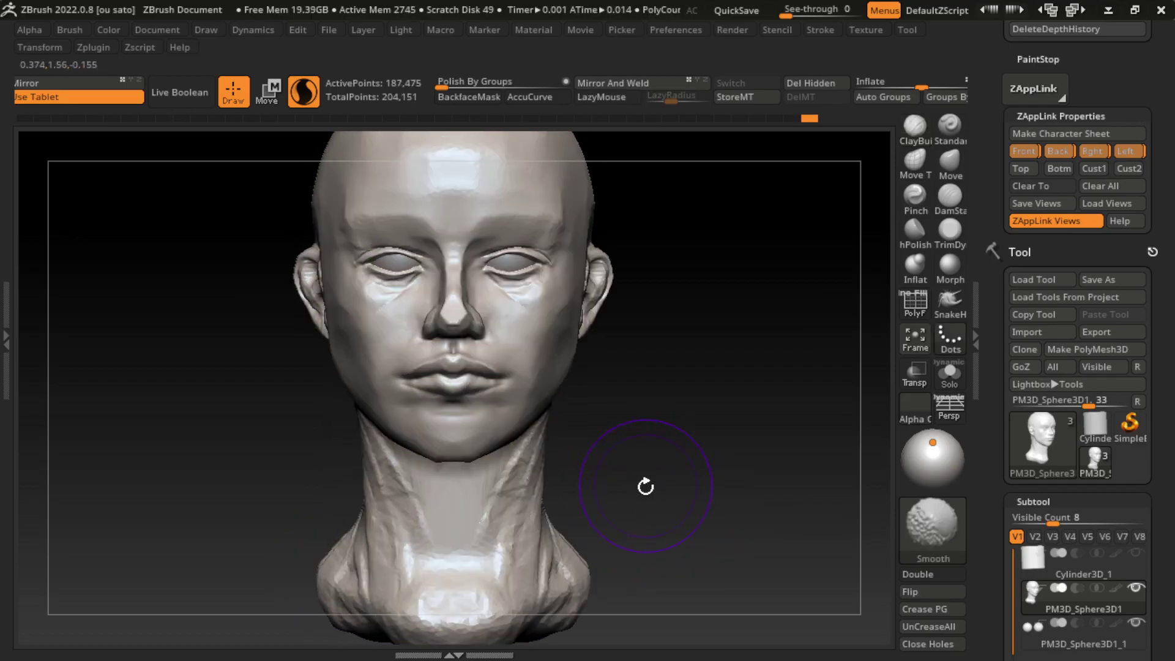
{"action": "left_click_drag", "start_coordinate": [545, 432], "coordinate": [539, 490]}
{"action": "left_click_drag", "start_coordinate": [615, 440], "coordinate": [642, 499]}
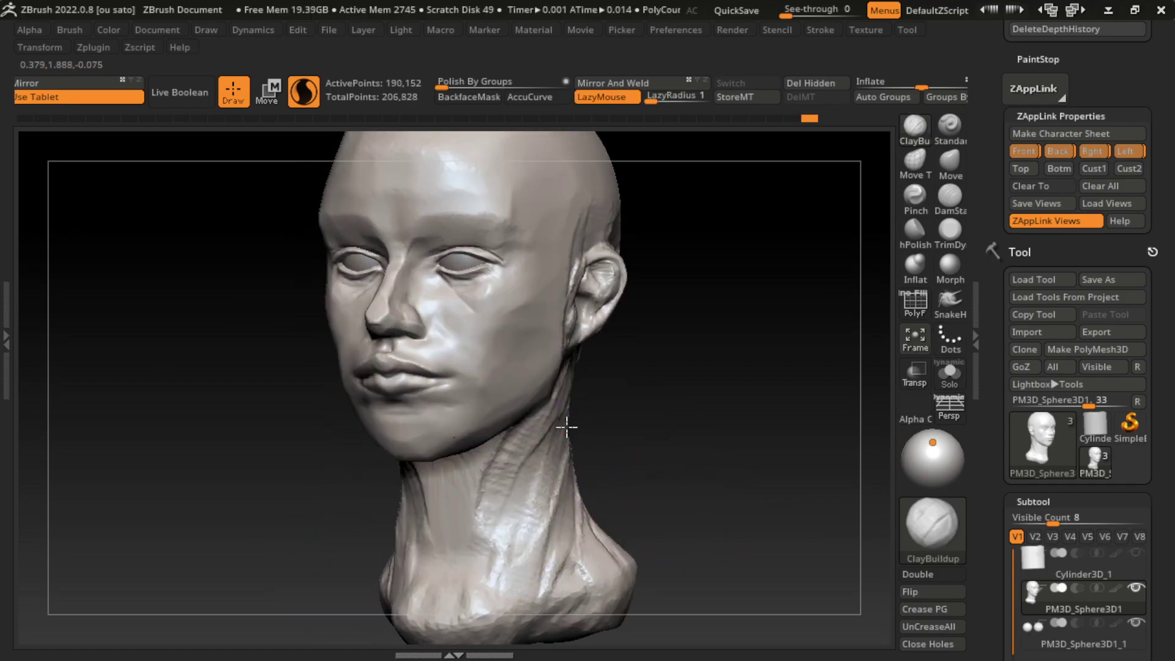
{"action": "mouse_move", "coordinate": [569, 465]}
{"action": "left_mouse_down"}
{"action": "mouse_move", "coordinate": [556, 406]}
{"action": "mouse_move", "coordinate": [519, 533]}
{"action": "mouse_move", "coordinate": [569, 441]}
{"action": "mouse_move", "coordinate": [539, 551]}
{"action": "left_mouse_up"}
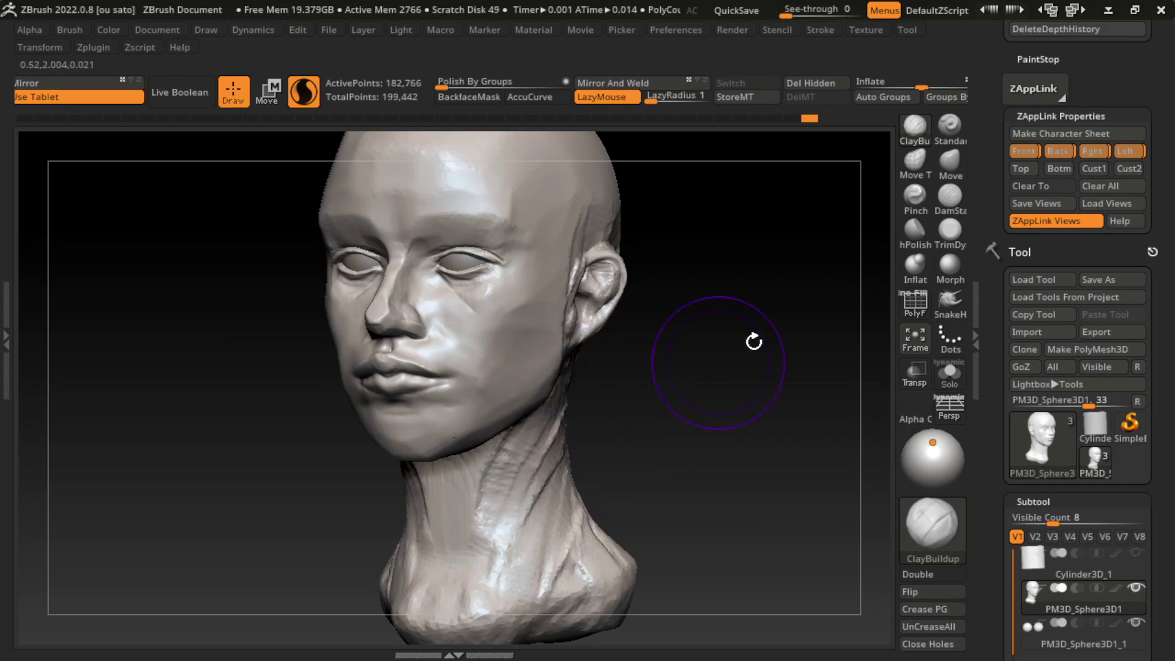
- Refine the neck muscles with more strokes from right-side and frontal views
{"action": "left_click", "coordinate": [1092, 154]}
{"action": "mouse_move", "coordinate": [650, 498]}
{"action": "left_mouse_down"}
{"action": "mouse_move", "coordinate": [600, 461]}
{"action": "mouse_move", "coordinate": [551, 484]}
{"action": "left_mouse_up"}
{"action": "mouse_move", "coordinate": [551, 483]}
{"action": "left_mouse_down"}
{"action": "mouse_move", "coordinate": [513, 500]}
{"action": "mouse_move", "coordinate": [538, 494]}
{"action": "mouse_move", "coordinate": [512, 490]}
{"action": "left_mouse_up"}
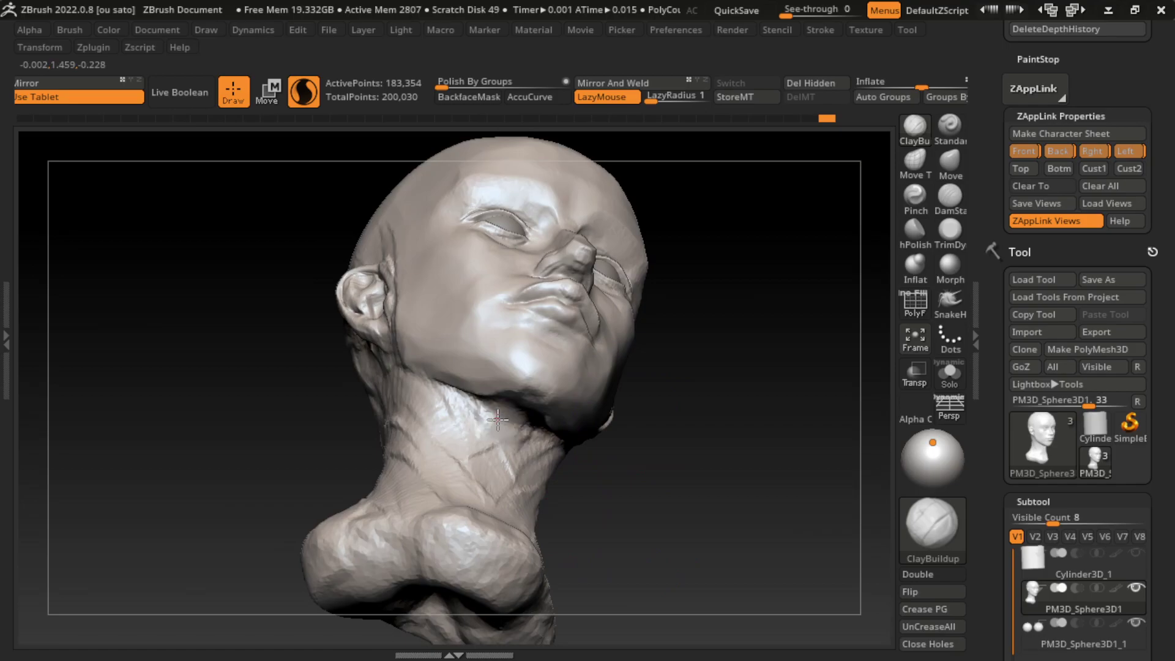
{"action": "mouse_move", "coordinate": [526, 440]}
{"action": "left_mouse_down"}
{"action": "mouse_move", "coordinate": [484, 422]}
{"action": "mouse_move", "coordinate": [493, 479]}
{"action": "left_mouse_up"}
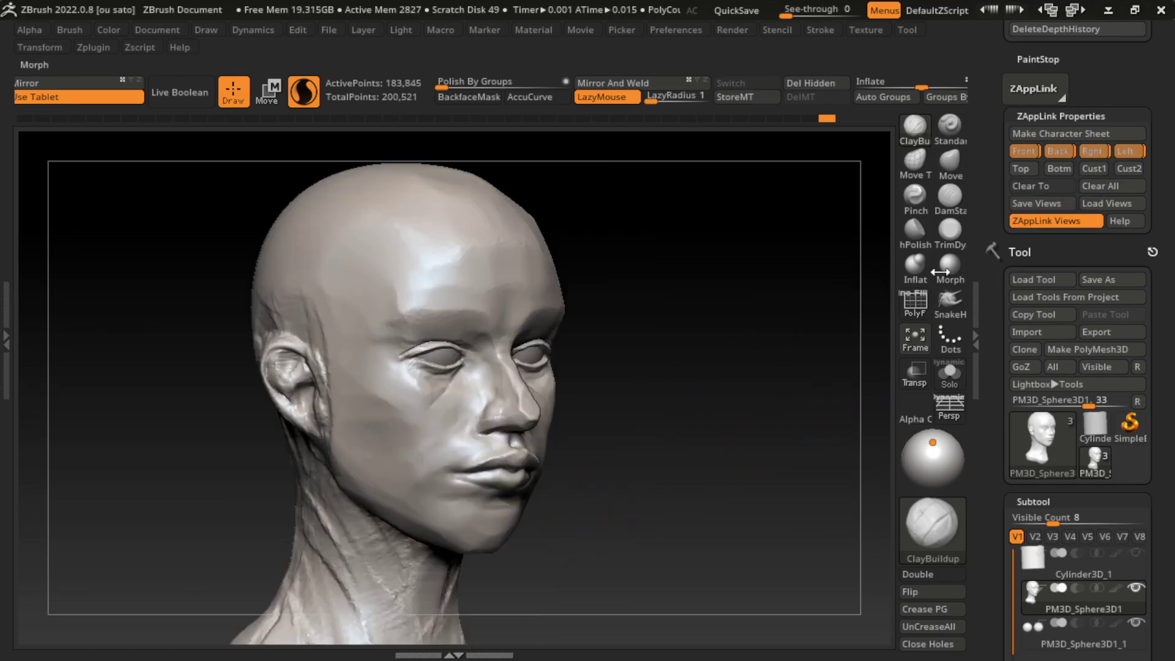
{"action": "left_click_drag", "start_coordinate": [606, 525], "coordinate": [618, 482]}
{"action": "left_click_drag", "start_coordinate": [387, 512], "coordinate": [324, 318]}
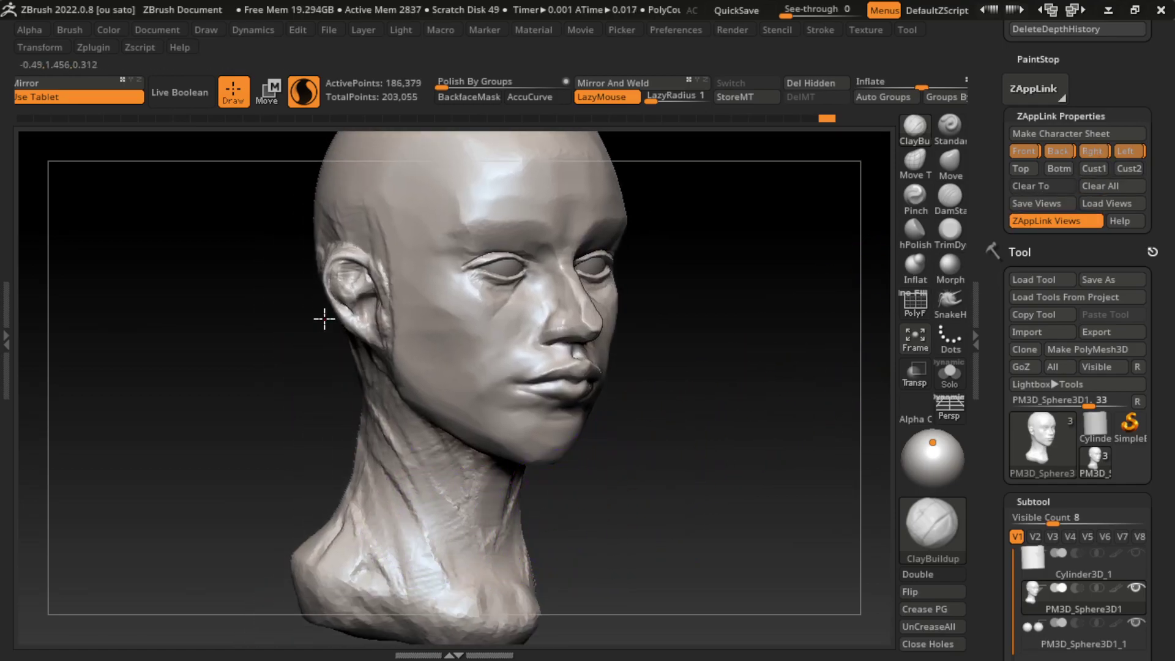
{"action": "left_click_drag", "start_coordinate": [687, 448], "coordinate": [685, 481]}
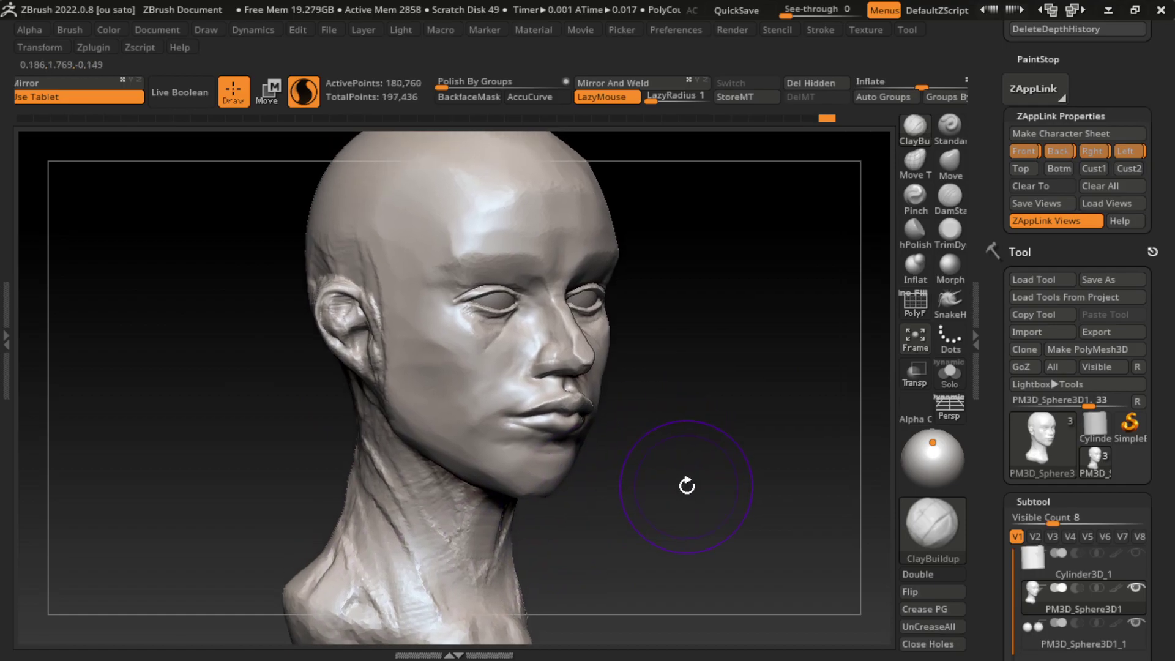
{"action": "key", "text": "s"}
{"action": "left_click_drag", "start_coordinate": [676, 428], "coordinate": [655, 467]}
- Pull the lower lip inward with the Move brush, then orbit to check it from below and three-quarter views
{"action": "key", "text": "s"}
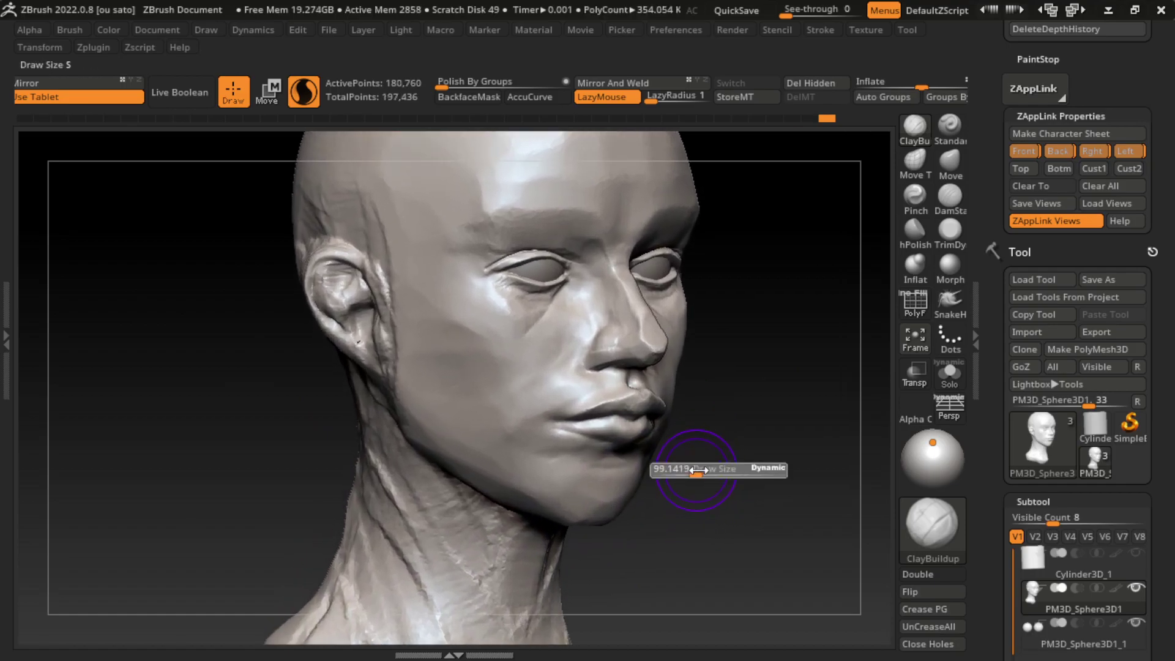
{"action": "key", "text": "b"}
{"action": "key", "text": "m"}
{"action": "key", "text": "v"}
{"action": "left_click_drag", "start_coordinate": [637, 427], "coordinate": [627, 421]}
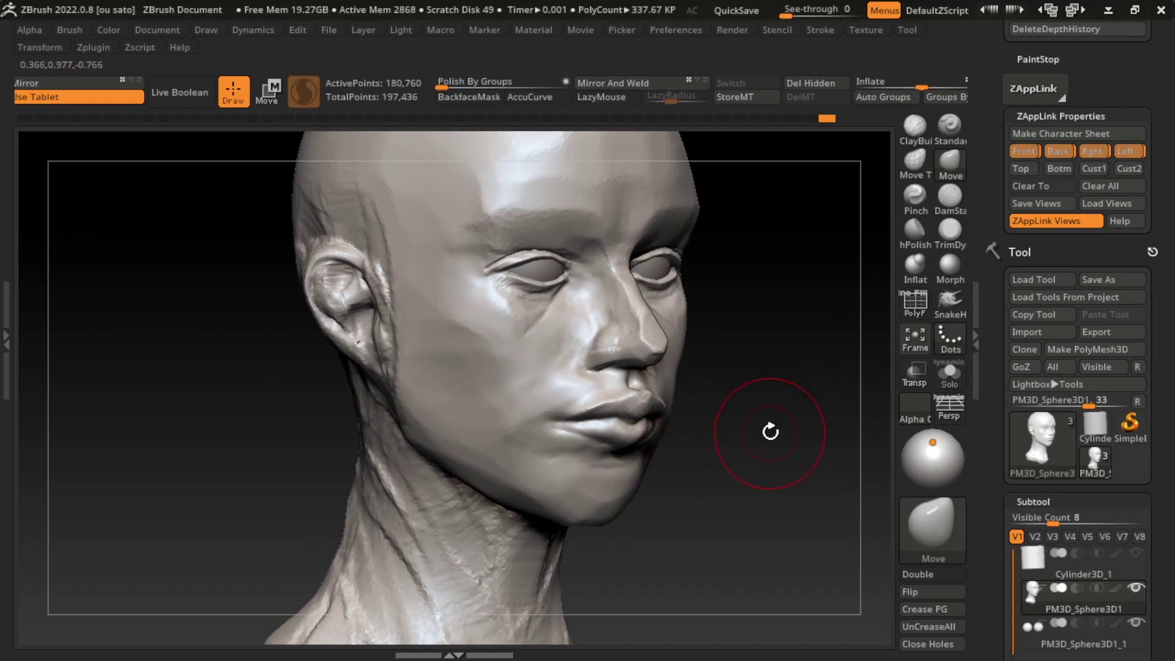
{"action": "left_click_drag", "start_coordinate": [769, 432], "coordinate": [678, 431]}
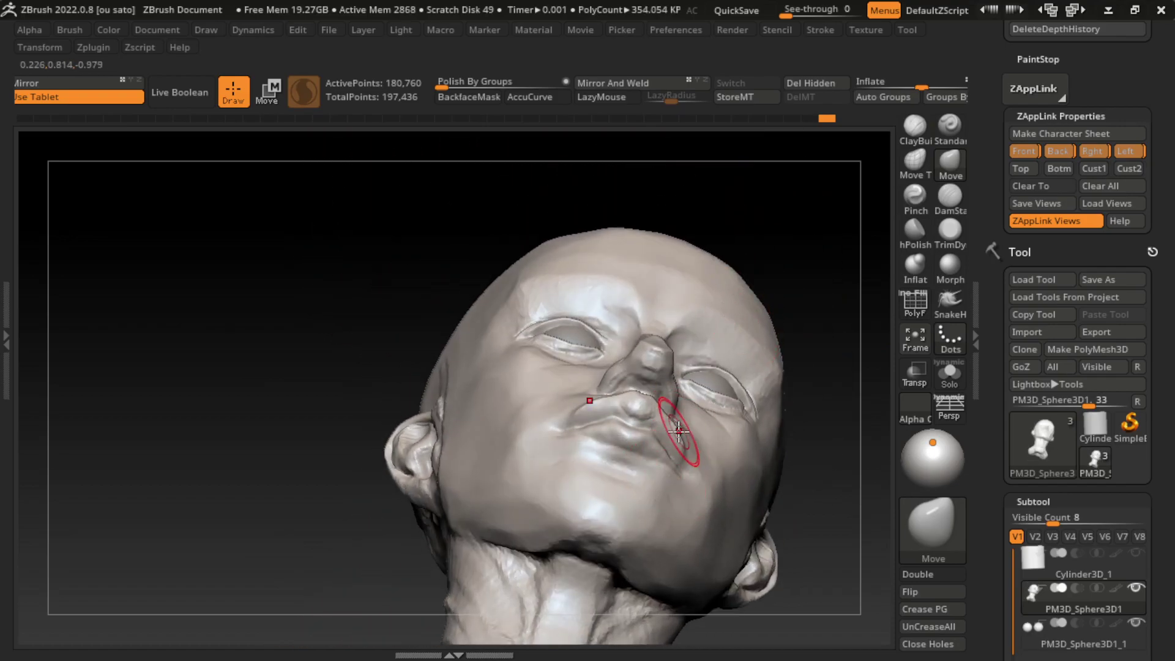
{"action": "left_click_drag", "start_coordinate": [853, 349], "coordinate": [801, 396]}
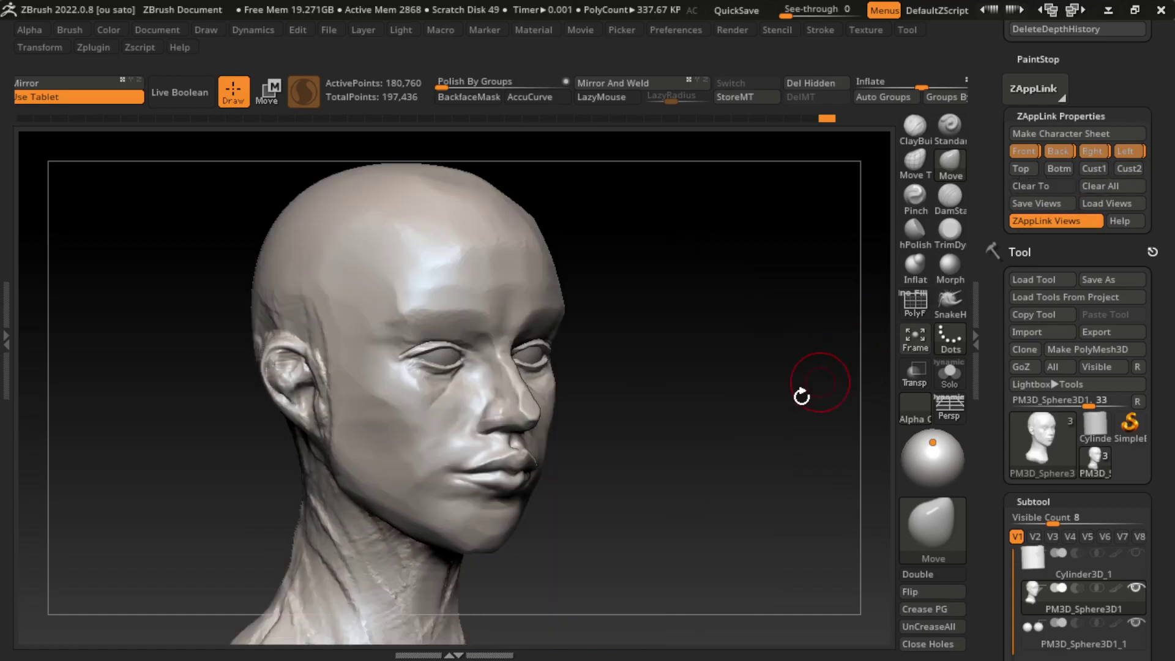
{"action": "mouse_move", "coordinate": [691, 462]}
{"action": "left_mouse_down"}
{"action": "mouse_move", "coordinate": [664, 489]}
{"action": "mouse_move", "coordinate": [655, 549]}
{"action": "left_mouse_up"}
- Build the lower lip fuller and more defined with ClayBuildup strokes from saved close-up views
{"action": "key", "text": "s"}
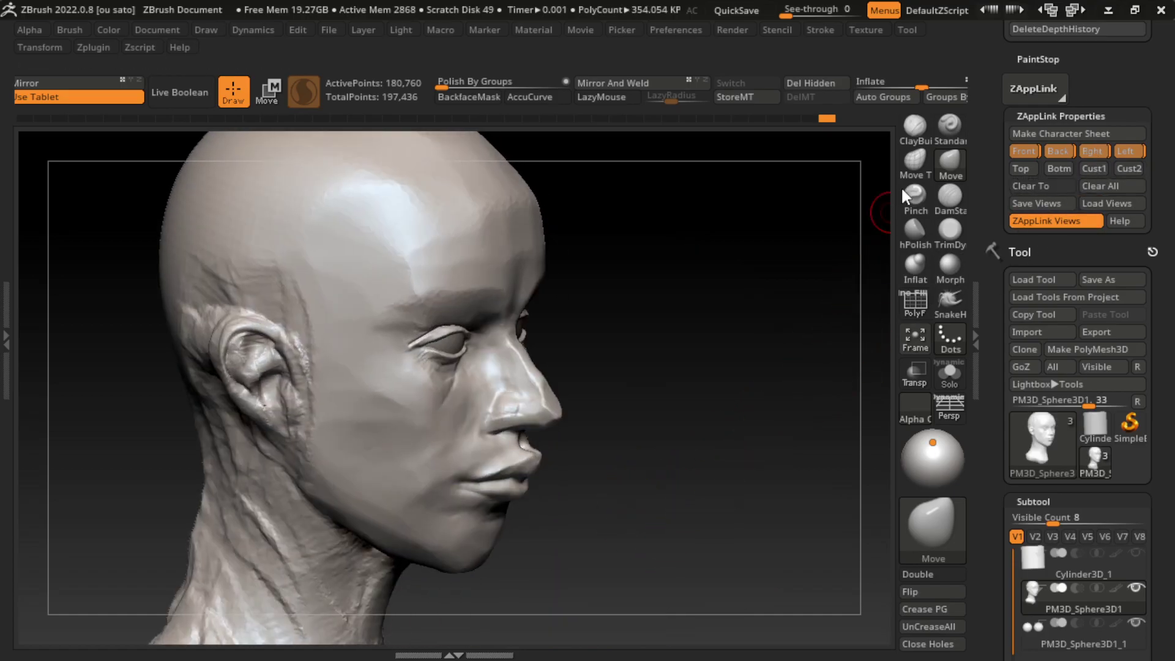
{"action": "left_click", "coordinate": [914, 127]}
{"action": "left_click", "coordinate": [1087, 167]}
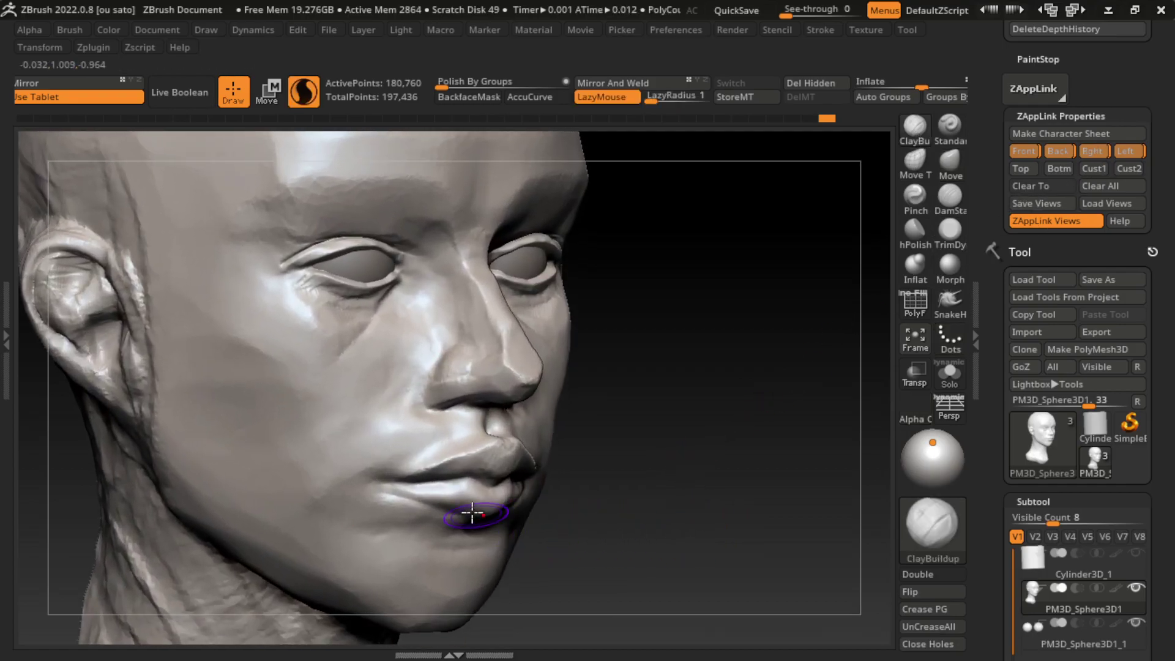
{"action": "left_click_drag", "start_coordinate": [470, 516], "coordinate": [416, 492]}
{"action": "left_click_drag", "start_coordinate": [605, 523], "coordinate": [394, 485]}
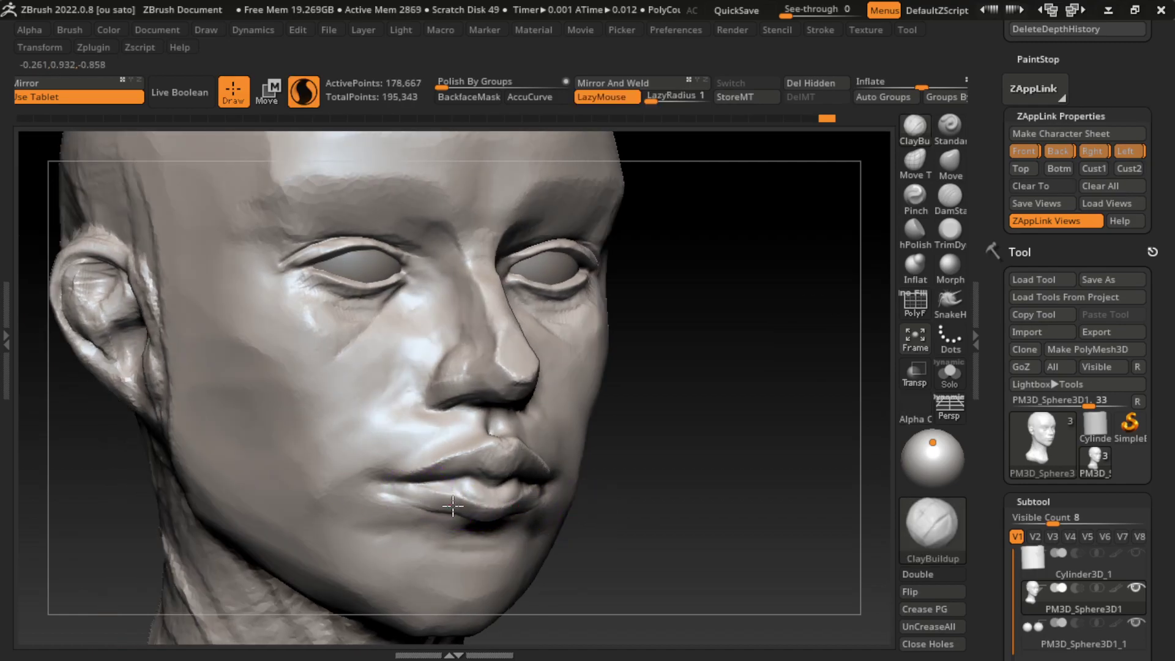
{"action": "left_click_drag", "start_coordinate": [485, 516], "coordinate": [473, 500]}
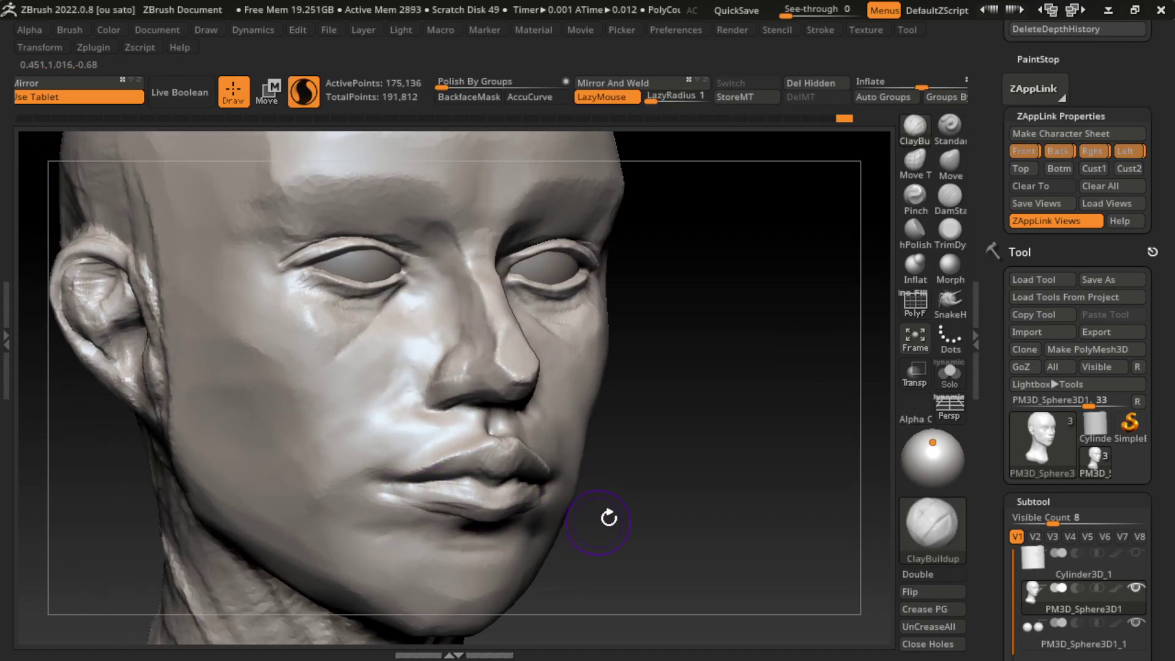
{"action": "left_click", "coordinate": [1093, 168]}
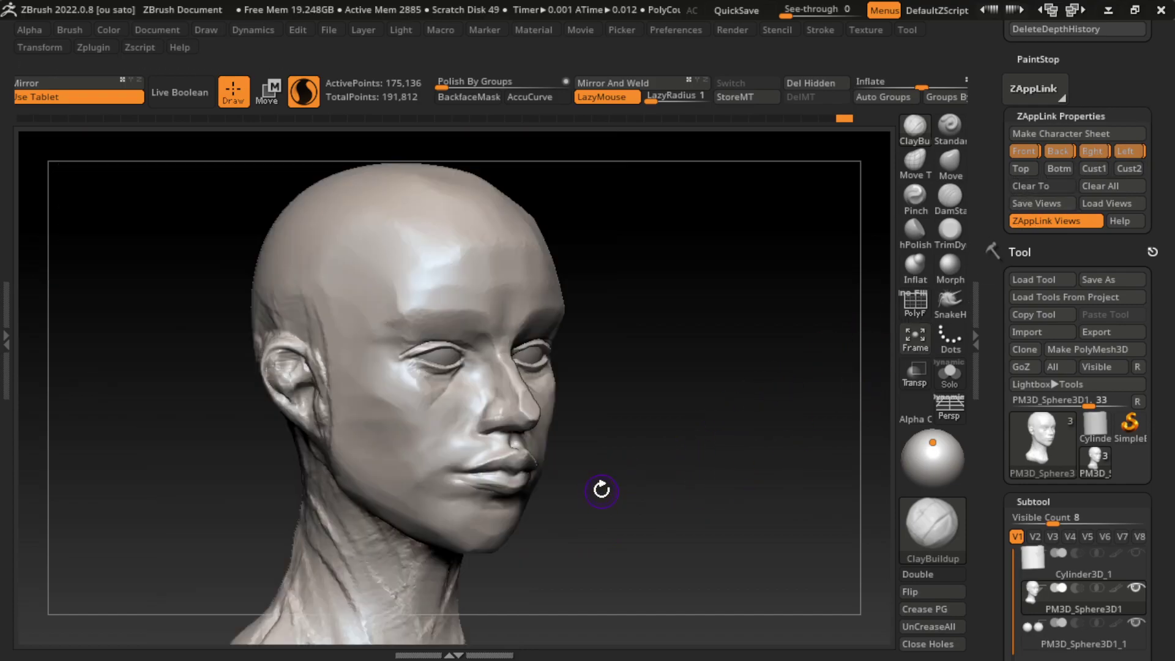
{"action": "left_click_drag", "start_coordinate": [599, 476], "coordinate": [634, 496]}
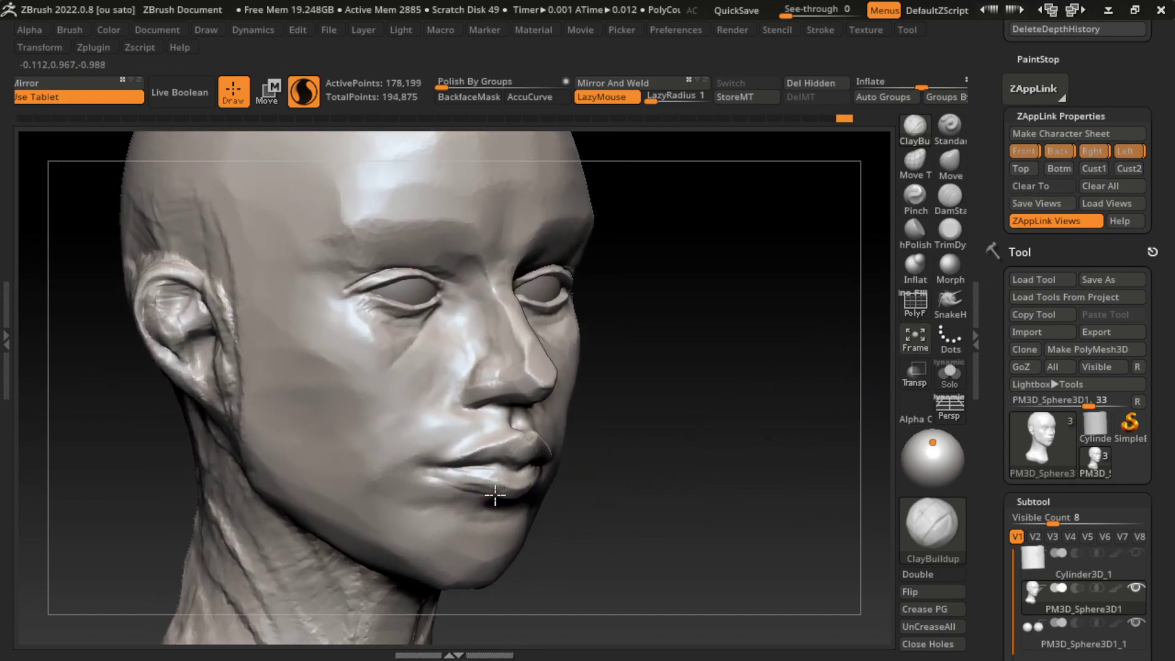
{"action": "left_click_drag", "start_coordinate": [495, 496], "coordinate": [494, 491]}
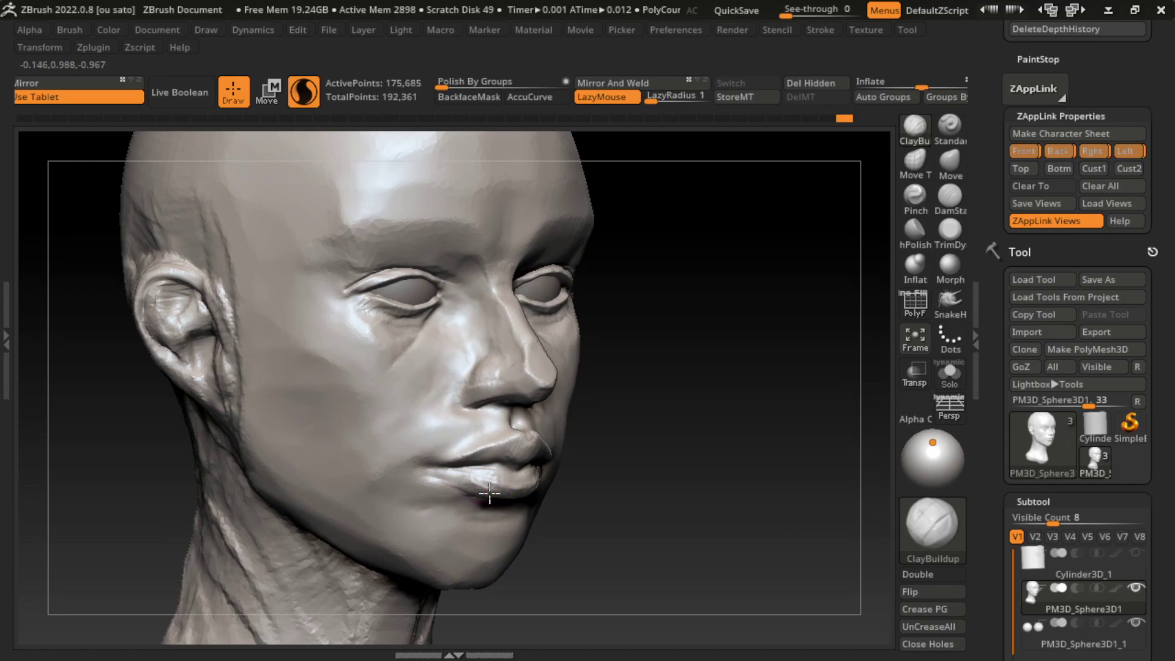
- Flatten the lower lip's surface with a TrimDynamic stroke
{"action": "key", "text": "b"}
{"action": "key", "text": "t"}
{"action": "key", "text": "d"}
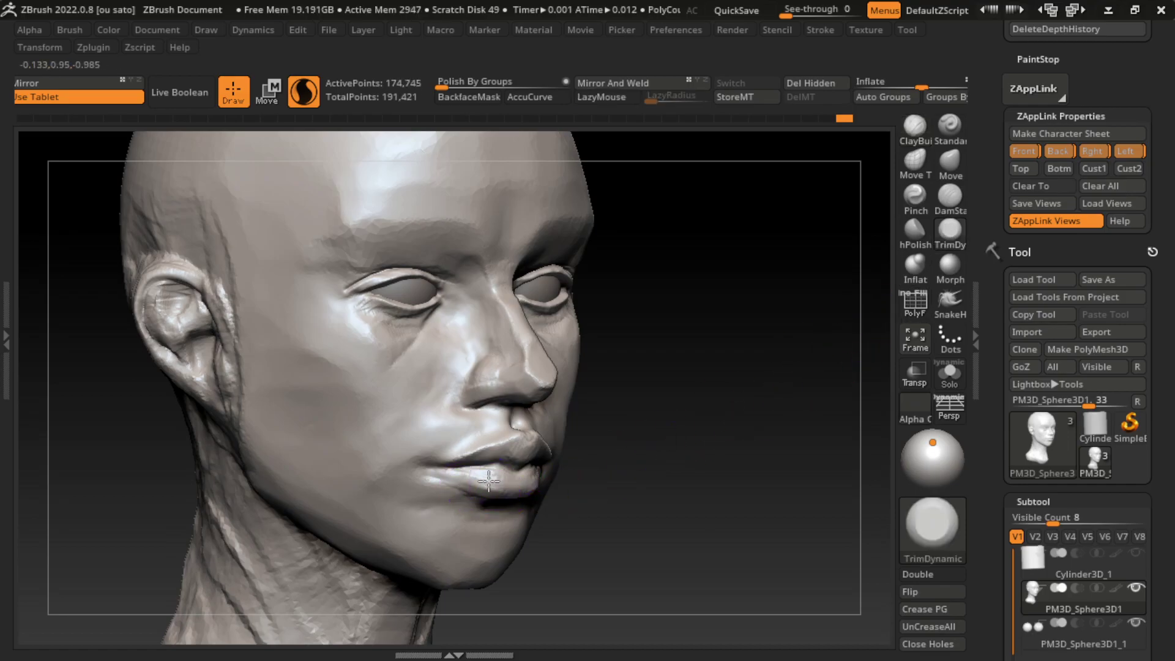
{"action": "mouse_move", "coordinate": [494, 487]}
{"action": "left_mouse_down"}
{"action": "mouse_move", "coordinate": [505, 502]}
{"action": "mouse_move", "coordinate": [485, 498]}
{"action": "left_mouse_up"}
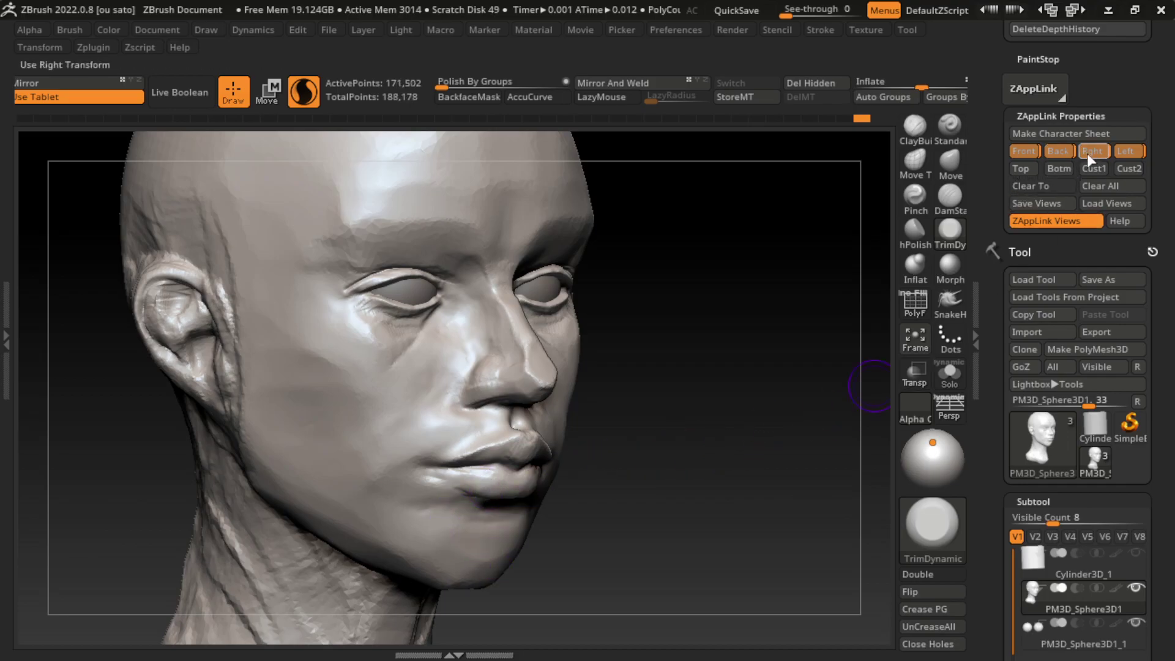
- Review the face from a saved view, the profile, and the saved front view
{"action": "left_click", "coordinate": [1086, 152]}
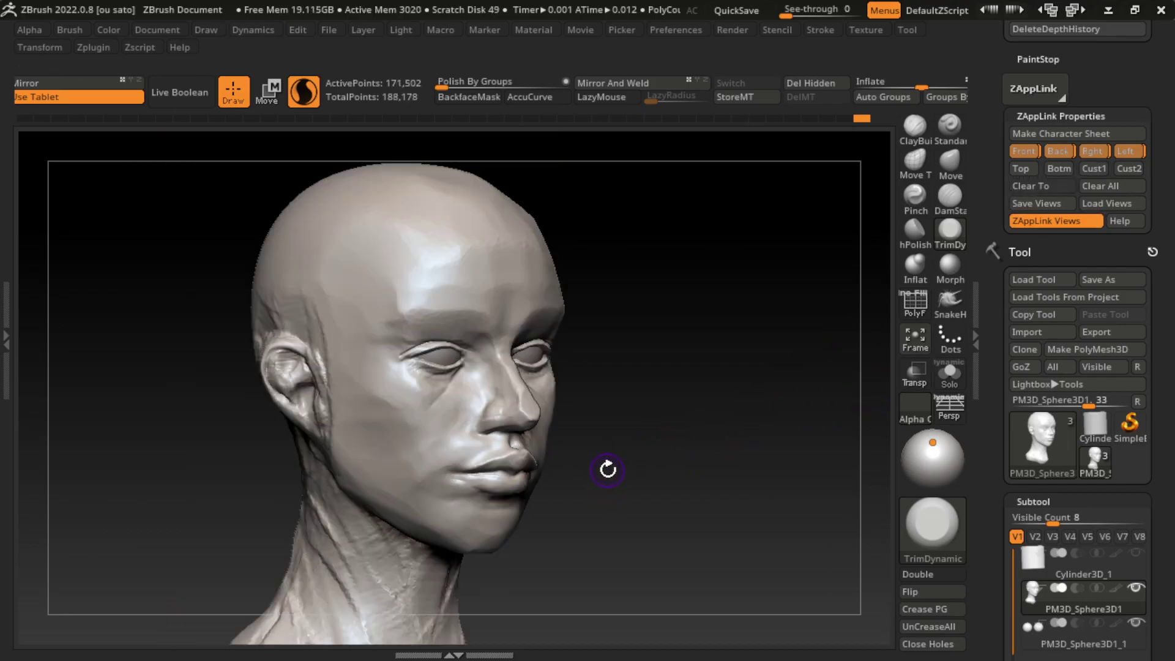
{"action": "mouse_move", "coordinate": [604, 482]}
{"action": "left_mouse_down"}
{"action": "mouse_move", "coordinate": [651, 505]}
{"action": "mouse_move", "coordinate": [617, 482]}
{"action": "mouse_move", "coordinate": [644, 461]}
{"action": "mouse_move", "coordinate": [658, 484]}
{"action": "left_mouse_up"}
{"action": "left_click", "coordinate": [1077, 170]}
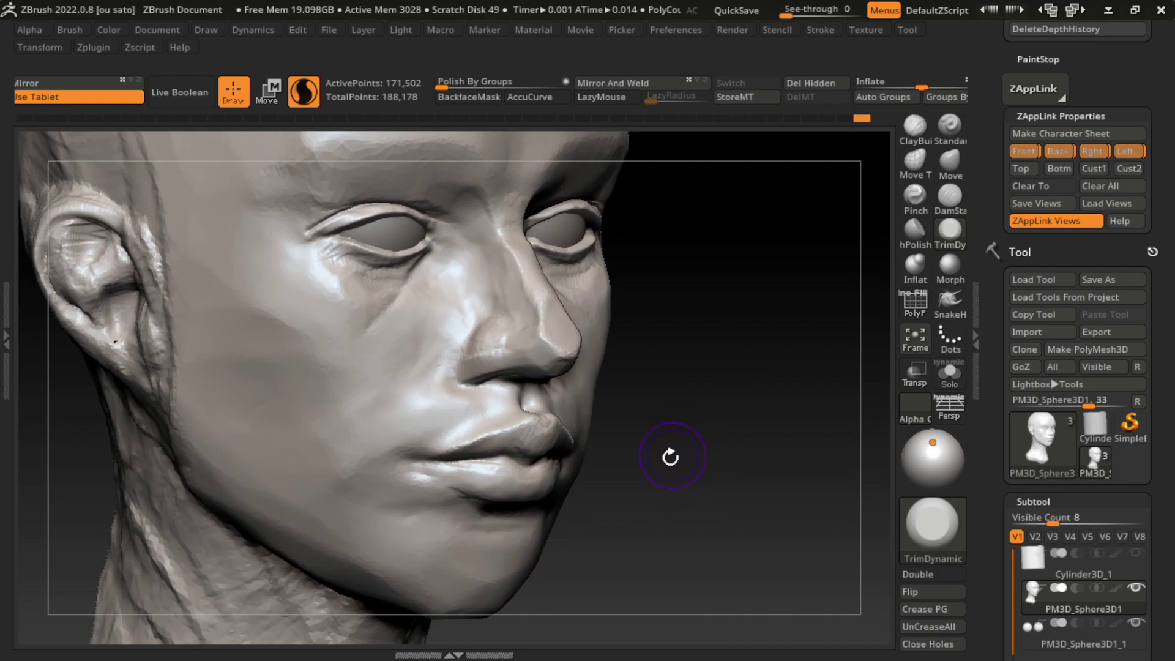
- Build up volume on the upper lip with the ClayBuildup brush
{"action": "key", "text": "b"}
{"action": "key", "text": "c"}
{"action": "key", "text": "b"}
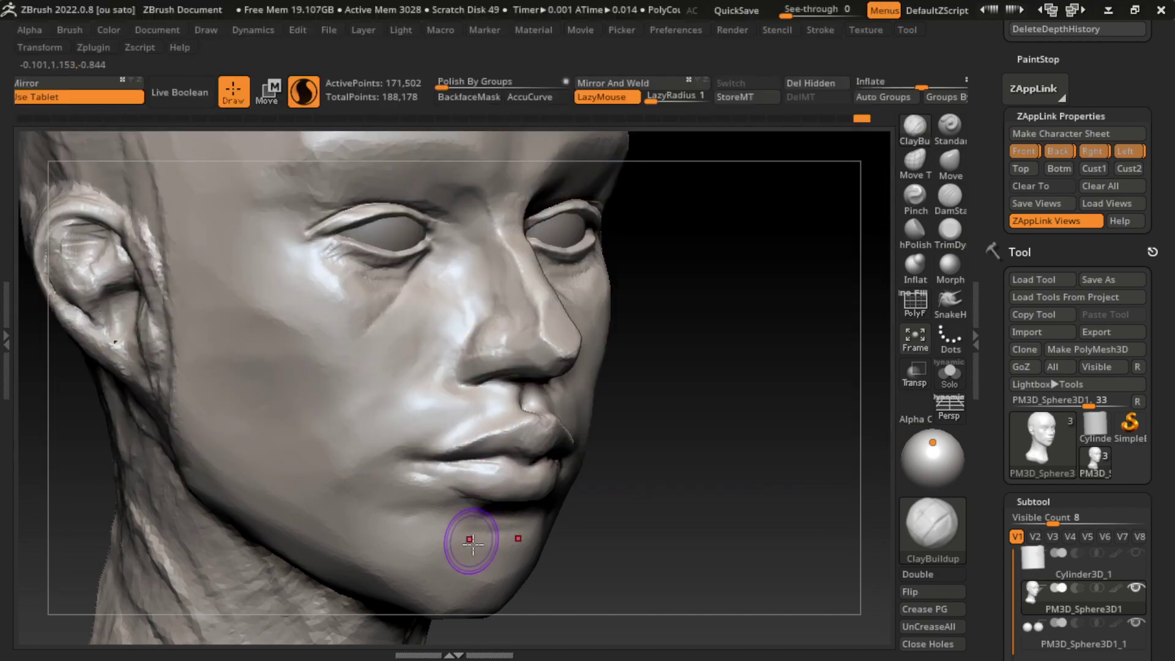
{"action": "mouse_move", "coordinate": [473, 417]}
{"action": "left_mouse_down"}
{"action": "mouse_move", "coordinate": [440, 445]}
{"action": "mouse_move", "coordinate": [458, 407]}
{"action": "mouse_move", "coordinate": [404, 417]}
{"action": "mouse_move", "coordinate": [393, 472]}
{"action": "mouse_move", "coordinate": [451, 406]}
{"action": "left_mouse_up"}
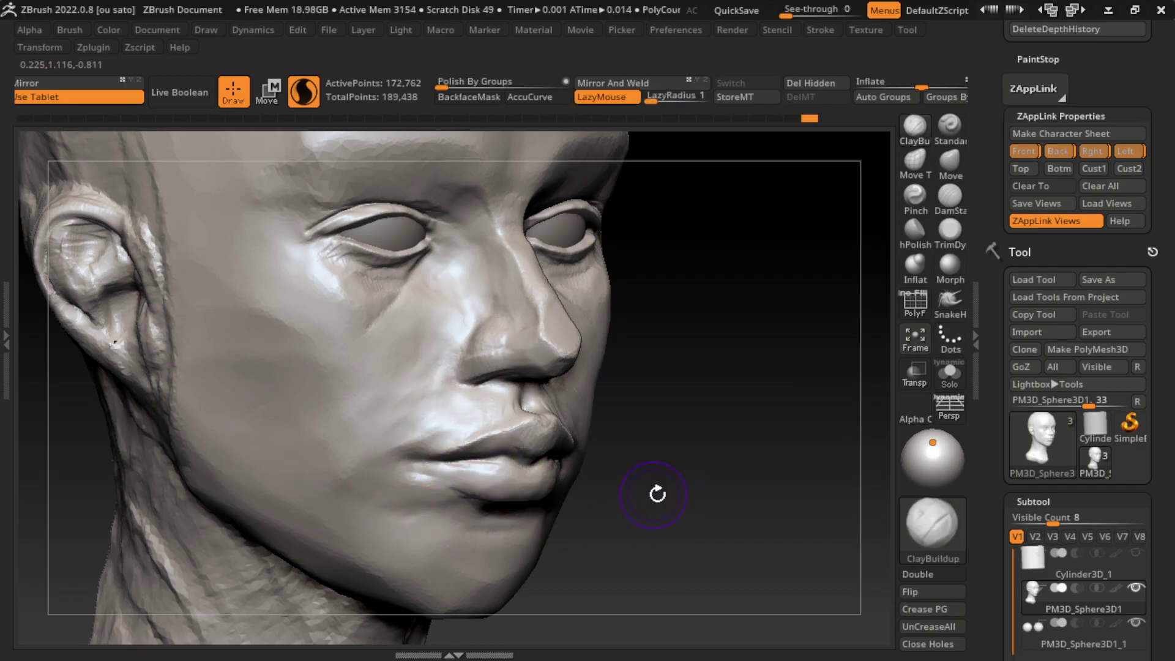
{"action": "key", "text": "s"}
{"action": "left_click_drag", "start_coordinate": [657, 494], "coordinate": [679, 511], "text": "shift"}
- Pull the lips together with the Move brush so the mouth closes
{"action": "left_click", "coordinate": [950, 162]}
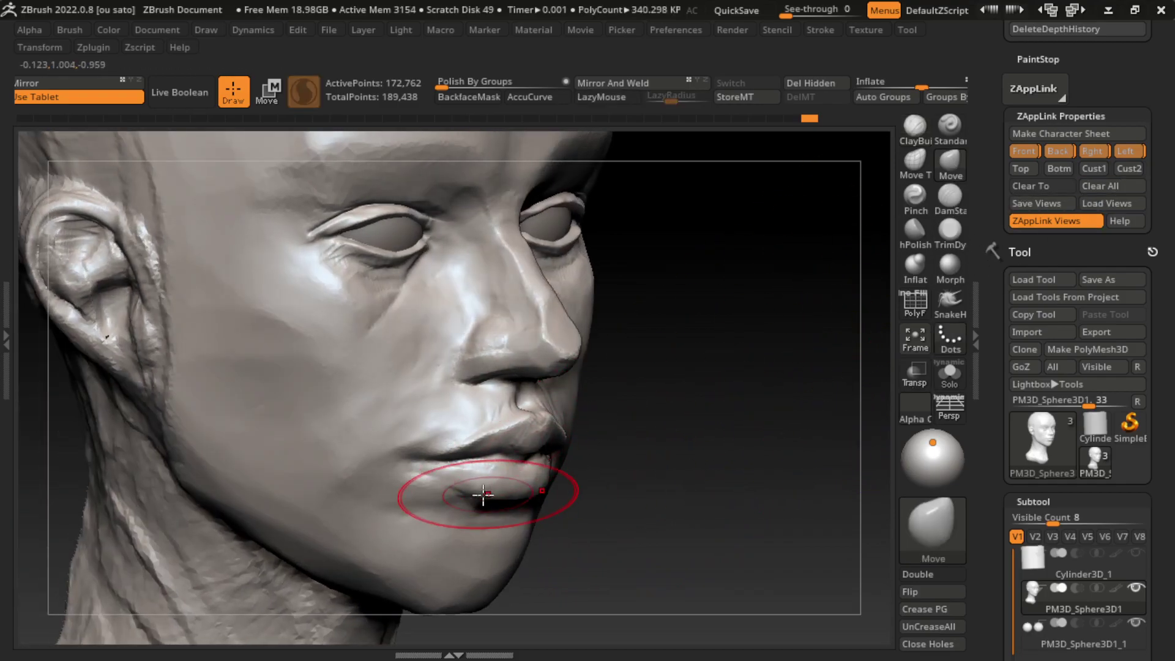
{"action": "left_click_drag", "start_coordinate": [483, 495], "coordinate": [487, 479]}
{"action": "left_click", "coordinate": [1098, 149]}
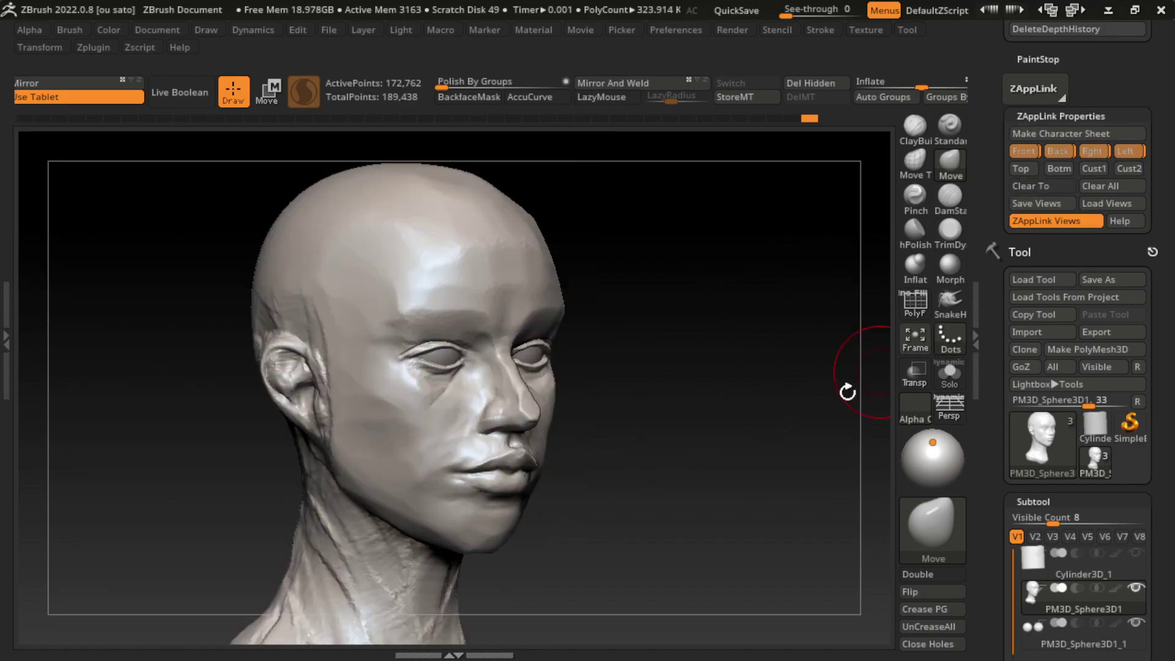
{"action": "mouse_move", "coordinate": [606, 487]}
{"action": "left_mouse_down"}
{"action": "mouse_move", "coordinate": [579, 517]}
{"action": "mouse_move", "coordinate": [630, 530]}
{"action": "left_mouse_up"}
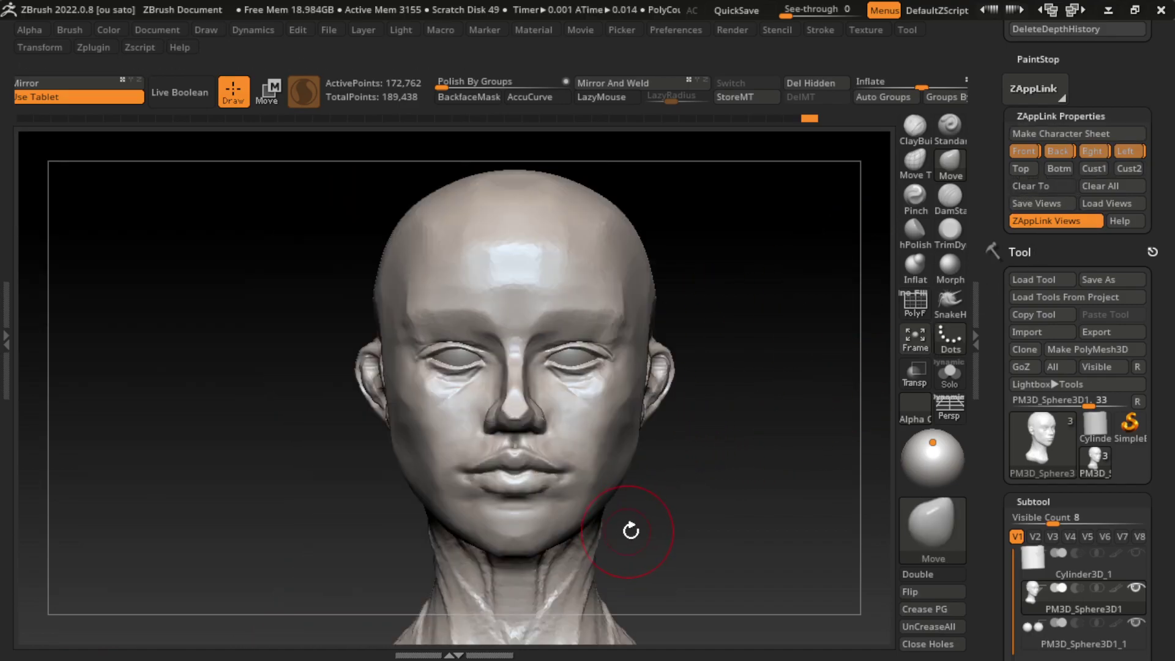
{"action": "left_click", "coordinate": [1091, 151]}
{"action": "key", "text": "s"}
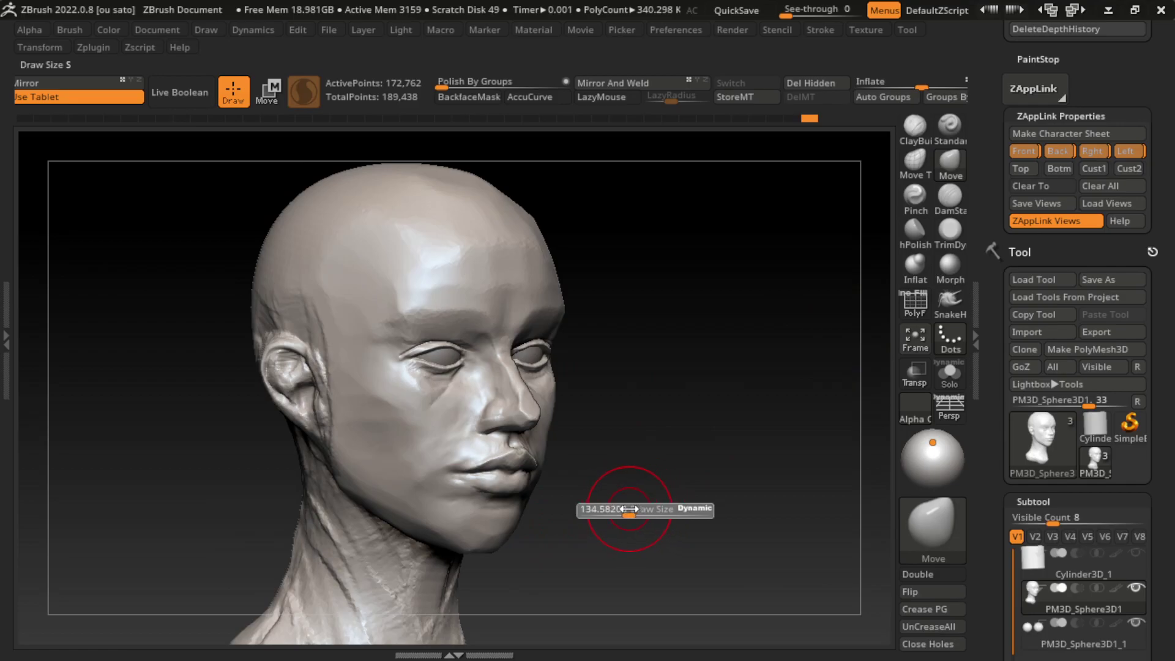
{"action": "left_click_drag", "start_coordinate": [609, 440], "coordinate": [651, 472]}
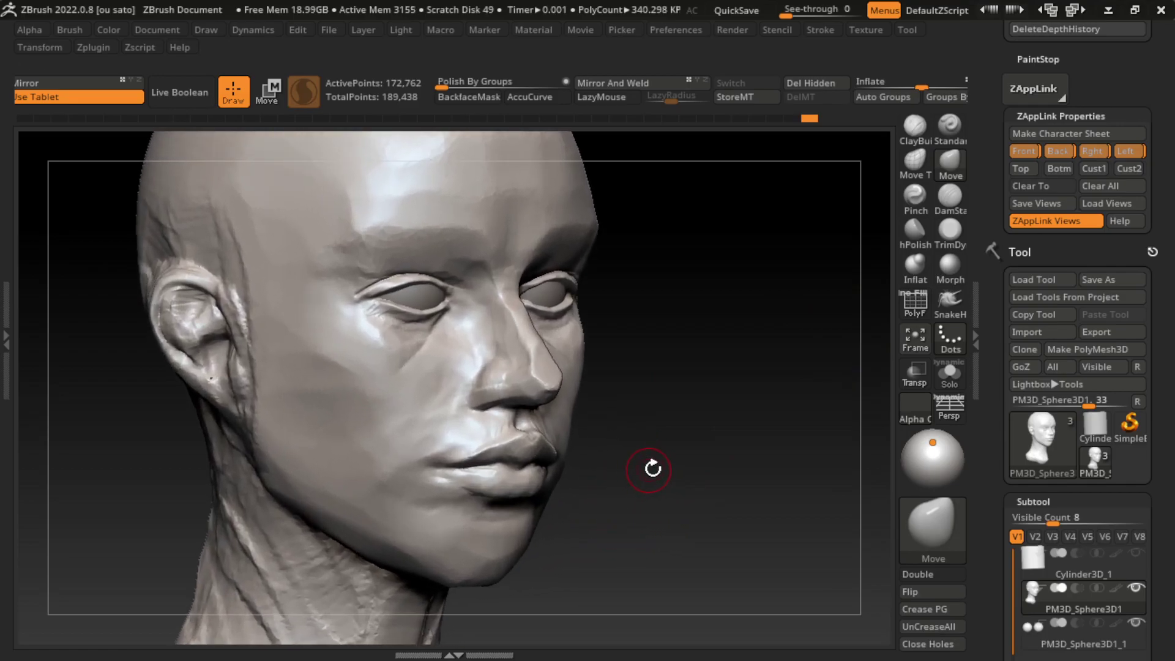
- Shift-smooth the upper-lip area and flatten it with TrimDynamic
{"action": "left_click", "coordinate": [914, 126]}
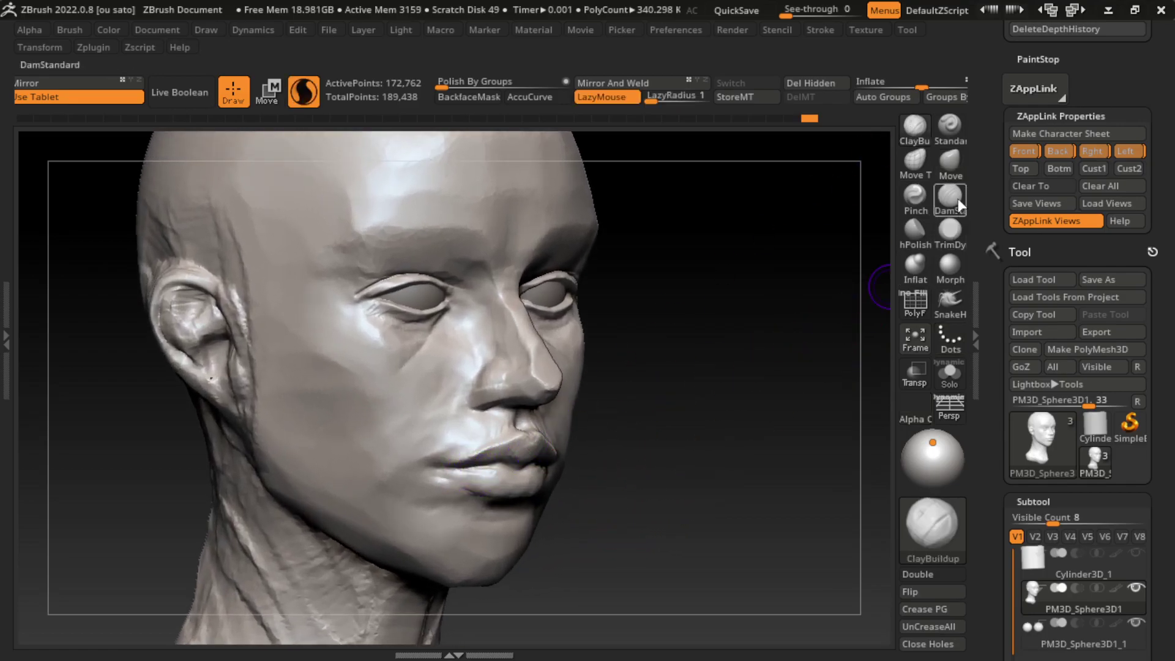
{"action": "left_click", "coordinate": [950, 230]}
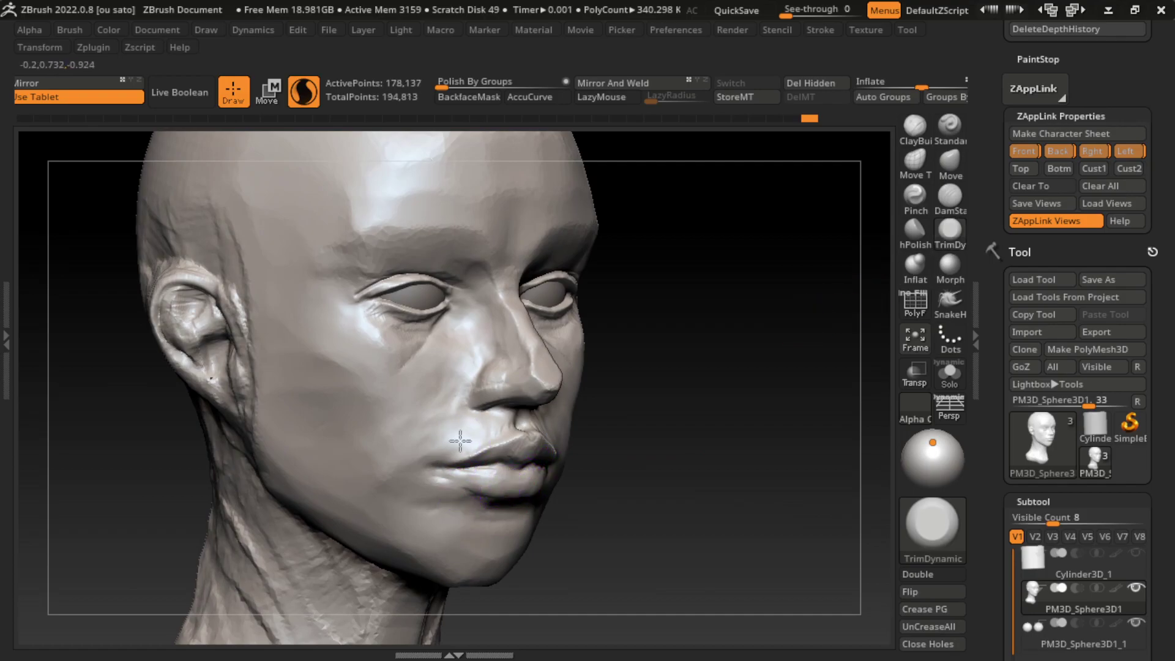
{"action": "key", "text": "shift"}
{"action": "mouse_move", "coordinate": [412, 493]}
{"action": "left_mouse_down", "text": "shift"}
{"action": "mouse_move", "coordinate": [438, 462]}
{"action": "mouse_move", "coordinate": [444, 494]}
{"action": "left_mouse_up", "text": "shift"}
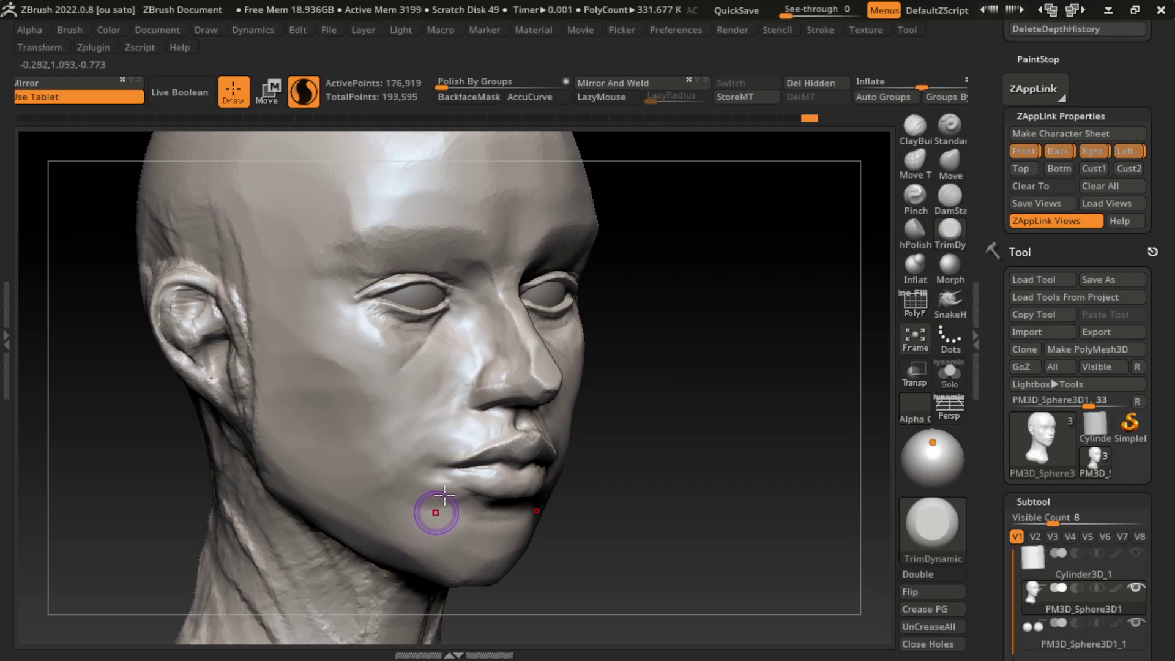
{"action": "left_click_drag", "start_coordinate": [485, 446], "coordinate": [481, 450]}
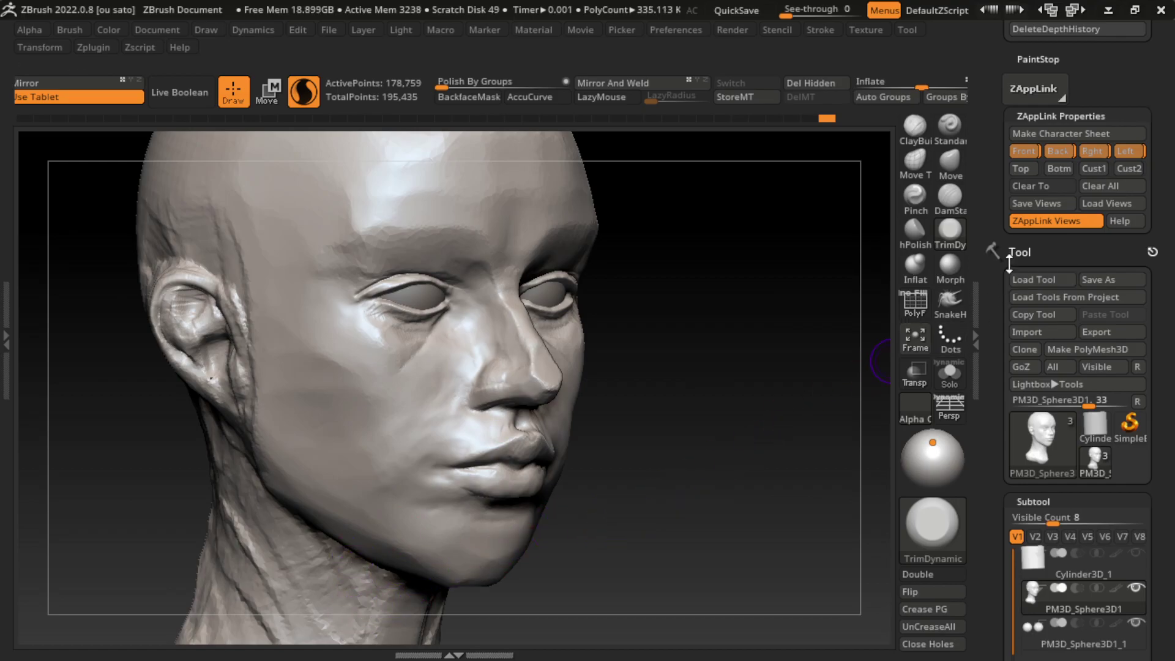
- Carve the crease between the lips toward the corners with DamStandard
{"action": "left_click", "coordinate": [949, 195]}
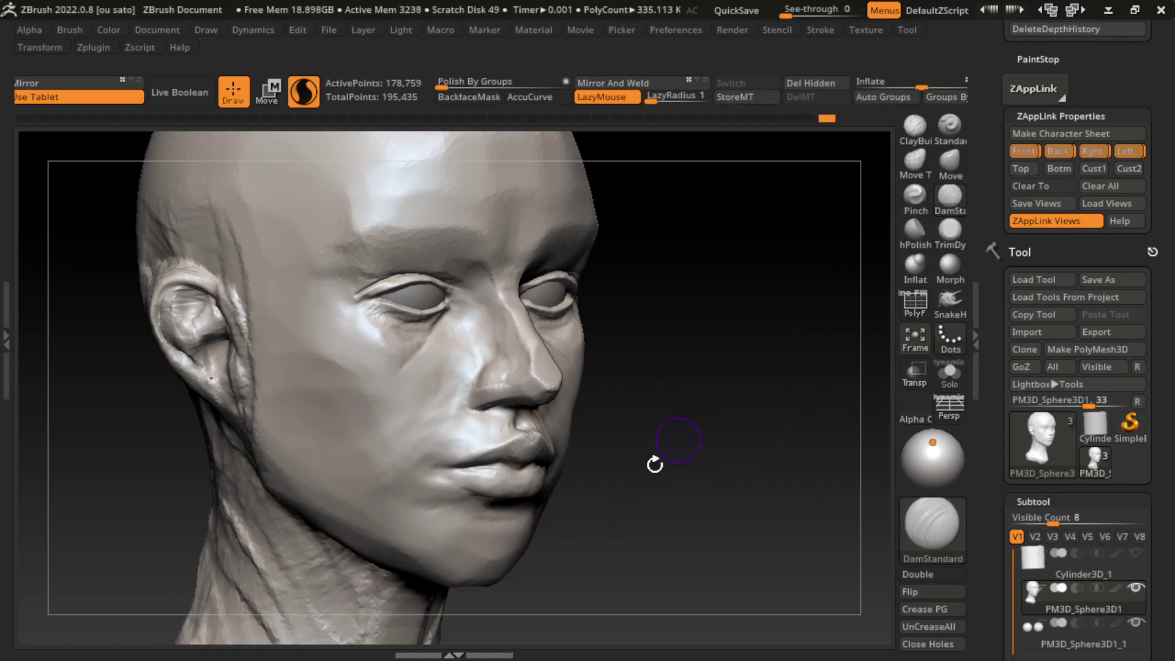
{"action": "key", "text": "s"}
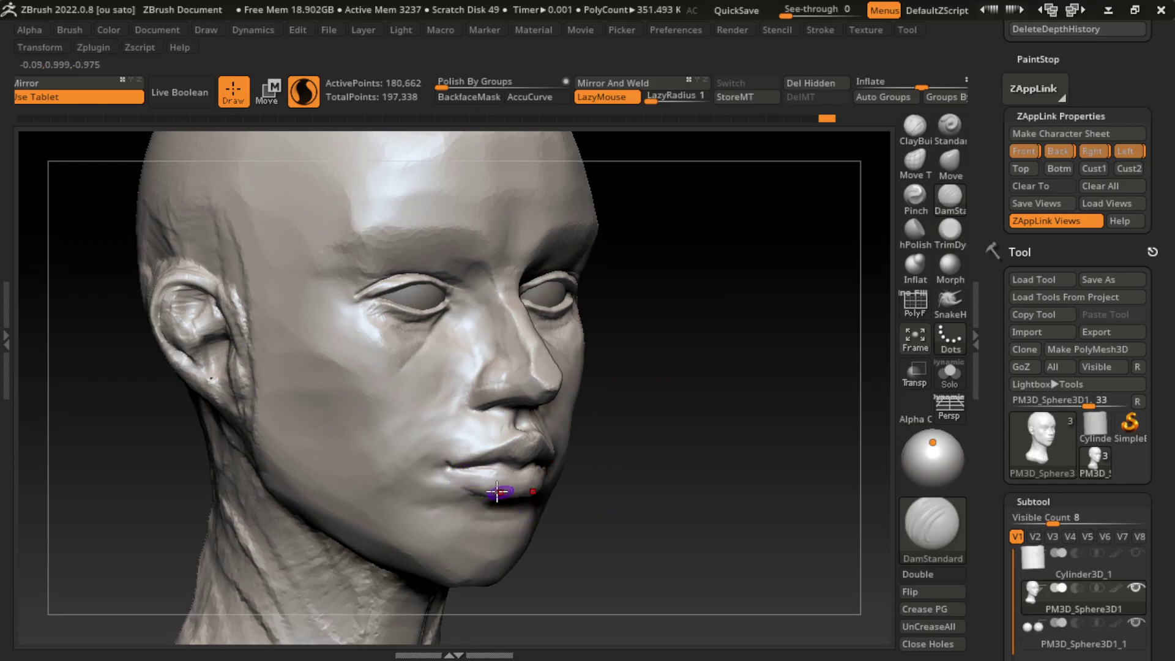
{"action": "left_click_drag", "start_coordinate": [497, 491], "coordinate": [453, 468]}
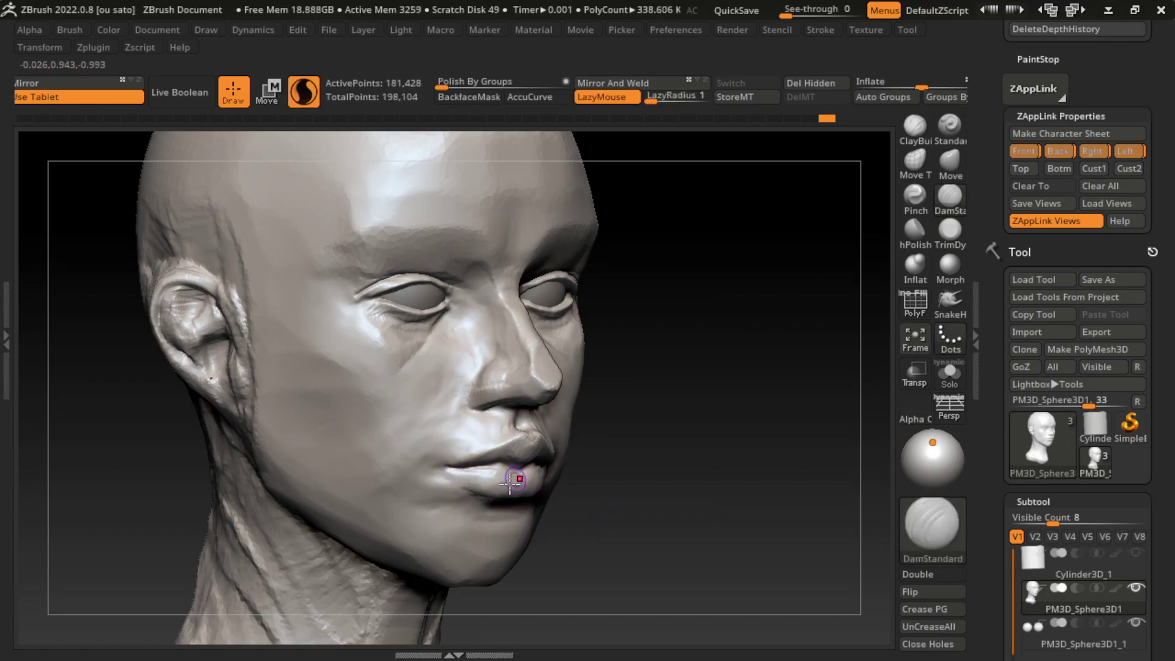
{"action": "left_click_drag", "start_coordinate": [532, 465], "coordinate": [511, 468]}
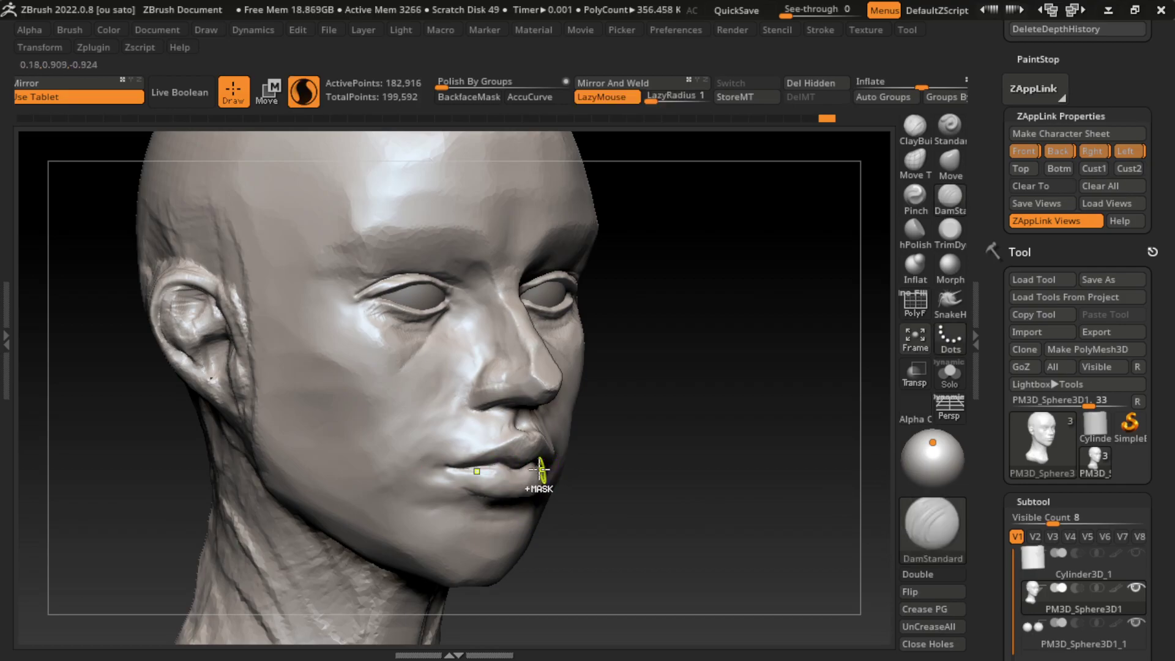
{"action": "left_click_drag", "start_coordinate": [703, 471], "coordinate": [523, 474]}
{"action": "left_click_drag", "start_coordinate": [269, 483], "coordinate": [635, 479]}
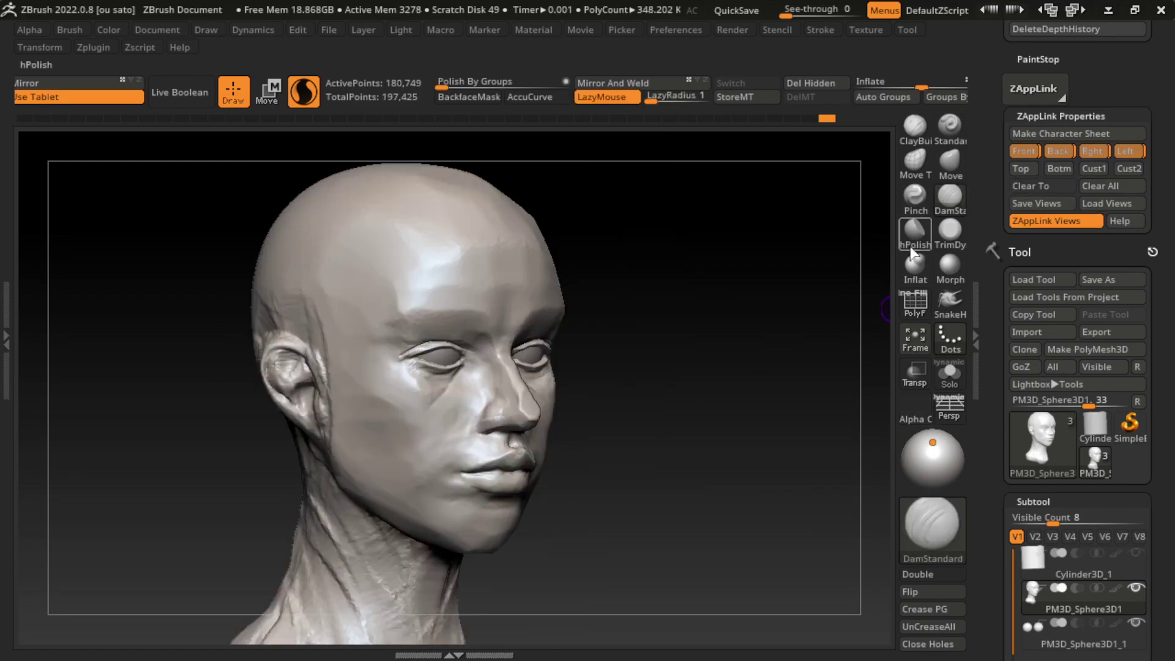
{"action": "right_click_drag", "start_coordinate": [661, 480], "coordinate": [683, 522], "text": "ctrl"}
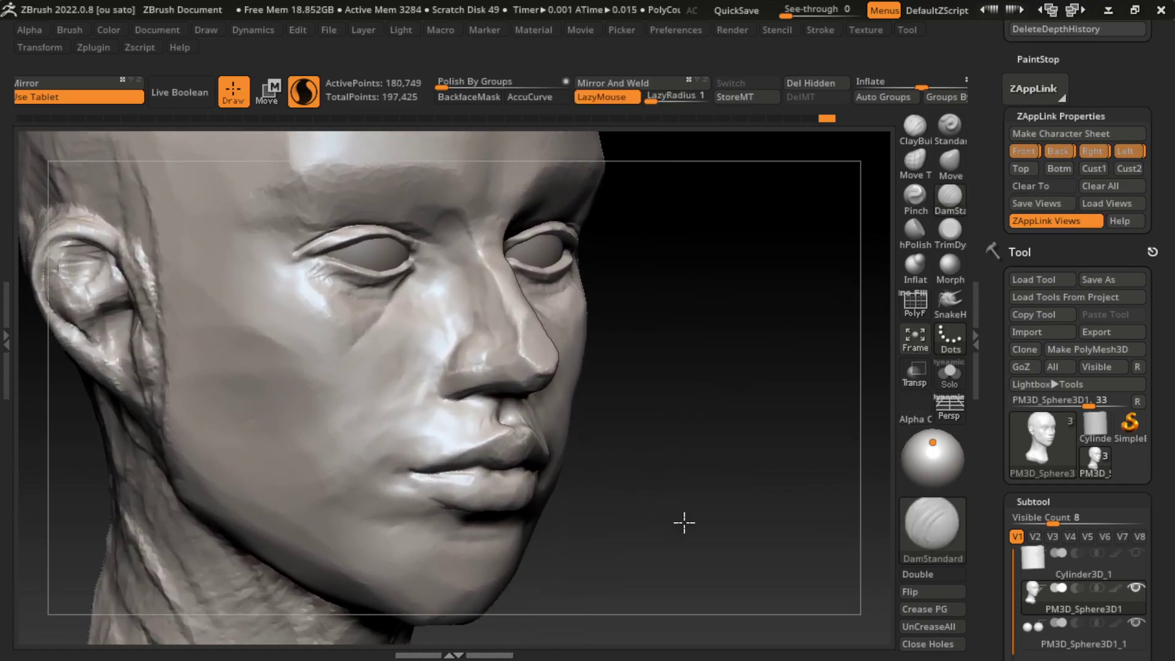
- Try a crease along the lower lip, then undo it
{"action": "key", "text": "b"}
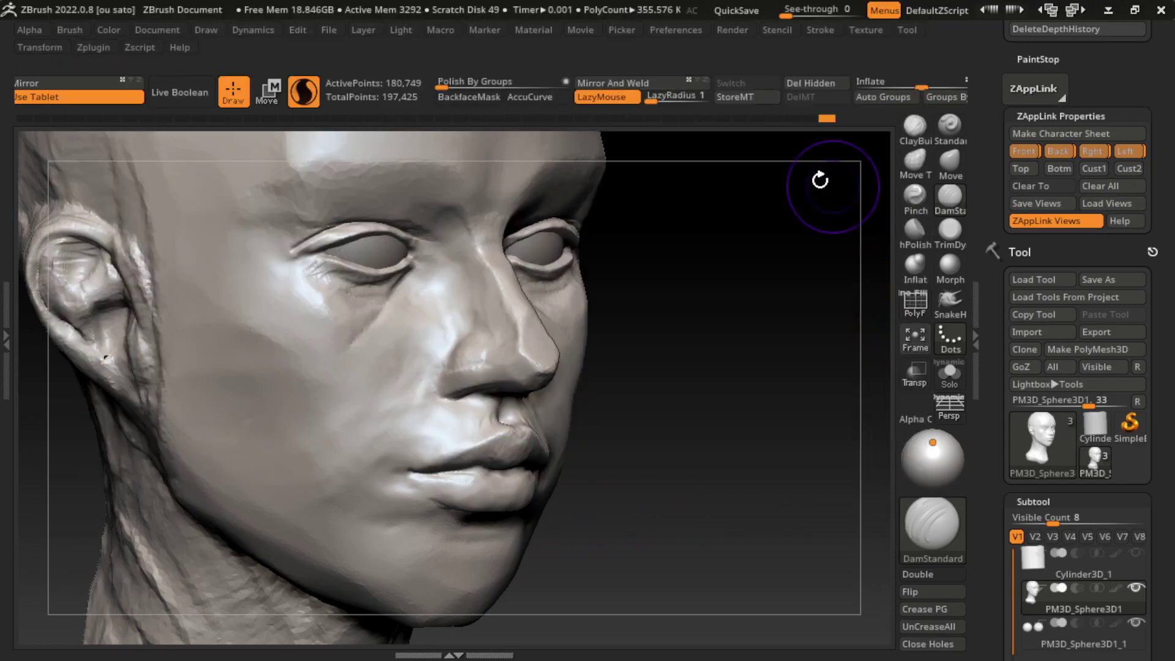
{"action": "key", "text": "space"}
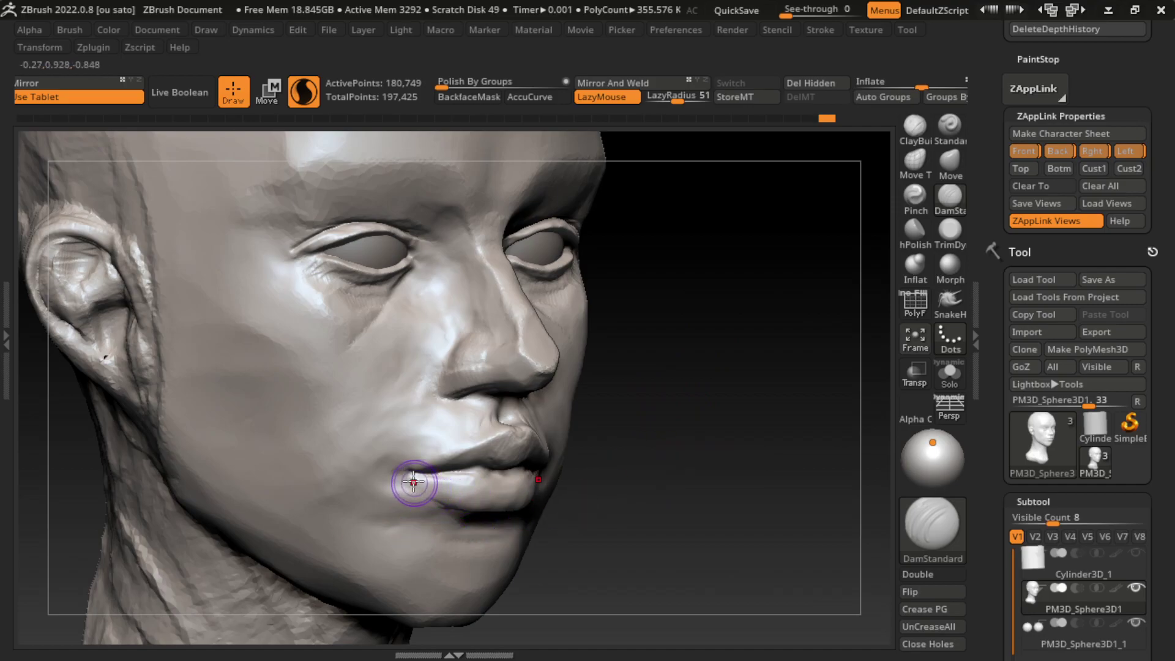
{"action": "key", "text": "ctrl+z"}
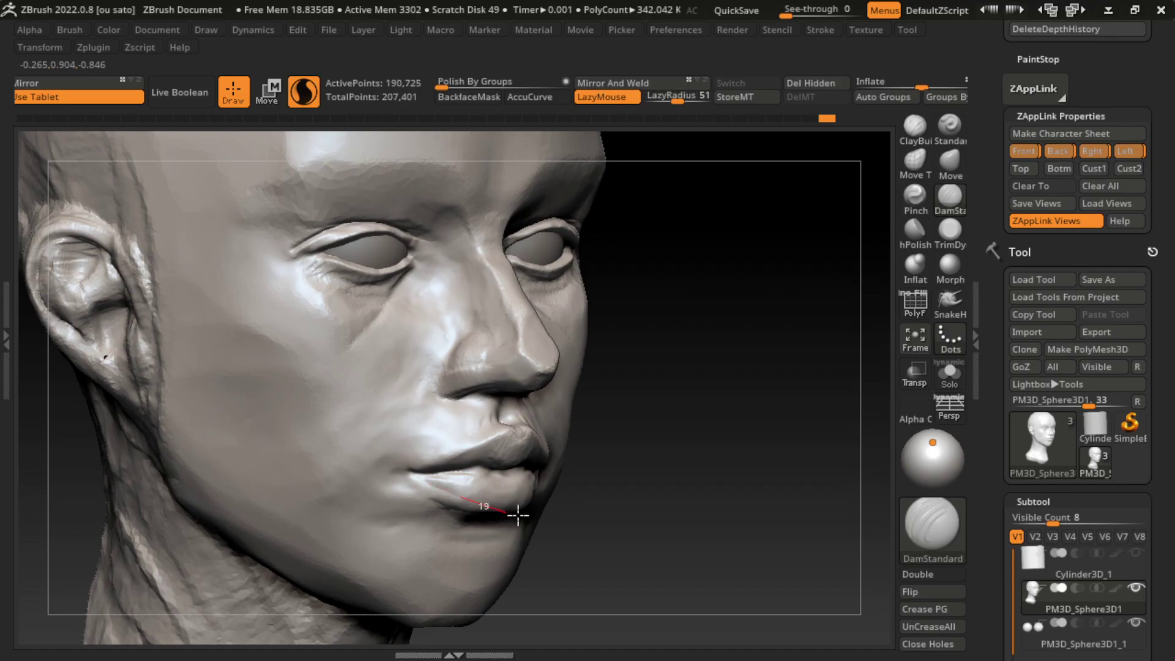
{"action": "left_click_drag", "start_coordinate": [517, 515], "coordinate": [545, 525]}
{"action": "key", "text": "ctrl+z"}
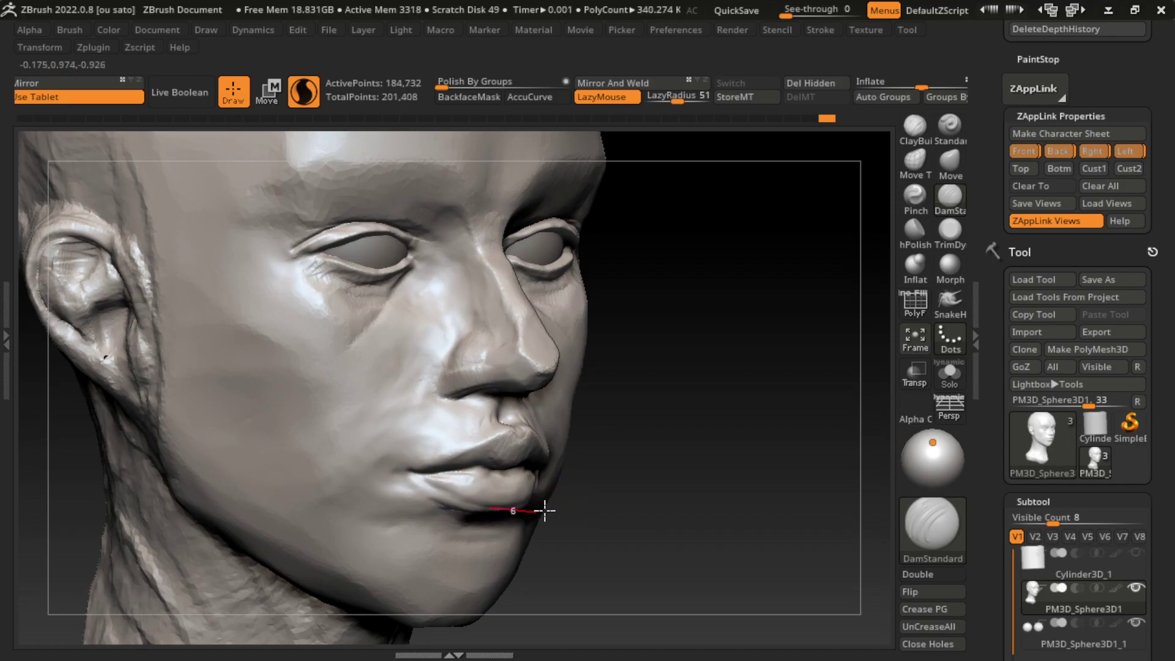
- Add volume to the lower lip out to its corners with ClayBuildup
{"action": "mouse_move", "coordinate": [544, 510]}
{"action": "left_mouse_down"}
{"action": "mouse_move", "coordinate": [637, 498]}
{"action": "mouse_move", "coordinate": [611, 449]}
{"action": "left_mouse_up"}
{"action": "left_click", "coordinate": [914, 126]}
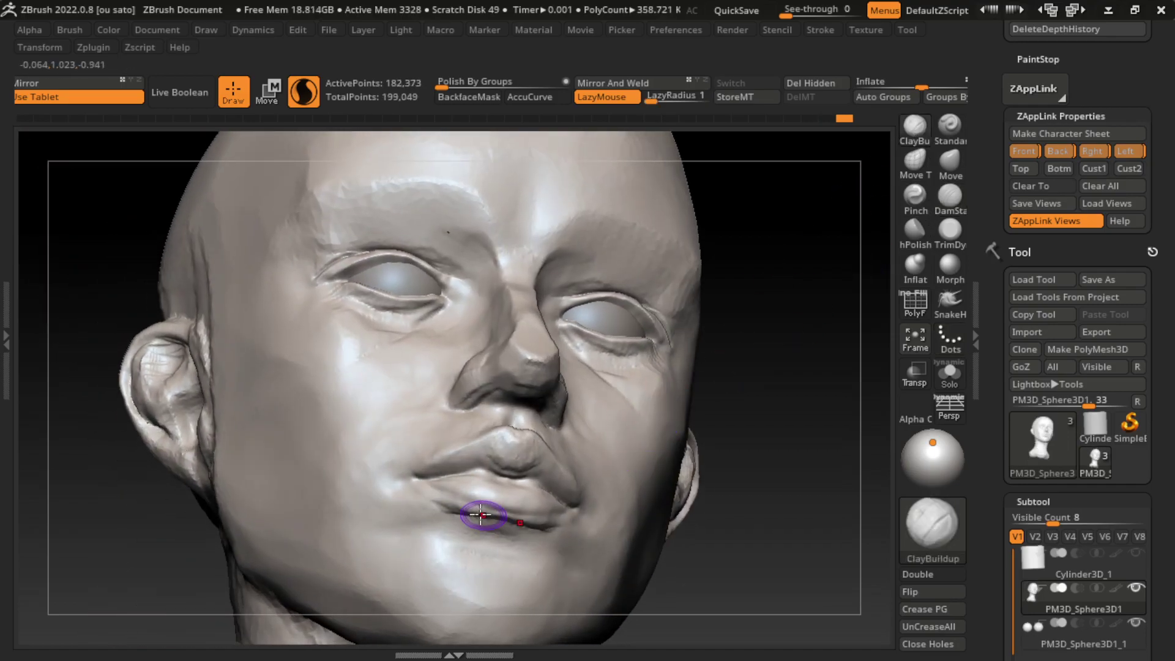
{"action": "left_click_drag", "start_coordinate": [507, 519], "coordinate": [445, 498]}
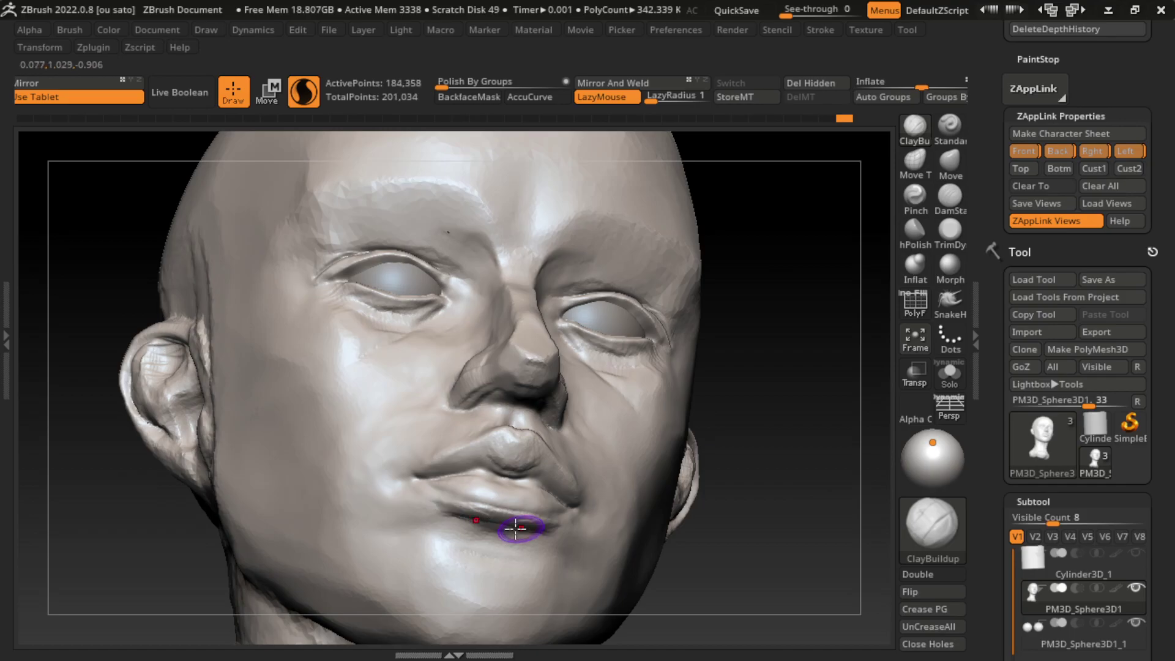
{"action": "left_click_drag", "start_coordinate": [517, 524], "coordinate": [593, 524]}
{"action": "right_click_drag", "start_coordinate": [594, 523], "coordinate": [739, 518]}
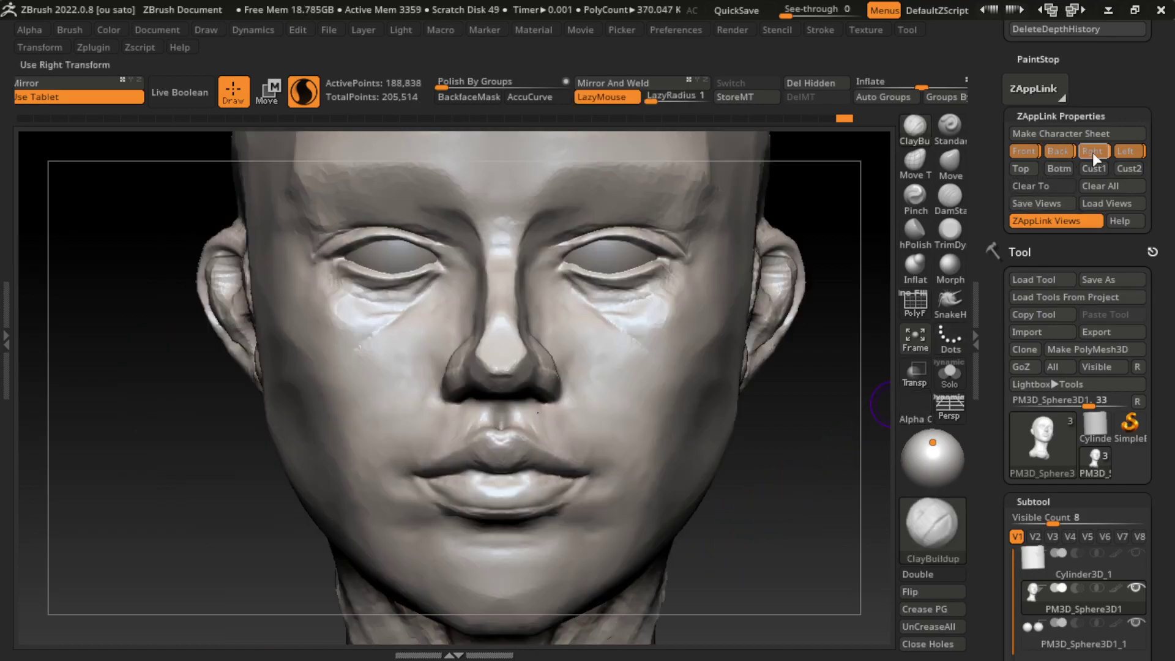
{"action": "left_click_drag", "start_coordinate": [703, 379], "coordinate": [805, 369]}
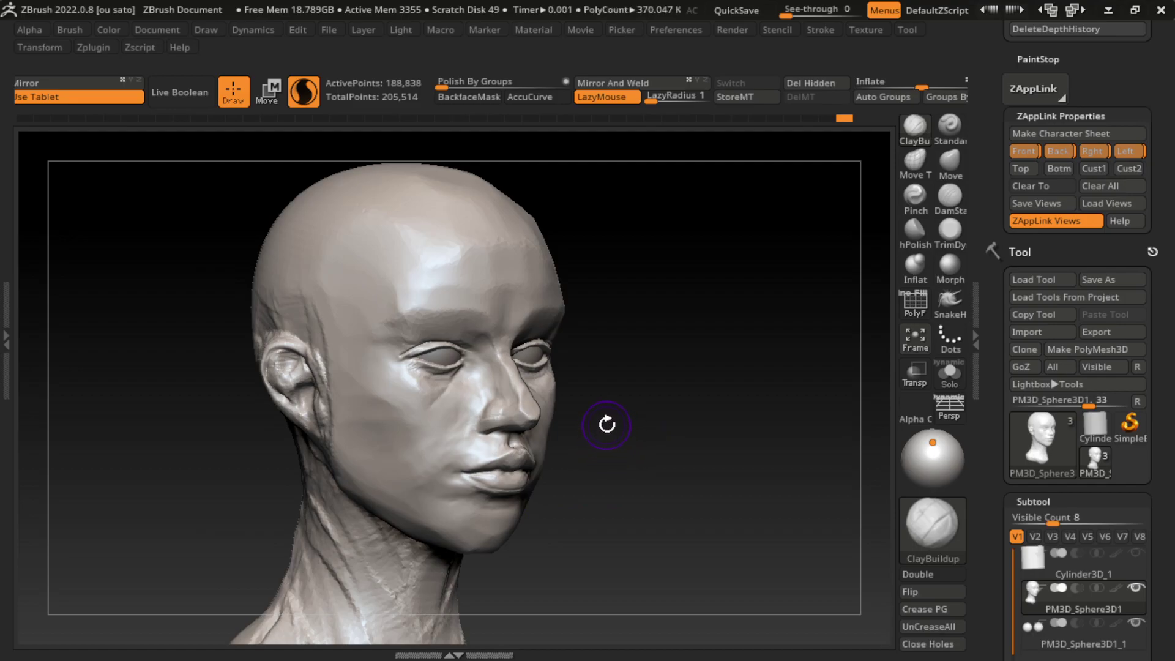
- Flatten the bridge of the nose with TrimDynamic
{"action": "left_click", "coordinate": [952, 235]}
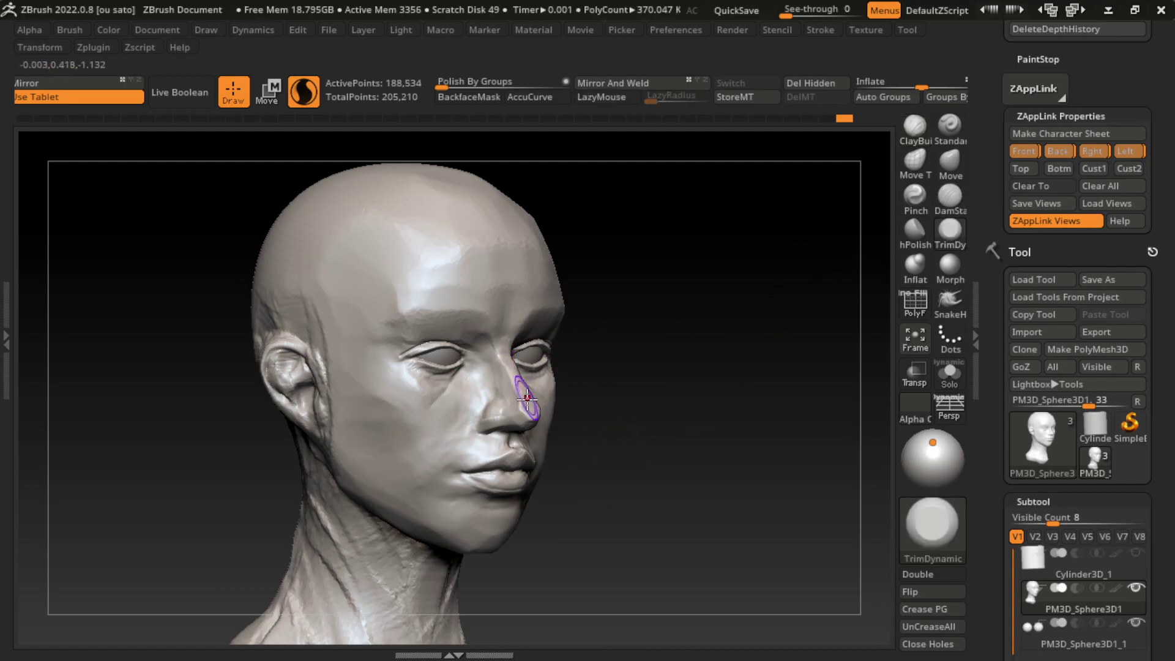
{"action": "left_click_drag", "start_coordinate": [514, 384], "coordinate": [502, 362]}
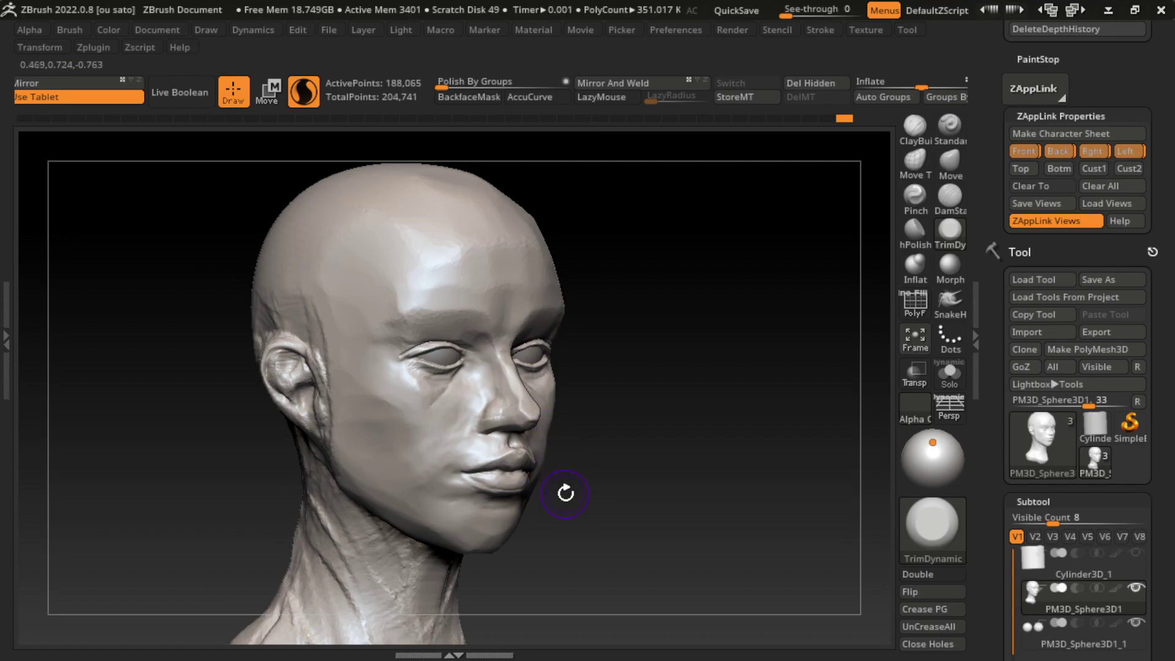
{"action": "left_click_drag", "start_coordinate": [601, 400], "coordinate": [641, 430]}
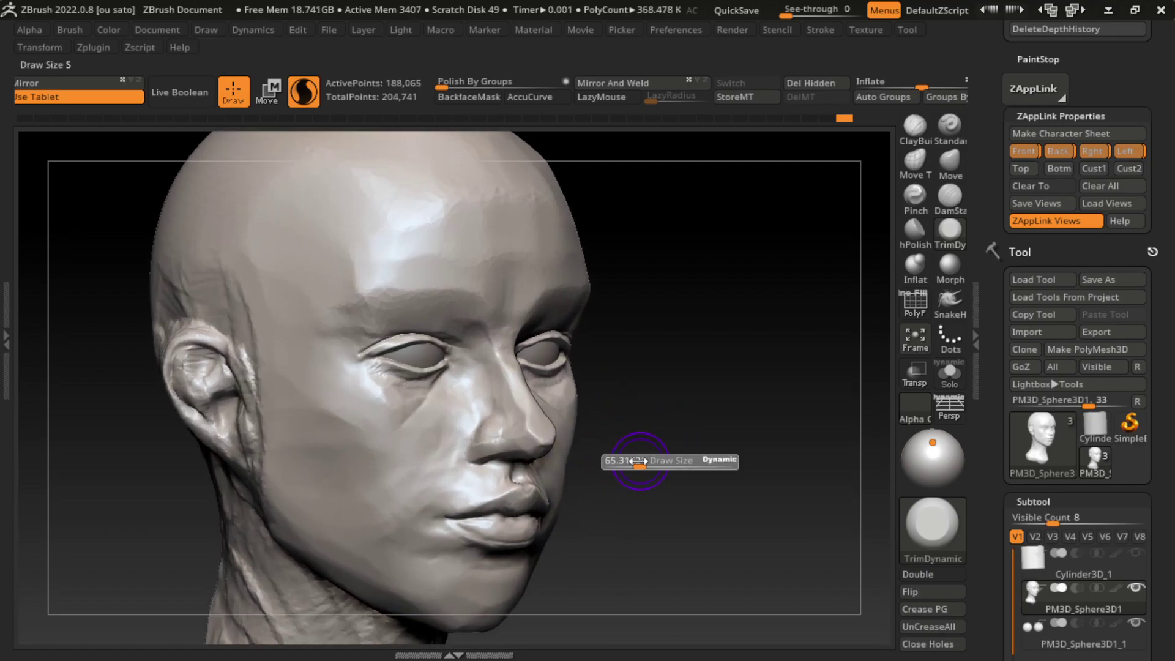
{"action": "left_click", "coordinate": [950, 162]}
{"action": "left_click_drag", "start_coordinate": [795, 367], "coordinate": [575, 431], "text": "shift"}
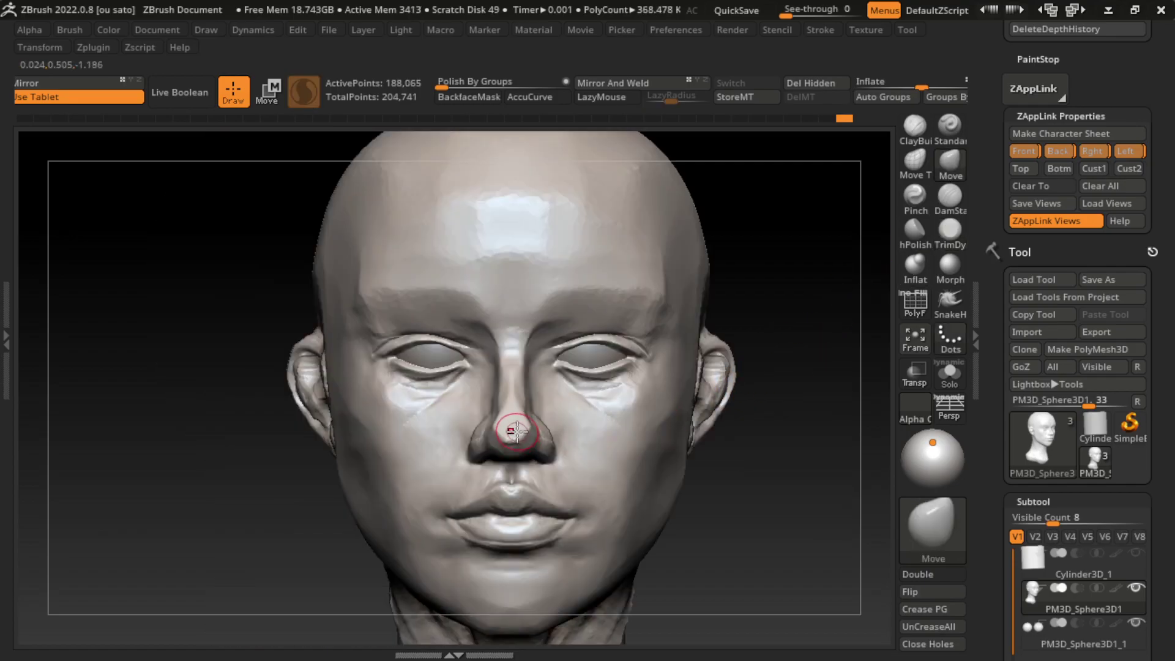
{"action": "mouse_move", "coordinate": [881, 263]}
{"action": "left_mouse_down"}
{"action": "mouse_move", "coordinate": [688, 372]}
{"action": "mouse_move", "coordinate": [618, 449]}
{"action": "left_mouse_up"}
{"action": "left_click", "coordinate": [950, 233]}
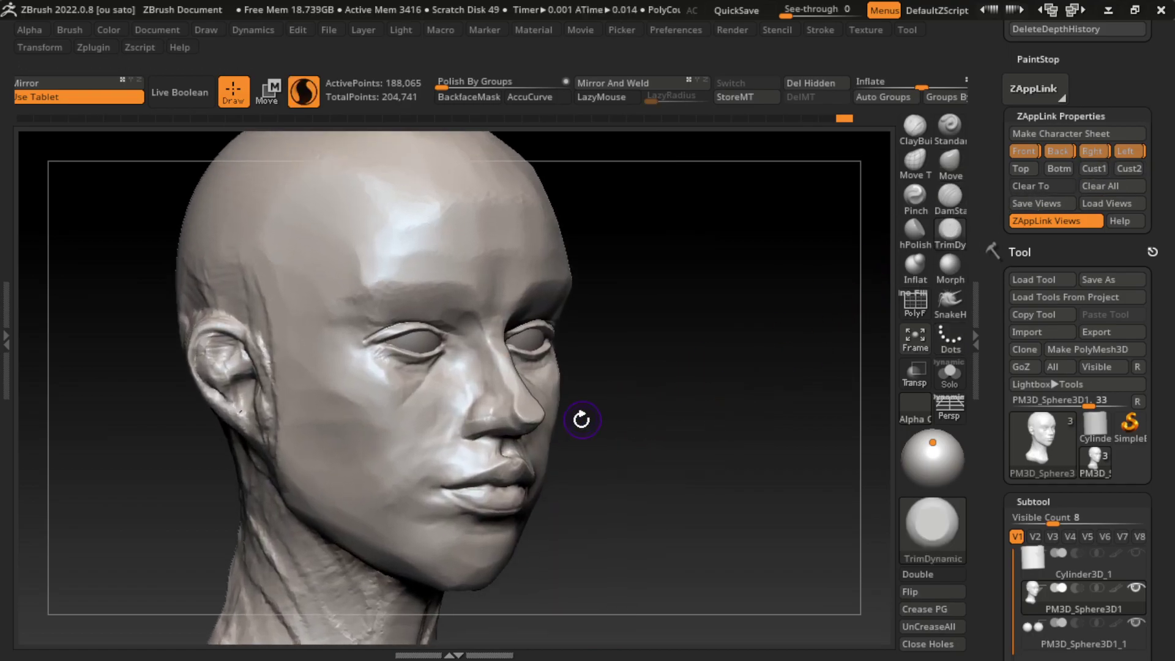
- Pick a flattening brush, return to ClayBuildup, and zoom close on the nose and lips
{"action": "key", "text": "b"}
{"action": "key", "text": "c"}
{"action": "key", "text": "b"}
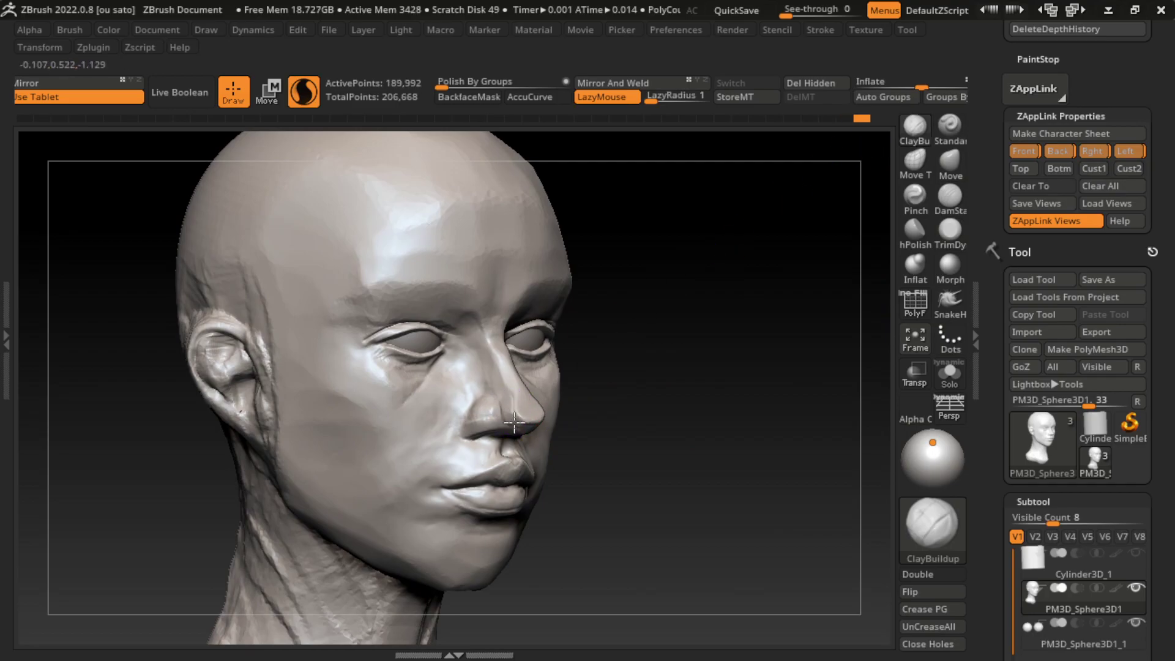
{"action": "key", "text": "b"}
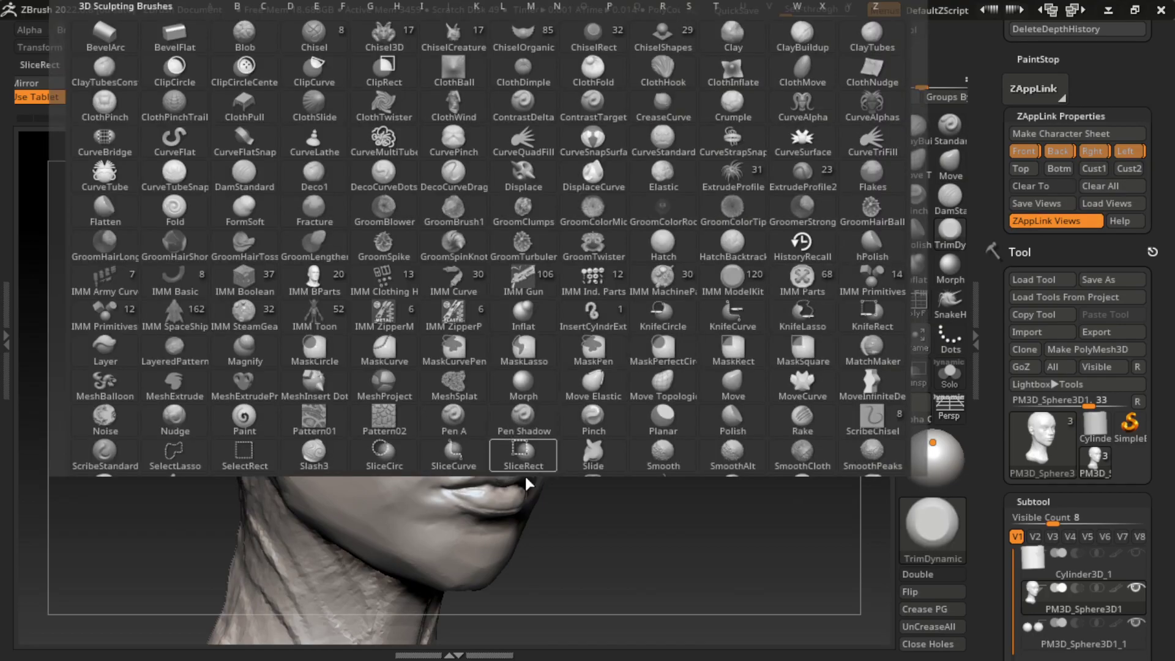
{"action": "left_click", "coordinate": [524, 474]}
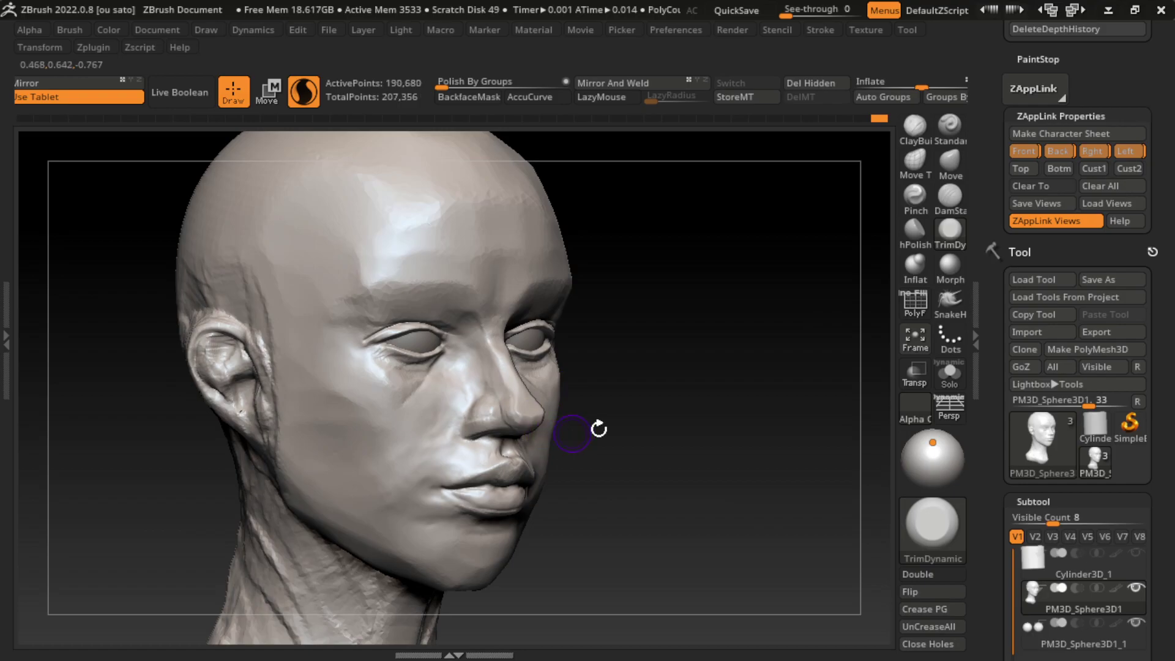
{"action": "left_click", "coordinate": [916, 127]}
{"action": "left_click_drag", "start_coordinate": [701, 421], "coordinate": [621, 411]}
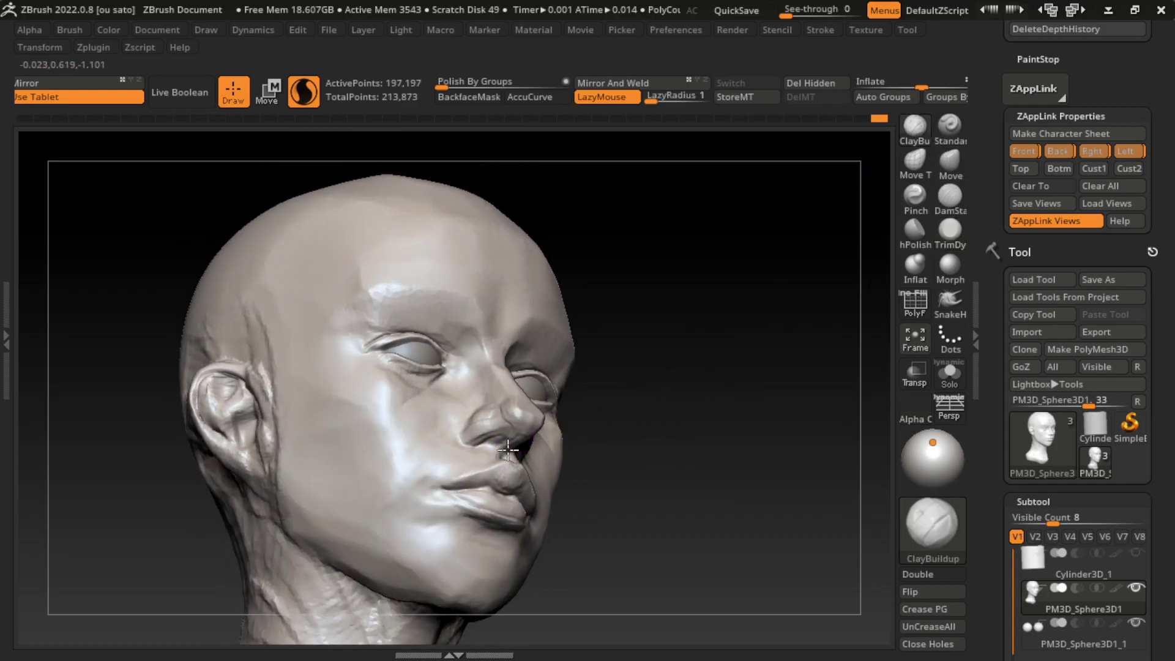
{"action": "left_click", "coordinate": [1030, 185]}
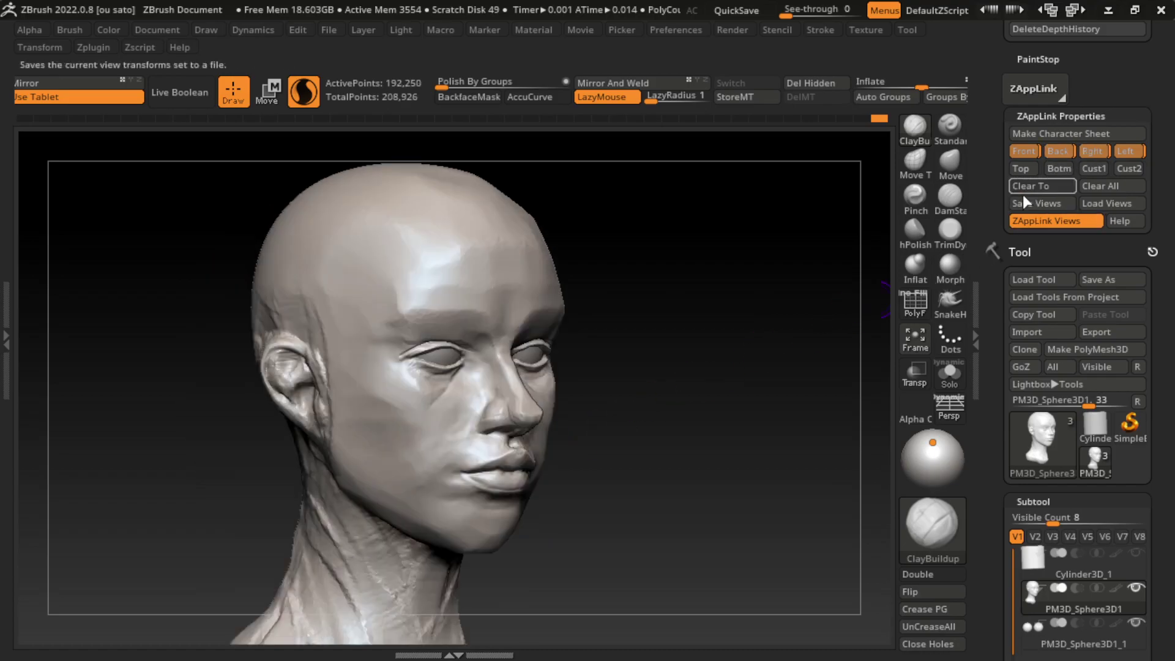
{"action": "mouse_move", "coordinate": [641, 387]}
{"action": "left_mouse_down", "text": "alt"}
{"action": "mouse_move", "coordinate": [635, 433]}
{"action": "mouse_move", "coordinate": [567, 473]}
{"action": "left_mouse_up", "text": "alt"}
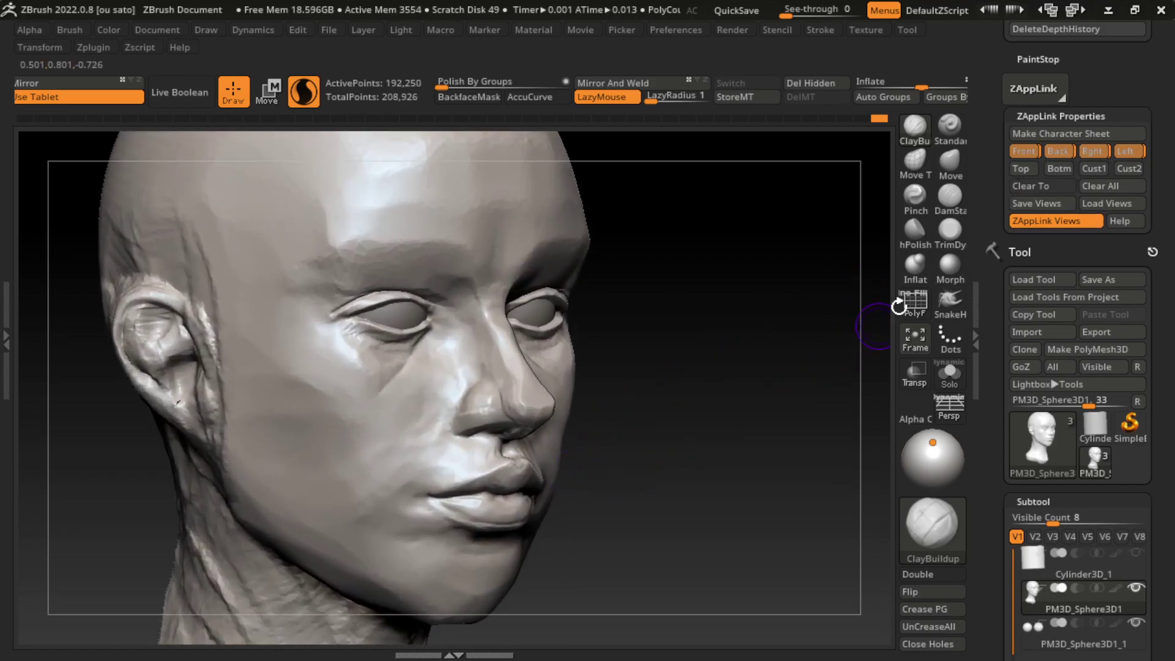
{"action": "mouse_move", "coordinate": [722, 379]}
{"action": "left_mouse_down"}
{"action": "mouse_move", "coordinate": [668, 430]}
{"action": "mouse_move", "coordinate": [629, 445]}
{"action": "mouse_move", "coordinate": [659, 480]}
{"action": "left_mouse_up"}
- Resculpt the upper lip below the nose, then undo back to the earlier lip shape
{"action": "key", "text": "s"}
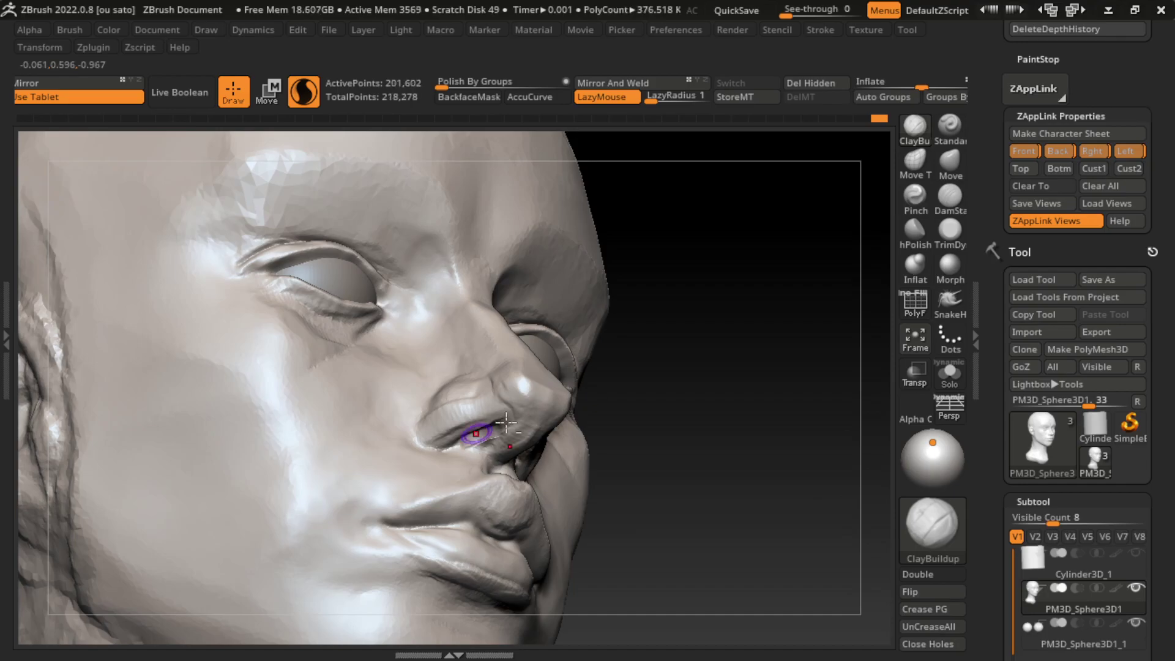
{"action": "key", "text": "f"}
{"action": "left_click_drag", "start_coordinate": [652, 444], "coordinate": [647, 450]}
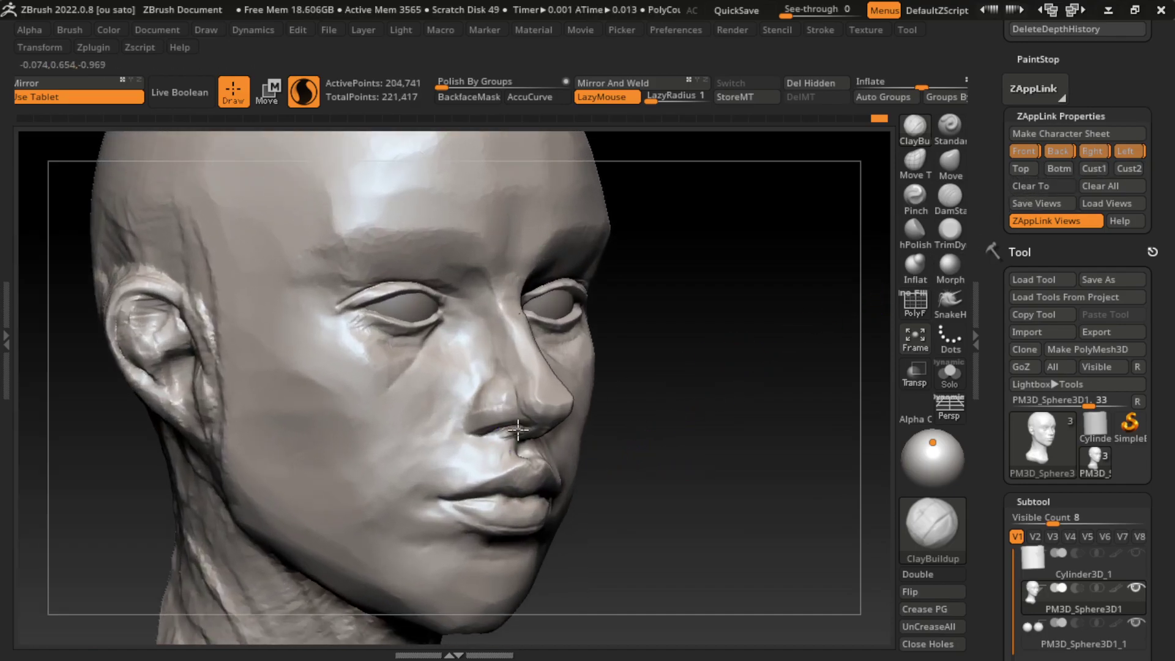
{"action": "mouse_move", "coordinate": [500, 449]}
{"action": "left_mouse_down"}
{"action": "mouse_move", "coordinate": [499, 433]}
{"action": "mouse_move", "coordinate": [546, 444]}
{"action": "left_mouse_up"}
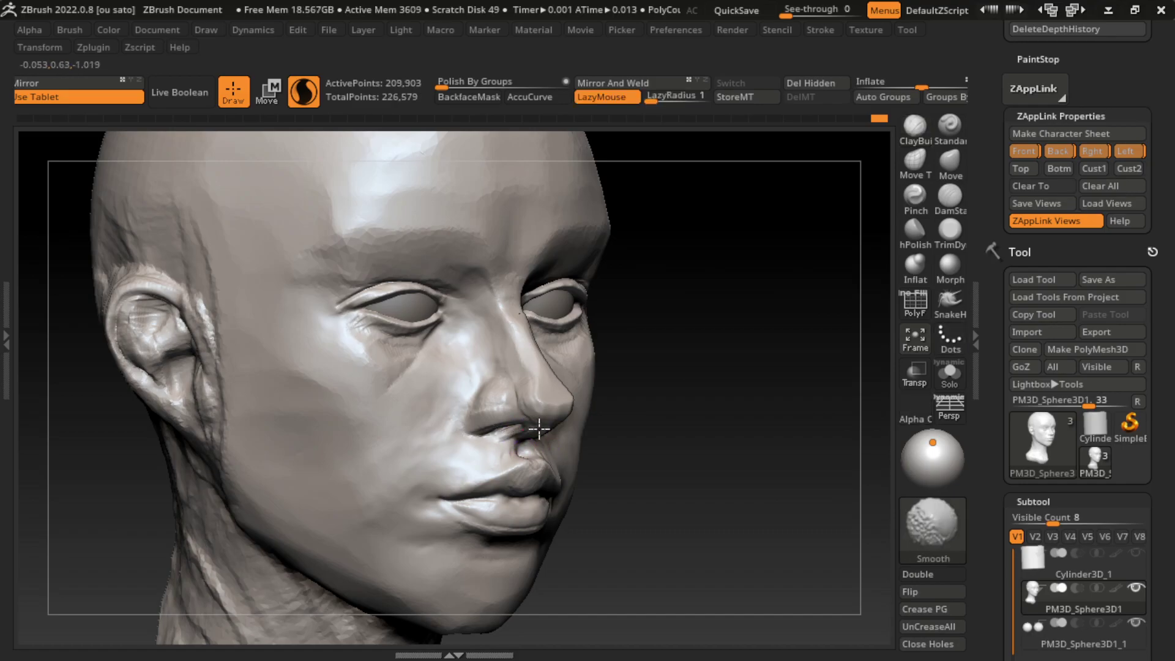
{"action": "key", "text": "ctrl+z"}
{"action": "key", "text": "ctrl+z"}
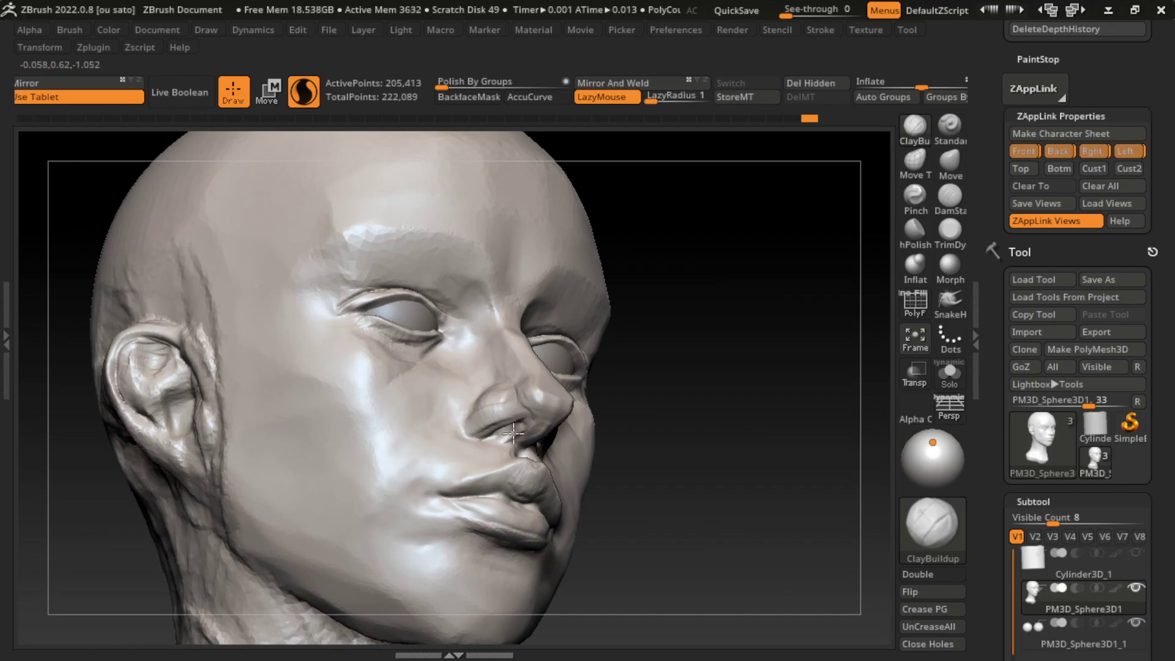
{"action": "key", "text": "ctrl+z"}
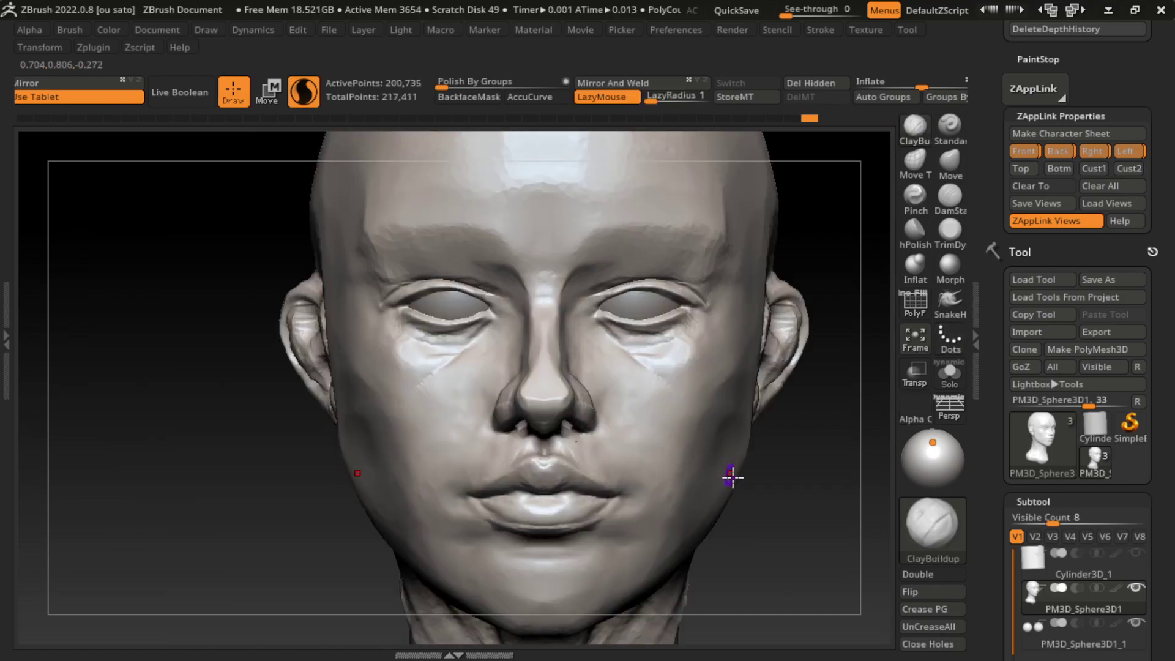
- Smooth the area under the nose with the Standard brush
{"action": "left_click", "coordinate": [1093, 169]}
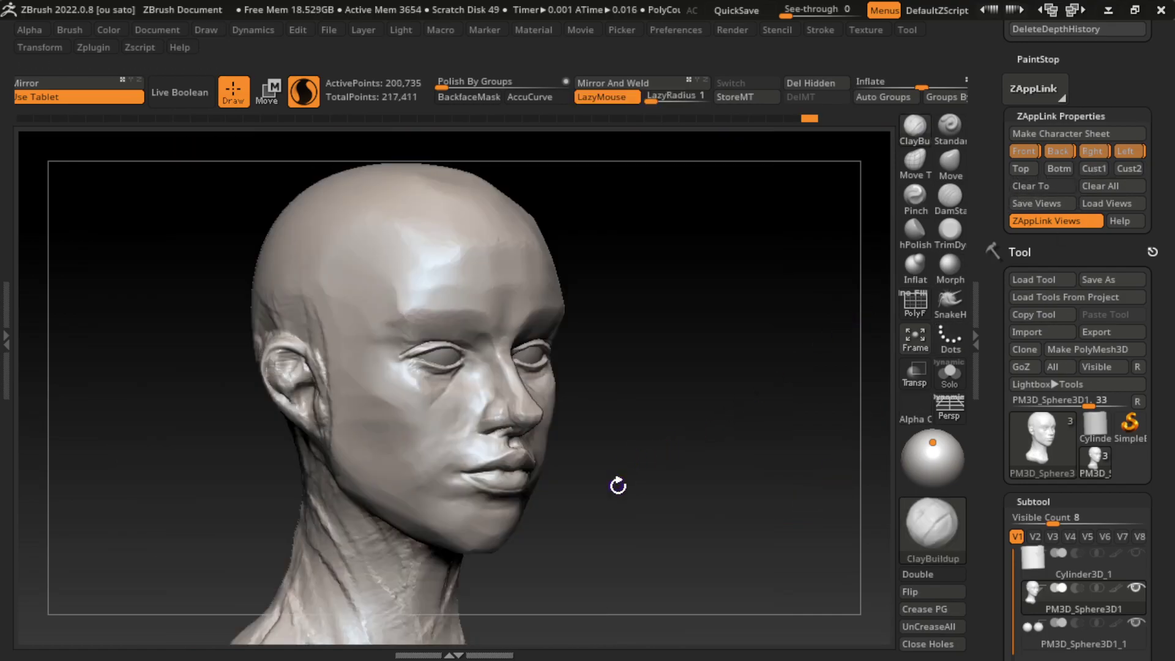
{"action": "left_click", "coordinate": [577, 438]}
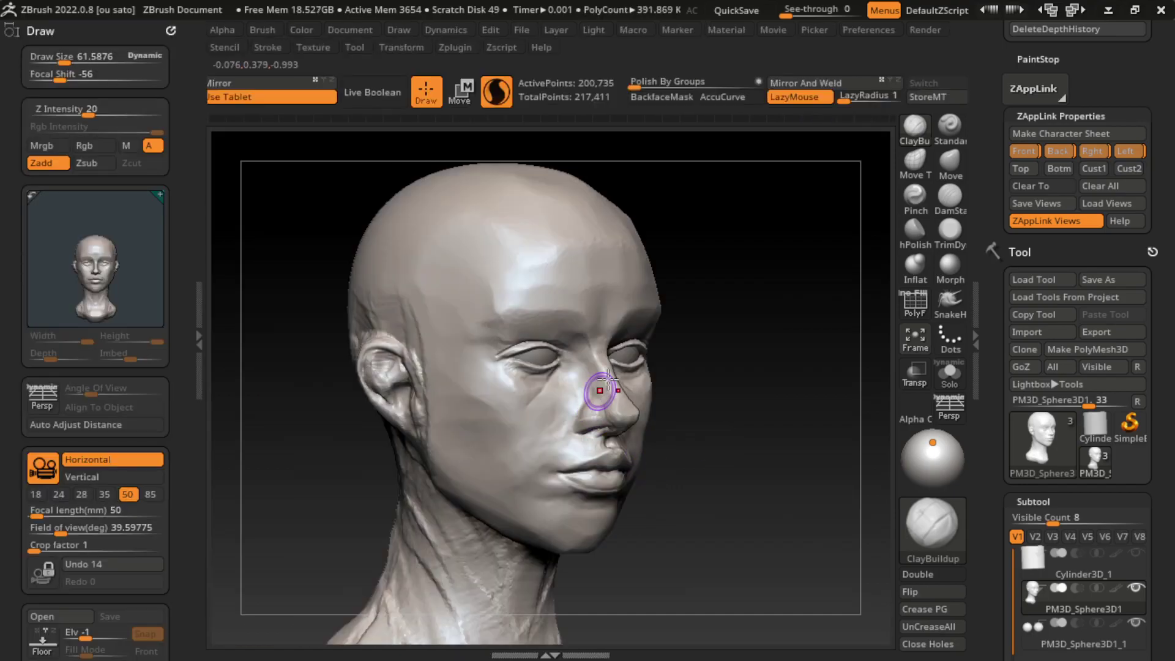
{"action": "left_click", "coordinate": [197, 354]}
{"action": "double_click", "coordinate": [197, 354]}
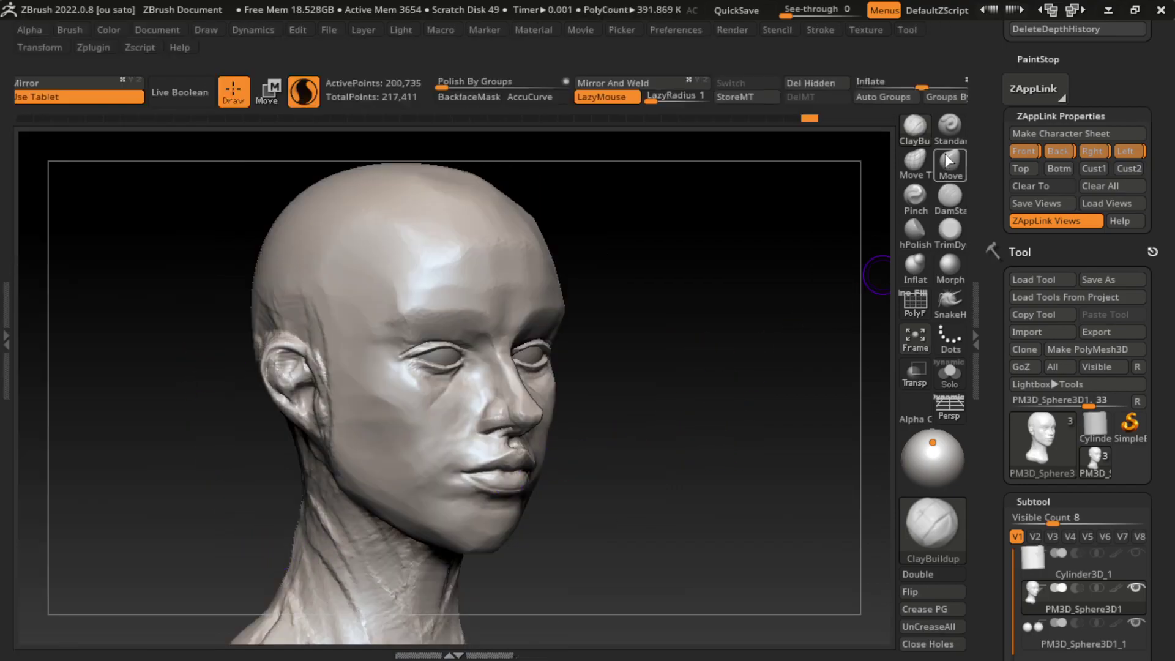
{"action": "left_click", "coordinate": [949, 130]}
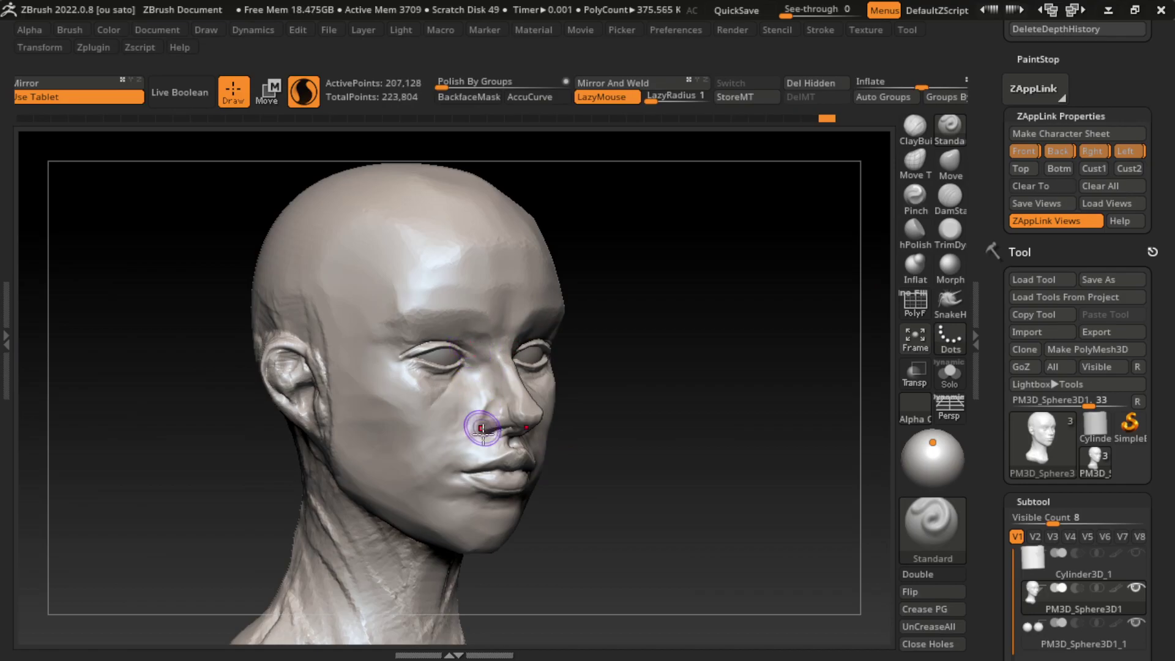
{"action": "left_click_drag", "start_coordinate": [476, 367], "coordinate": [482, 365], "text": "shift"}
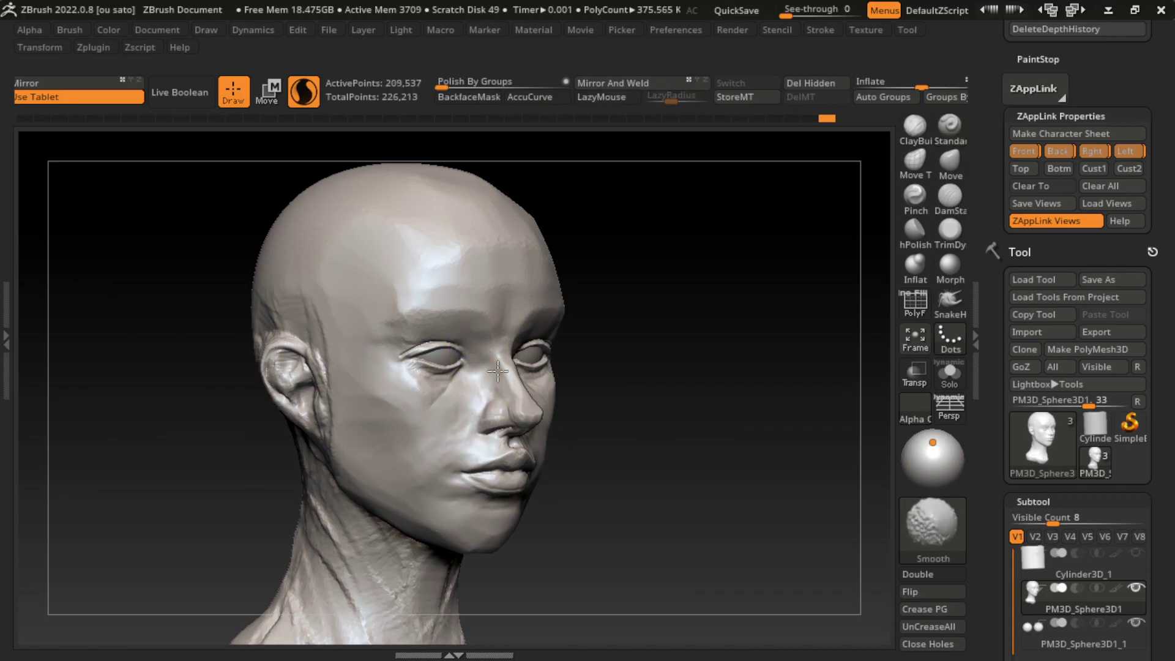
- Carve a sharper crease at the eye corner with DamStandard
{"action": "left_click_drag", "start_coordinate": [629, 341], "coordinate": [648, 427], "text": "alt"}
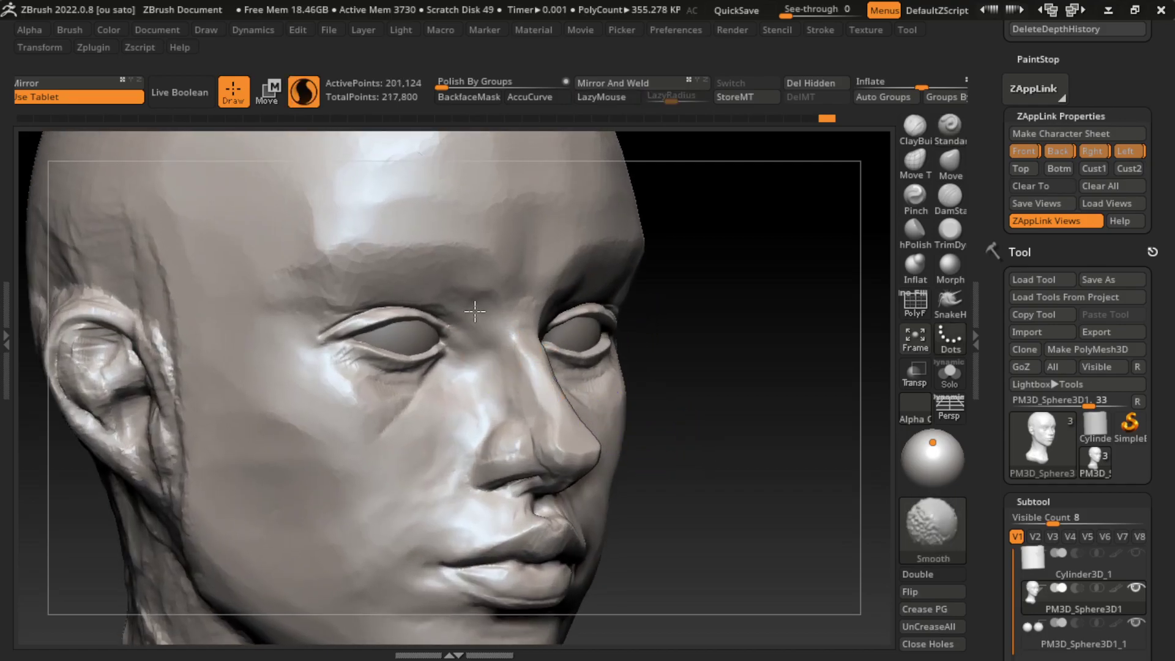
{"action": "left_click_drag", "start_coordinate": [472, 481], "coordinate": [543, 488], "text": "shift"}
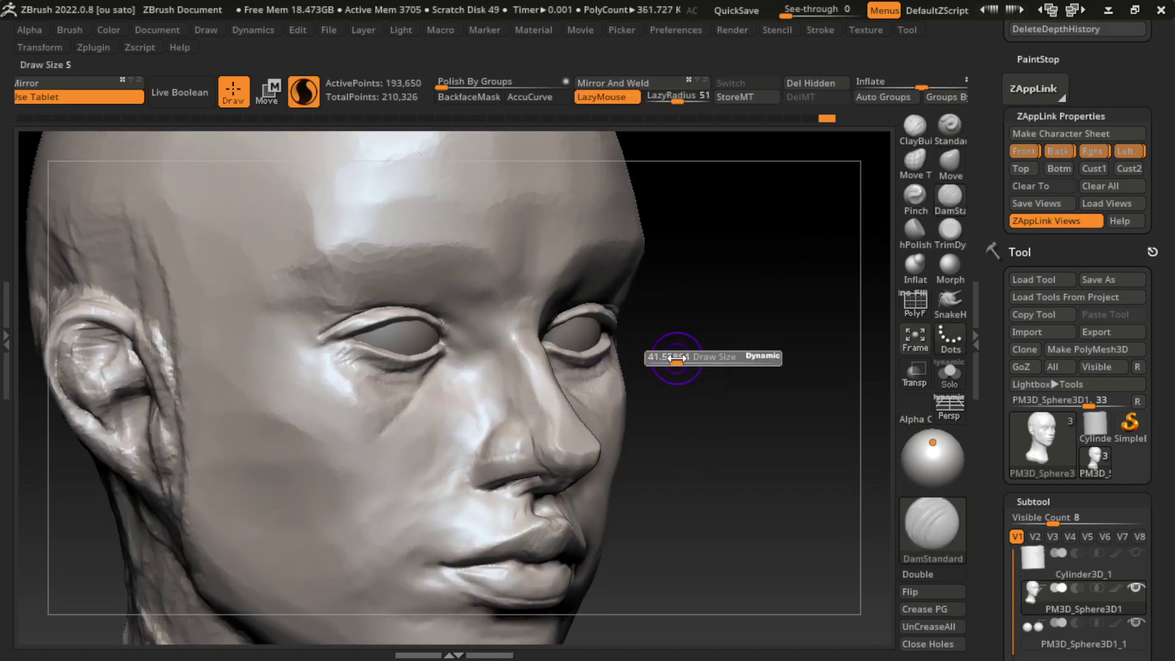
{"action": "mouse_move", "coordinate": [686, 315]}
{"action": "left_mouse_down"}
{"action": "mouse_move", "coordinate": [427, 341]}
{"action": "mouse_move", "coordinate": [444, 392]}
{"action": "left_mouse_up"}
{"action": "key", "text": "ctrl+z"}
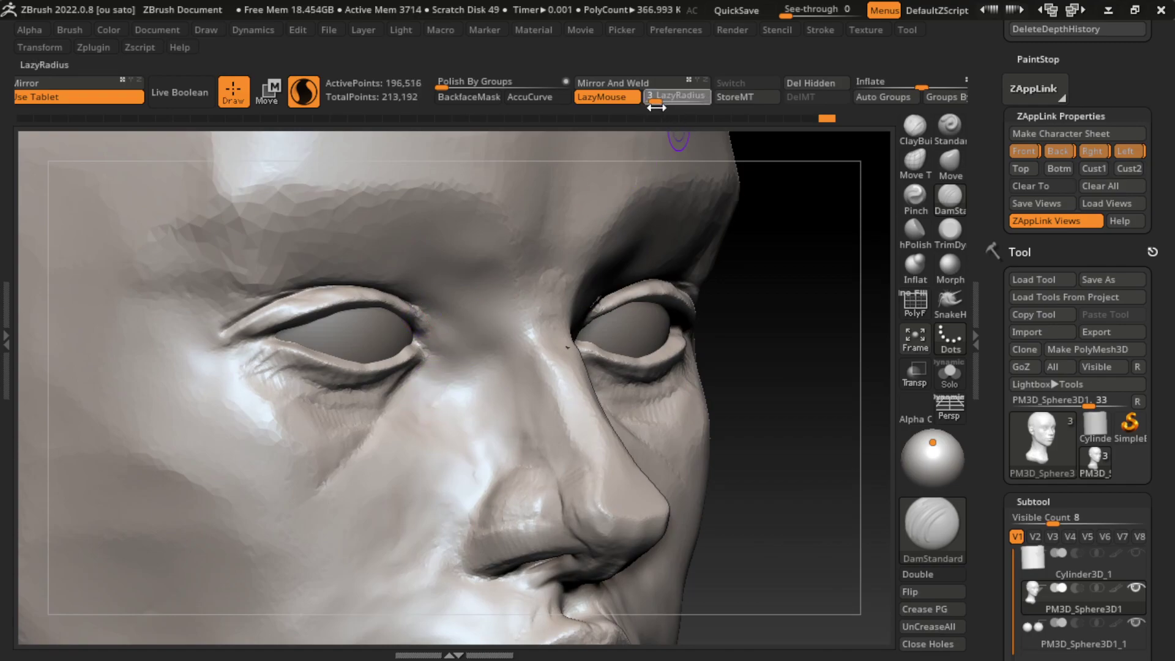
{"action": "key", "text": "space"}
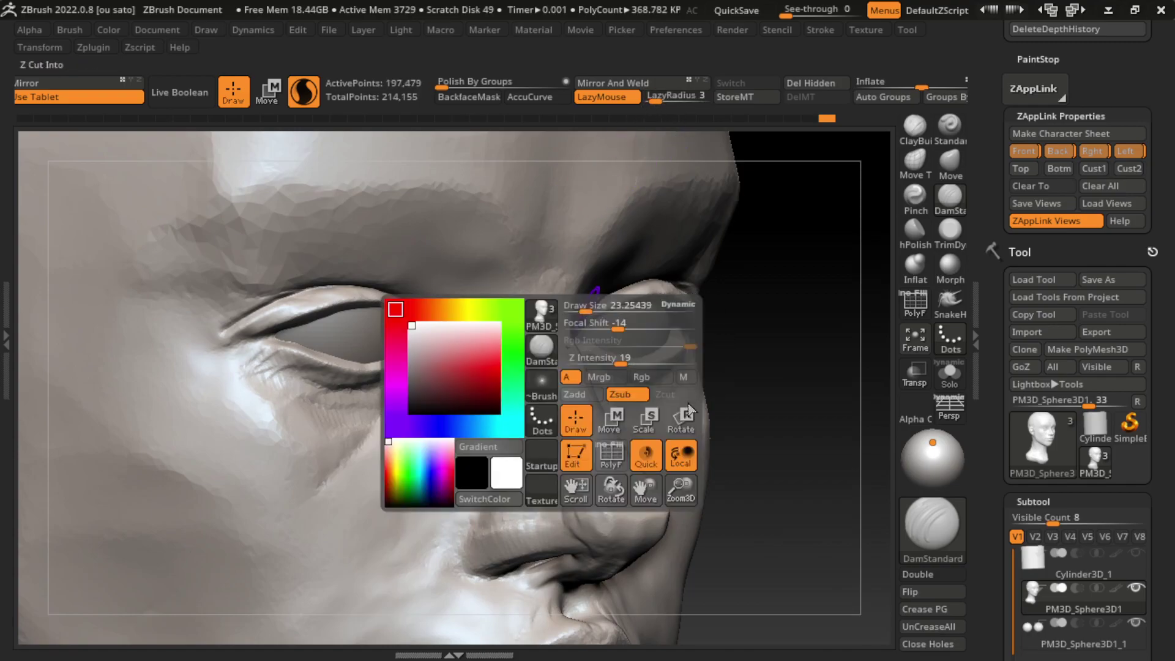
{"action": "left_click_drag", "start_coordinate": [438, 336], "coordinate": [426, 321]}
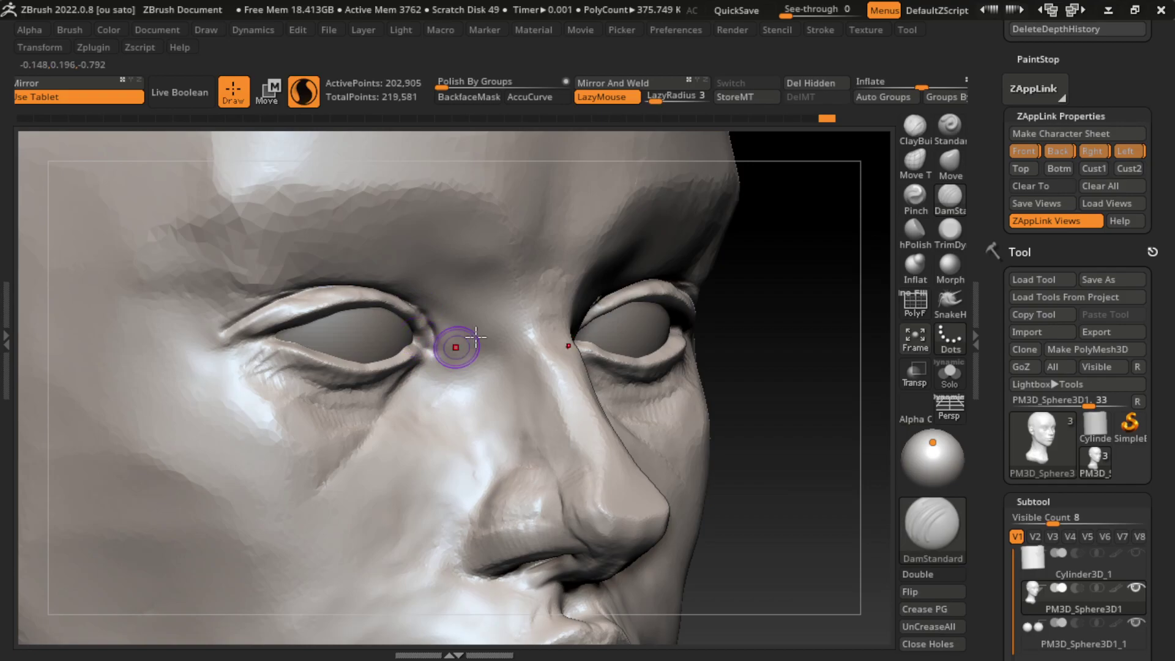
- Build up the inner eye corner with ClayBuildup and smooth it
{"action": "right_click_drag", "start_coordinate": [475, 336], "coordinate": [428, 368], "text": "shift"}
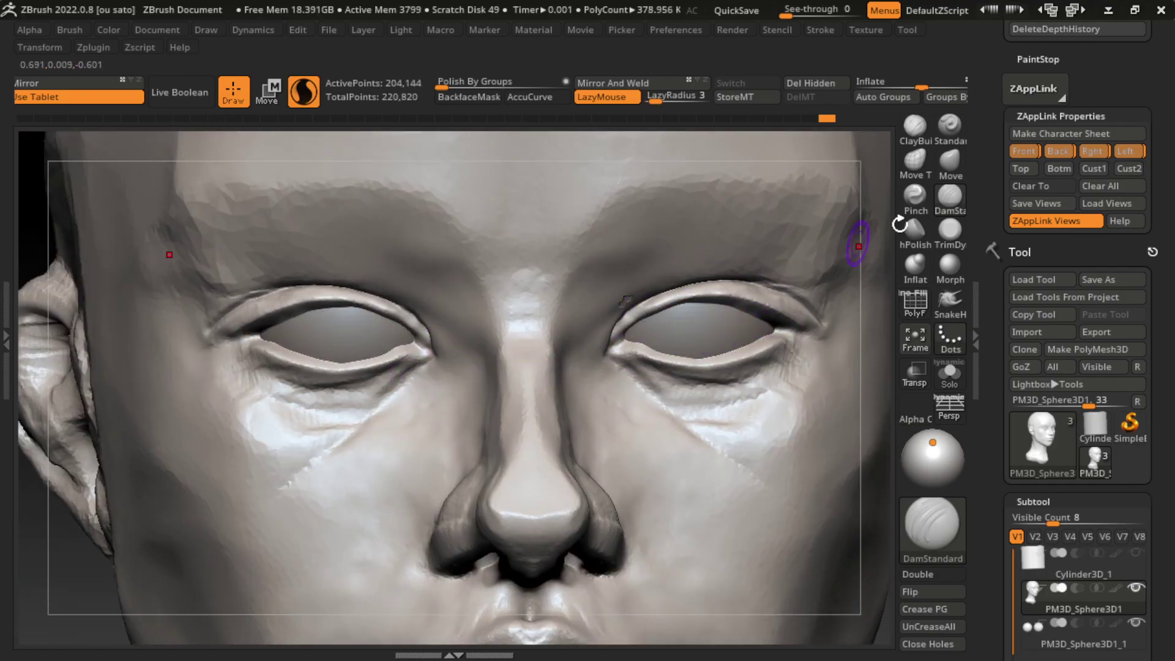
{"action": "left_click", "coordinate": [915, 125]}
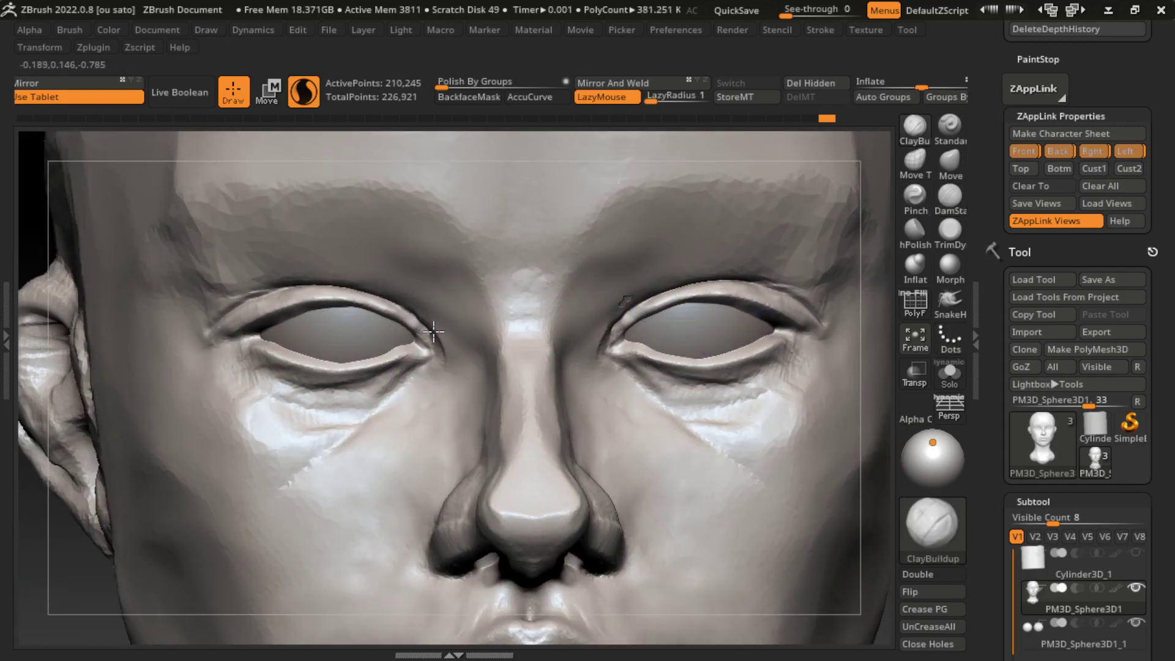
{"action": "left_click_drag", "start_coordinate": [433, 331], "coordinate": [418, 329]}
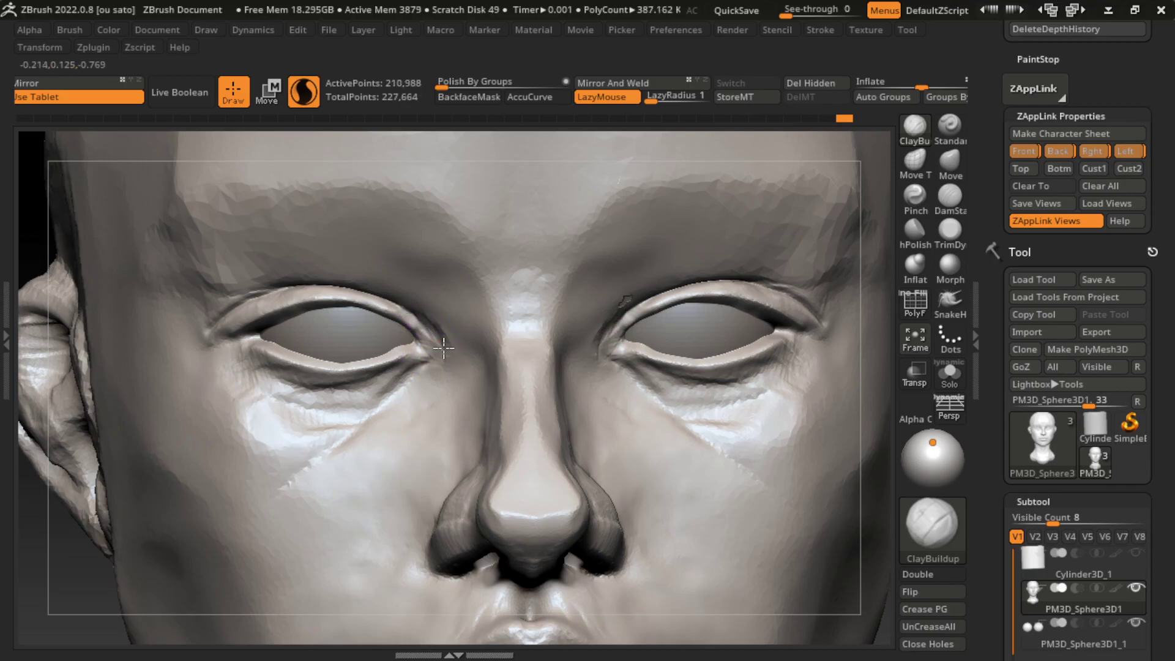
{"action": "left_click_drag", "start_coordinate": [442, 348], "coordinate": [416, 312], "text": "shift"}
- Sculpt the areas under both eyes with X symmetry from a front view
{"action": "right_click_drag", "start_coordinate": [781, 432], "coordinate": [791, 455], "text": "ctrl"}
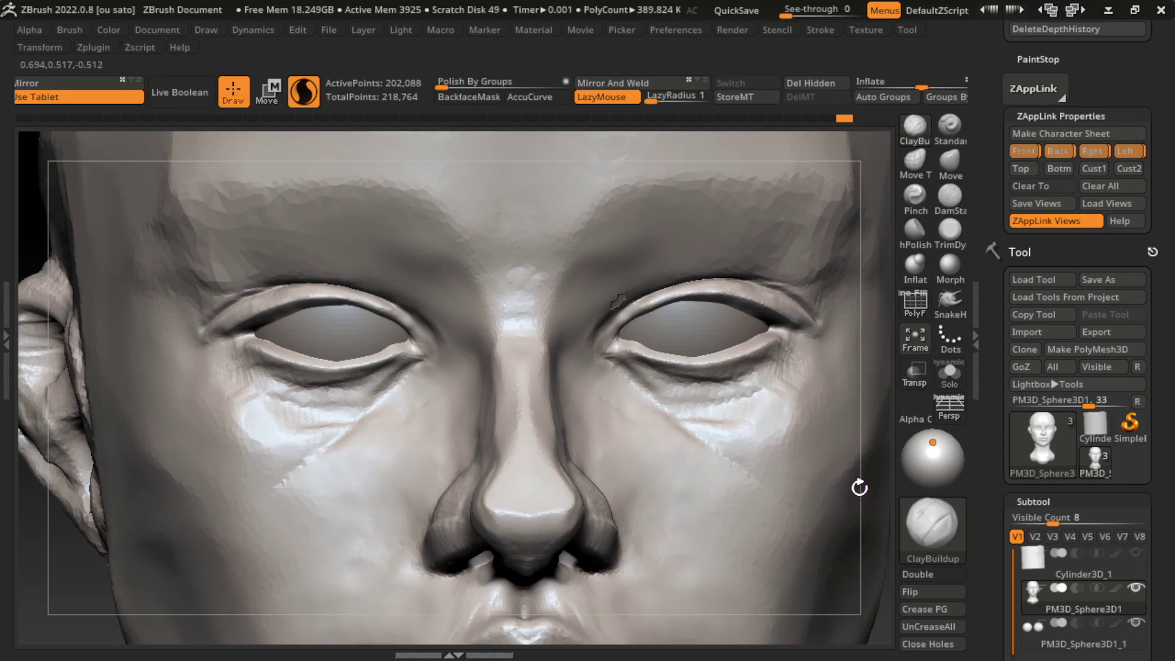
{"action": "left_click", "coordinate": [927, 643]}
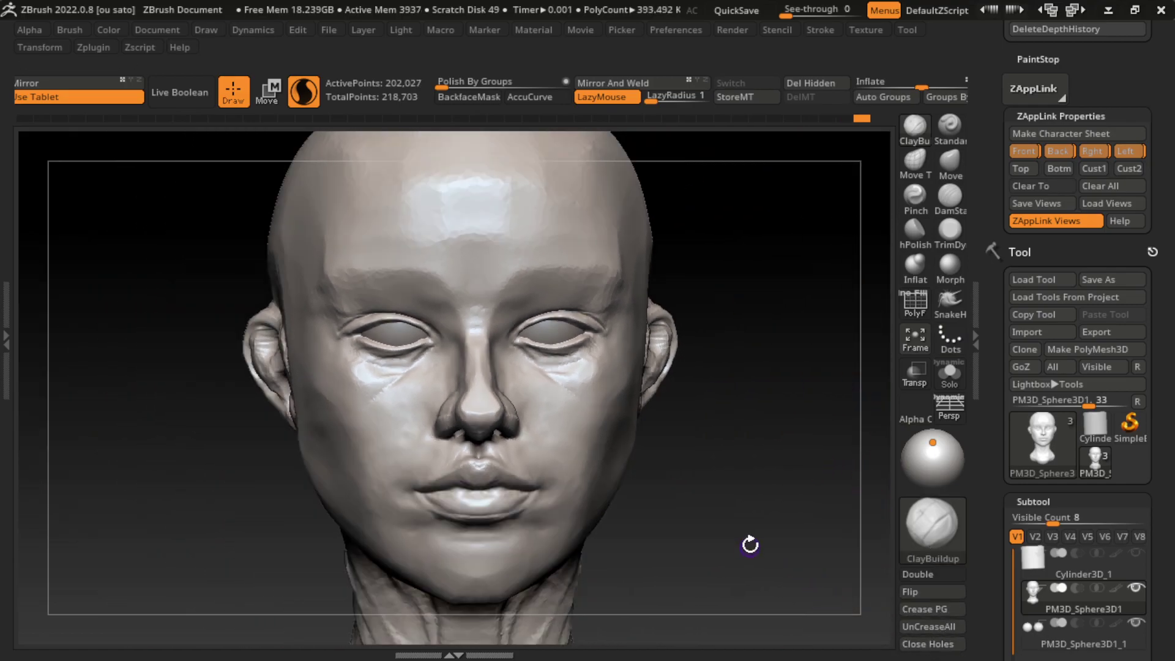
{"action": "left_click_drag", "start_coordinate": [747, 543], "coordinate": [736, 559]}
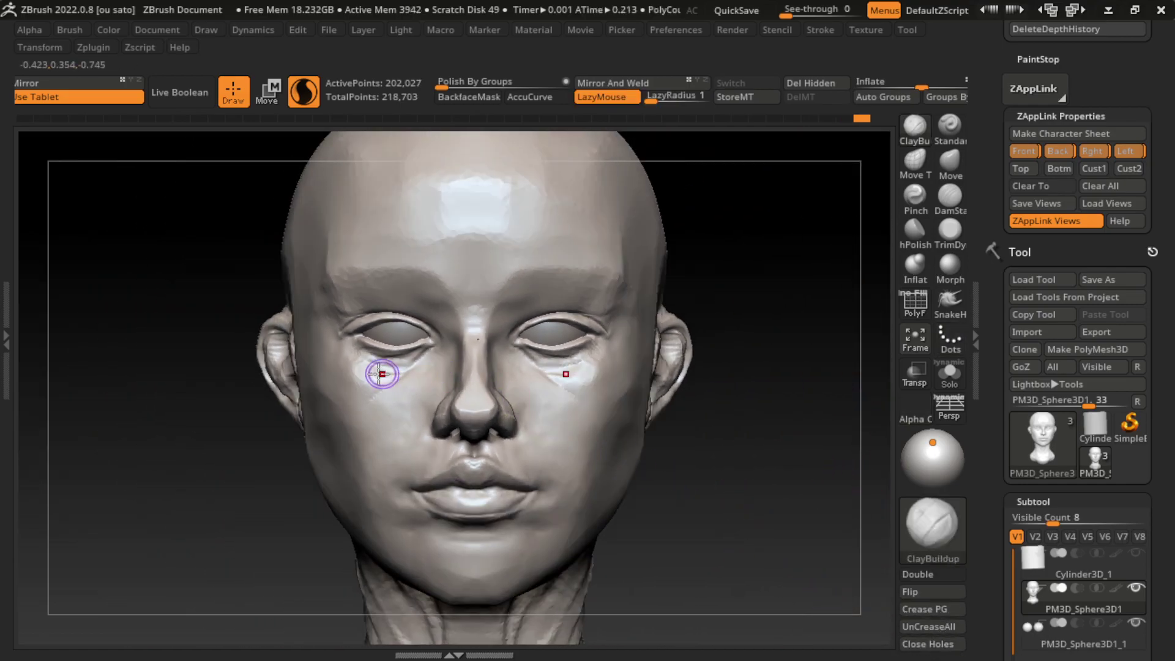
{"action": "mouse_move", "coordinate": [400, 361]}
{"action": "left_mouse_down"}
{"action": "mouse_move", "coordinate": [370, 375]}
{"action": "mouse_move", "coordinate": [394, 372]}
{"action": "mouse_move", "coordinate": [361, 364]}
{"action": "mouse_move", "coordinate": [389, 367]}
{"action": "mouse_move", "coordinate": [328, 388]}
{"action": "mouse_move", "coordinate": [294, 420]}
{"action": "left_mouse_up"}
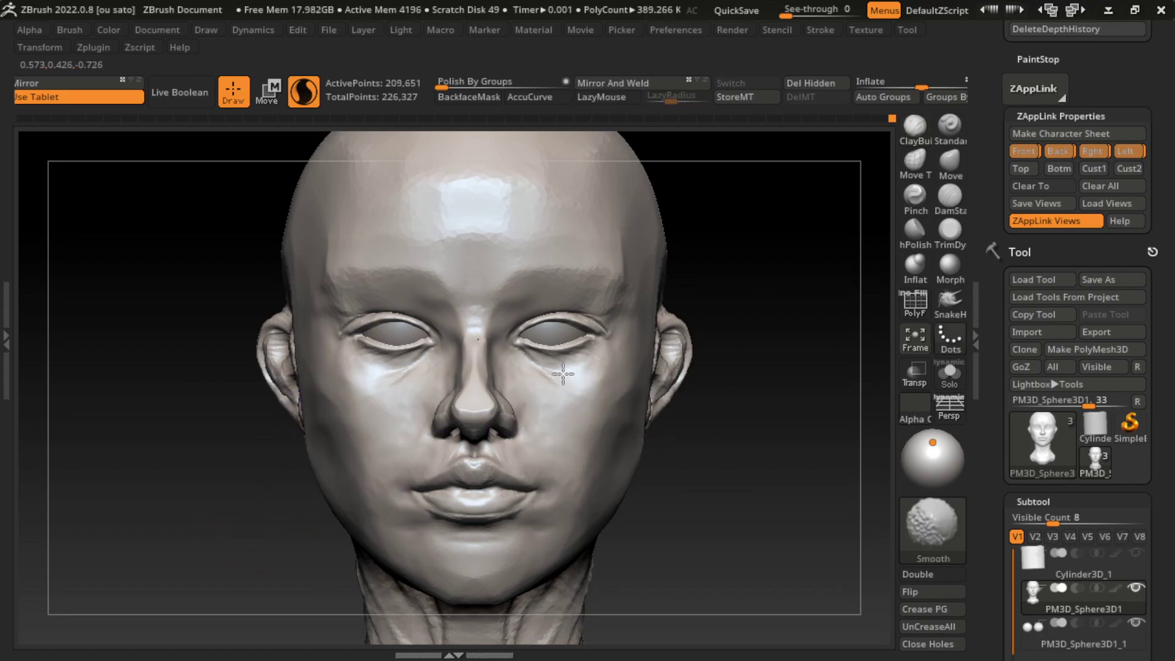
- Reframe the whole head and enlarge the brush for broad changes
{"action": "left_click", "coordinate": [1092, 151]}
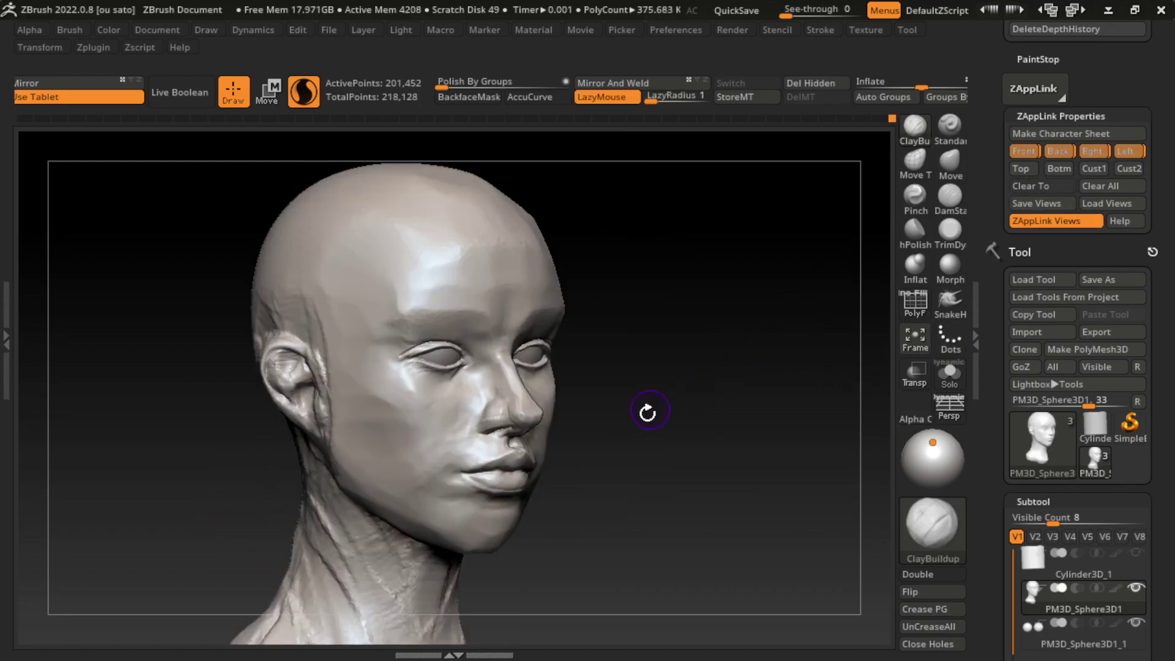
{"action": "left_click_drag", "start_coordinate": [647, 413], "coordinate": [700, 477]}
{"action": "key", "text": "f"}
{"action": "key", "text": "s"}
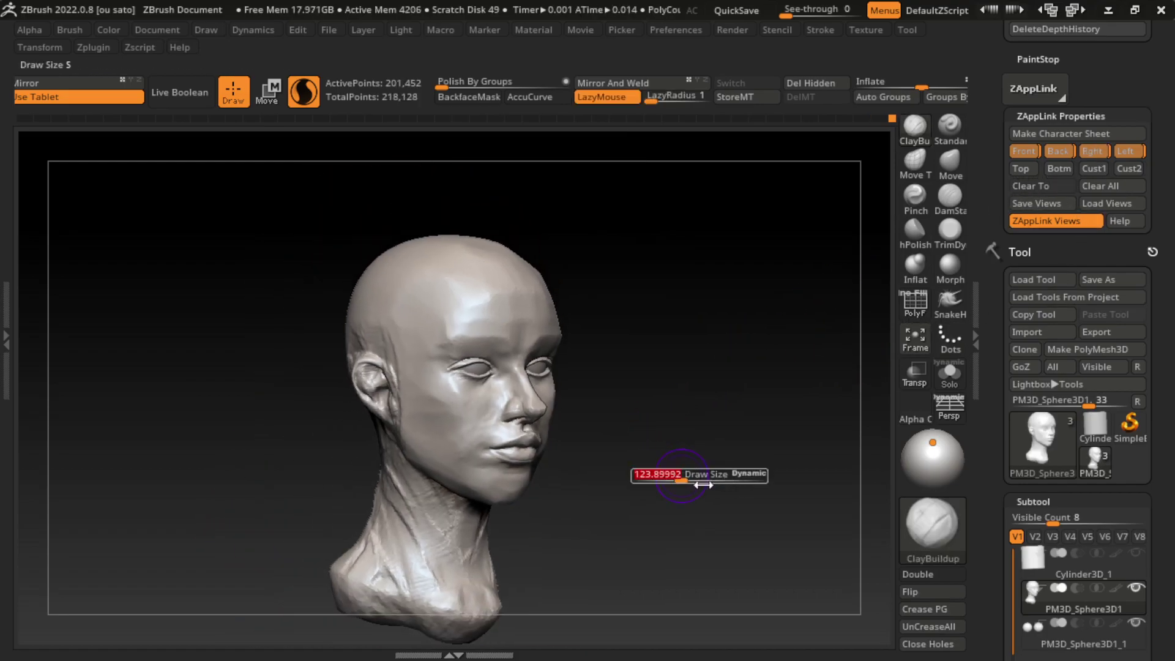
{"action": "left_click_drag", "start_coordinate": [643, 549], "coordinate": [679, 539], "text": "shift"}
{"action": "key", "text": "s"}
- Switch to the Move brush and scroll the Subtool palette to duplicate the head
{"action": "key", "text": "b"}
{"action": "key", "text": "m"}
{"action": "key", "text": "v"}
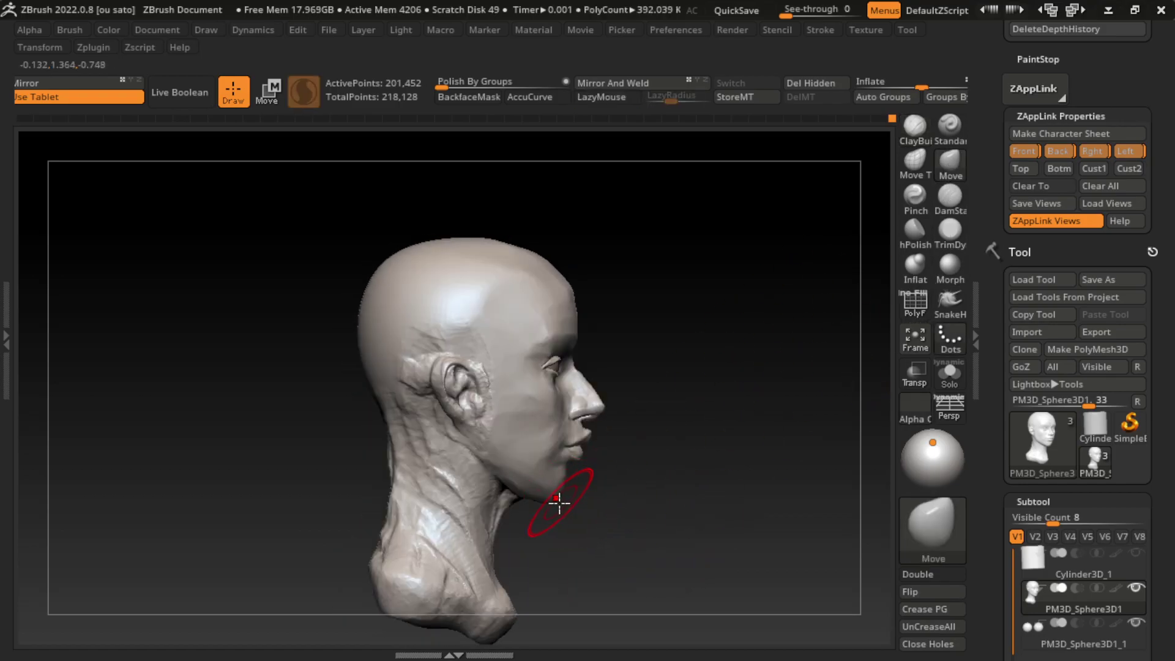
{"action": "mouse_move", "coordinate": [852, 314]}
{"action": "left_mouse_down"}
{"action": "mouse_move", "coordinate": [689, 488]}
{"action": "mouse_move", "coordinate": [618, 497]}
{"action": "left_mouse_up"}
{"action": "scroll", "coordinate": [1077, 428], "scroll_direction": "down", "scroll_amount": 5}
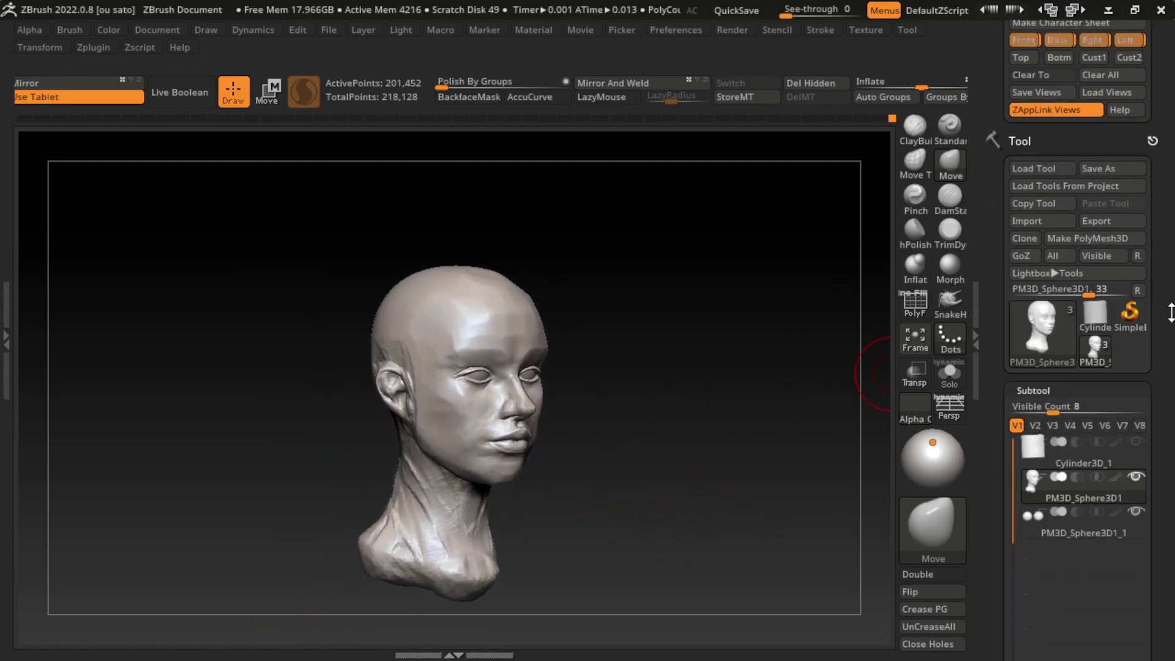
- Duplicate the head subtool, inflate it slightly, and lay clay bands across the forehead
{"action": "left_click", "coordinate": [1039, 619]}
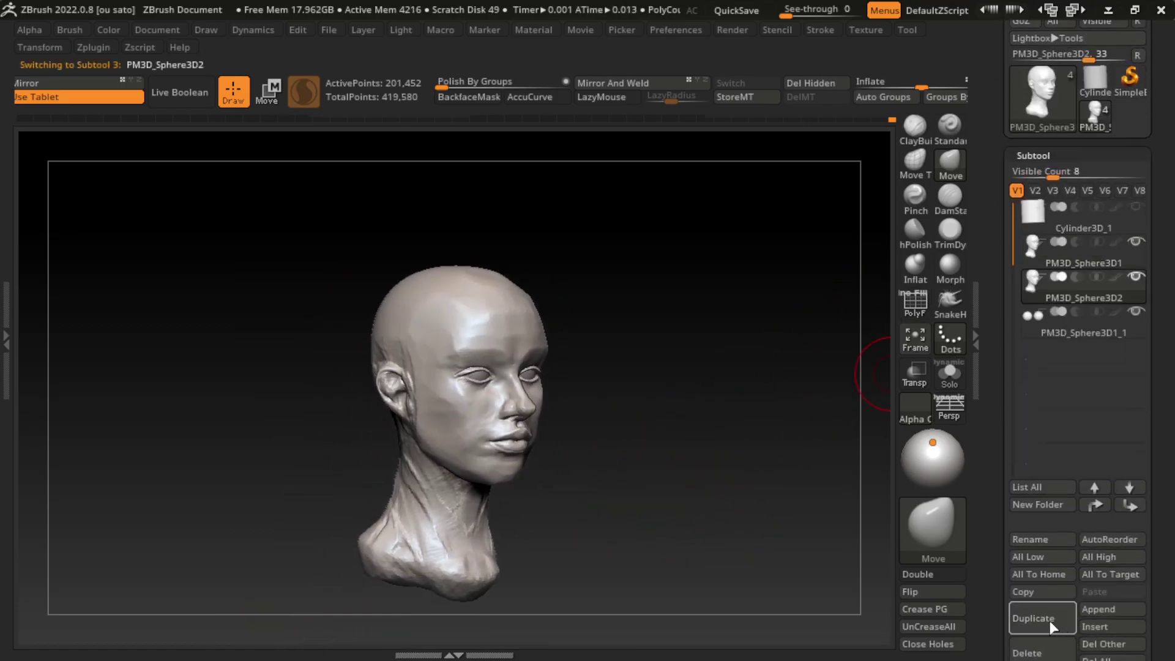
{"action": "left_click_drag", "start_coordinate": [918, 86], "coordinate": [921, 86]}
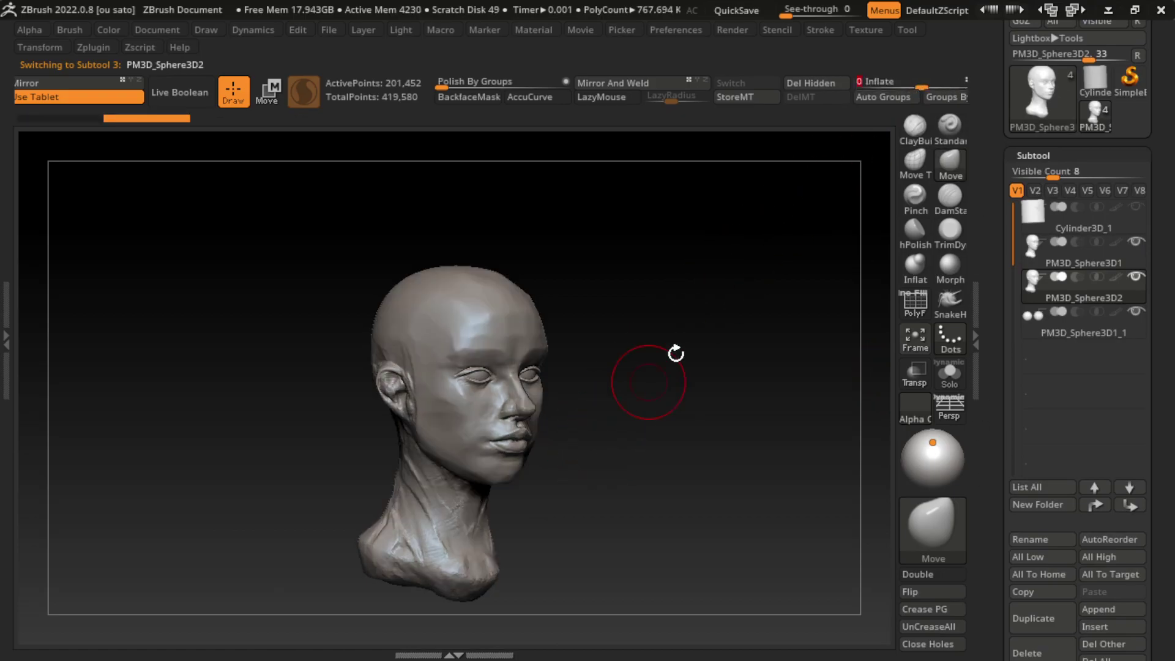
{"action": "left_click", "coordinate": [916, 129]}
{"action": "left_click_drag", "start_coordinate": [483, 295], "coordinate": [395, 354]}
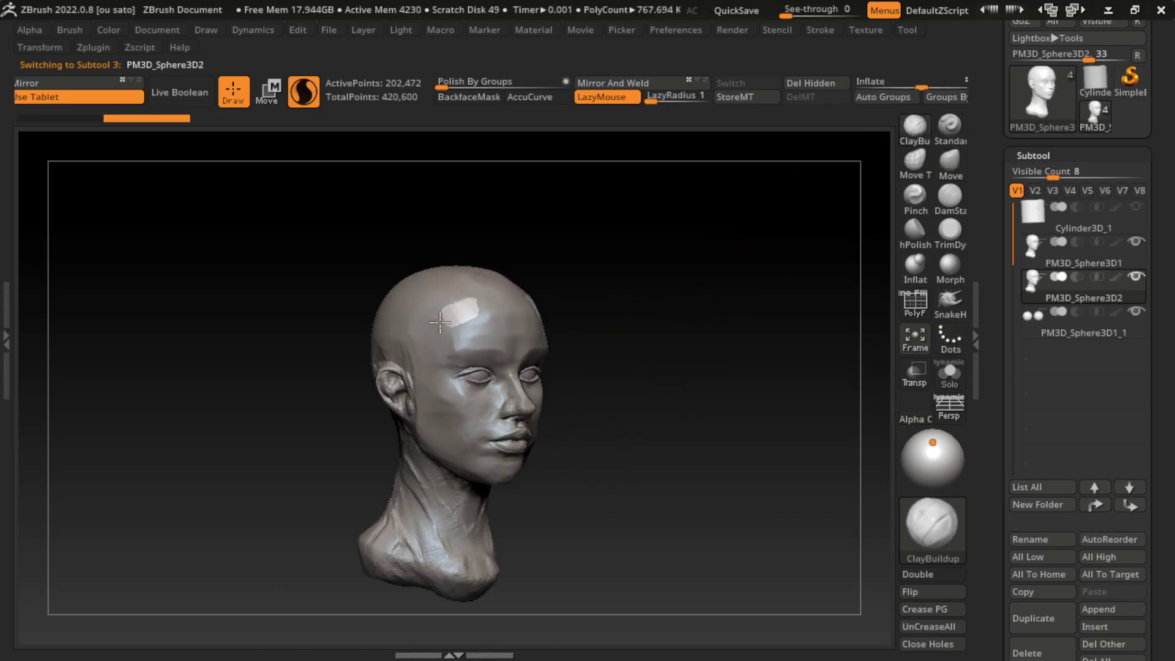
{"action": "left_click_drag", "start_coordinate": [498, 303], "coordinate": [406, 343]}
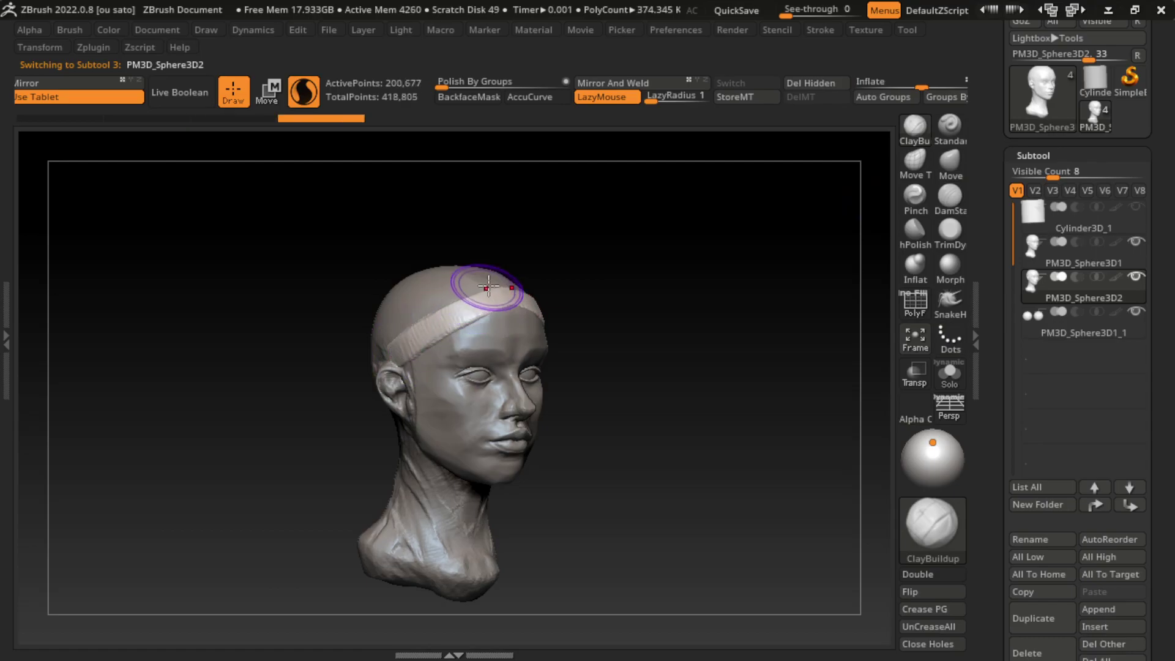
{"action": "left_click_drag", "start_coordinate": [472, 281], "coordinate": [396, 334]}
{"action": "key", "text": "ctrl+z"}
- Build ClayBuildup strokes across the head, back of the skull and neck
{"action": "mouse_move", "coordinate": [550, 253]}
{"action": "left_mouse_down"}
{"action": "mouse_move", "coordinate": [603, 251]}
{"action": "mouse_move", "coordinate": [562, 282]}
{"action": "left_mouse_up"}
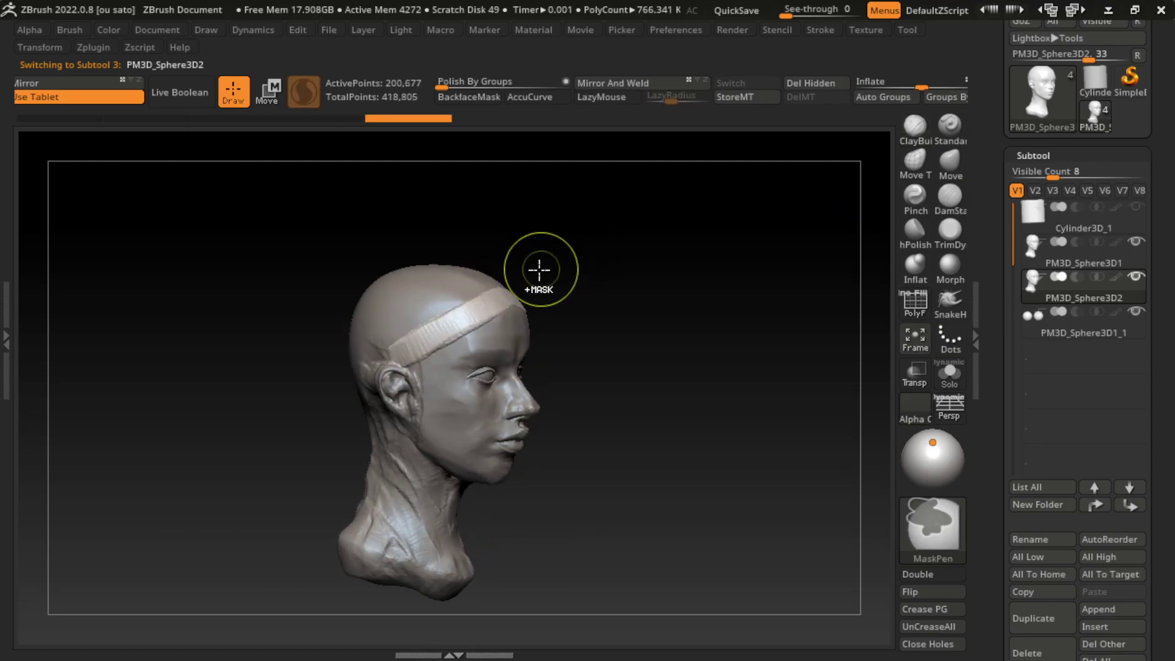
{"action": "mouse_move", "coordinate": [489, 288]}
{"action": "left_mouse_down"}
{"action": "mouse_move", "coordinate": [422, 367]}
{"action": "mouse_move", "coordinate": [397, 354]}
{"action": "left_mouse_up"}
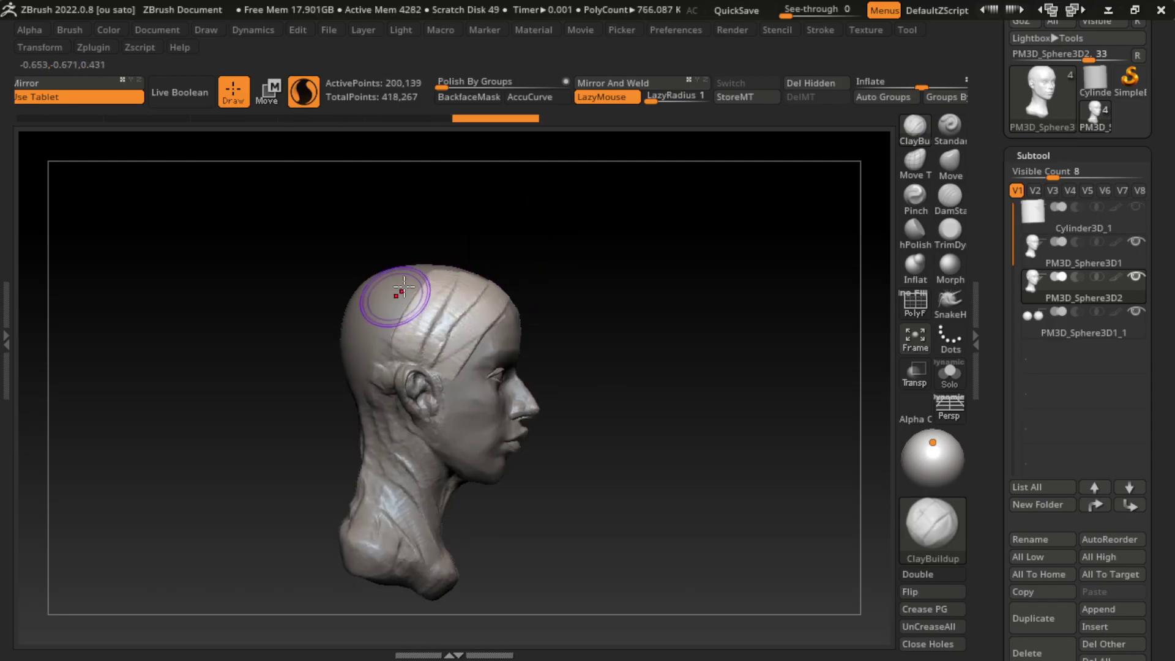
{"action": "left_click_drag", "start_coordinate": [370, 272], "coordinate": [395, 367]}
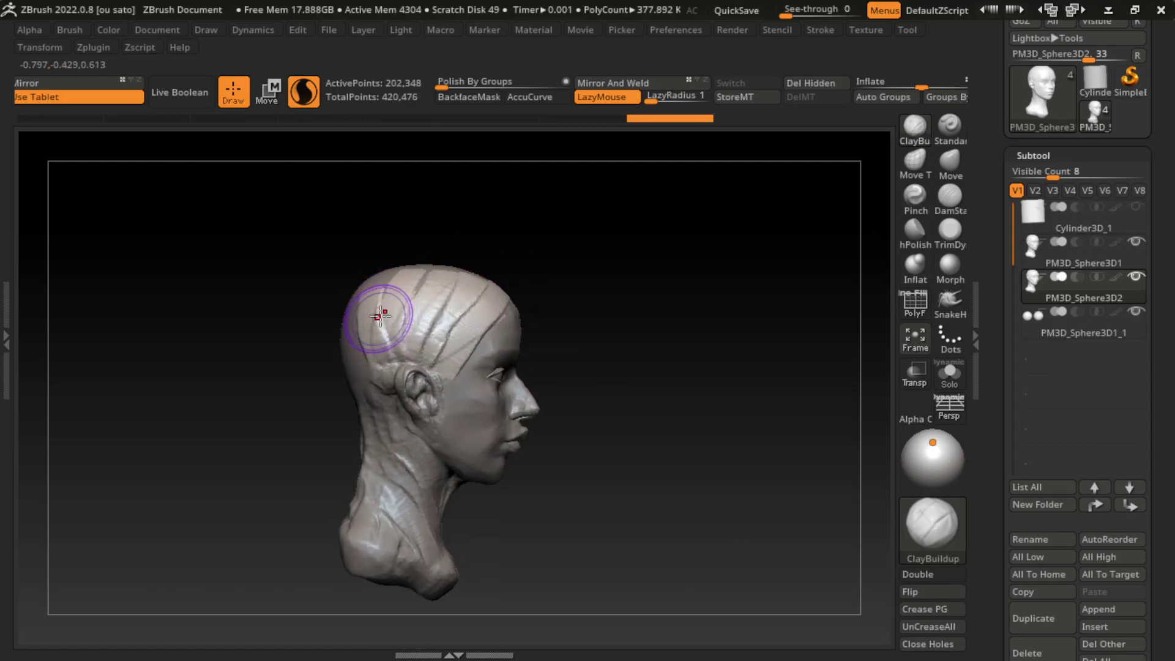
{"action": "mouse_move", "coordinate": [378, 287]}
{"action": "left_mouse_down", "text": "shift"}
{"action": "mouse_move", "coordinate": [356, 351]}
{"action": "mouse_move", "coordinate": [367, 416]}
{"action": "left_mouse_up", "text": "shift"}
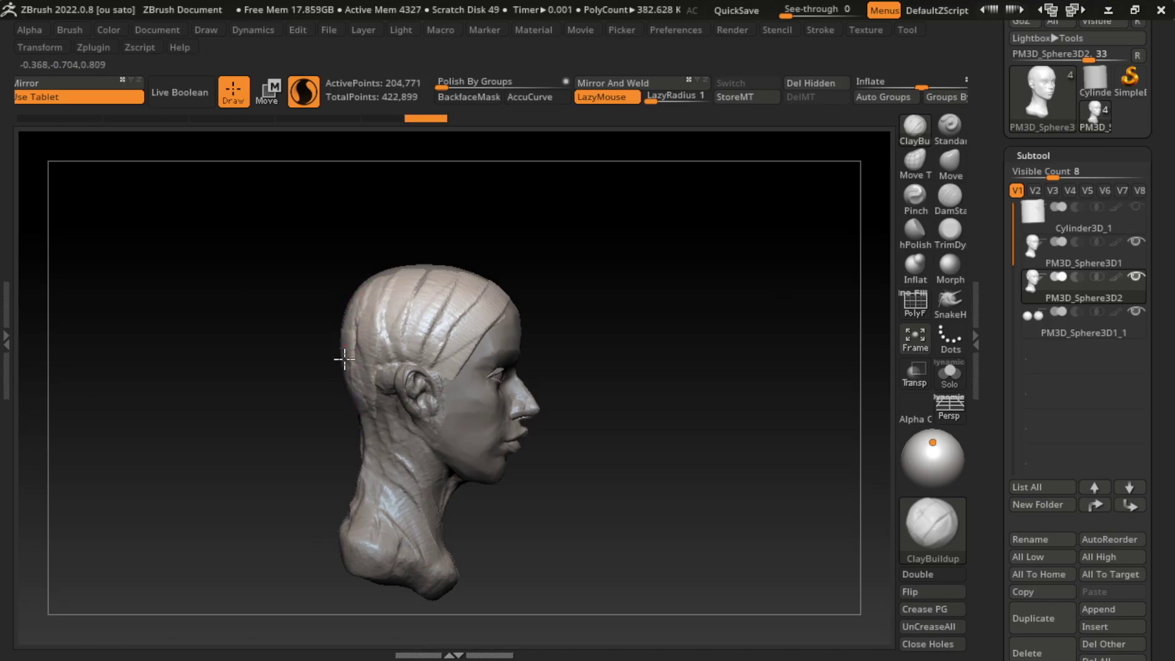
{"action": "mouse_move", "coordinate": [355, 355]}
{"action": "left_mouse_down"}
{"action": "mouse_move", "coordinate": [392, 452]}
{"action": "mouse_move", "coordinate": [398, 416]}
{"action": "mouse_move", "coordinate": [404, 486]}
{"action": "left_mouse_up"}
{"action": "mouse_move", "coordinate": [665, 360]}
{"action": "left_mouse_down"}
{"action": "mouse_move", "coordinate": [676, 357]}
{"action": "mouse_move", "coordinate": [642, 422]}
{"action": "left_mouse_up"}
- Add clay on top of the head and along the forehead hairline
{"action": "left_click_drag", "start_coordinate": [512, 321], "coordinate": [443, 303]}
{"action": "mouse_move", "coordinate": [554, 236]}
{"action": "left_mouse_down"}
{"action": "mouse_move", "coordinate": [525, 316]}
{"action": "mouse_move", "coordinate": [447, 245]}
{"action": "left_mouse_up"}
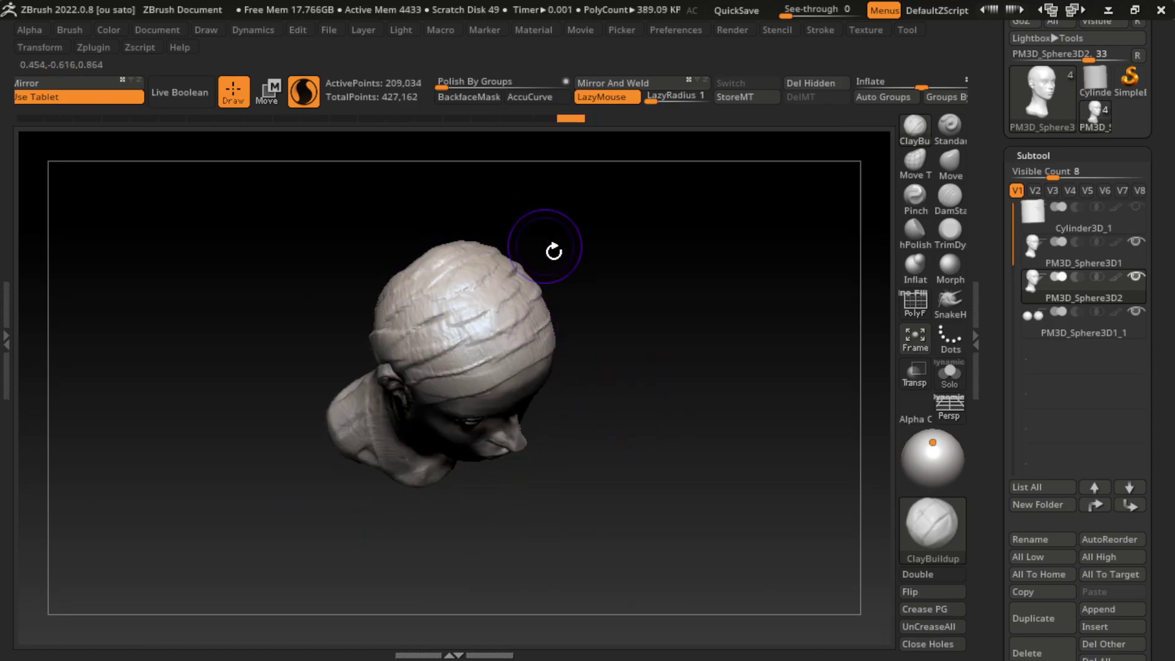
{"action": "mouse_move", "coordinate": [553, 249]}
{"action": "left_mouse_down"}
{"action": "mouse_move", "coordinate": [658, 332]}
{"action": "mouse_move", "coordinate": [722, 485]}
{"action": "left_mouse_up"}
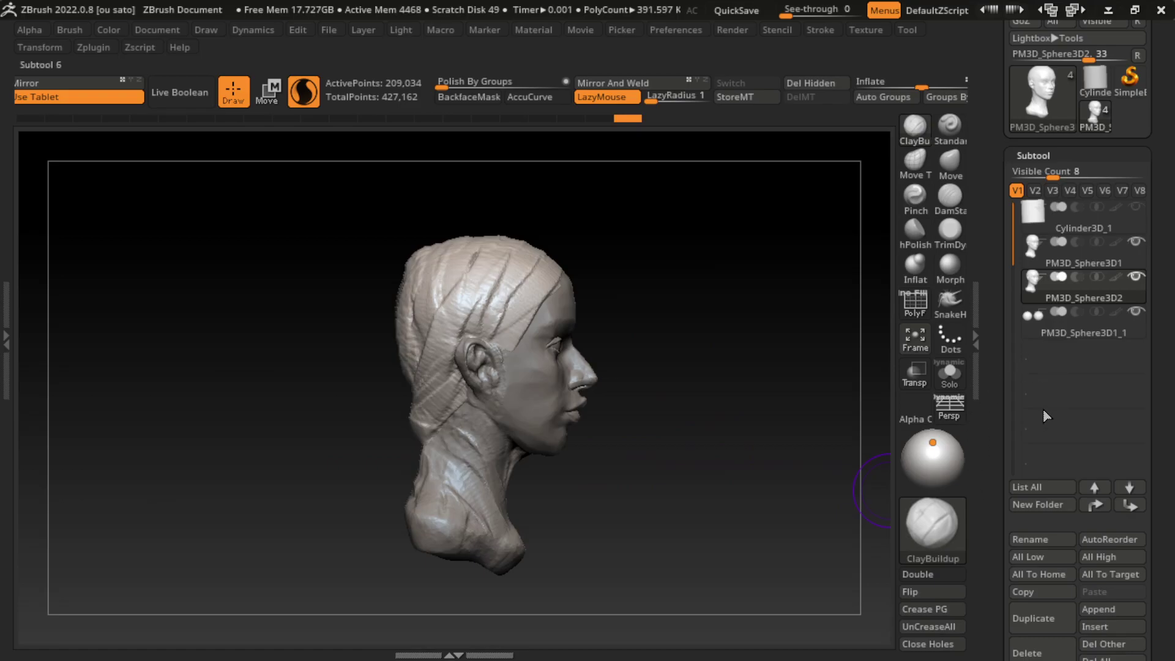
{"action": "scroll", "coordinate": [1046, 416], "scroll_direction": "up", "scroll_amount": 10}
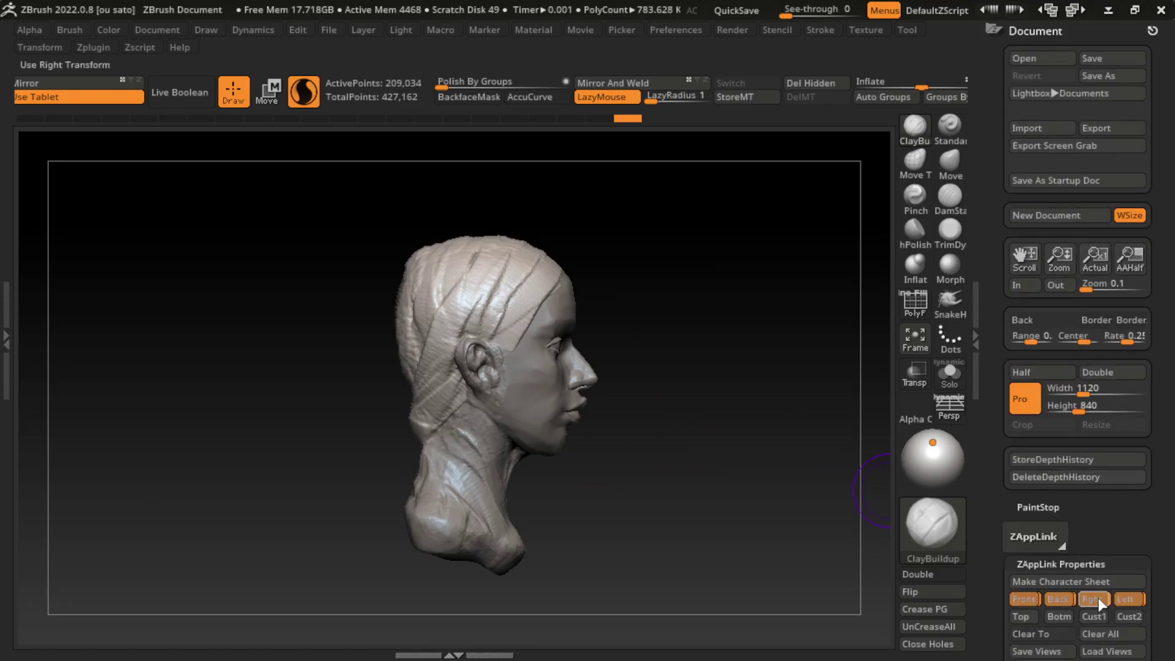
{"action": "mouse_move", "coordinate": [857, 563]}
{"action": "left_mouse_down"}
{"action": "mouse_move", "coordinate": [753, 535]}
{"action": "mouse_move", "coordinate": [664, 478]}
{"action": "mouse_move", "coordinate": [535, 460]}
{"action": "mouse_move", "coordinate": [626, 456]}
{"action": "left_mouse_up"}
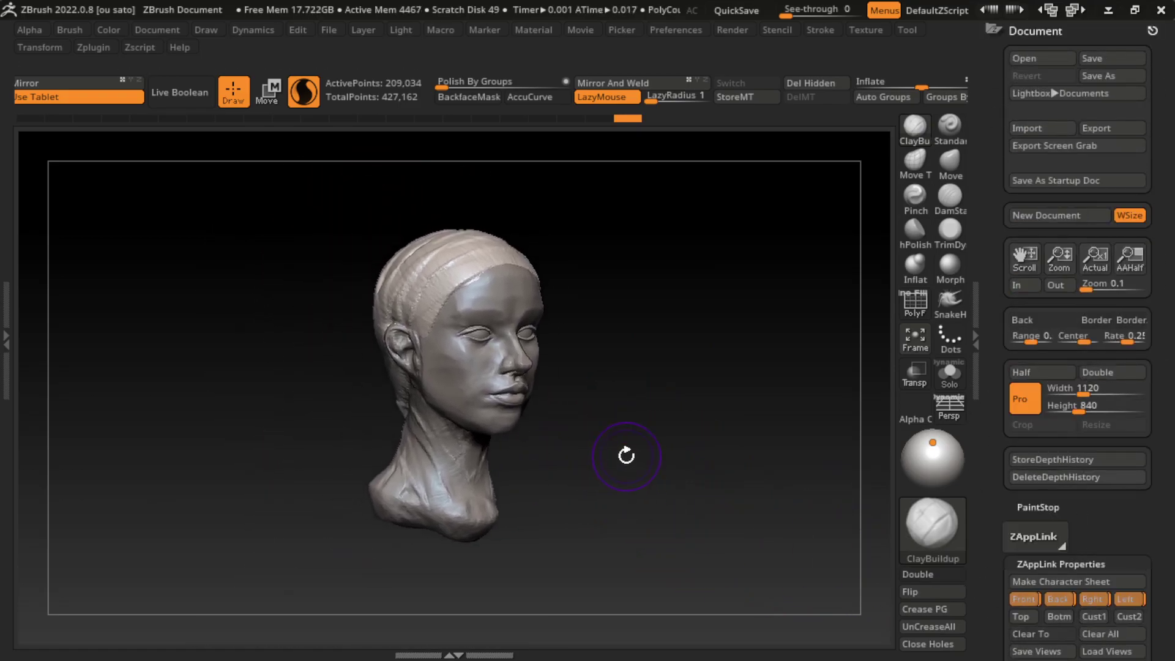
{"action": "left_click_drag", "start_coordinate": [429, 294], "coordinate": [508, 263]}
{"action": "mouse_move", "coordinate": [422, 324]}
{"action": "left_mouse_down"}
{"action": "mouse_move", "coordinate": [489, 287]}
{"action": "mouse_move", "coordinate": [412, 336]}
{"action": "mouse_move", "coordinate": [440, 312]}
{"action": "left_mouse_up"}
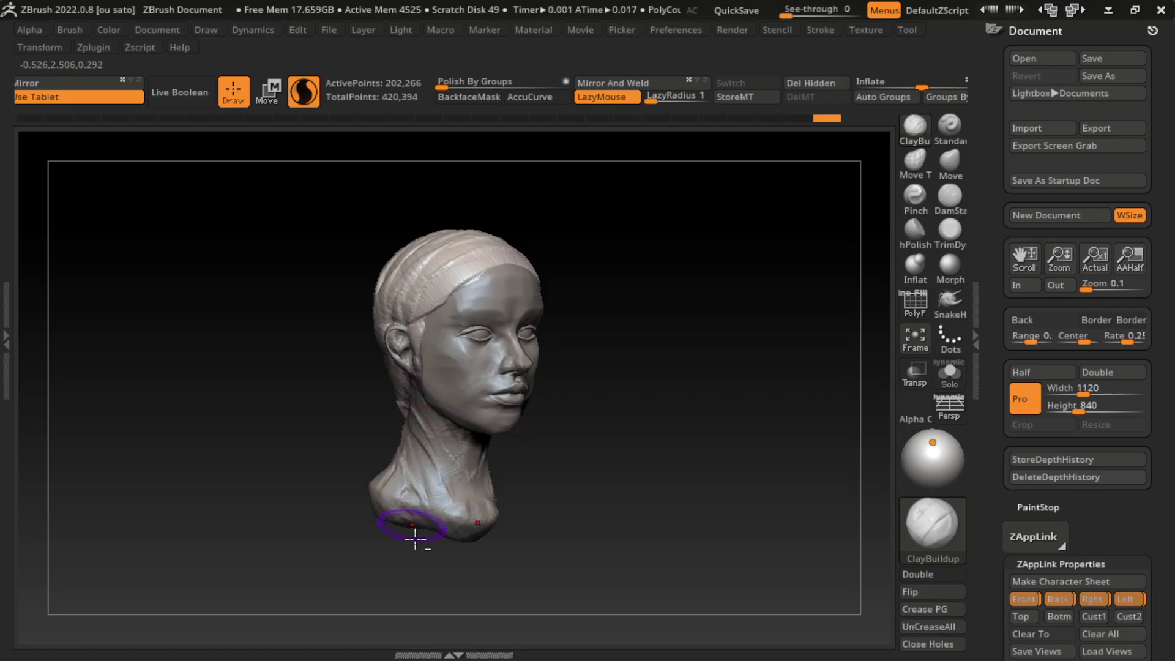
- Reshape the back hair at the neck and form a ridge in the lower hair
{"action": "left_click_drag", "start_coordinate": [627, 451], "coordinate": [637, 428]}
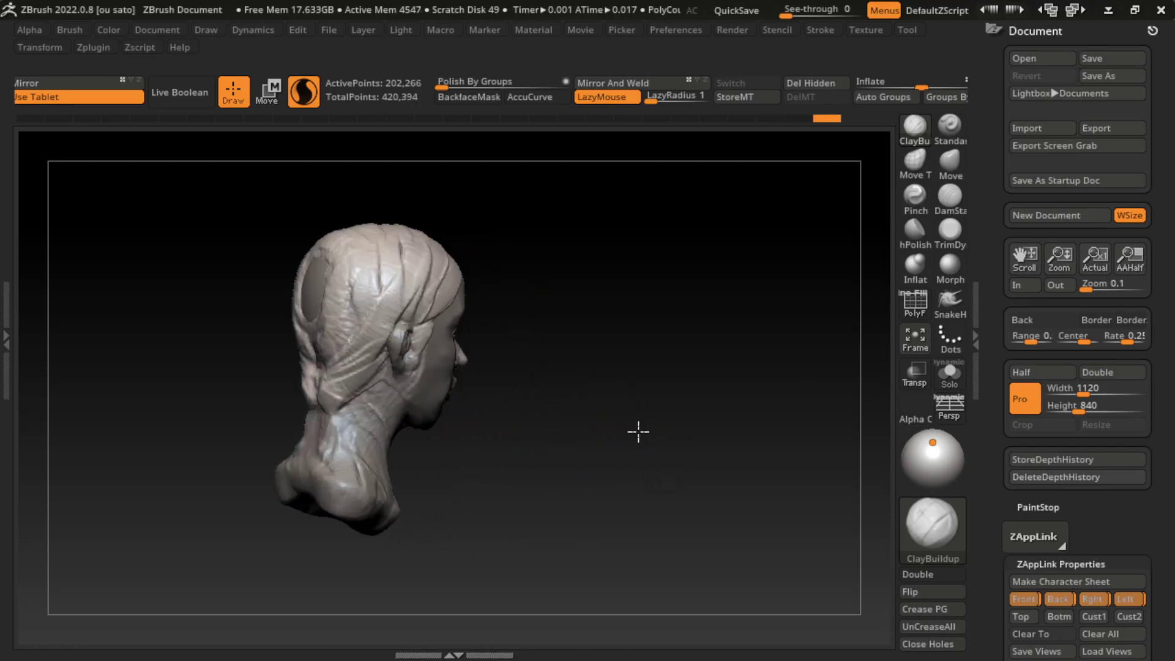
{"action": "mouse_move", "coordinate": [324, 367]}
{"action": "left_mouse_down"}
{"action": "mouse_move", "coordinate": [322, 431]}
{"action": "mouse_move", "coordinate": [299, 438]}
{"action": "mouse_move", "coordinate": [306, 449]}
{"action": "left_mouse_up"}
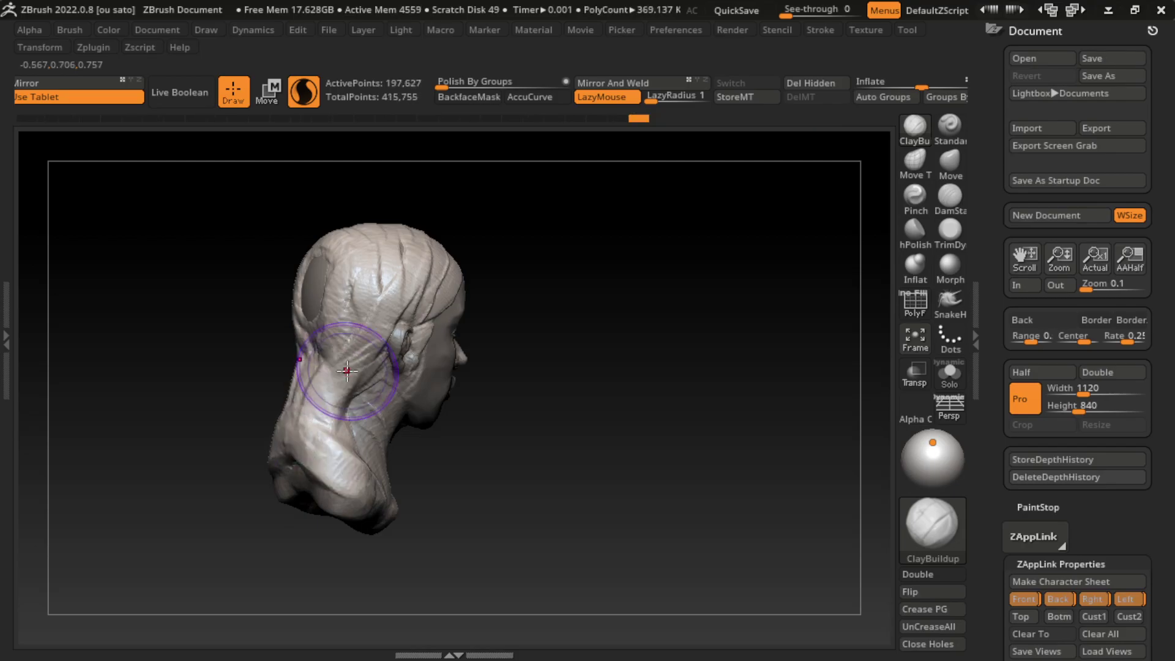
{"action": "left_click_drag", "start_coordinate": [288, 391], "coordinate": [362, 471]}
- Re-sculpt the neck surface with clay strokes, smoothing behind the ear
{"action": "left_click_drag", "start_coordinate": [612, 473], "coordinate": [603, 446]}
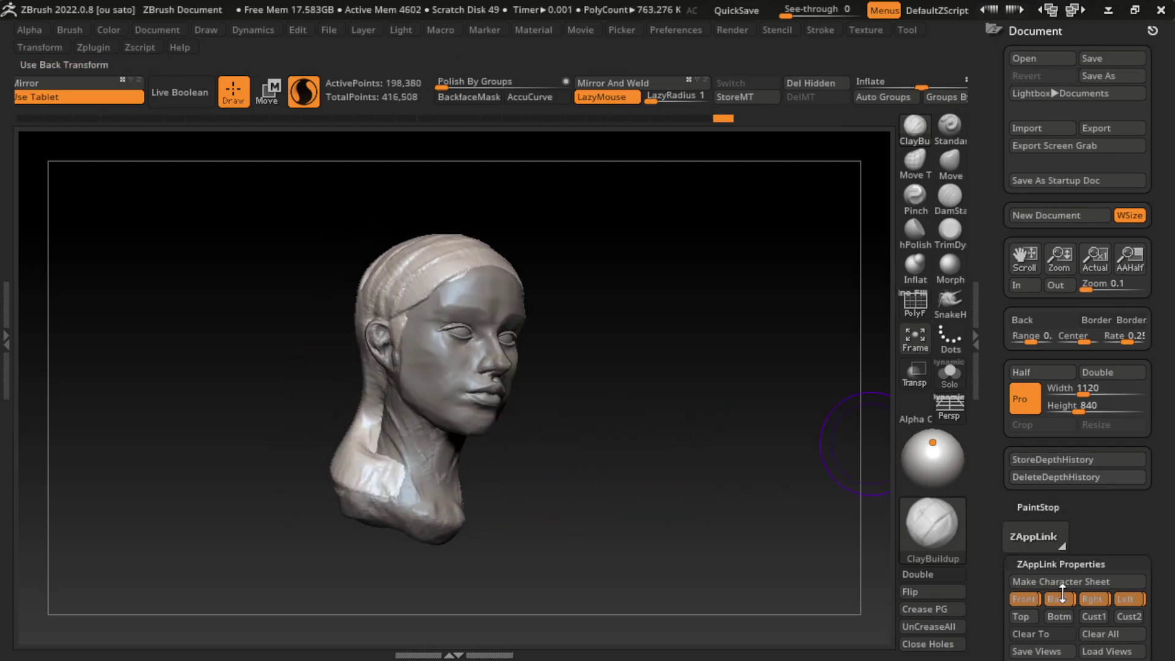
{"action": "left_click", "coordinate": [1092, 599]}
{"action": "mouse_move", "coordinate": [642, 489]}
{"action": "left_mouse_down"}
{"action": "mouse_move", "coordinate": [633, 516]}
{"action": "mouse_move", "coordinate": [475, 398]}
{"action": "left_mouse_up"}
{"action": "left_click_drag", "start_coordinate": [367, 440], "coordinate": [432, 472]}
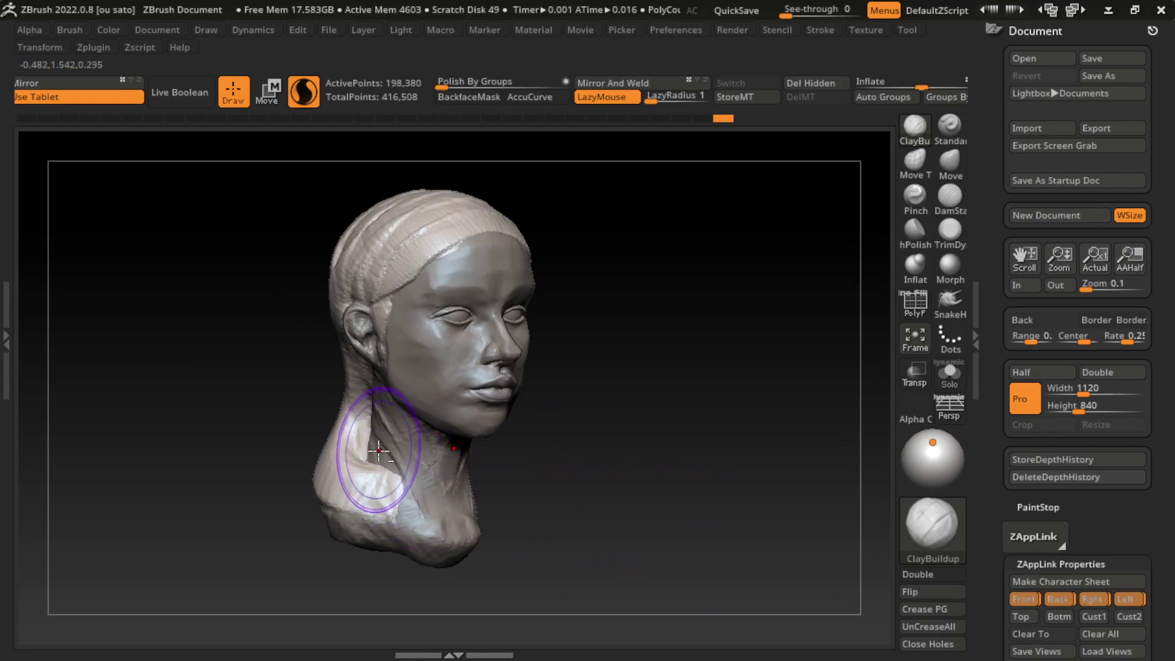
{"action": "mouse_move", "coordinate": [355, 429]}
{"action": "left_mouse_down"}
{"action": "mouse_move", "coordinate": [374, 467]}
{"action": "mouse_move", "coordinate": [352, 511]}
{"action": "left_mouse_up"}
{"action": "left_click_drag", "start_coordinate": [361, 453], "coordinate": [453, 526]}
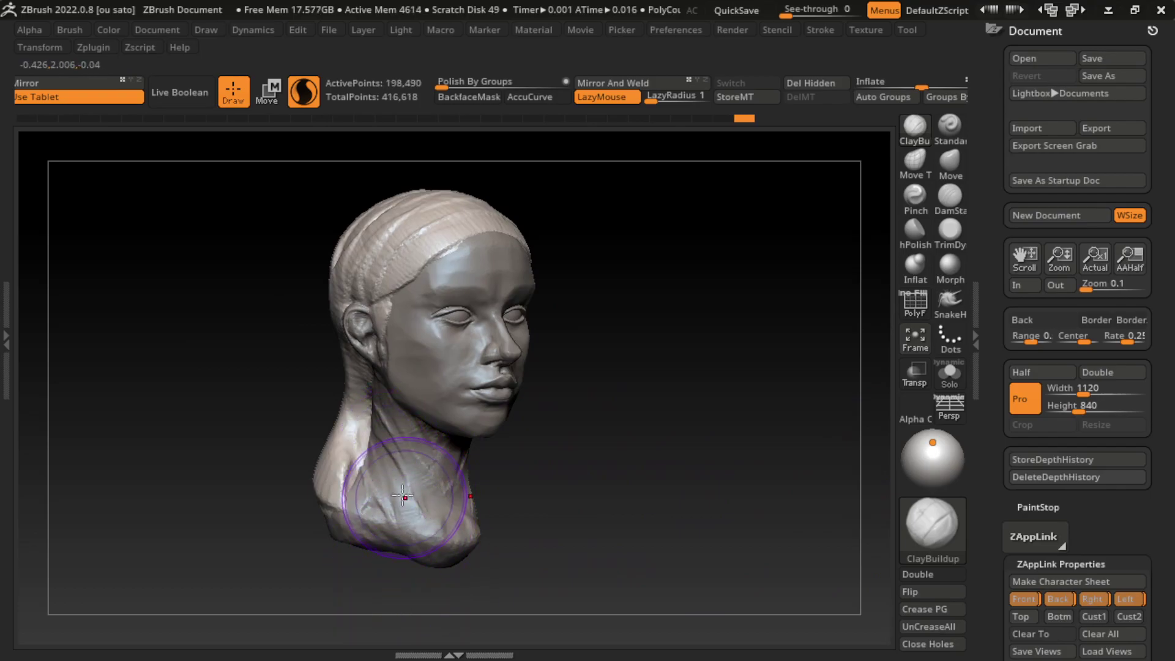
{"action": "key", "text": "s"}
{"action": "mouse_move", "coordinate": [379, 462]}
{"action": "right_mouse_down"}
{"action": "mouse_move", "coordinate": [336, 367]}
{"action": "mouse_move", "coordinate": [346, 404]}
{"action": "right_mouse_up"}
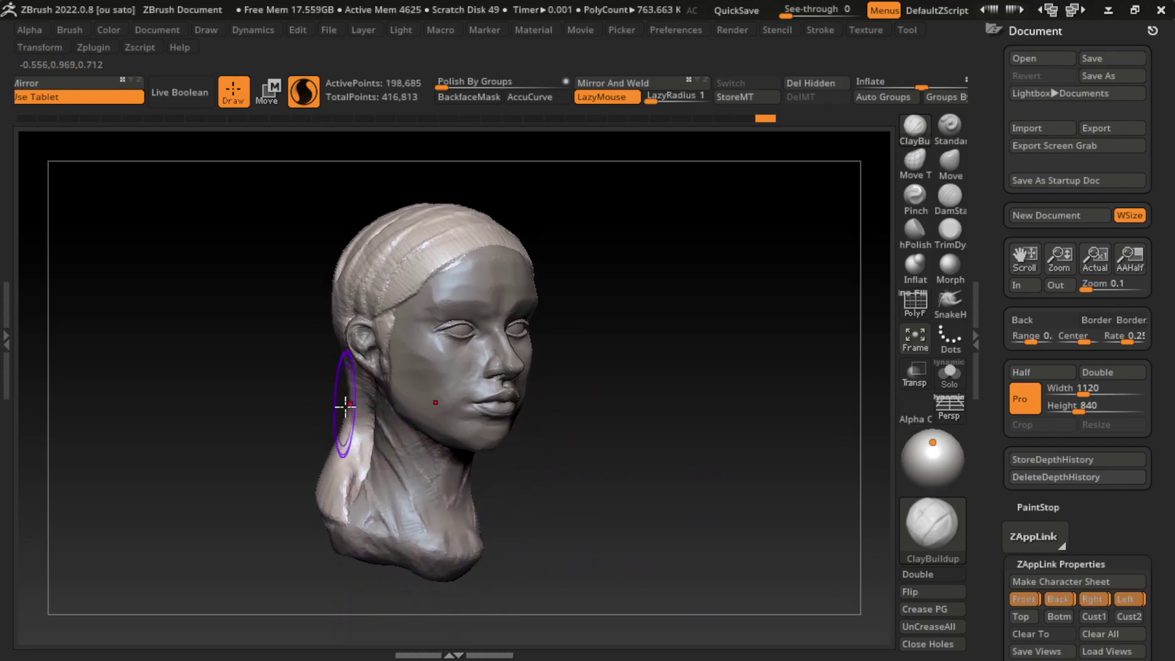
{"action": "left_click_drag", "start_coordinate": [340, 472], "coordinate": [454, 508]}
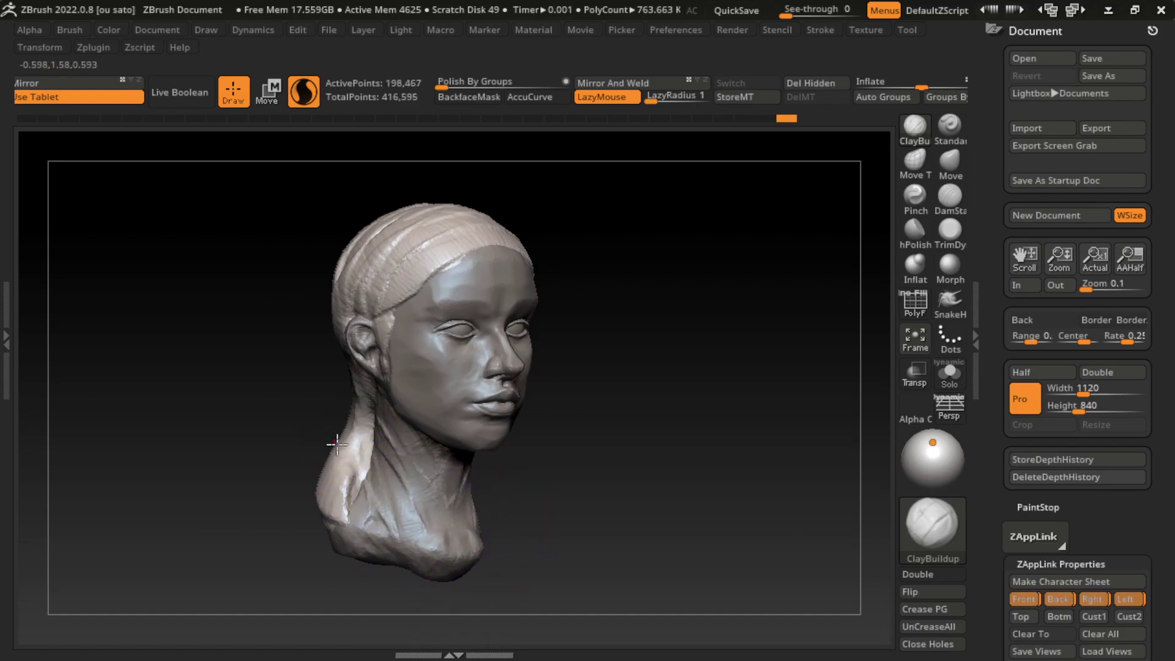
{"action": "left_click_drag", "start_coordinate": [336, 444], "coordinate": [349, 403]}
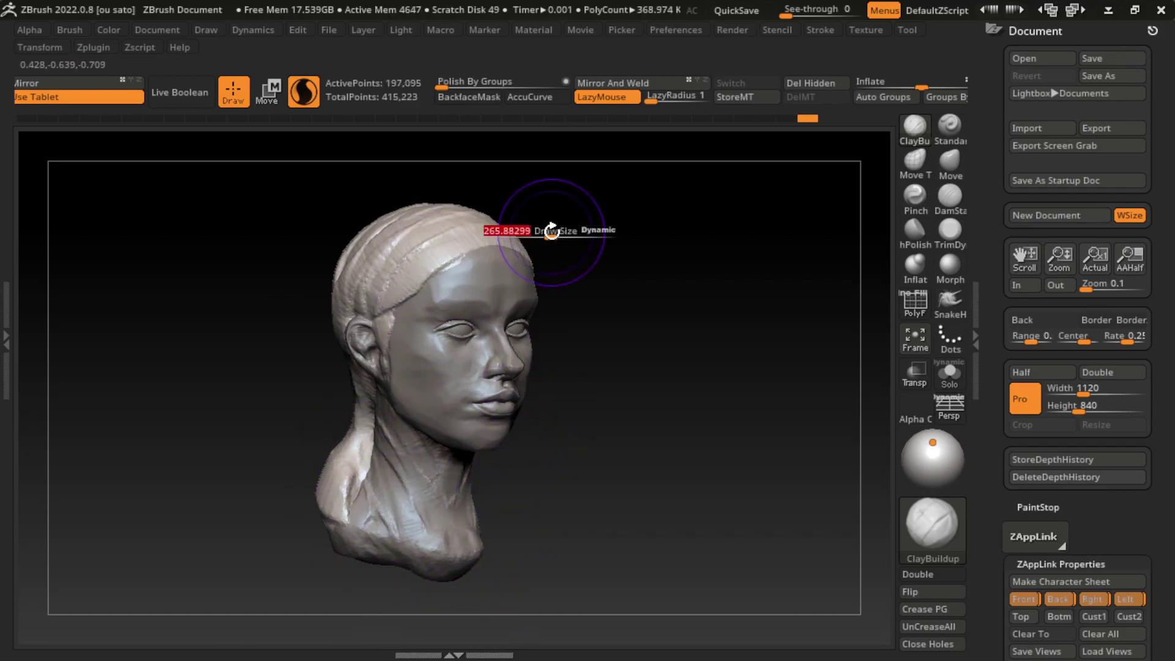
- Try pulling the back of the head into shape, then undo it
{"action": "mouse_move", "coordinate": [556, 212]}
{"action": "left_mouse_down", "text": "shift"}
{"action": "mouse_move", "coordinate": [728, 225]}
{"action": "mouse_move", "coordinate": [488, 210]}
{"action": "left_mouse_up", "text": "shift"}
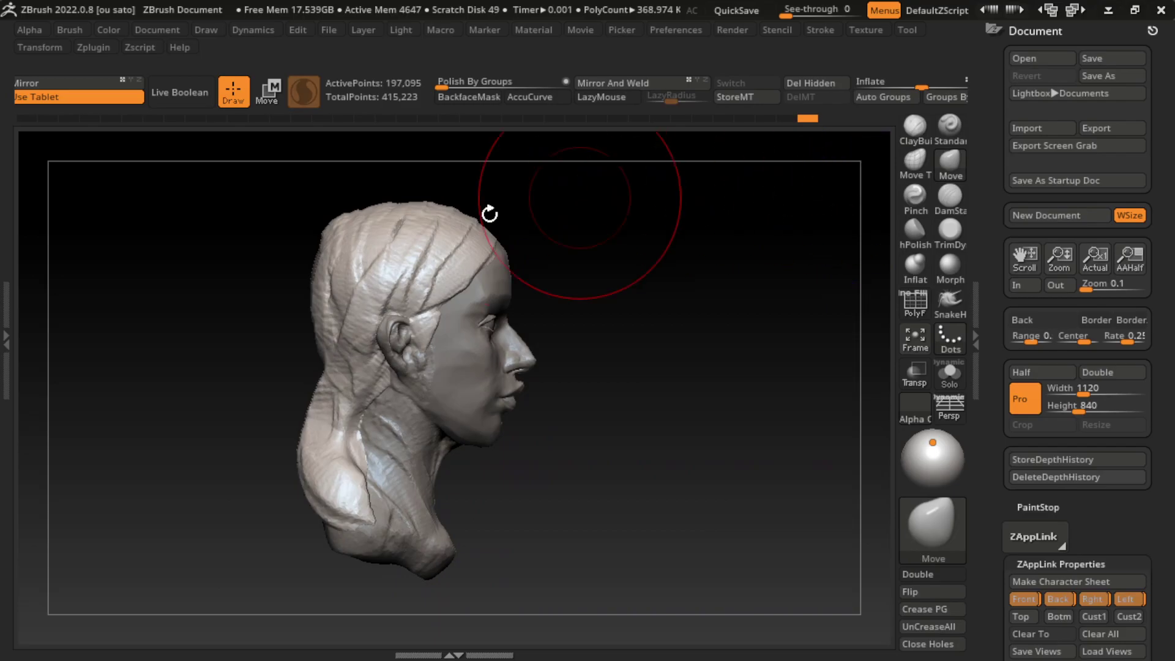
{"action": "left_click_drag", "start_coordinate": [326, 212], "coordinate": [294, 307]}
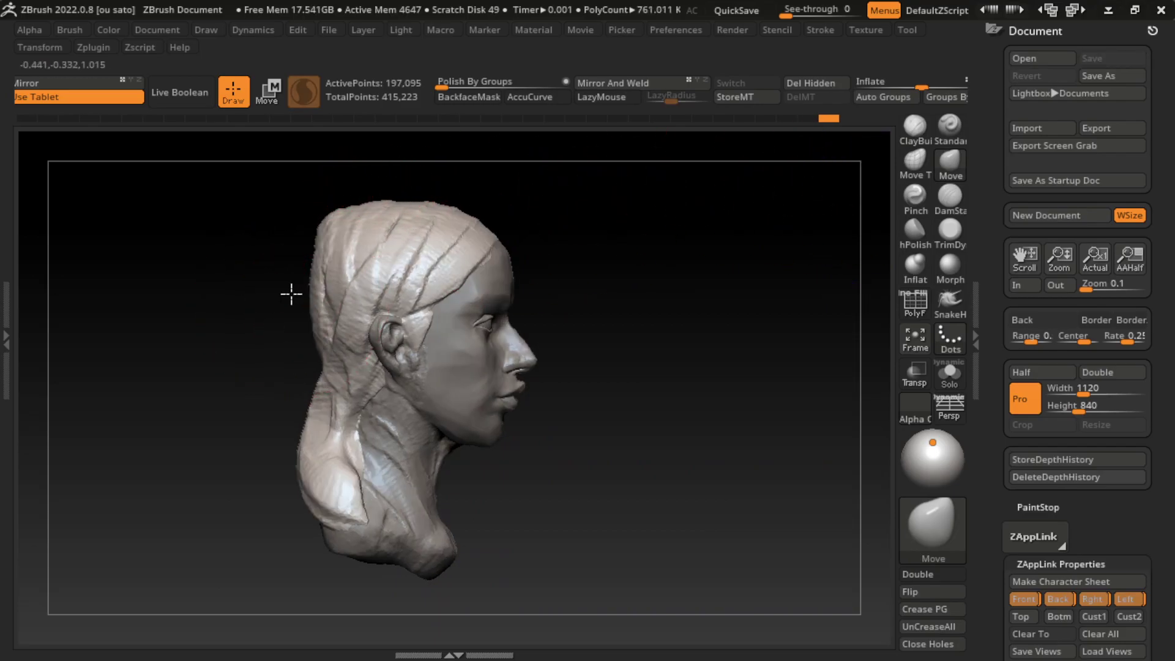
{"action": "key", "text": "ctrl+z"}
{"action": "key", "text": "ctrl+z"}
{"action": "key", "text": "ctrl+z"}
{"action": "key", "text": "ctrl+z"}
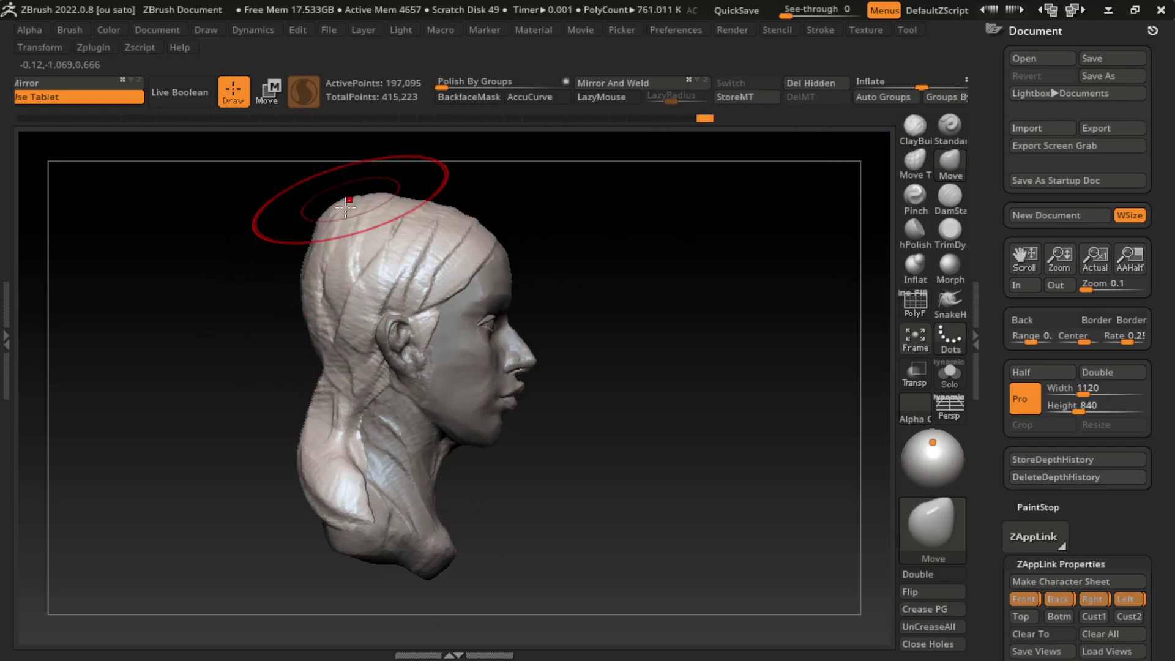
{"action": "key", "text": "ctrl+z"}
{"action": "left_click", "coordinate": [1060, 605]}
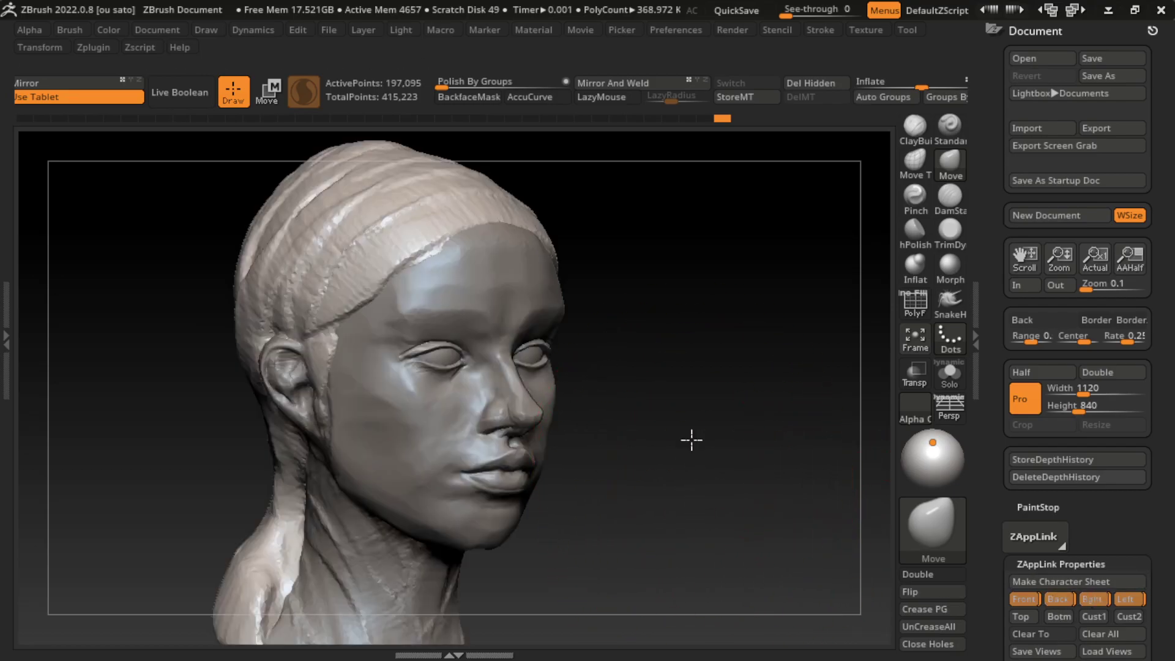
{"action": "left_click_drag", "start_coordinate": [690, 438], "coordinate": [648, 397]}
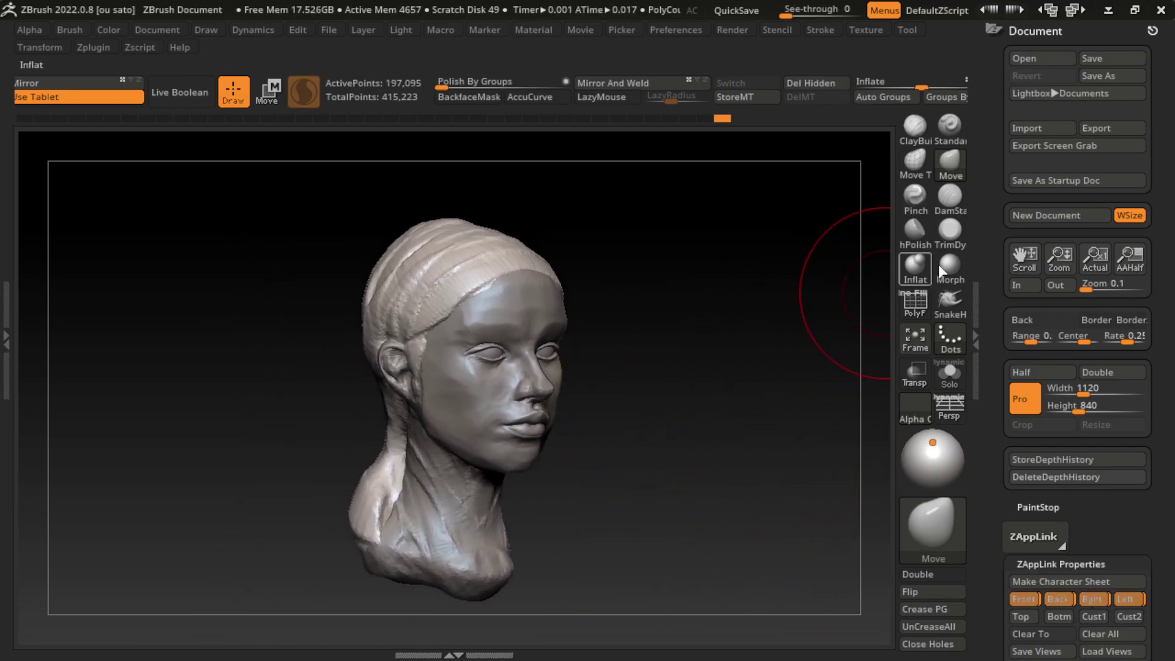
- Trim the top of the head slightly flat and shrink the brush to about 236
{"action": "left_click", "coordinate": [950, 229]}
{"action": "left_click_drag", "start_coordinate": [422, 222], "coordinate": [451, 212]}
{"action": "left_click", "coordinate": [451, 213], "text": "ctrl"}
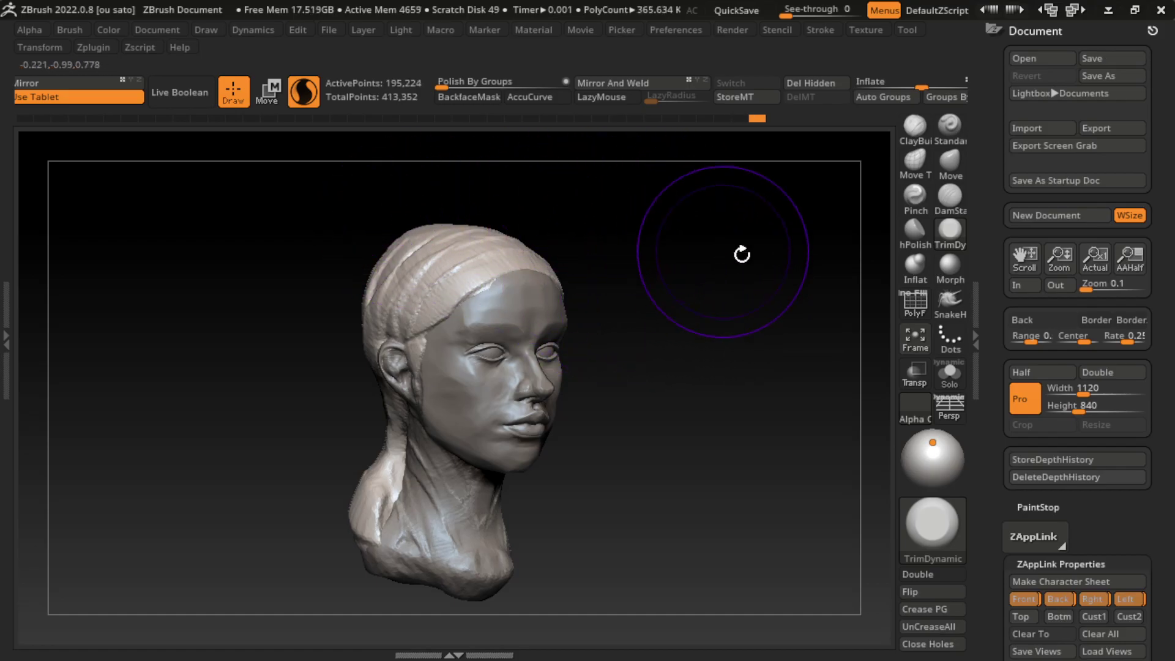
{"action": "left_click", "coordinate": [950, 162]}
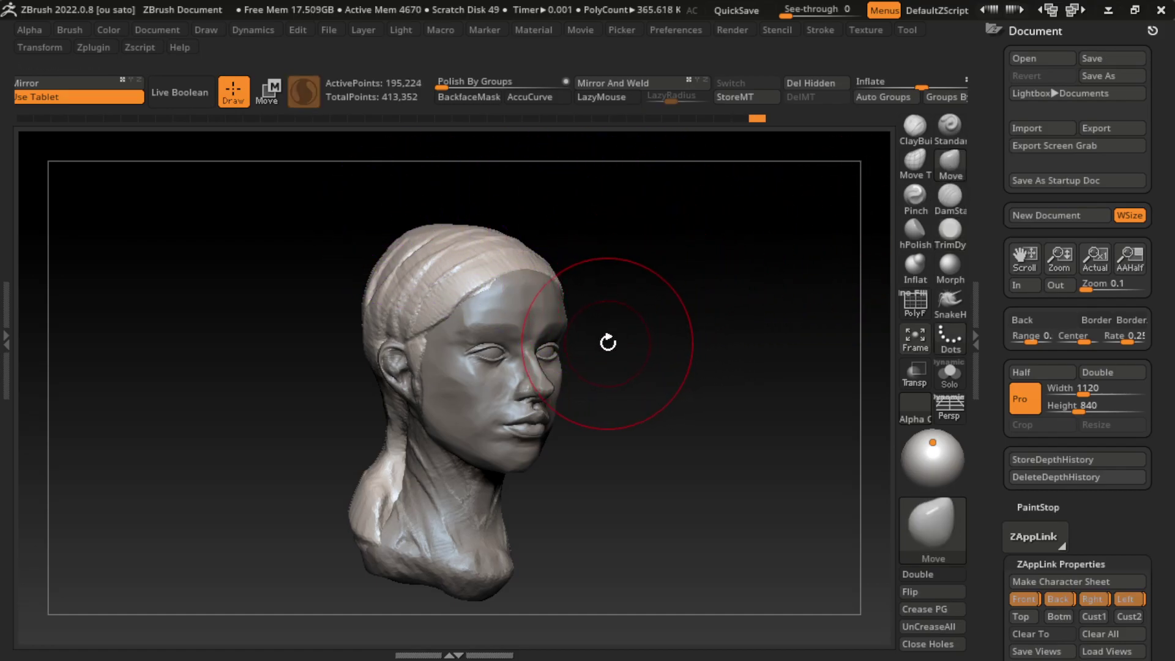
{"action": "key", "text": "s"}
{"action": "left_click_drag", "start_coordinate": [622, 334], "coordinate": [604, 334]}
- Build up hair strands at the temple, back hair and neck with ClayBuildup
{"action": "left_click", "coordinate": [915, 127]}
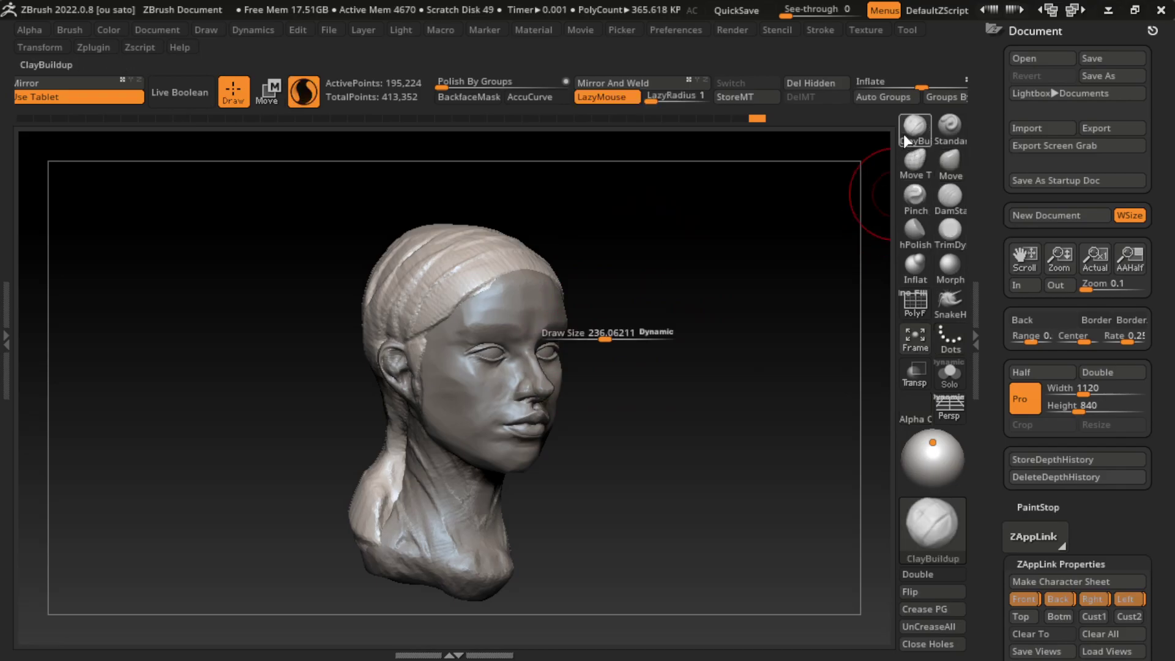
{"action": "left_click_drag", "start_coordinate": [376, 306], "coordinate": [366, 382]}
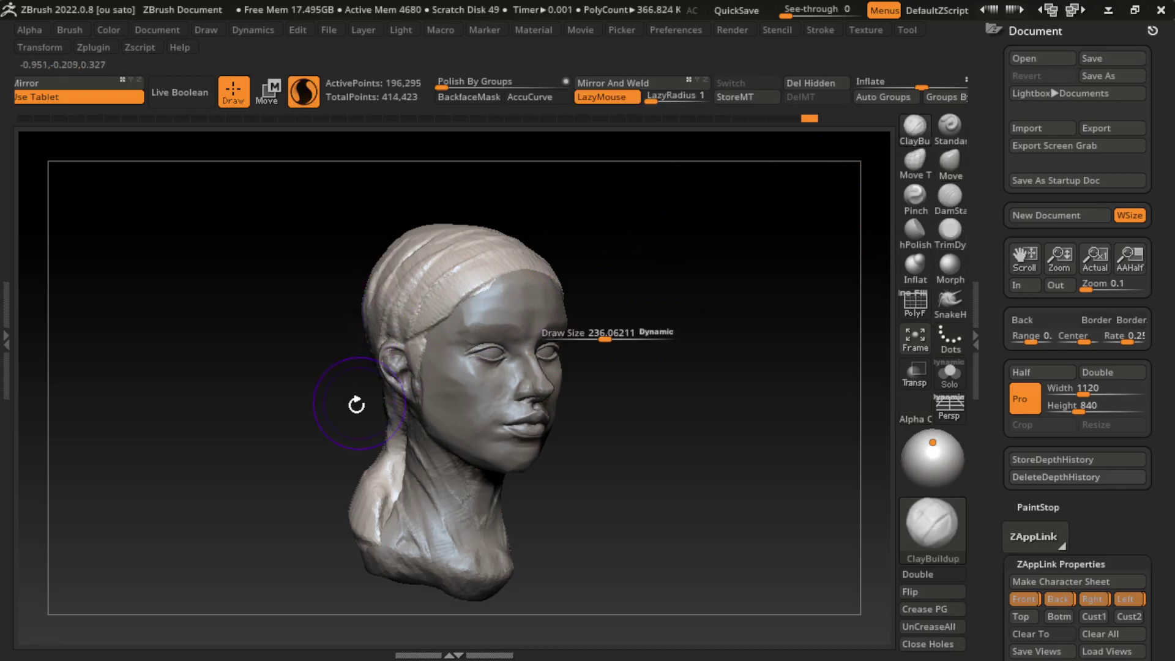
{"action": "key", "text": "ctrl+z"}
{"action": "right_click_drag", "start_coordinate": [369, 269], "coordinate": [343, 388]}
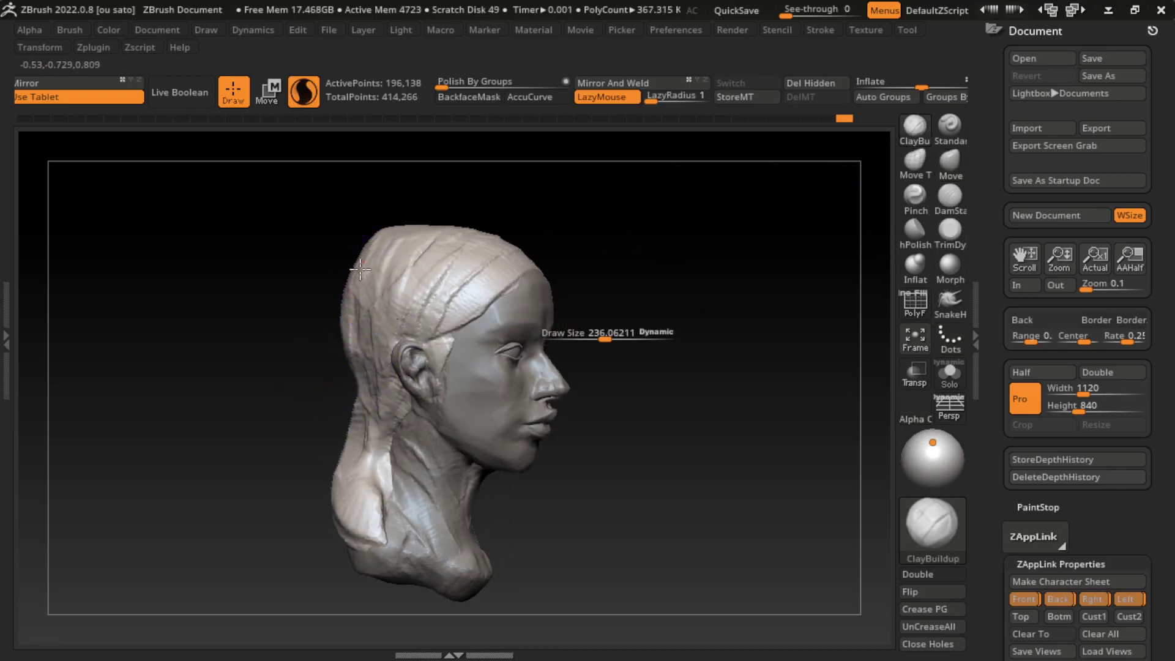
{"action": "left_click_drag", "start_coordinate": [361, 263], "coordinate": [355, 367]}
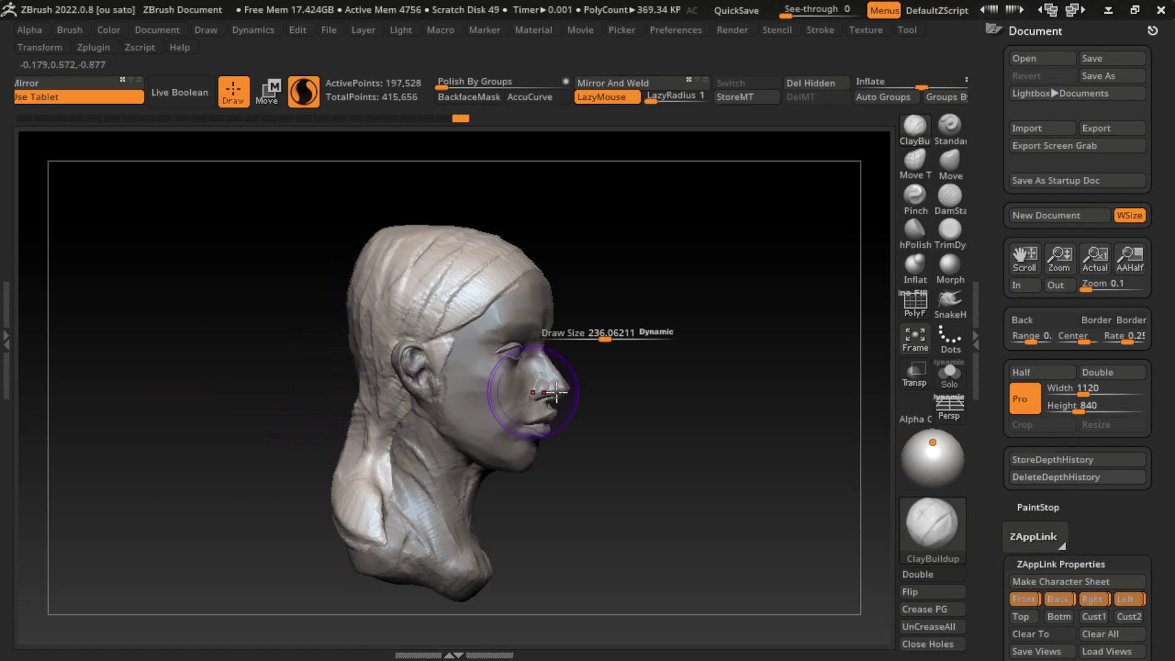
{"action": "right_click_drag", "start_coordinate": [525, 419], "coordinate": [611, 339]}
{"action": "mouse_move", "coordinate": [393, 480]}
{"action": "left_mouse_down"}
{"action": "mouse_move", "coordinate": [341, 394]}
{"action": "mouse_move", "coordinate": [367, 480]}
{"action": "mouse_move", "coordinate": [405, 486]}
{"action": "left_mouse_up"}
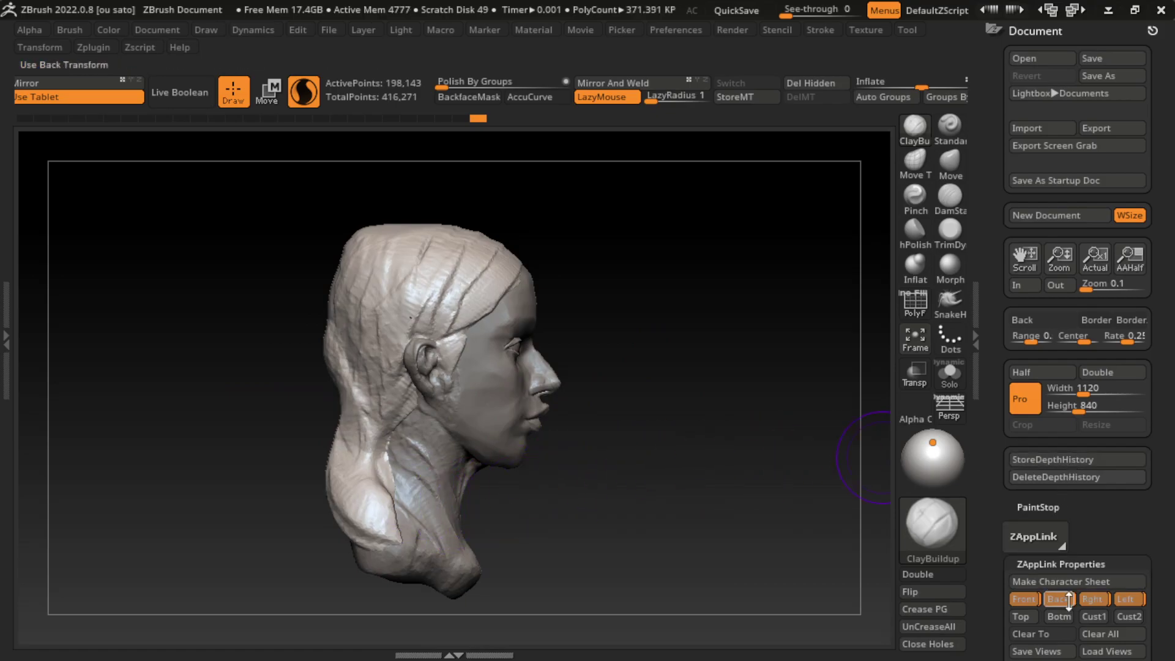
- Push the back of the skull into shape with the Move brush
{"action": "left_click", "coordinate": [1037, 599]}
{"action": "mouse_move", "coordinate": [679, 461]}
{"action": "left_mouse_down"}
{"action": "mouse_move", "coordinate": [579, 428]}
{"action": "mouse_move", "coordinate": [605, 433]}
{"action": "left_mouse_up"}
{"action": "key", "text": "s"}
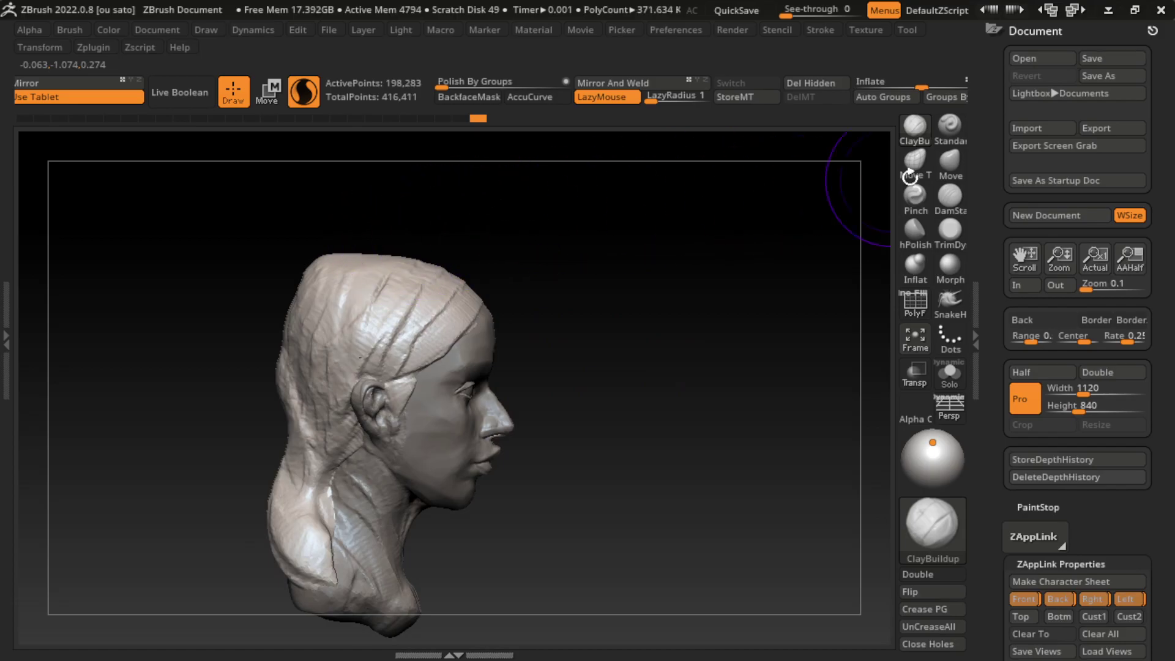
{"action": "left_click", "coordinate": [912, 164]}
{"action": "key", "text": "s"}
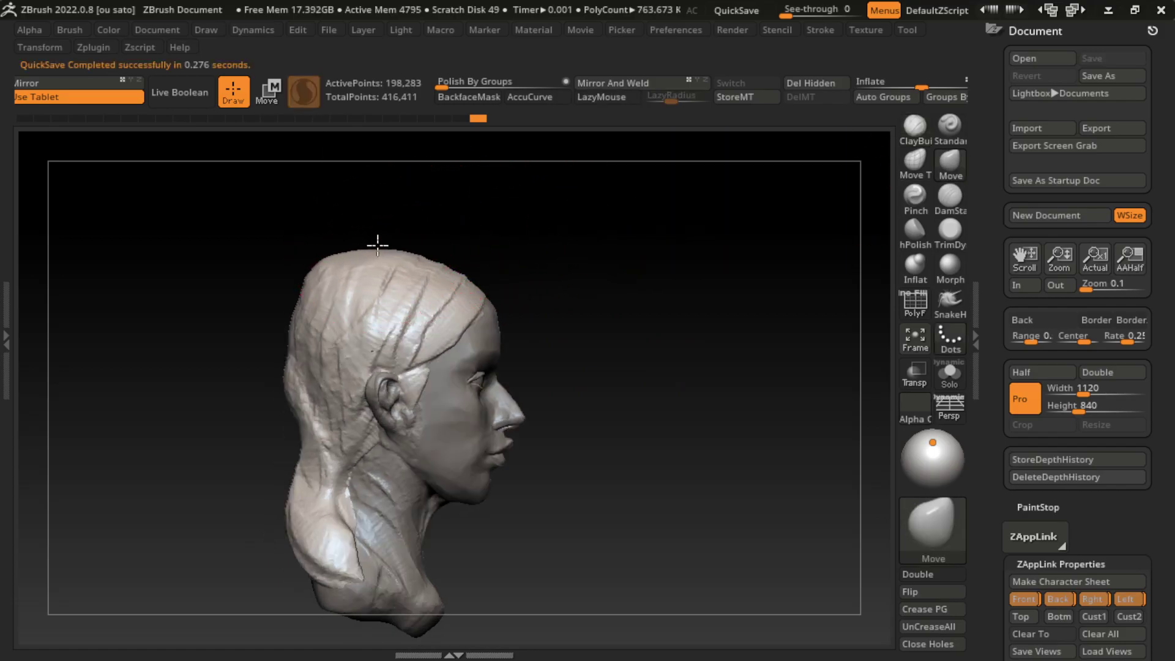
{"action": "left_click_drag", "start_coordinate": [288, 380], "coordinate": [283, 336]}
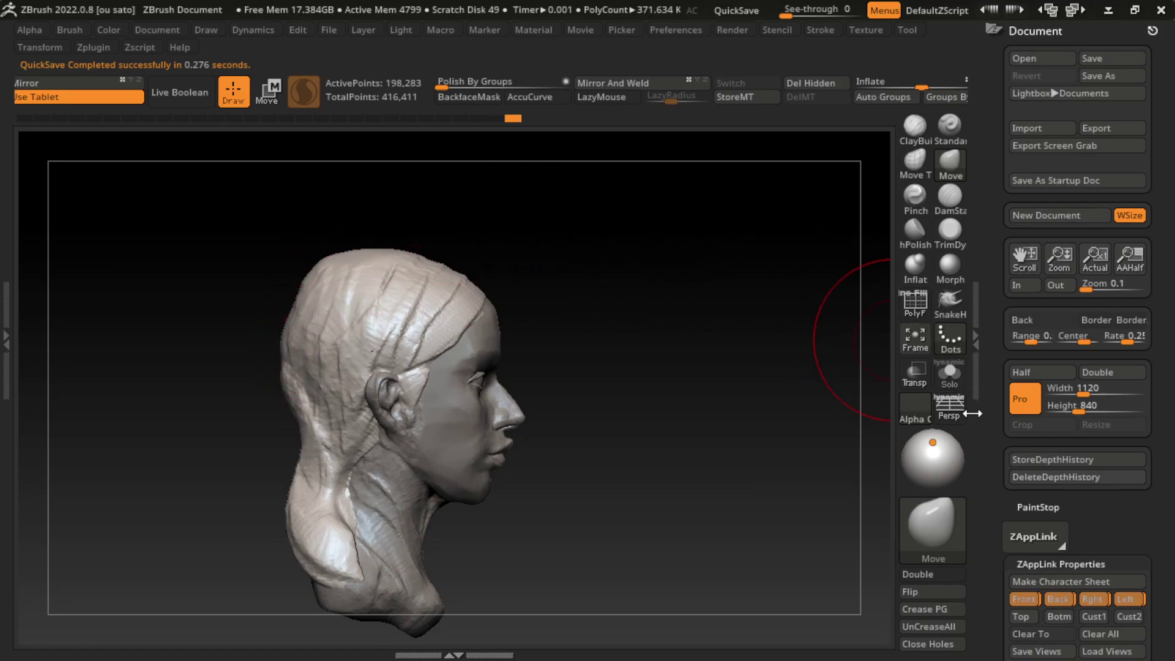
{"action": "left_click", "coordinate": [1118, 615]}
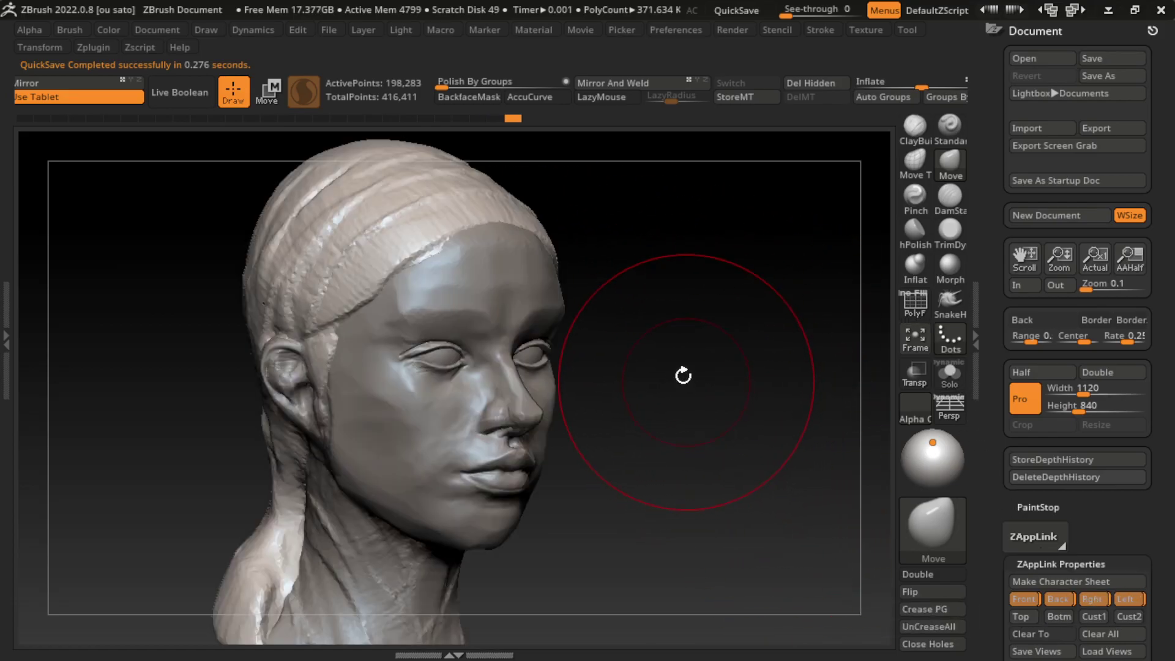
- Select the subtool and switch to TrimDynamic with a larger brush
{"action": "left_click", "coordinate": [554, 294], "text": "alt"}
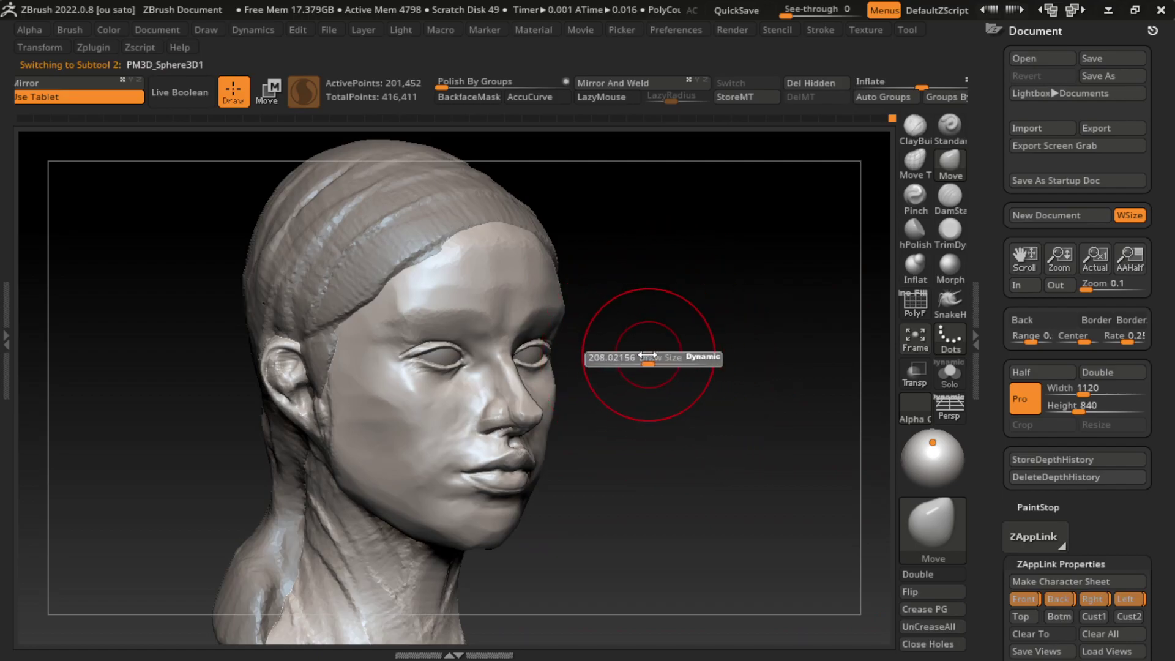
{"action": "left_click", "coordinate": [950, 229]}
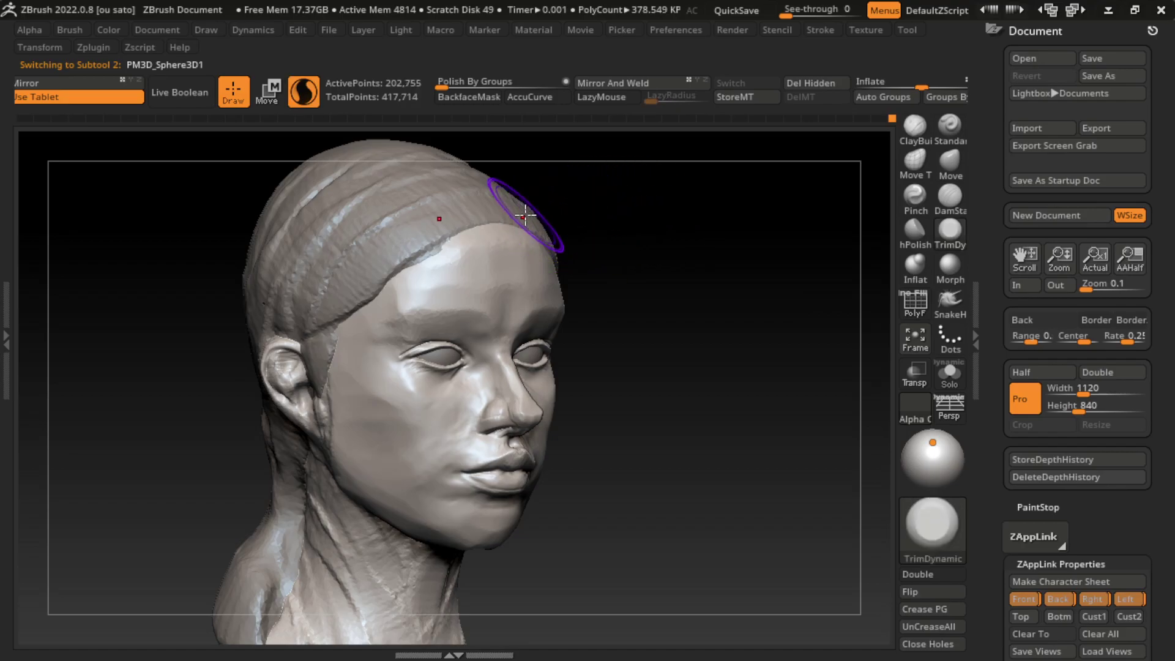
{"action": "left_click_drag", "start_coordinate": [587, 205], "coordinate": [577, 249], "text": "shift"}
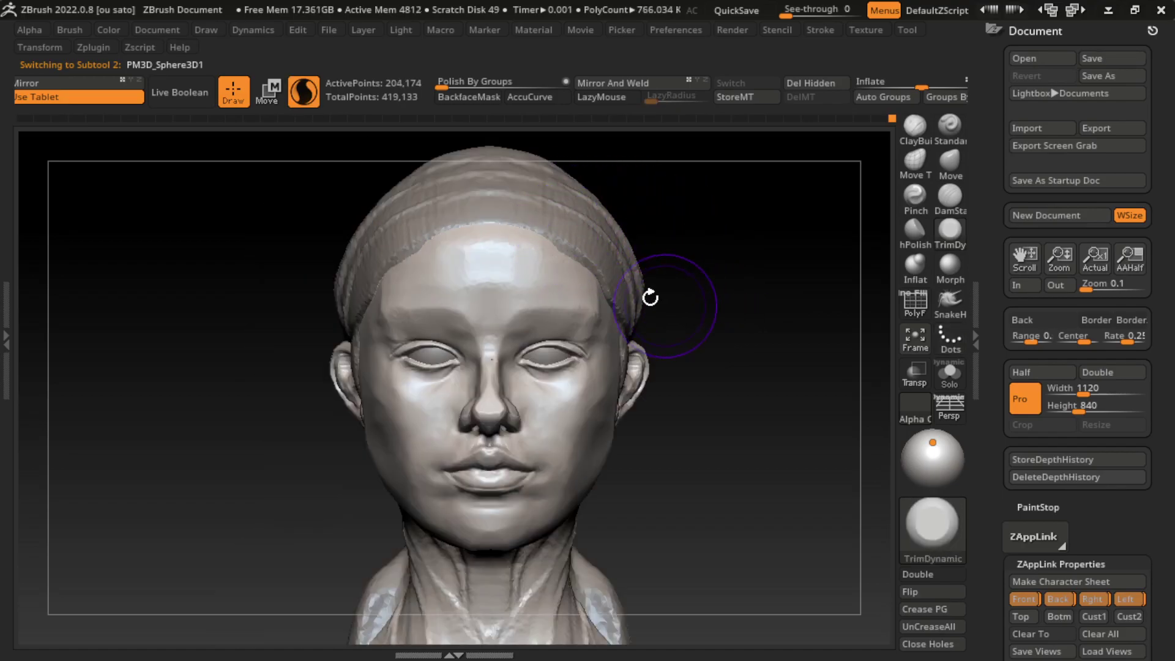
{"action": "left_click_drag", "start_coordinate": [662, 281], "coordinate": [752, 380], "text": "shift"}
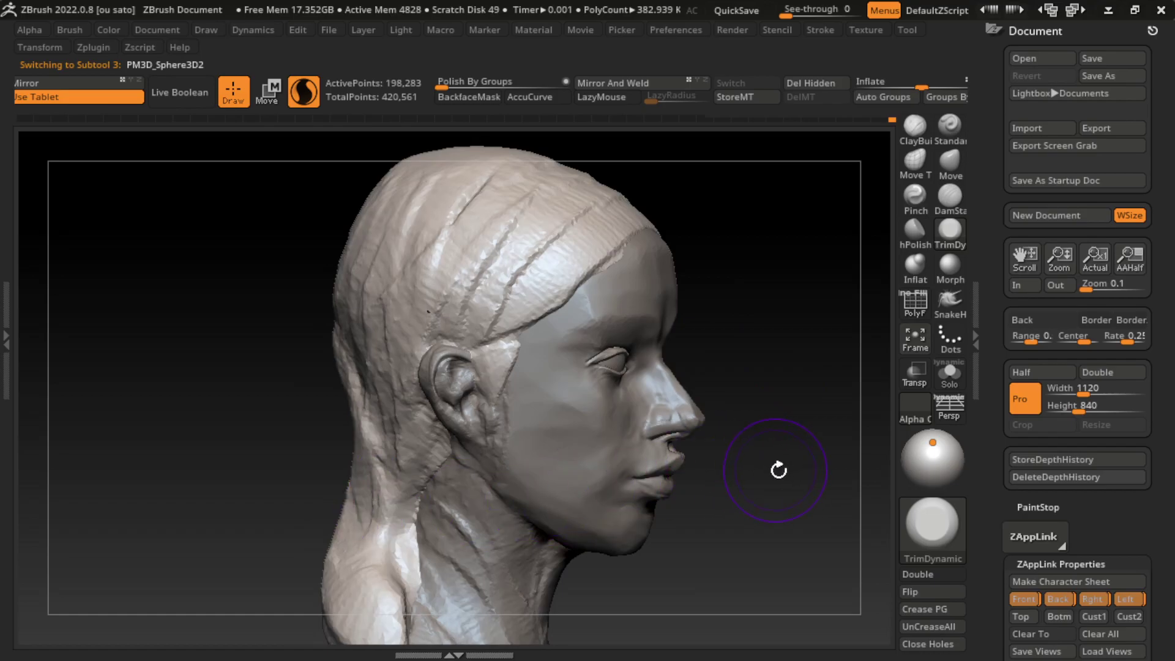
{"action": "left_click_drag", "start_coordinate": [779, 471], "coordinate": [825, 443], "text": "alt"}
- Switch to a smaller ClayBuildup brush, try a forehead hairline stroke, and undo it
{"action": "left_click", "coordinate": [950, 162]}
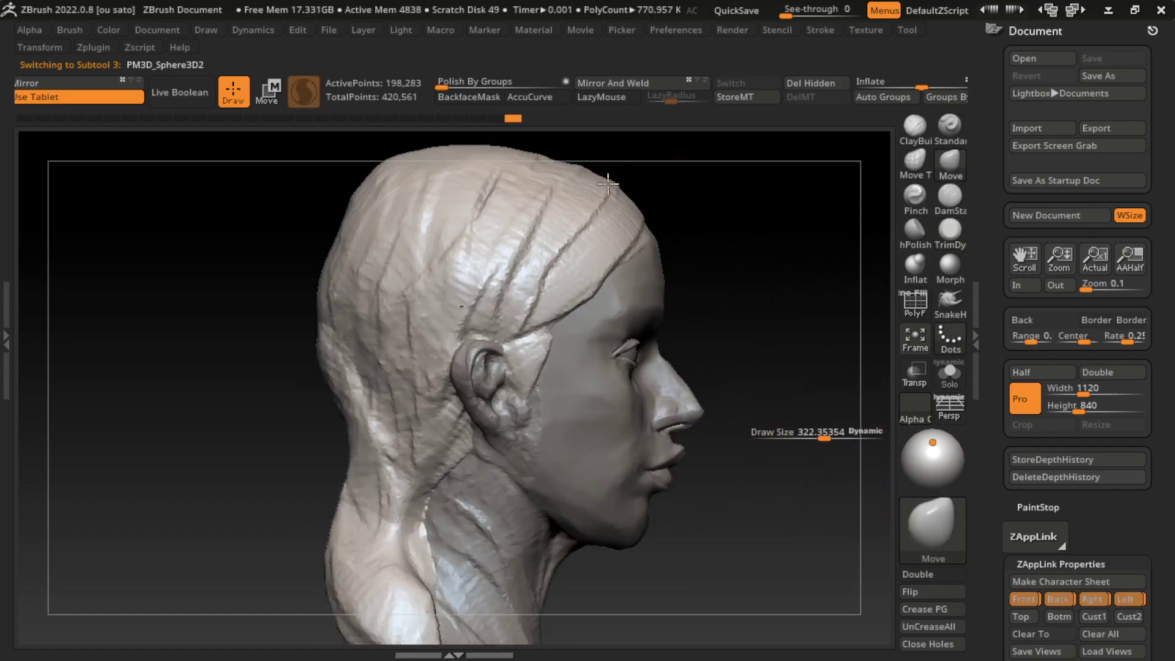
{"action": "left_click", "coordinate": [915, 126]}
{"action": "left_click_drag", "start_coordinate": [702, 273], "coordinate": [801, 493]}
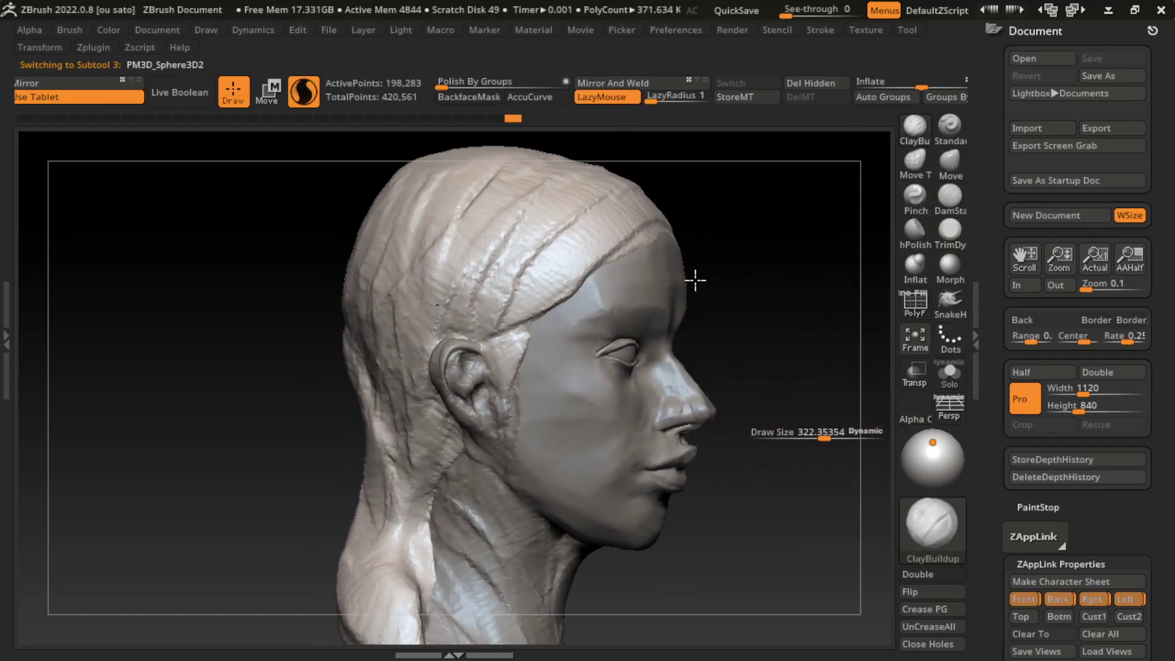
{"action": "key", "text": "s"}
{"action": "left_click_drag", "start_coordinate": [824, 436], "coordinate": [806, 435]}
{"action": "left_click_drag", "start_coordinate": [615, 302], "coordinate": [651, 244]}
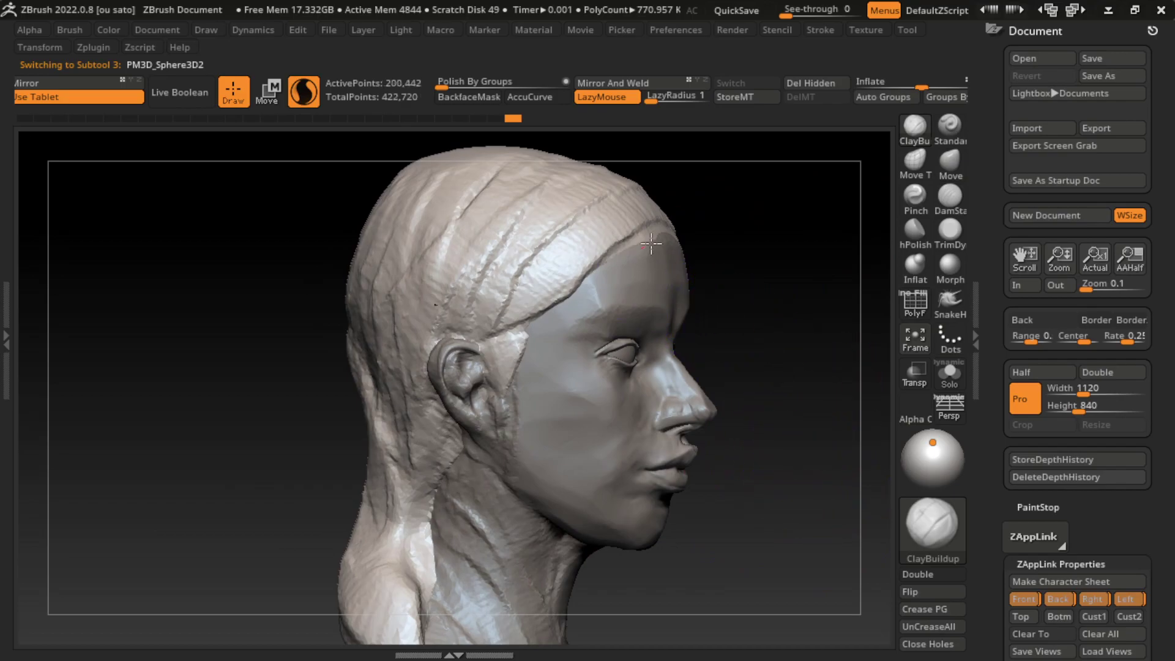
{"action": "key", "text": "ctrl+z"}
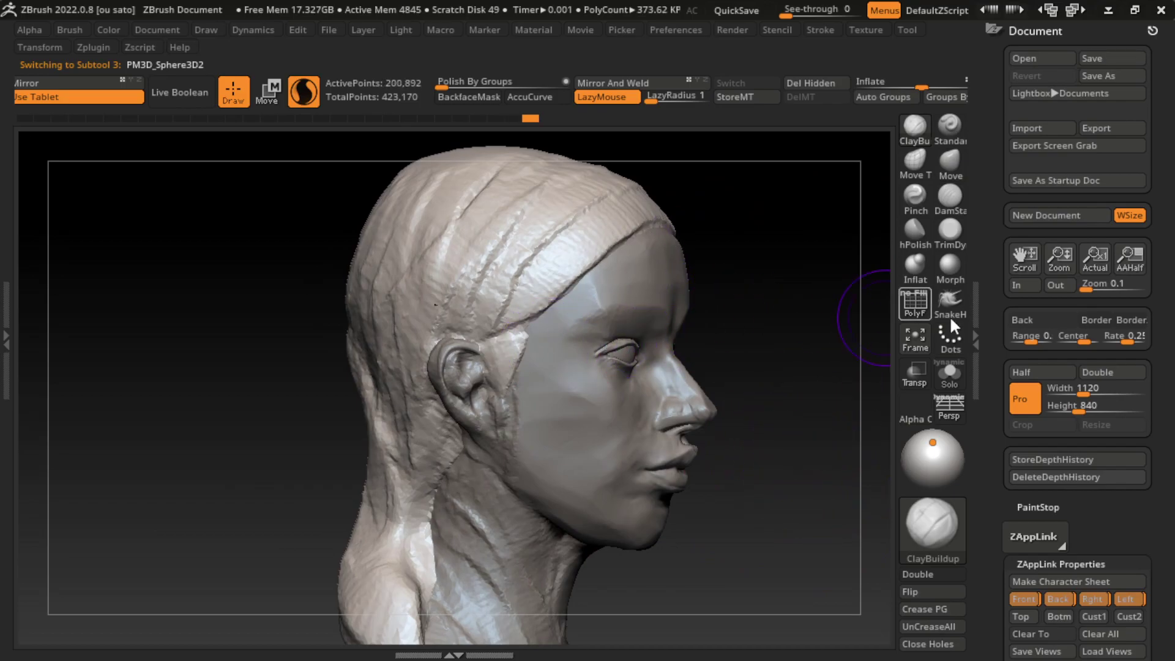
- Reselect the face mesh subtool PM3D_Sphere3D1 and reframe at three-quarter view
{"action": "left_click", "coordinate": [1099, 603]}
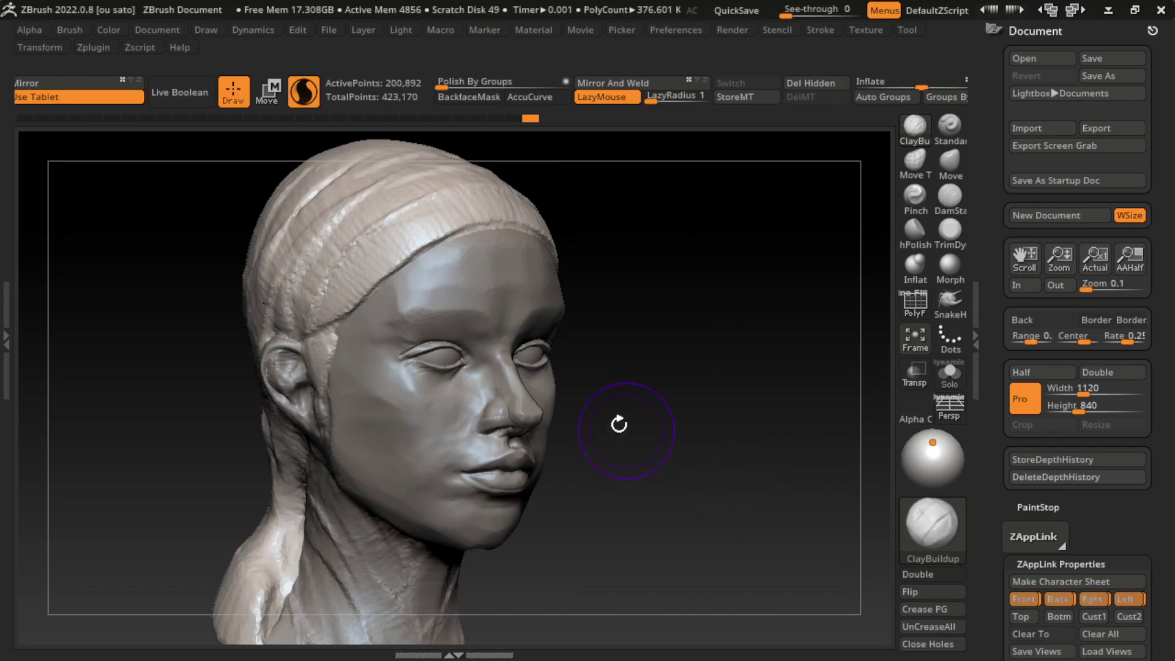
{"action": "left_click", "coordinate": [491, 283], "text": "alt"}
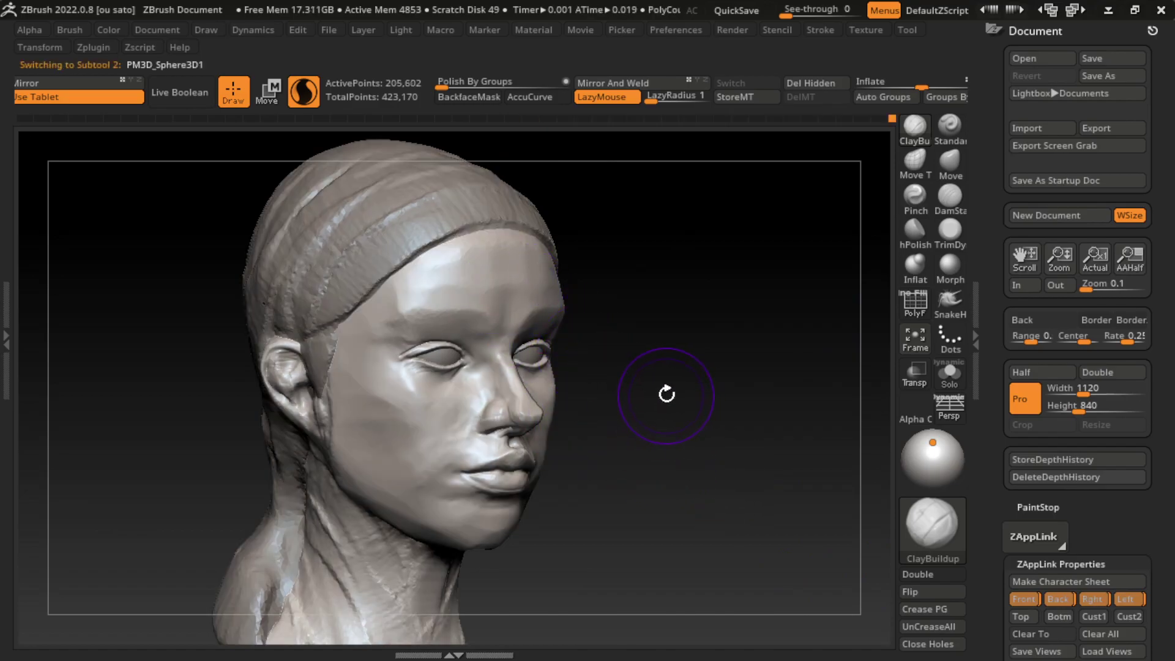
{"action": "mouse_move", "coordinate": [664, 401]}
{"action": "left_mouse_down"}
{"action": "mouse_move", "coordinate": [653, 451]}
{"action": "mouse_move", "coordinate": [619, 435]}
{"action": "mouse_move", "coordinate": [645, 459]}
{"action": "mouse_move", "coordinate": [641, 440]}
{"action": "mouse_move", "coordinate": [724, 441]}
{"action": "mouse_move", "coordinate": [656, 468]}
{"action": "mouse_move", "coordinate": [739, 433]}
{"action": "left_mouse_up"}
{"action": "left_click", "coordinate": [1090, 598]}
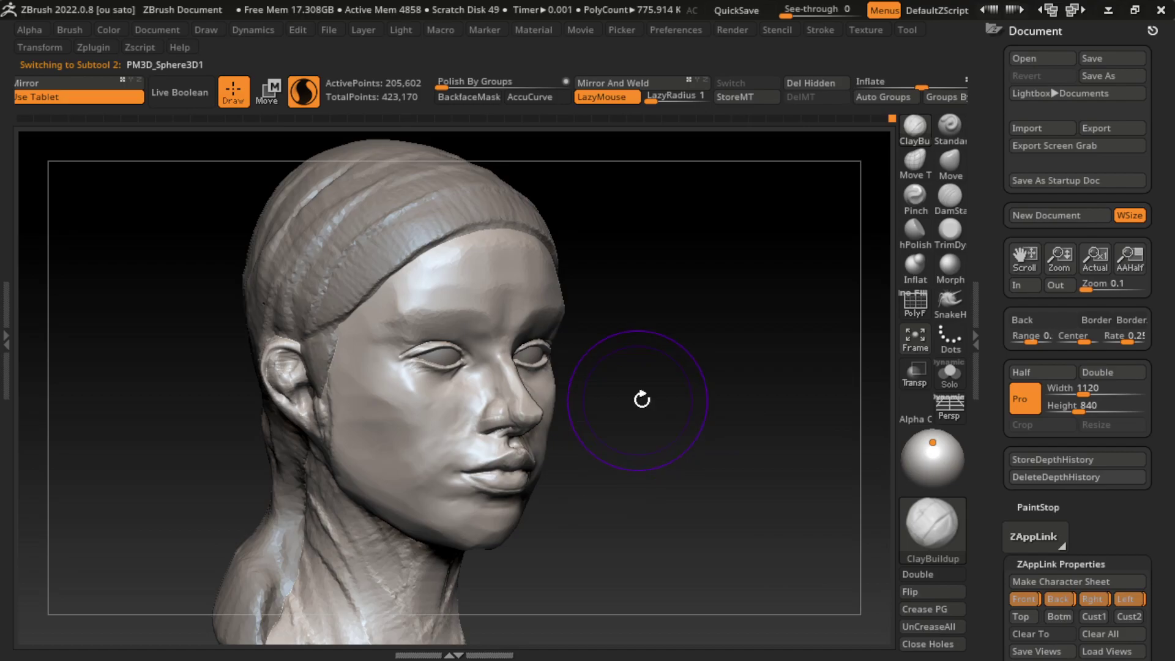
- Select the eye subtool and inspect it with the move gizmo, then return to sculpting
{"action": "left_click", "coordinate": [443, 356], "text": "alt"}
{"action": "left_click_drag", "start_coordinate": [611, 367], "coordinate": [687, 370], "text": "shift"}
{"action": "key", "text": "w"}
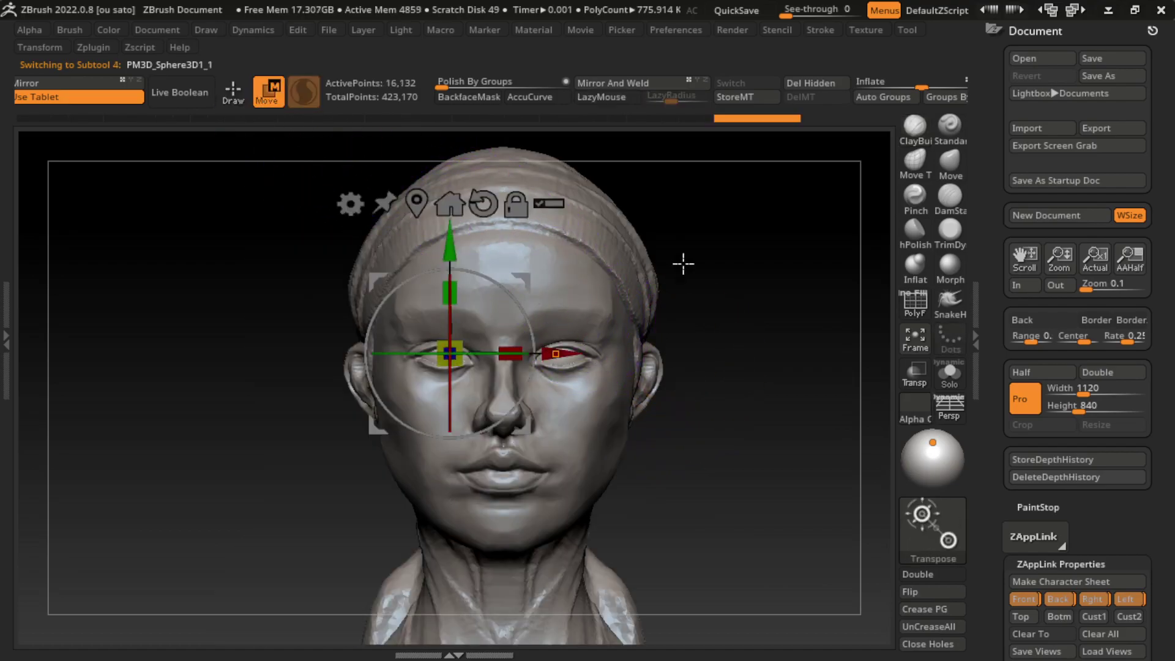
{"action": "left_click_drag", "start_coordinate": [682, 262], "coordinate": [597, 362]}
{"action": "key", "text": "q"}
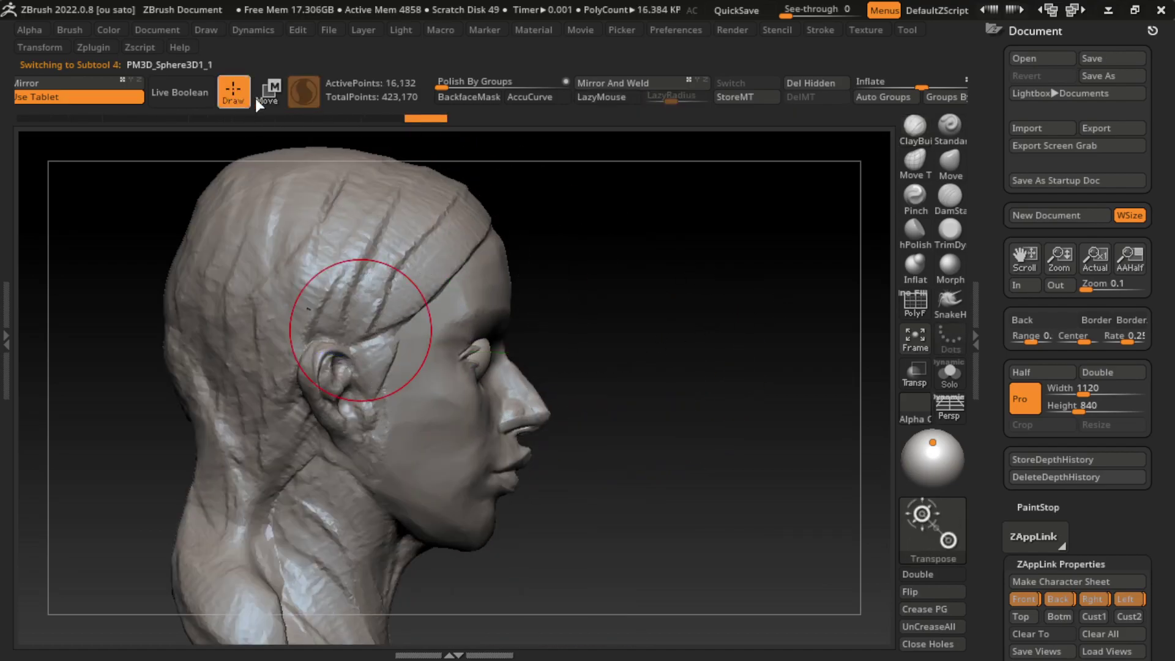
- Reselect the head subtool with a smaller Move brush at a three-quarter view
{"action": "left_click", "coordinate": [508, 380], "text": "alt"}
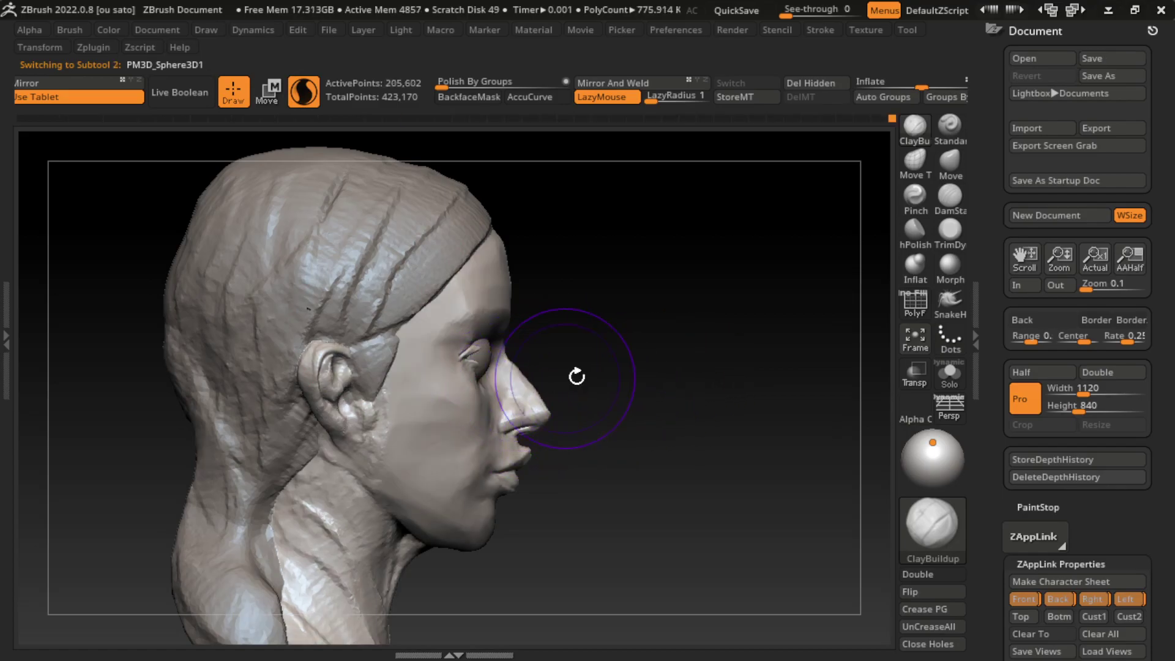
{"action": "left_click", "coordinate": [949, 160]}
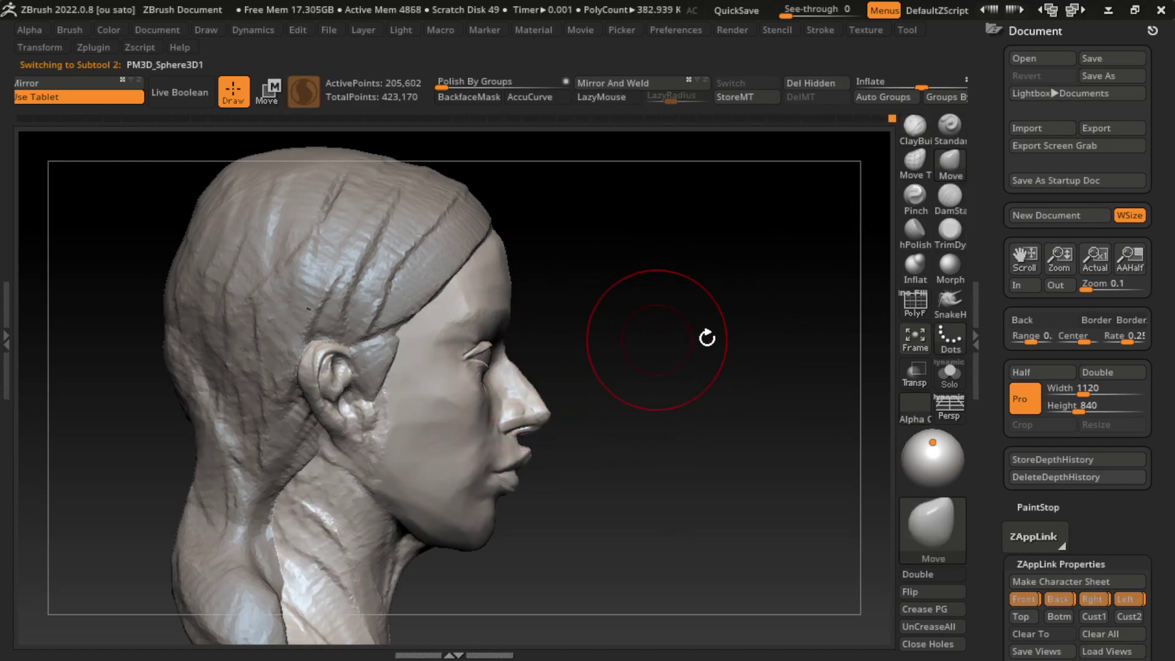
{"action": "mouse_move", "coordinate": [708, 336]}
{"action": "left_mouse_down", "text": "shift"}
{"action": "mouse_move", "coordinate": [676, 343]}
{"action": "mouse_move", "coordinate": [642, 275]}
{"action": "left_mouse_up", "text": "shift"}
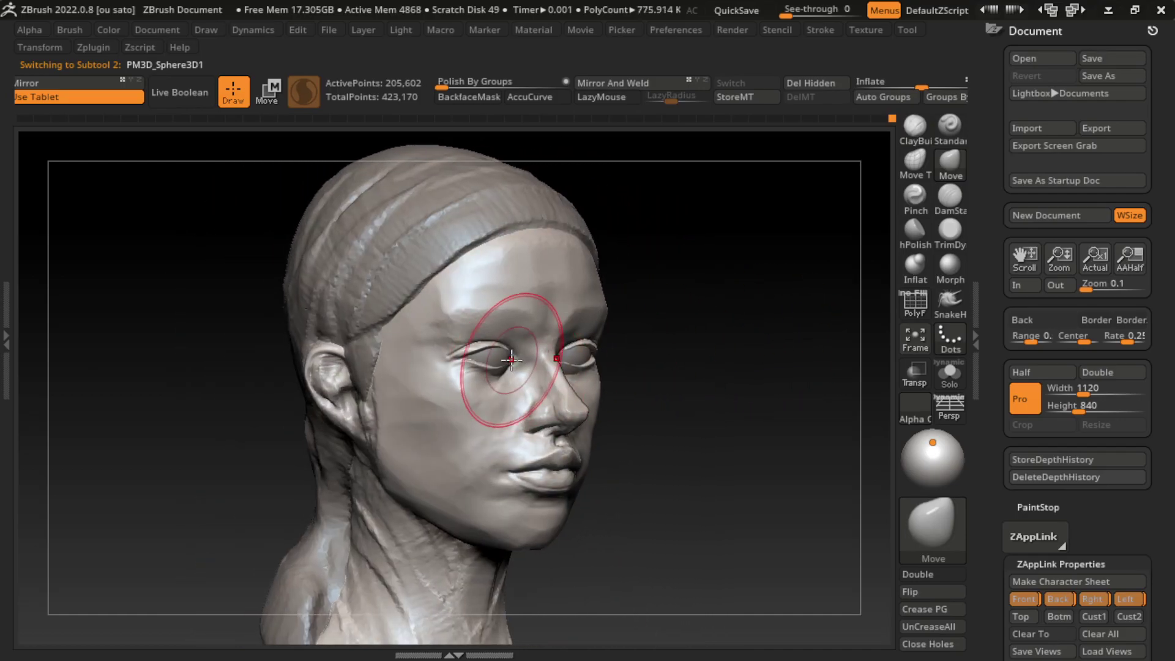
{"action": "left_click_drag", "start_coordinate": [729, 357], "coordinate": [729, 467], "text": "shift"}
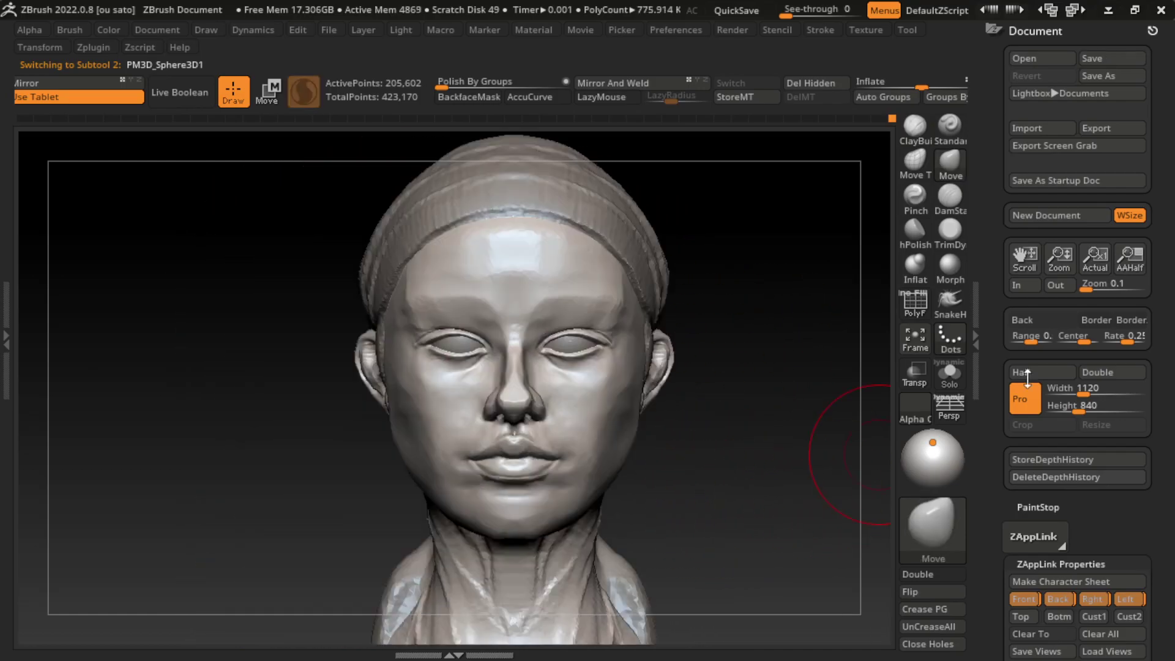
{"action": "left_click", "coordinate": [1062, 599]}
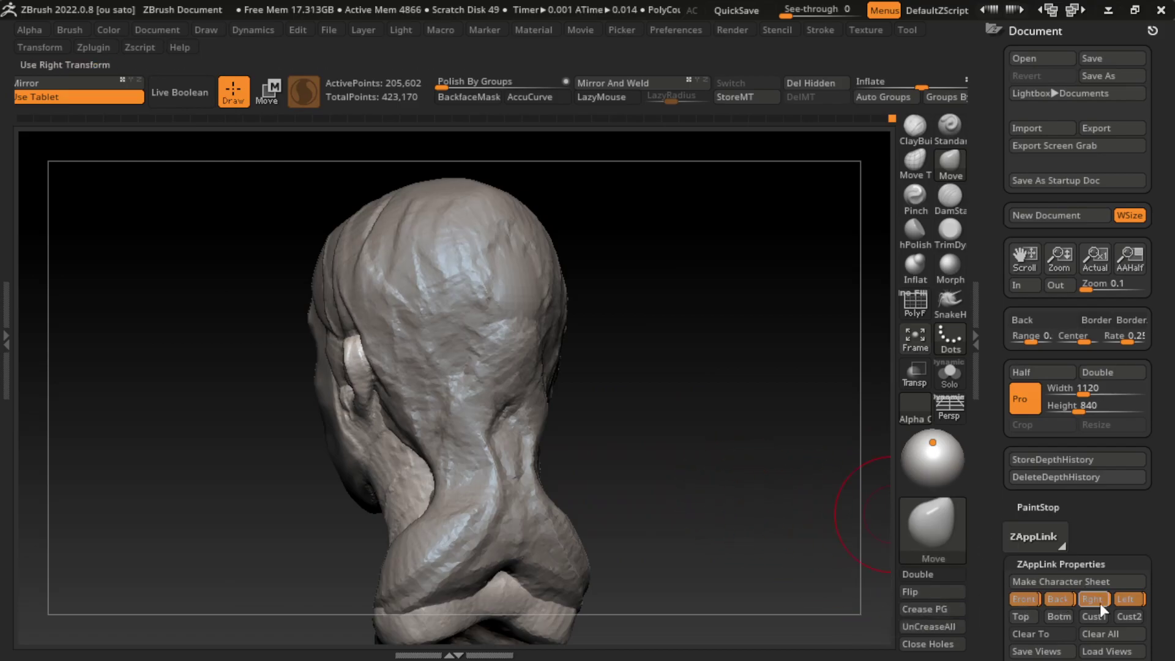
{"action": "left_click", "coordinate": [1100, 603]}
{"action": "key", "text": "s"}
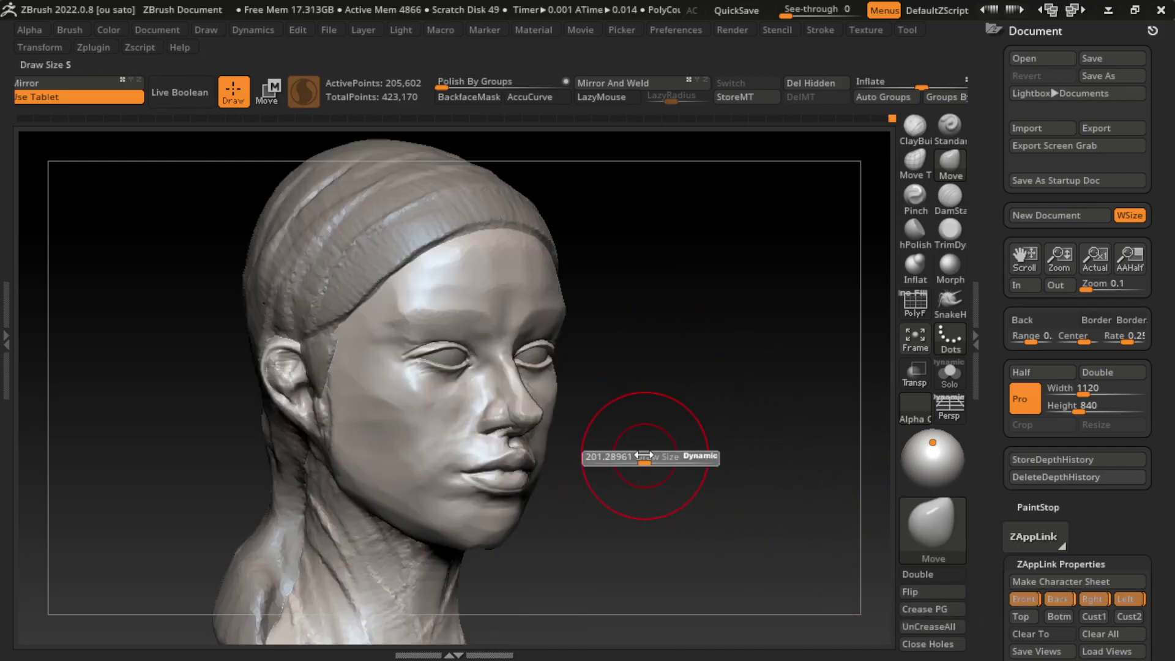
{"action": "left_click_drag", "start_coordinate": [649, 454], "coordinate": [638, 454]}
- Flatten the forehead with TrimDynamic, undoing the first trim
{"action": "left_click", "coordinate": [947, 234]}
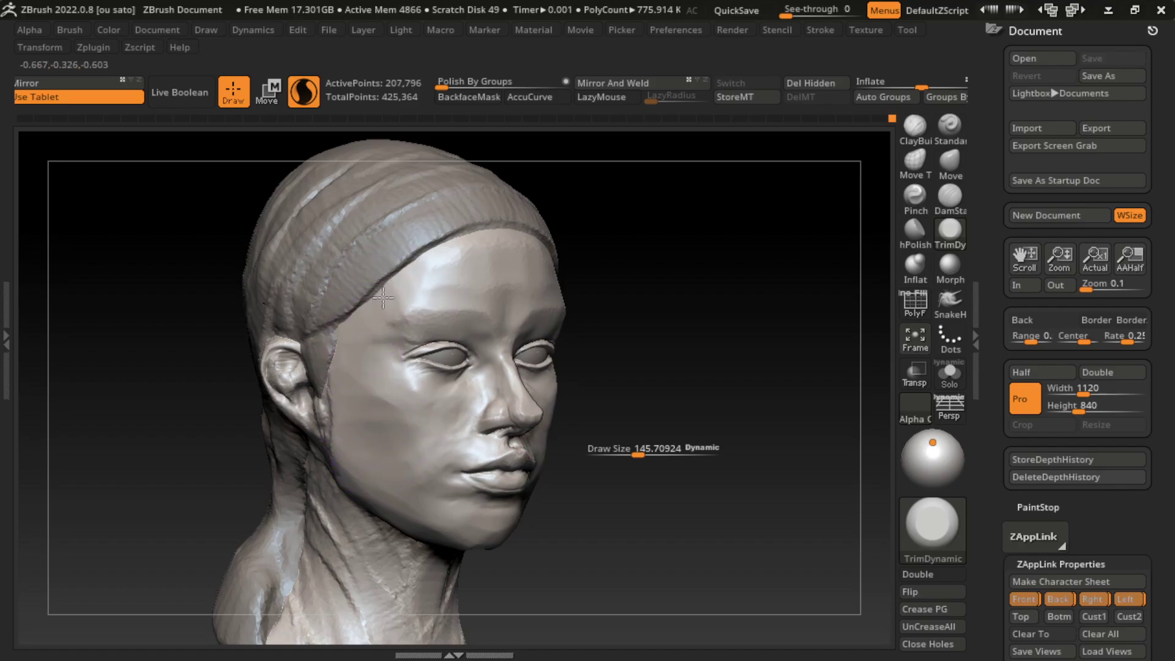
{"action": "key", "text": "ctrl+z"}
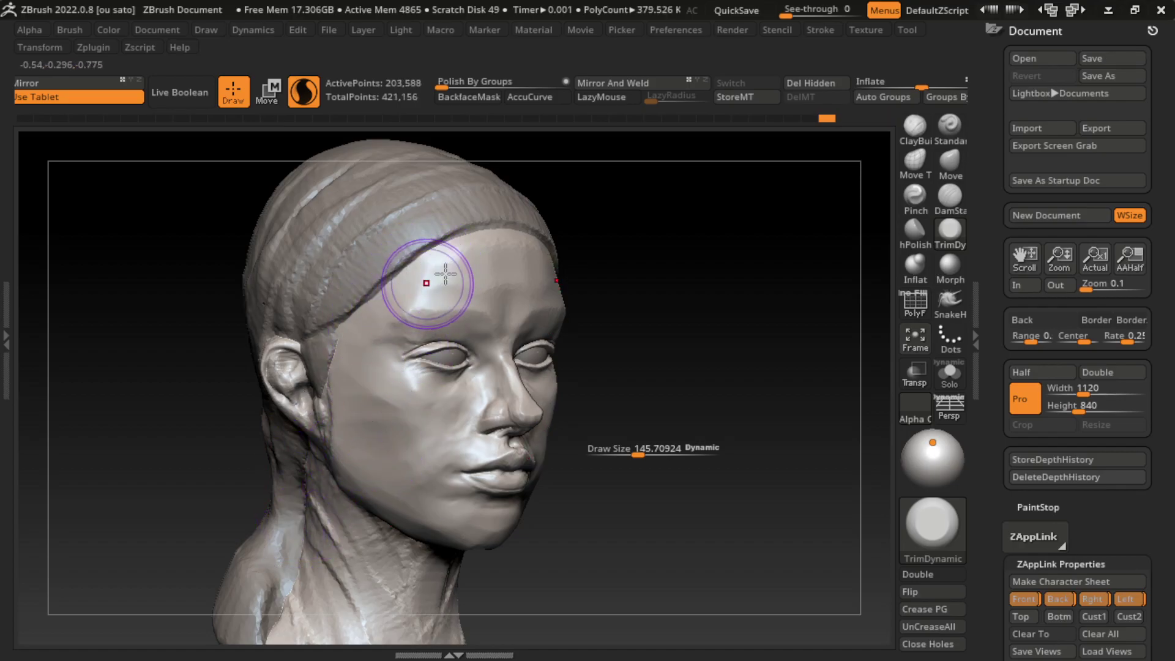
{"action": "left_click_drag", "start_coordinate": [445, 273], "coordinate": [404, 303]}
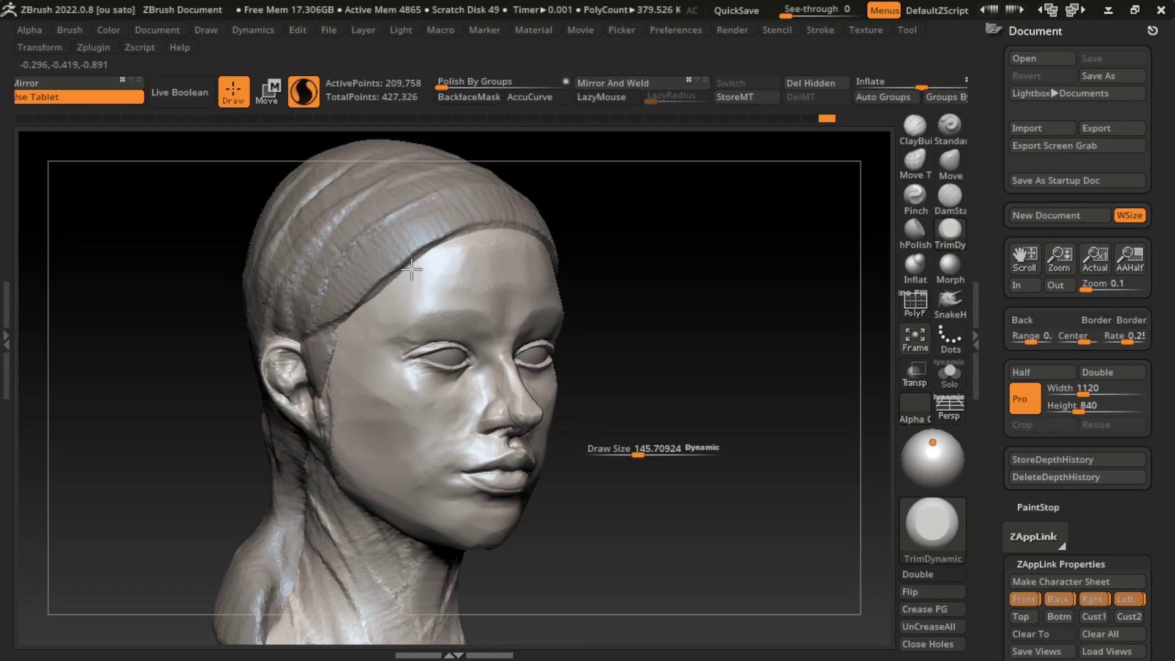
{"action": "key", "text": "ctrl+z"}
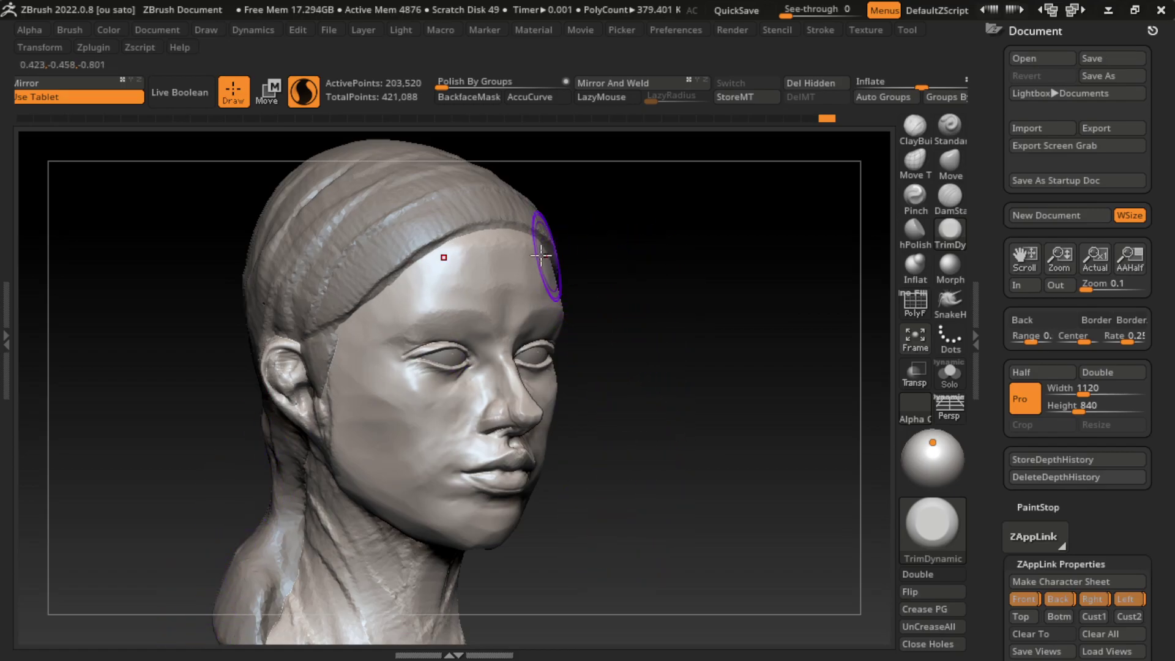
{"action": "left_click_drag", "start_coordinate": [485, 244], "coordinate": [559, 262]}
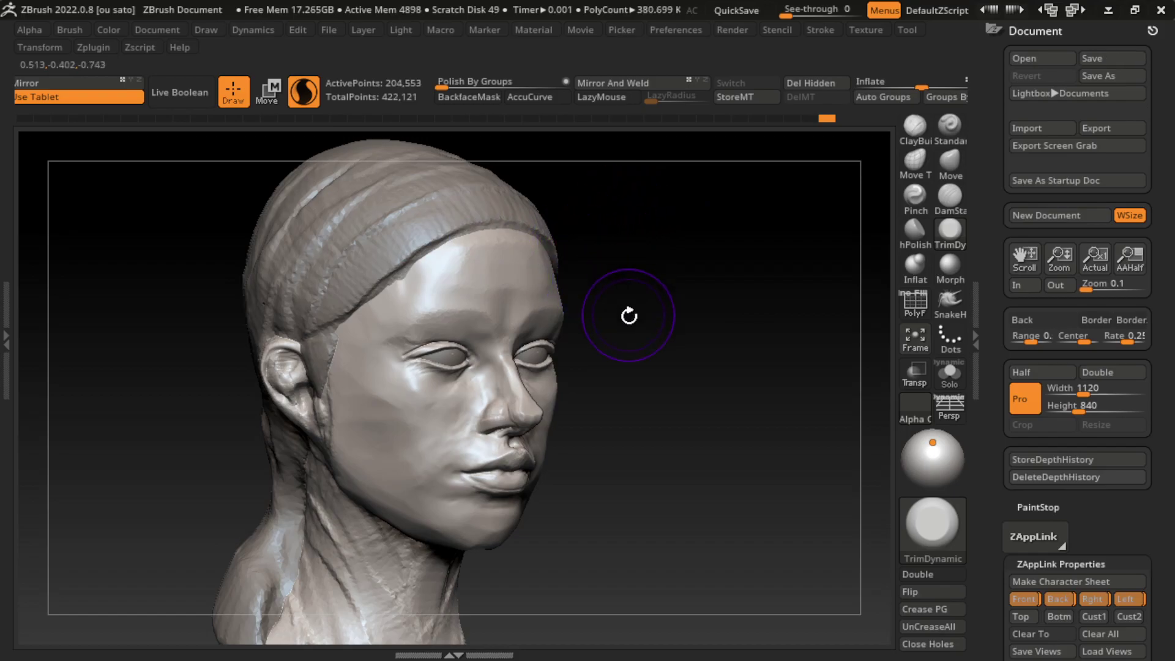
- Try a Standard stroke across the forehead, undo twice, and return to ClayBuildup
{"action": "left_click", "coordinate": [950, 128]}
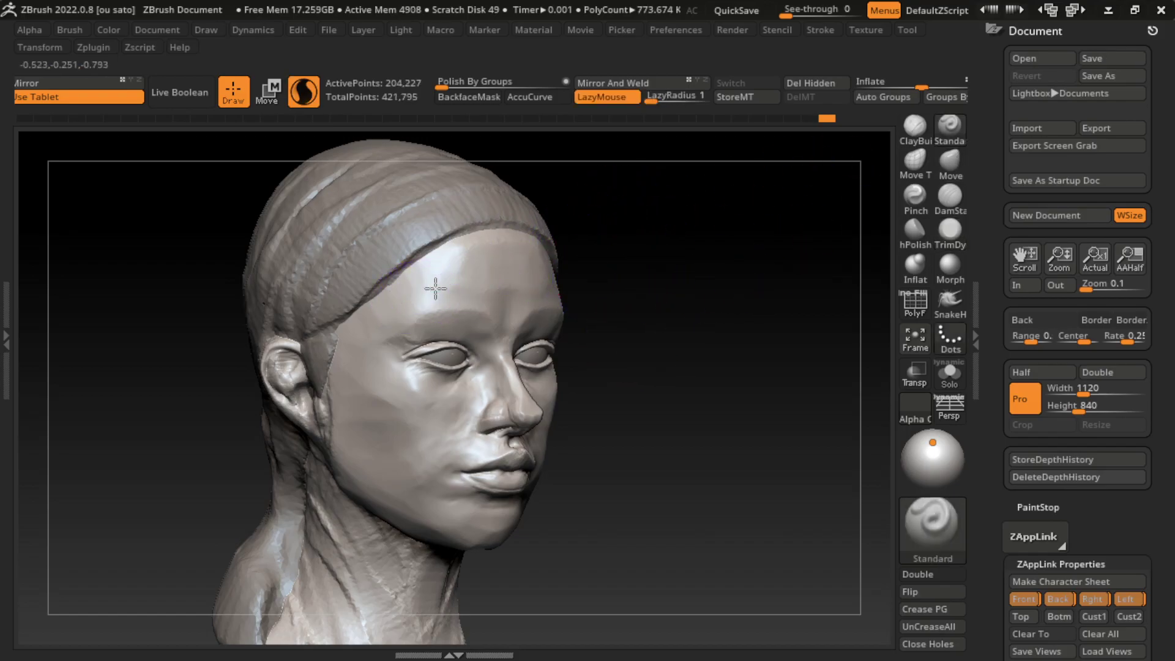
{"action": "left_click_drag", "start_coordinate": [451, 285], "coordinate": [409, 306]}
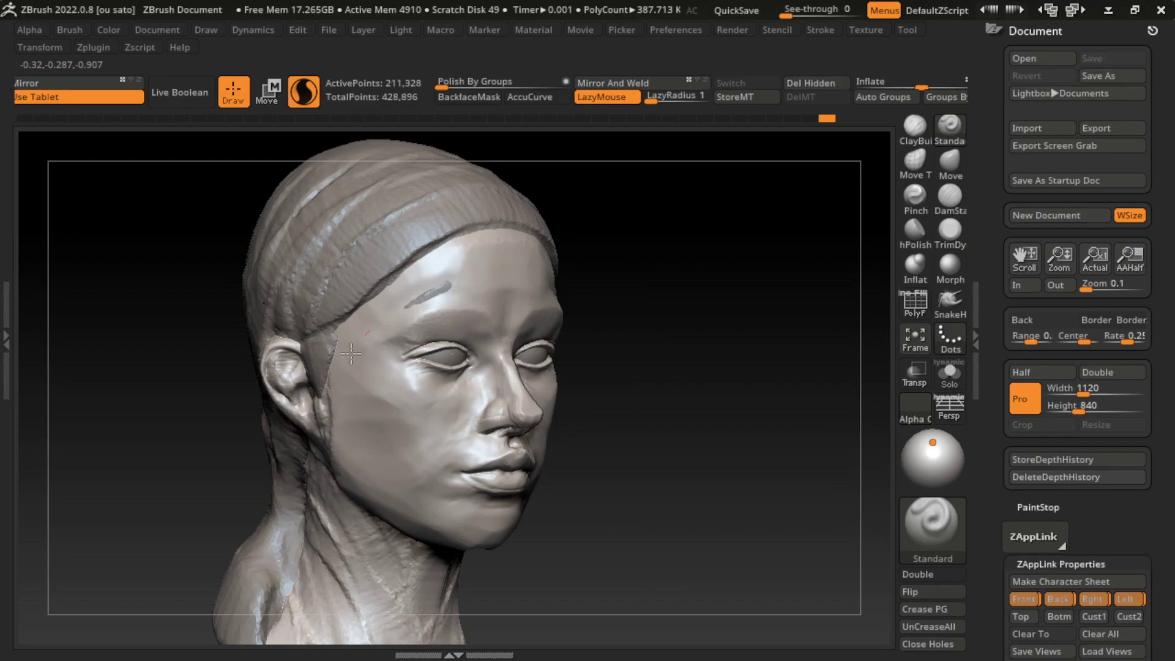
{"action": "key", "text": "ctrl+z"}
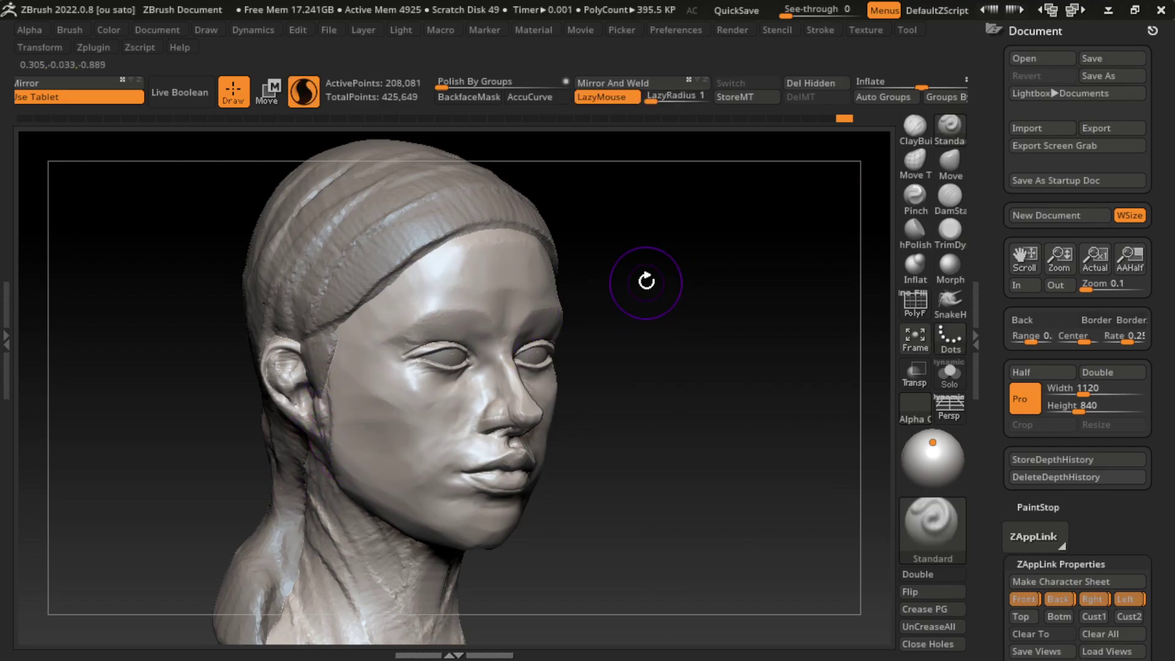
{"action": "key", "text": "ctrl+z"}
{"action": "key", "text": "ctrl+z"}
{"action": "left_click", "coordinate": [916, 129]}
{"action": "left_click_drag", "start_coordinate": [850, 423], "coordinate": [717, 425]}
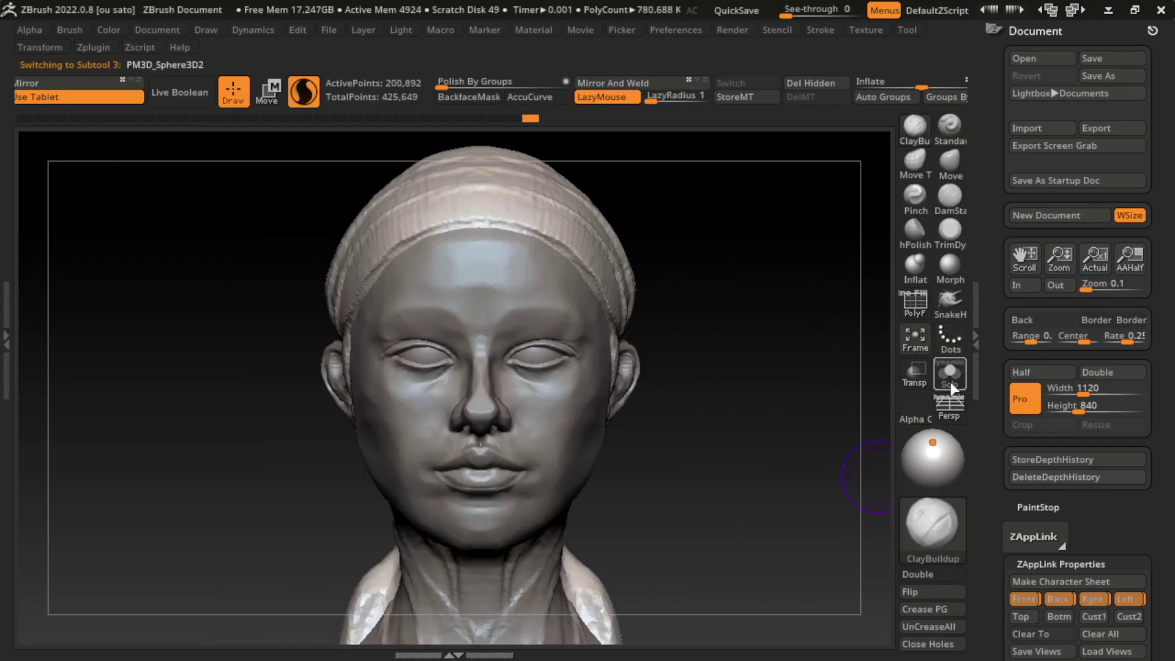
- With Solo on, paint streaky ClayBuildup masses over the PM3D_Sphere3D2 subtool
{"action": "left_click", "coordinate": [950, 376]}
{"action": "left_click_drag", "start_coordinate": [489, 239], "coordinate": [497, 439]}
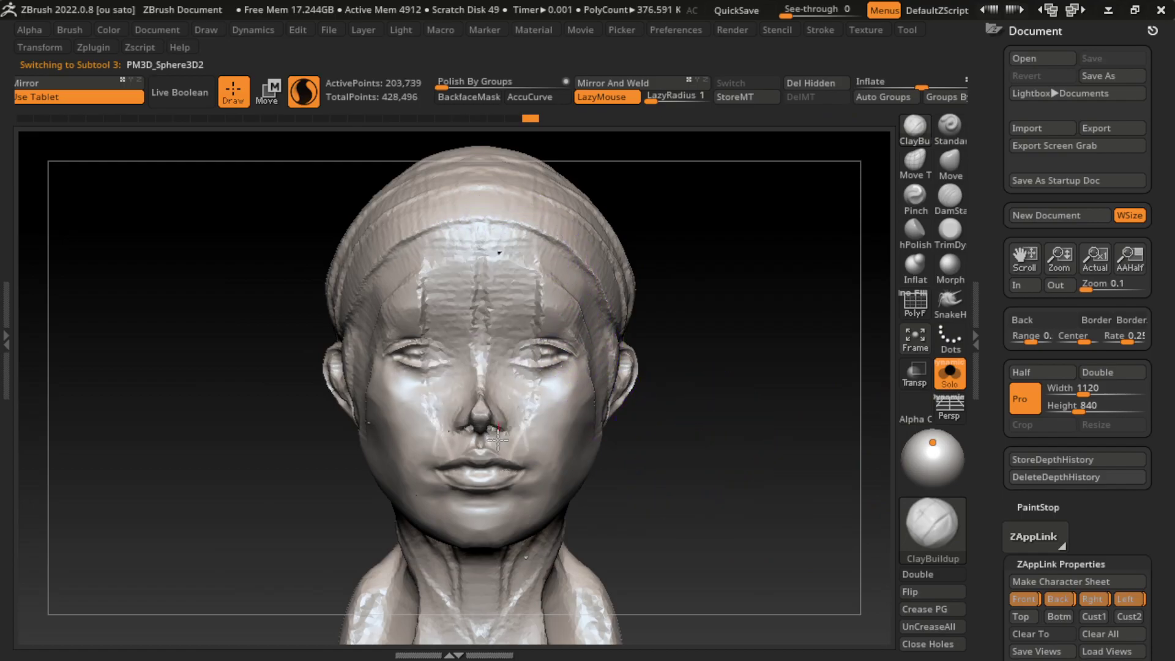
{"action": "left_click_drag", "start_coordinate": [484, 391], "coordinate": [481, 539]}
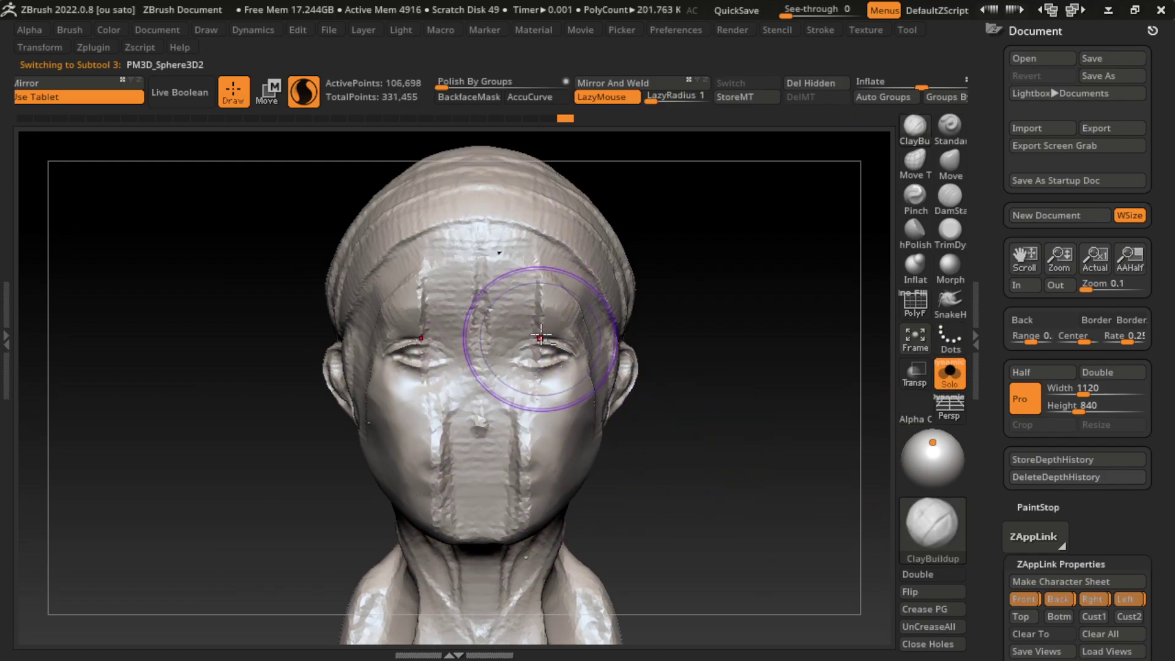
{"action": "left_click_drag", "start_coordinate": [541, 335], "coordinate": [545, 511]}
{"action": "mouse_move", "coordinate": [551, 343]}
{"action": "left_mouse_down"}
{"action": "mouse_move", "coordinate": [566, 550]}
{"action": "mouse_move", "coordinate": [612, 370]}
{"action": "mouse_move", "coordinate": [630, 365]}
{"action": "left_mouse_up"}
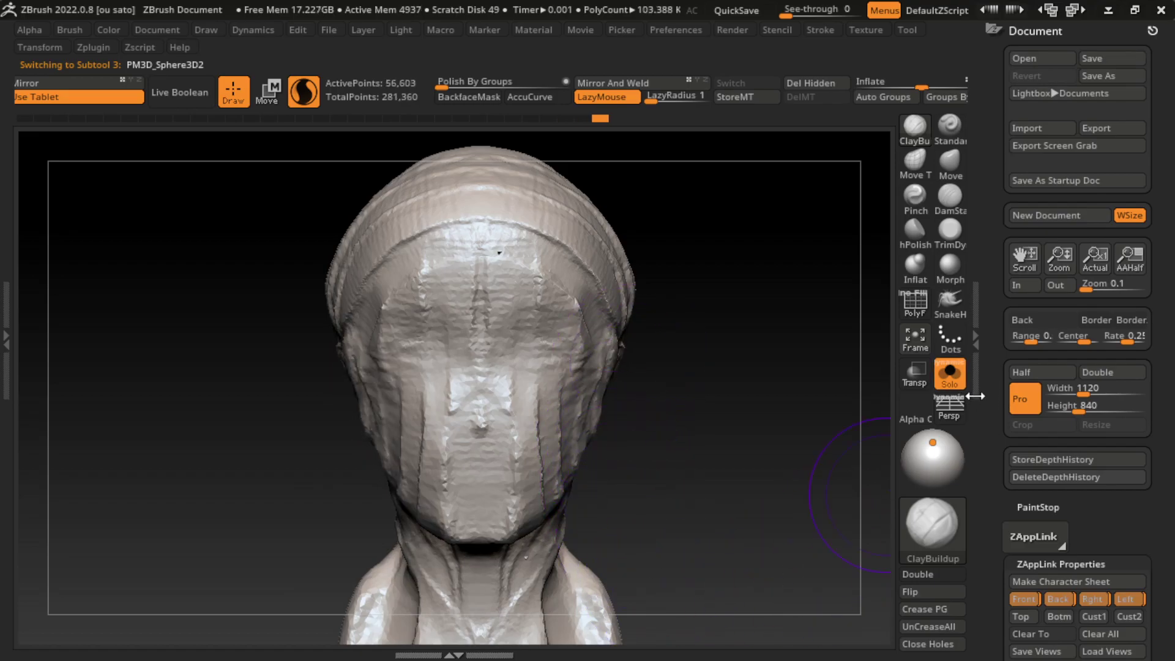
{"action": "left_click", "coordinate": [949, 373]}
- Reselect the main head subtool, frame the face close up, and pick DamStandard
{"action": "left_click", "coordinate": [640, 443], "text": "alt"}
{"action": "mouse_move", "coordinate": [640, 443]}
{"action": "left_mouse_down"}
{"action": "mouse_move", "coordinate": [714, 466]}
{"action": "mouse_move", "coordinate": [756, 465]}
{"action": "left_mouse_up"}
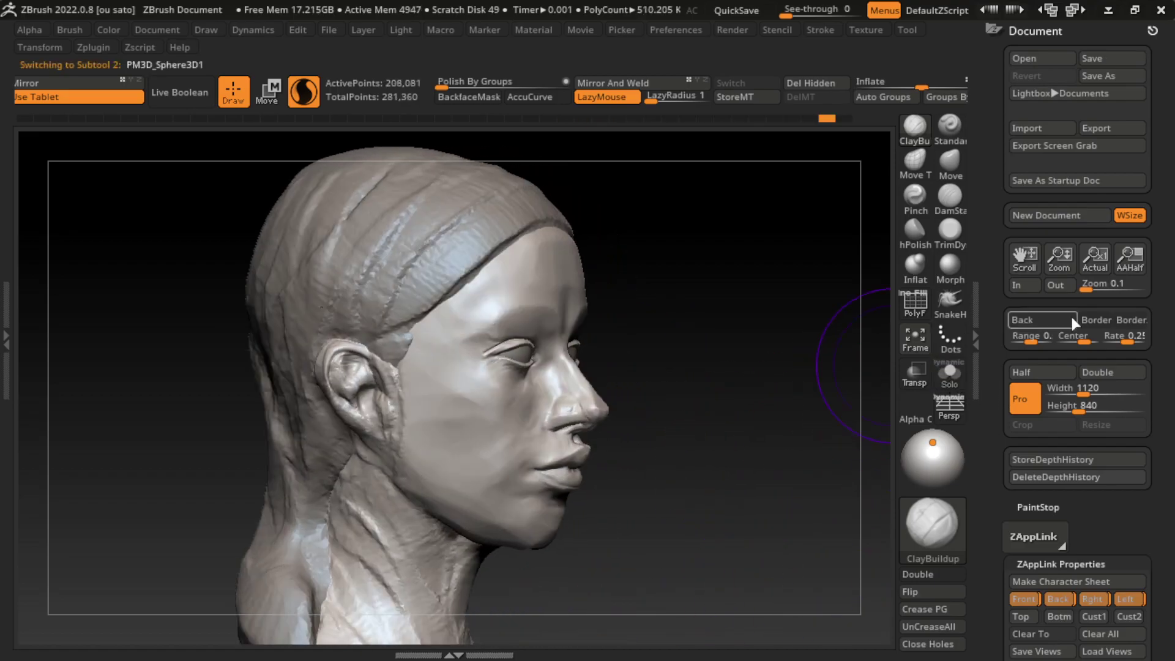
{"action": "left_click", "coordinate": [1058, 599]}
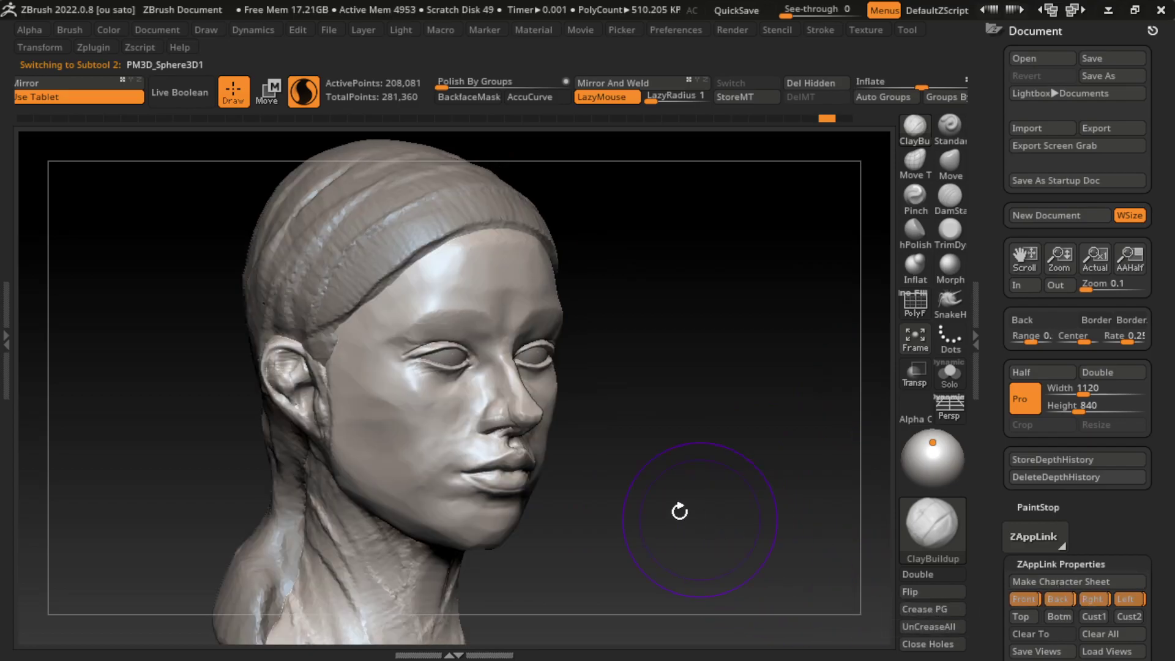
{"action": "key", "text": "s"}
{"action": "mouse_move", "coordinate": [621, 491]}
{"action": "left_mouse_down"}
{"action": "mouse_move", "coordinate": [628, 441]}
{"action": "mouse_move", "coordinate": [643, 473]}
{"action": "left_mouse_up"}
{"action": "left_click", "coordinate": [1058, 599]}
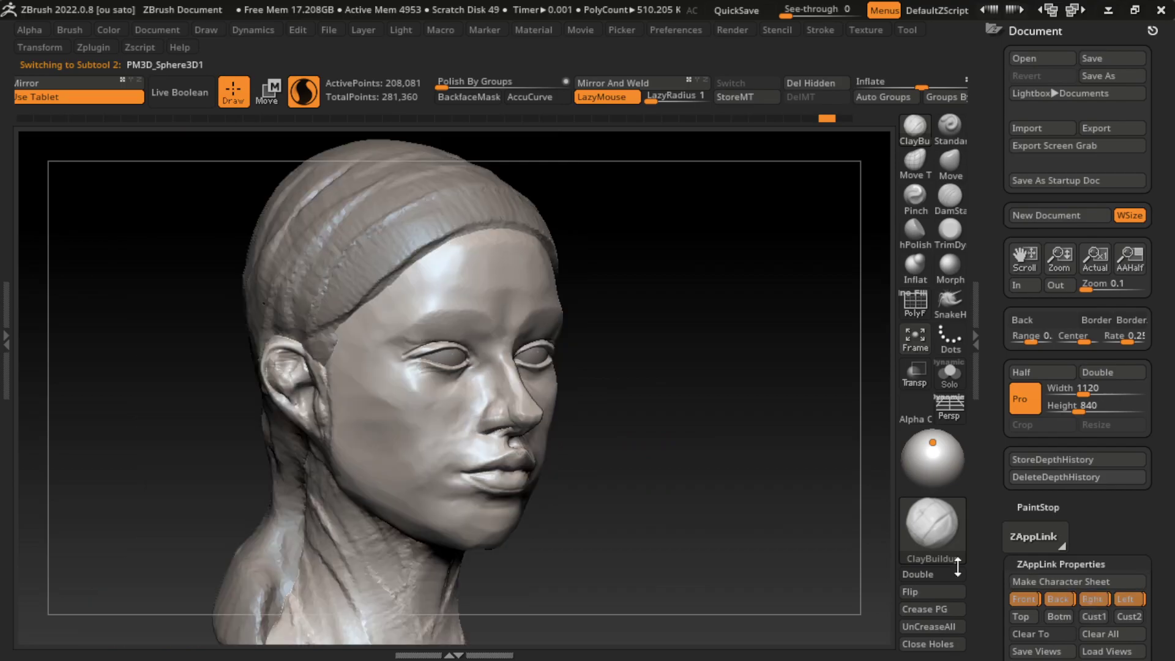
{"action": "left_click_drag", "start_coordinate": [710, 494], "coordinate": [757, 537]}
{"action": "left_click", "coordinate": [950, 199]}
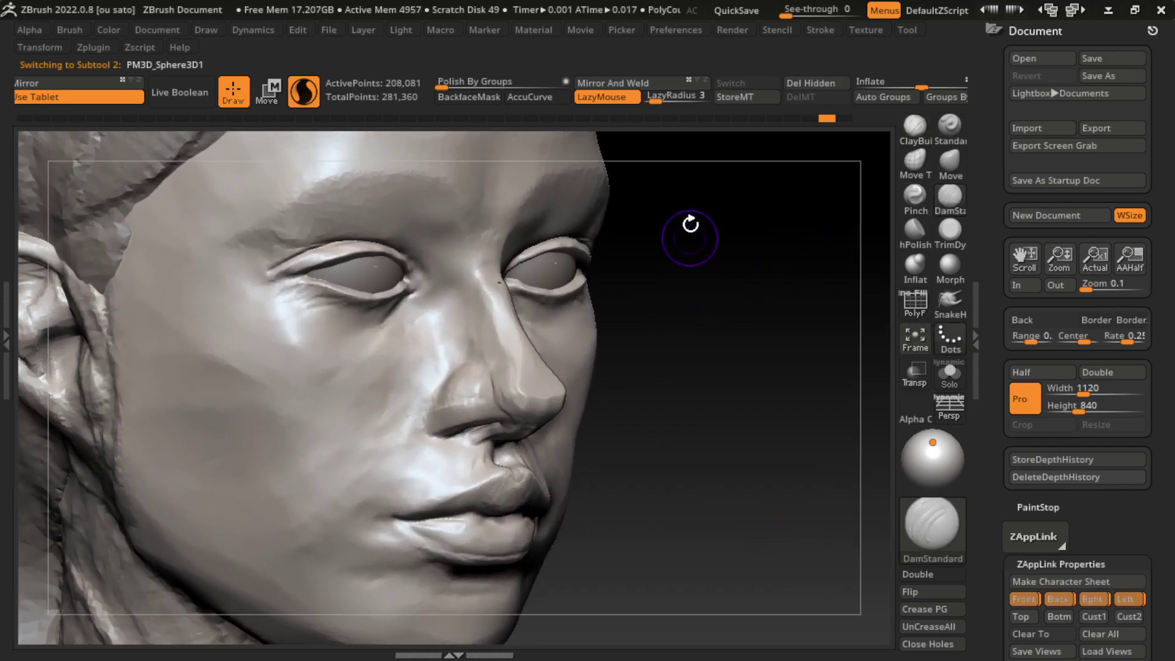
- Set LazyRadius to 14 and carve the nose shape with DamStandard
{"action": "left_click_drag", "start_coordinate": [656, 99], "coordinate": [664, 99]}
{"action": "mouse_move", "coordinate": [542, 404]}
{"action": "left_mouse_down"}
{"action": "mouse_move", "coordinate": [438, 430]}
{"action": "mouse_move", "coordinate": [431, 414]}
{"action": "left_mouse_up"}
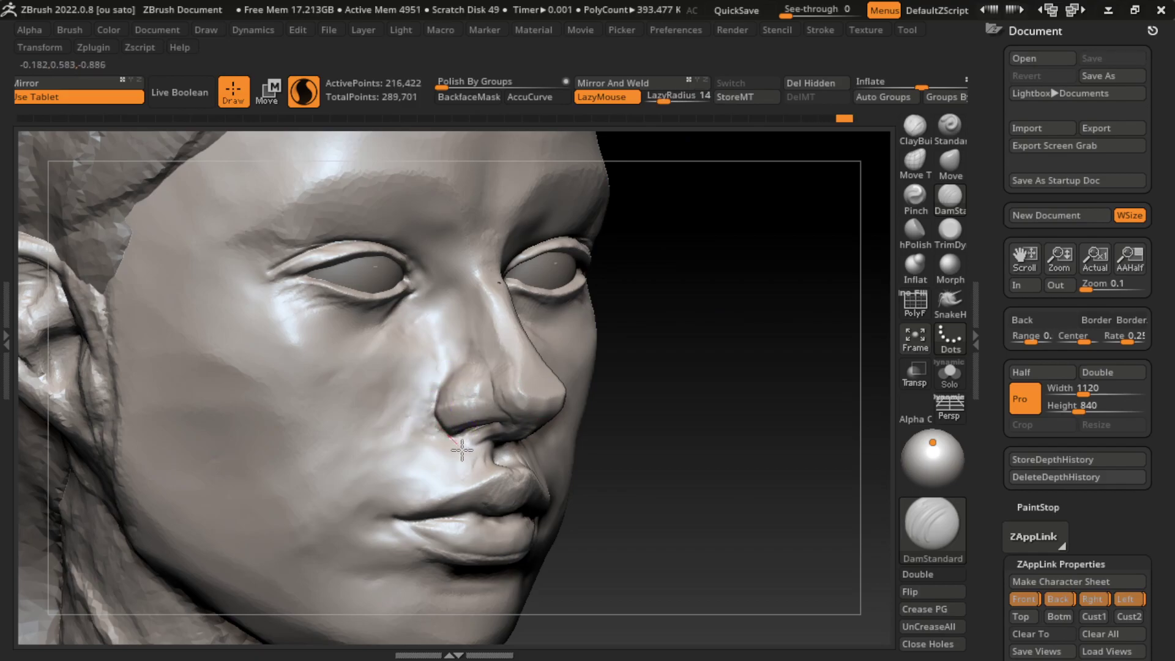
{"action": "mouse_move", "coordinate": [689, 524]}
{"action": "left_mouse_down"}
{"action": "mouse_move", "coordinate": [672, 435]}
{"action": "mouse_move", "coordinate": [655, 466]}
{"action": "mouse_move", "coordinate": [666, 485]}
{"action": "mouse_move", "coordinate": [571, 461]}
{"action": "mouse_move", "coordinate": [586, 471]}
{"action": "mouse_move", "coordinate": [460, 385]}
{"action": "mouse_move", "coordinate": [456, 401]}
{"action": "mouse_move", "coordinate": [493, 388]}
{"action": "left_mouse_up"}
{"action": "mouse_move", "coordinate": [634, 503]}
{"action": "left_mouse_down"}
{"action": "mouse_move", "coordinate": [653, 550]}
{"action": "mouse_move", "coordinate": [640, 546]}
{"action": "left_mouse_up"}
- Switch to ClayBuildup and add clay near the lip corner
{"action": "key", "text": "s"}
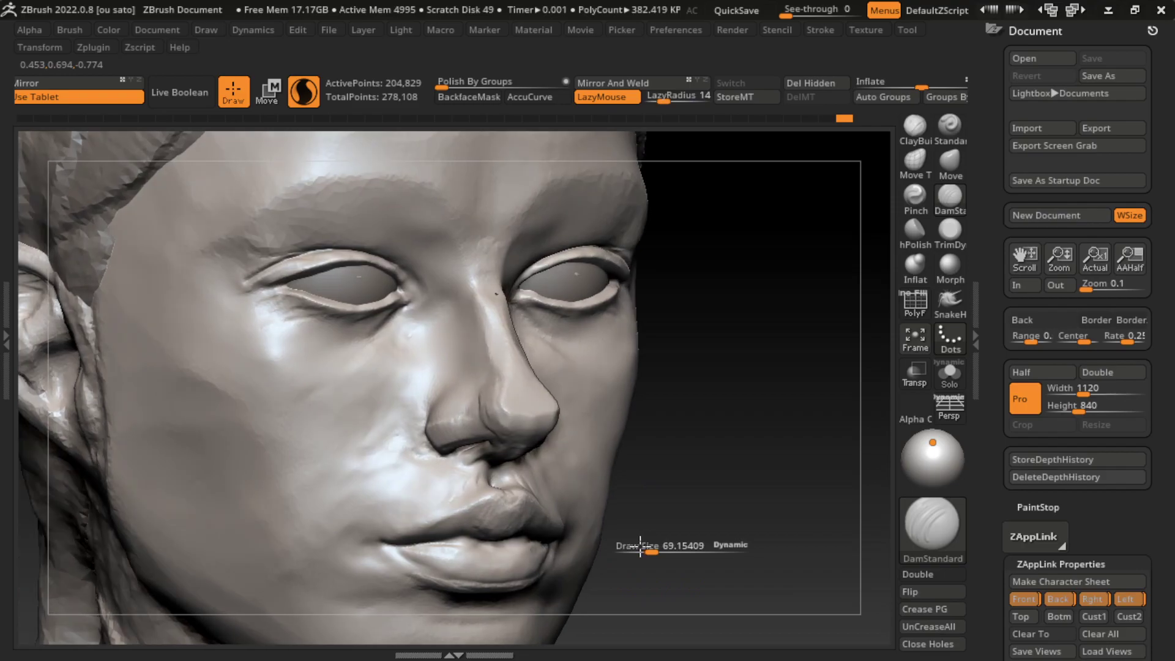
{"action": "left_click", "coordinate": [915, 125]}
{"action": "key", "text": "s"}
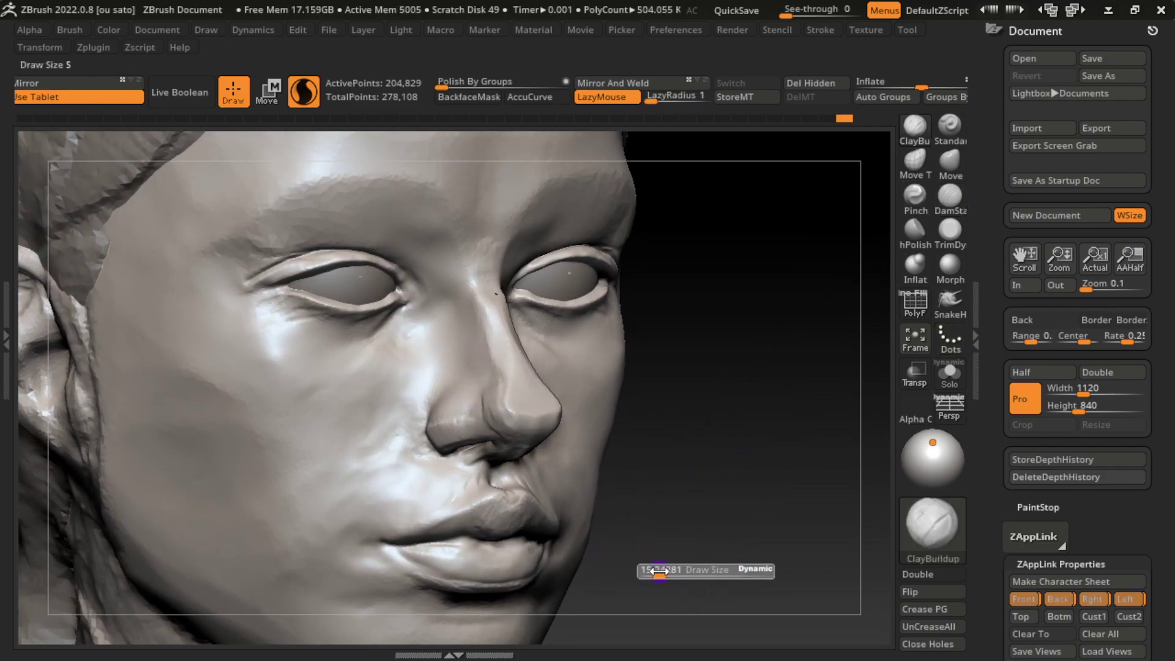
{"action": "left_click_drag", "start_coordinate": [703, 474], "coordinate": [677, 453]}
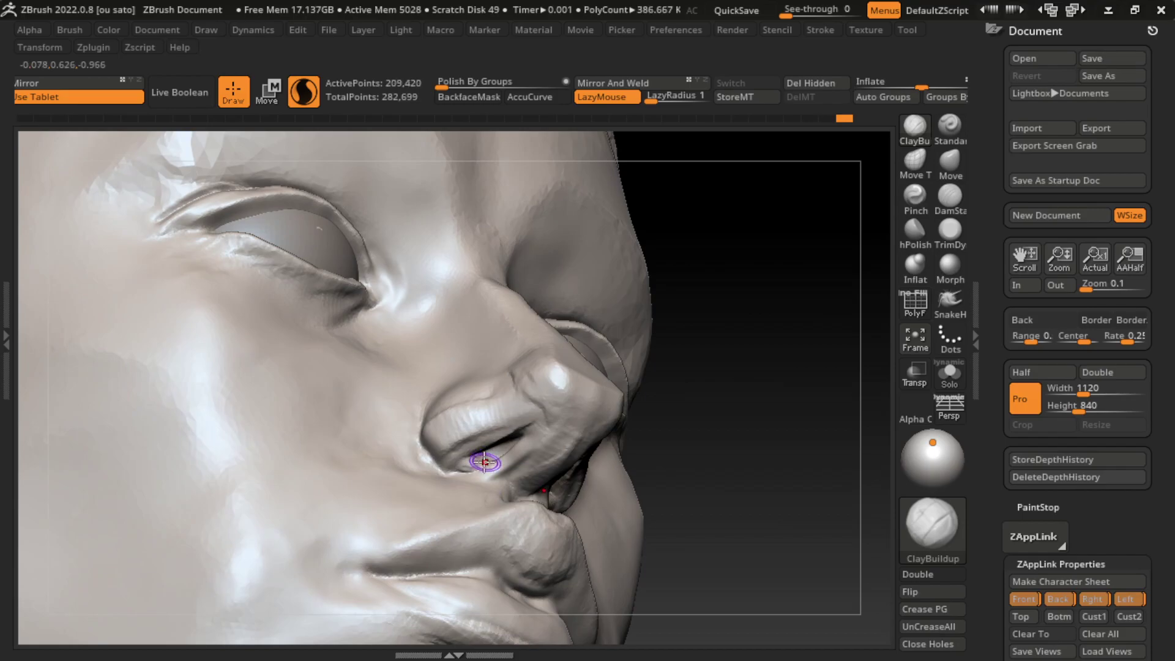
{"action": "left_click_drag", "start_coordinate": [477, 464], "coordinate": [469, 458]}
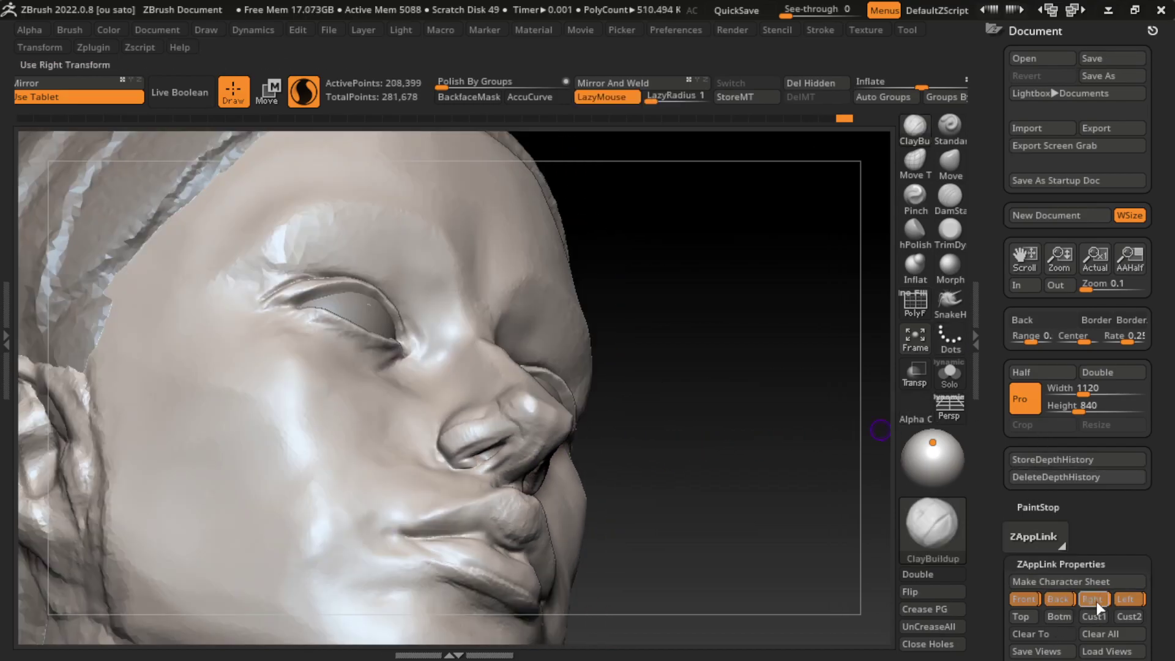
- Add ClayBuildup strokes on the lips and nostril, undoing one and reframing close up
{"action": "left_click", "coordinate": [1092, 599]}
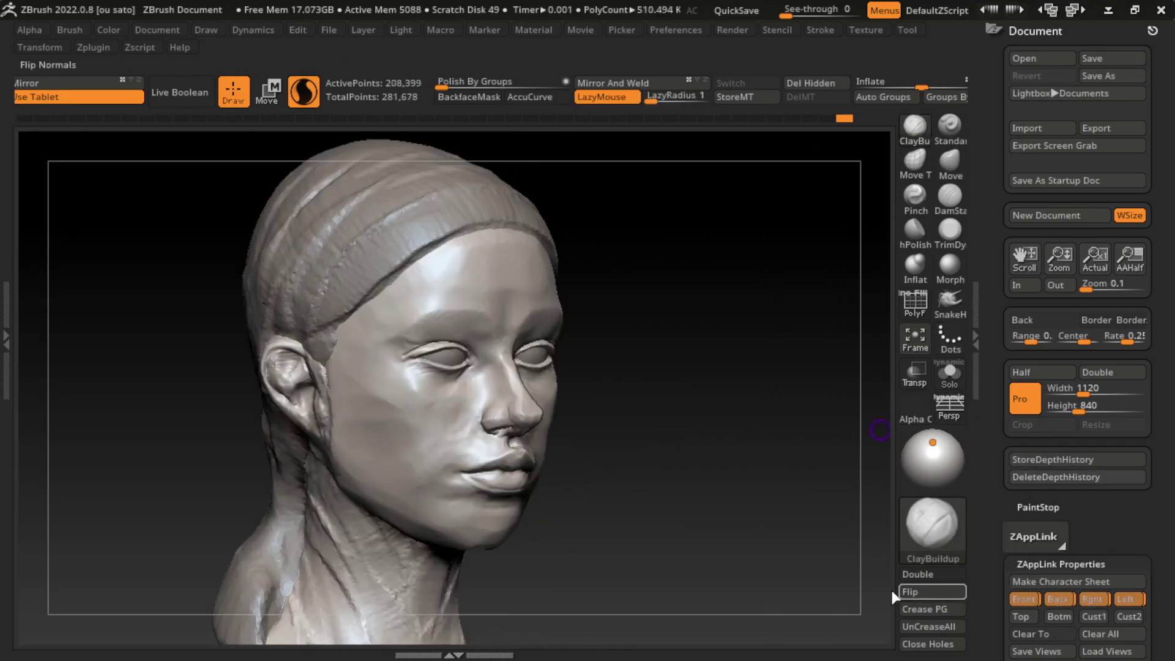
{"action": "left_click_drag", "start_coordinate": [627, 404], "coordinate": [710, 500]}
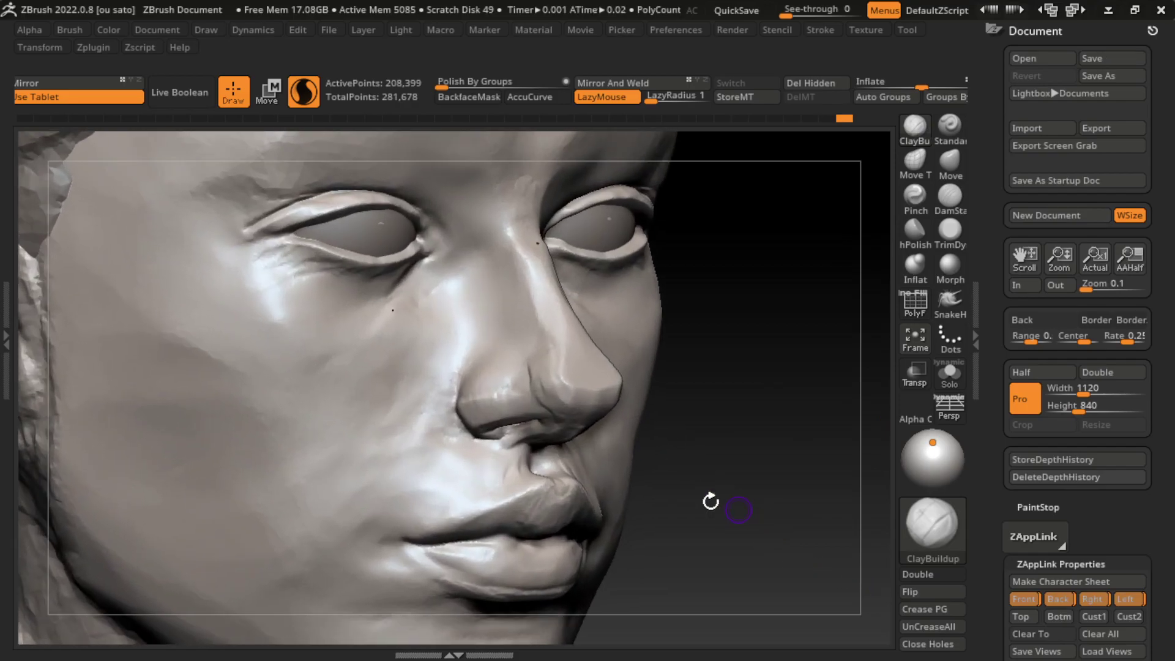
{"action": "left_click_drag", "start_coordinate": [506, 436], "coordinate": [507, 436]}
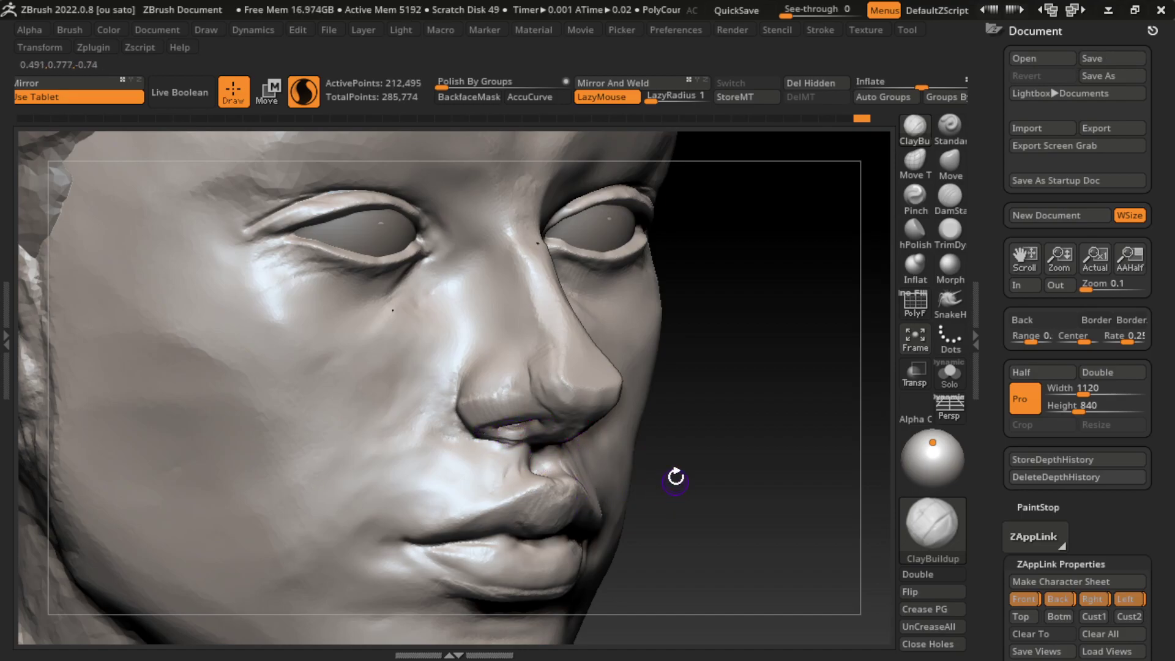
{"action": "key", "text": "s"}
{"action": "left_click_drag", "start_coordinate": [675, 479], "coordinate": [527, 439]}
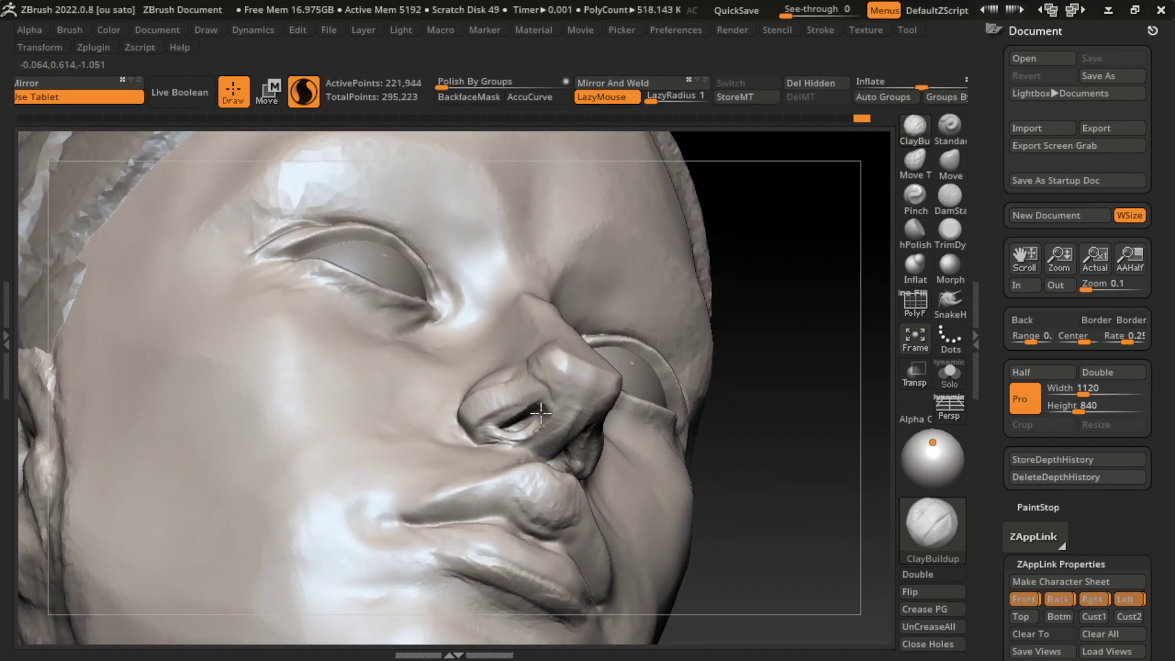
{"action": "key", "text": "ctrl+z"}
{"action": "key", "text": "f"}
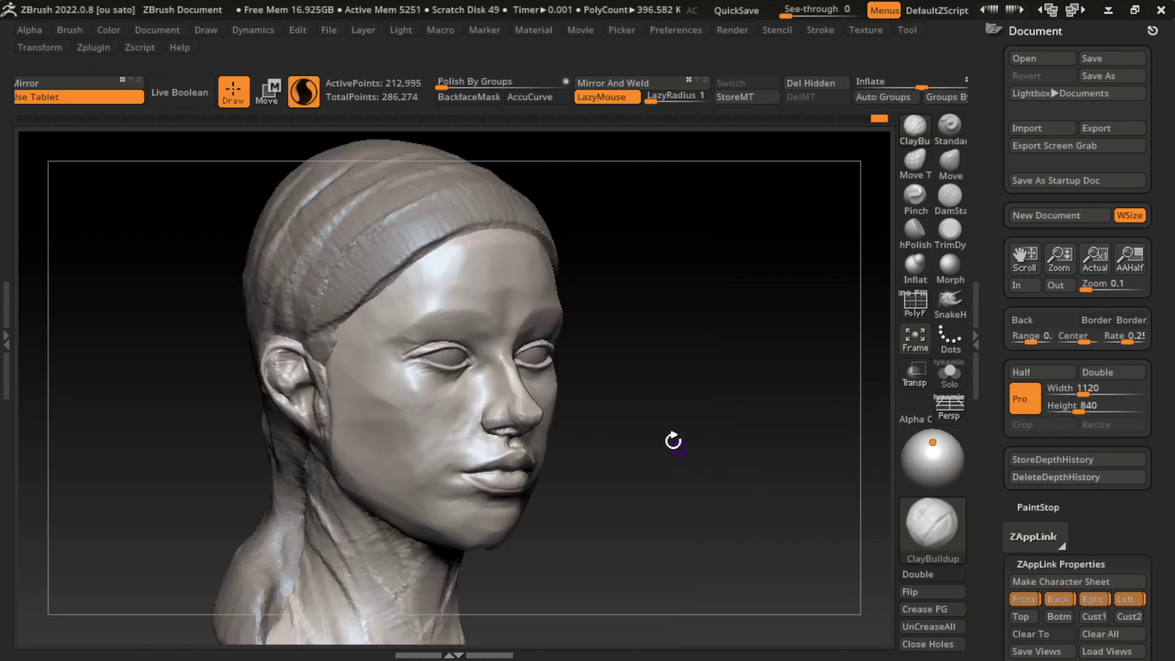
{"action": "right_click_drag", "start_coordinate": [655, 397], "coordinate": [720, 424], "text": "ctrl"}
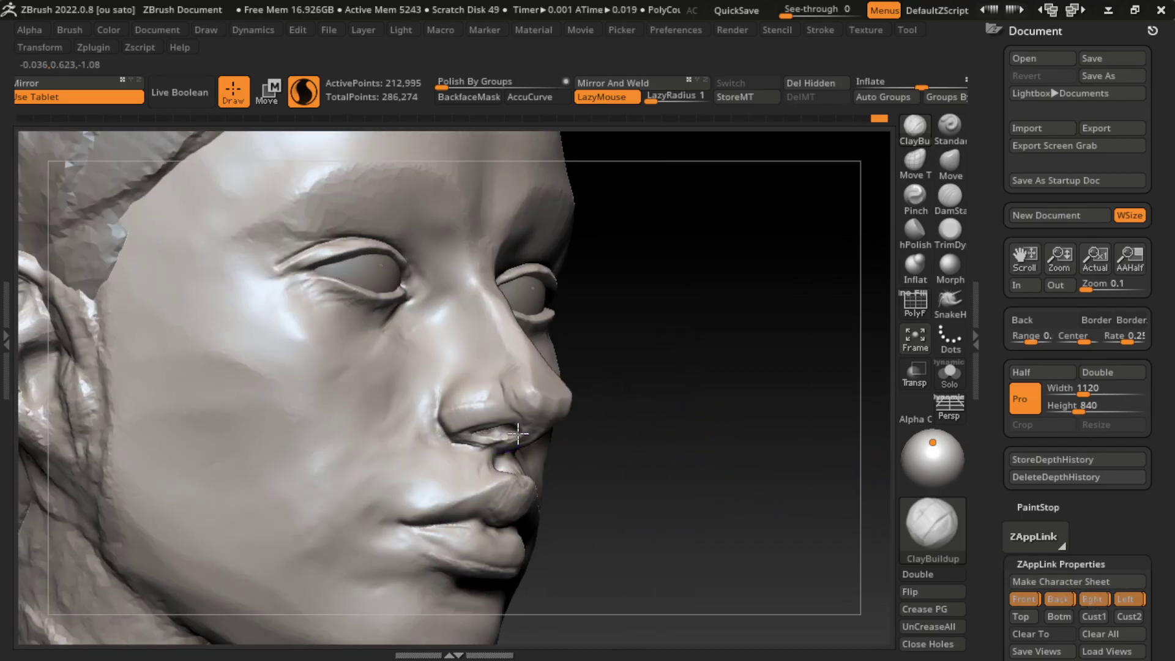
{"action": "right_click_drag", "start_coordinate": [511, 438], "coordinate": [573, 421]}
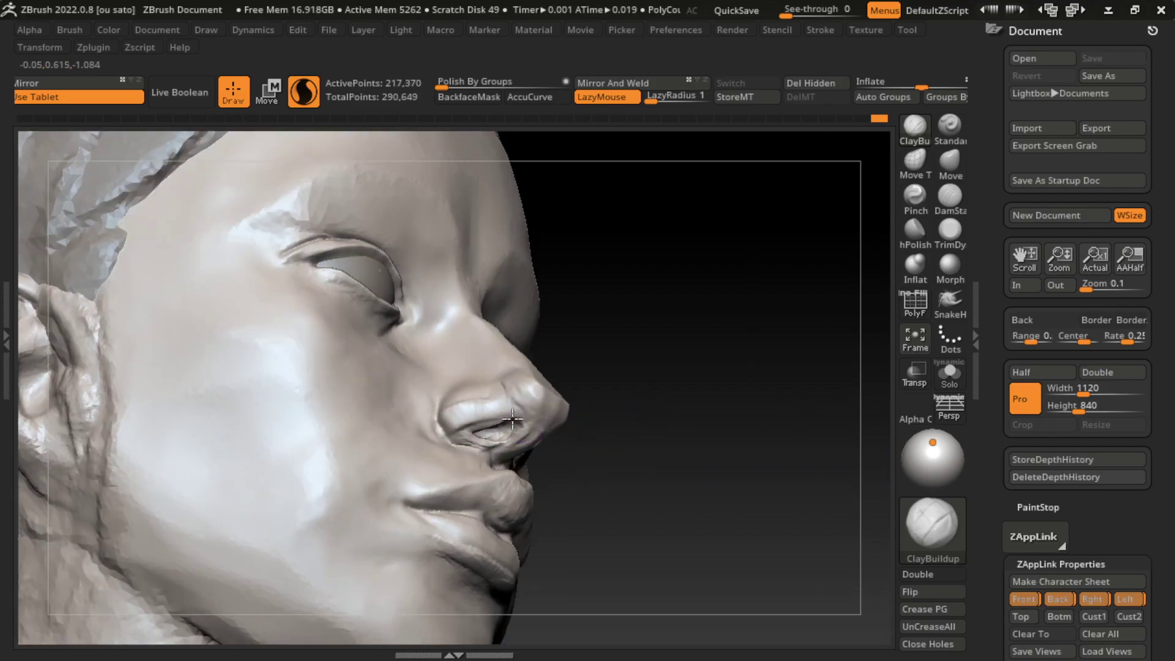
{"action": "left_click", "coordinate": [1083, 596]}
{"action": "right_click_drag", "start_coordinate": [613, 456], "coordinate": [689, 501], "text": "ctrl"}
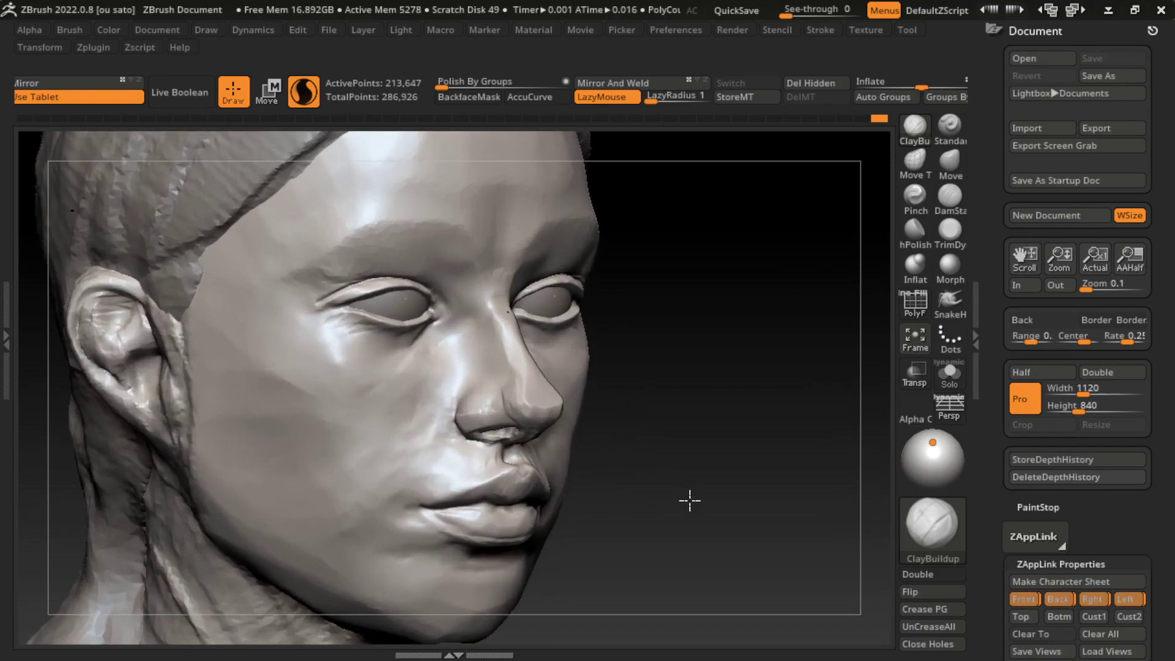
- Pull the nostril wing and reshape the nose tip with the Move brush
{"action": "key", "text": "b"}
{"action": "key", "text": "m"}
{"action": "key", "text": "v"}
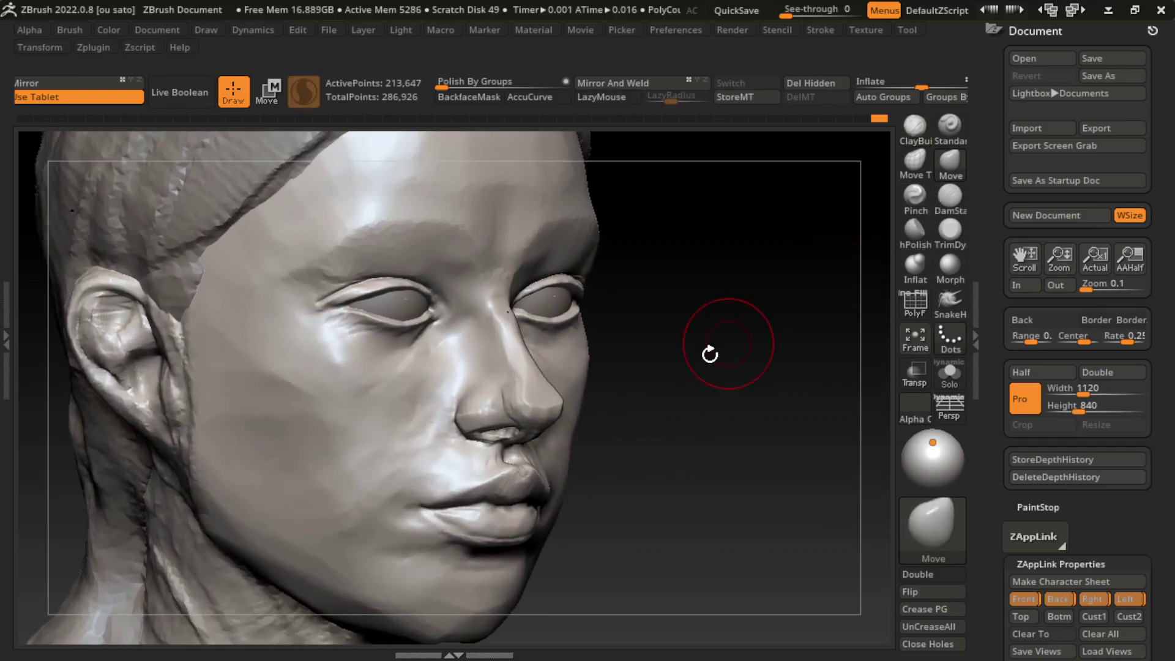
{"action": "left_click_drag", "start_coordinate": [544, 416], "coordinate": [545, 424]}
{"action": "key", "text": "s"}
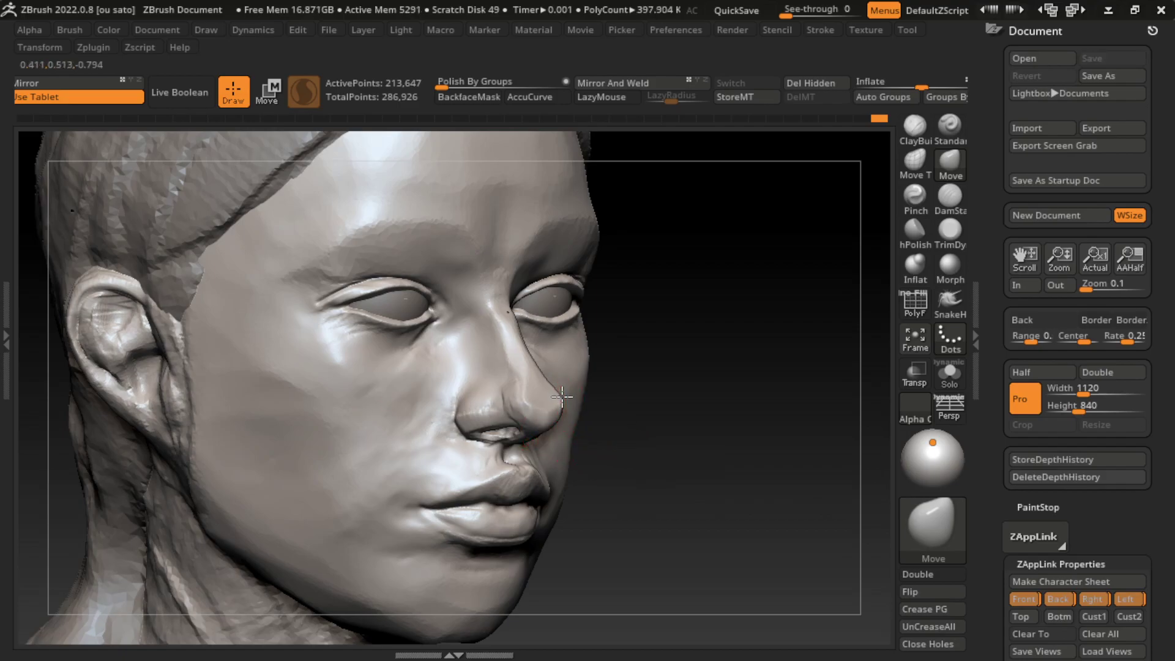
{"action": "left_click_drag", "start_coordinate": [532, 407], "coordinate": [528, 409]}
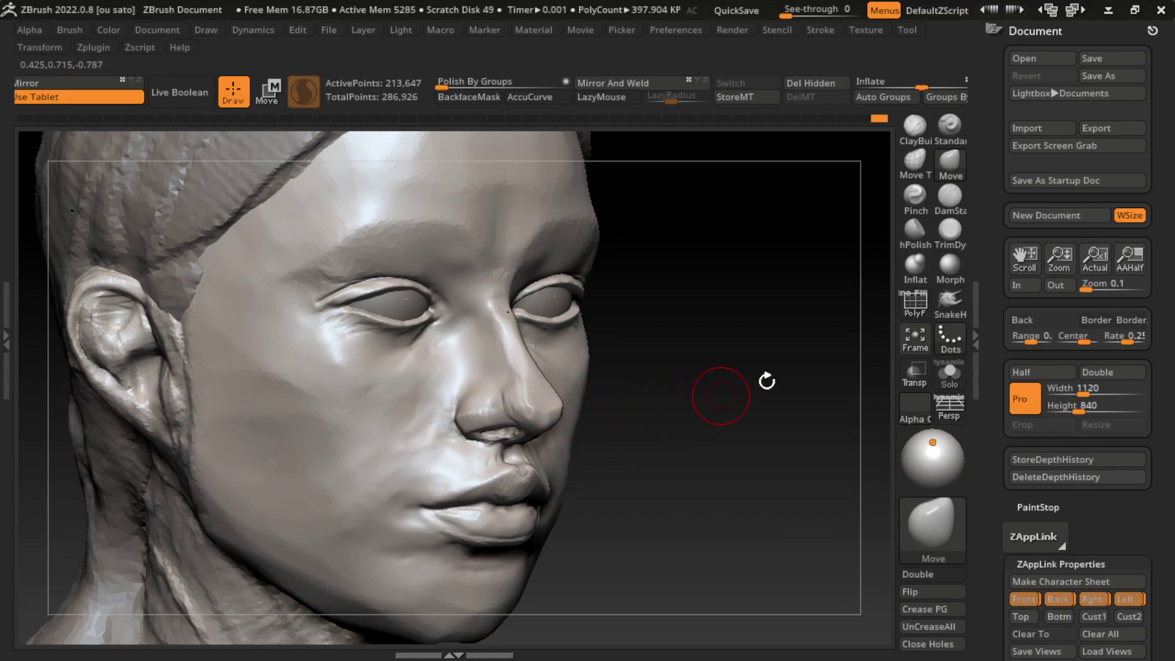
- Undo a trial DamStandard line along the nose, then flatten the nose-tip planes with TrimDynamic
{"action": "left_click", "coordinate": [950, 197]}
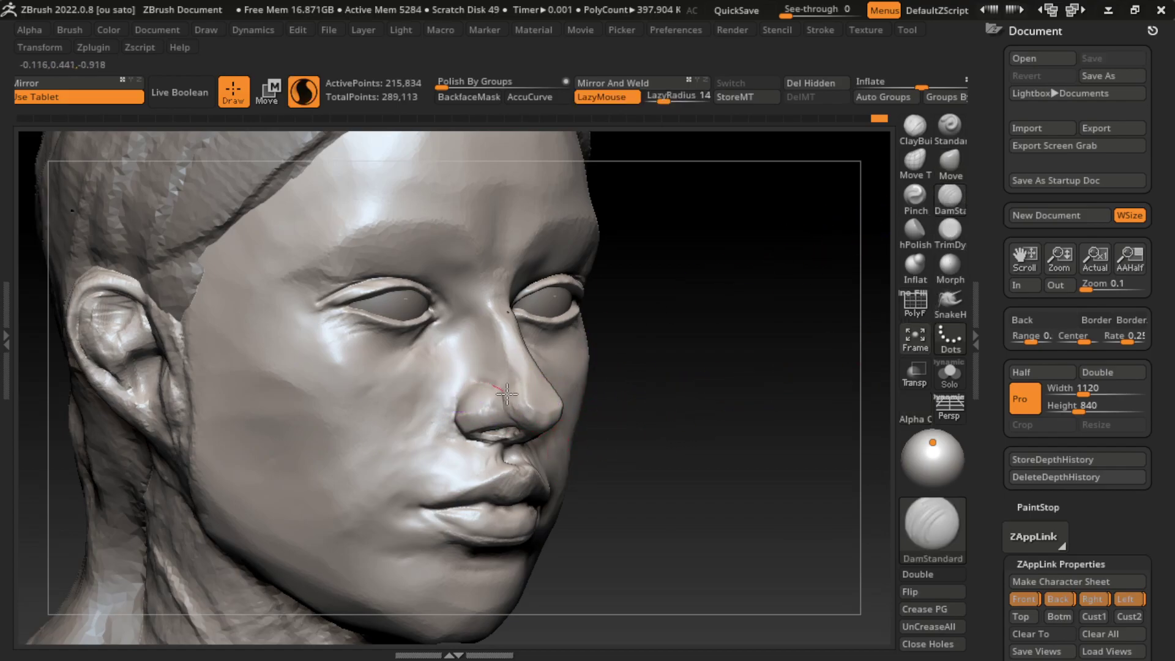
{"action": "left_click_drag", "start_coordinate": [488, 464], "coordinate": [467, 493]}
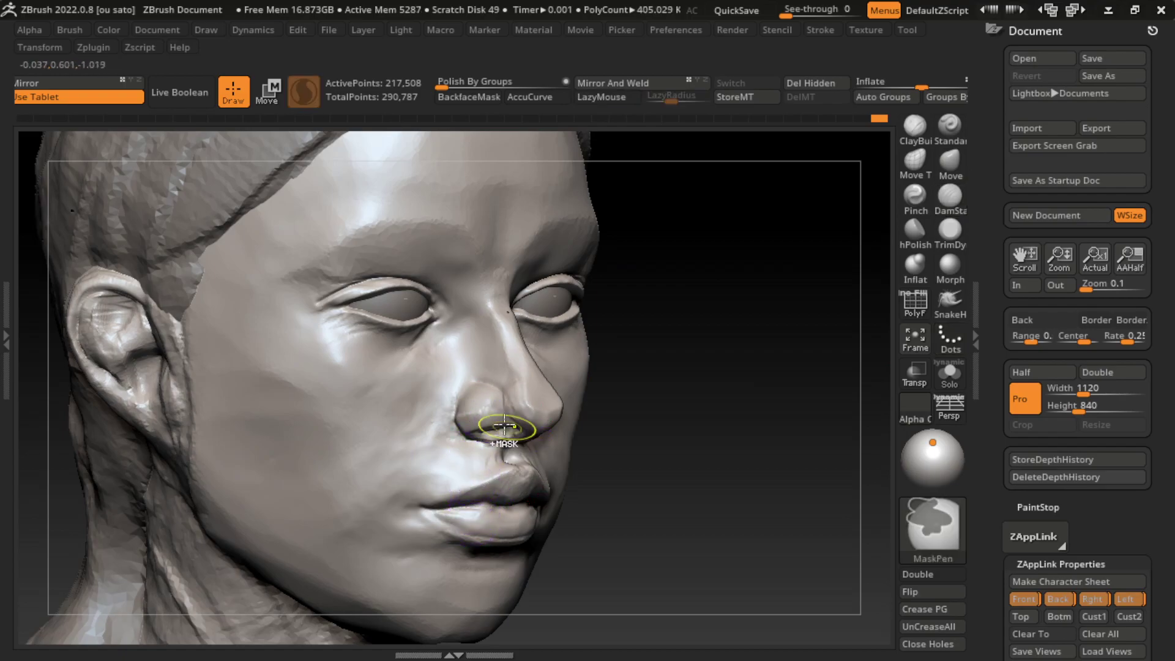
{"action": "key", "text": "ctrl+z"}
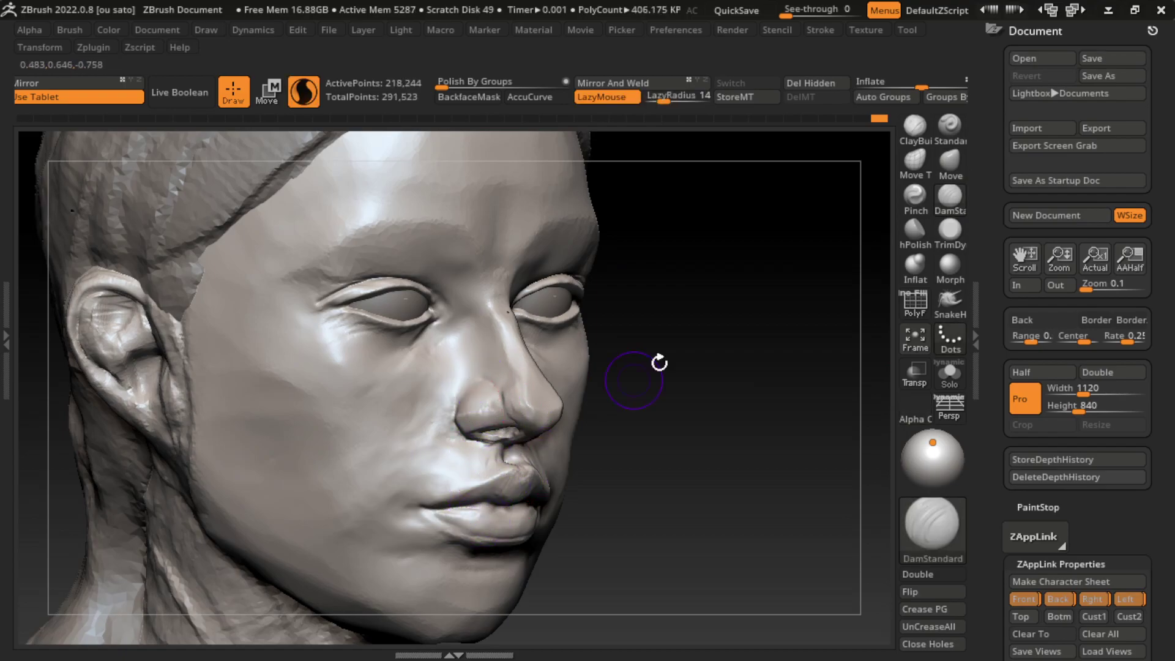
{"action": "left_click", "coordinate": [949, 229]}
{"action": "mouse_move", "coordinate": [468, 416]}
{"action": "left_mouse_down"}
{"action": "mouse_move", "coordinate": [516, 405]}
{"action": "mouse_move", "coordinate": [523, 422]}
{"action": "left_mouse_up"}
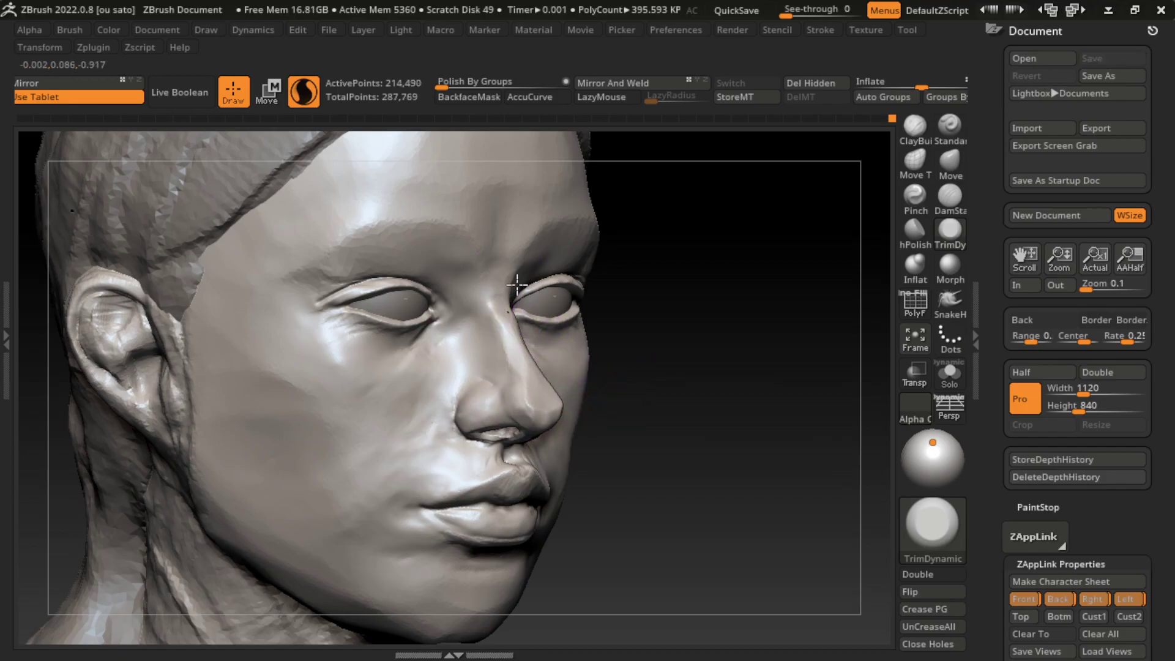
- Touch up the brow and refine the nose tip, undoing a stray lip stroke
{"action": "left_click_drag", "start_coordinate": [517, 284], "coordinate": [509, 255]}
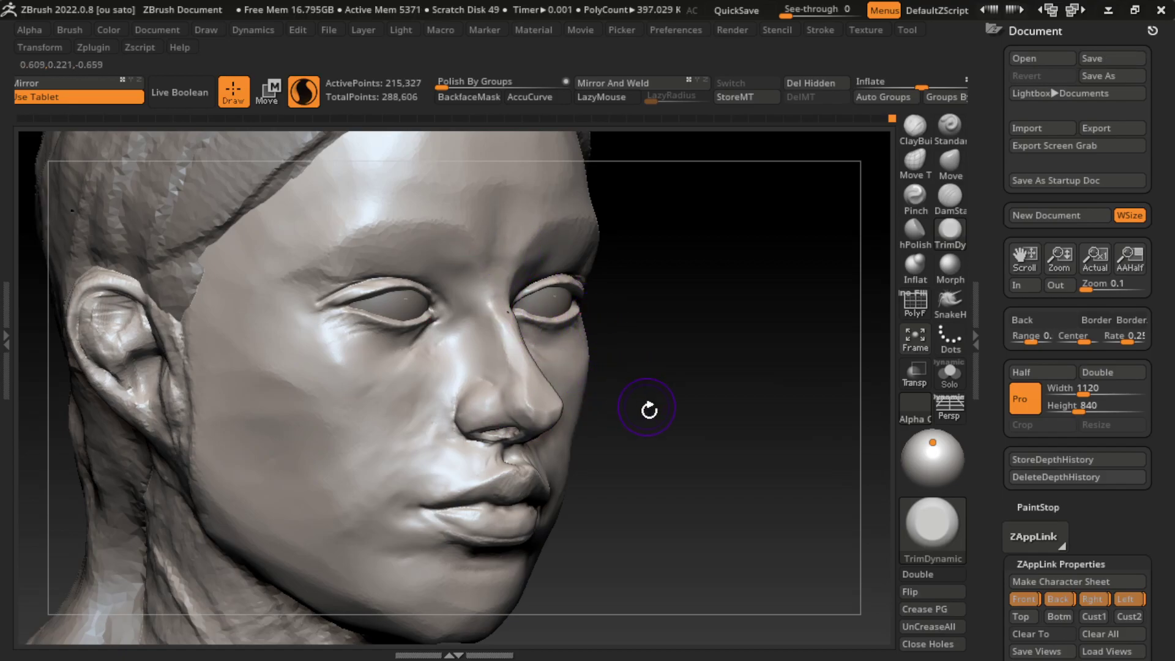
{"action": "left_click_drag", "start_coordinate": [533, 412], "coordinate": [537, 420]}
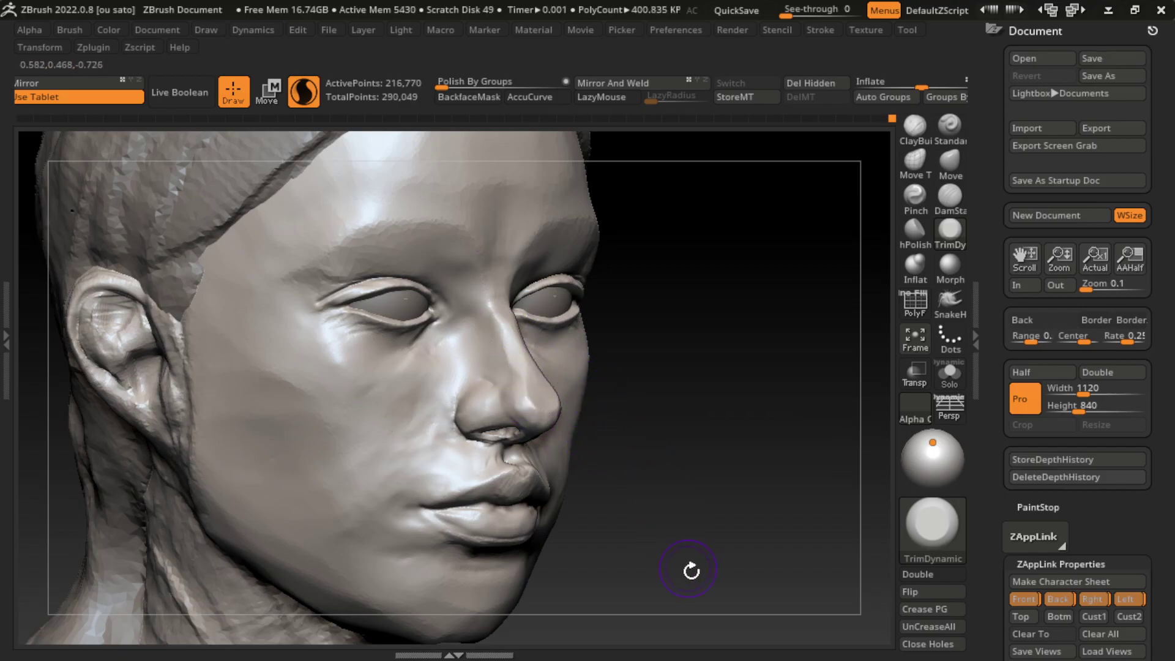
{"action": "key", "text": "shift"}
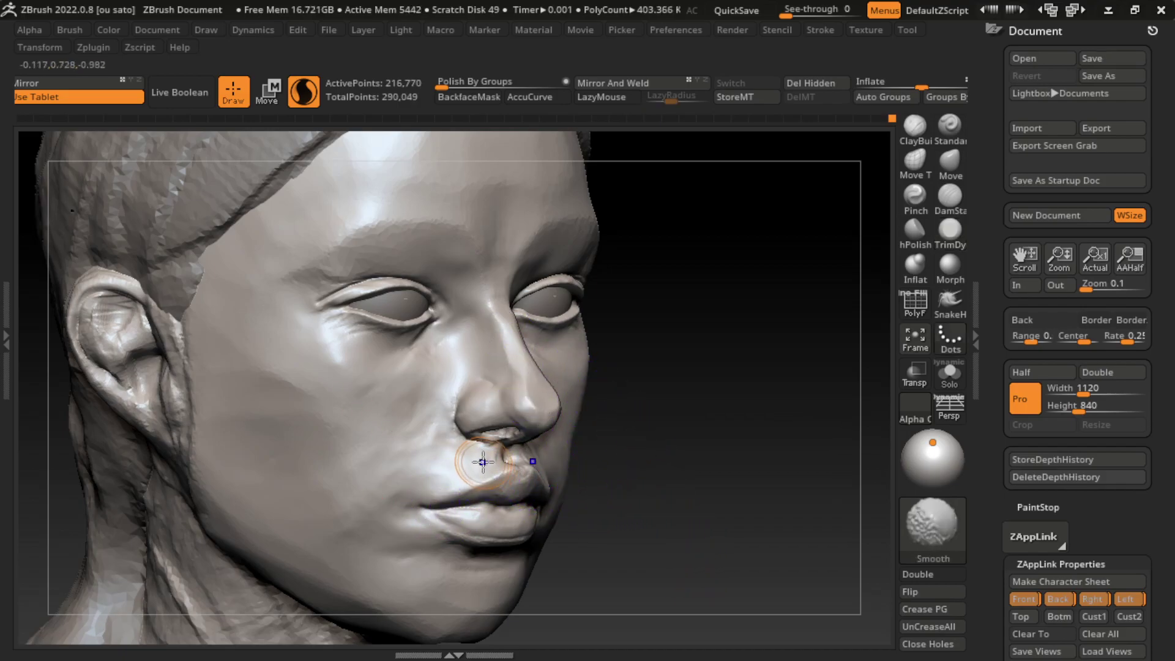
{"action": "key", "text": "ctrl+z"}
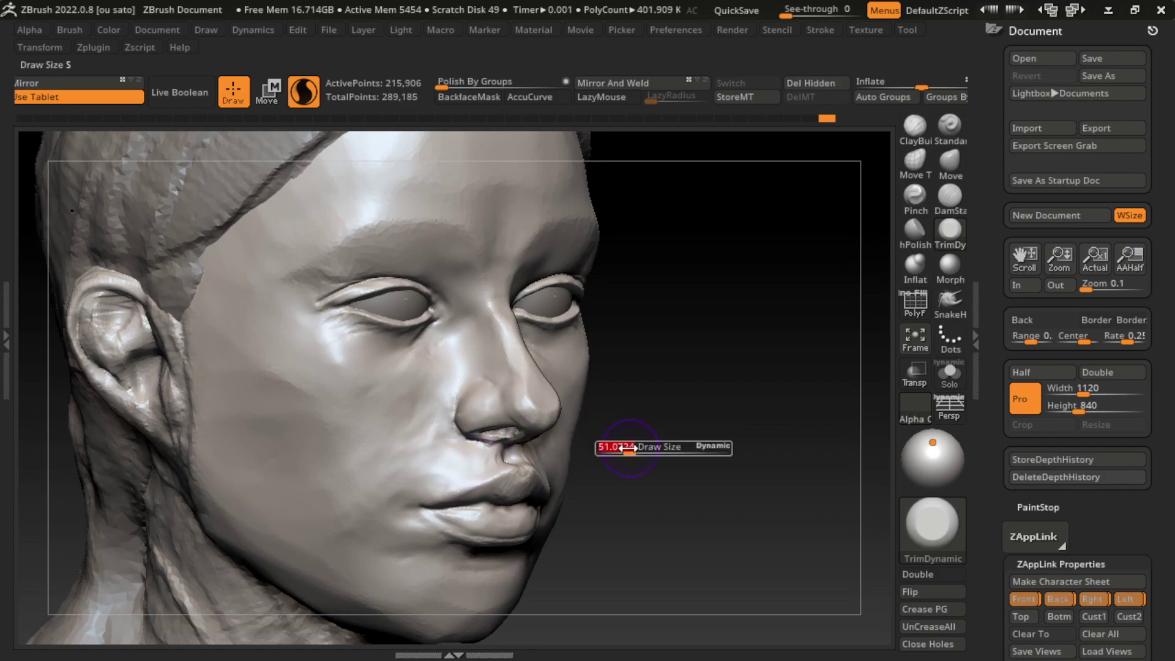
- Build up the upper lip, the area under the nose and the lip corner with ClayBuildup
{"action": "key", "text": "b"}
{"action": "key", "text": "c"}
{"action": "key", "text": "b"}
{"action": "key", "text": "l"}
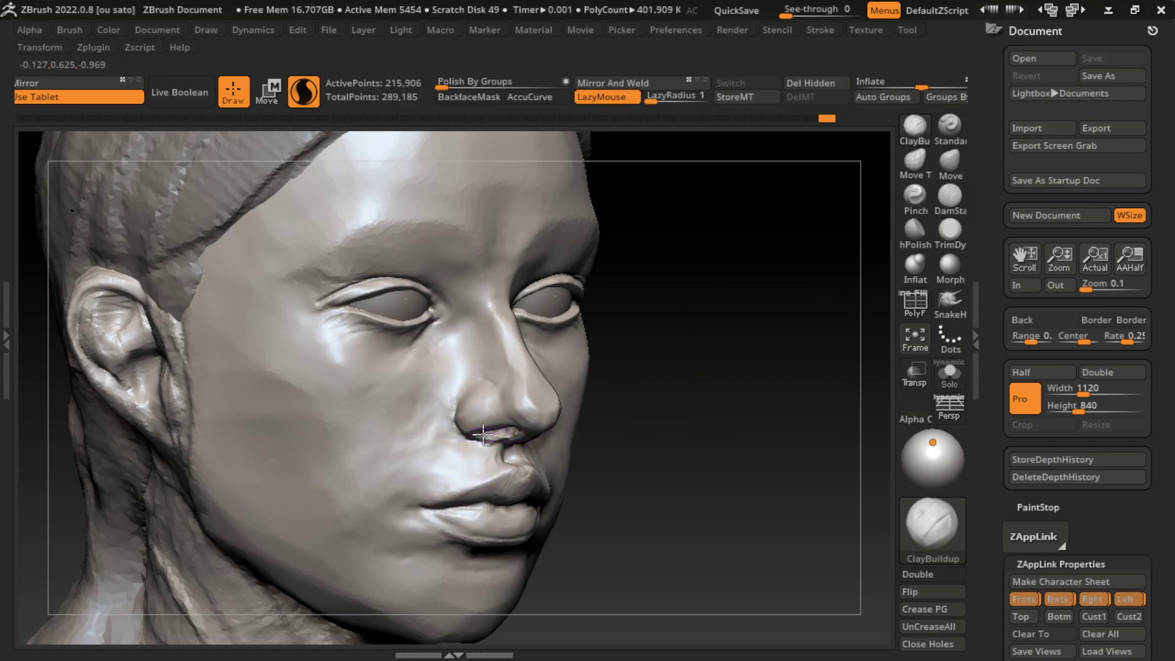
{"action": "left_click_drag", "start_coordinate": [475, 436], "coordinate": [484, 436]}
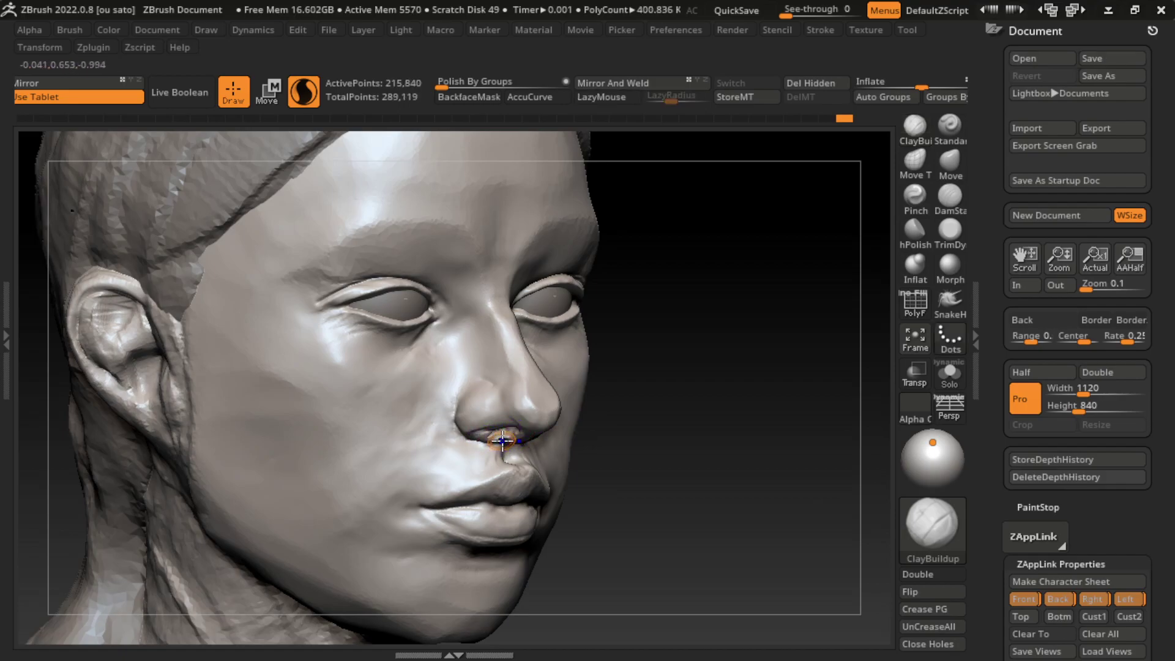
{"action": "key", "text": "ctrl"}
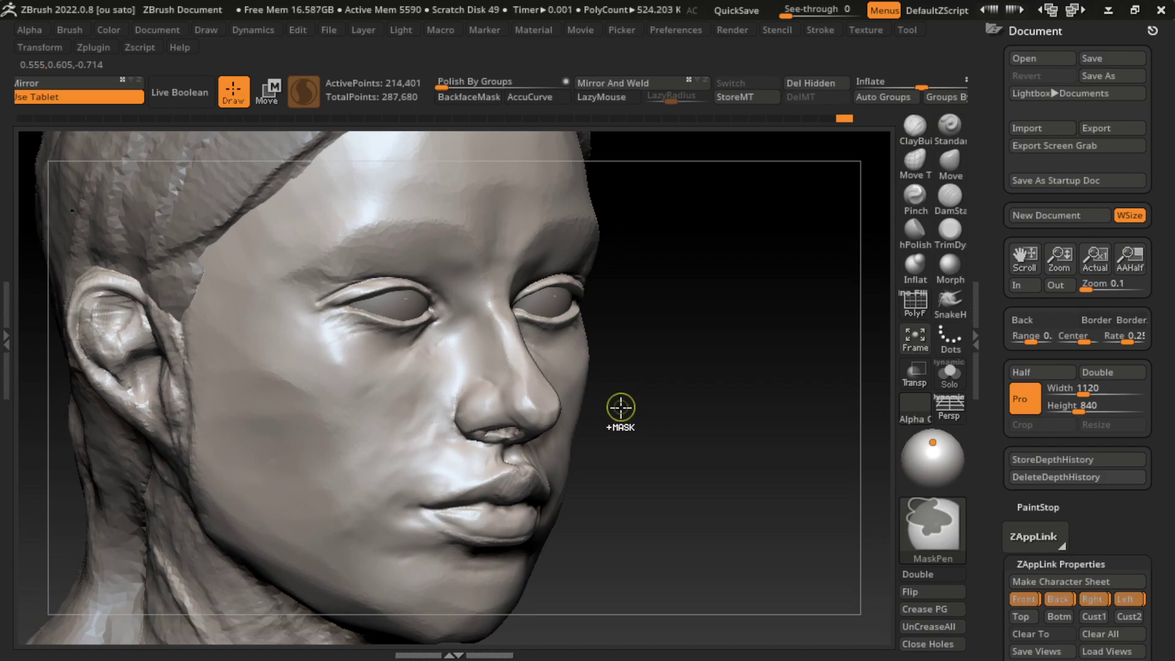
{"action": "left_click_drag", "start_coordinate": [572, 419], "coordinate": [485, 434]}
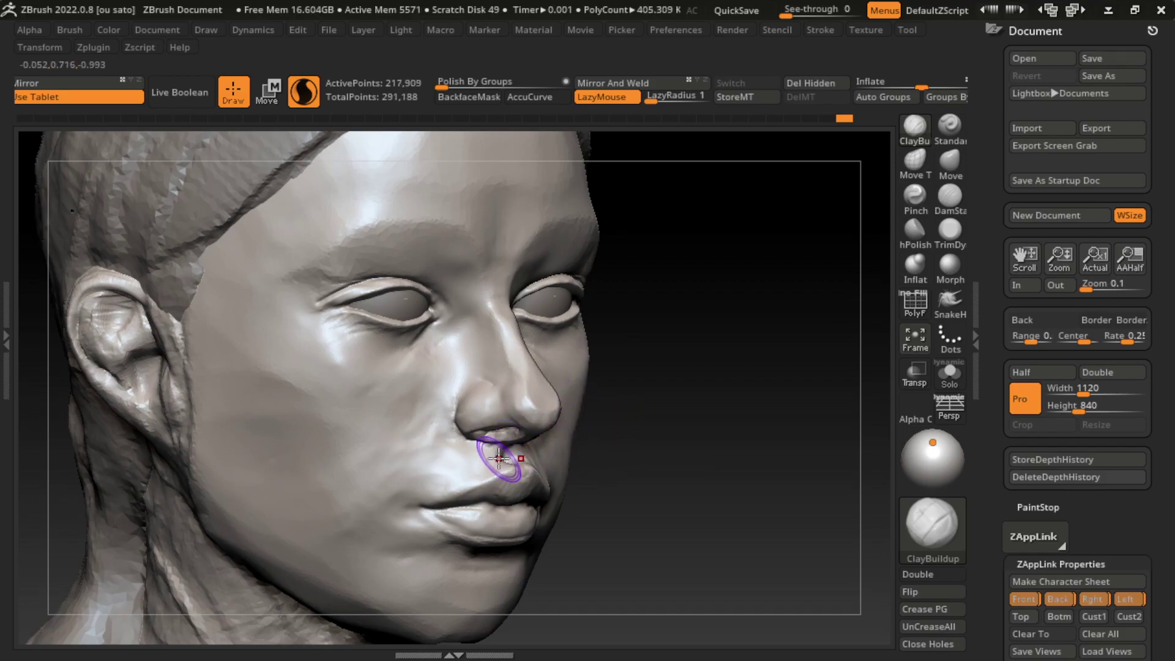
{"action": "mouse_move", "coordinate": [542, 465]}
{"action": "left_mouse_down"}
{"action": "mouse_move", "coordinate": [507, 454]}
{"action": "mouse_move", "coordinate": [521, 452]}
{"action": "left_mouse_up"}
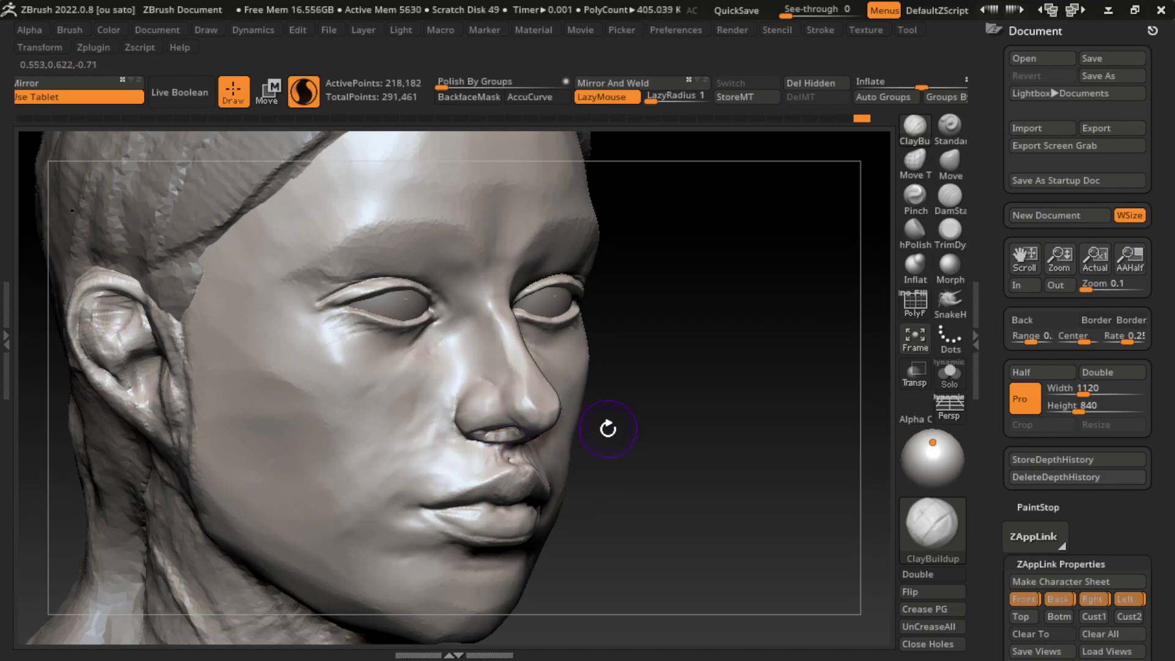
- Carve the lip crease toward the mouth corner with DamStandard, viewing from front and three-quarter
{"action": "key", "text": "b"}
{"action": "key", "text": "d"}
{"action": "key", "text": "s"}
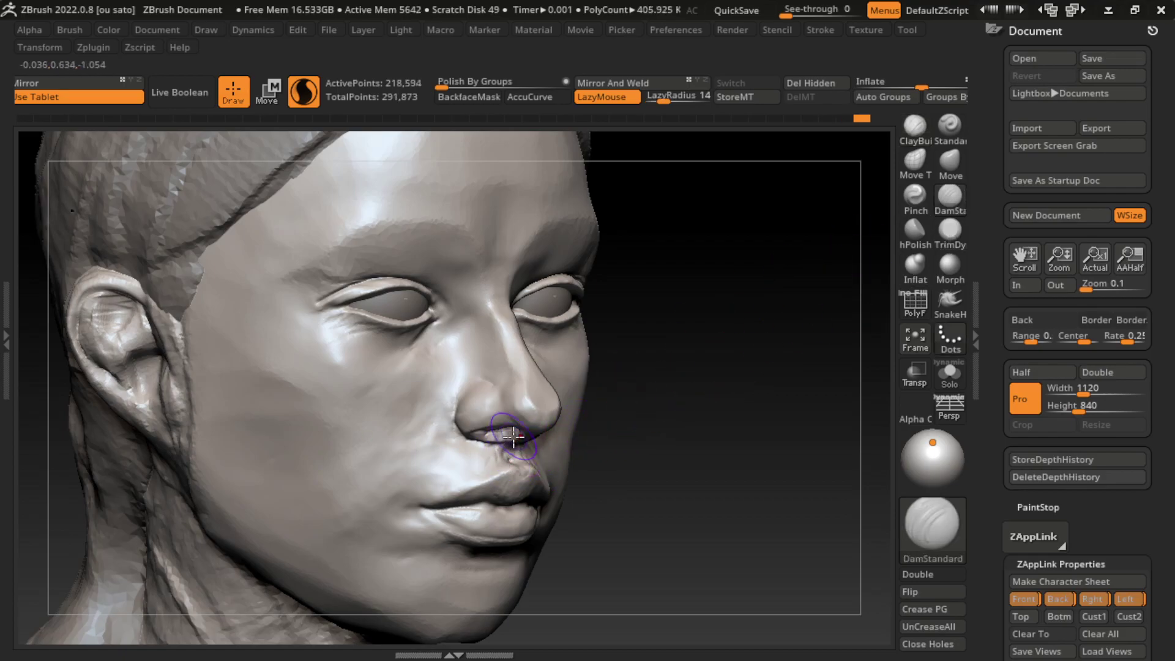
{"action": "mouse_move", "coordinate": [513, 436]}
{"action": "right_mouse_down"}
{"action": "mouse_move", "coordinate": [624, 451]}
{"action": "mouse_move", "coordinate": [514, 453]}
{"action": "right_mouse_up"}
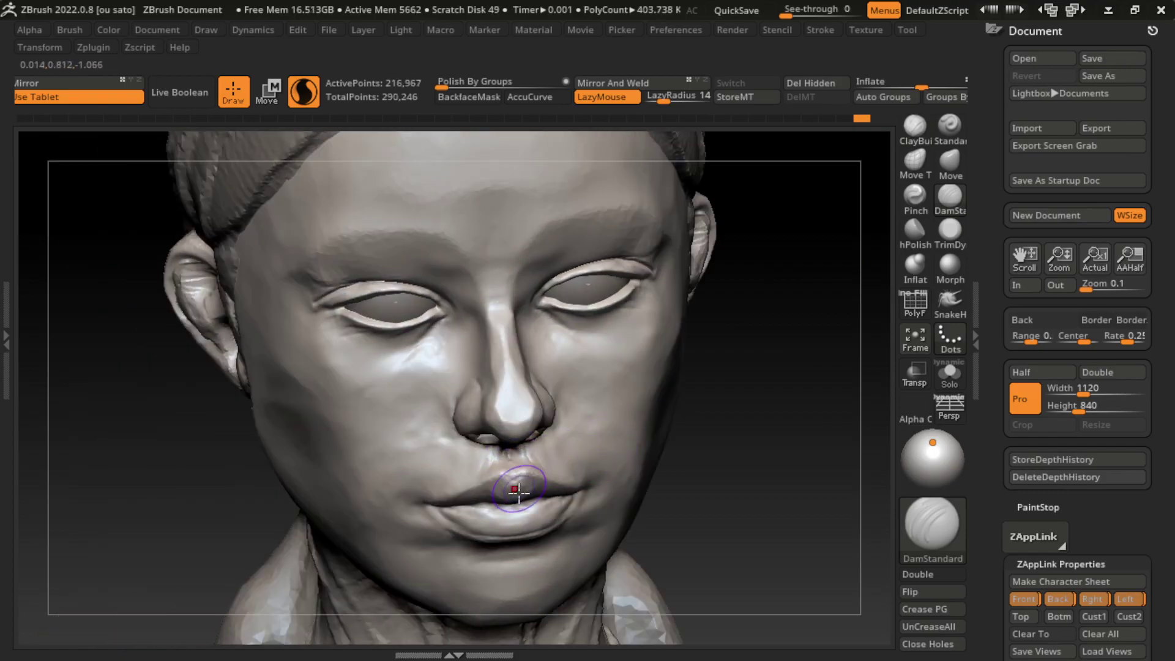
{"action": "mouse_move", "coordinate": [611, 459]}
{"action": "right_mouse_down"}
{"action": "mouse_move", "coordinate": [620, 466]}
{"action": "mouse_move", "coordinate": [599, 451]}
{"action": "mouse_move", "coordinate": [714, 514]}
{"action": "right_mouse_up"}
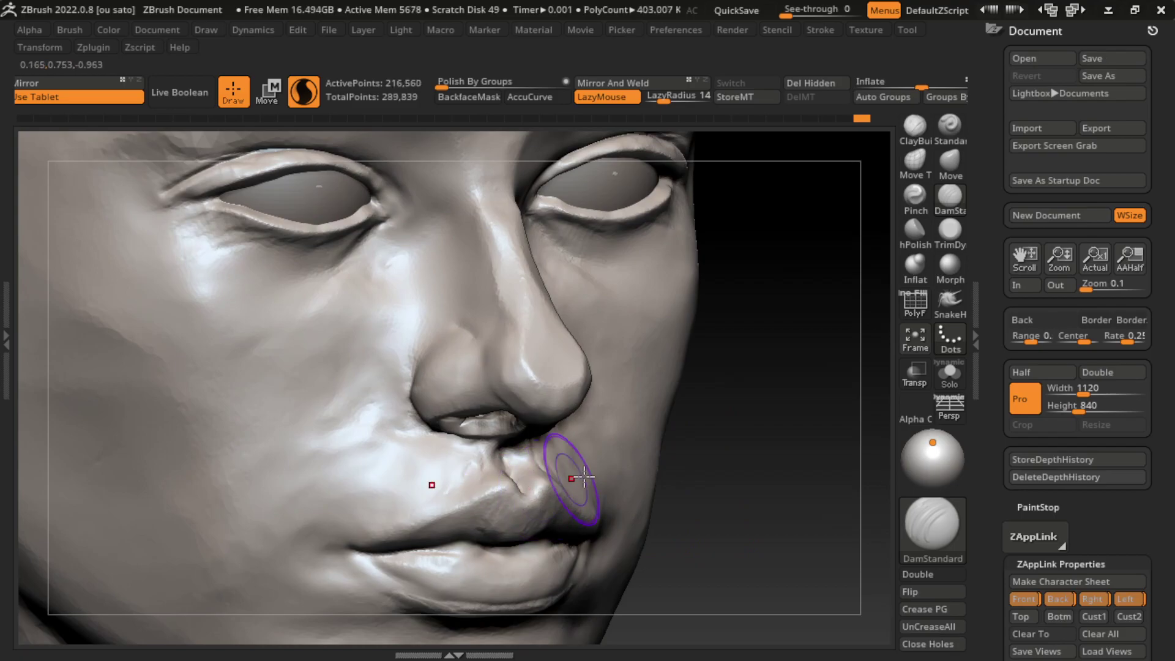
{"action": "key", "text": "space"}
{"action": "mouse_move", "coordinate": [804, 446]}
{"action": "right_mouse_down"}
{"action": "mouse_move", "coordinate": [774, 375]}
{"action": "mouse_move", "coordinate": [503, 486]}
{"action": "right_mouse_up"}
{"action": "left_click_drag", "start_coordinate": [525, 501], "coordinate": [367, 550], "text": "shift"}
{"action": "right_click_drag", "start_coordinate": [852, 440], "coordinate": [546, 480]}
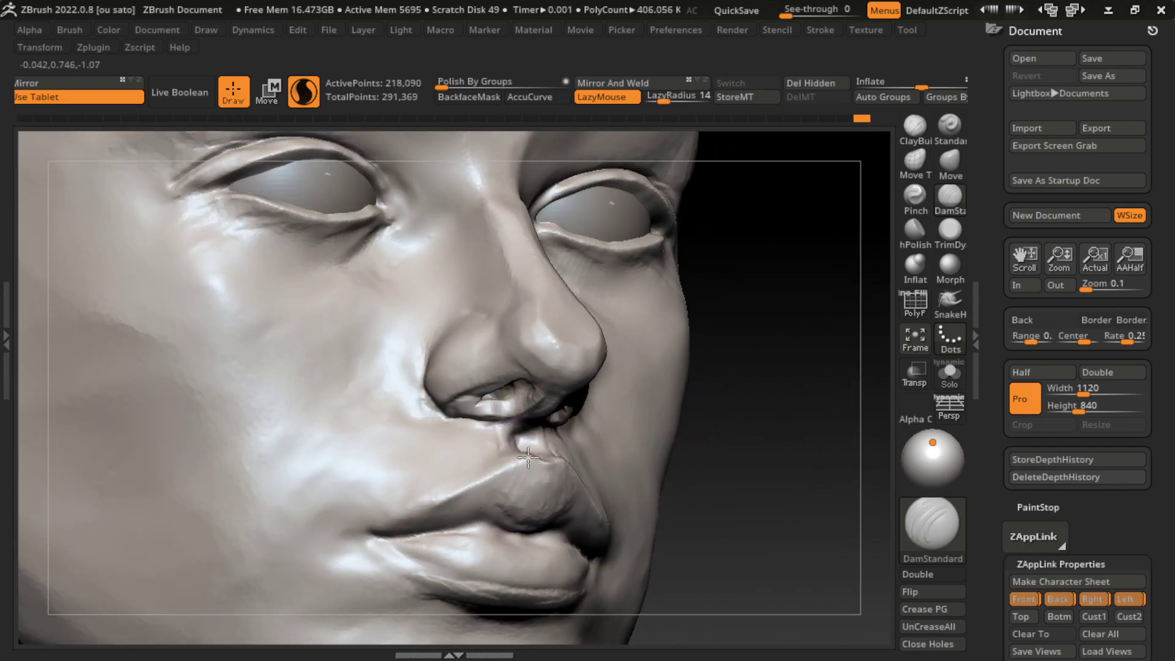
{"action": "left_click_drag", "start_coordinate": [546, 480], "coordinate": [346, 543]}
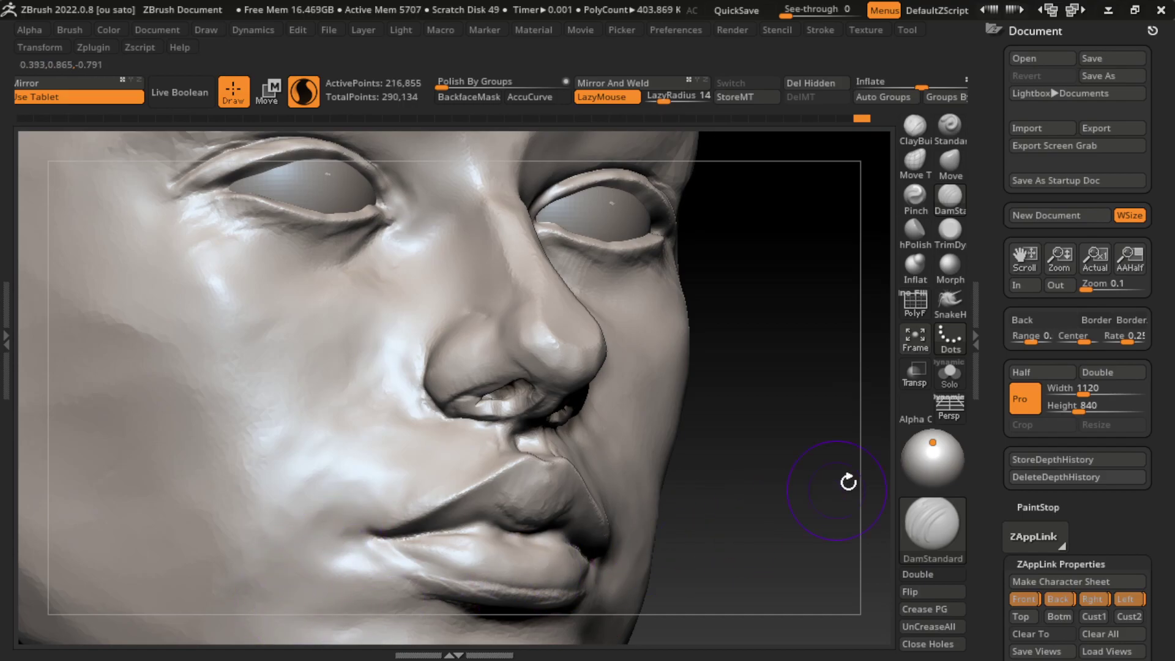
{"action": "left_click", "coordinate": [1091, 599]}
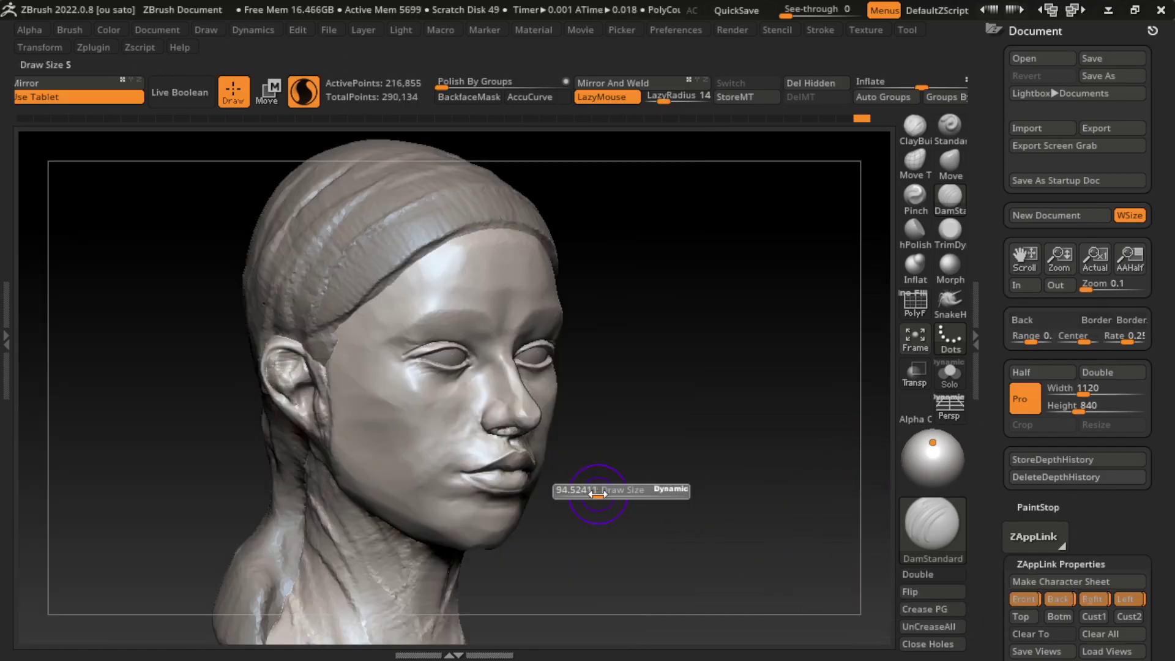
{"action": "key", "text": "b"}
{"action": "key", "text": "m"}
{"action": "key", "text": "v"}
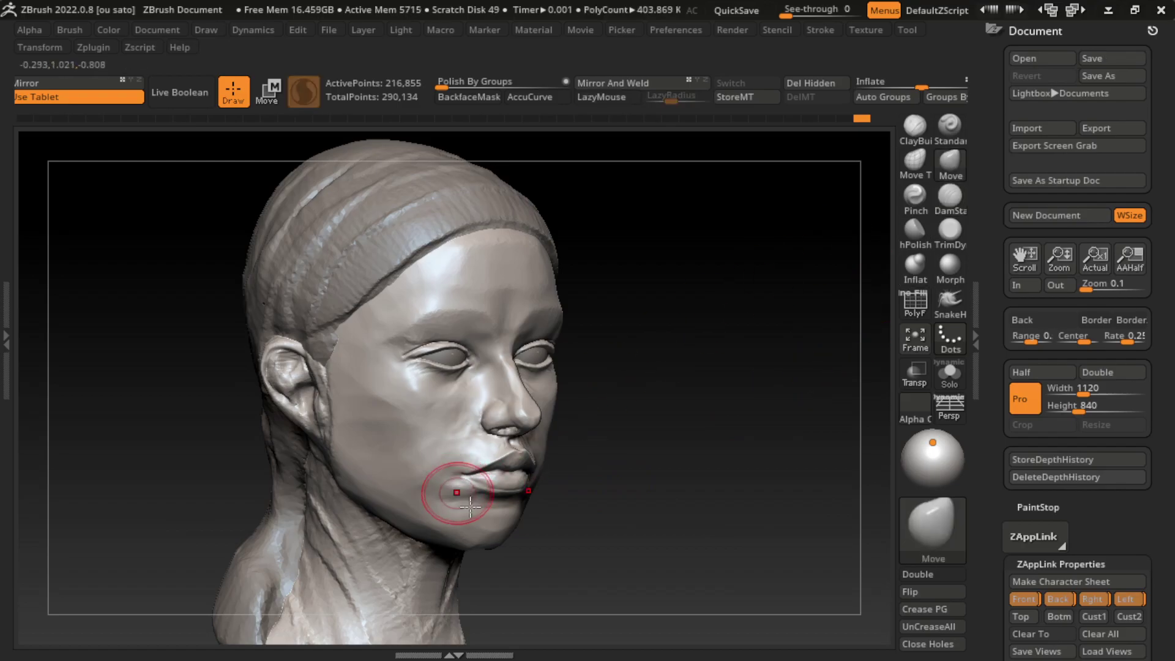
{"action": "key", "text": "s"}
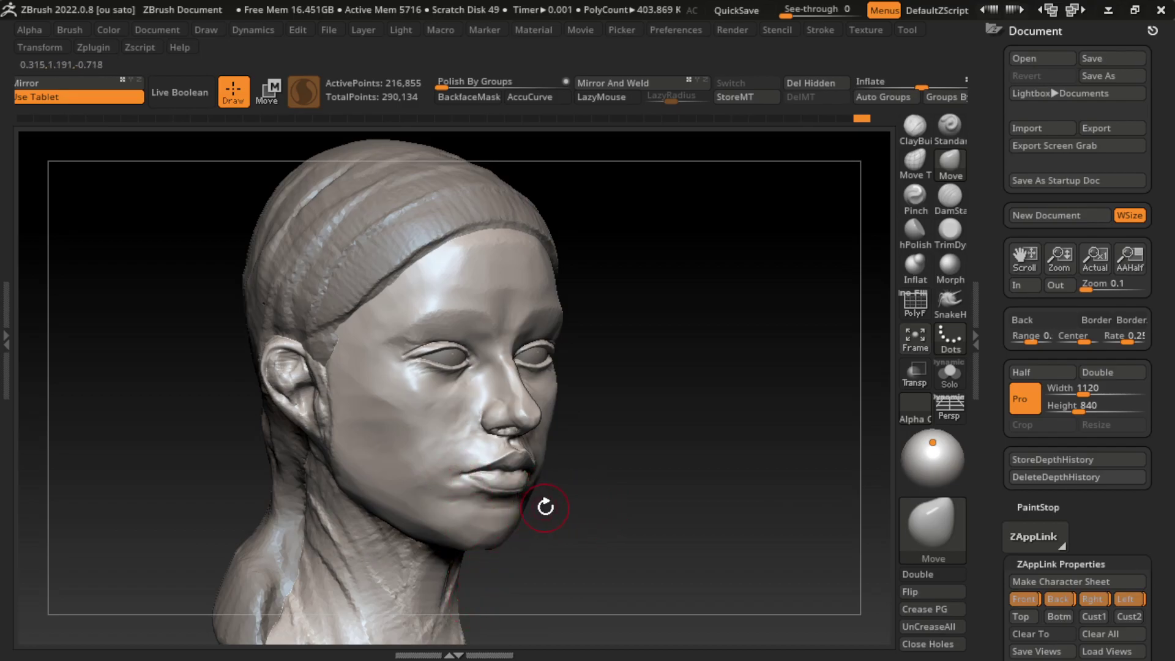
{"action": "left_click", "coordinate": [485, 483]}
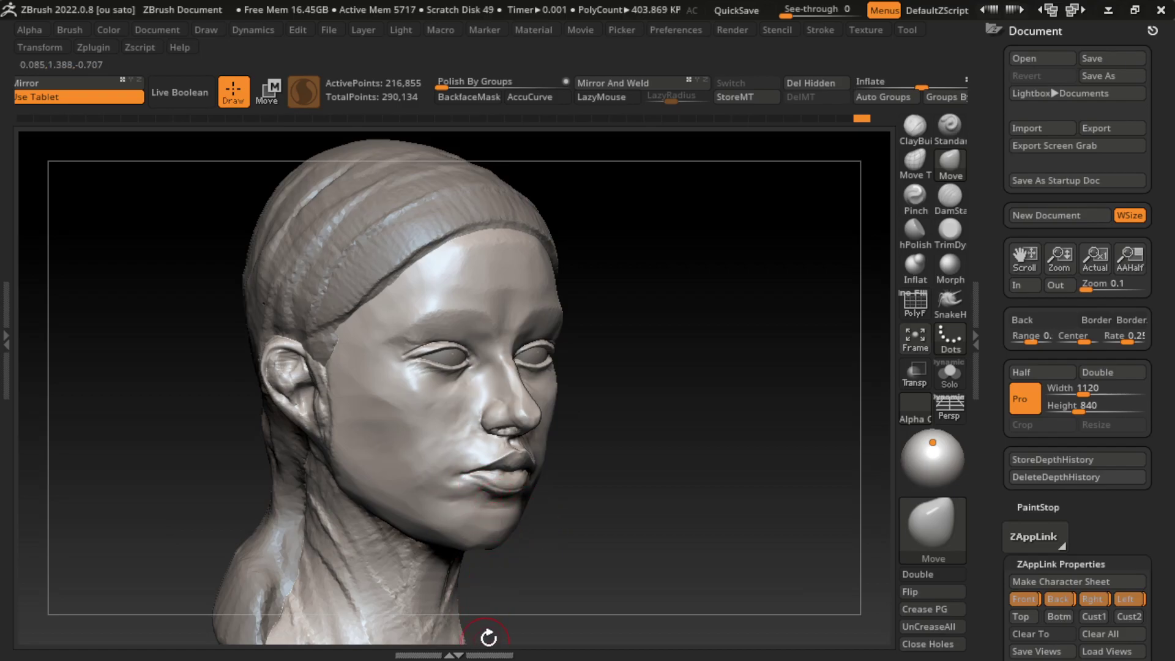
{"action": "left_click_drag", "start_coordinate": [555, 501], "coordinate": [489, 483], "text": "shift"}
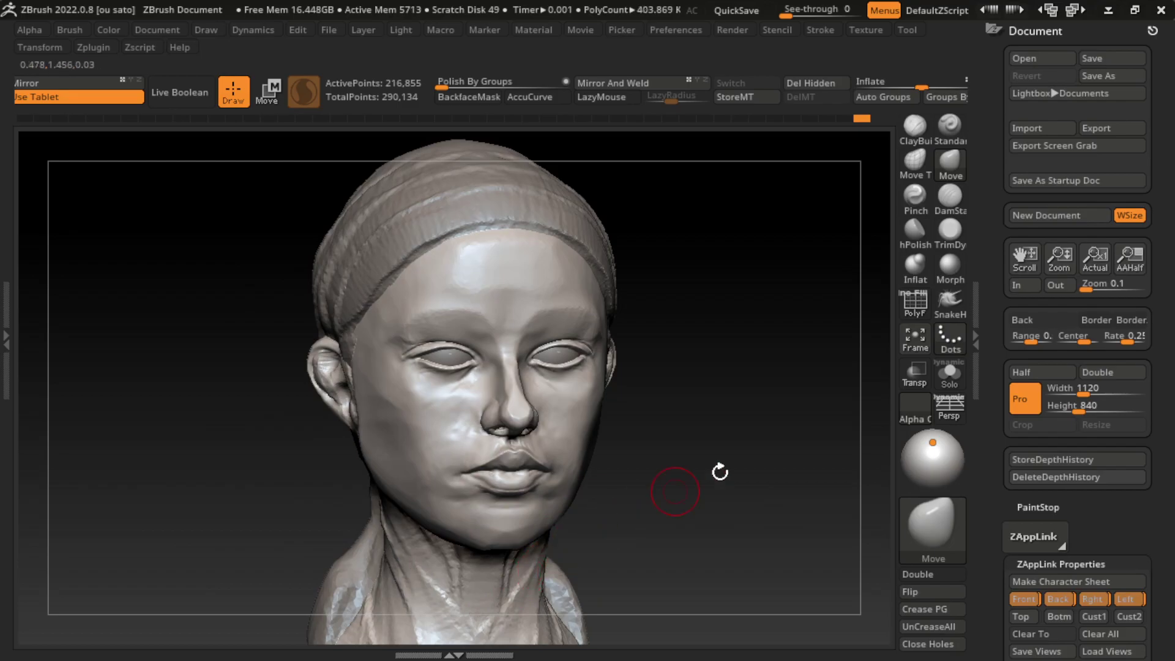
{"action": "left_click", "coordinate": [1104, 600]}
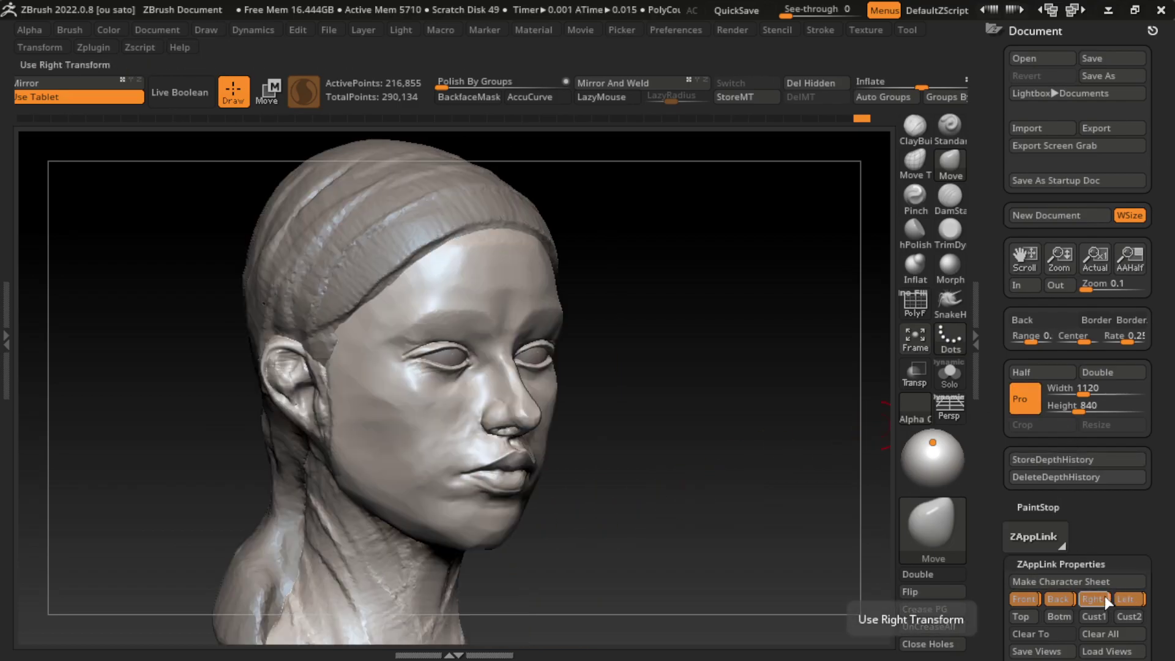
{"action": "key", "text": "s"}
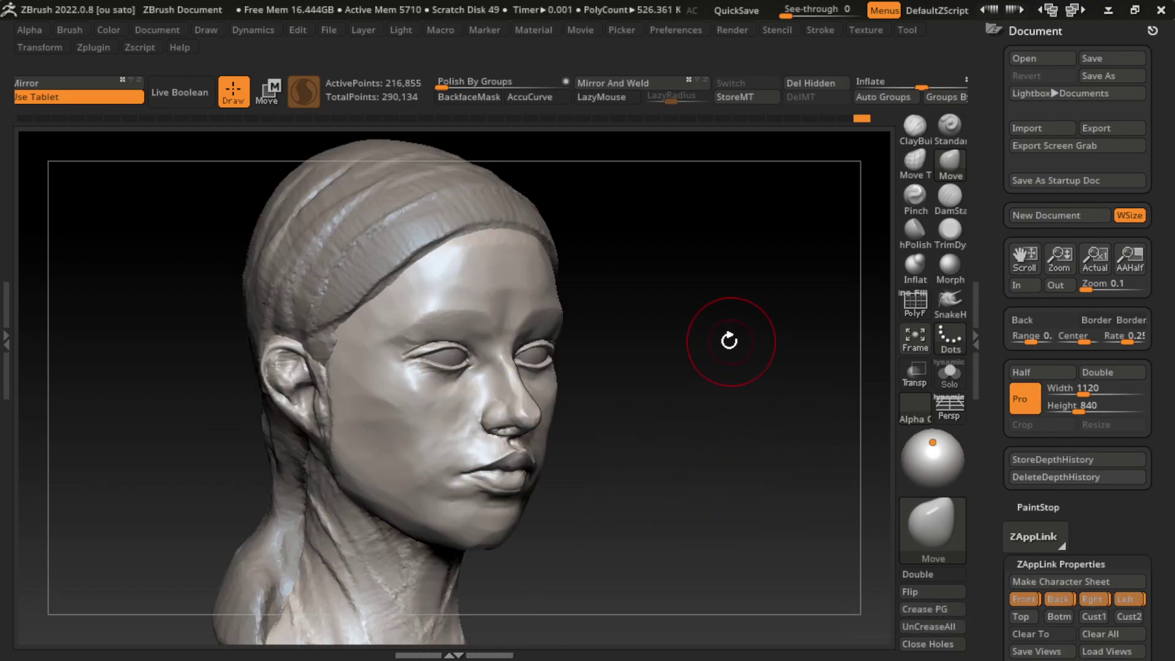
{"action": "left_click", "coordinate": [952, 247]}
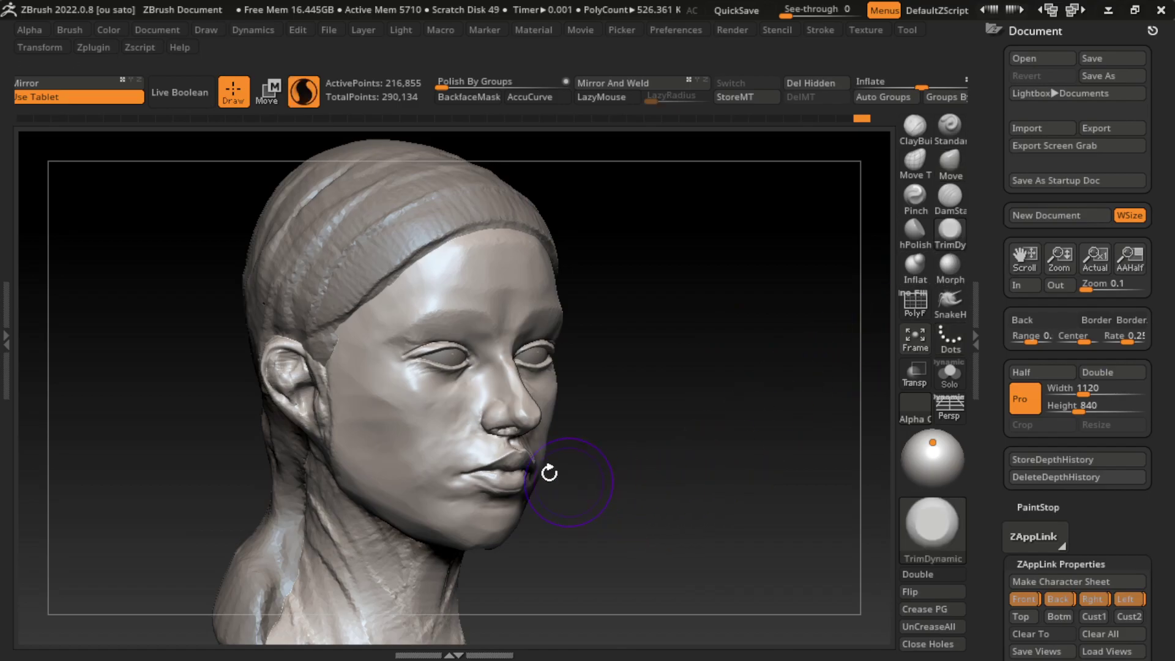
- Flatten the cheek, the jaw near the ear and the side of the neck with TrimDynamic
{"action": "mouse_move", "coordinate": [374, 433]}
{"action": "left_mouse_down"}
{"action": "mouse_move", "coordinate": [414, 418]}
{"action": "mouse_move", "coordinate": [324, 428]}
{"action": "left_mouse_up"}
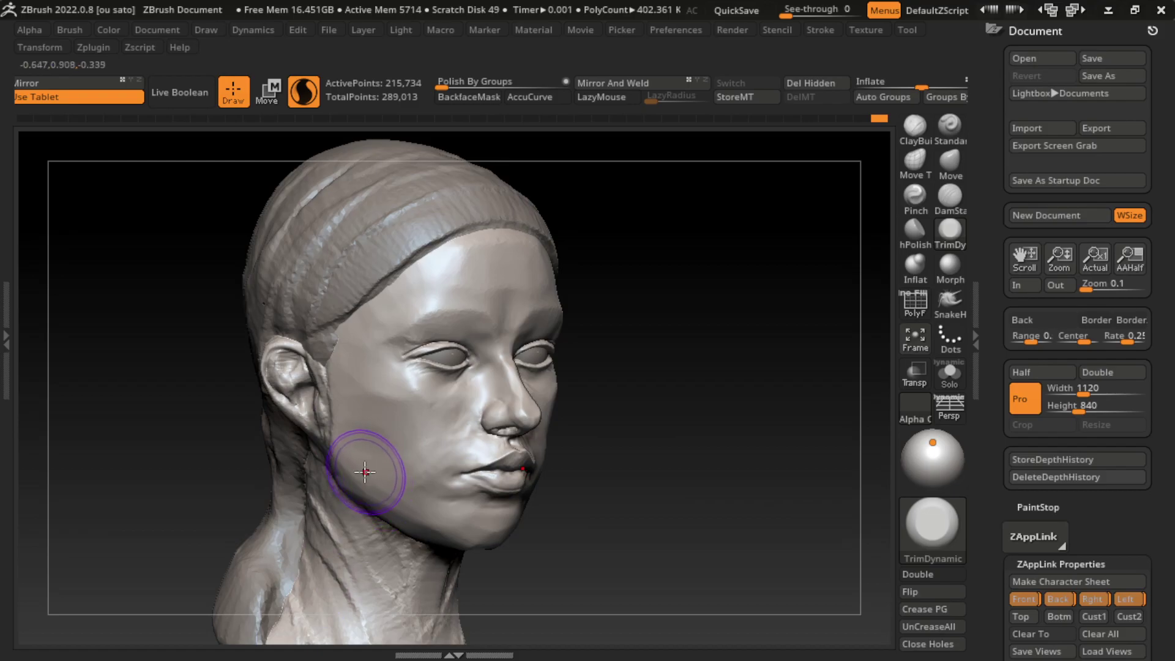
{"action": "left_click_drag", "start_coordinate": [366, 472], "coordinate": [350, 426]}
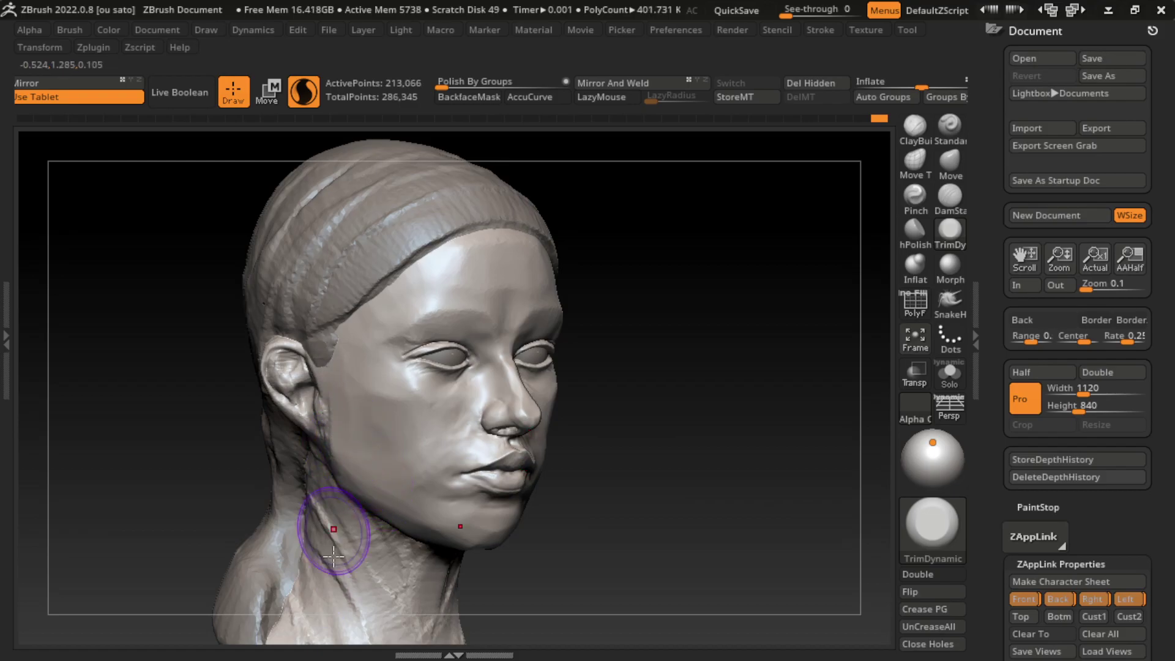
{"action": "left_click_drag", "start_coordinate": [341, 501], "coordinate": [380, 569]}
- With a smaller brush, smooth the jaw and lower neck, then select the PM3D_Sphere3D2 subtool
{"action": "key", "text": "s"}
{"action": "left_click_drag", "start_coordinate": [411, 491], "coordinate": [341, 465]}
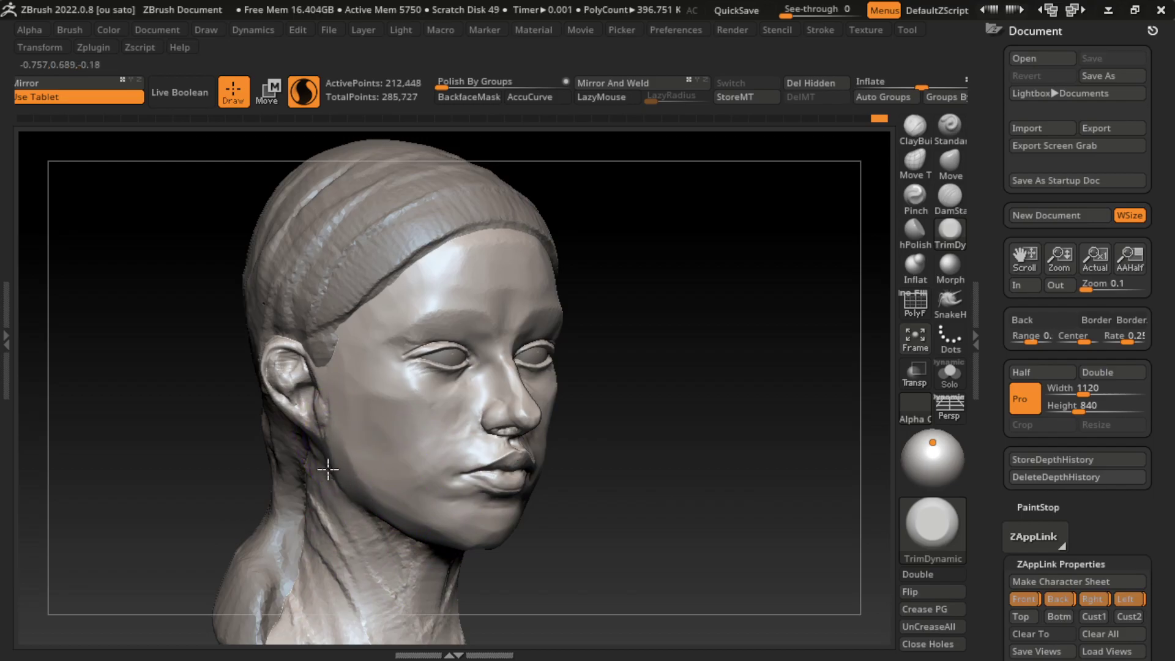
{"action": "left_click_drag", "start_coordinate": [373, 556], "coordinate": [315, 485]}
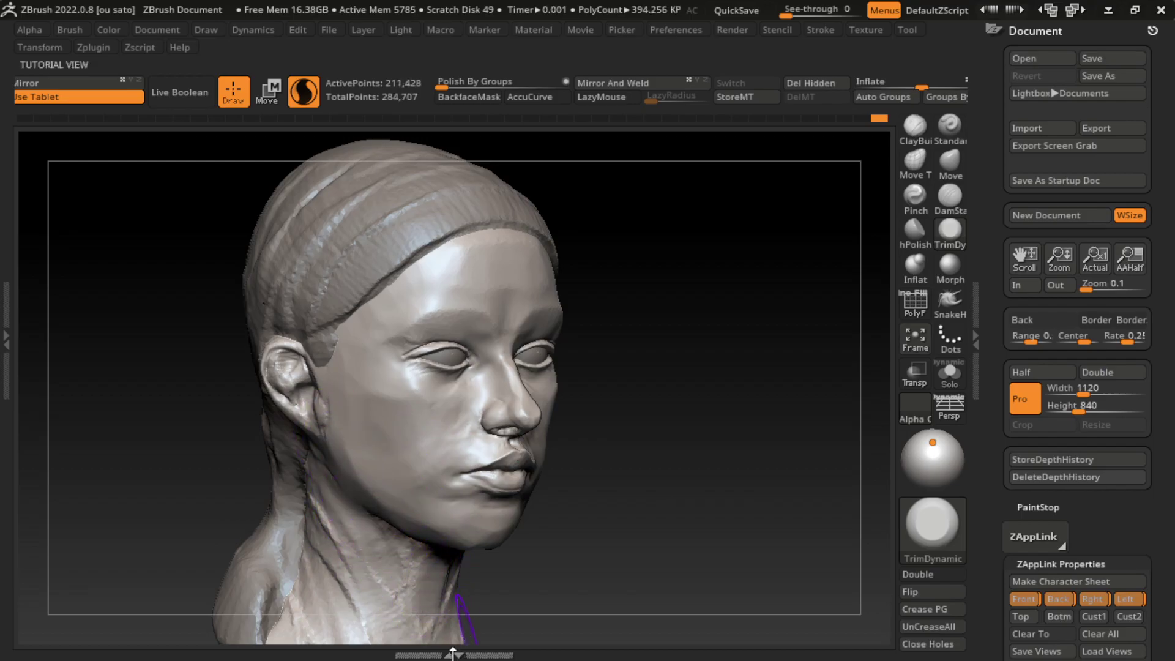
{"action": "left_click_drag", "start_coordinate": [392, 587], "coordinate": [380, 524]}
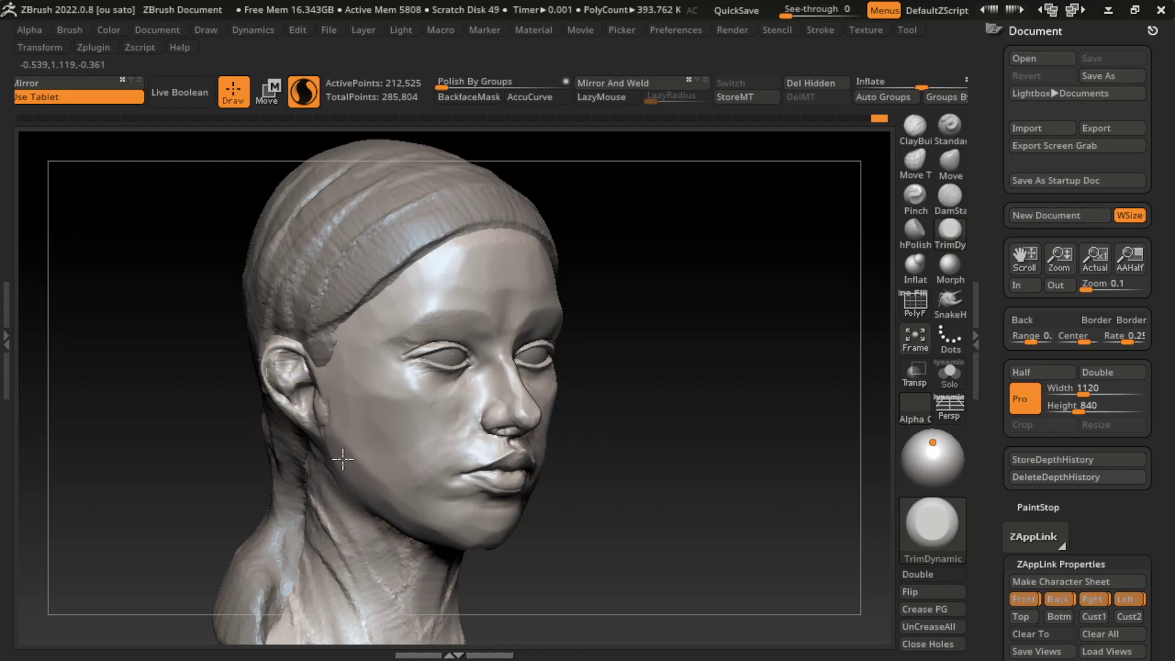
{"action": "left_click_drag", "start_coordinate": [393, 629], "coordinate": [420, 603]}
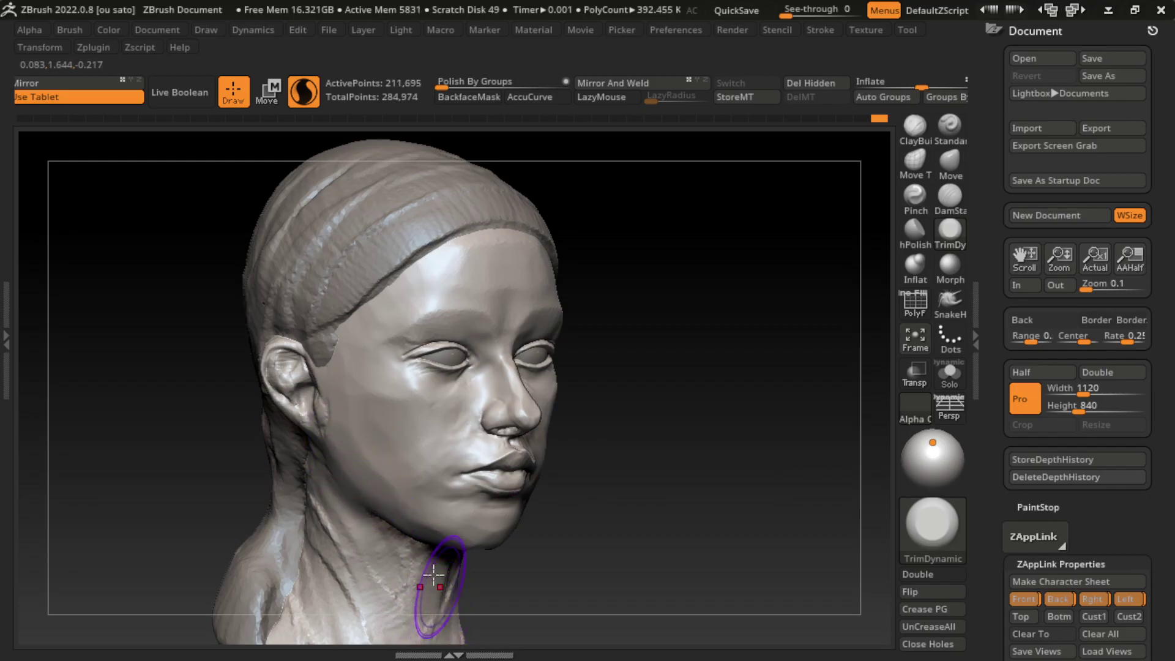
{"action": "left_click_drag", "start_coordinate": [373, 502], "coordinate": [388, 532], "text": "shift"}
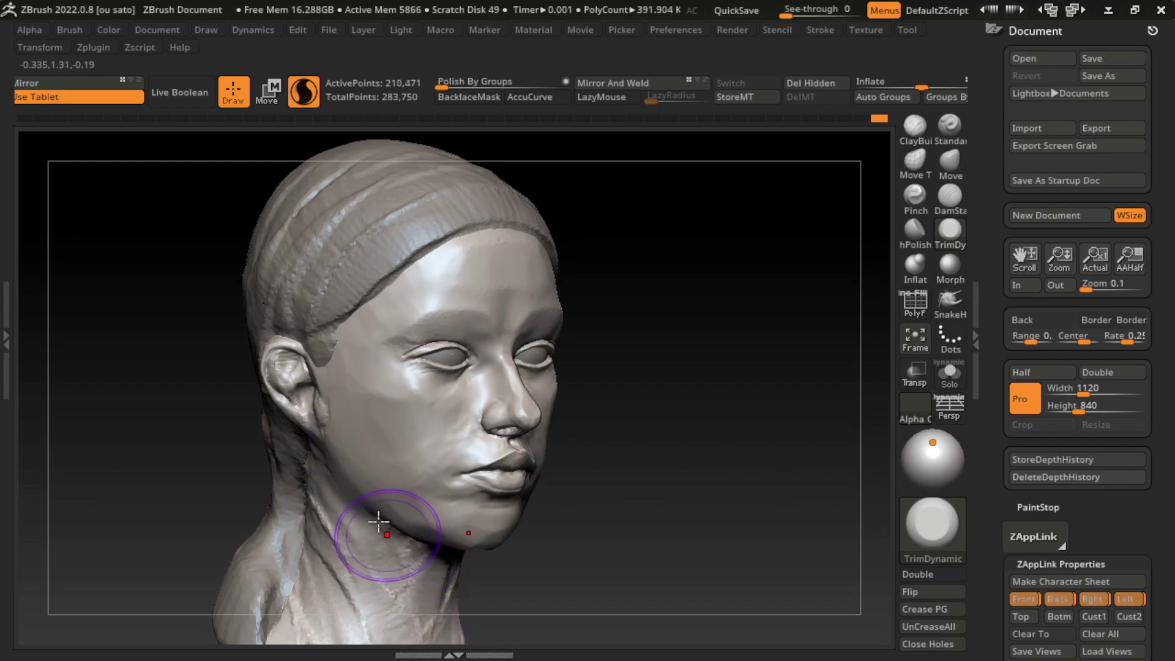
{"action": "mouse_move", "coordinate": [367, 582]}
{"action": "left_mouse_down", "text": "shift"}
{"action": "mouse_move", "coordinate": [314, 513]}
{"action": "mouse_move", "coordinate": [404, 612]}
{"action": "left_mouse_up", "text": "shift"}
{"action": "left_click", "coordinate": [386, 566], "text": "alt"}
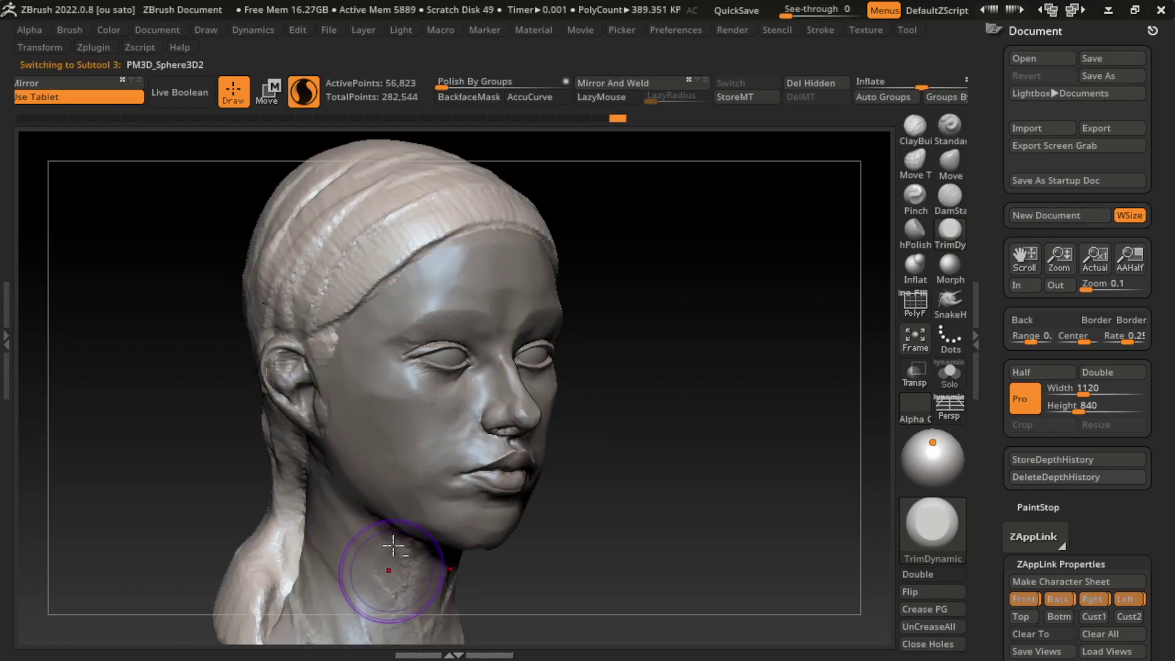
- Select the eye subtool and carve iris indentations into both eyeballs with ClayBuildup
{"action": "left_click_drag", "start_coordinate": [393, 546], "coordinate": [440, 551], "text": "shift"}
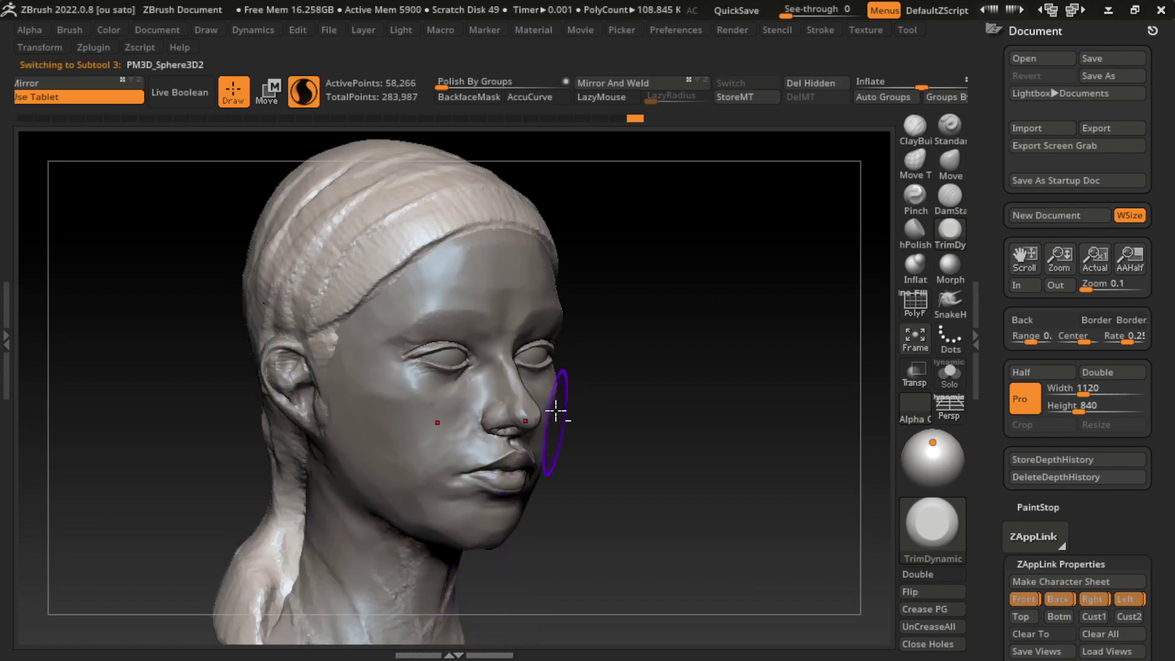
{"action": "left_click", "coordinate": [534, 416], "text": "alt"}
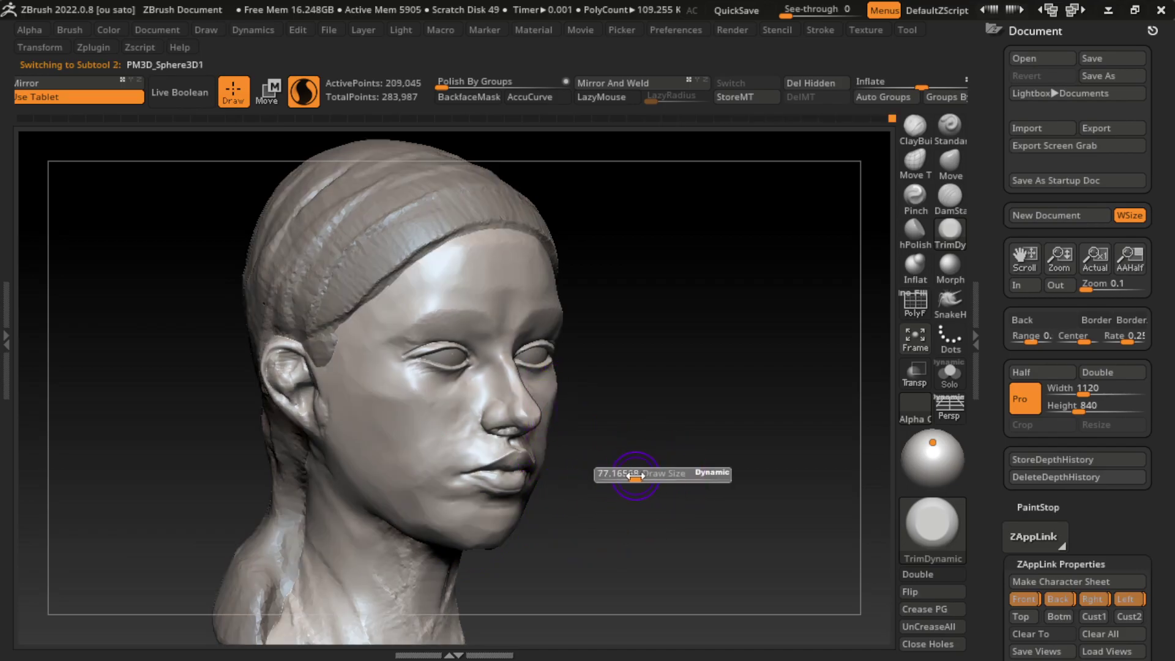
{"action": "left_click", "coordinate": [533, 311], "text": "alt"}
{"action": "mouse_move", "coordinate": [566, 318]}
{"action": "left_mouse_down"}
{"action": "mouse_move", "coordinate": [589, 375]}
{"action": "mouse_move", "coordinate": [655, 405]}
{"action": "left_mouse_up"}
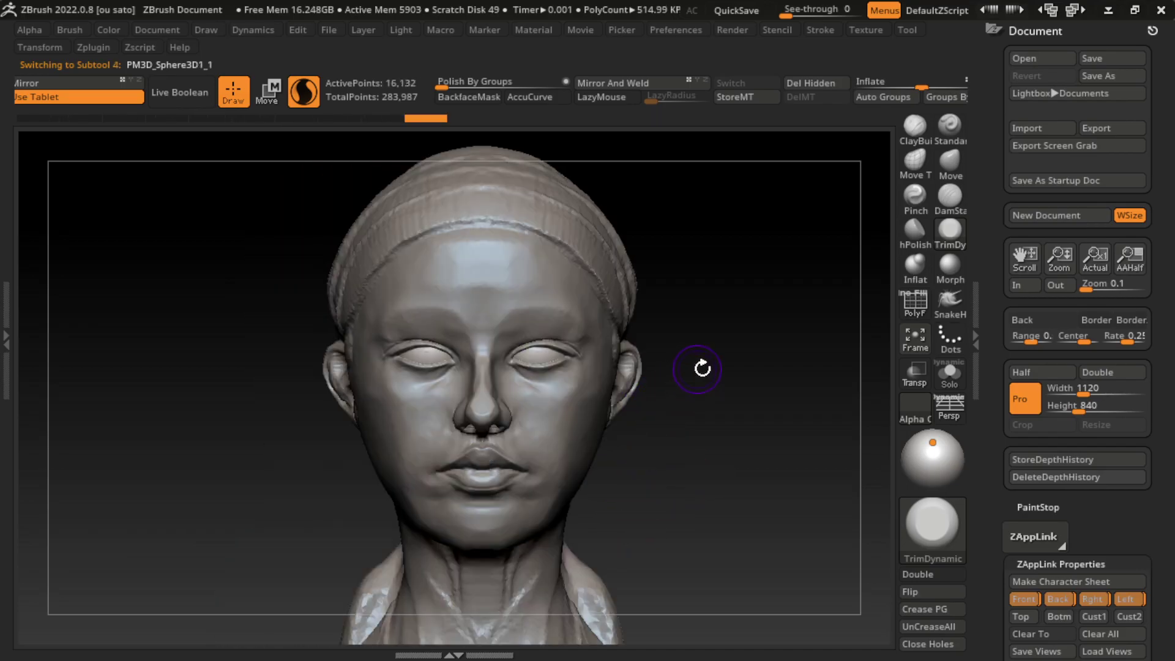
{"action": "left_click_drag", "start_coordinate": [702, 368], "coordinate": [722, 462], "text": "alt"}
{"action": "left_click", "coordinate": [914, 126]}
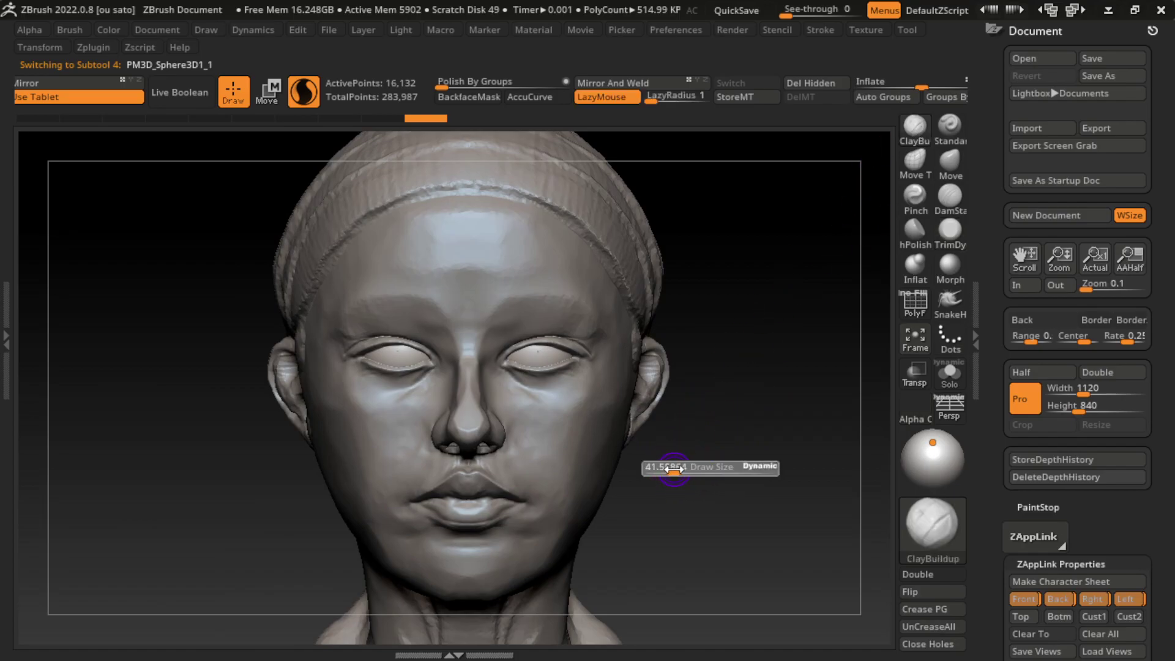
{"action": "mouse_move", "coordinate": [534, 351]}
{"action": "left_mouse_down"}
{"action": "mouse_move", "coordinate": [554, 367]}
{"action": "mouse_move", "coordinate": [533, 347]}
{"action": "left_mouse_up"}
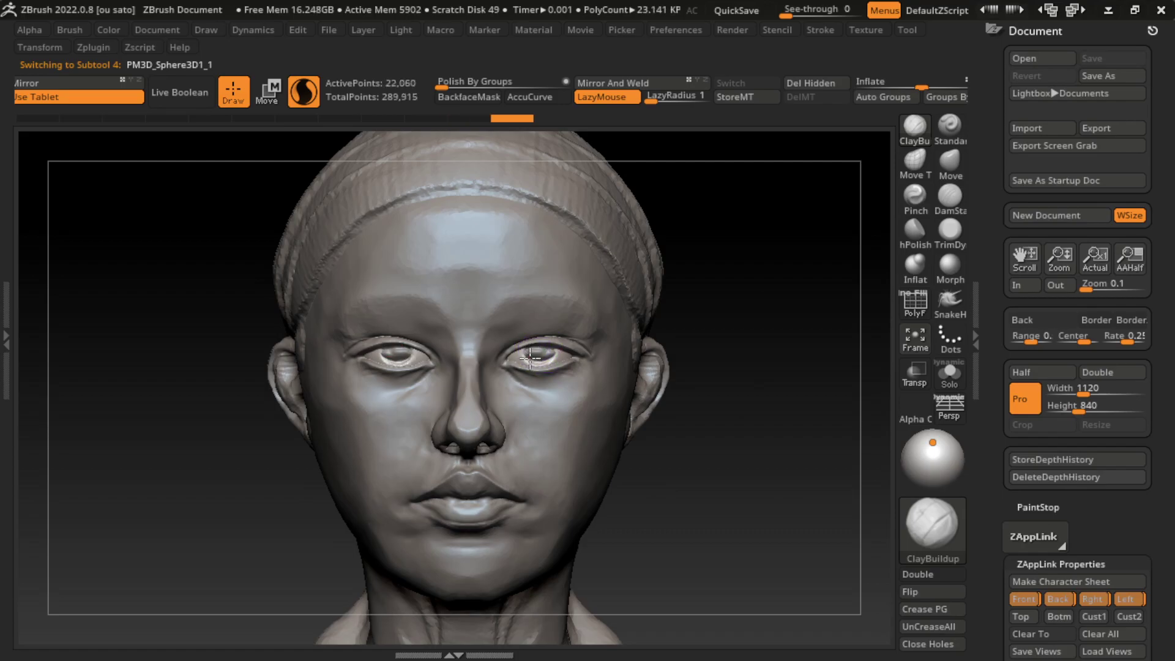
- Reselect the head subtool, resculpt around the right eye and enlarge the brush
{"action": "left_click", "coordinate": [533, 354], "text": "alt"}
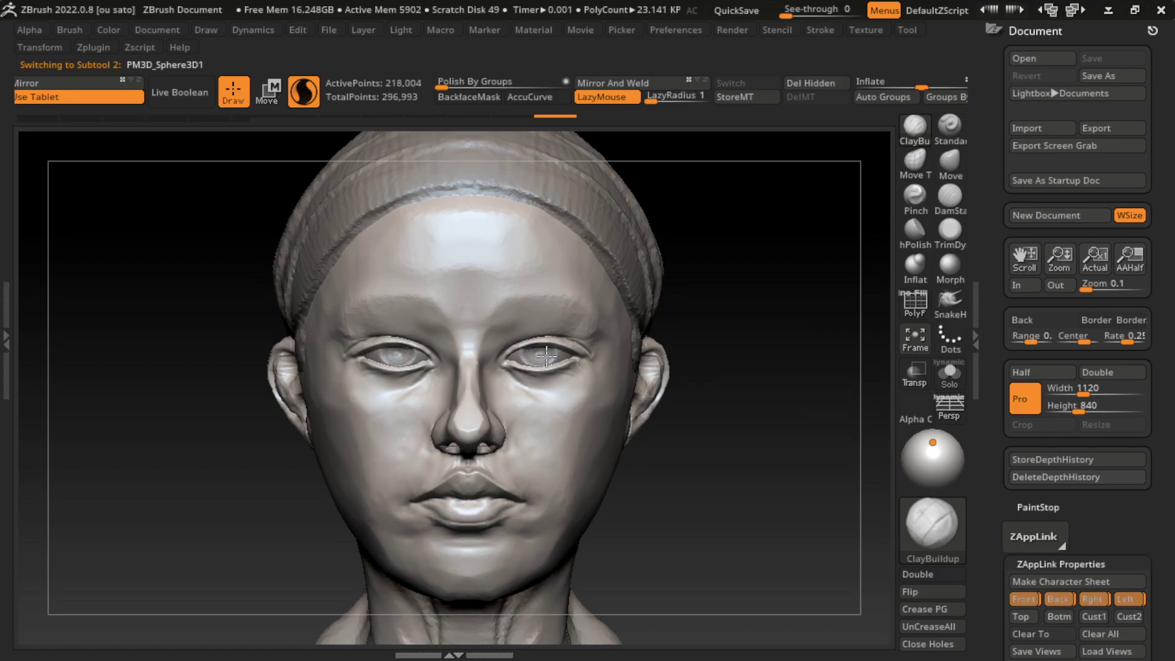
{"action": "left_click_drag", "start_coordinate": [530, 355], "coordinate": [596, 333]}
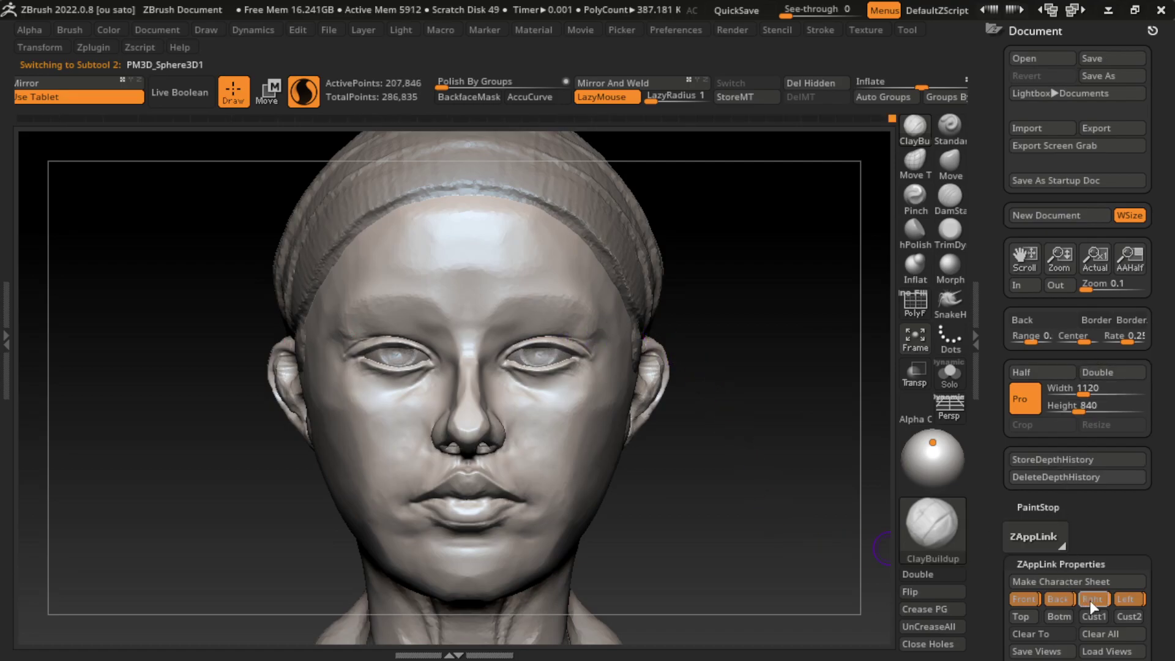
{"action": "left_click", "coordinate": [1089, 600]}
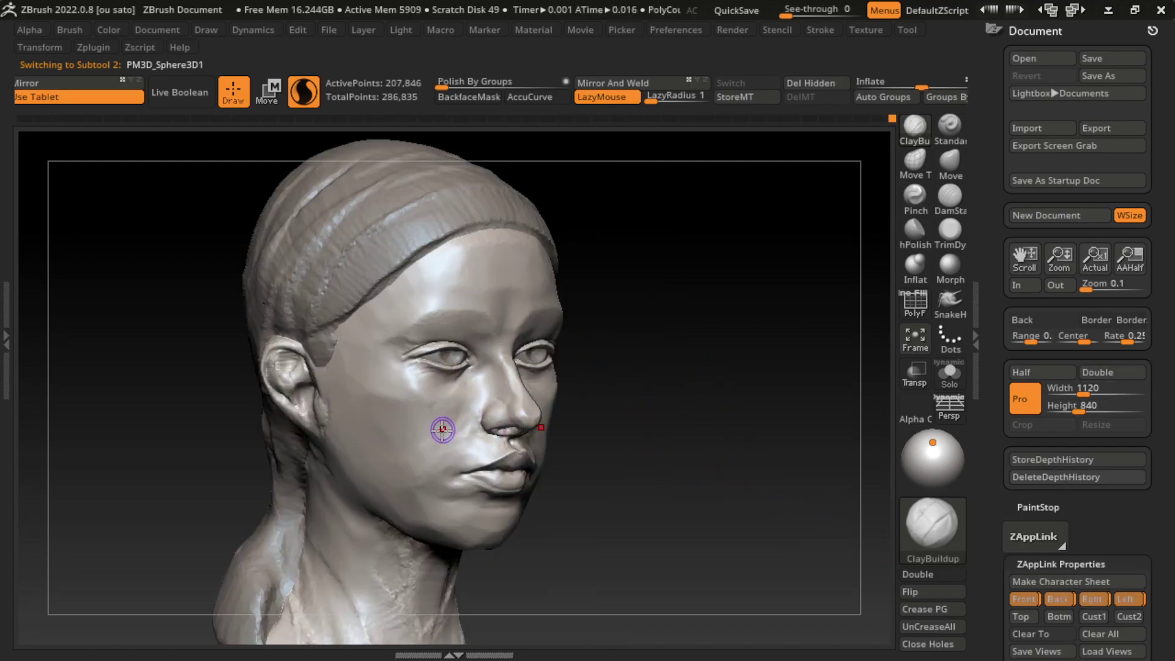
{"action": "key", "text": "s"}
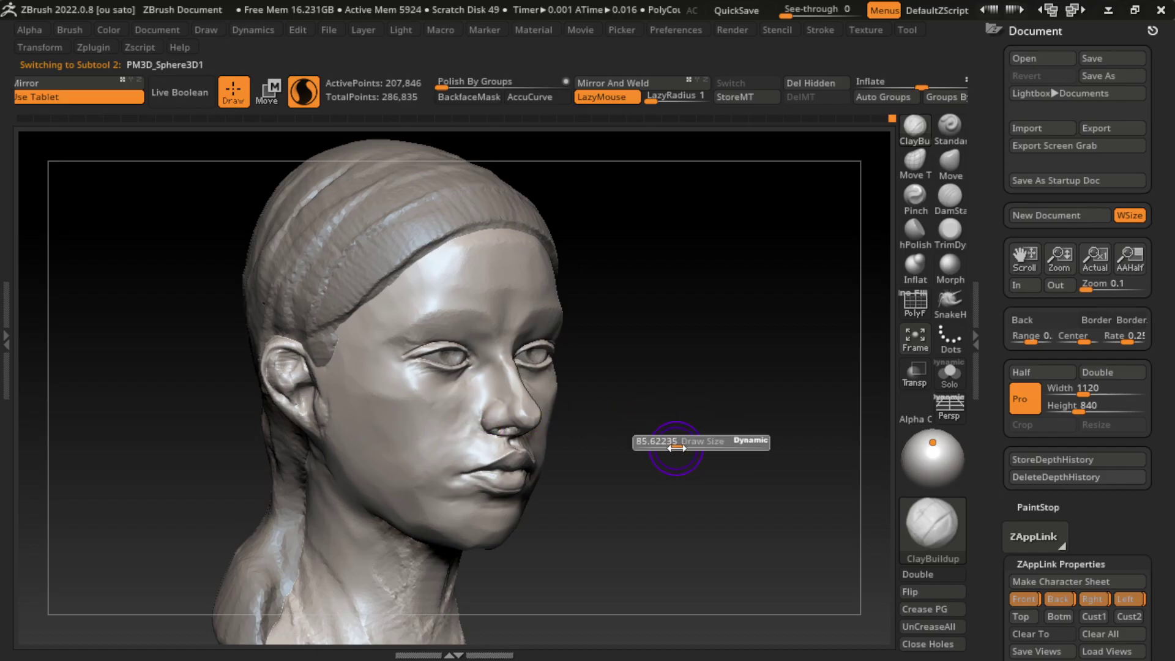
{"action": "mouse_move", "coordinate": [666, 446]}
{"action": "left_mouse_down"}
{"action": "mouse_move", "coordinate": [679, 445]}
{"action": "mouse_move", "coordinate": [703, 401]}
{"action": "left_mouse_up"}
- Mask the lower face, try a Move pull on the lower eyelid, then undo it and clear the mask
{"action": "key", "text": "b"}
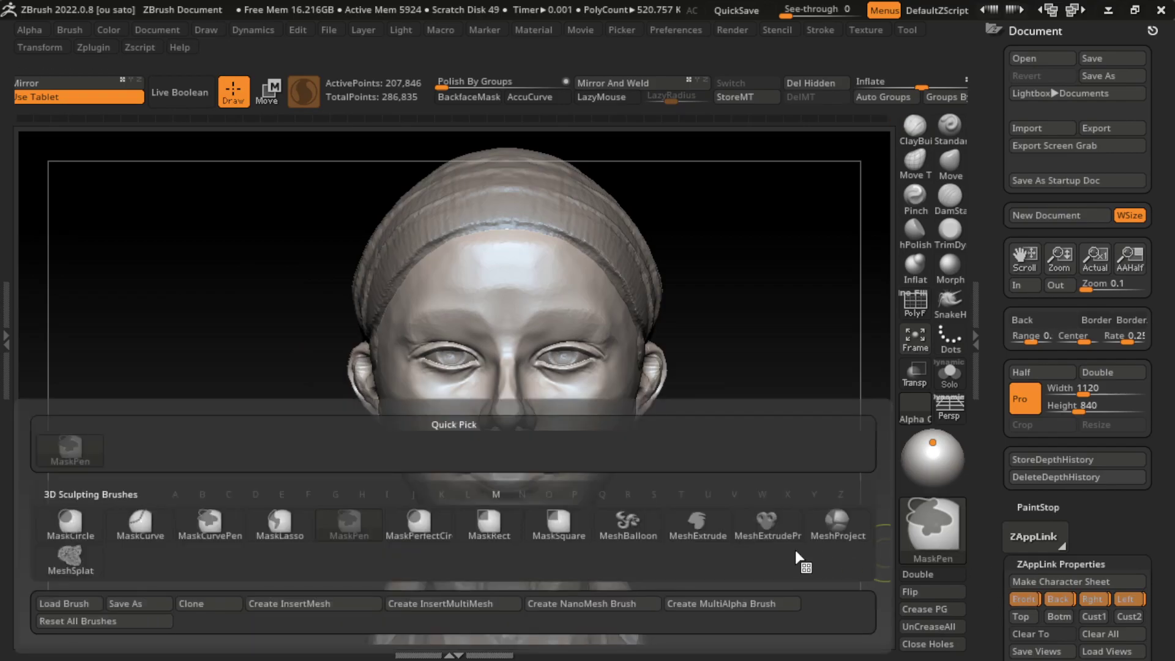
{"action": "left_click", "coordinate": [306, 531]}
{"action": "key", "text": "ctrl"}
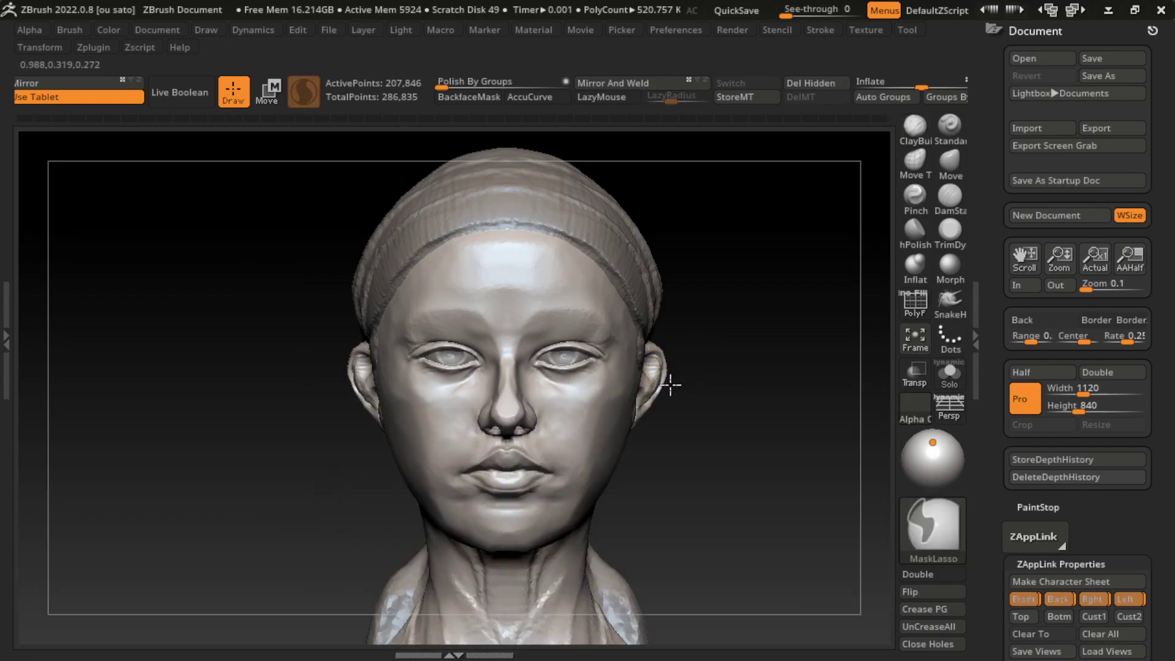
{"action": "left_click_drag", "start_coordinate": [594, 353], "coordinate": [729, 498], "text": "ctrl"}
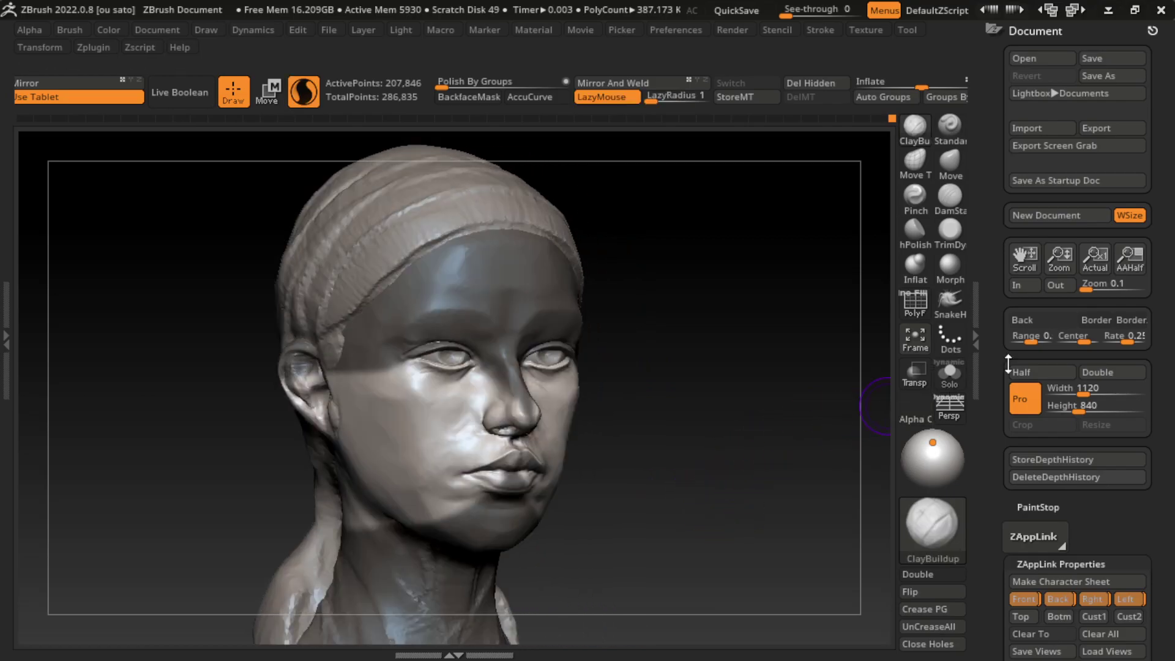
{"action": "left_click_drag", "start_coordinate": [888, 406], "coordinate": [823, 349]}
{"action": "left_click", "coordinate": [950, 164]}
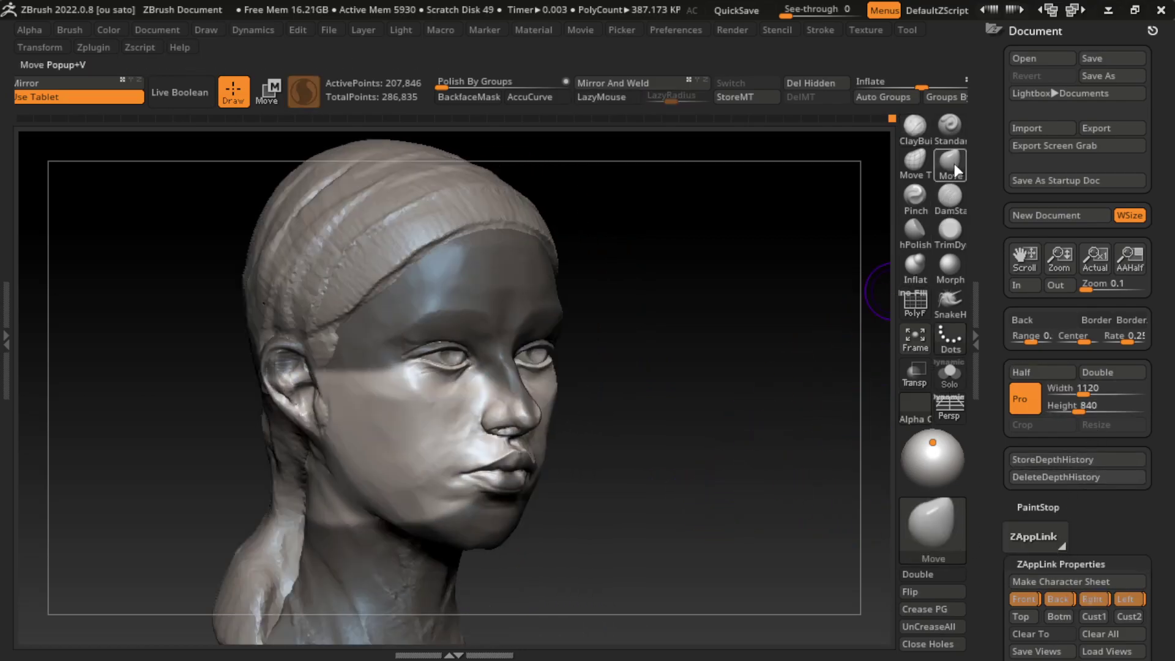
{"action": "left_click_drag", "start_coordinate": [433, 386], "coordinate": [452, 373]}
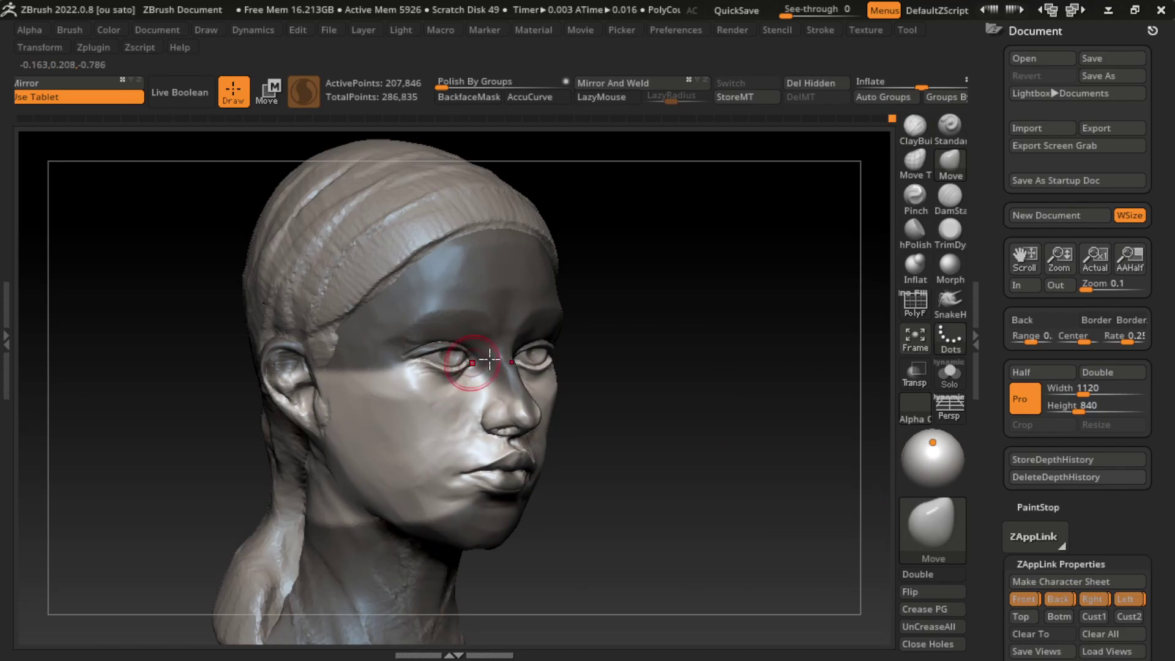
{"action": "key", "text": "ctrl+z"}
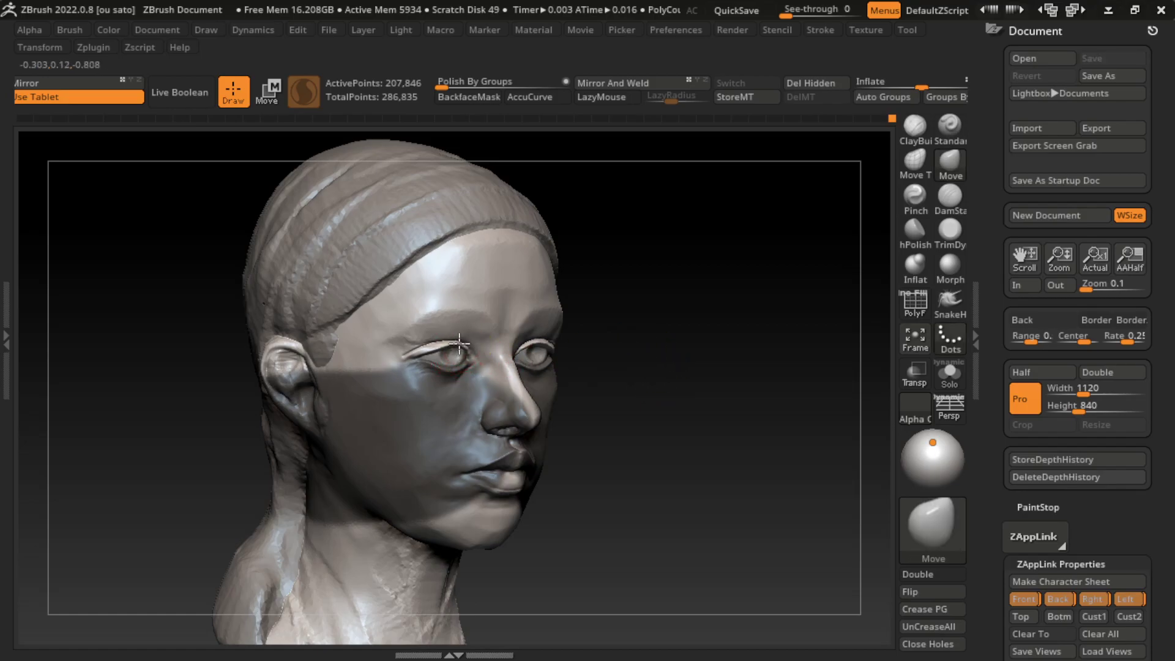
{"action": "key", "text": "ctrl+z"}
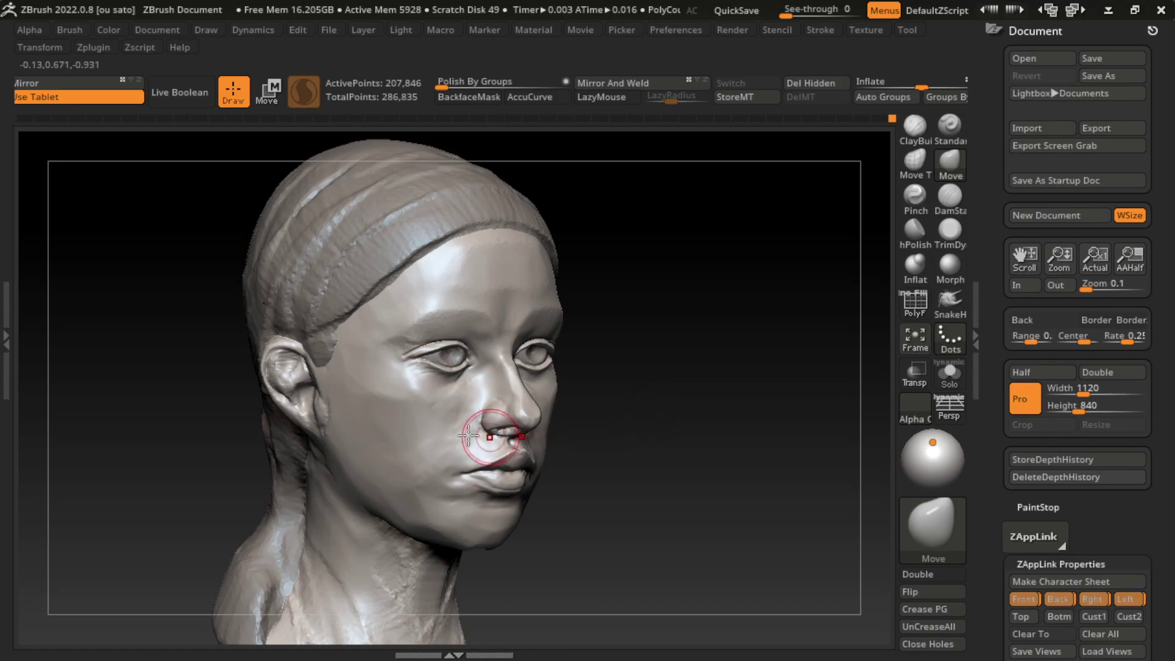
- Smooth around the left eye and add a faint Standard stroke on the left upper eyelid
{"action": "key", "text": "shift"}
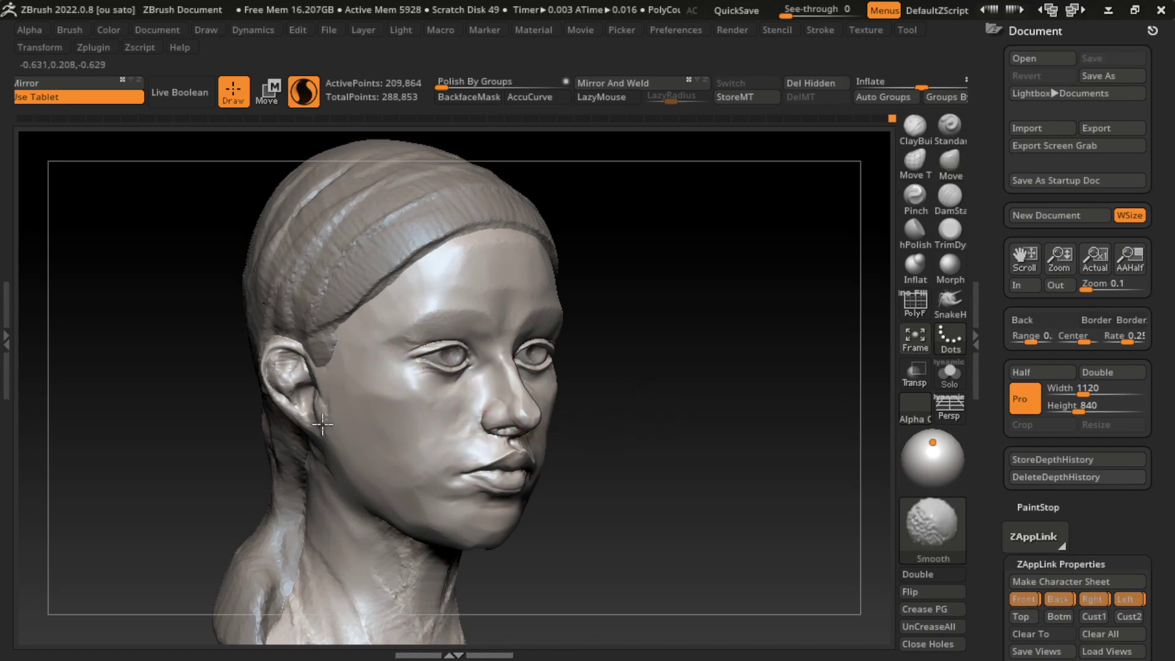
{"action": "left_click_drag", "start_coordinate": [322, 423], "coordinate": [705, 478], "text": "shift"}
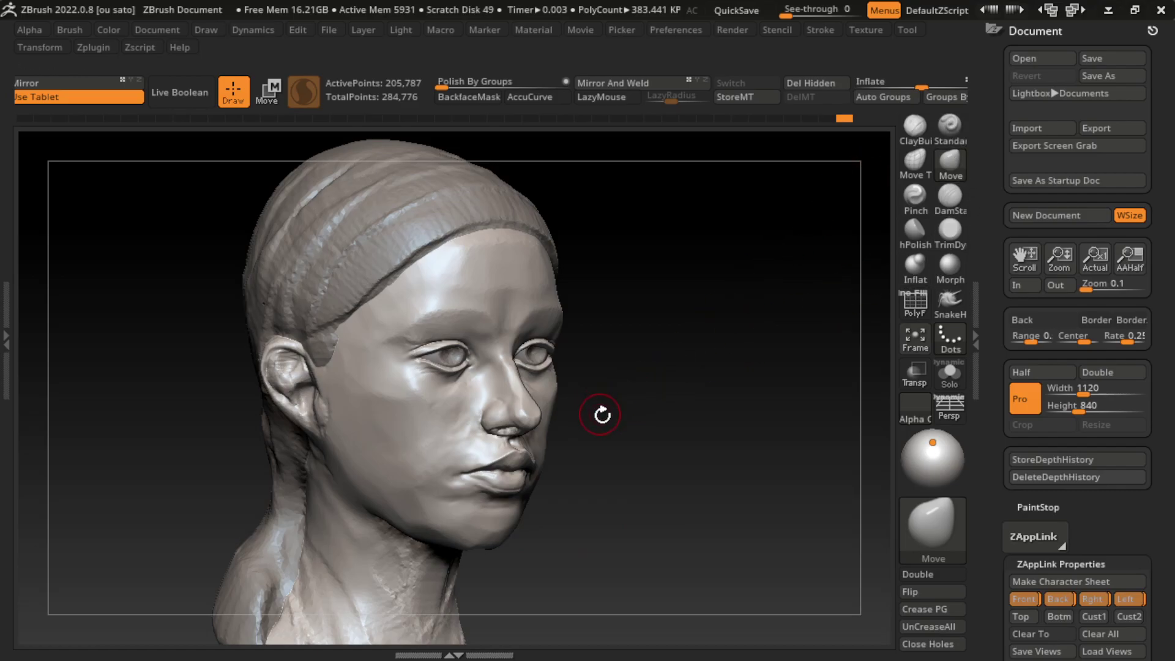
{"action": "left_click", "coordinate": [950, 126]}
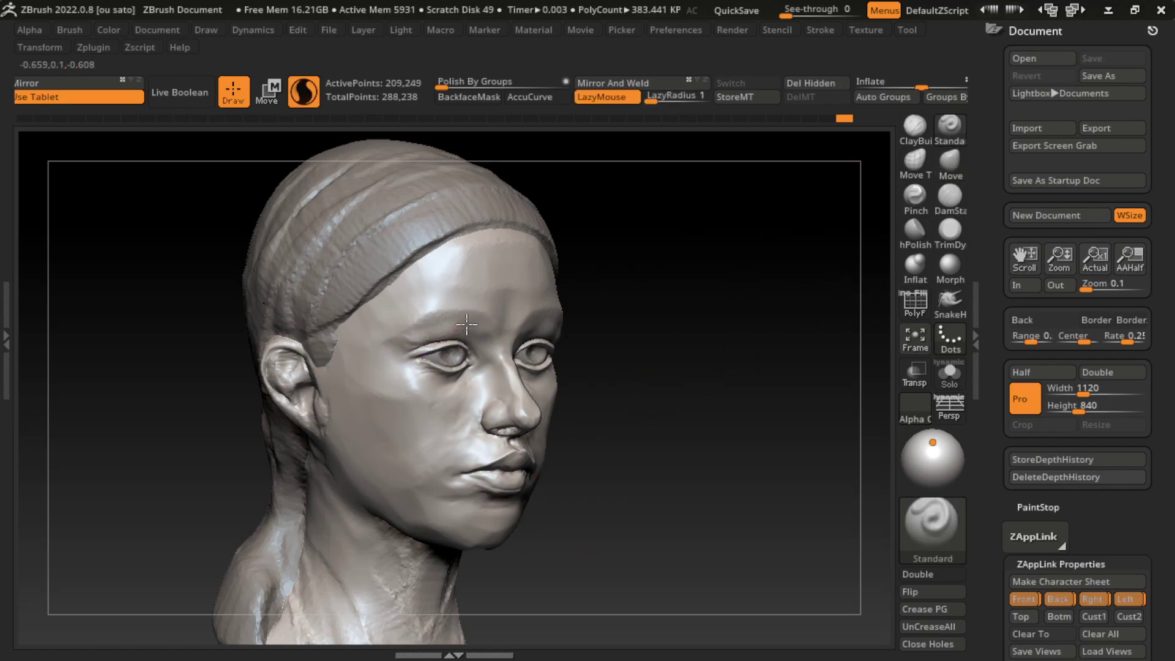
{"action": "mouse_move", "coordinate": [485, 346]}
{"action": "left_mouse_down"}
{"action": "mouse_move", "coordinate": [398, 343]}
{"action": "mouse_move", "coordinate": [407, 340]}
{"action": "left_mouse_up"}
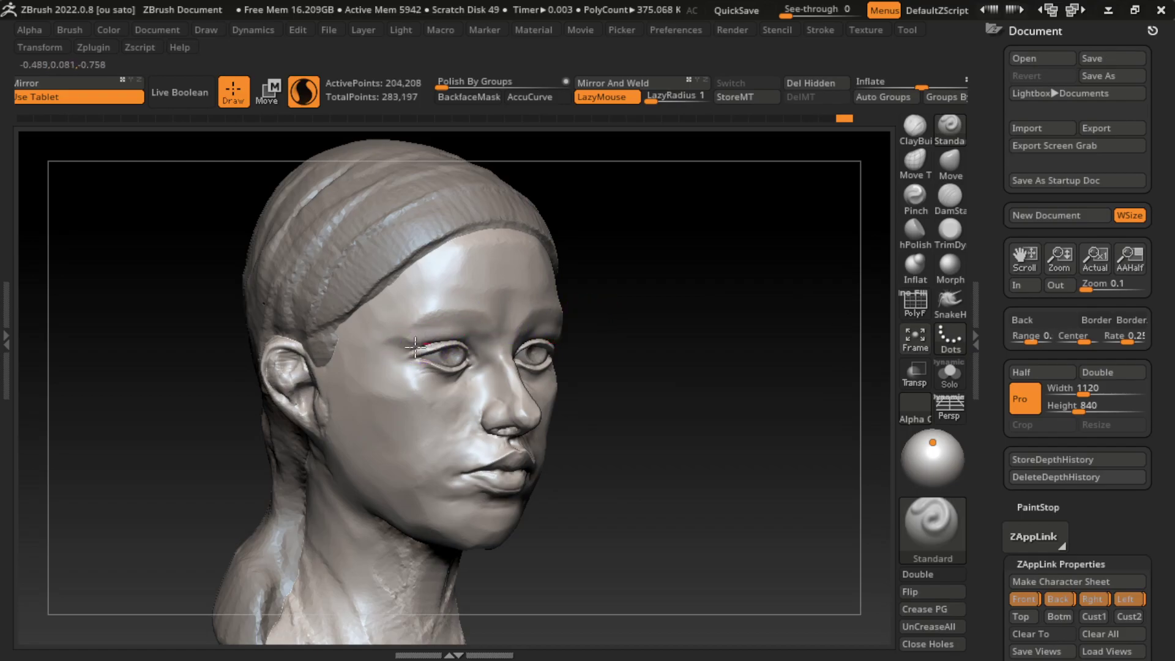
{"action": "left_click", "coordinate": [949, 229]}
- Flatten the left upper eyelid and build up the brow ridge toward the nose bridge
{"action": "left_click_drag", "start_coordinate": [394, 351], "coordinate": [431, 335]}
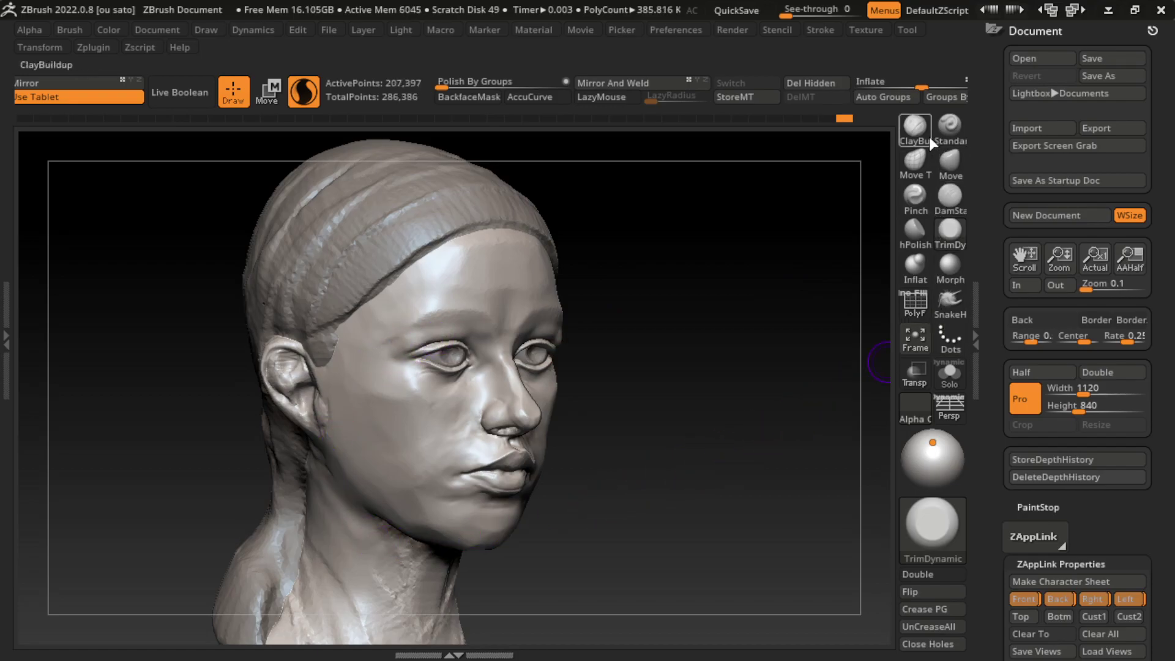
{"action": "left_click", "coordinate": [950, 125]}
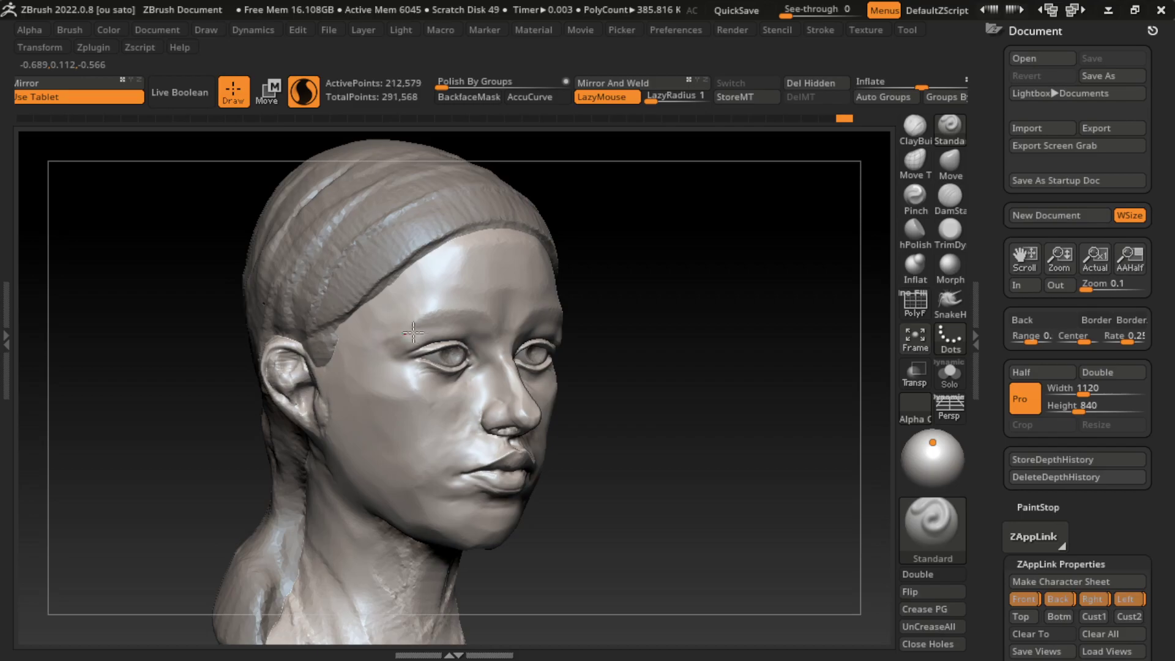
{"action": "left_click_drag", "start_coordinate": [394, 343], "coordinate": [485, 307]}
{"action": "left_click_drag", "start_coordinate": [410, 333], "coordinate": [492, 355]}
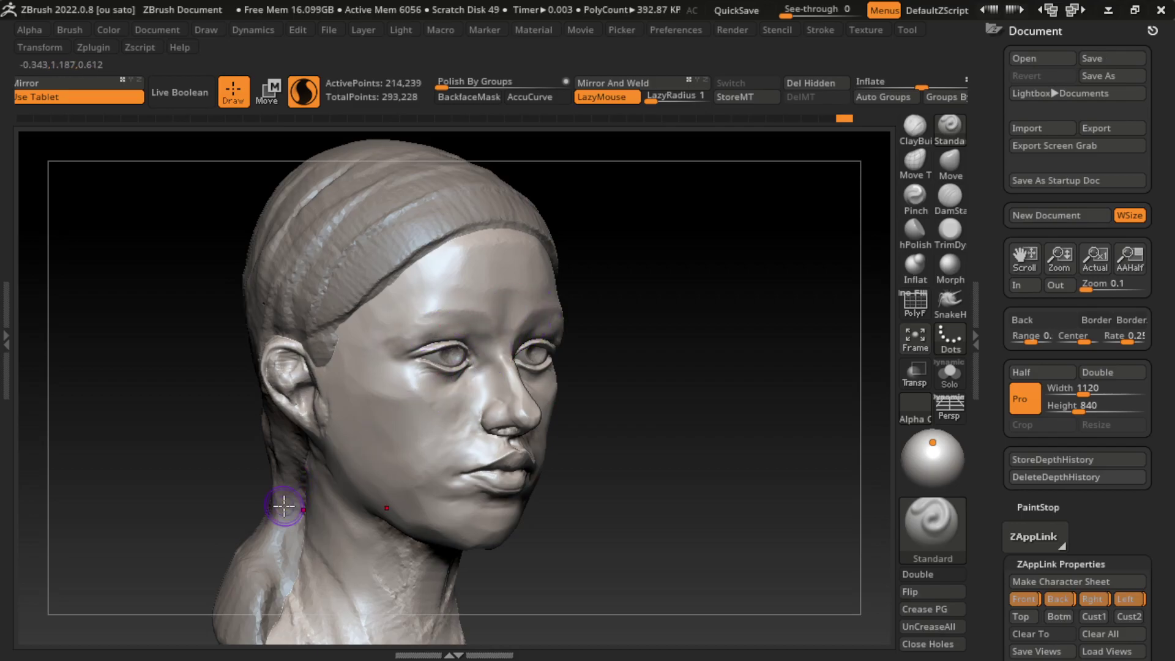
- Zoom in, sculpt along the brow line and smooth the temple and eye area
{"action": "key", "text": "s"}
{"action": "scroll", "coordinate": [710, 442], "scroll_direction": "up", "scroll_amount": 5}
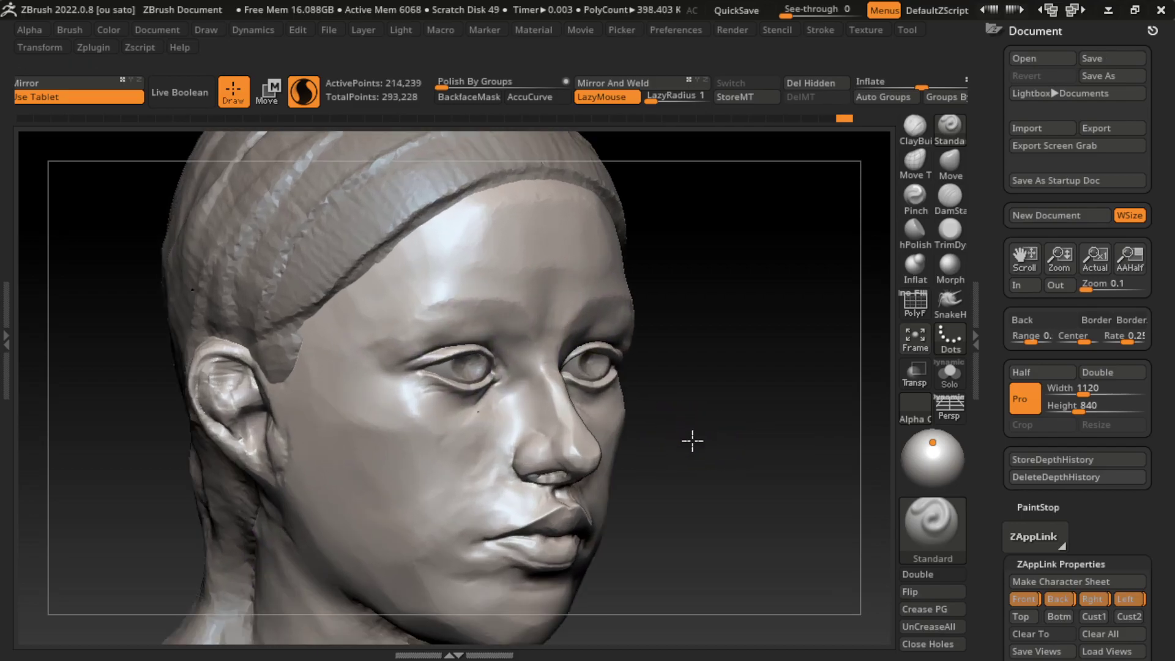
{"action": "key", "text": "s"}
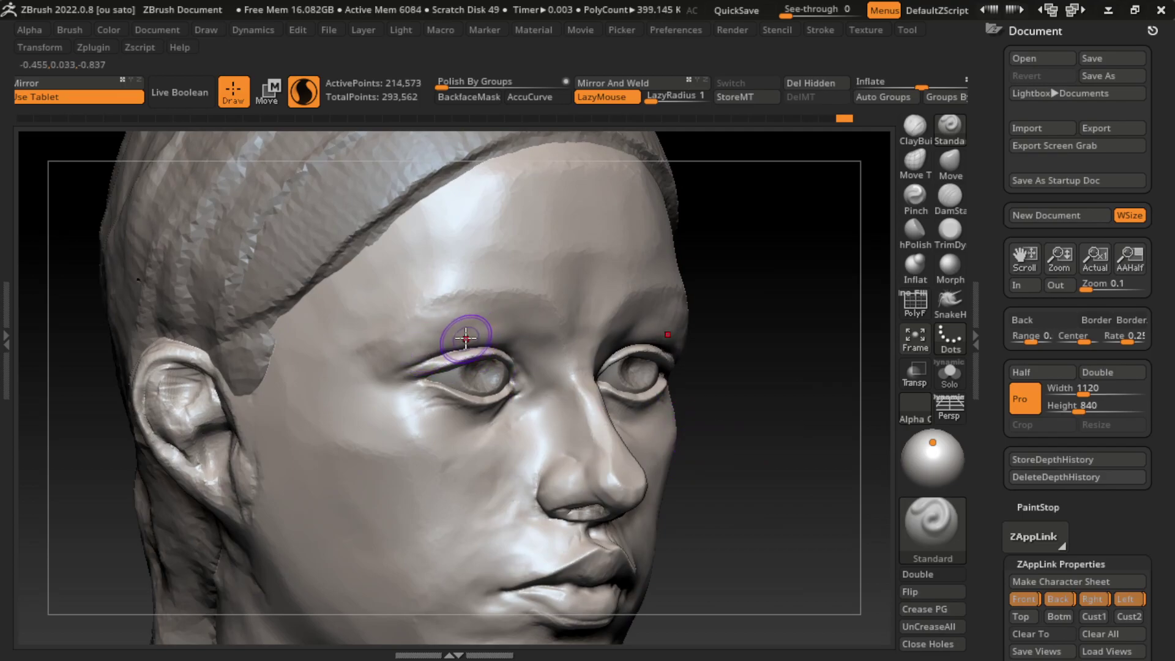
{"action": "mouse_move", "coordinate": [459, 340]}
{"action": "left_mouse_down"}
{"action": "mouse_move", "coordinate": [345, 340]}
{"action": "mouse_move", "coordinate": [359, 373]}
{"action": "left_mouse_up"}
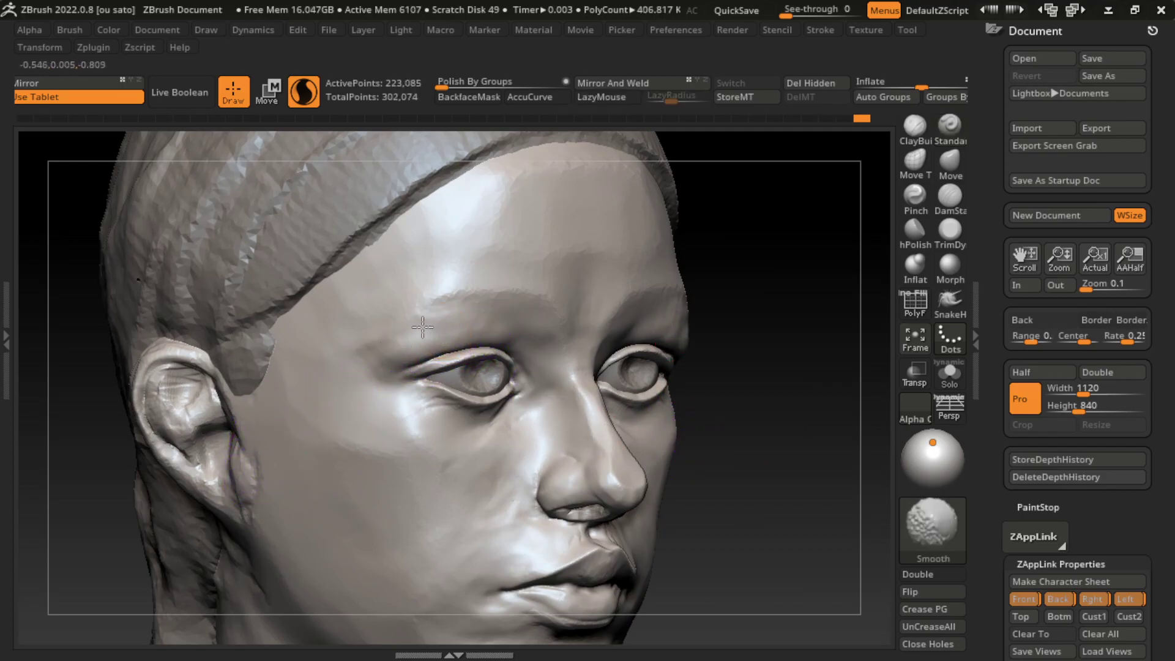
{"action": "mouse_move", "coordinate": [416, 339]}
{"action": "left_mouse_down", "text": "shift"}
{"action": "mouse_move", "coordinate": [343, 367]}
{"action": "mouse_move", "coordinate": [768, 573]}
{"action": "left_mouse_up", "text": "shift"}
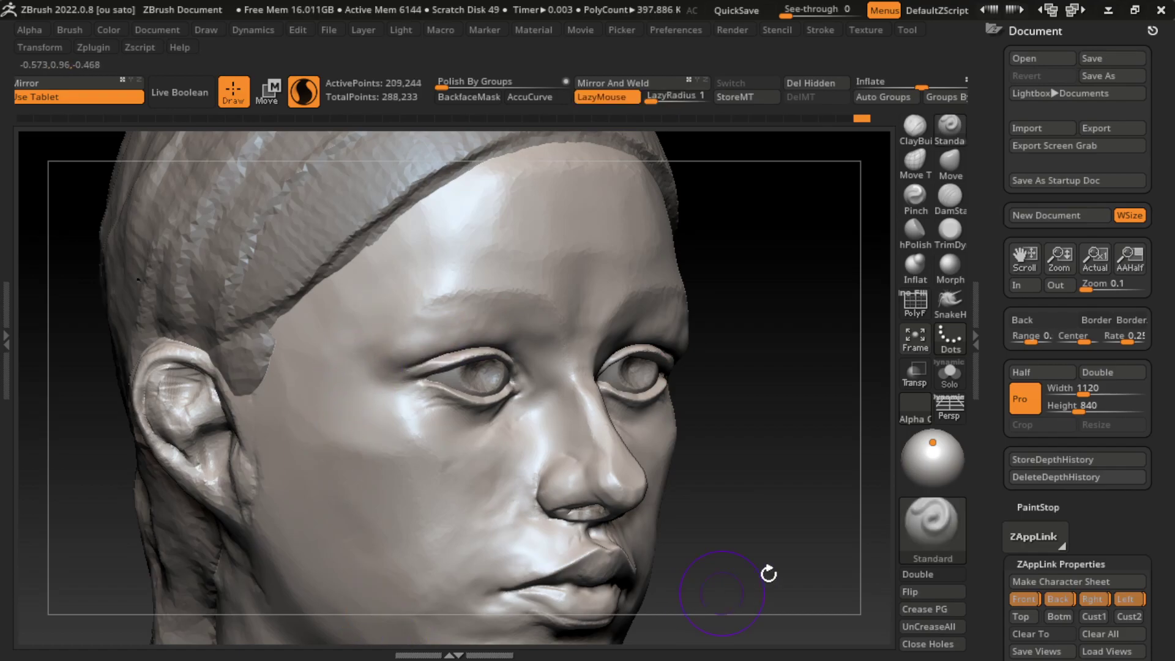
{"action": "left_click", "coordinate": [950, 229]}
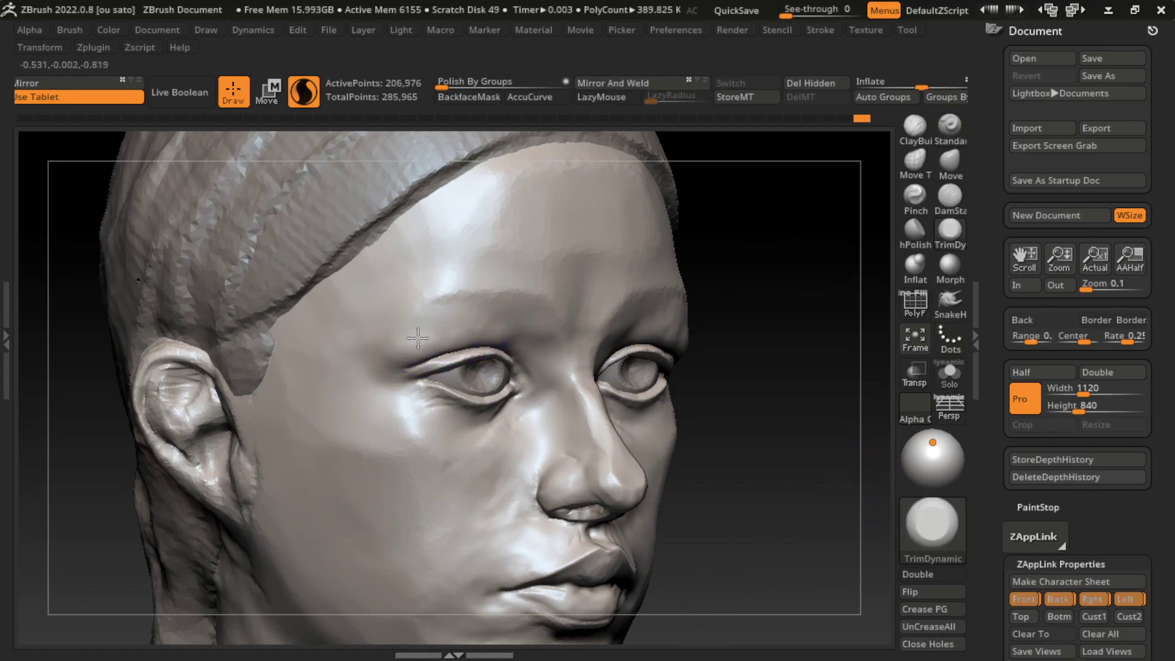
{"action": "mouse_move", "coordinate": [425, 343]}
{"action": "left_mouse_down"}
{"action": "mouse_move", "coordinate": [349, 347]}
{"action": "mouse_move", "coordinate": [623, 410]}
{"action": "mouse_move", "coordinate": [682, 462]}
{"action": "left_mouse_up"}
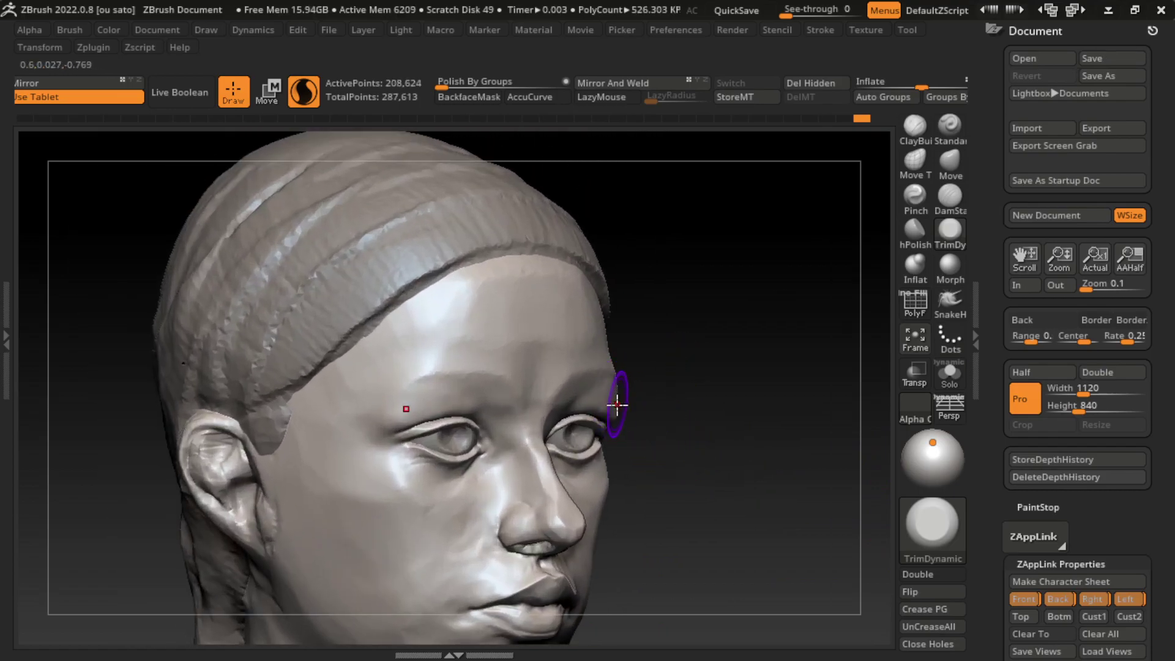
- Flatten the forehead up to the hairline, the temple and the cheek below the left eye with TrimDynamic
{"action": "left_click_drag", "start_coordinate": [563, 309], "coordinate": [536, 320]}
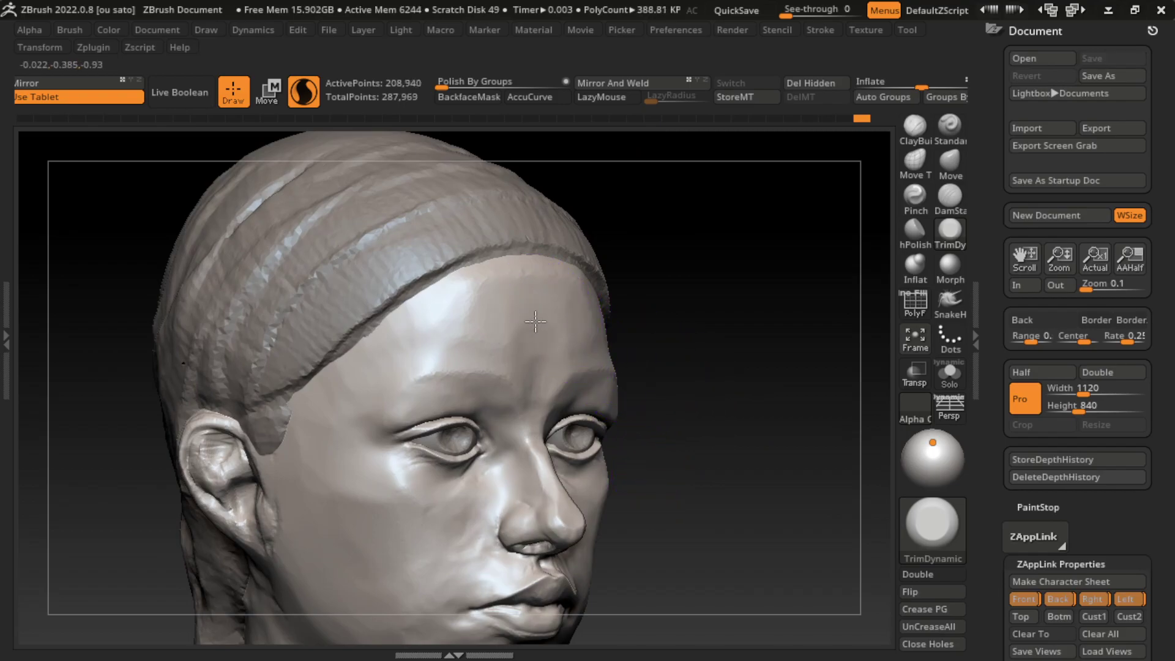
{"action": "left_click_drag", "start_coordinate": [612, 285], "coordinate": [663, 324]}
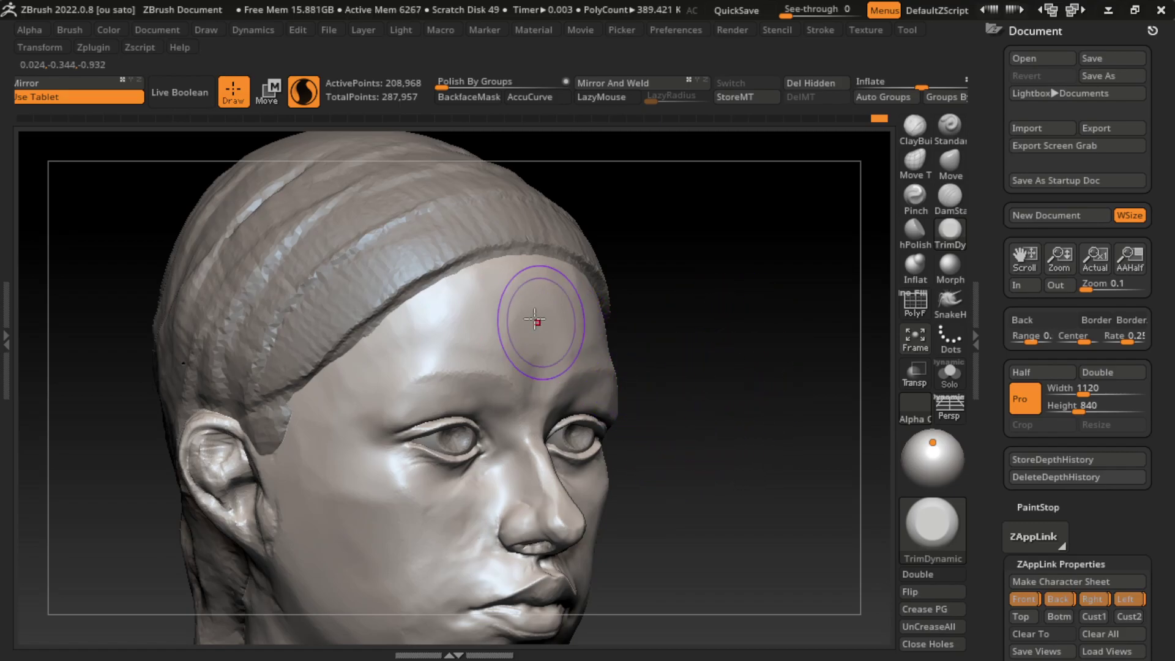
{"action": "mouse_move", "coordinate": [534, 317]}
{"action": "left_mouse_down"}
{"action": "mouse_move", "coordinate": [560, 334]}
{"action": "mouse_move", "coordinate": [477, 338]}
{"action": "left_mouse_up"}
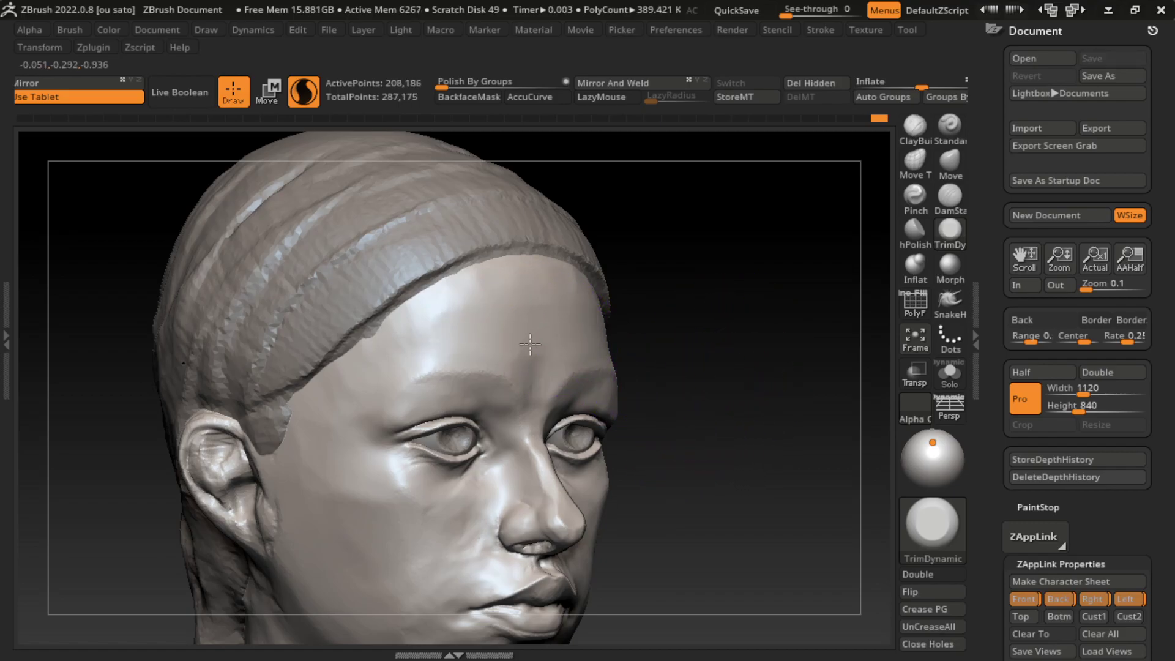
{"action": "left_click_drag", "start_coordinate": [695, 466], "coordinate": [659, 488]}
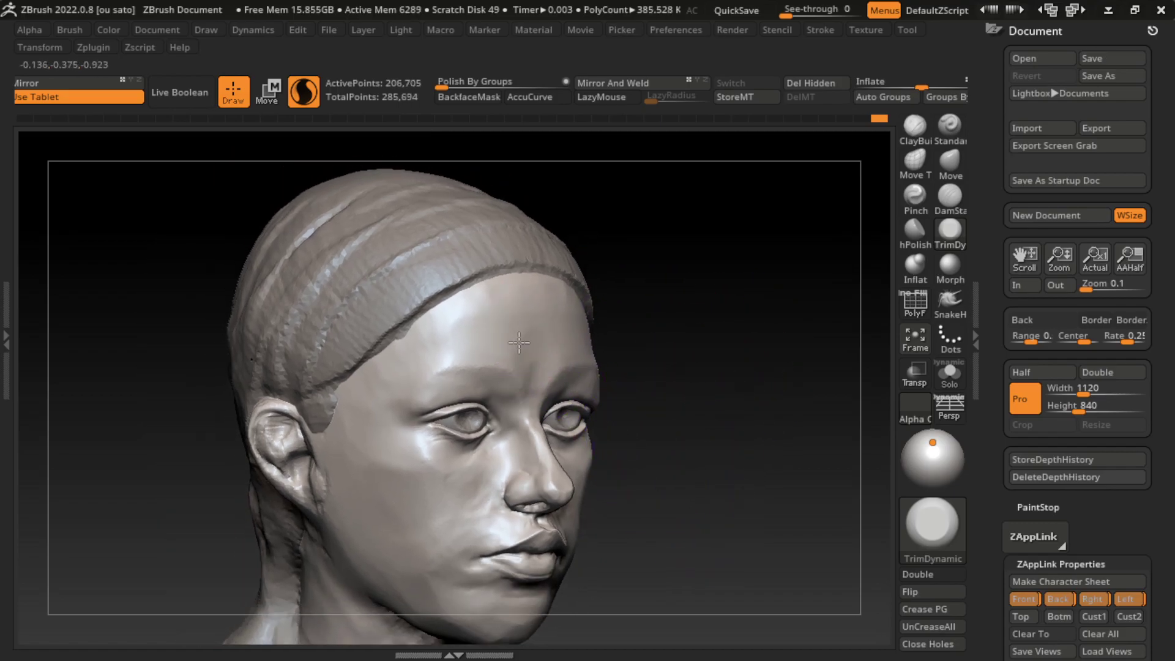
{"action": "left_click_drag", "start_coordinate": [519, 343], "coordinate": [650, 419]}
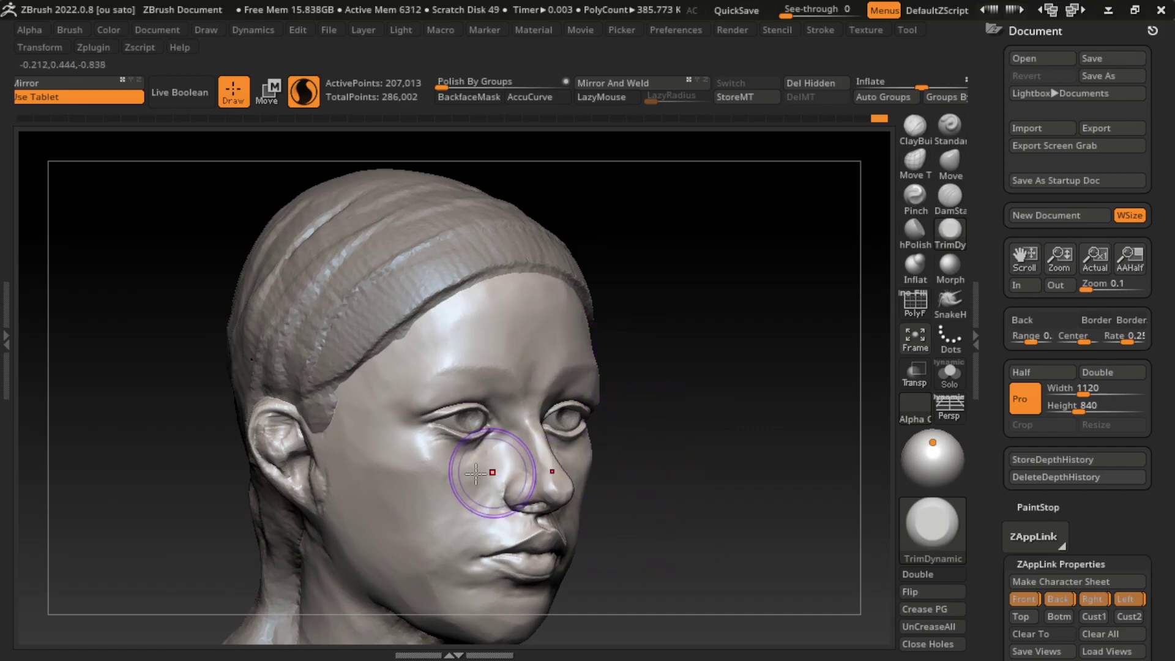
{"action": "mouse_move", "coordinate": [485, 472]}
{"action": "left_mouse_down"}
{"action": "mouse_move", "coordinate": [428, 490]}
{"action": "mouse_move", "coordinate": [451, 479]}
{"action": "left_mouse_up"}
{"action": "left_click", "coordinate": [420, 453]}
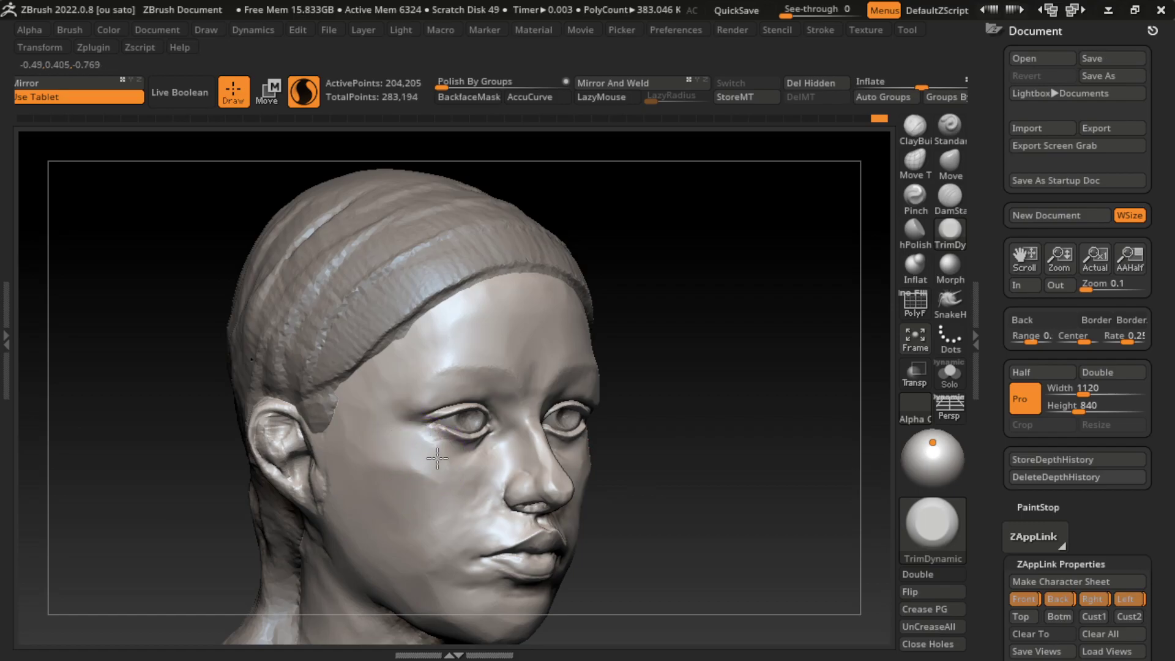
{"action": "key", "text": "ctrl"}
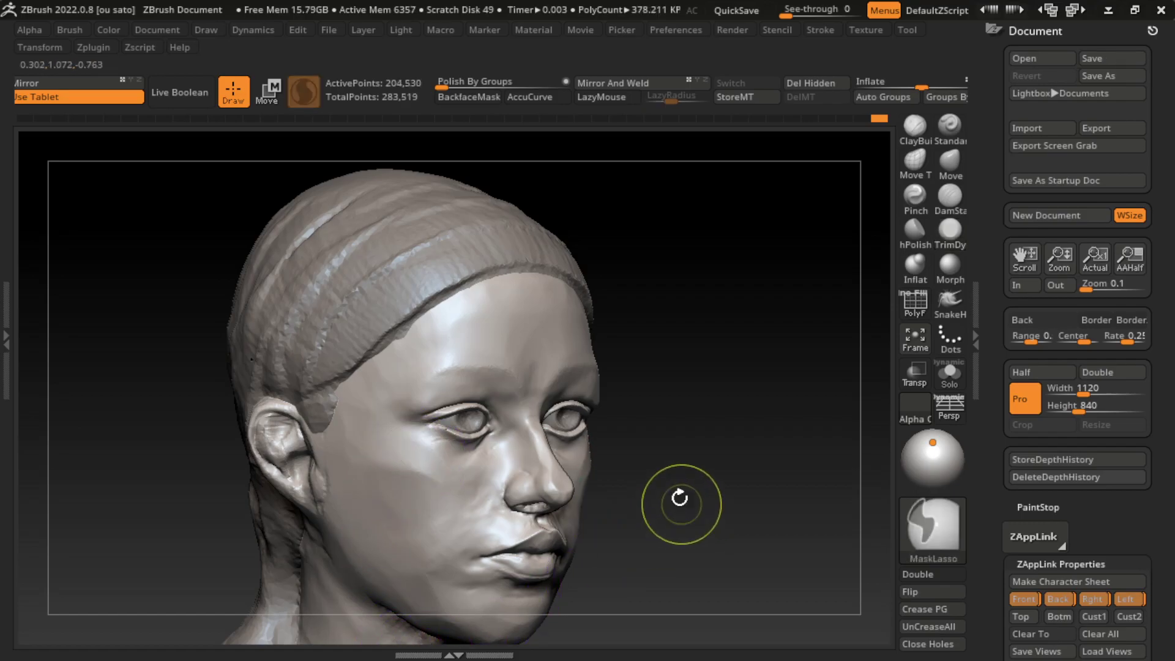
- Mask the forehead and eye band, then reshape the cheek and jaw near the ear
{"action": "left_click_drag", "start_coordinate": [703, 414], "coordinate": [680, 428], "text": "shift"}
{"action": "left_click_drag", "start_coordinate": [750, 471], "coordinate": [791, 504]}
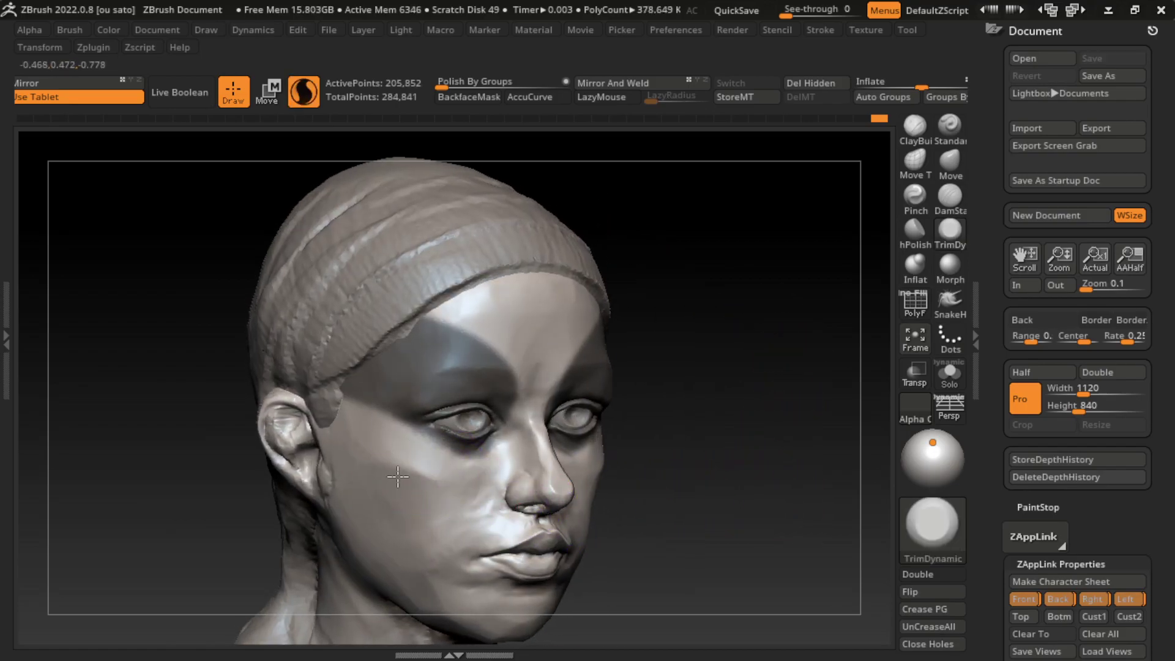
{"action": "left_click_drag", "start_coordinate": [367, 498], "coordinate": [358, 520]}
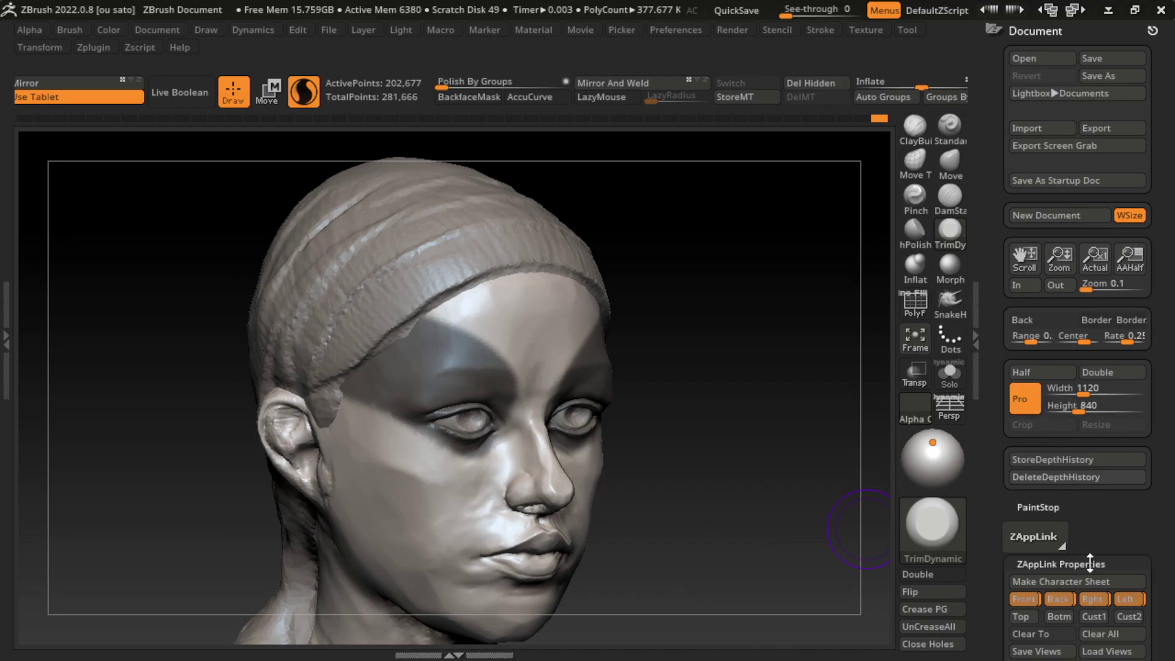
- Clear the mask and plane the cheek beside the mouth and across the jaw with TrimDynamic
{"action": "left_click", "coordinate": [1087, 597]}
{"action": "left_click", "coordinate": [677, 487], "text": "ctrl"}
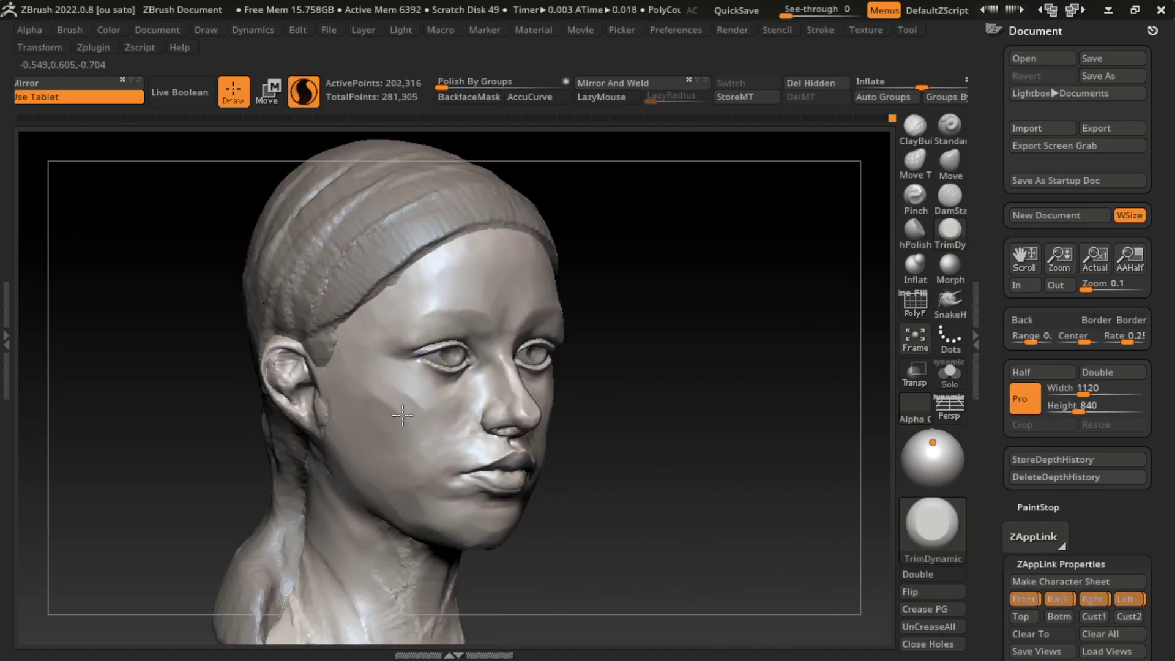
{"action": "left_click_drag", "start_coordinate": [389, 396], "coordinate": [428, 424]}
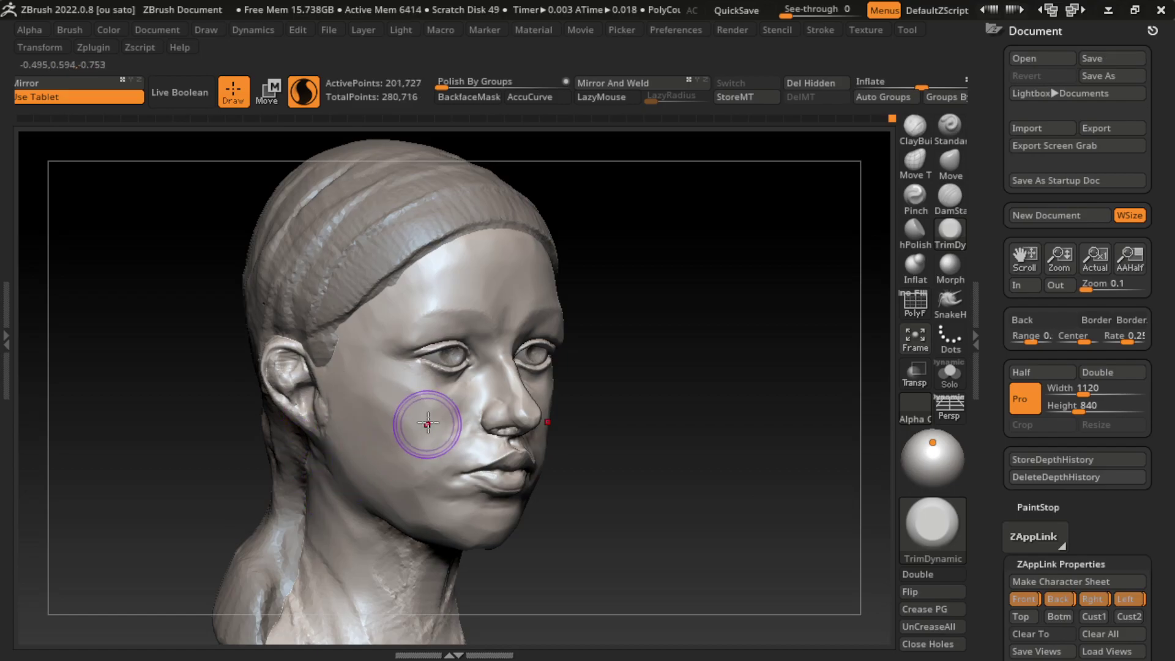
{"action": "left_click_drag", "start_coordinate": [328, 416], "coordinate": [526, 453]}
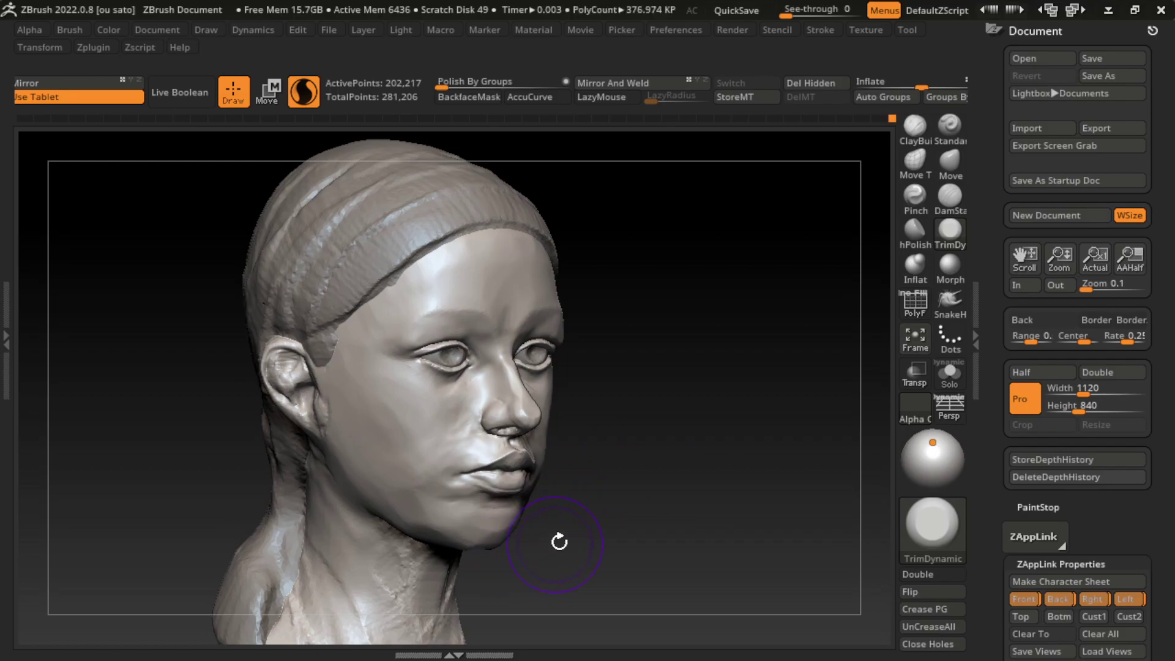
{"action": "mouse_move", "coordinate": [509, 506]}
{"action": "left_mouse_down"}
{"action": "mouse_move", "coordinate": [388, 501]}
{"action": "mouse_move", "coordinate": [430, 502]}
{"action": "left_mouse_up"}
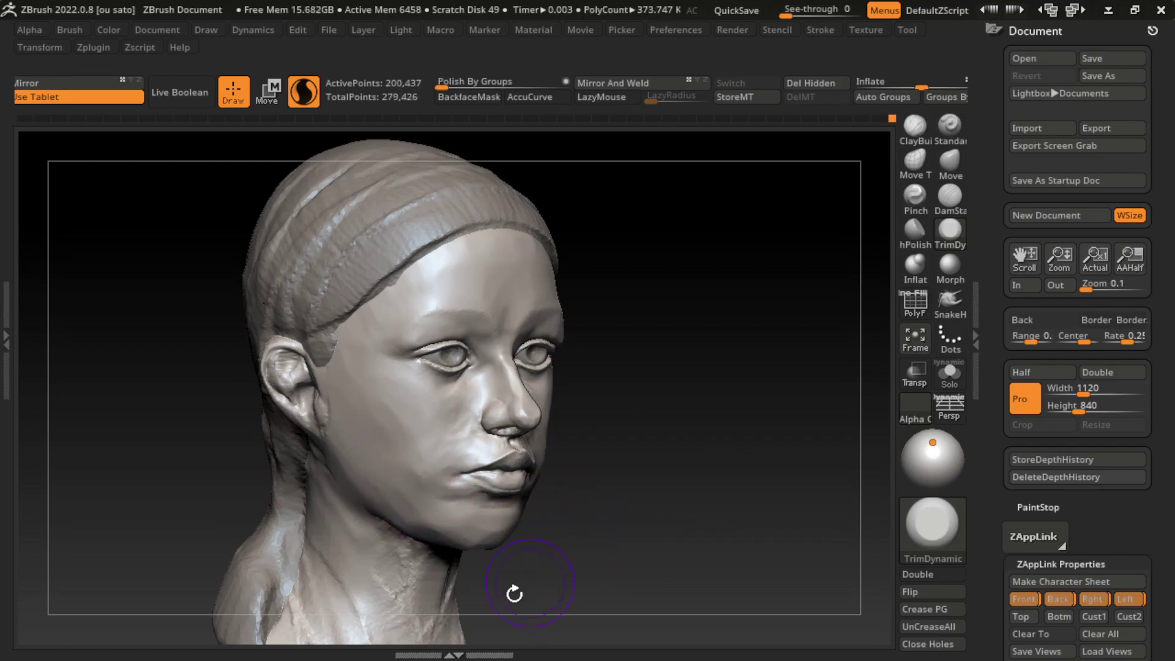
{"action": "left_click_drag", "start_coordinate": [631, 609], "coordinate": [653, 544]}
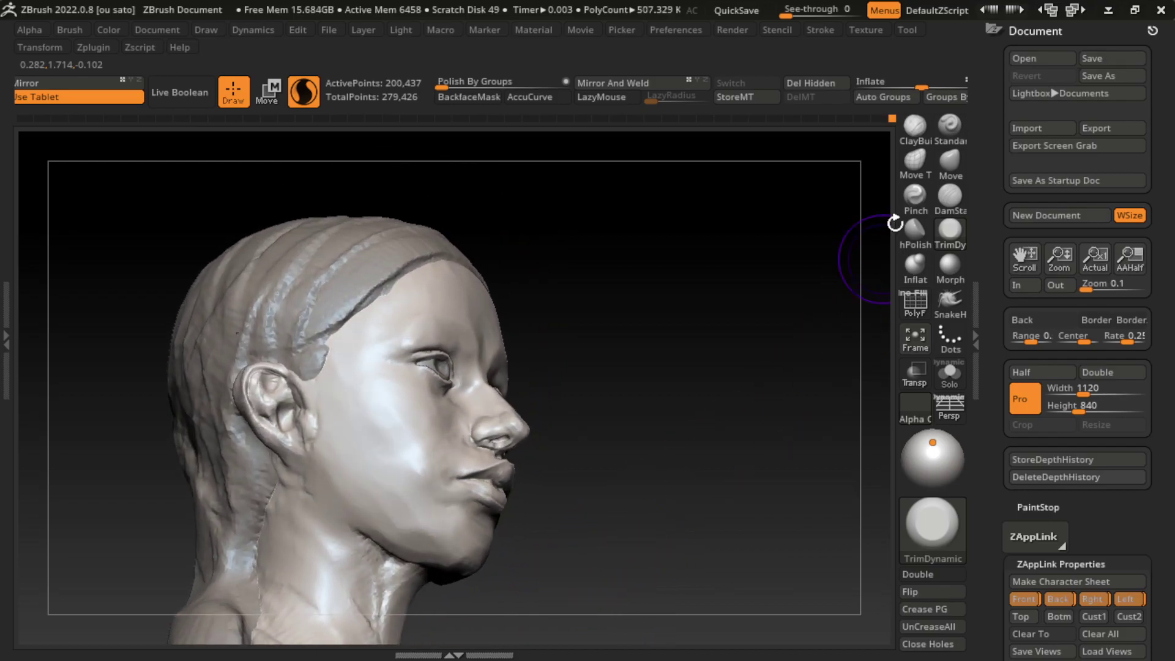
- Solo the hair subtool, rough it out with ClayBuildup strokes, then unsolo and reselect the head
{"action": "left_click", "coordinate": [914, 126]}
{"action": "mouse_move", "coordinate": [389, 584]}
{"action": "left_mouse_down"}
{"action": "mouse_move", "coordinate": [415, 564]}
{"action": "mouse_move", "coordinate": [402, 576]}
{"action": "left_mouse_up"}
{"action": "left_click_drag", "start_coordinate": [520, 551], "coordinate": [543, 544]}
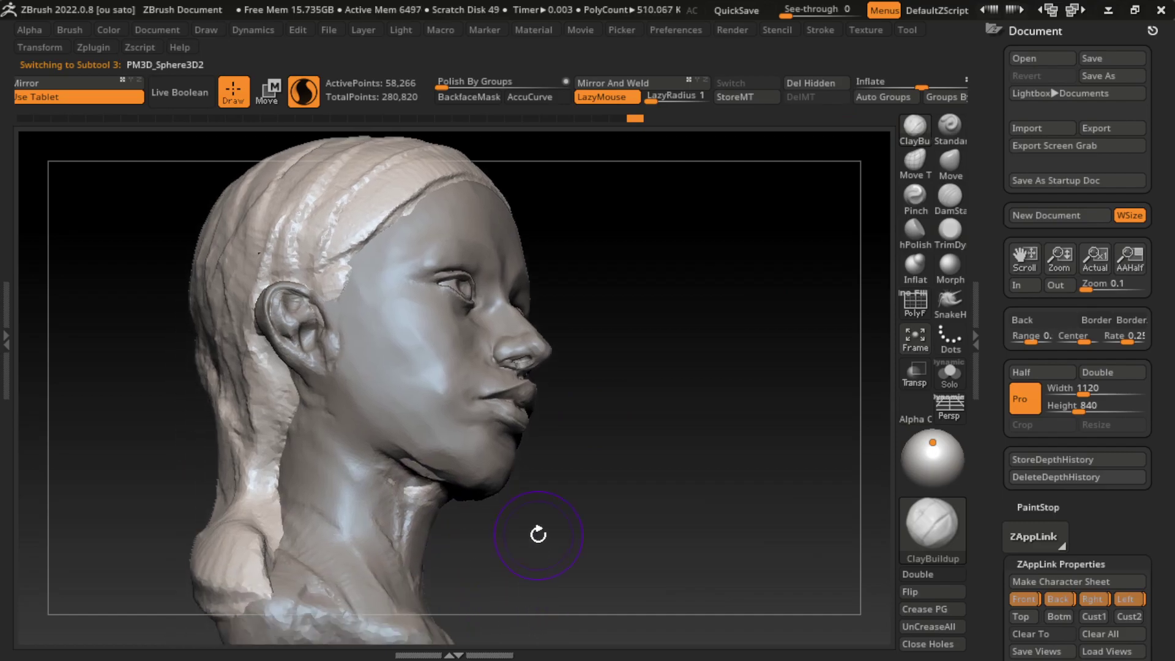
{"action": "left_click", "coordinate": [954, 385]}
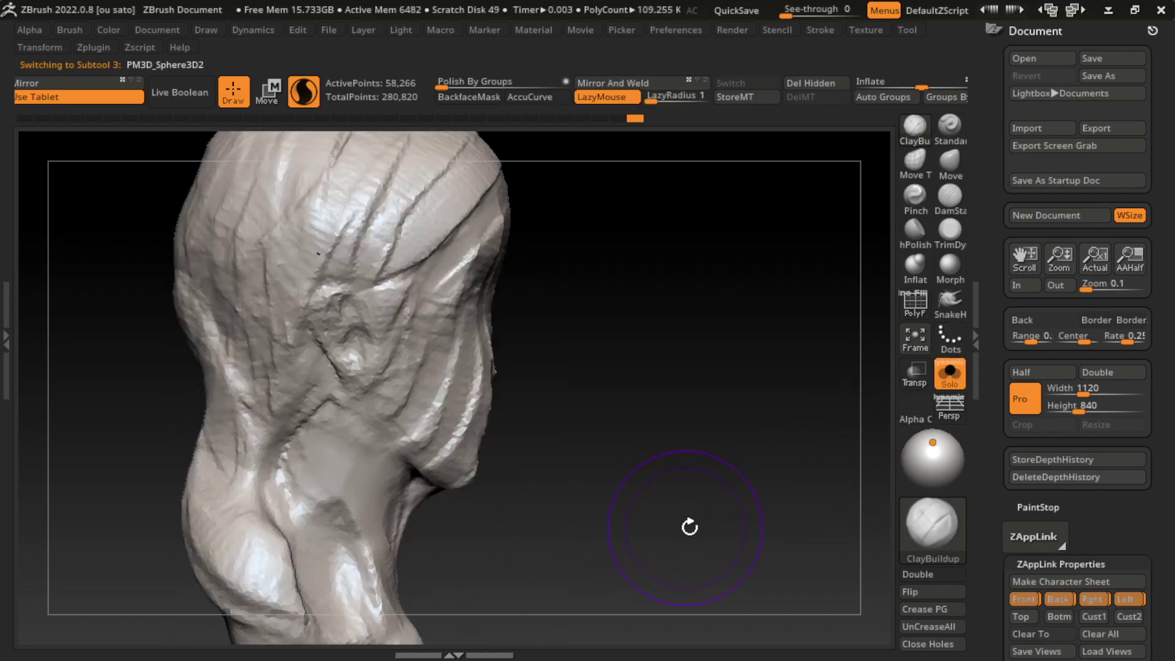
{"action": "mouse_move", "coordinate": [687, 524]}
{"action": "left_mouse_down"}
{"action": "mouse_move", "coordinate": [420, 432]}
{"action": "mouse_move", "coordinate": [440, 489]}
{"action": "left_mouse_up"}
{"action": "mouse_move", "coordinate": [428, 441]}
{"action": "left_mouse_down"}
{"action": "mouse_move", "coordinate": [341, 498]}
{"action": "mouse_move", "coordinate": [373, 531]}
{"action": "mouse_move", "coordinate": [483, 440]}
{"action": "left_mouse_up"}
{"action": "left_click_drag", "start_coordinate": [367, 397], "coordinate": [483, 422]}
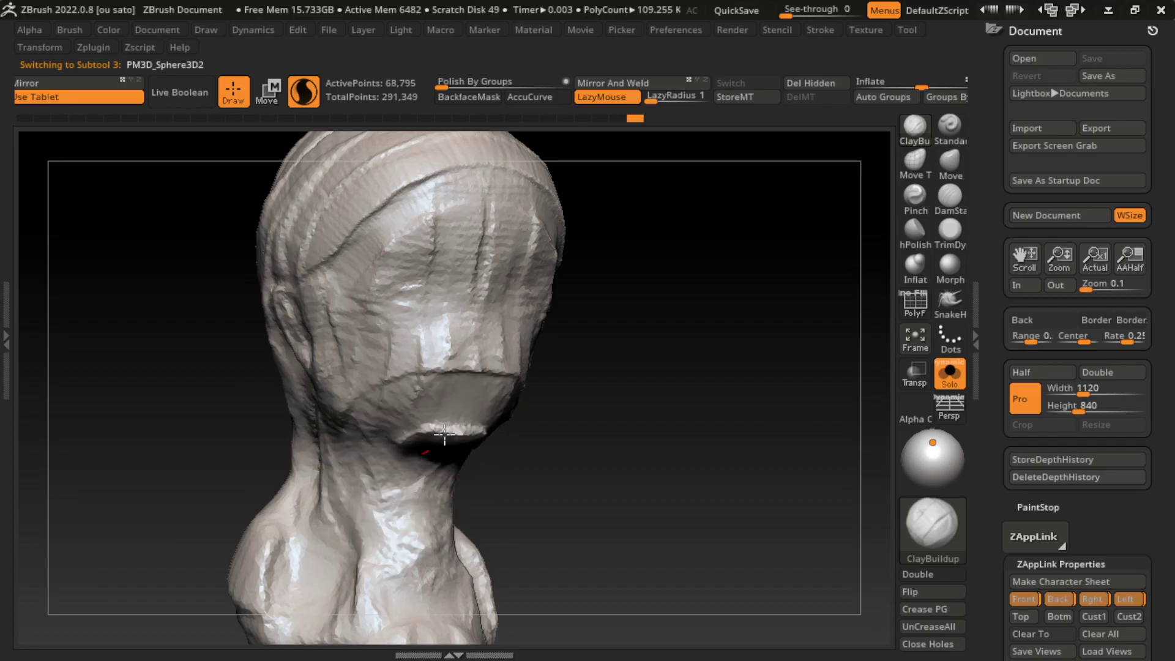
{"action": "left_click_drag", "start_coordinate": [343, 342], "coordinate": [453, 426]}
{"action": "mouse_move", "coordinate": [361, 392]}
{"action": "left_mouse_down"}
{"action": "mouse_move", "coordinate": [404, 536]}
{"action": "mouse_move", "coordinate": [608, 563]}
{"action": "mouse_move", "coordinate": [852, 559]}
{"action": "left_mouse_up"}
{"action": "left_click", "coordinate": [948, 374]}
{"action": "left_click", "coordinate": [481, 478], "text": "alt"}
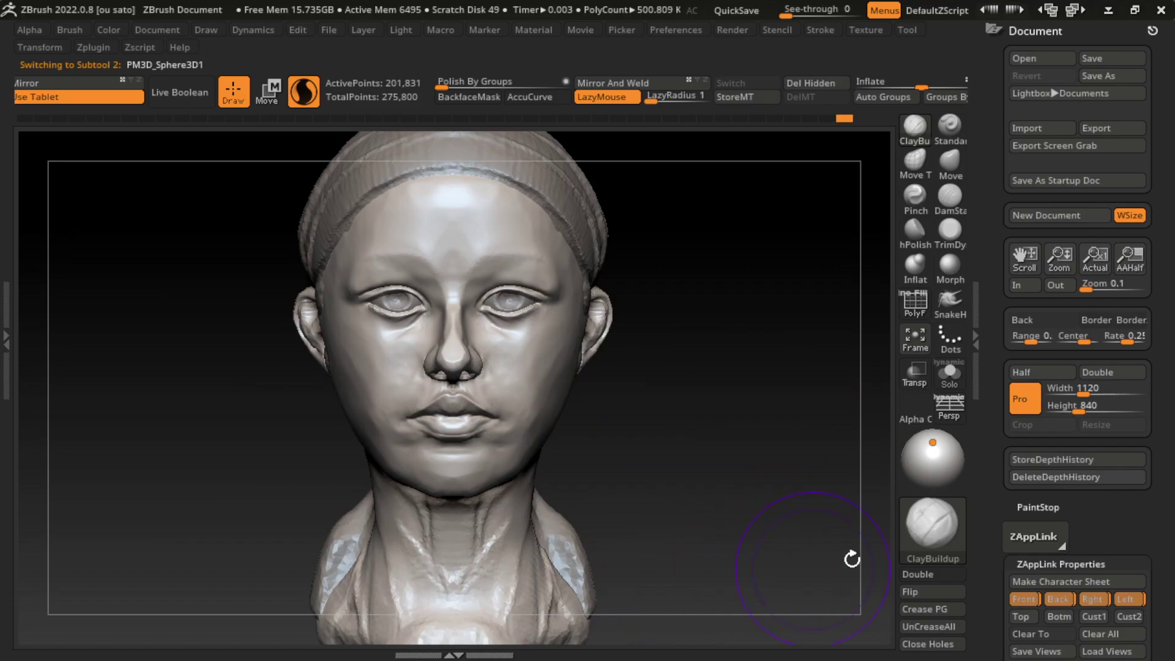
- Build up the front and side of the neck with ClayBuildup at a resized brush
{"action": "left_click", "coordinate": [1092, 600]}
{"action": "key", "text": "s"}
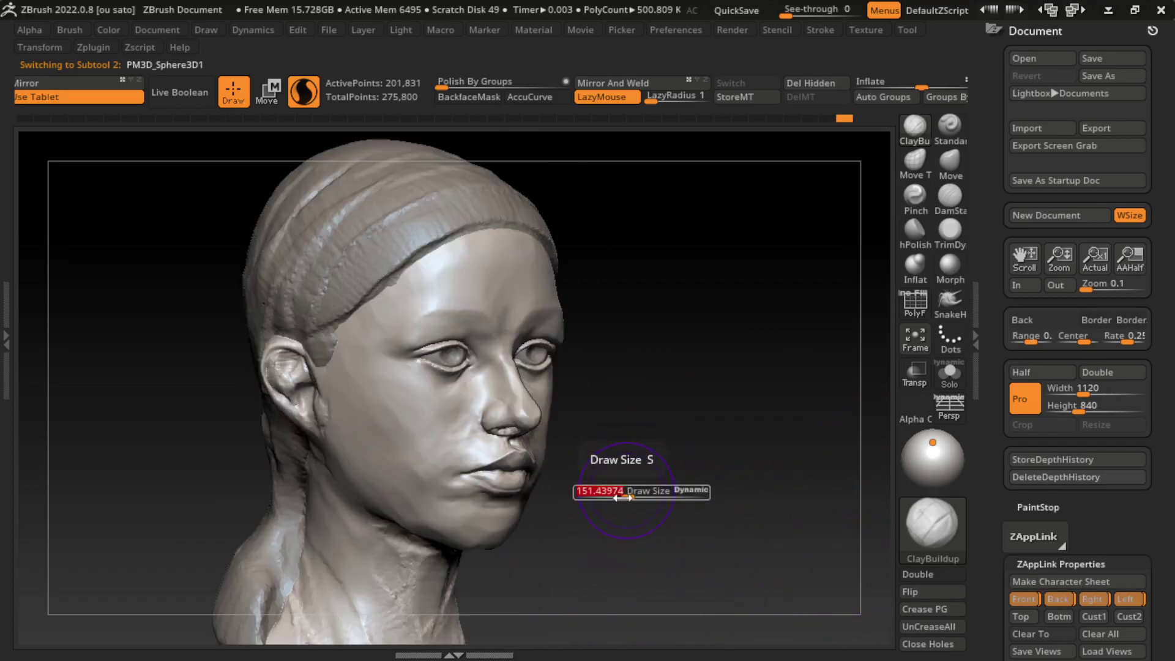
{"action": "left_click_drag", "start_coordinate": [652, 498], "coordinate": [564, 473]}
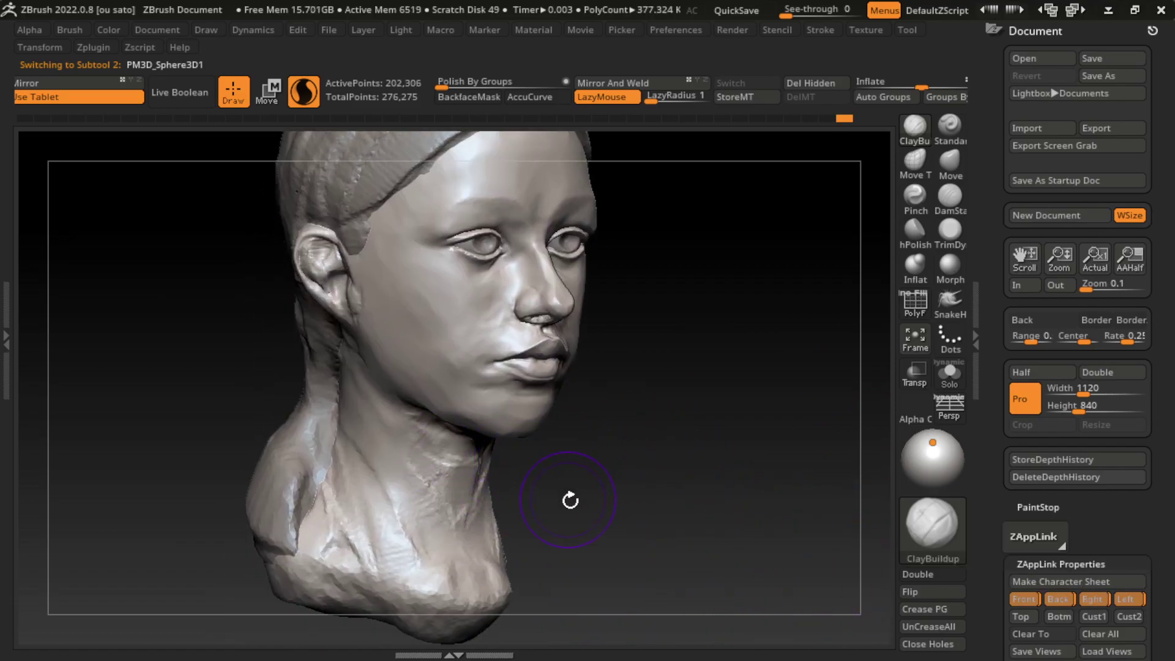
{"action": "left_click_drag", "start_coordinate": [502, 422], "coordinate": [409, 422]}
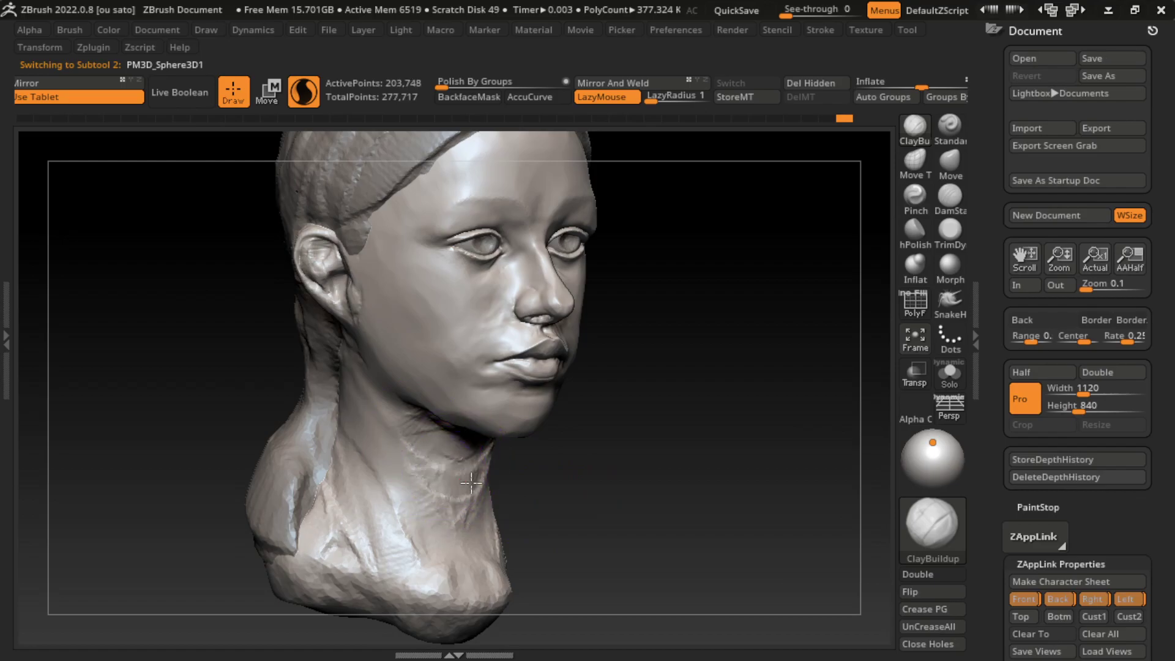
{"action": "mouse_move", "coordinate": [438, 466]}
{"action": "left_mouse_down"}
{"action": "mouse_move", "coordinate": [470, 463]}
{"action": "mouse_move", "coordinate": [420, 498]}
{"action": "mouse_move", "coordinate": [383, 408]}
{"action": "mouse_move", "coordinate": [406, 485]}
{"action": "mouse_move", "coordinate": [375, 446]}
{"action": "mouse_move", "coordinate": [375, 467]}
{"action": "mouse_move", "coordinate": [415, 577]}
{"action": "left_mouse_up"}
{"action": "left_click", "coordinate": [404, 553], "text": "alt"}
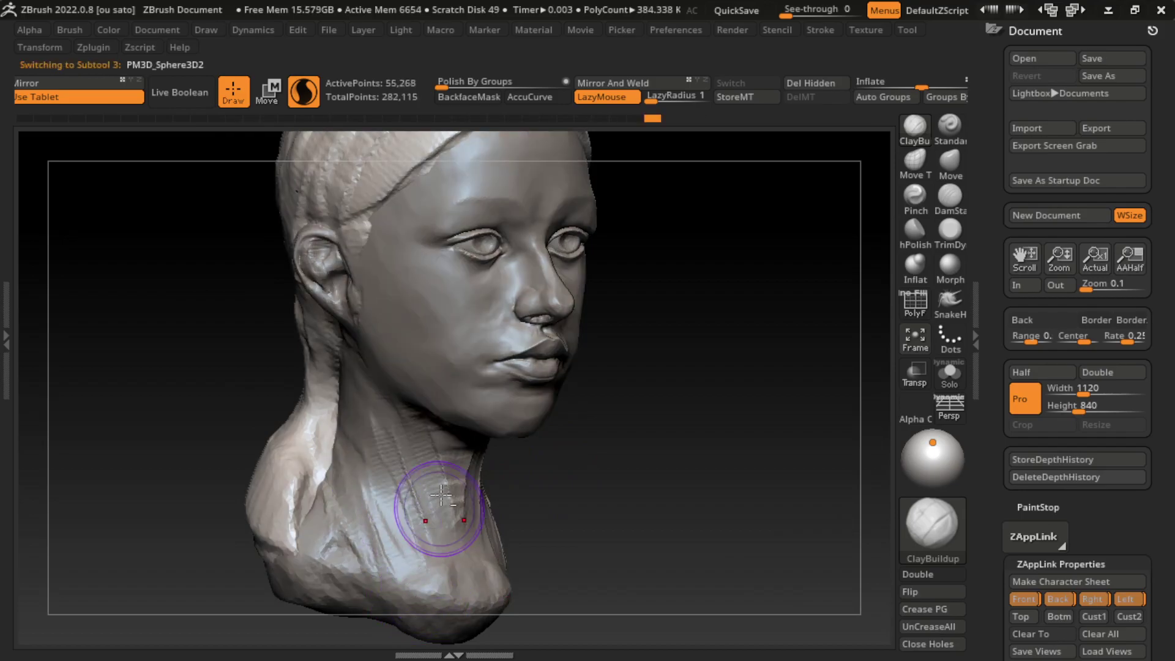
{"action": "left_click", "coordinate": [428, 508], "text": "alt"}
{"action": "left_click_drag", "start_coordinate": [451, 509], "coordinate": [432, 498]}
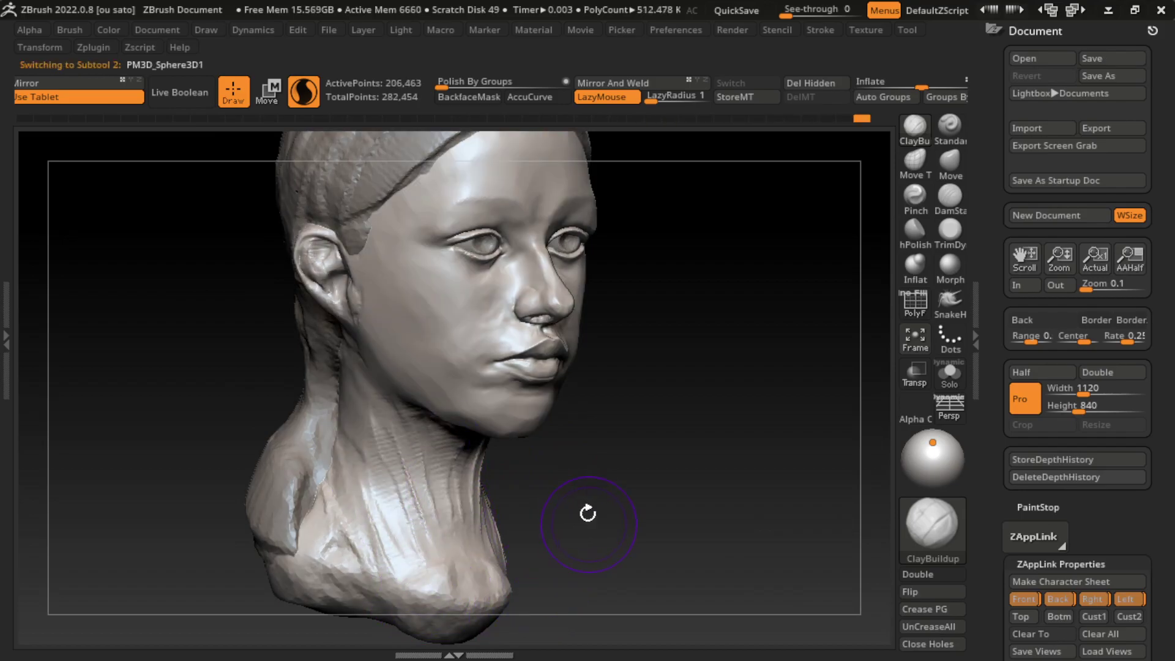
{"action": "left_click_drag", "start_coordinate": [587, 513], "coordinate": [642, 446]}
- Trim and flatten the neck under the jaw with TrimDynamic
{"action": "key", "text": "b"}
{"action": "key", "text": "t"}
{"action": "key", "text": "d"}
{"action": "mouse_move", "coordinate": [422, 398]}
{"action": "left_mouse_down"}
{"action": "mouse_move", "coordinate": [465, 414]}
{"action": "mouse_move", "coordinate": [432, 396]}
{"action": "left_mouse_up"}
{"action": "mouse_move", "coordinate": [495, 431]}
{"action": "left_mouse_down"}
{"action": "mouse_move", "coordinate": [470, 428]}
{"action": "mouse_move", "coordinate": [483, 418]}
{"action": "mouse_move", "coordinate": [468, 401]}
{"action": "left_mouse_up"}
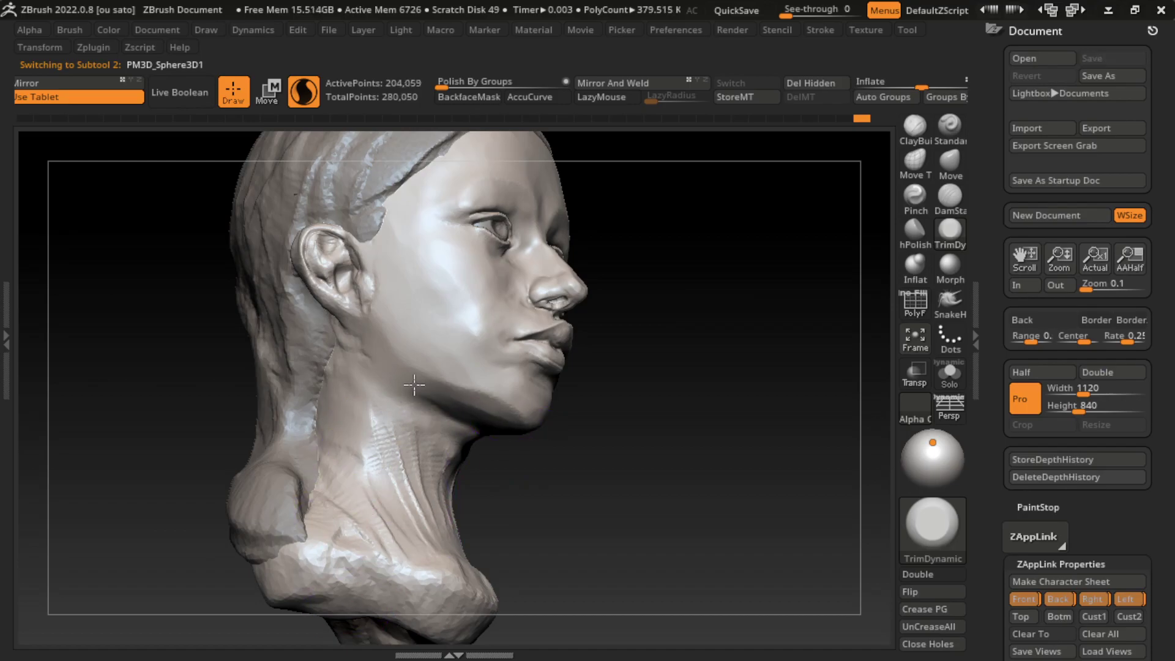
- From a three-quarter front view, flatten the chin, jaw and upper neck with TrimDynamic strokes
{"action": "left_click", "coordinate": [1020, 617]}
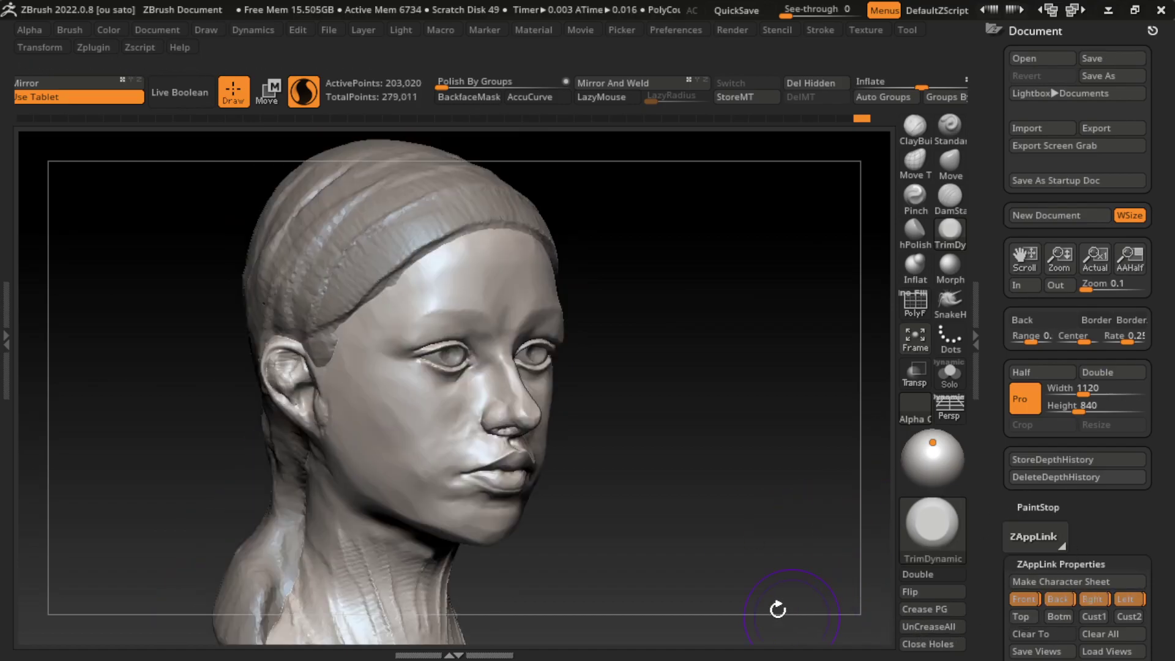
{"action": "left_click_drag", "start_coordinate": [499, 565], "coordinate": [490, 551]}
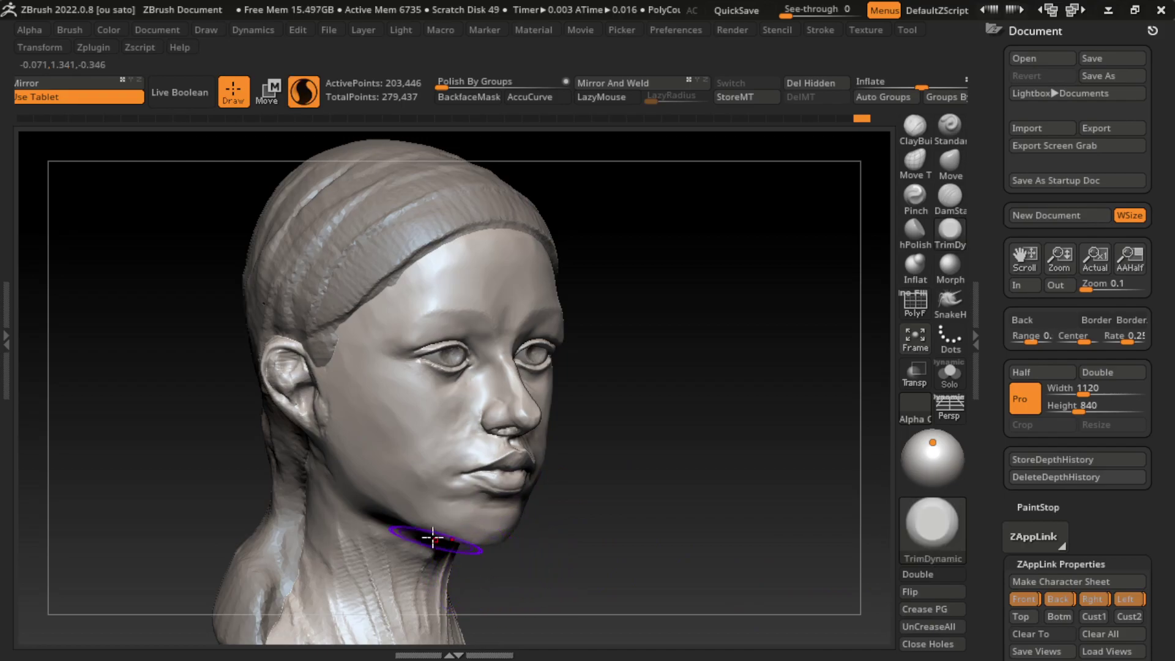
{"action": "left_click_drag", "start_coordinate": [399, 541], "coordinate": [406, 509]}
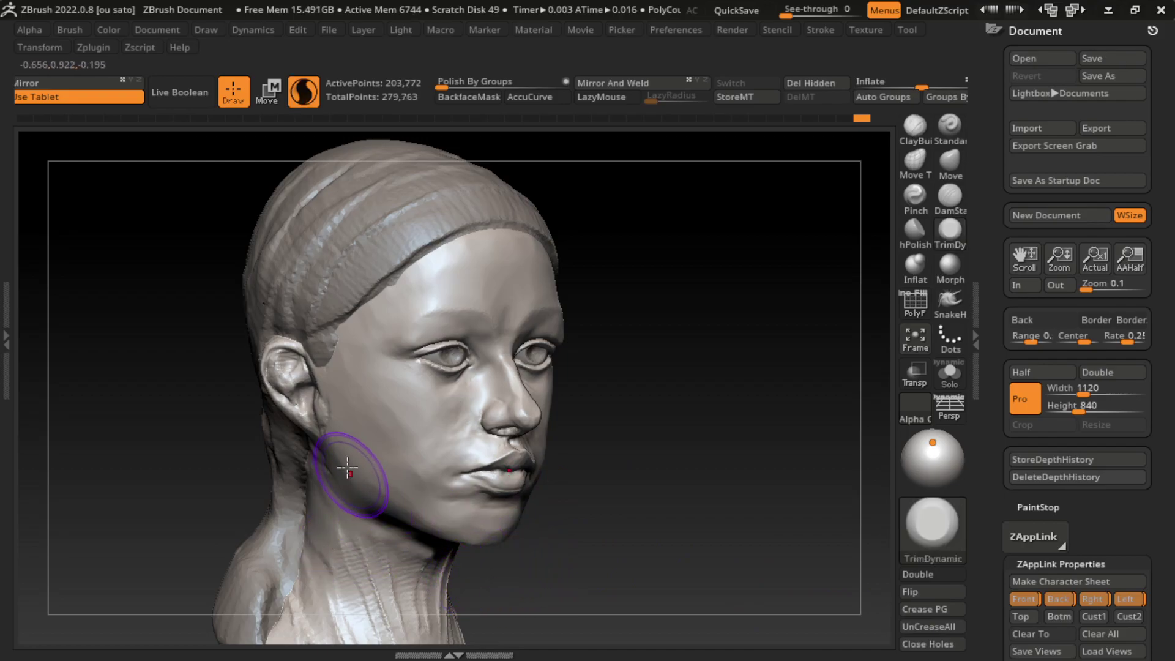
{"action": "left_click_drag", "start_coordinate": [341, 467], "coordinate": [490, 603]}
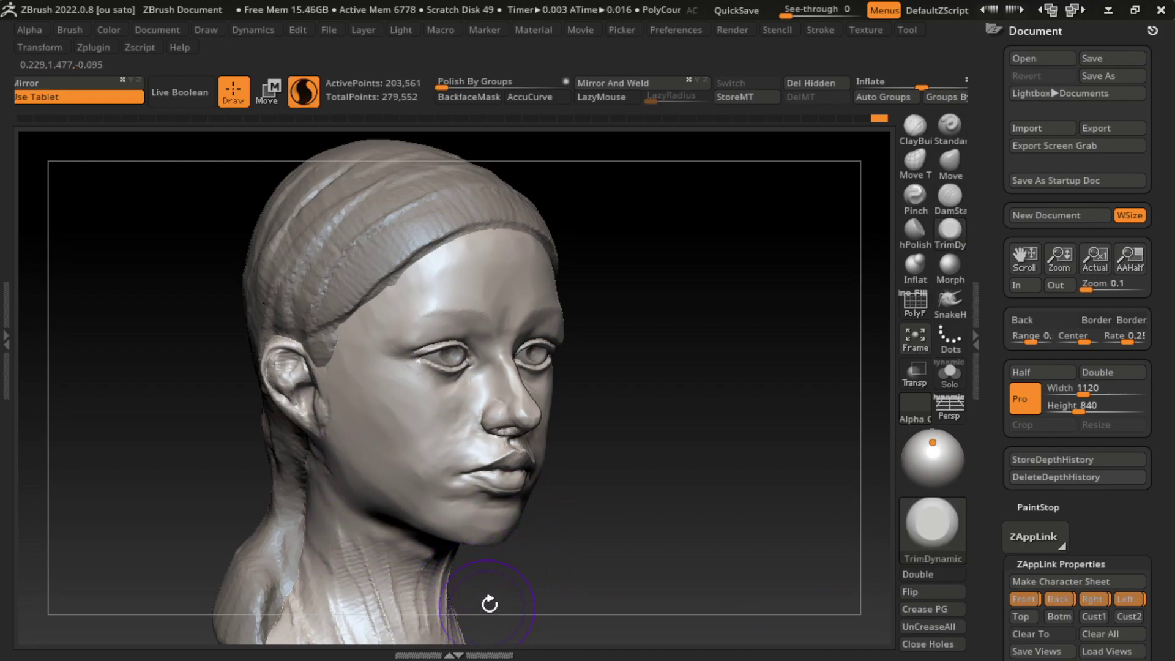
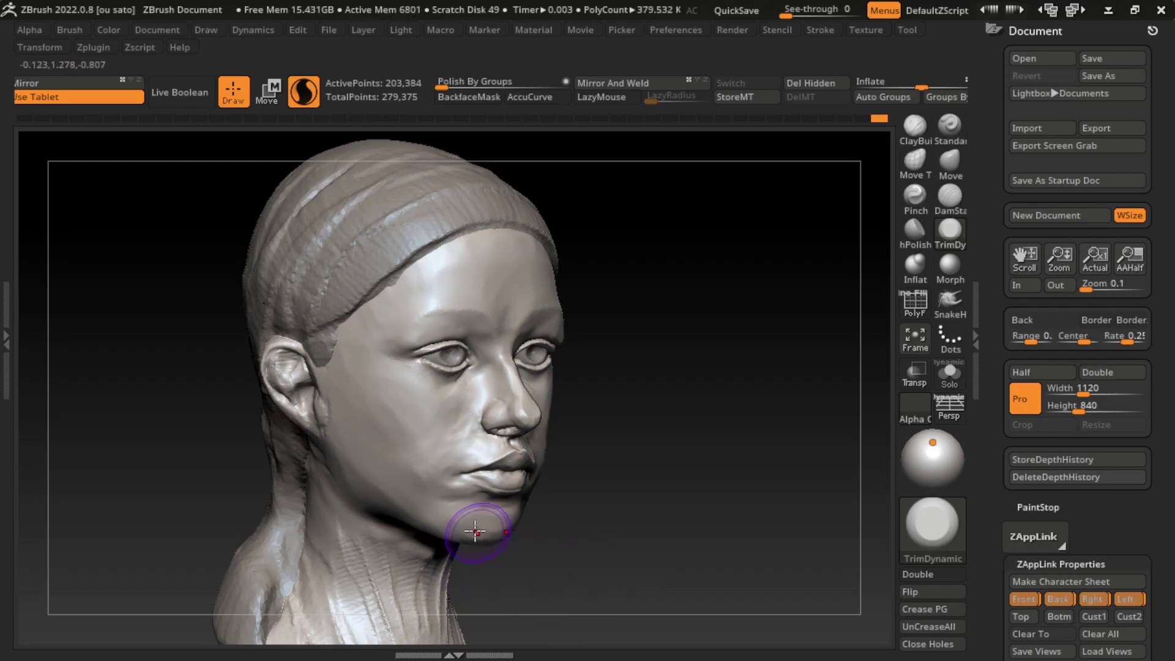
- Trim-reshape the cheek beside the mouth corner, checking it from front and right three-quarter views
{"action": "key", "text": "b"}
{"action": "key", "text": "m"}
{"action": "key", "text": "v"}
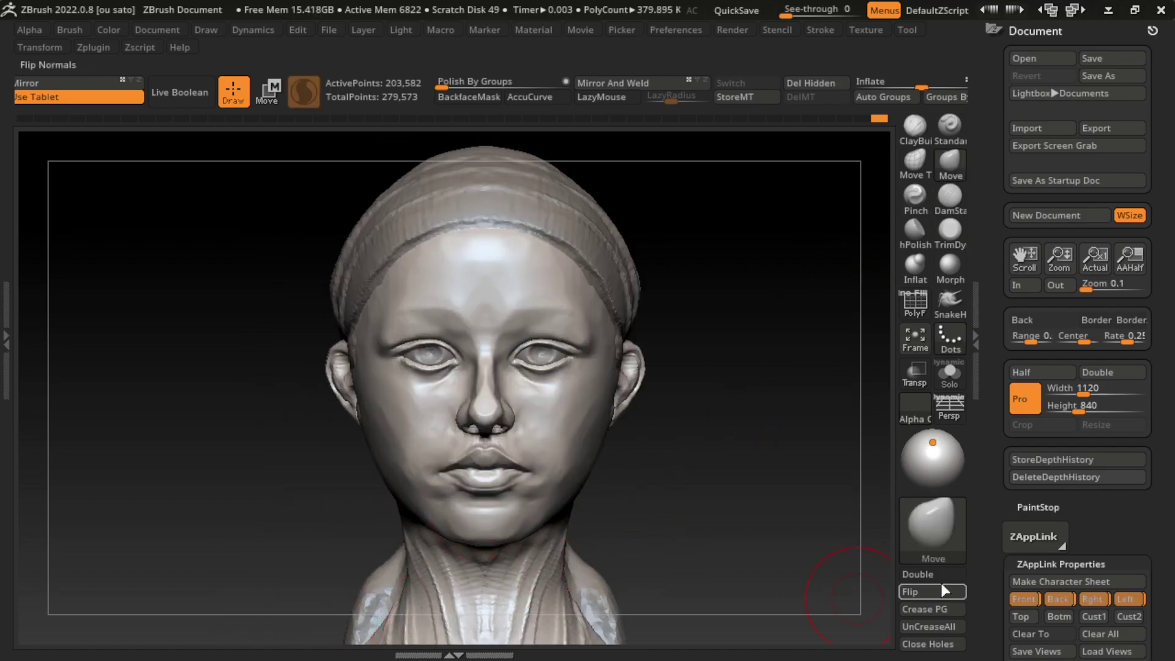
{"action": "left_click", "coordinate": [1091, 598]}
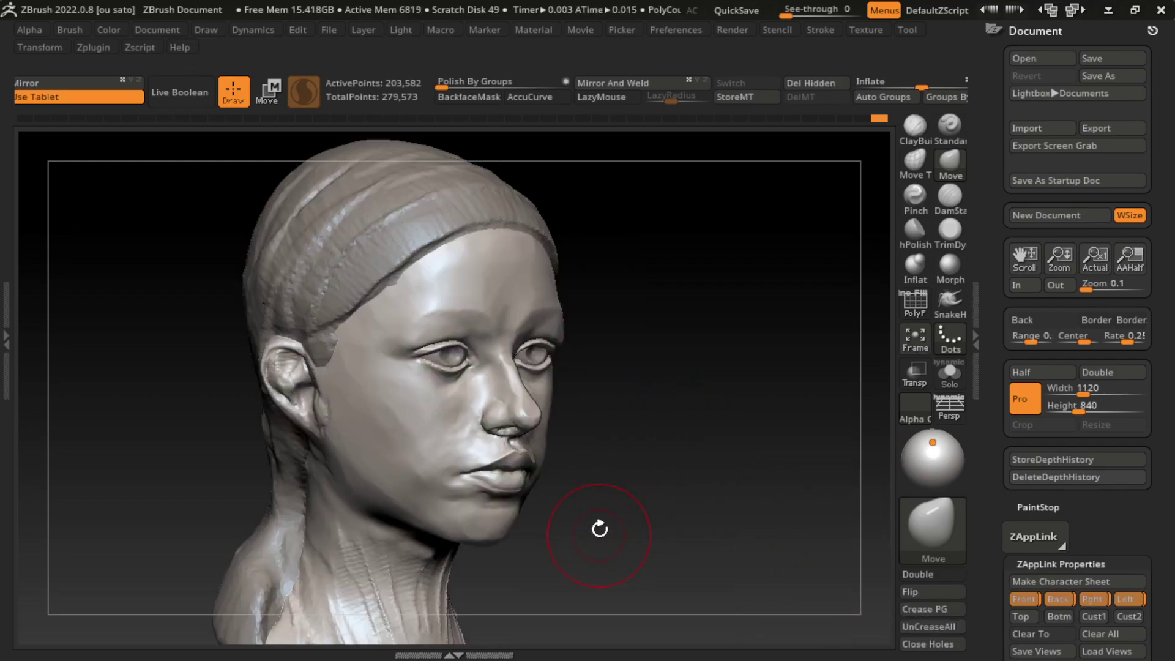
{"action": "key", "text": "b"}
{"action": "key", "text": "t"}
{"action": "key", "text": "d"}
{"action": "left_click_drag", "start_coordinate": [747, 403], "coordinate": [563, 474]}
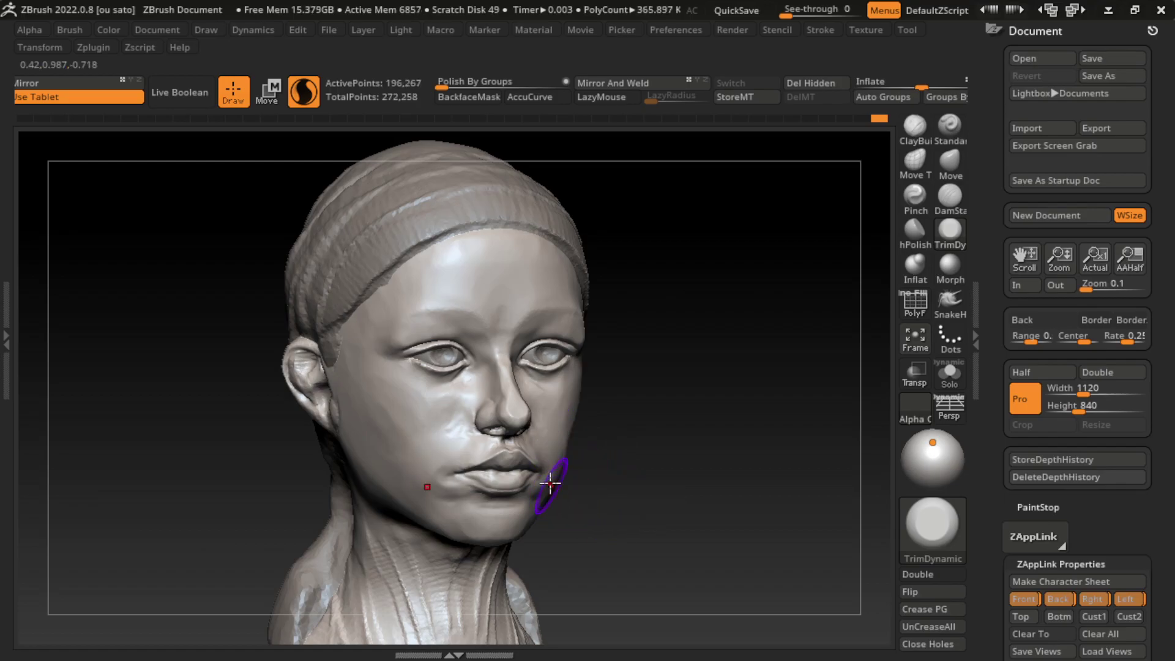
{"action": "key", "text": "ctrl+z"}
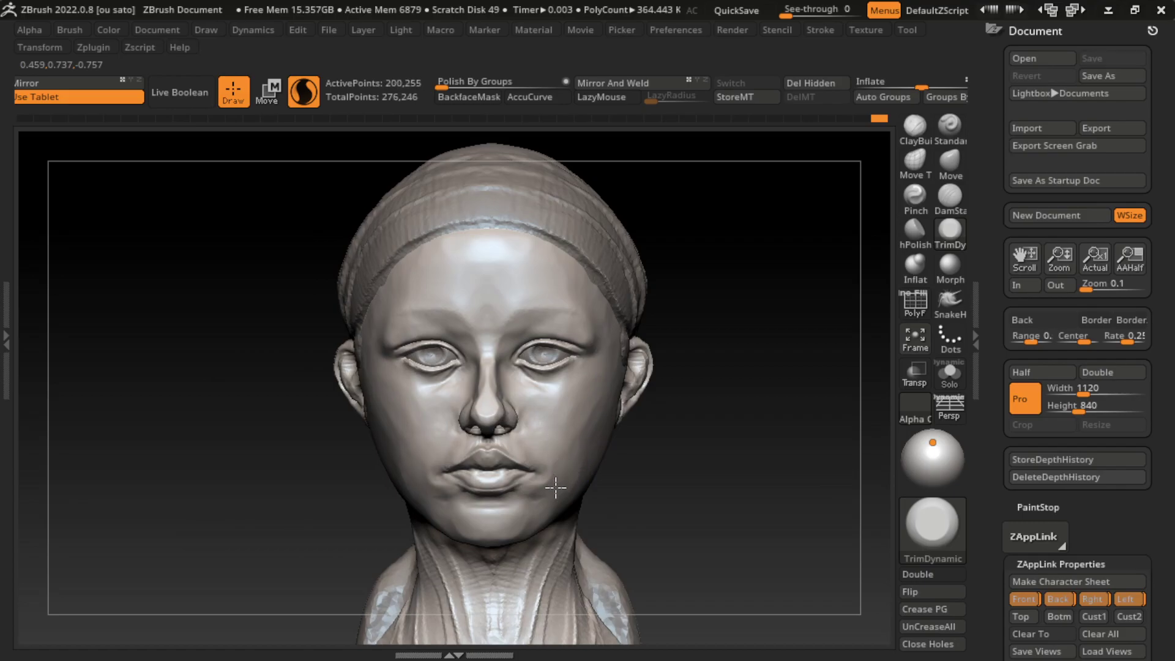
{"action": "mouse_move", "coordinate": [546, 493]}
{"action": "left_mouse_down"}
{"action": "mouse_move", "coordinate": [541, 482]}
{"action": "mouse_move", "coordinate": [550, 508]}
{"action": "left_mouse_up"}
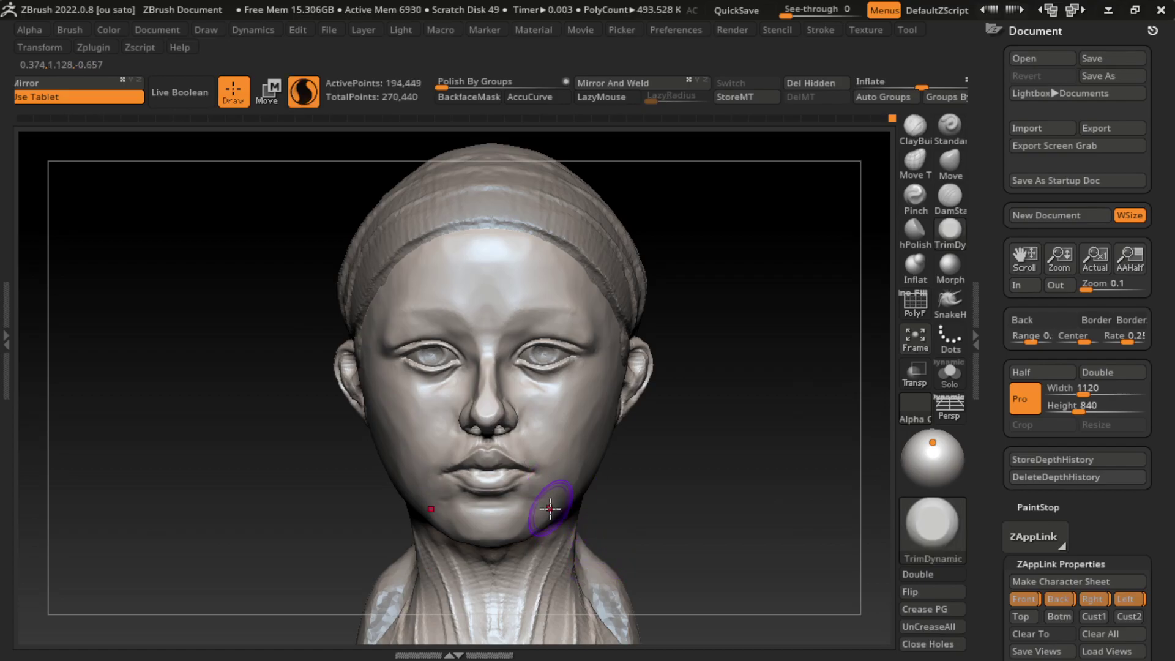
{"action": "left_click", "coordinate": [1088, 599]}
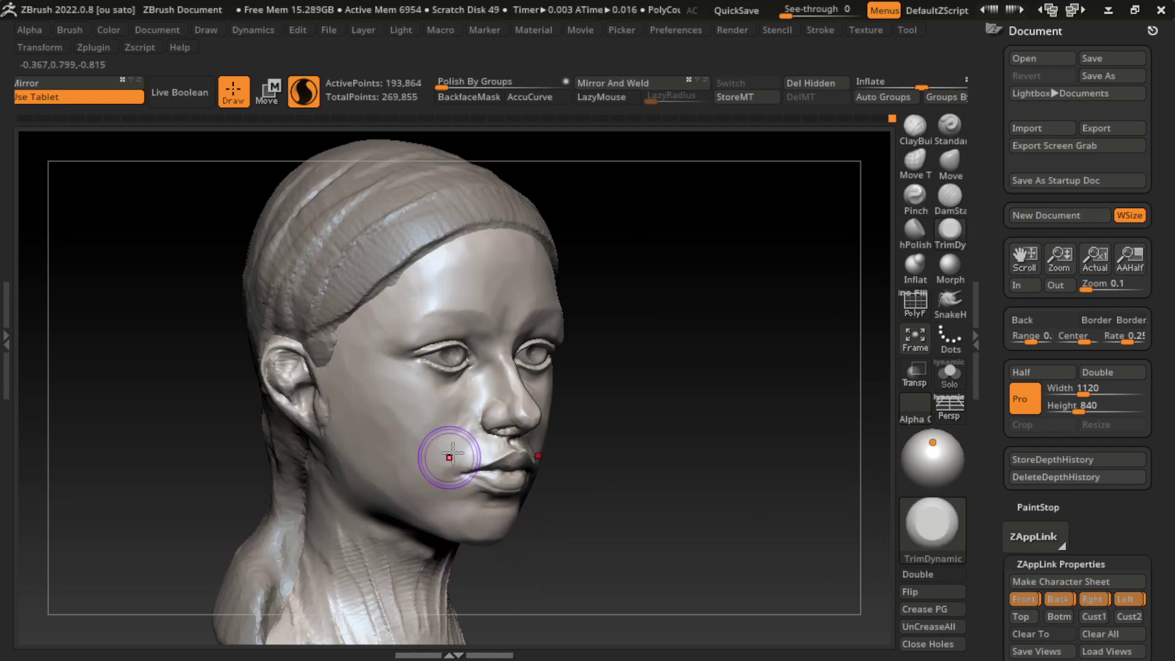
- Trim the mouth corner, jawline and cheek with TrimDynamic, then smooth the cheek
{"action": "left_click_drag", "start_coordinate": [446, 459], "coordinate": [451, 471]}
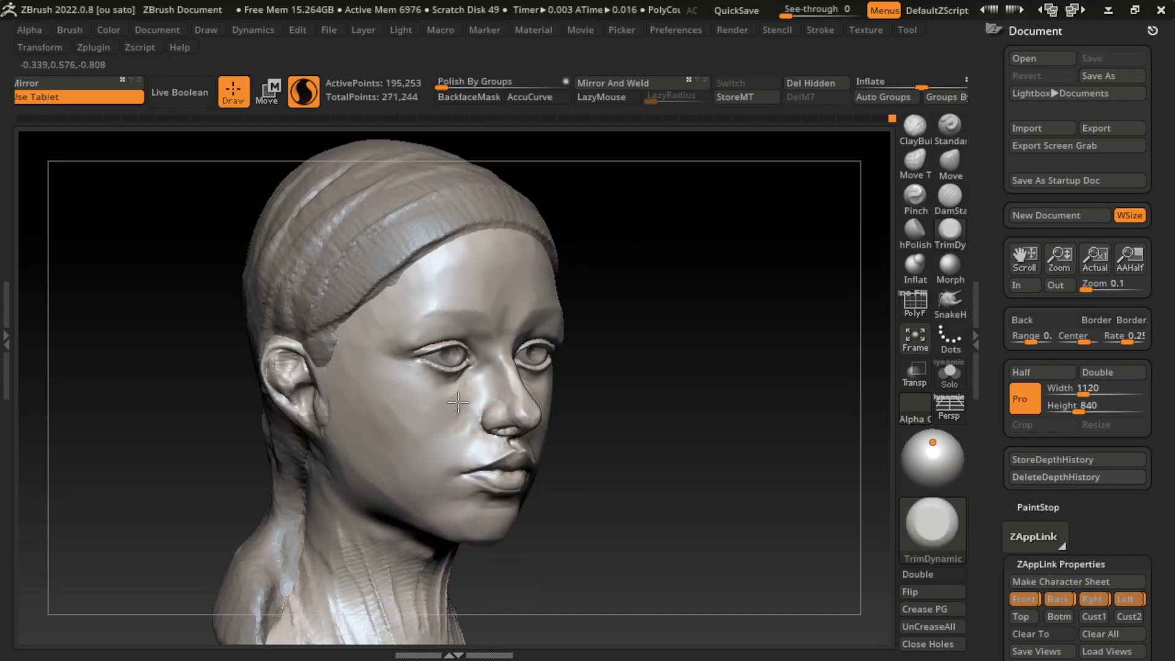
{"action": "left_click_drag", "start_coordinate": [478, 514], "coordinate": [381, 514]}
{"action": "left_click_drag", "start_coordinate": [438, 422], "coordinate": [451, 412]}
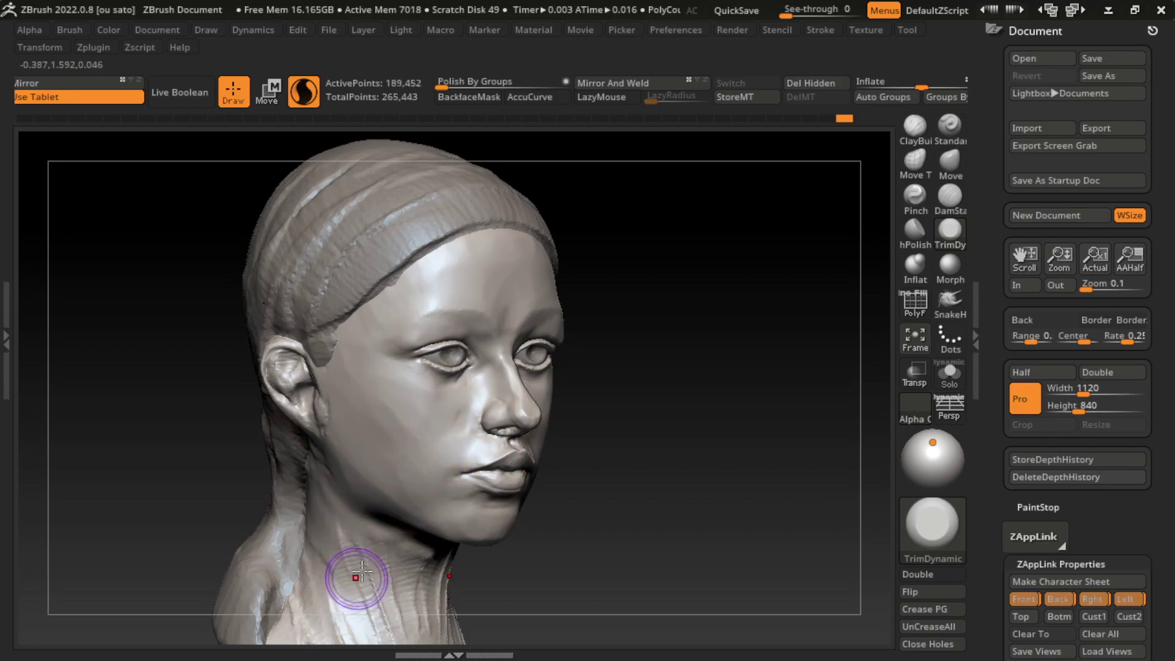
{"action": "key", "text": "shift"}
{"action": "left_click_drag", "start_coordinate": [342, 612], "coordinate": [367, 599], "text": "shift"}
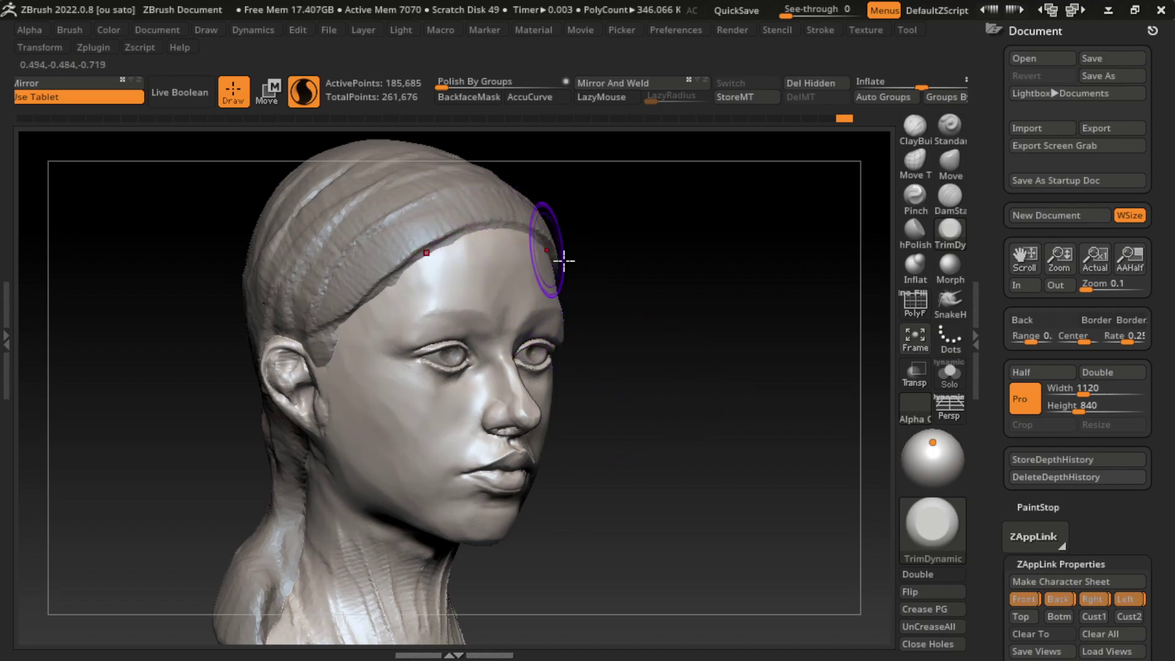
- Reshape and smooth the jaw-to-neck transition and lower neck, with a resized brush
{"action": "key", "text": "ctrl"}
{"action": "key", "text": "ctrl+s"}
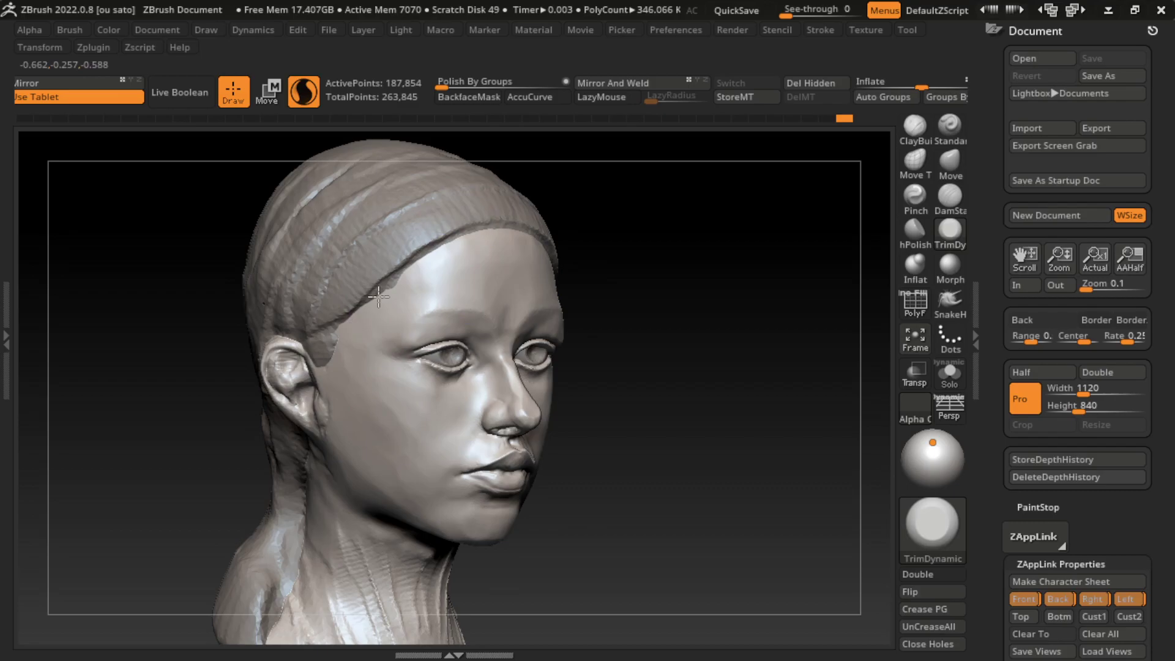
{"action": "left_click_drag", "start_coordinate": [333, 395], "coordinate": [336, 479]}
{"action": "left_click_drag", "start_coordinate": [331, 436], "coordinate": [341, 438]}
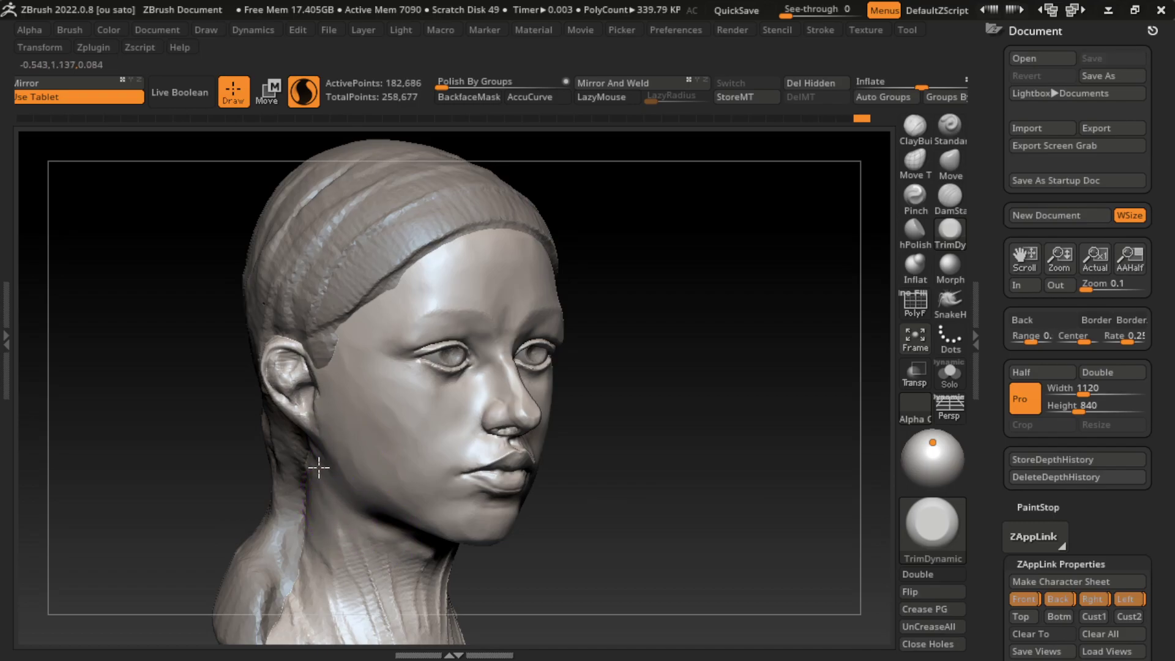
{"action": "left_click_drag", "start_coordinate": [314, 517], "coordinate": [325, 485], "text": "shift"}
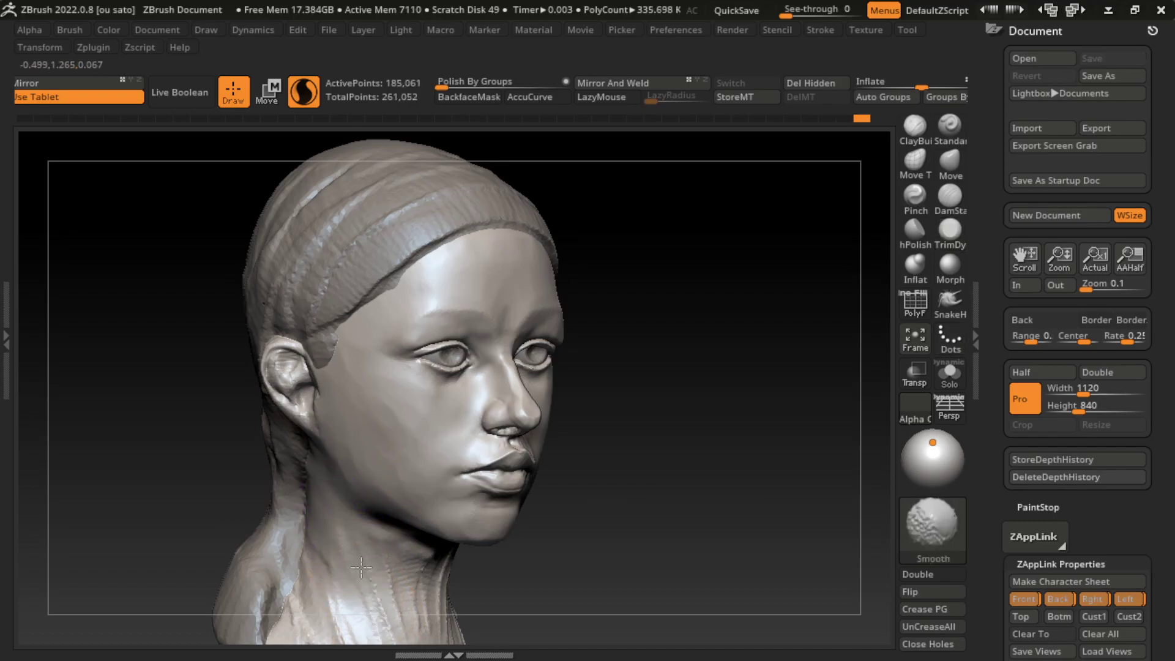
{"action": "left_click_drag", "start_coordinate": [374, 630], "coordinate": [584, 538], "text": "shift"}
{"action": "key", "text": "s"}
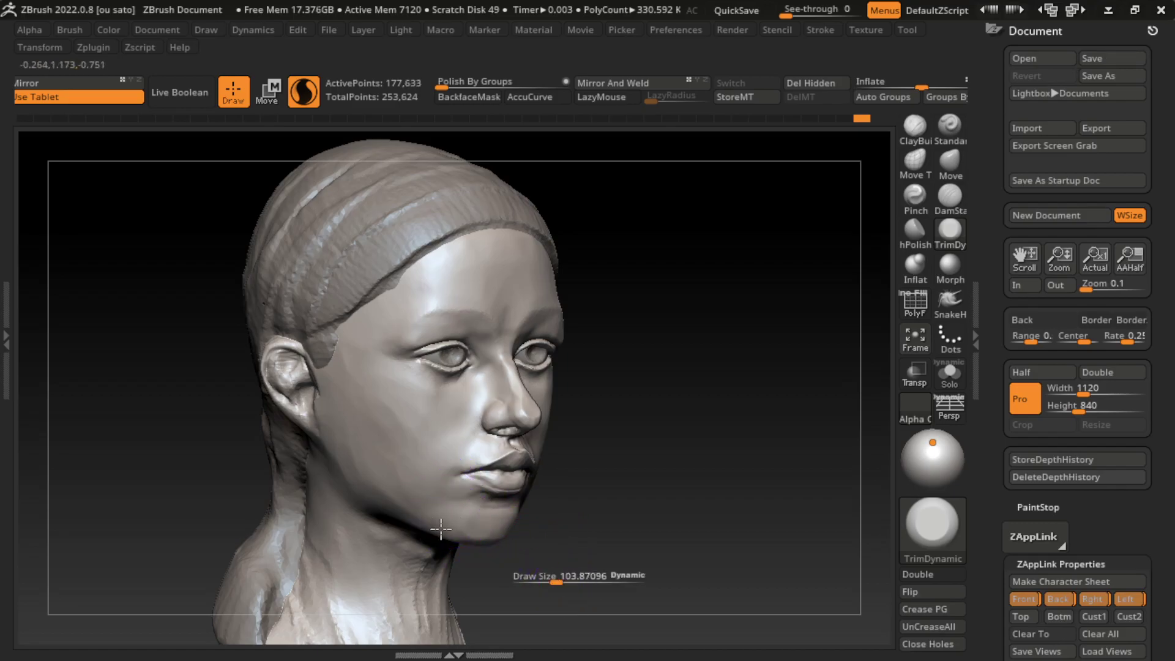
{"action": "mouse_move", "coordinate": [440, 527]}
{"action": "left_mouse_down"}
{"action": "mouse_move", "coordinate": [456, 511]}
{"action": "mouse_move", "coordinate": [495, 577]}
{"action": "left_mouse_up"}
{"action": "left_click_drag", "start_coordinate": [429, 522], "coordinate": [400, 505]}
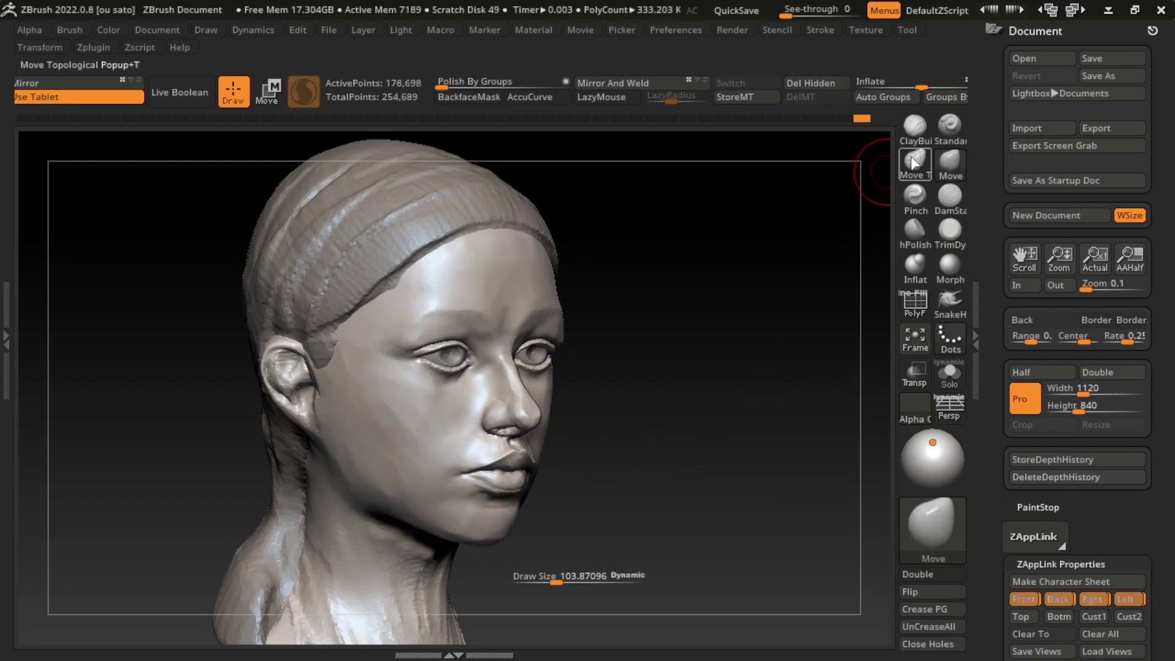
- Build up the cheek near the ear from the stored three-quarter view
{"action": "left_click", "coordinate": [950, 124]}
{"action": "left_click_drag", "start_coordinate": [655, 323], "coordinate": [626, 336]}
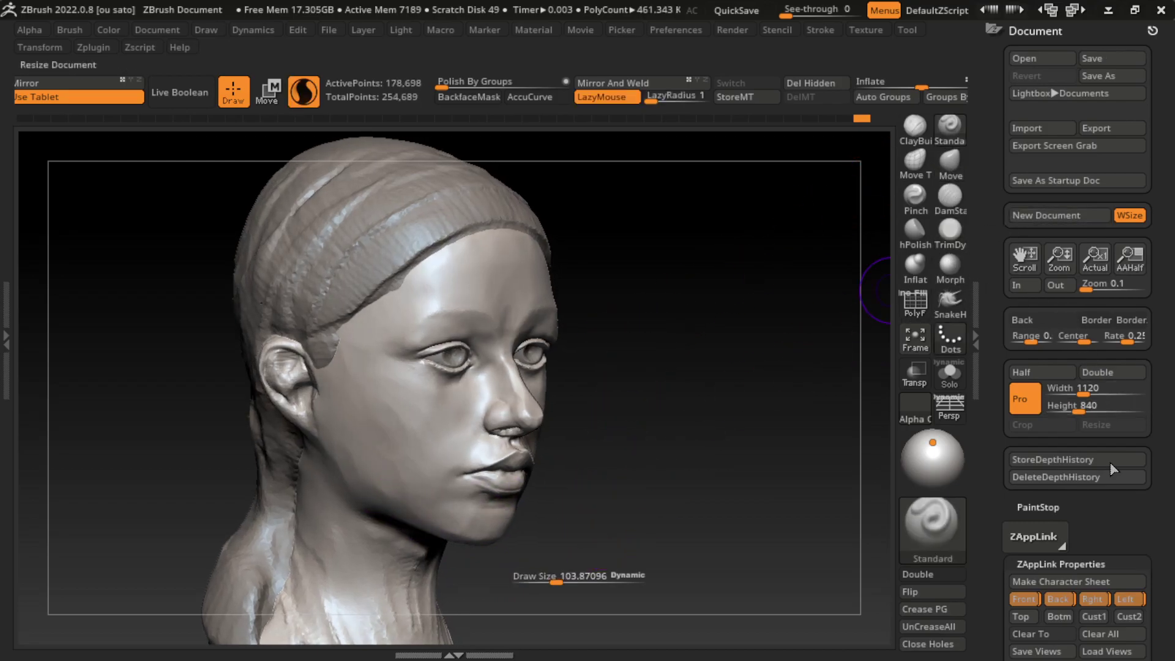
{"action": "left_click", "coordinate": [1099, 602]}
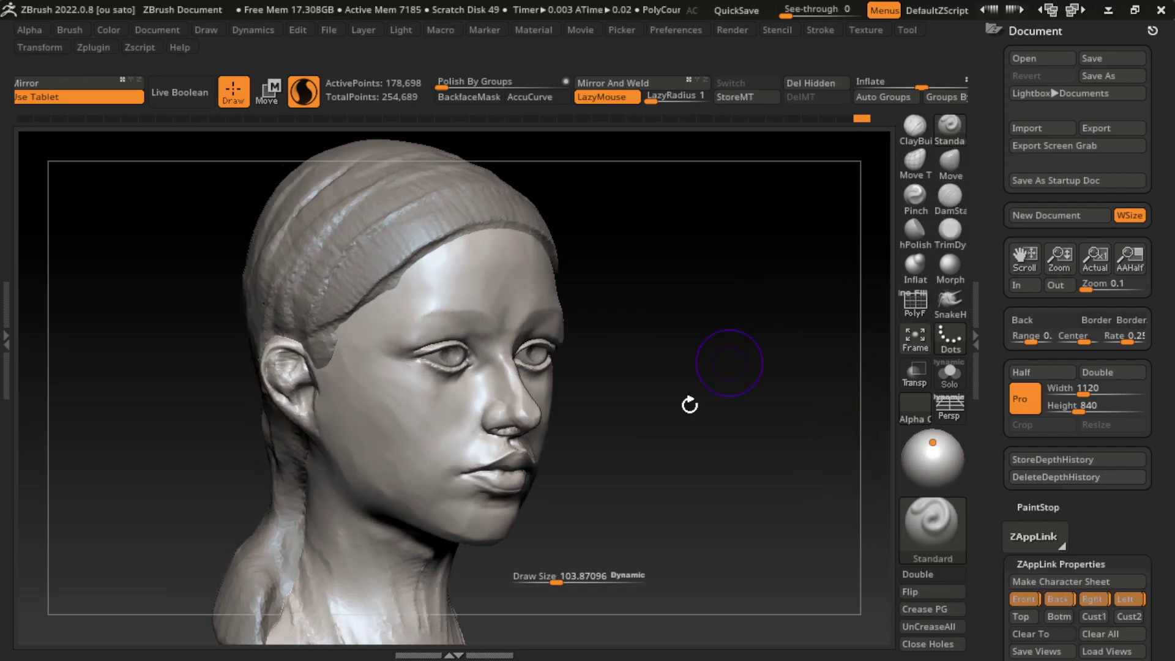
{"action": "key", "text": "s"}
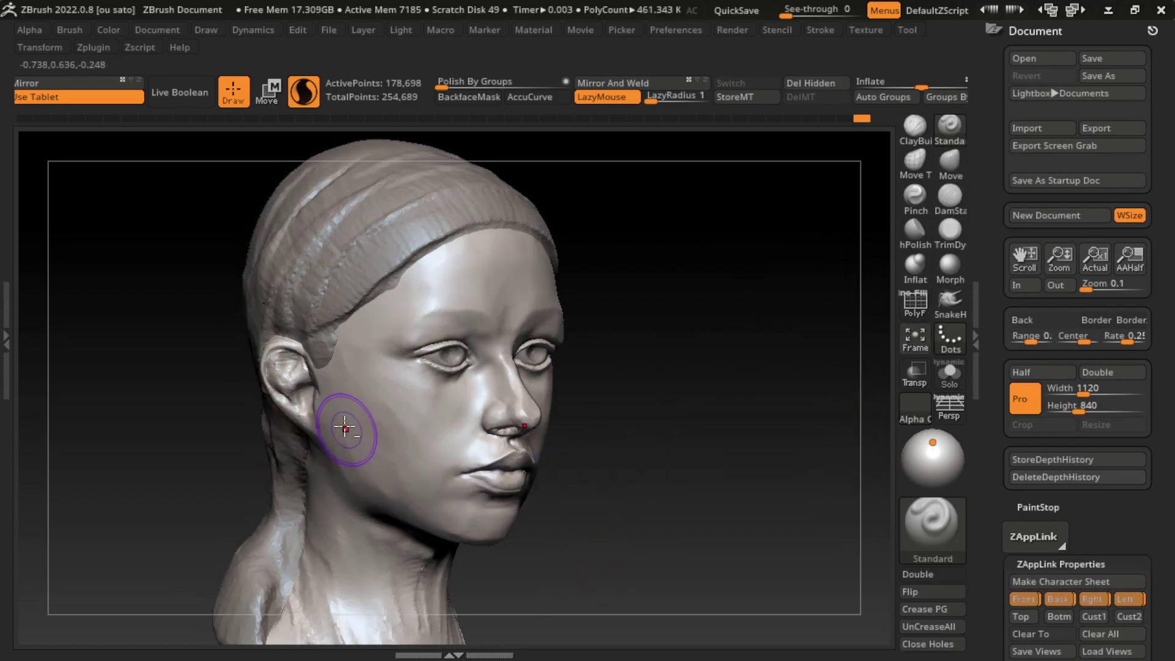
{"action": "left_click_drag", "start_coordinate": [345, 428], "coordinate": [361, 436]}
- Flatten the cheek toward the jaw and trim the side of the neck with TrimDynamic
{"action": "left_click", "coordinate": [950, 230]}
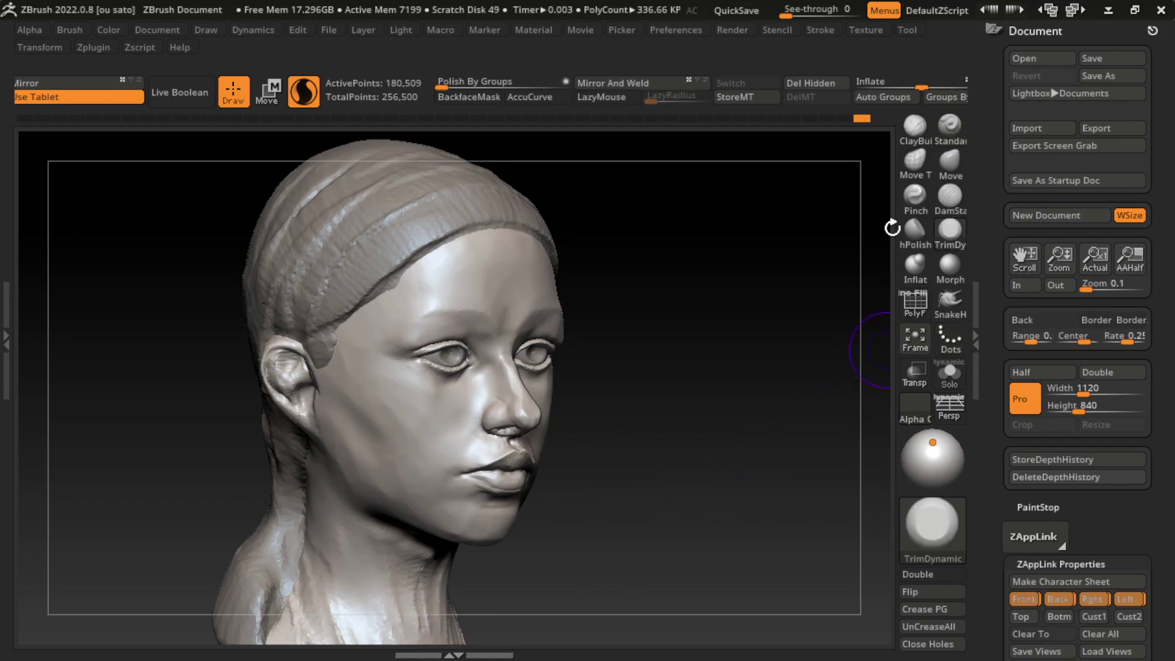
{"action": "left_click_drag", "start_coordinate": [342, 386], "coordinate": [364, 465]}
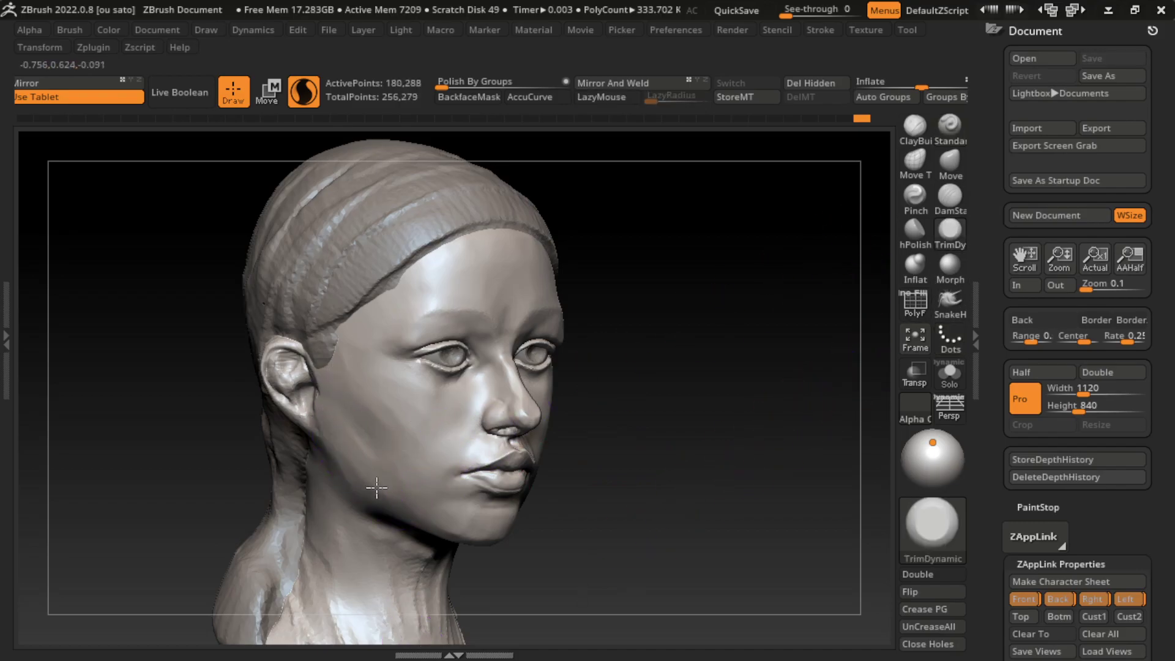
{"action": "left_click_drag", "start_coordinate": [416, 566], "coordinate": [432, 621]}
{"action": "left_click_drag", "start_coordinate": [393, 524], "coordinate": [388, 539]}
{"action": "mouse_move", "coordinate": [451, 512]}
{"action": "left_mouse_down"}
{"action": "mouse_move", "coordinate": [341, 367]}
{"action": "mouse_move", "coordinate": [349, 393]}
{"action": "left_mouse_up"}
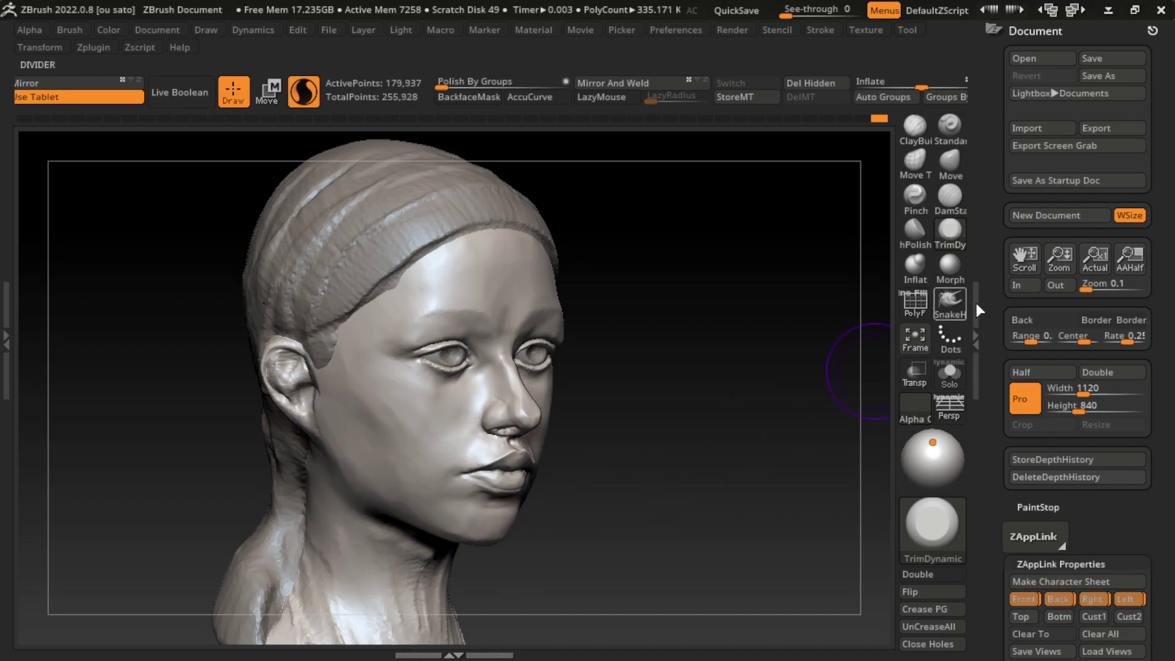
- Deepen the crease between the lips, then trim the cheek, chin area and forehead
{"action": "left_click", "coordinate": [949, 196]}
{"action": "left_click_drag", "start_coordinate": [369, 352], "coordinate": [376, 358]}
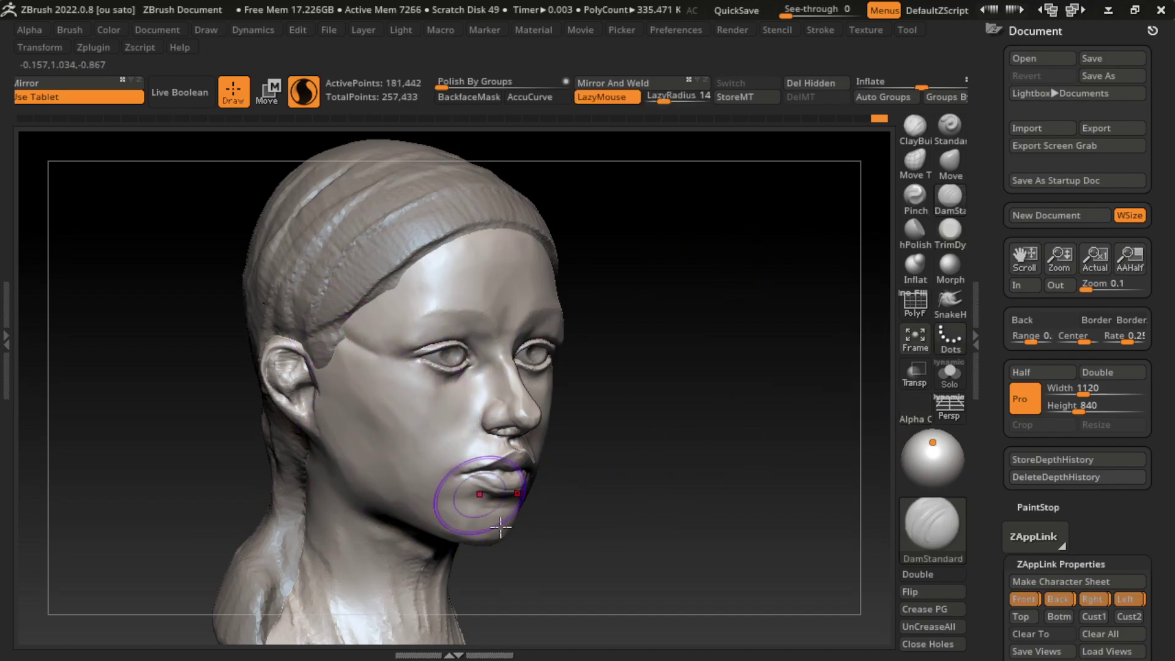
{"action": "left_click", "coordinate": [950, 229]}
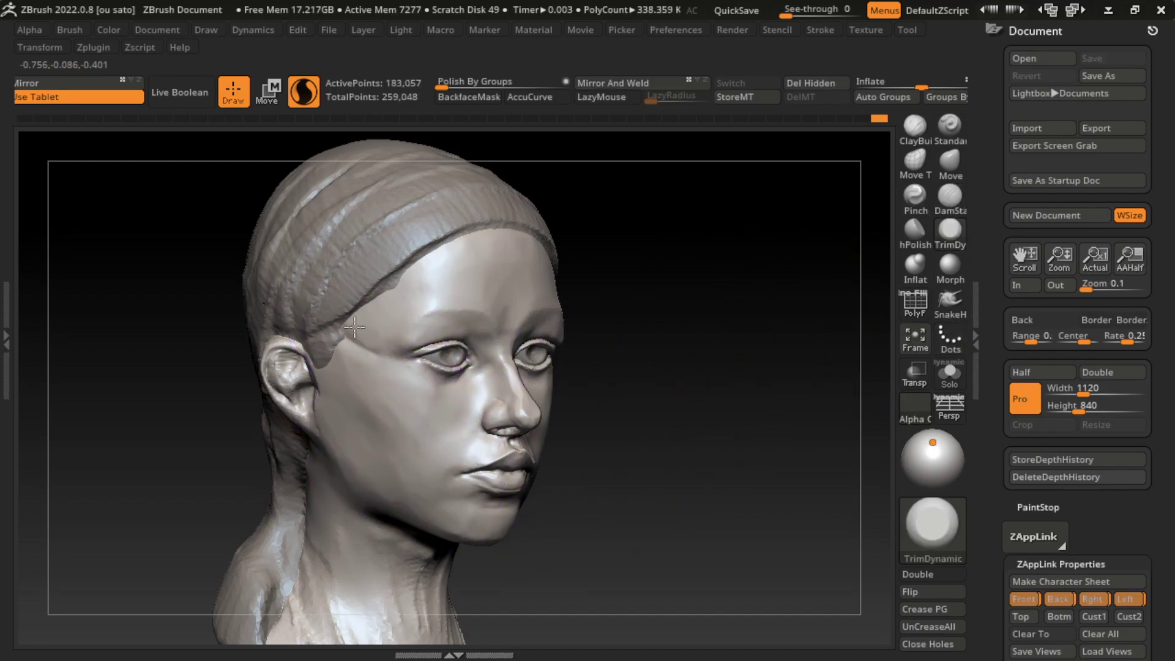
{"action": "mouse_move", "coordinate": [359, 334]}
{"action": "left_mouse_down"}
{"action": "mouse_move", "coordinate": [354, 366]}
{"action": "mouse_move", "coordinate": [368, 367]}
{"action": "left_mouse_up"}
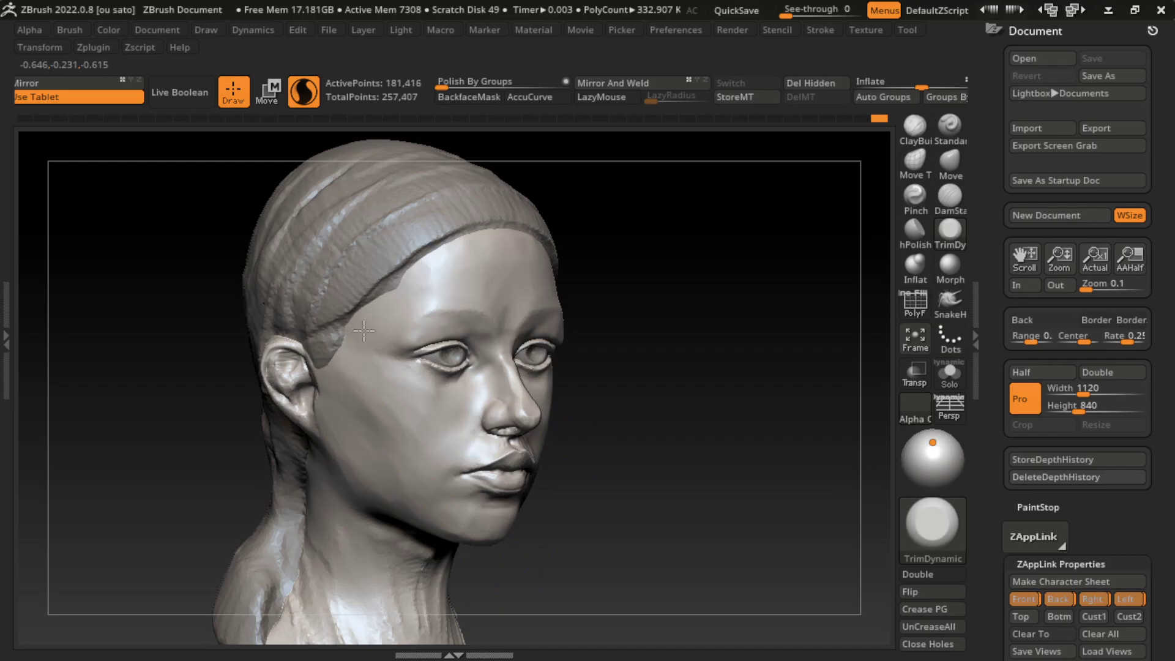
{"action": "left_click_drag", "start_coordinate": [364, 330], "coordinate": [420, 402]}
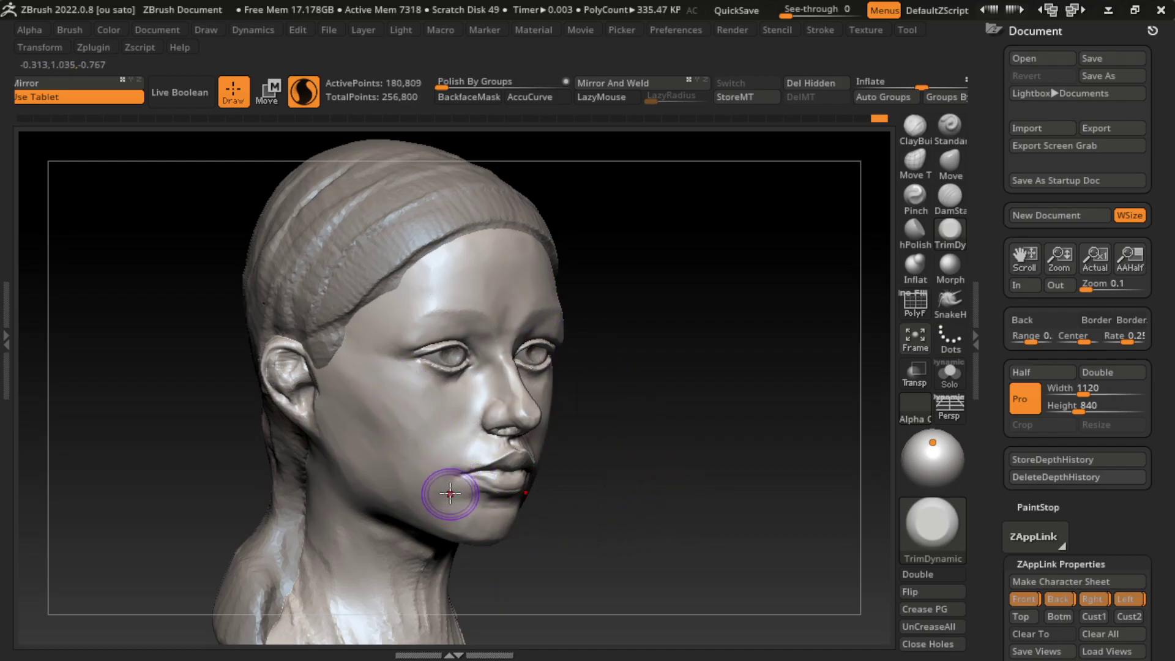
{"action": "left_click_drag", "start_coordinate": [452, 489], "coordinate": [428, 398]}
{"action": "left_click_drag", "start_coordinate": [489, 303], "coordinate": [396, 318]}
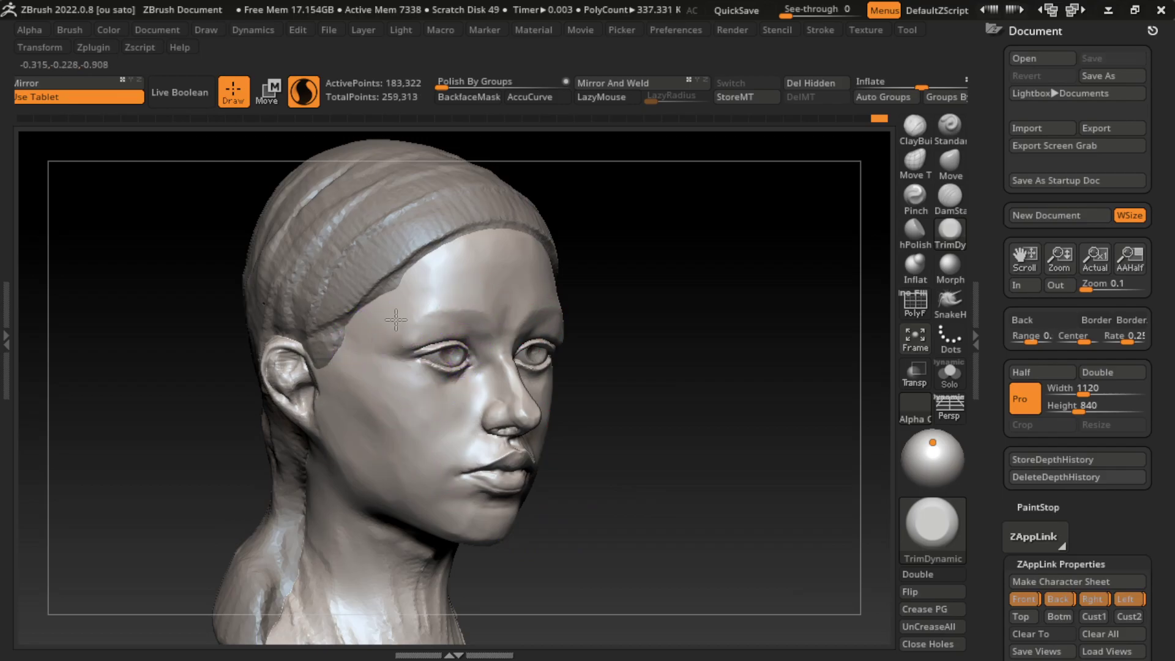
{"action": "left_click_drag", "start_coordinate": [349, 364], "coordinate": [361, 374]}
- Build up the area near the inner eye and the brow between the eyes
{"action": "left_click", "coordinate": [950, 125]}
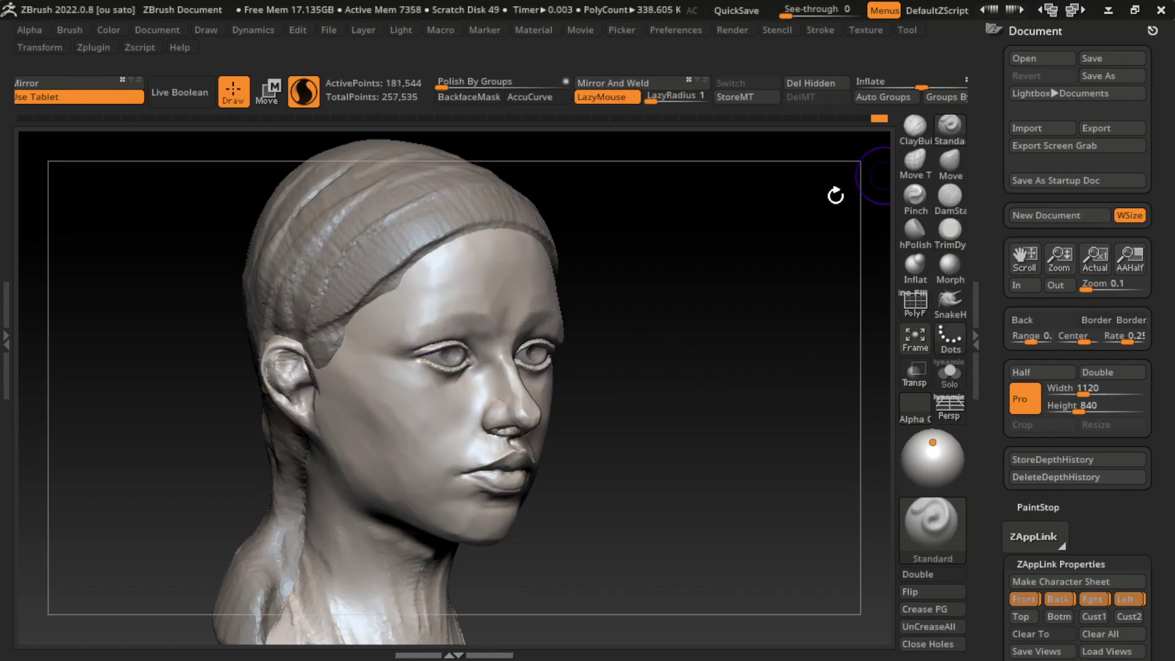
{"action": "left_click_drag", "start_coordinate": [538, 325], "coordinate": [514, 367]}
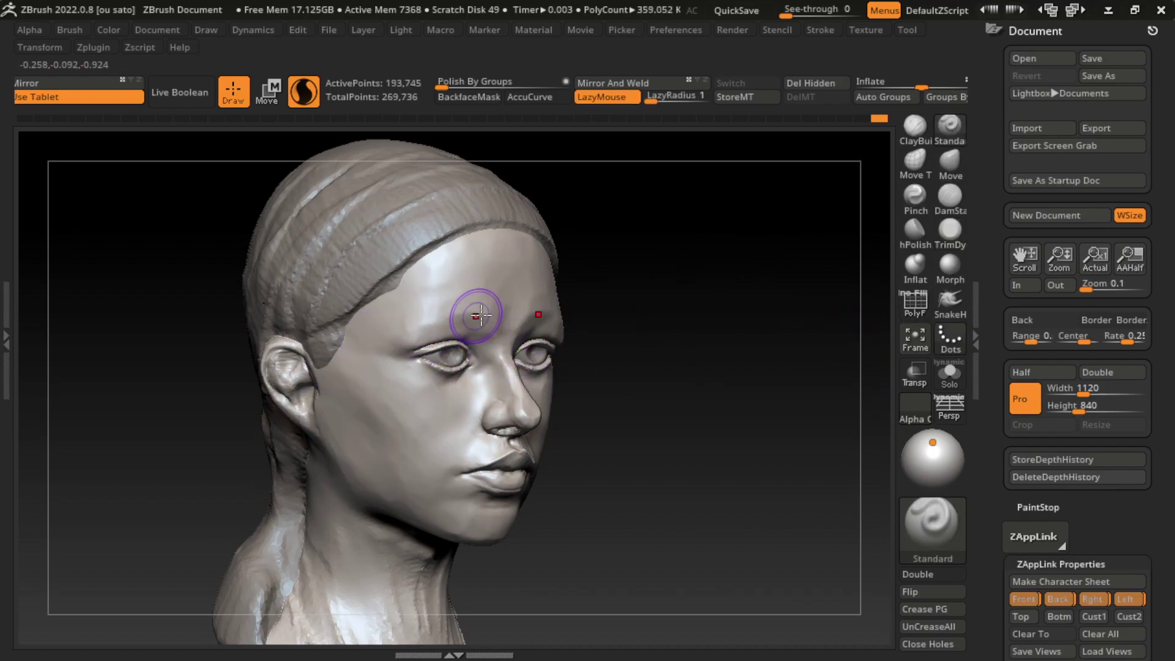
{"action": "left_click_drag", "start_coordinate": [472, 310], "coordinate": [428, 324]}
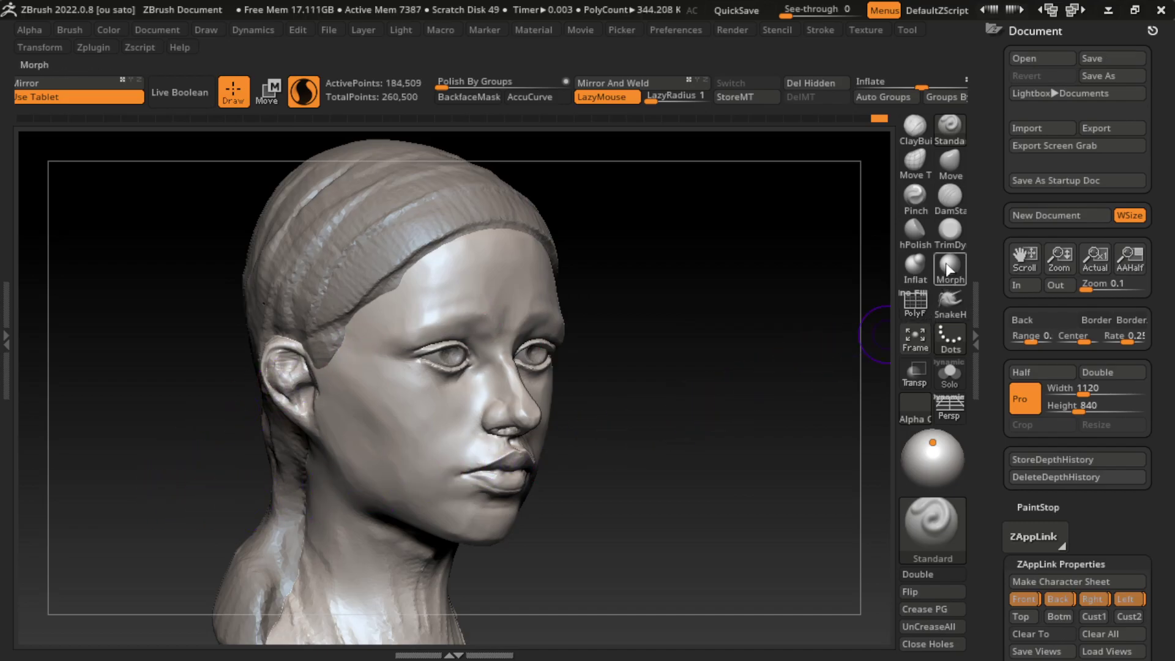
- Carve DamStandard lines beside the inner eye, across the forehead and along the brow, undoing the last
{"action": "left_click", "coordinate": [949, 196]}
{"action": "left_click_drag", "start_coordinate": [409, 326], "coordinate": [367, 446]}
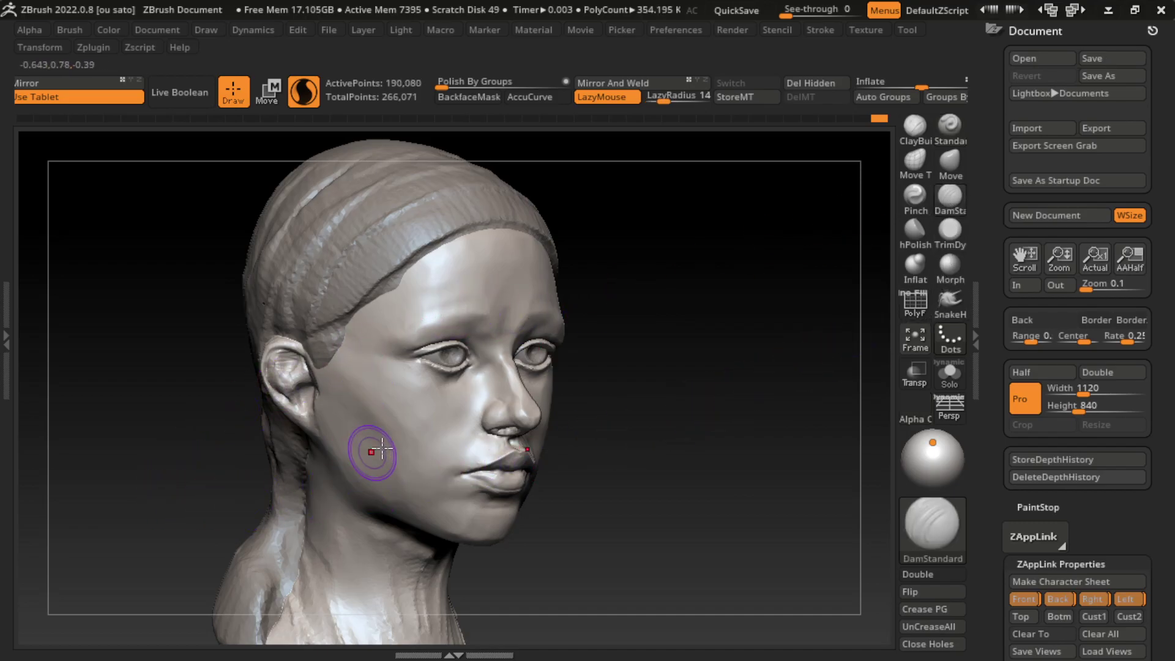
{"action": "key", "text": "space"}
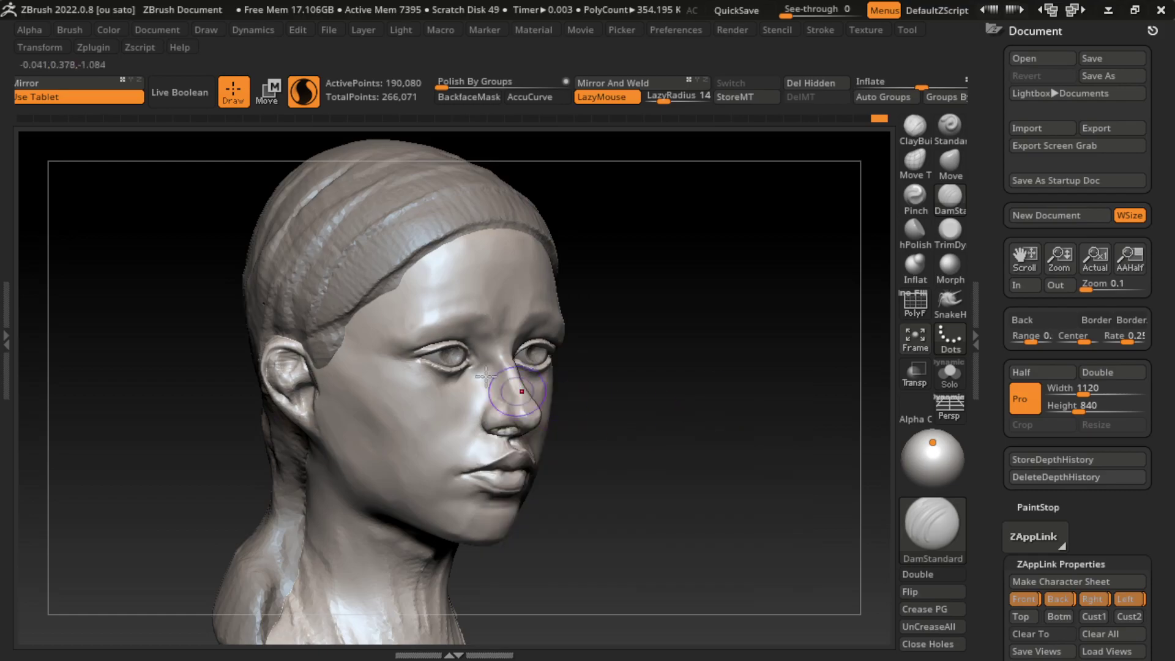
{"action": "left_click_drag", "start_coordinate": [486, 319], "coordinate": [445, 315]}
{"action": "left_click", "coordinate": [147, 506], "text": "ctrl"}
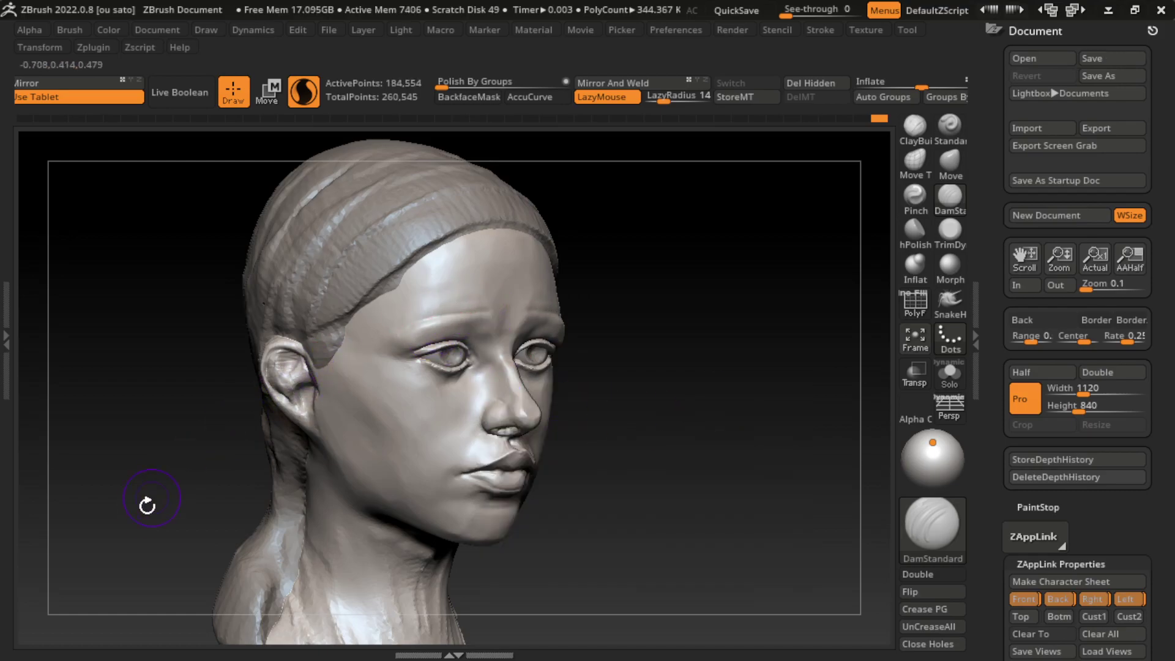
{"action": "left_click_drag", "start_coordinate": [420, 310], "coordinate": [544, 317]}
{"action": "left_click", "coordinate": [468, 317]}
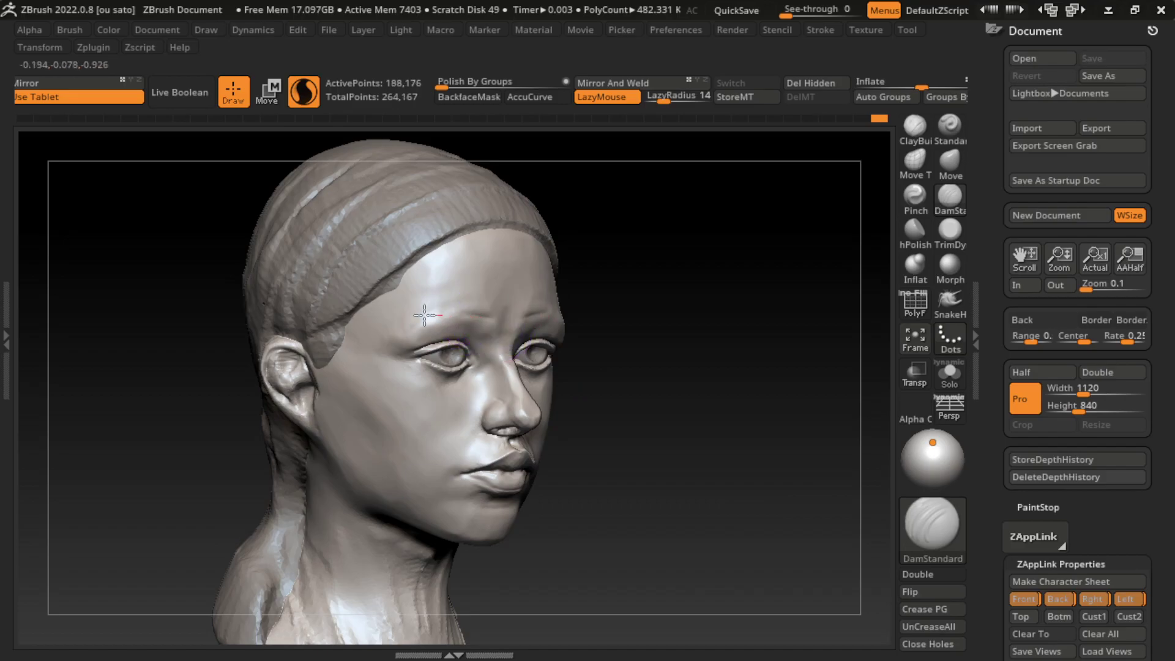
{"action": "left_click_drag", "start_coordinate": [424, 315], "coordinate": [485, 309]}
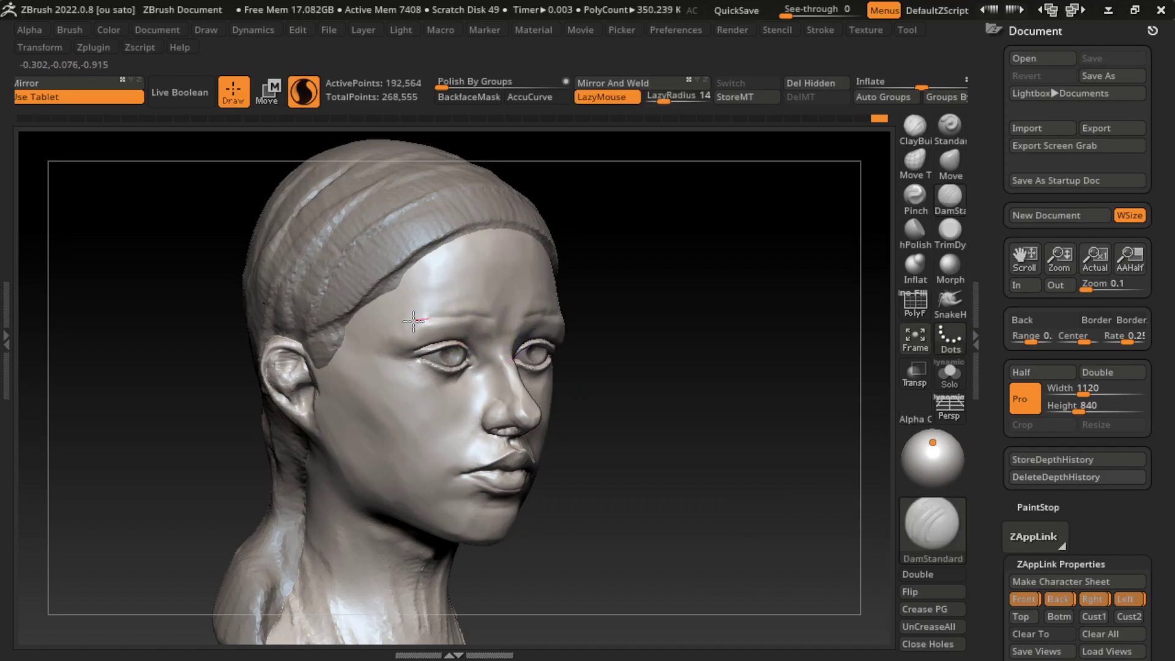
{"action": "left_click", "coordinate": [155, 522]}
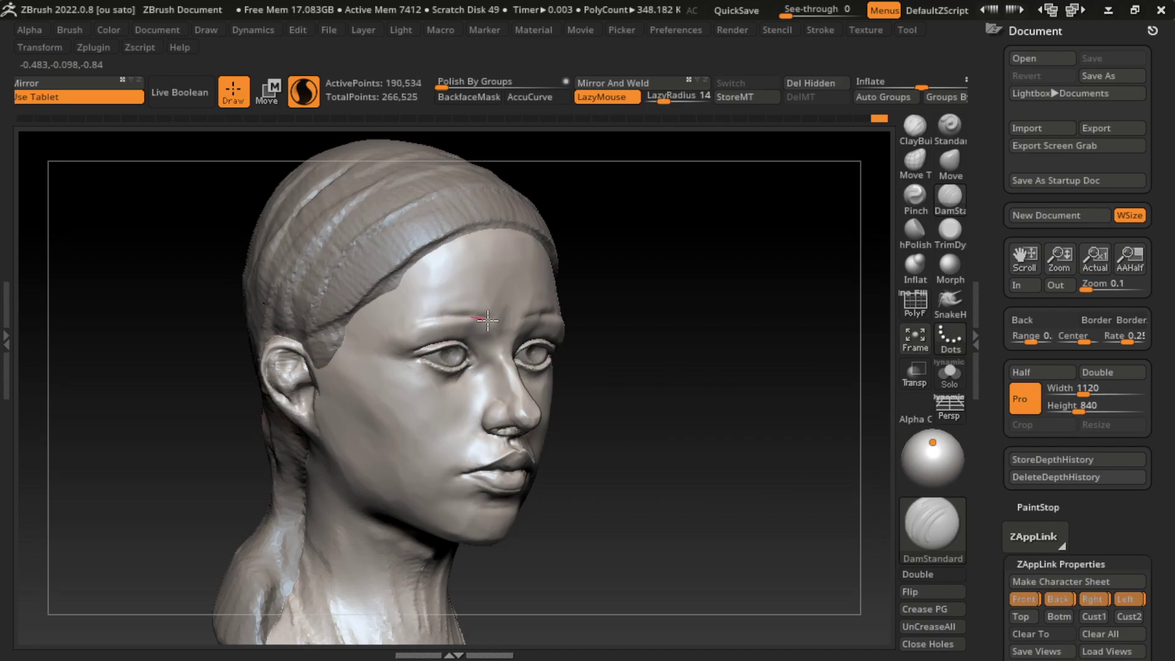
{"action": "key", "text": "ctrl+z"}
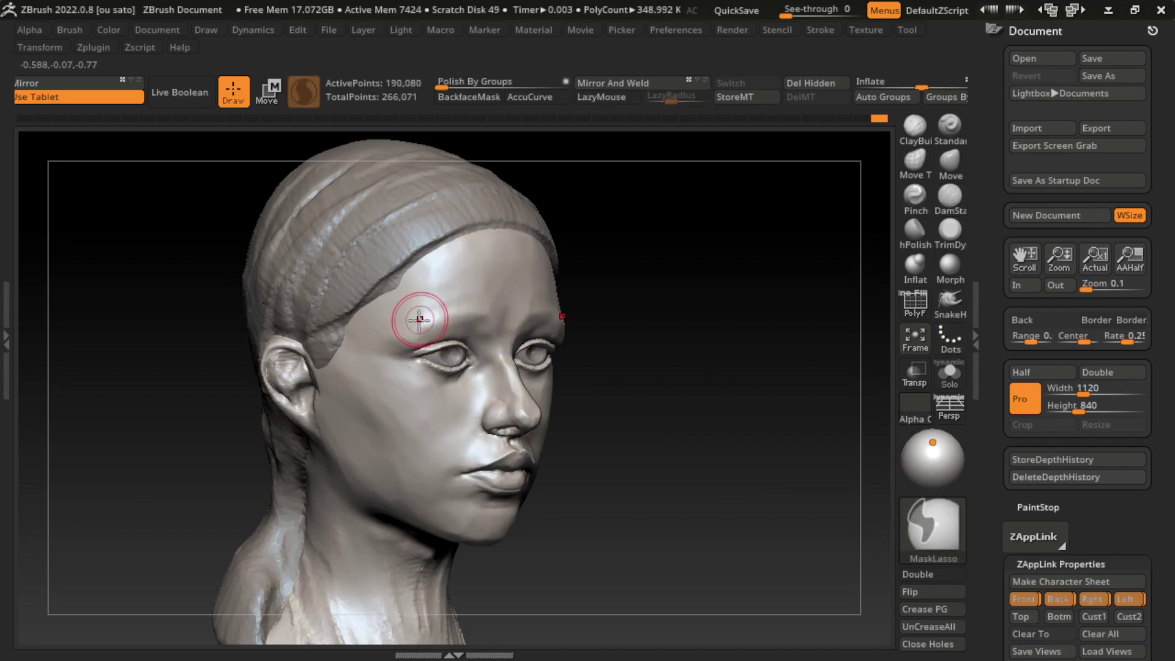
- Re-carve the left brow line with DamStandard, then flatten the forehead and brow with TrimDynamic
{"action": "left_click_drag", "start_coordinate": [420, 310], "coordinate": [585, 333]}
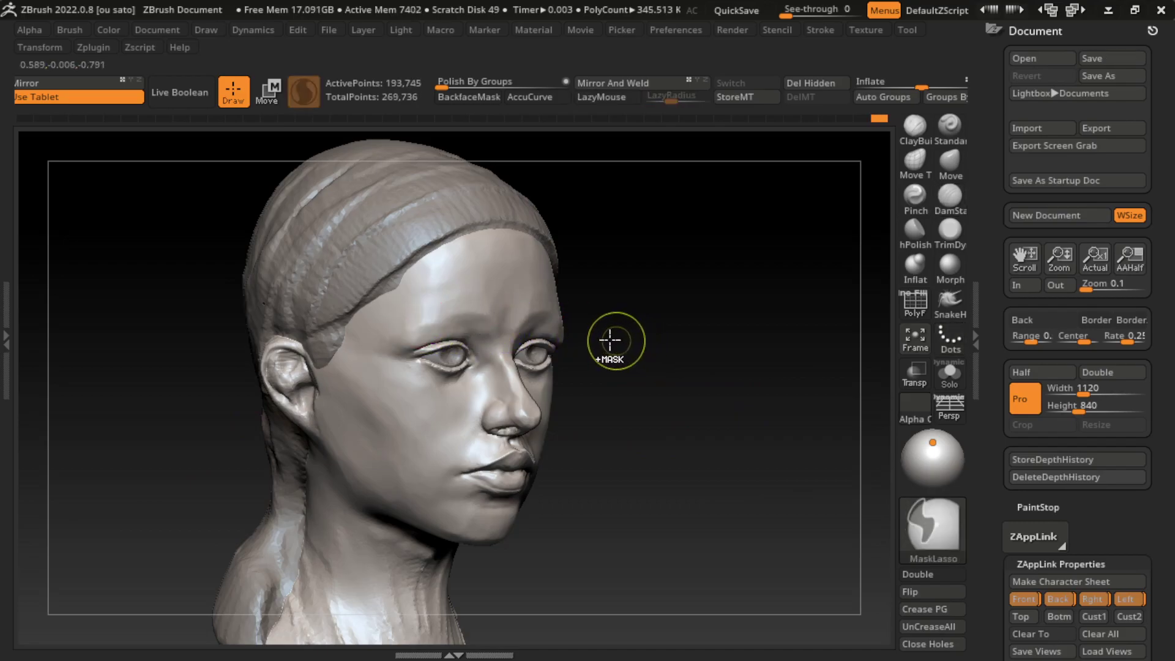
{"action": "left_click_drag", "start_coordinate": [412, 320], "coordinate": [468, 322]}
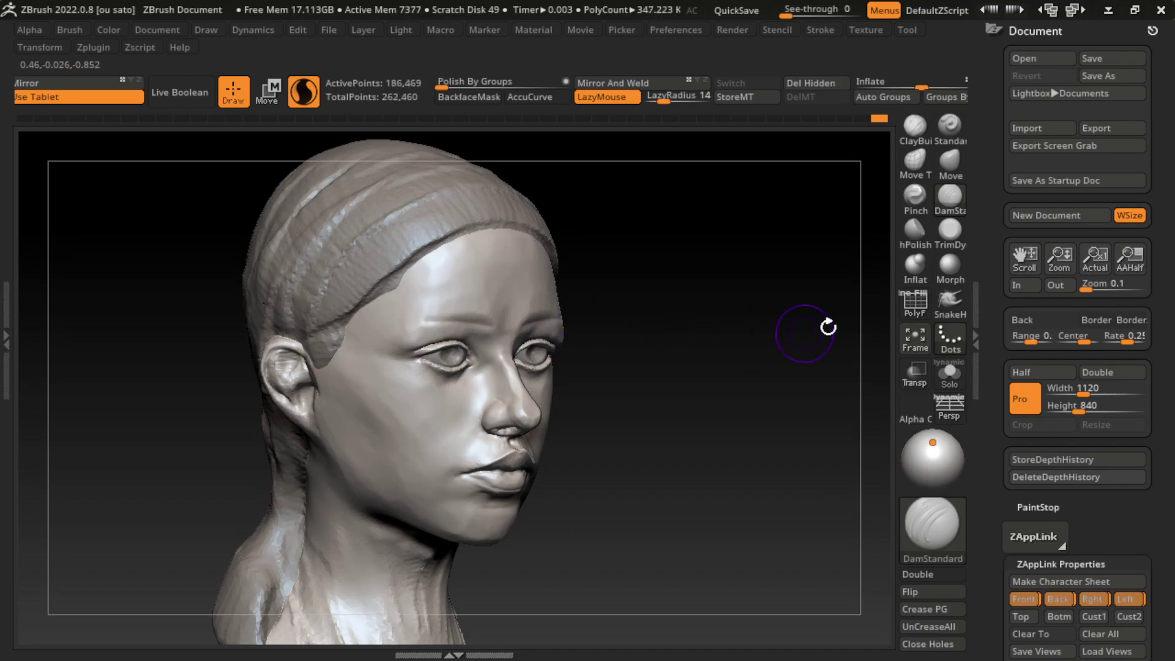
{"action": "left_click", "coordinate": [949, 229]}
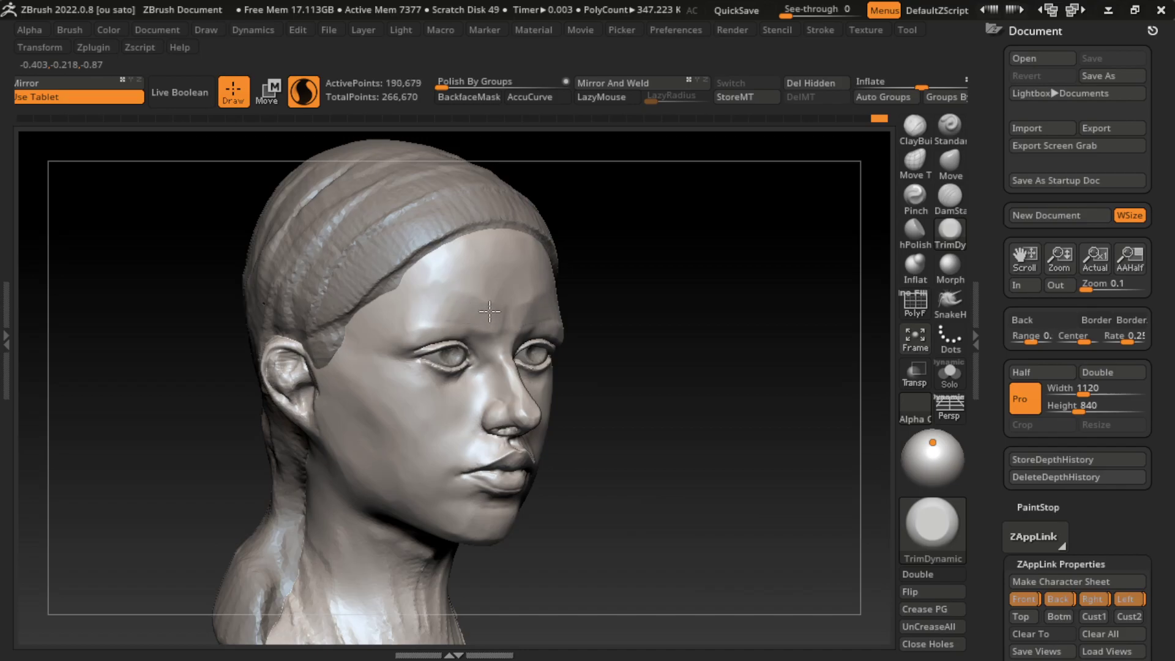
{"action": "left_click_drag", "start_coordinate": [591, 280], "coordinate": [621, 347], "text": "ctrl"}
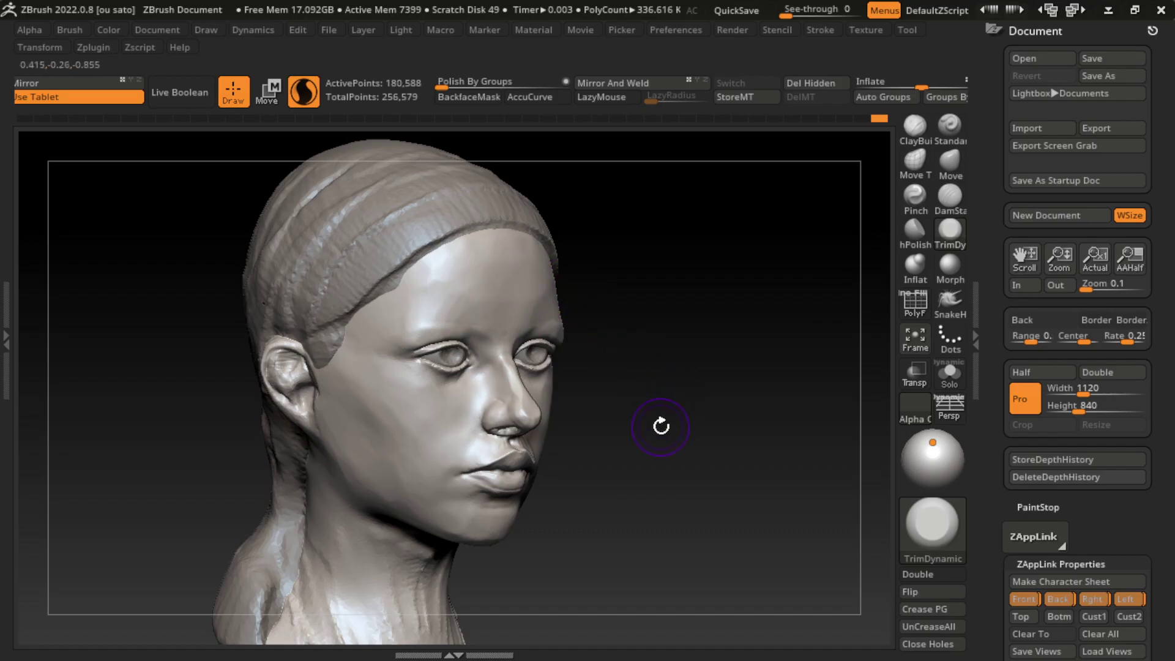
{"action": "left_click_drag", "start_coordinate": [648, 425], "coordinate": [646, 440], "text": "ctrl"}
{"action": "key", "text": "ctrl"}
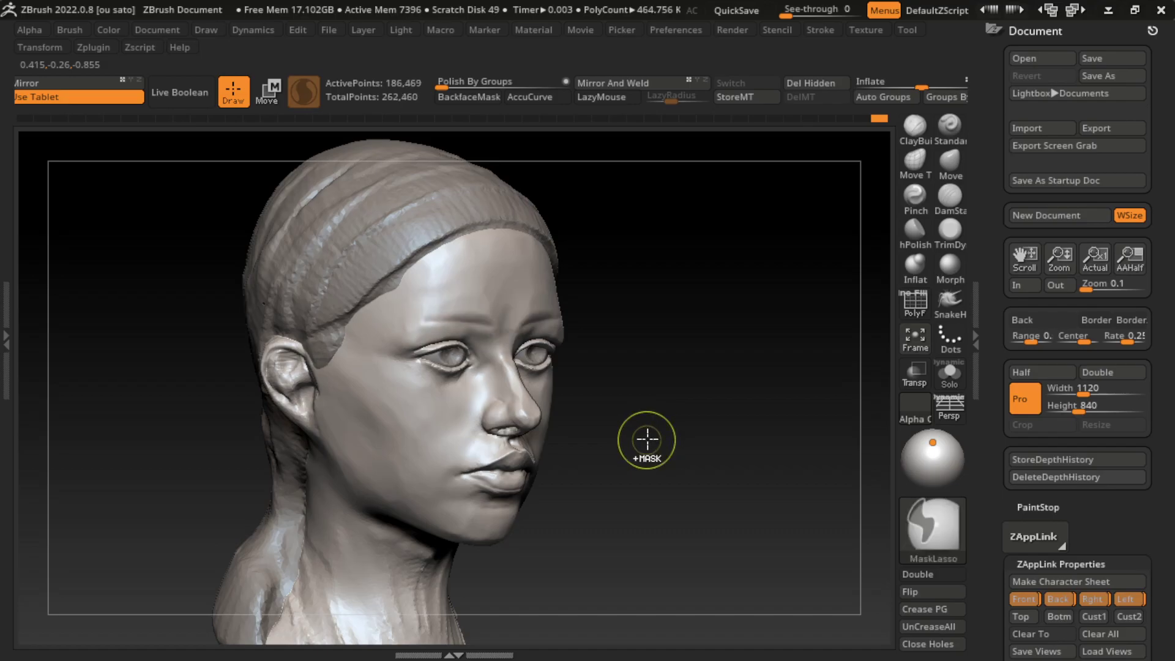
{"action": "key", "text": "ctrl+z"}
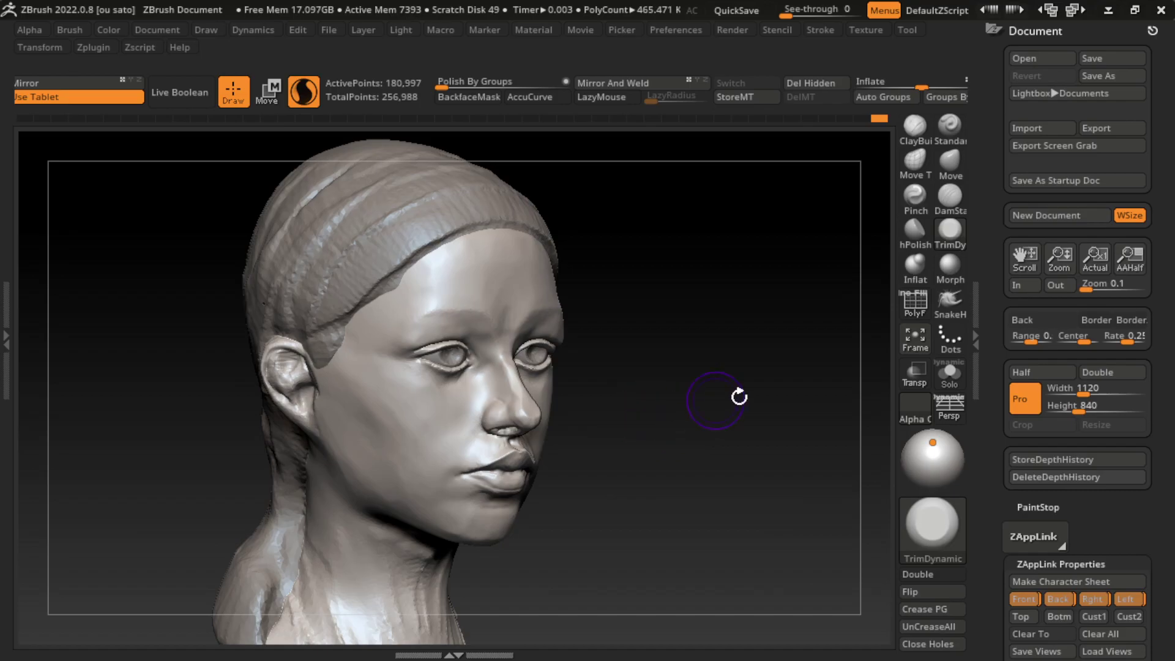
- Push the forehead and brow between the eyes with Move, checking front and right profile views
{"action": "left_click", "coordinate": [949, 160]}
{"action": "left_click_drag", "start_coordinate": [765, 343], "coordinate": [708, 340], "text": "shift"}
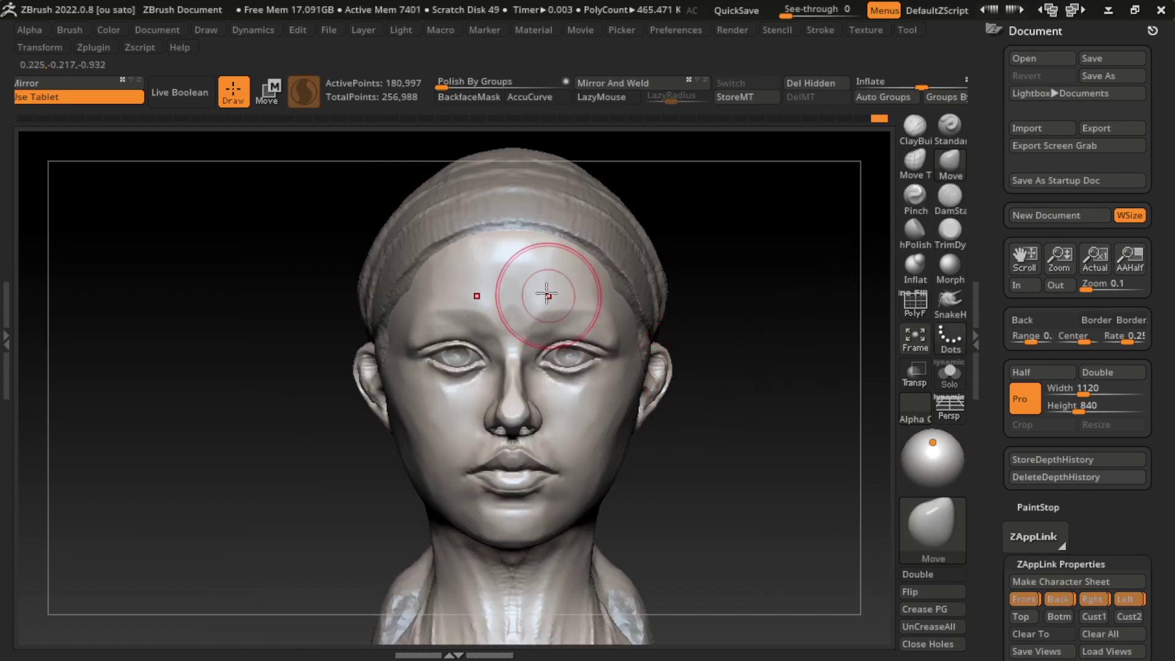
{"action": "mouse_move", "coordinate": [546, 293]}
{"action": "left_mouse_down"}
{"action": "mouse_move", "coordinate": [544, 304]}
{"action": "mouse_move", "coordinate": [560, 275]}
{"action": "left_mouse_up"}
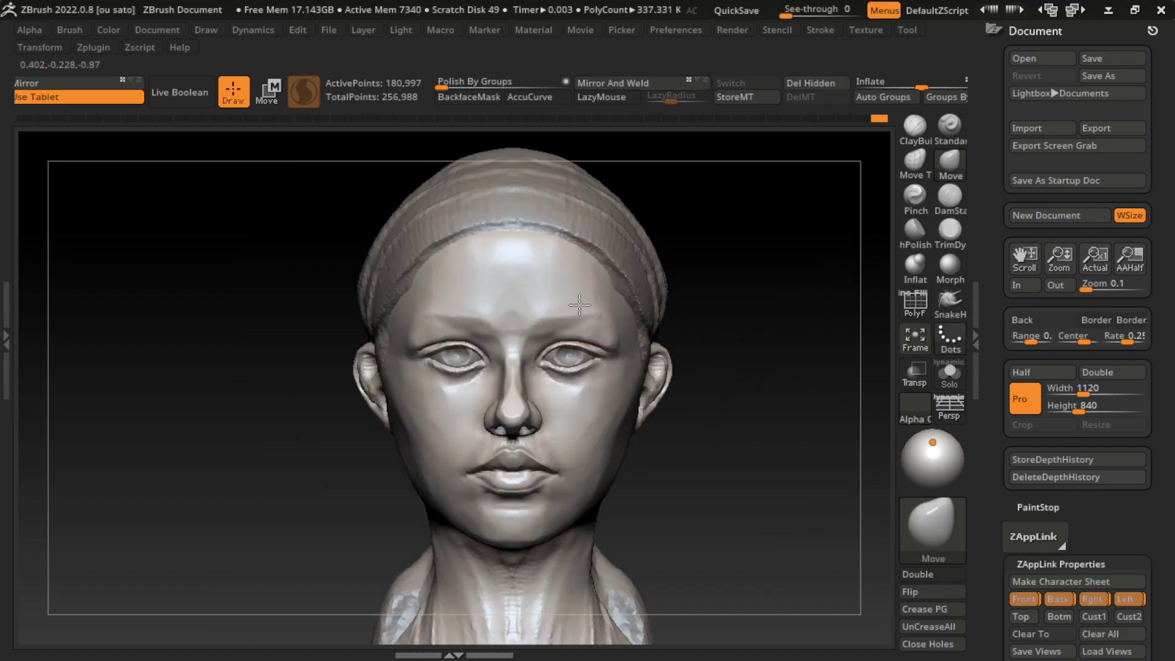
{"action": "left_click", "coordinate": [1095, 601]}
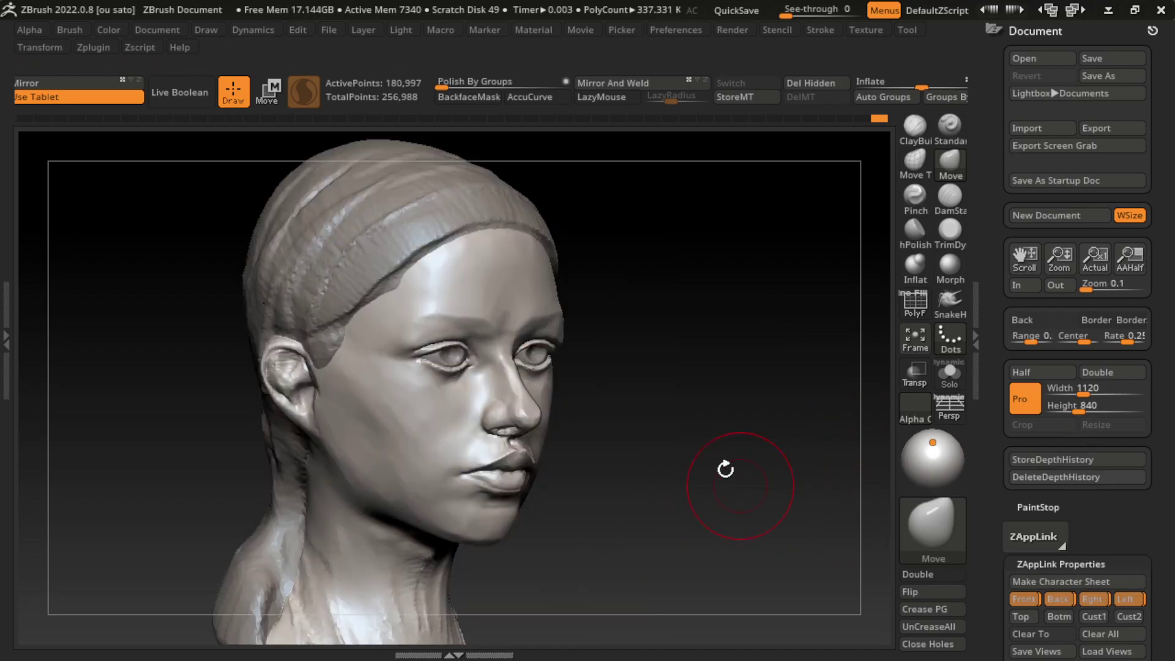
{"action": "mouse_move", "coordinate": [517, 329]}
{"action": "left_mouse_down"}
{"action": "mouse_move", "coordinate": [520, 315]}
{"action": "mouse_move", "coordinate": [482, 317]}
{"action": "left_mouse_up"}
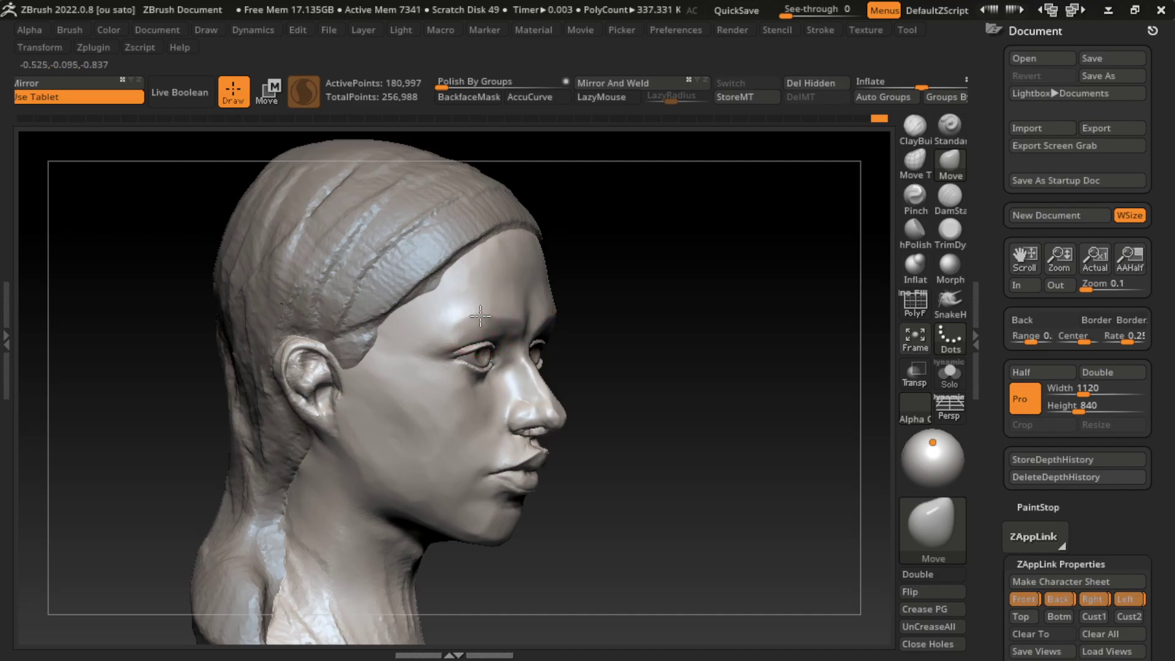
{"action": "left_click", "coordinate": [1098, 600]}
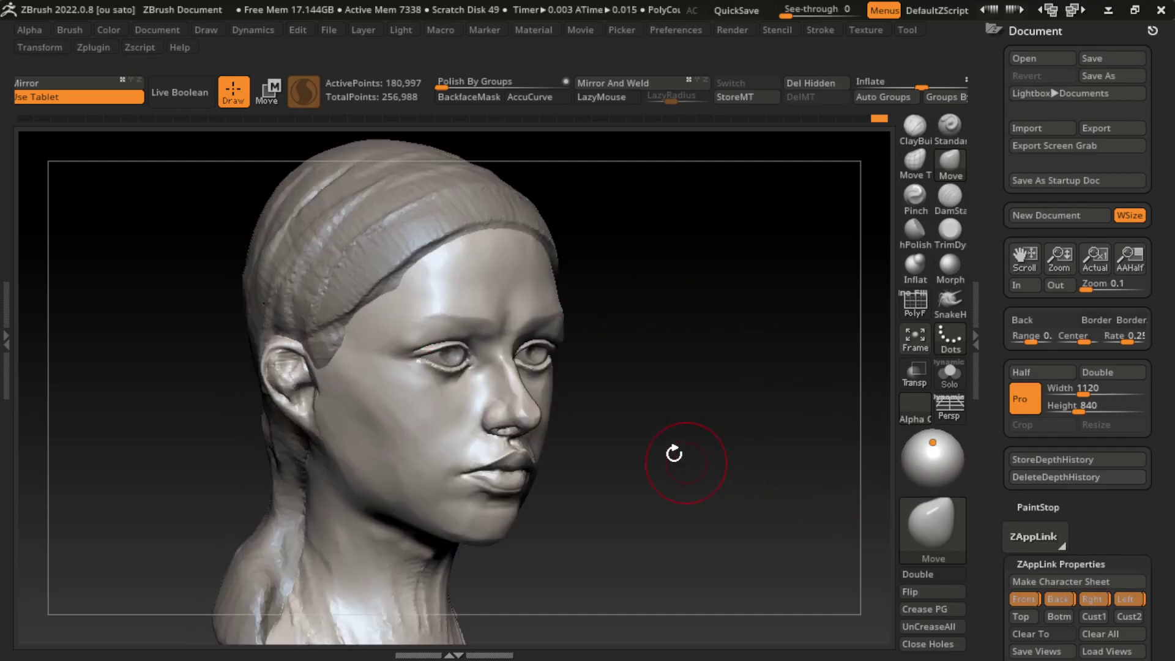
{"action": "key", "text": "s"}
{"action": "key", "text": "s"}
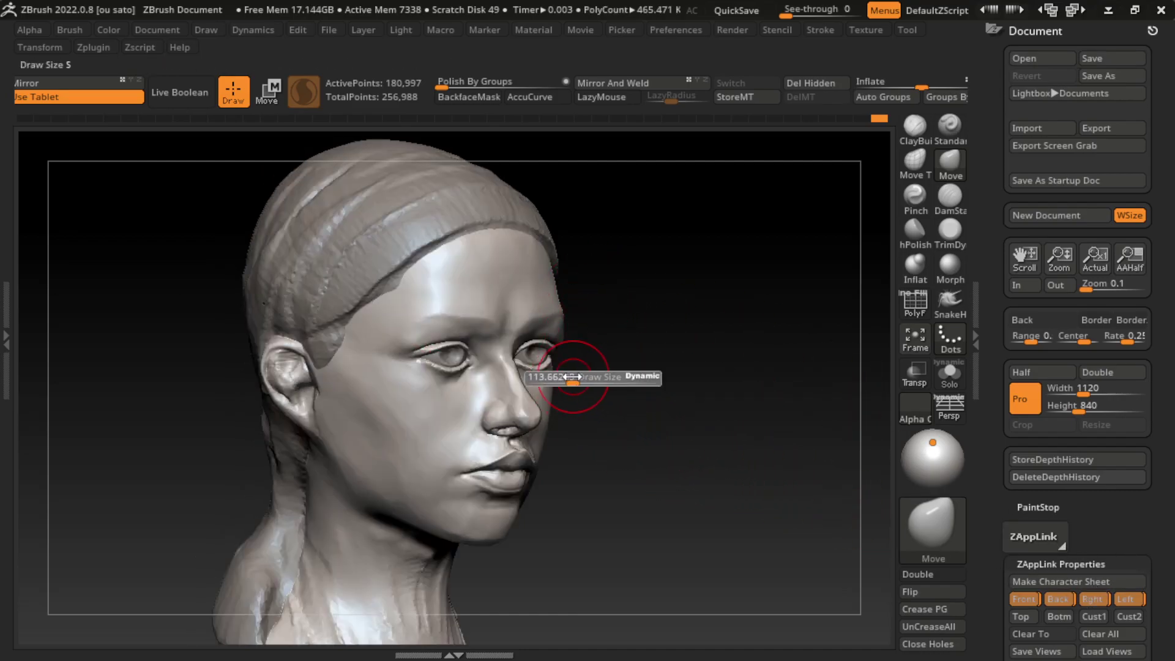
{"action": "left_click_drag", "start_coordinate": [573, 377], "coordinate": [558, 377]}
{"action": "left_click", "coordinate": [945, 128]}
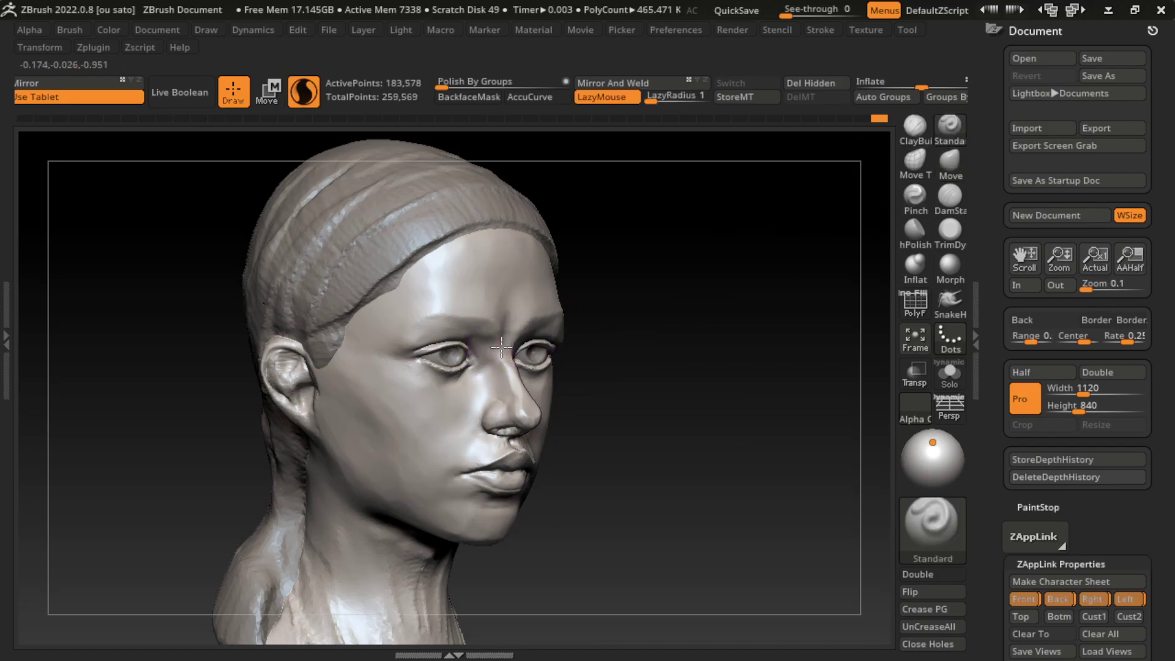
- Add frown creases between the brows with Standard, then trim them flat with TrimDynamic
{"action": "mouse_move", "coordinate": [494, 340]}
{"action": "left_mouse_down"}
{"action": "mouse_move", "coordinate": [486, 315]}
{"action": "mouse_move", "coordinate": [524, 294]}
{"action": "left_mouse_up"}
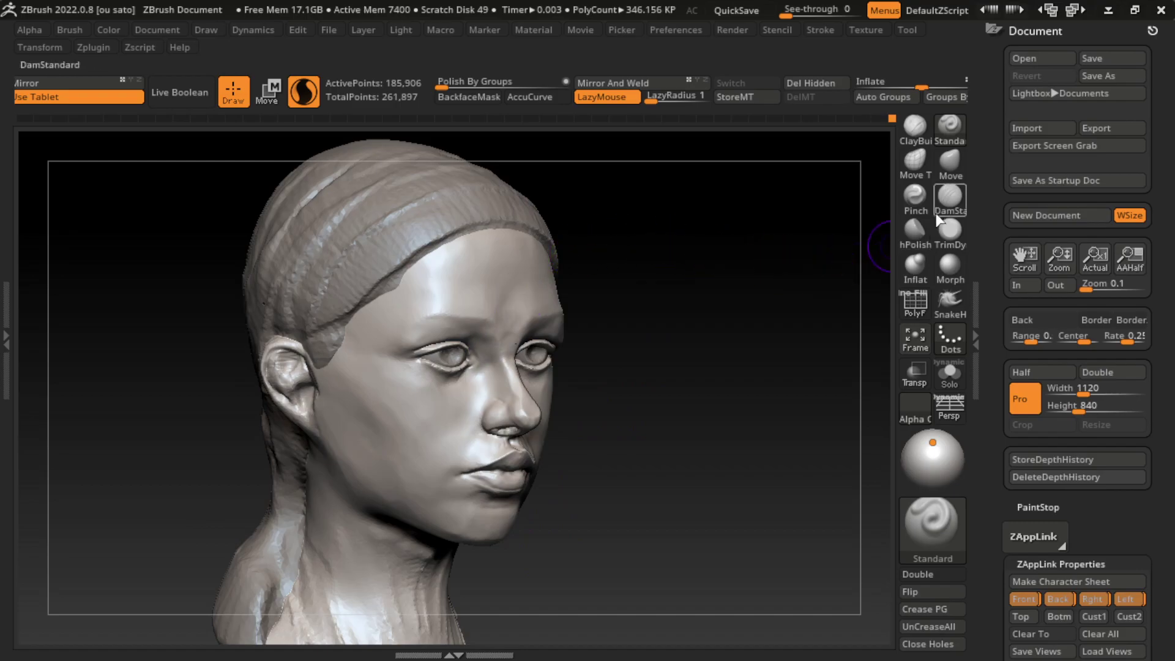
{"action": "left_click", "coordinate": [950, 230]}
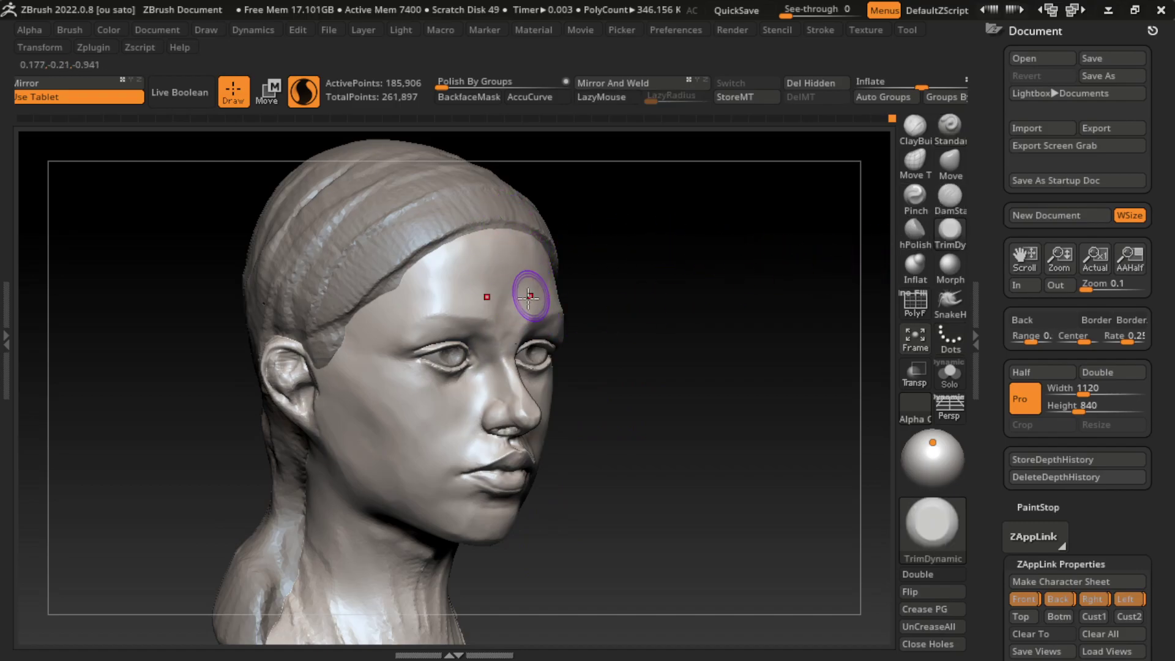
{"action": "mouse_move", "coordinate": [546, 306]}
{"action": "left_mouse_down"}
{"action": "mouse_move", "coordinate": [515, 302]}
{"action": "mouse_move", "coordinate": [510, 278]}
{"action": "left_mouse_up"}
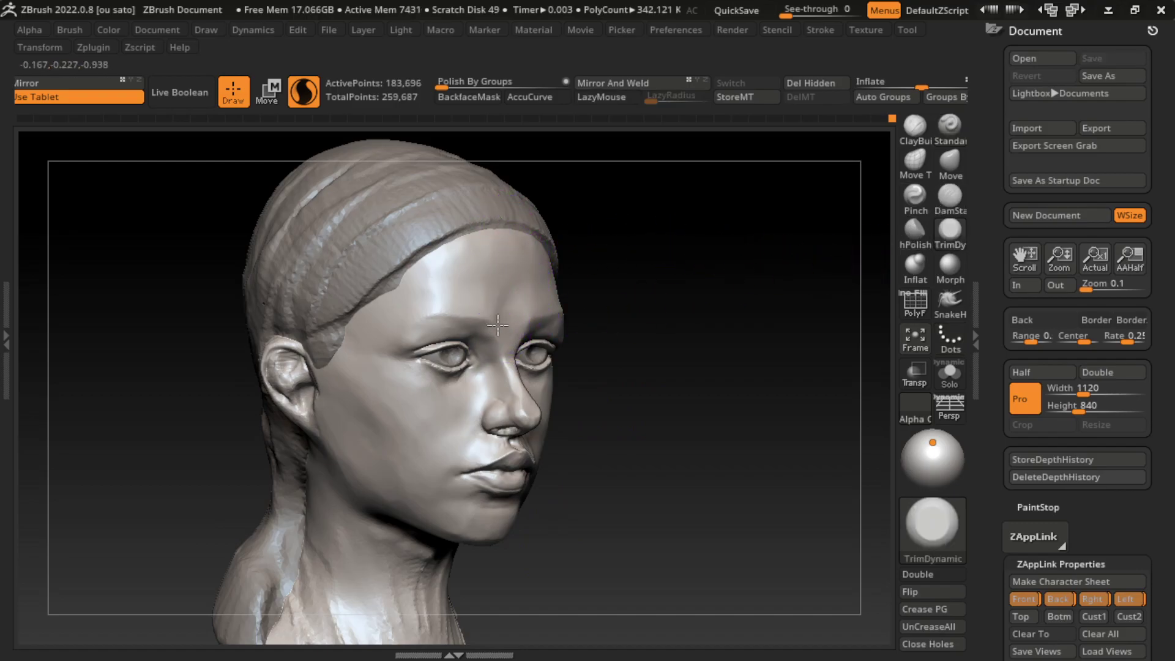
{"action": "mouse_move", "coordinate": [500, 338]}
{"action": "left_mouse_down"}
{"action": "mouse_move", "coordinate": [522, 293]}
{"action": "mouse_move", "coordinate": [519, 328]}
{"action": "left_mouse_up"}
{"action": "key", "text": "ctrl+z"}
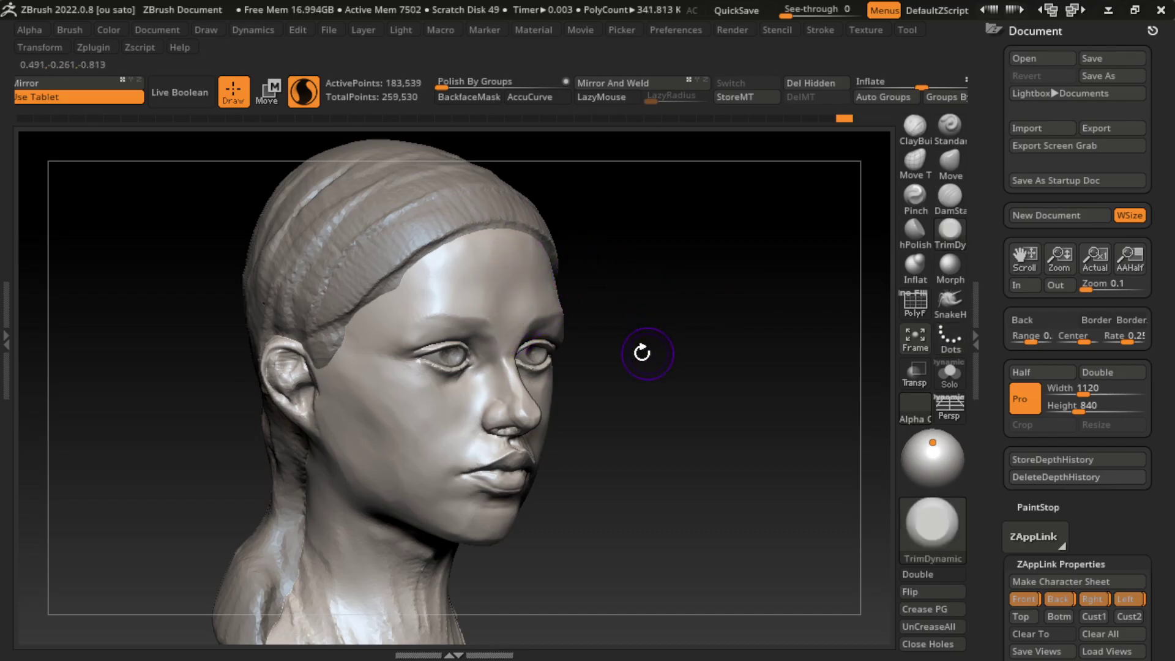
{"action": "left_click_drag", "start_coordinate": [523, 316], "coordinate": [525, 306]}
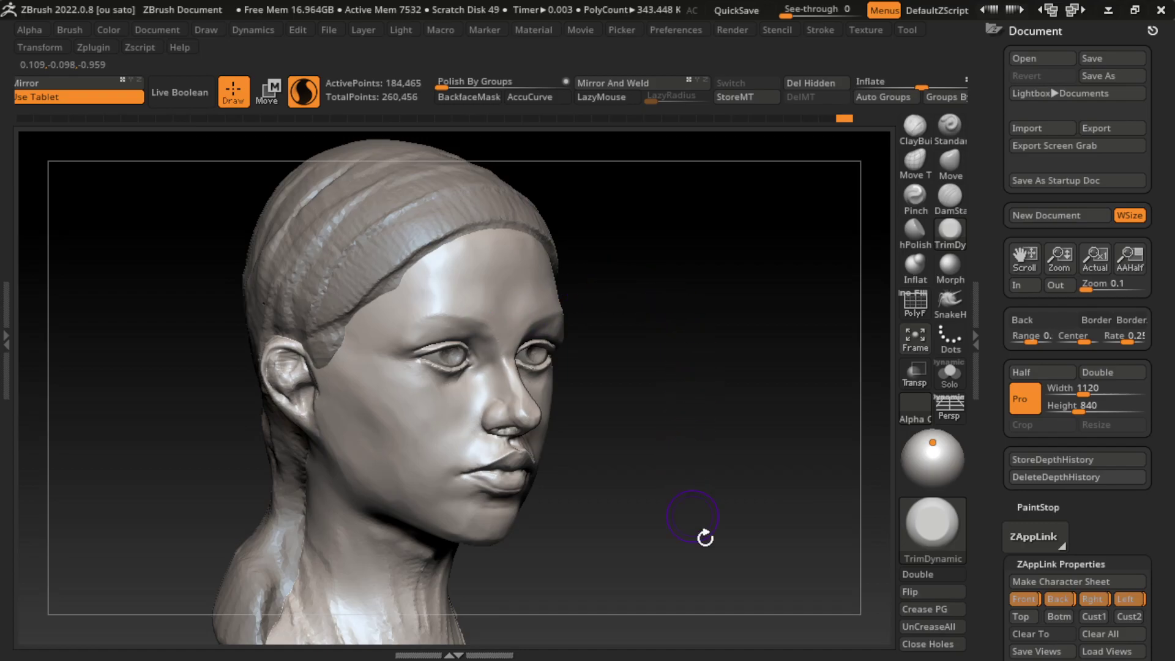
{"action": "mouse_move", "coordinate": [778, 534]}
{"action": "left_mouse_down"}
{"action": "mouse_move", "coordinate": [705, 524]}
{"action": "mouse_move", "coordinate": [779, 556]}
{"action": "left_mouse_up"}
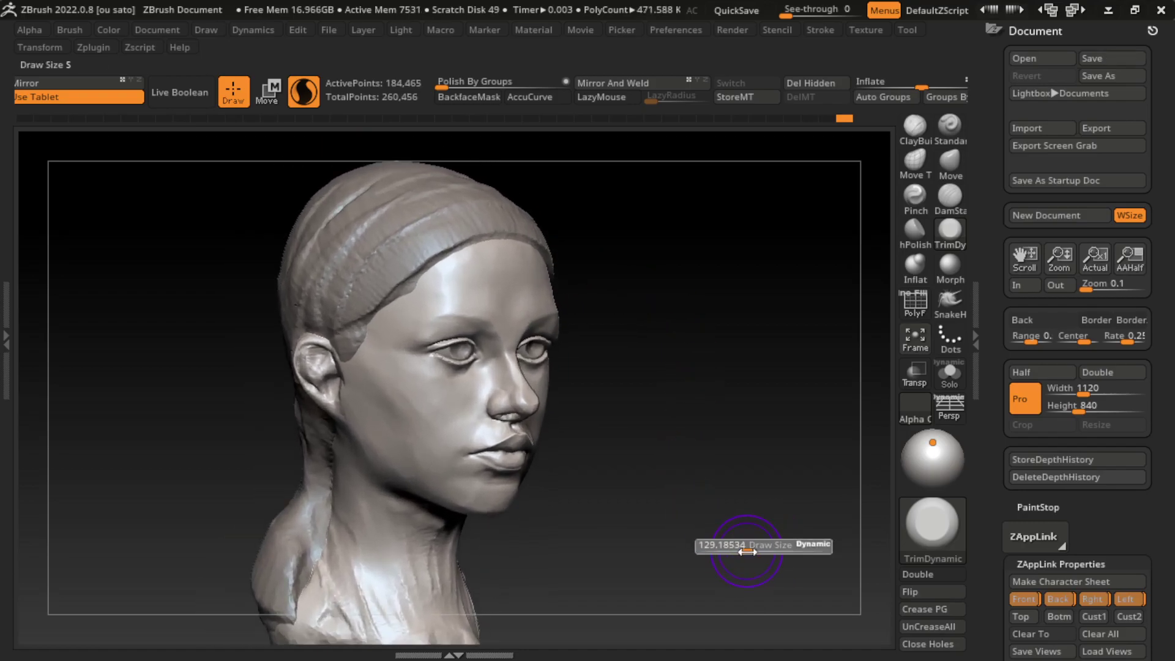